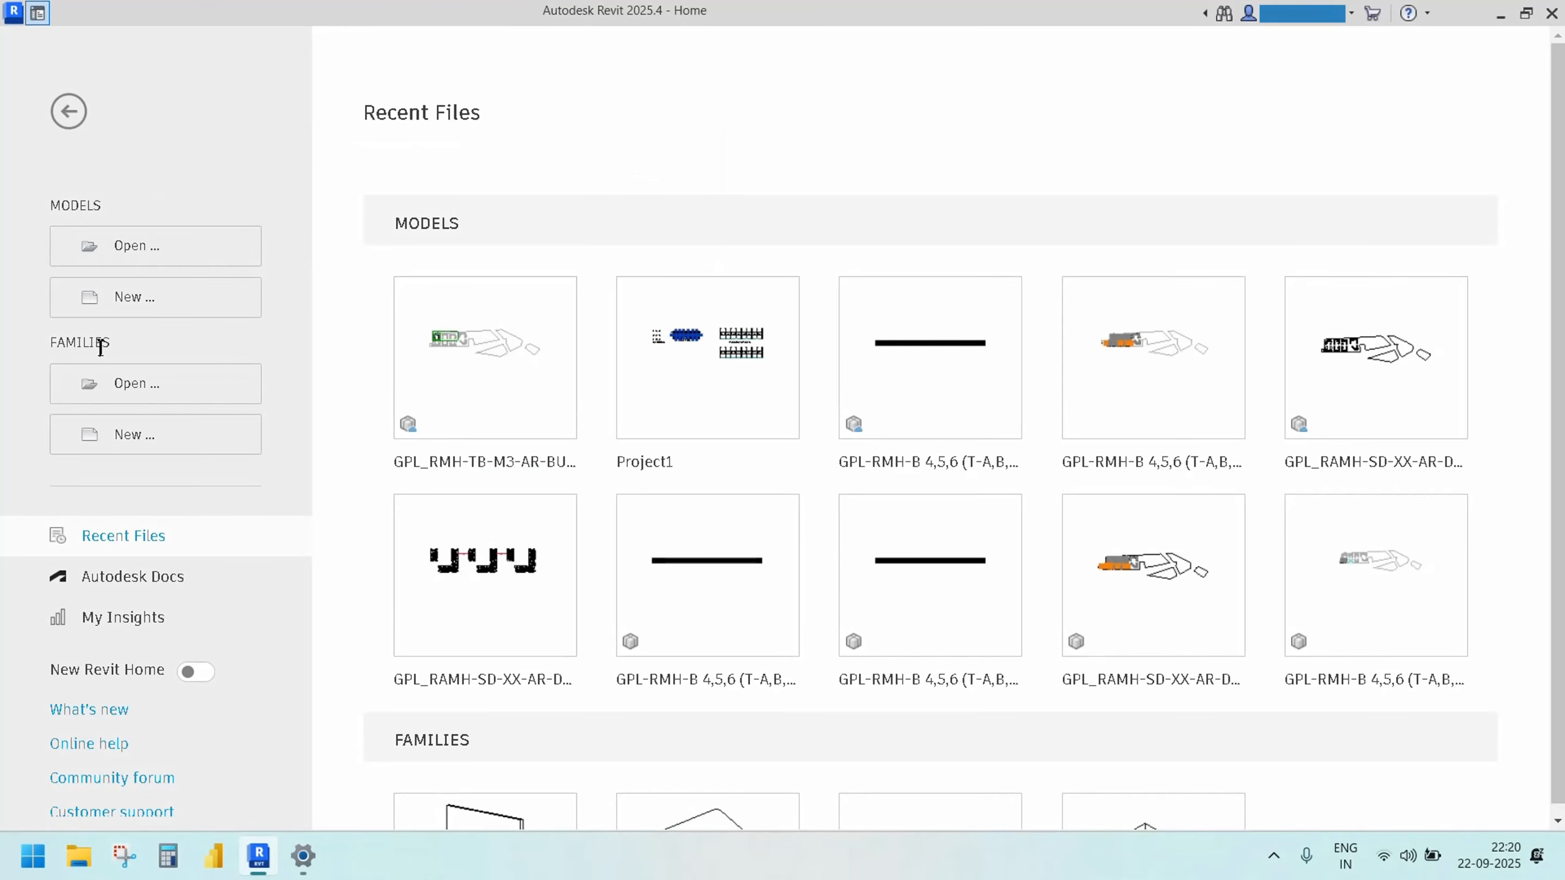
Create a new family from the Metric Window template
left_click(131, 440)
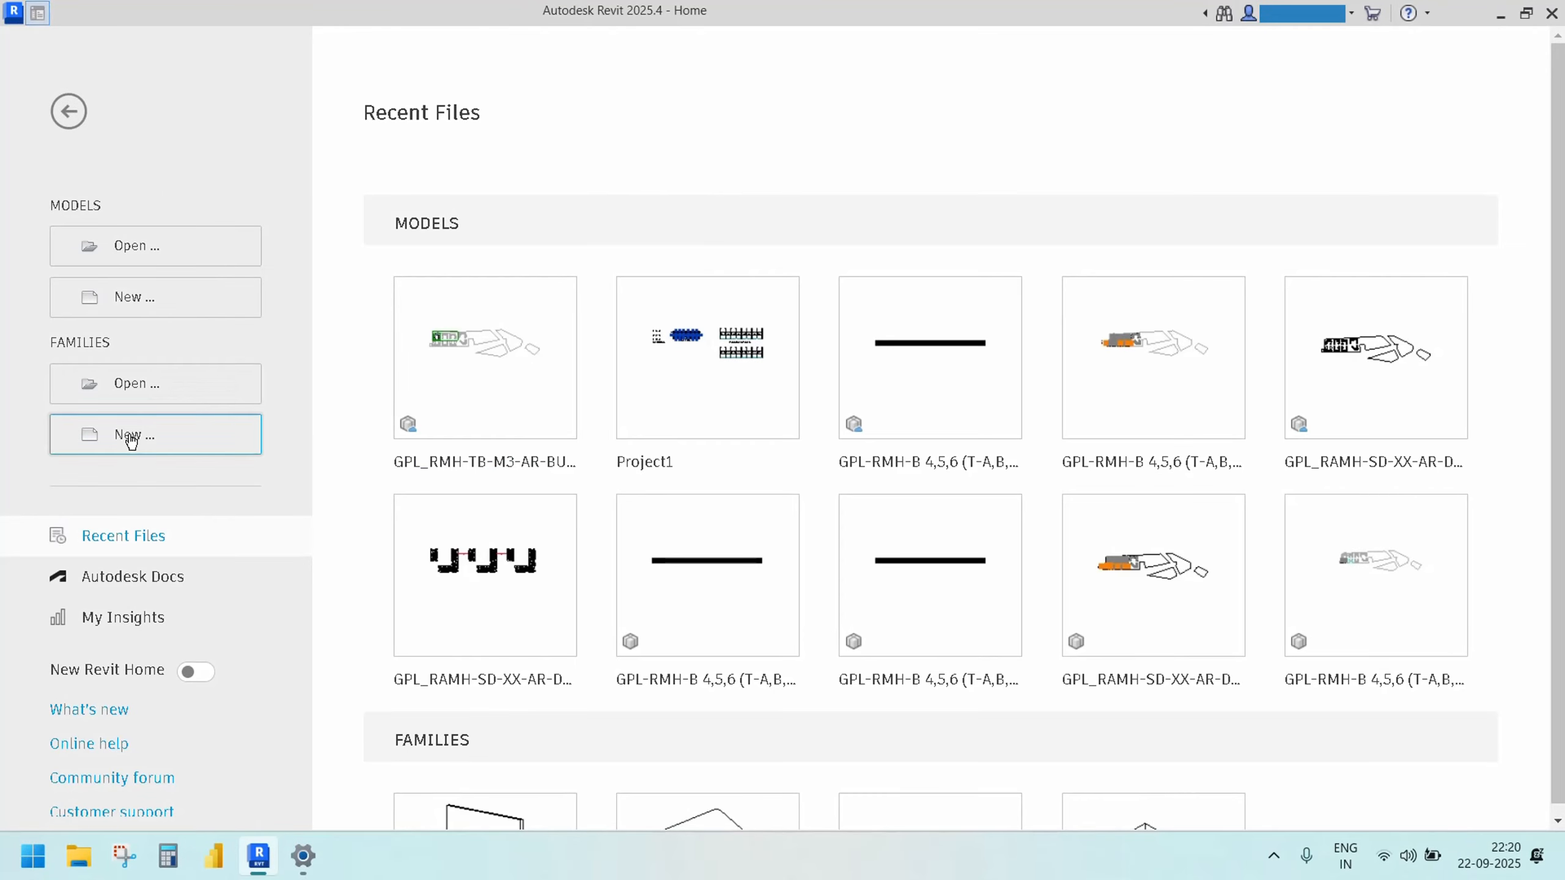
scroll(658, 426, "down", 5)
scroll(654, 423, "down", 20)
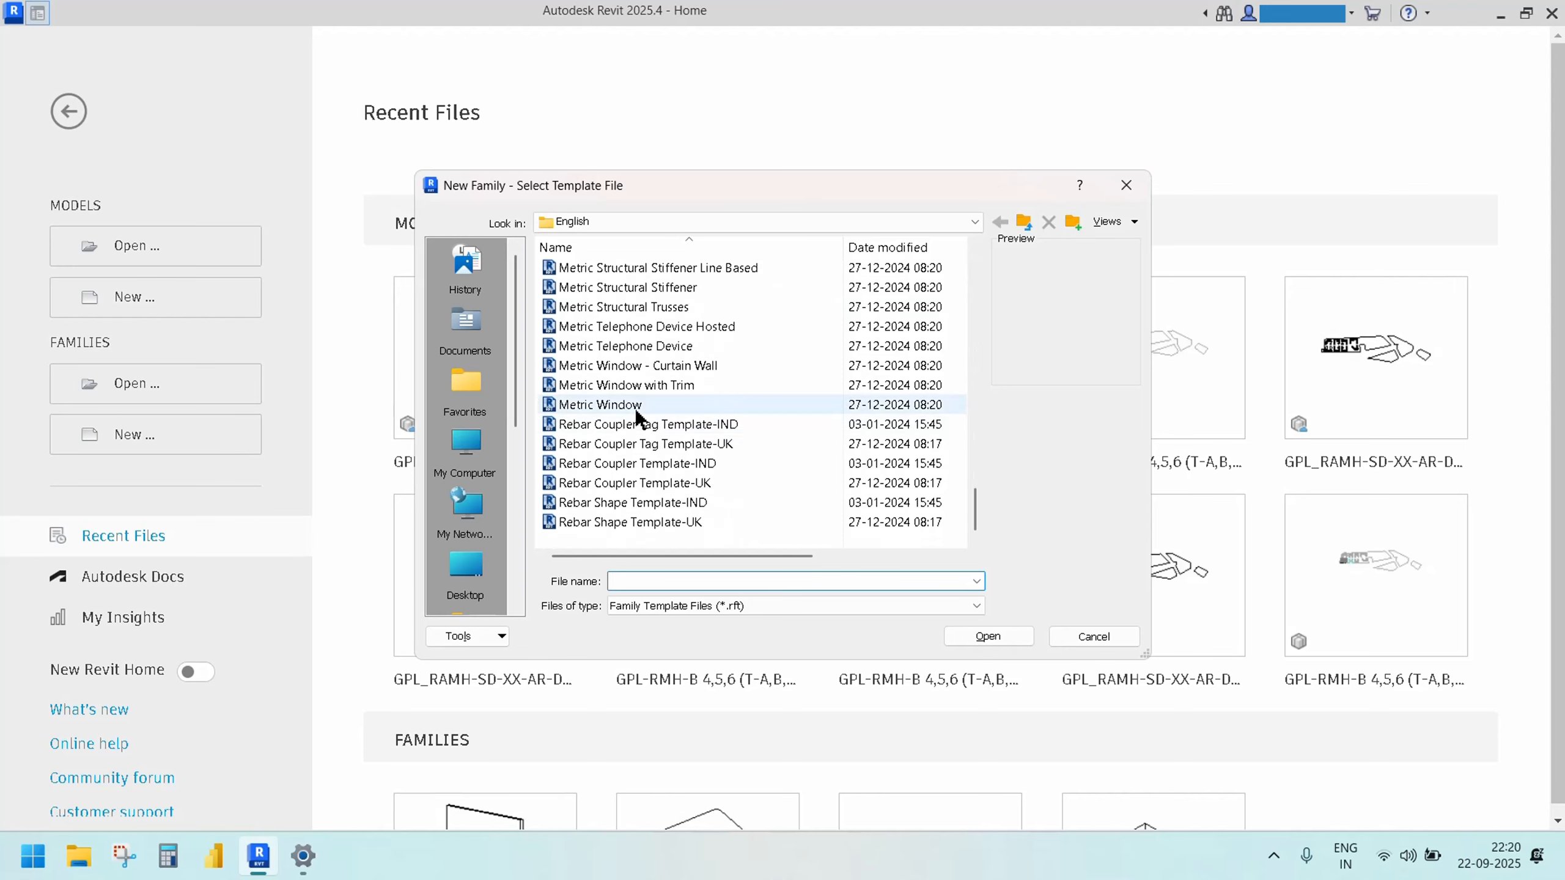
left_click(639, 406)
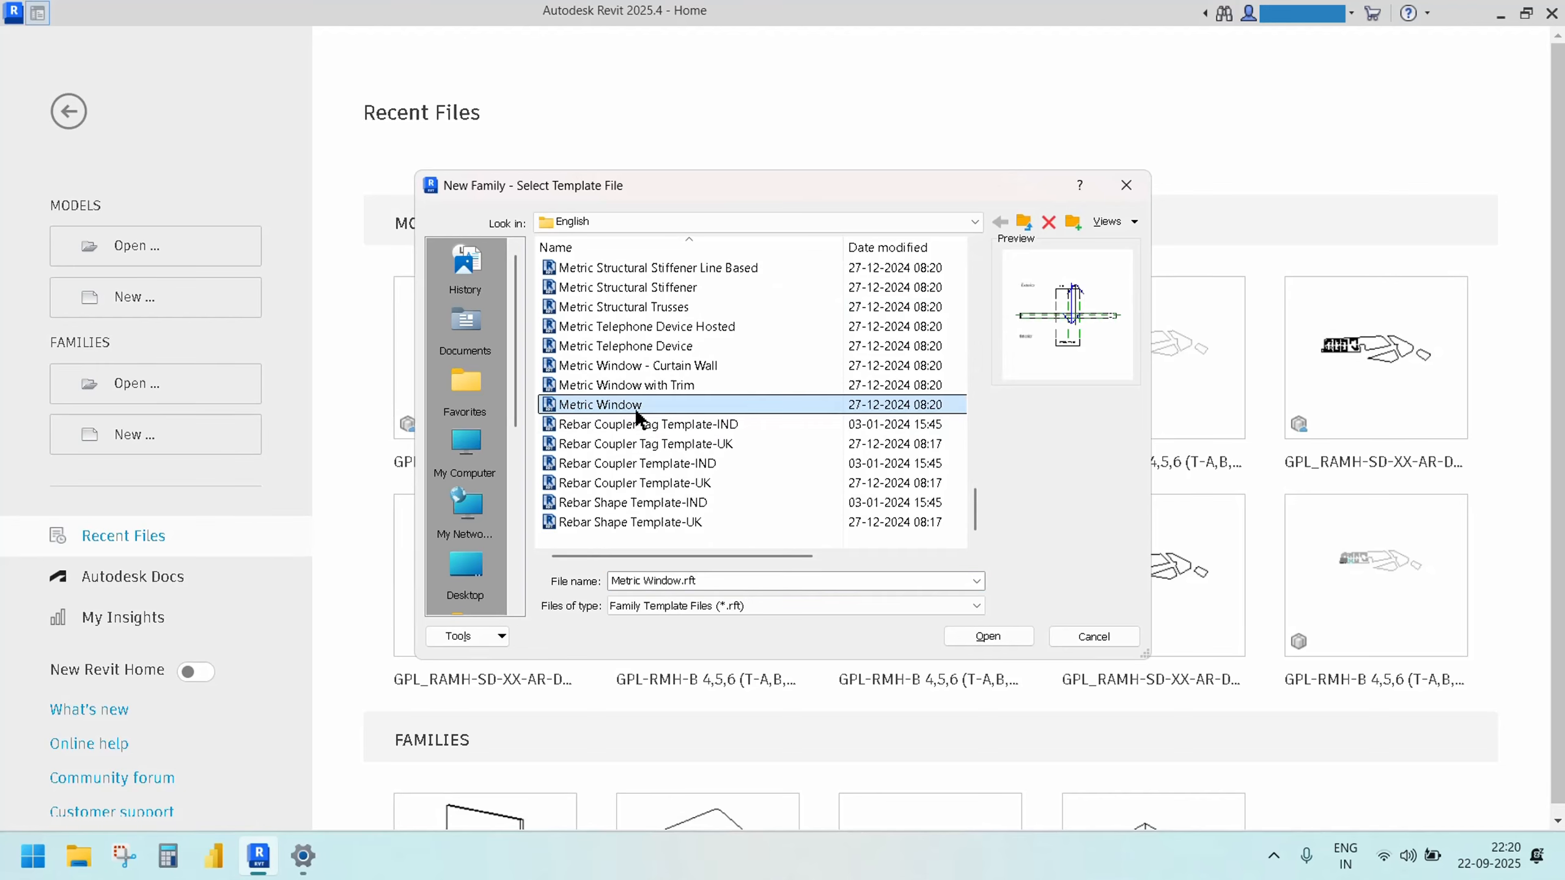
left_click(980, 638)
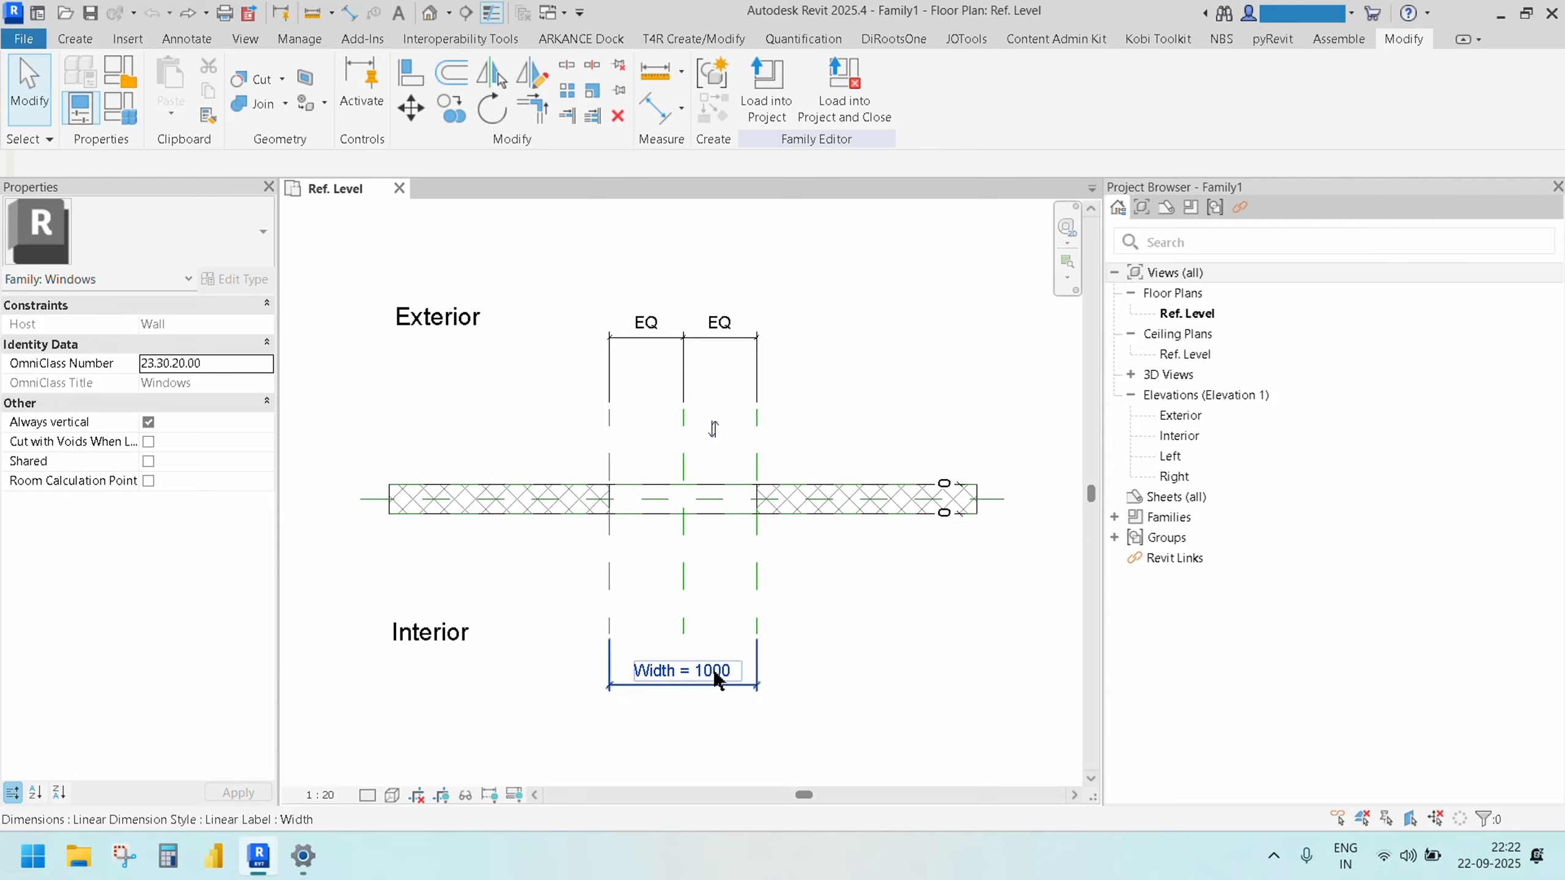
Set the window opening's Width dimension to 1500 mm in the reference level plan
left_click(714, 673)
left_click(703, 674)
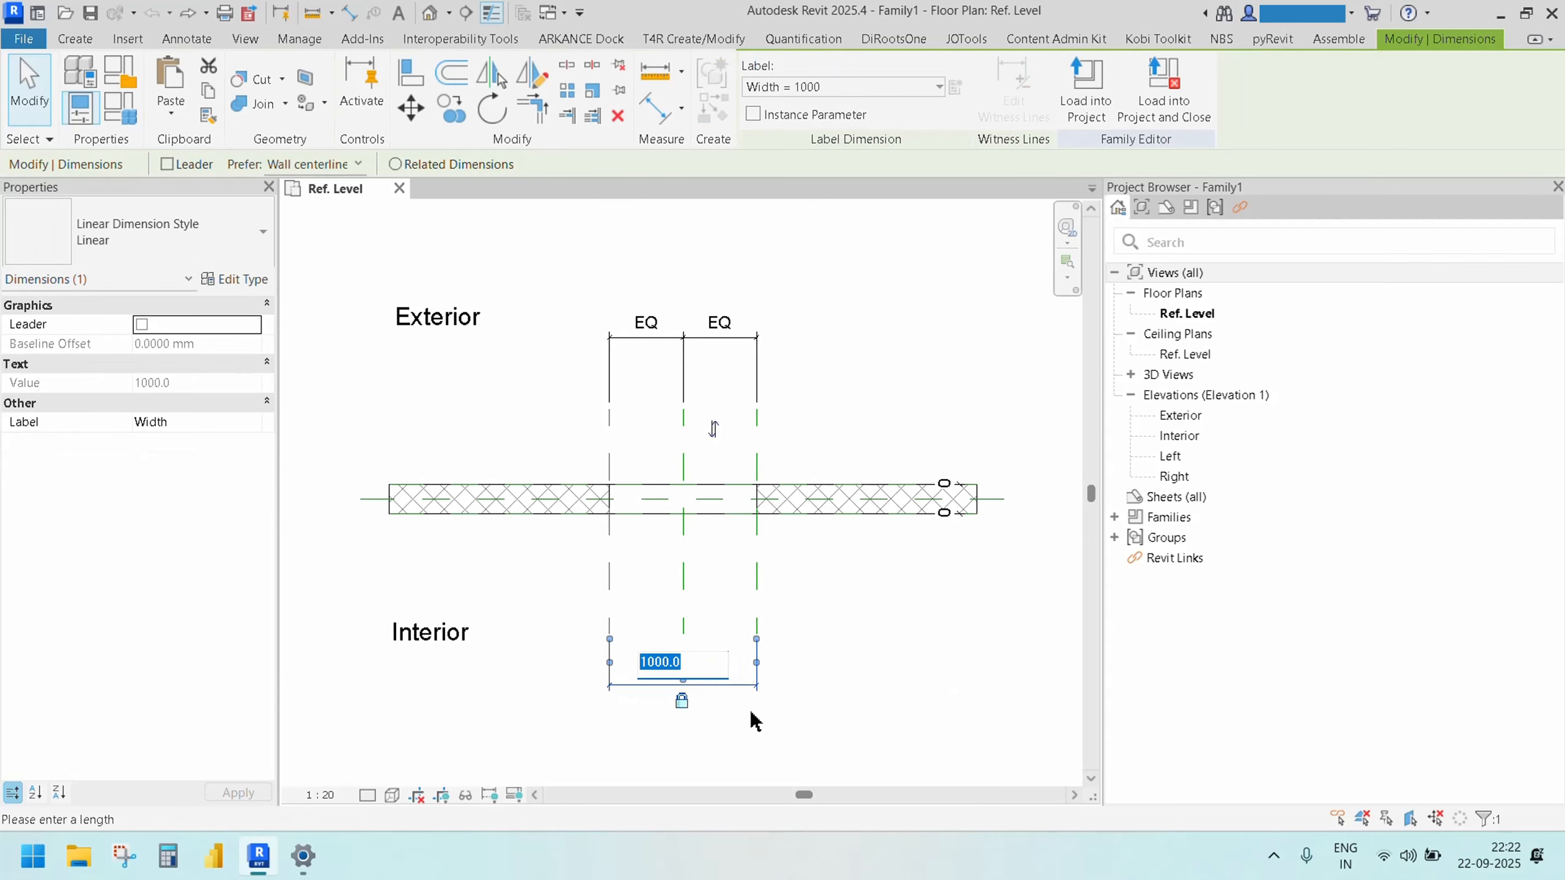
type("15")
key("Return")
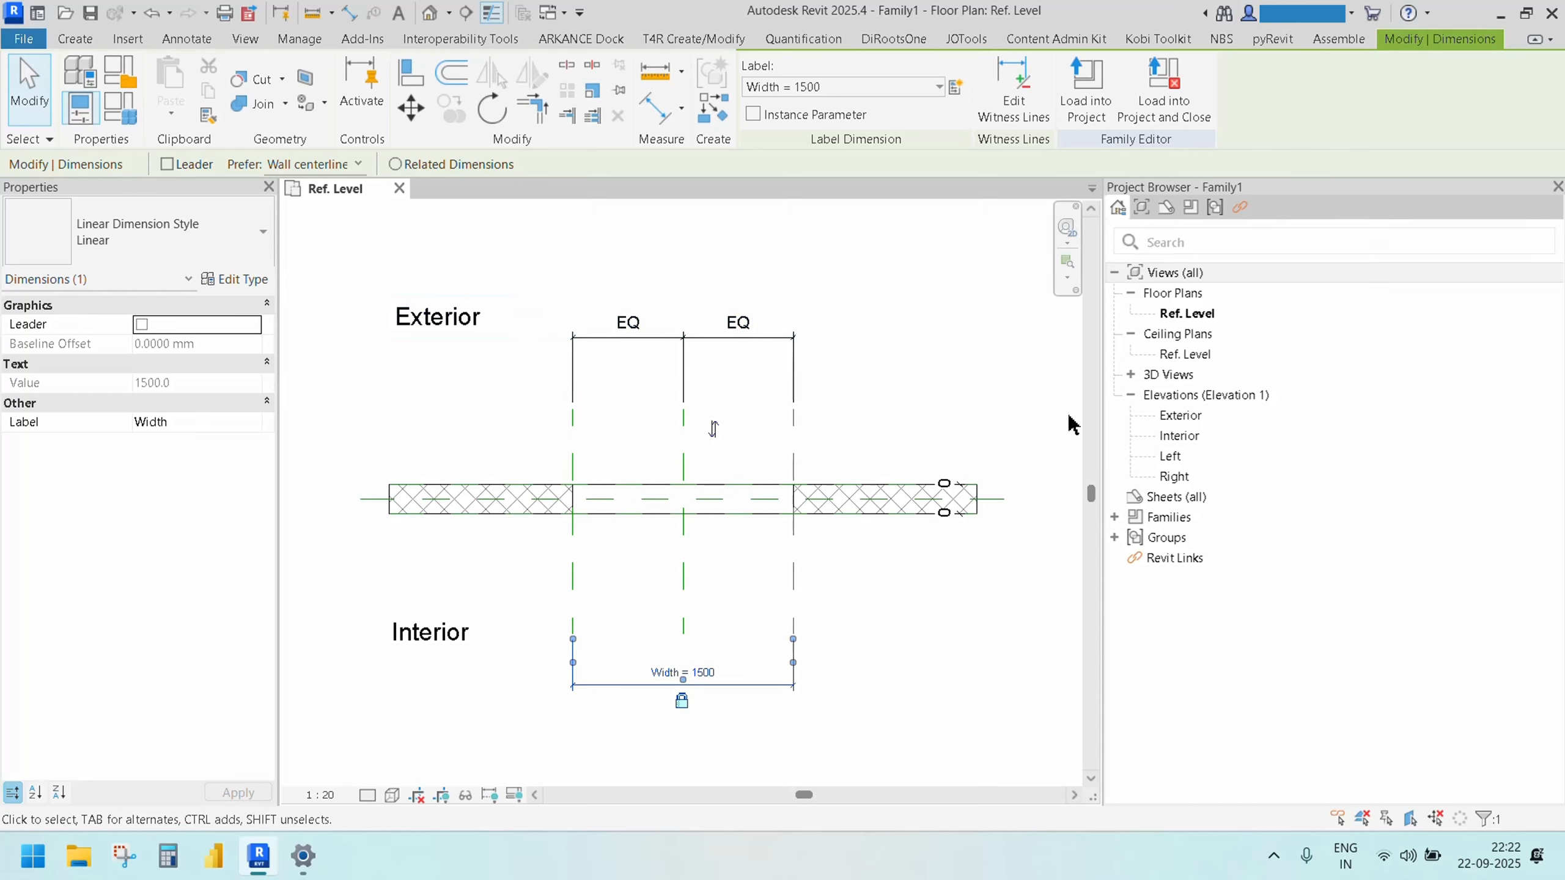
Open the Exterior elevation and give it a Fine detail level and a shaded visual style
double_click(1194, 417)
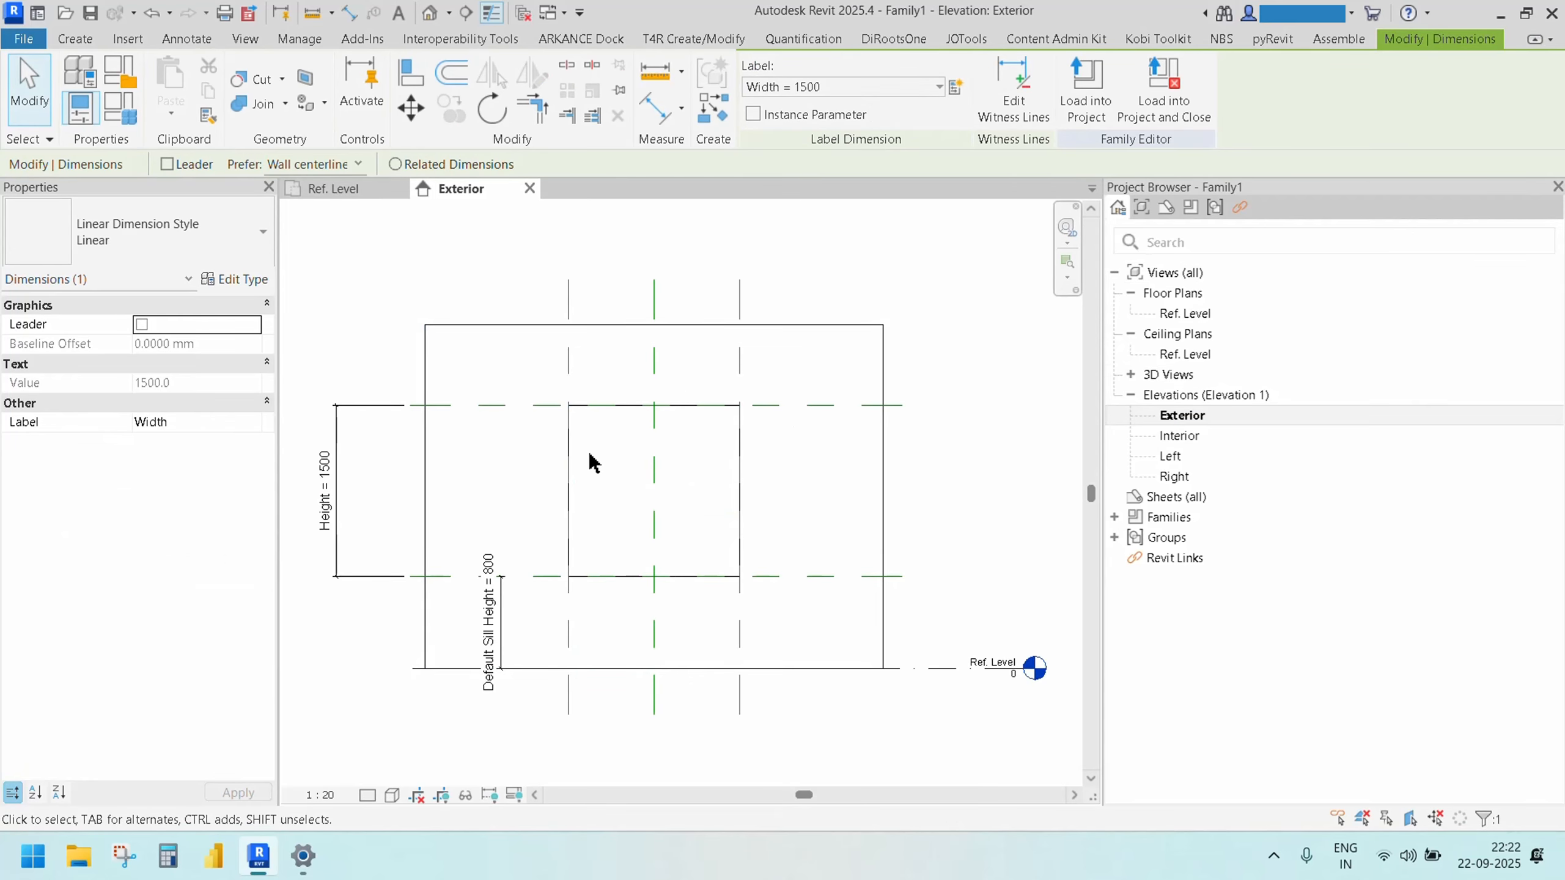
scroll(591, 462, "up", 1)
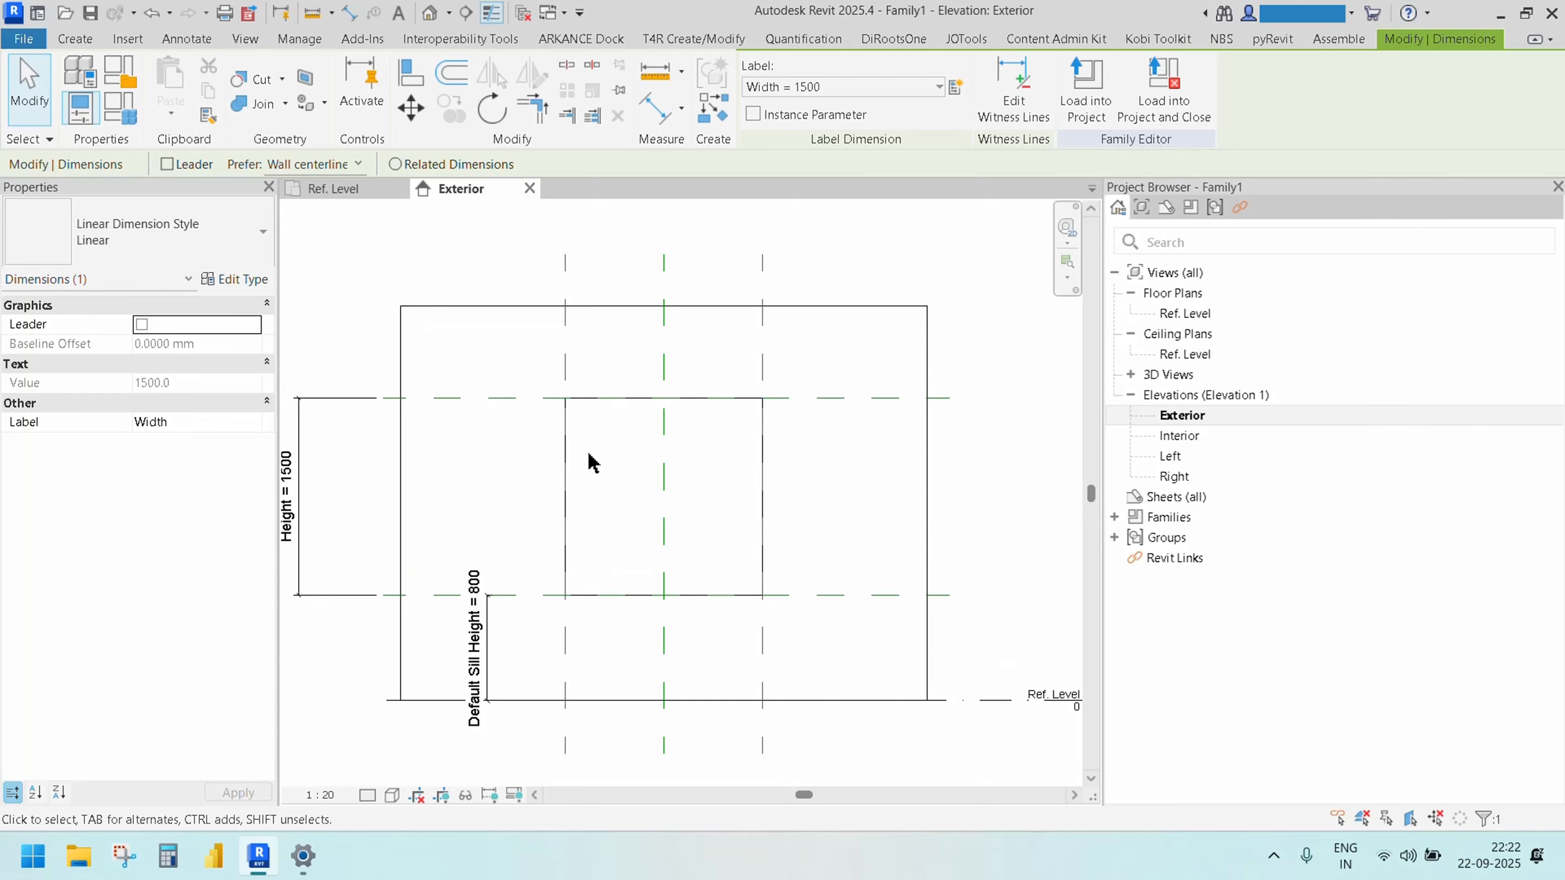
left_click(367, 794)
left_click(384, 773)
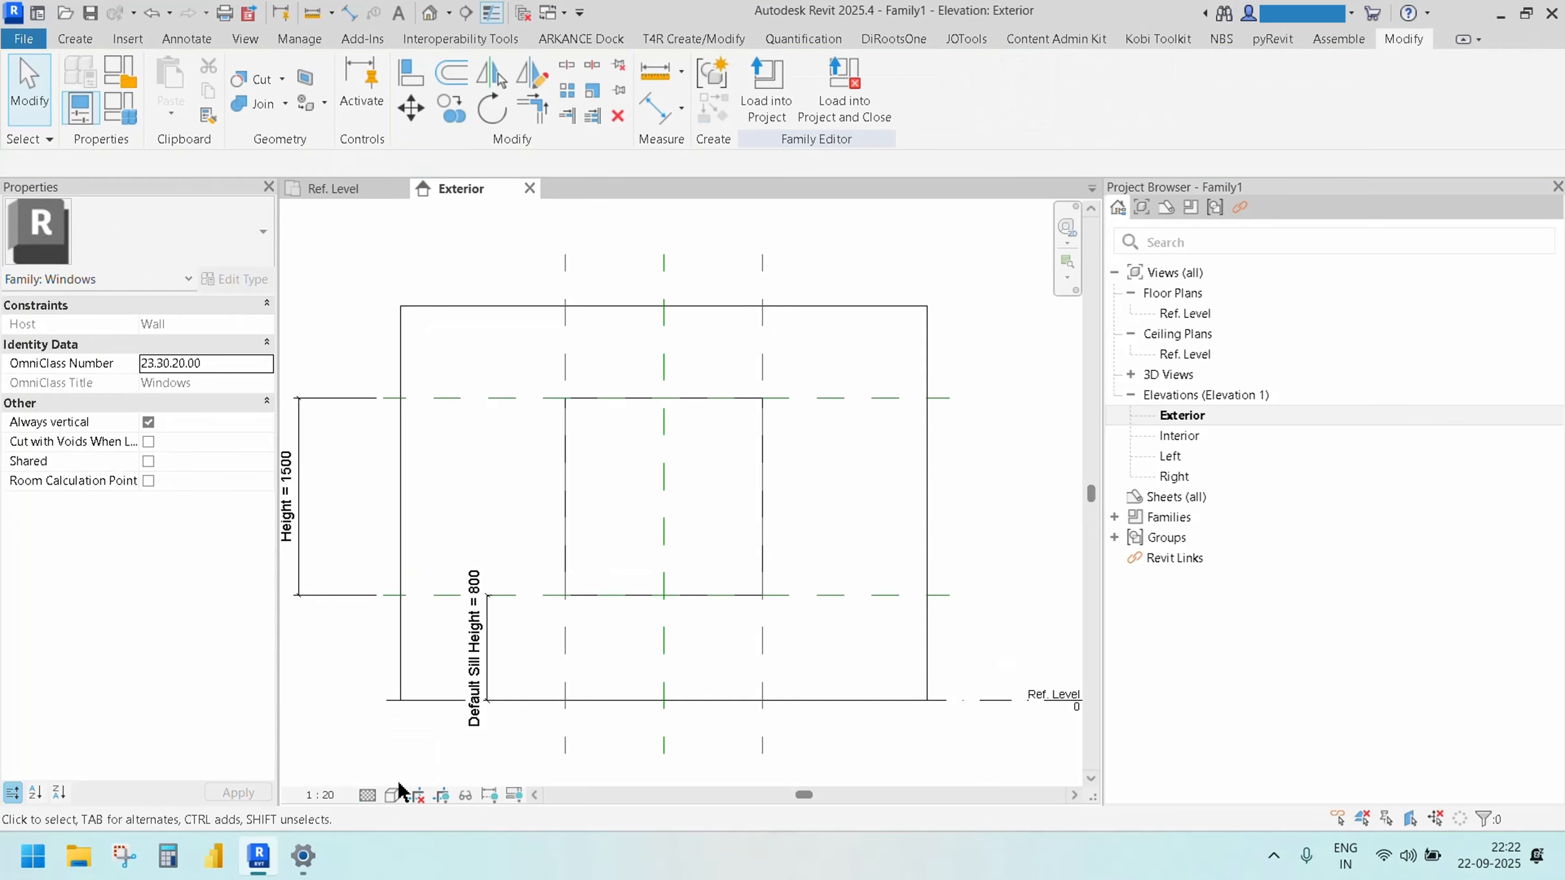
left_click(395, 795)
left_click(439, 709)
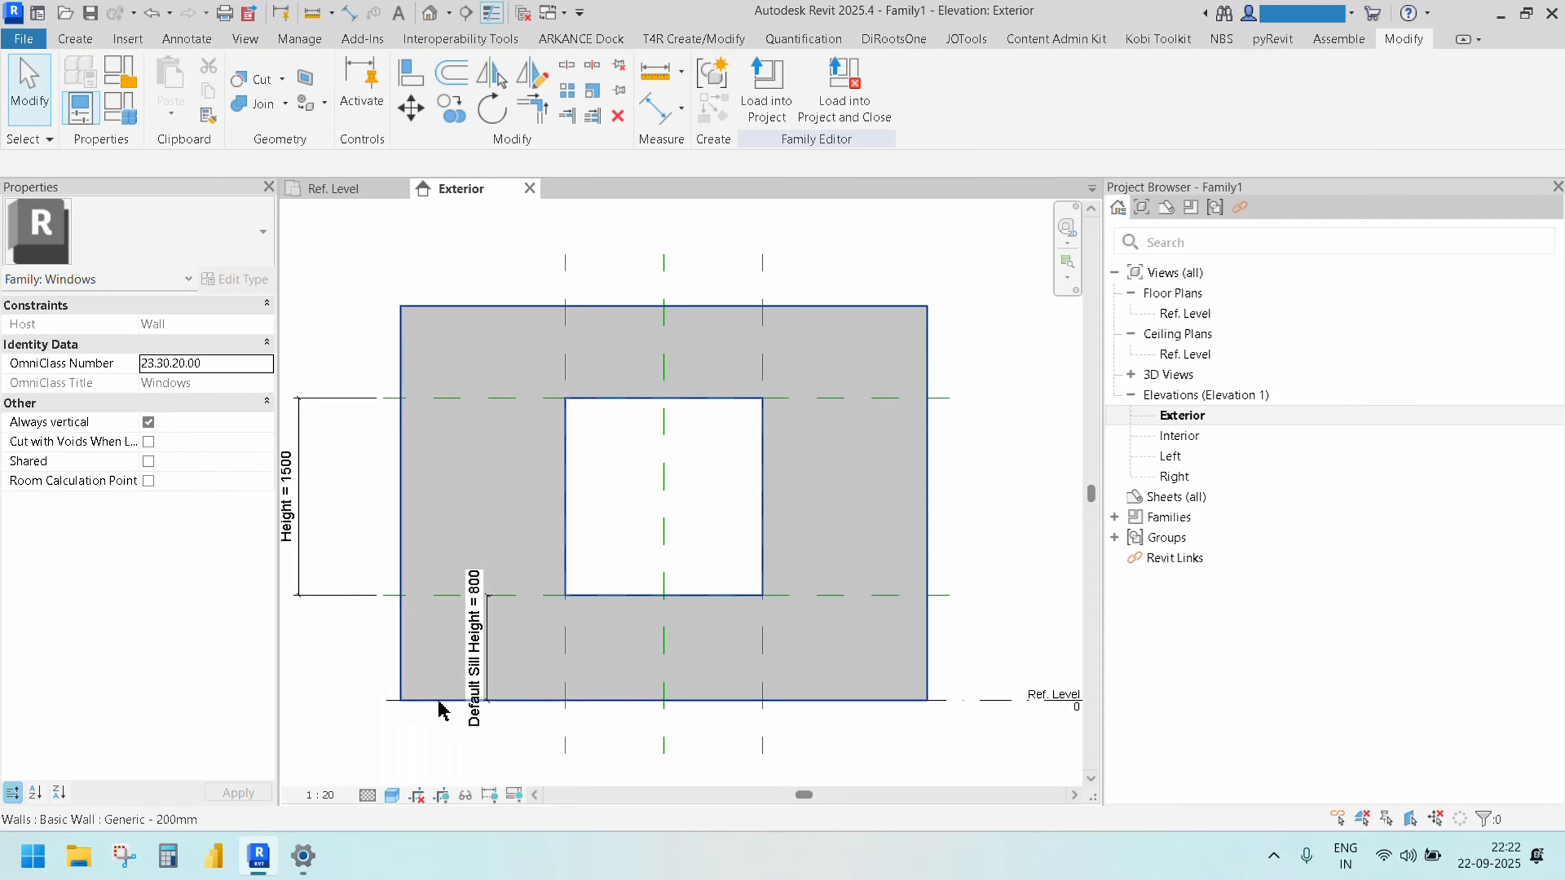
Draw two vertical reference planes inside the opening, about 200 mm from its left side and about 300 mm from its right side
scroll(592, 466, "up", 1)
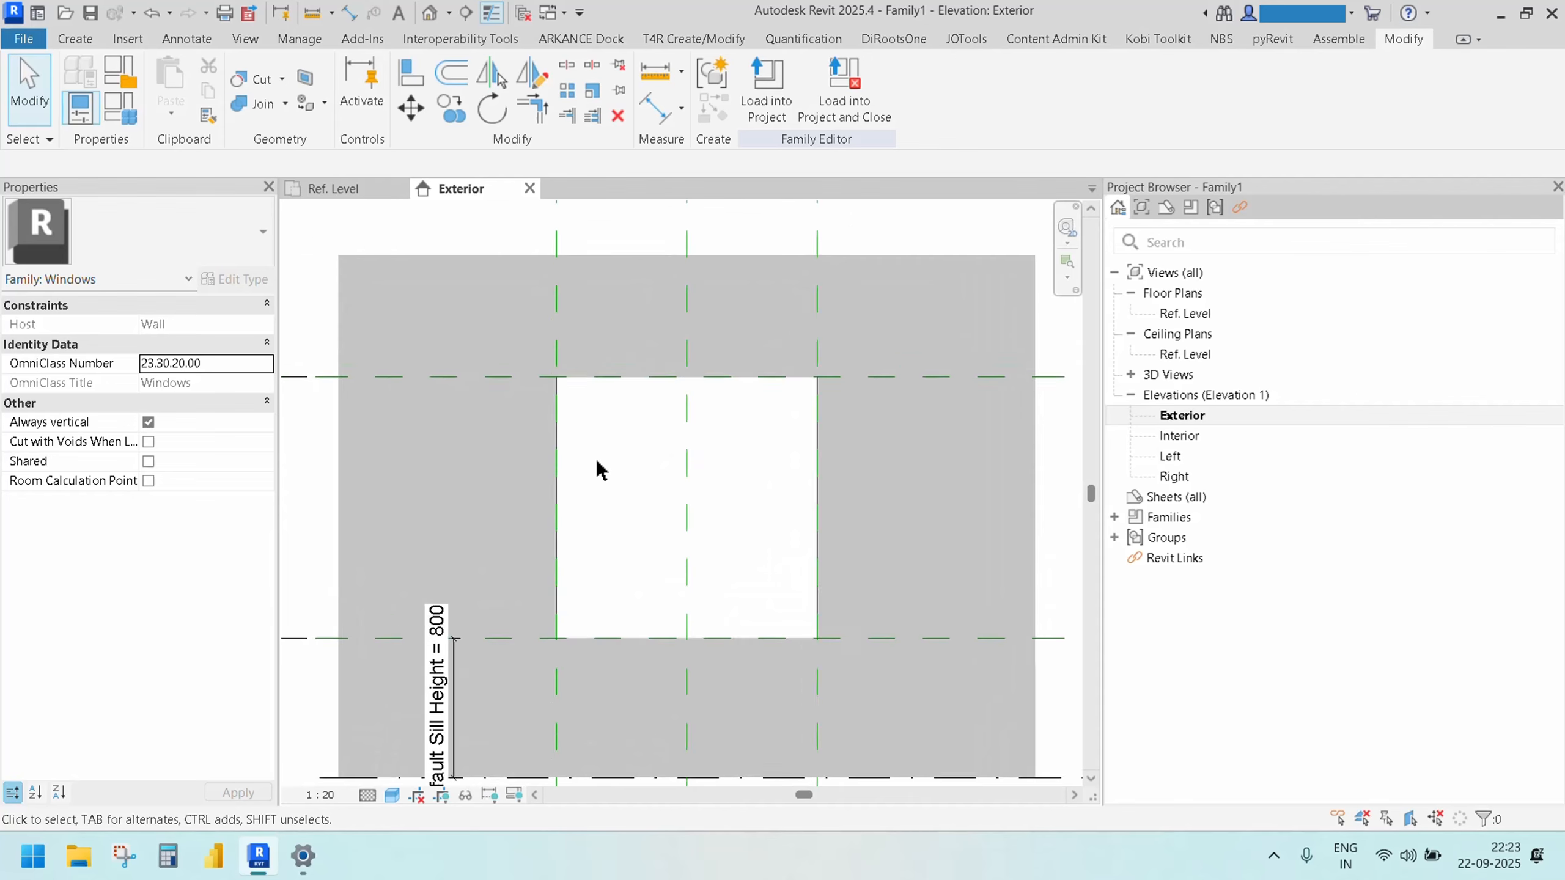
scroll(601, 469, "down", 1)
middle_click_drag(601, 468, 691, 486)
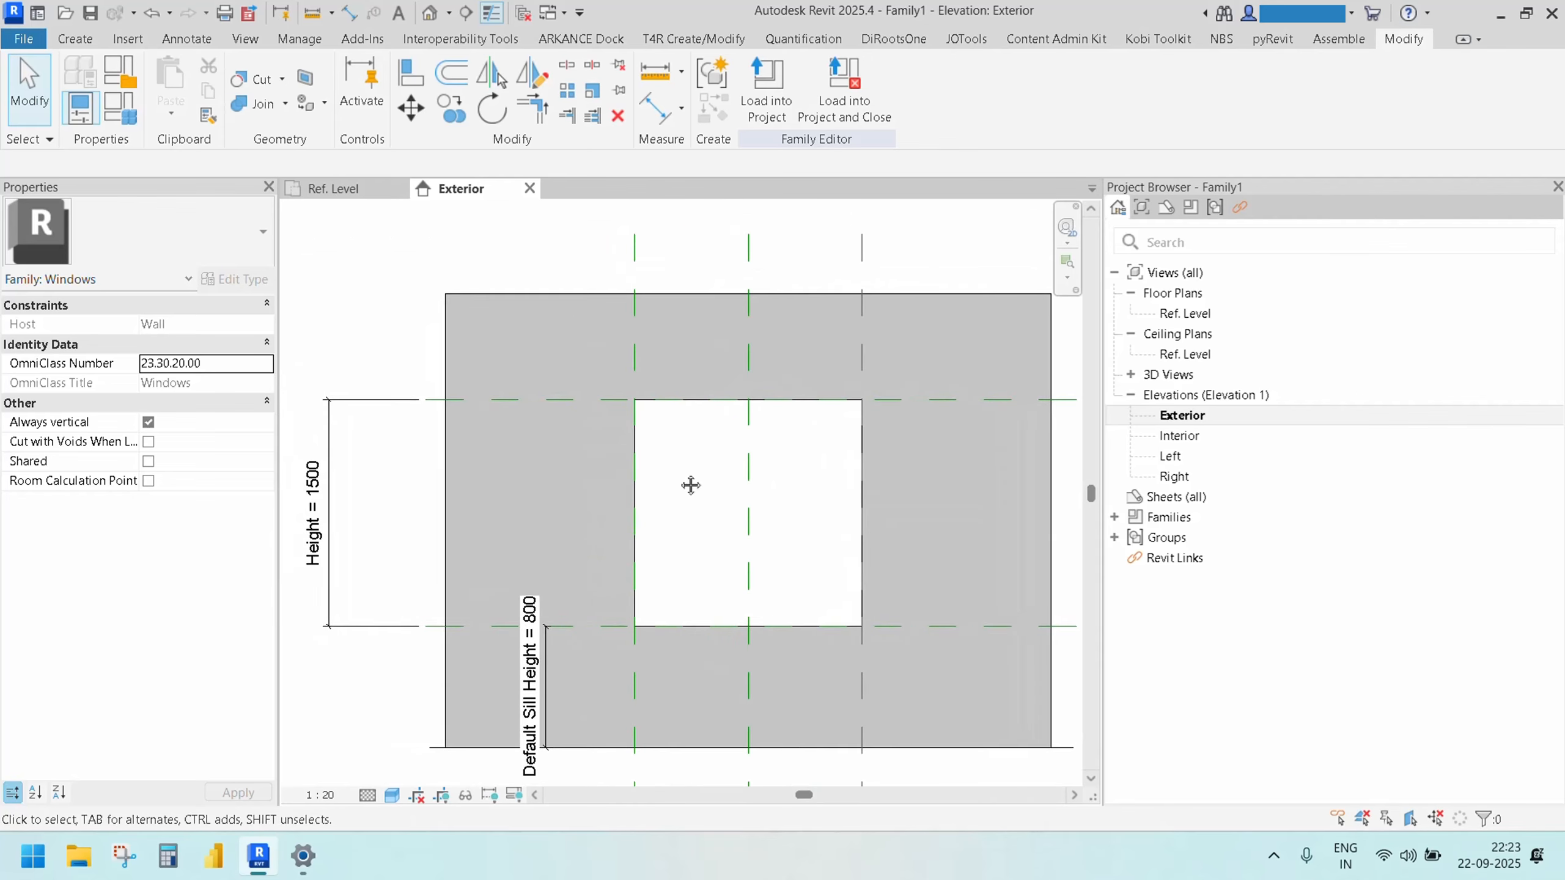
key("r")
key("p")
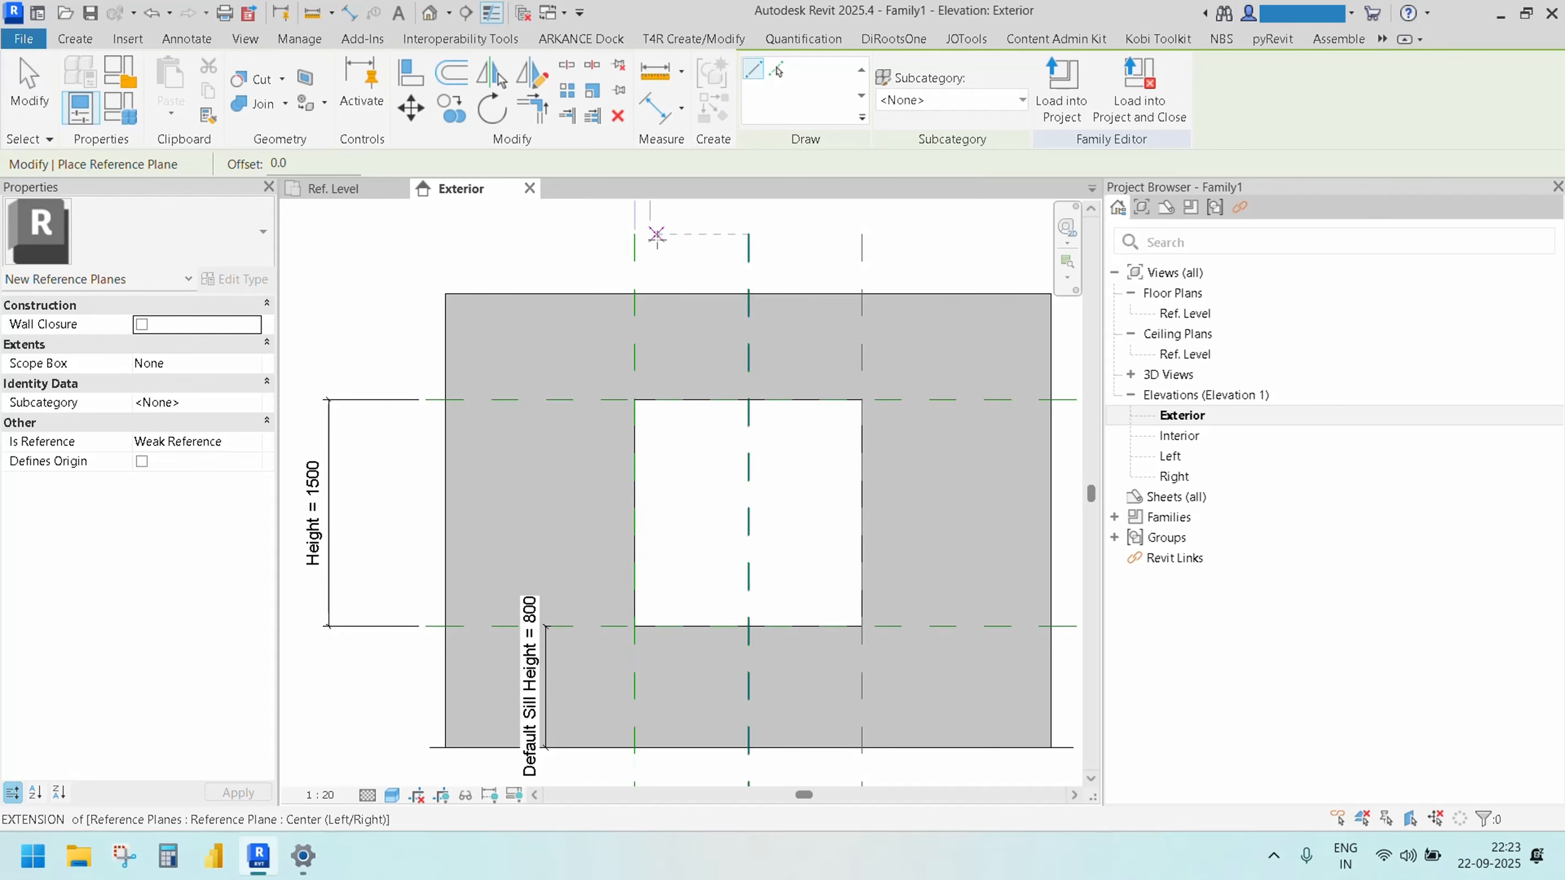
left_click(664, 235)
left_click(664, 745)
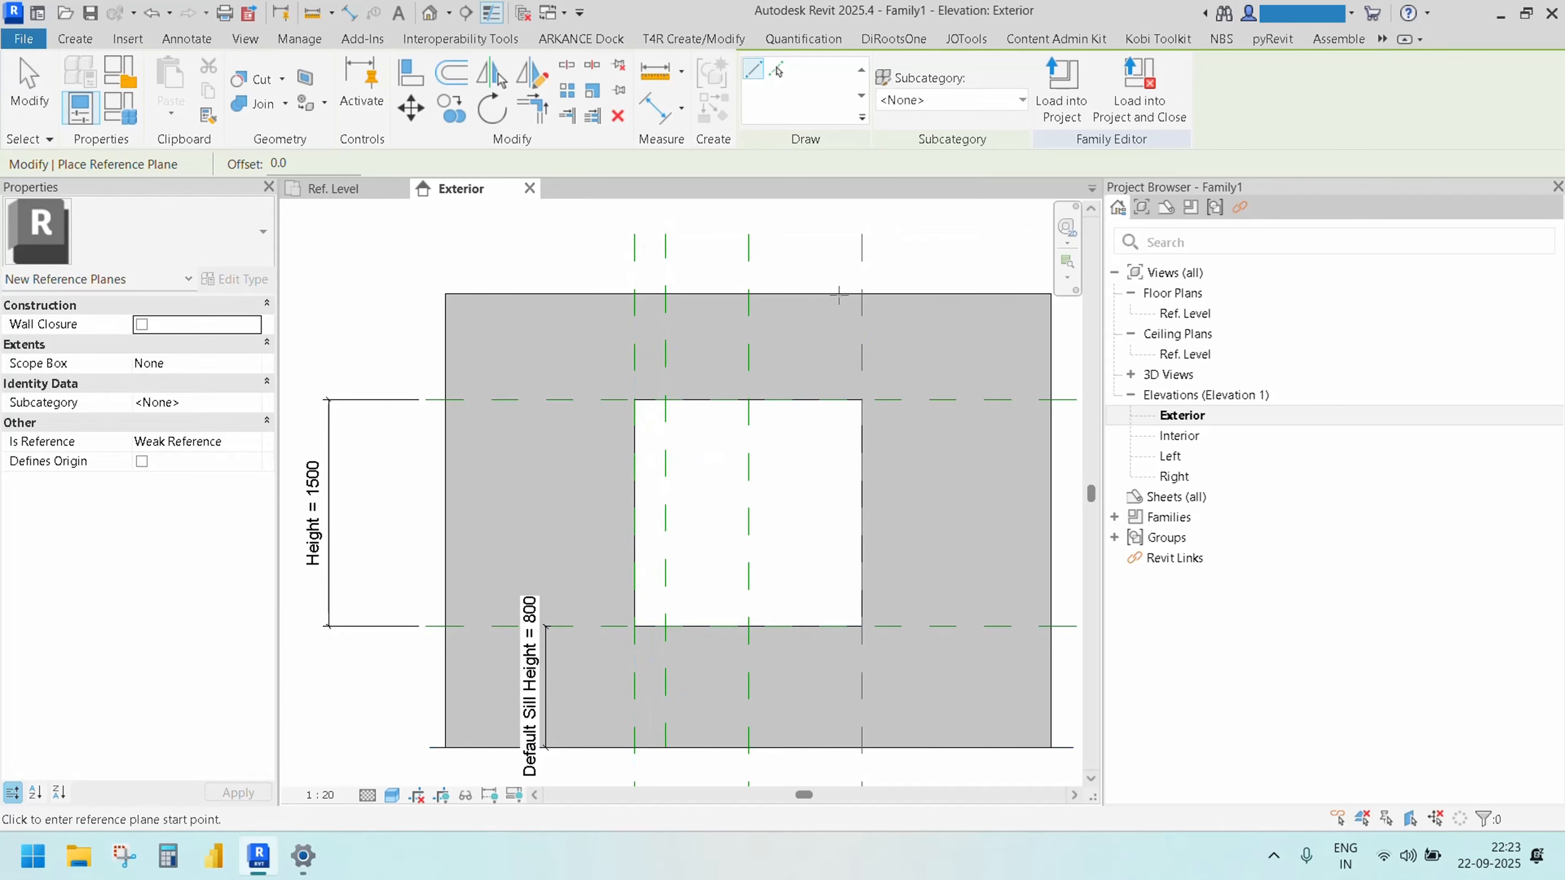
left_click(816, 234)
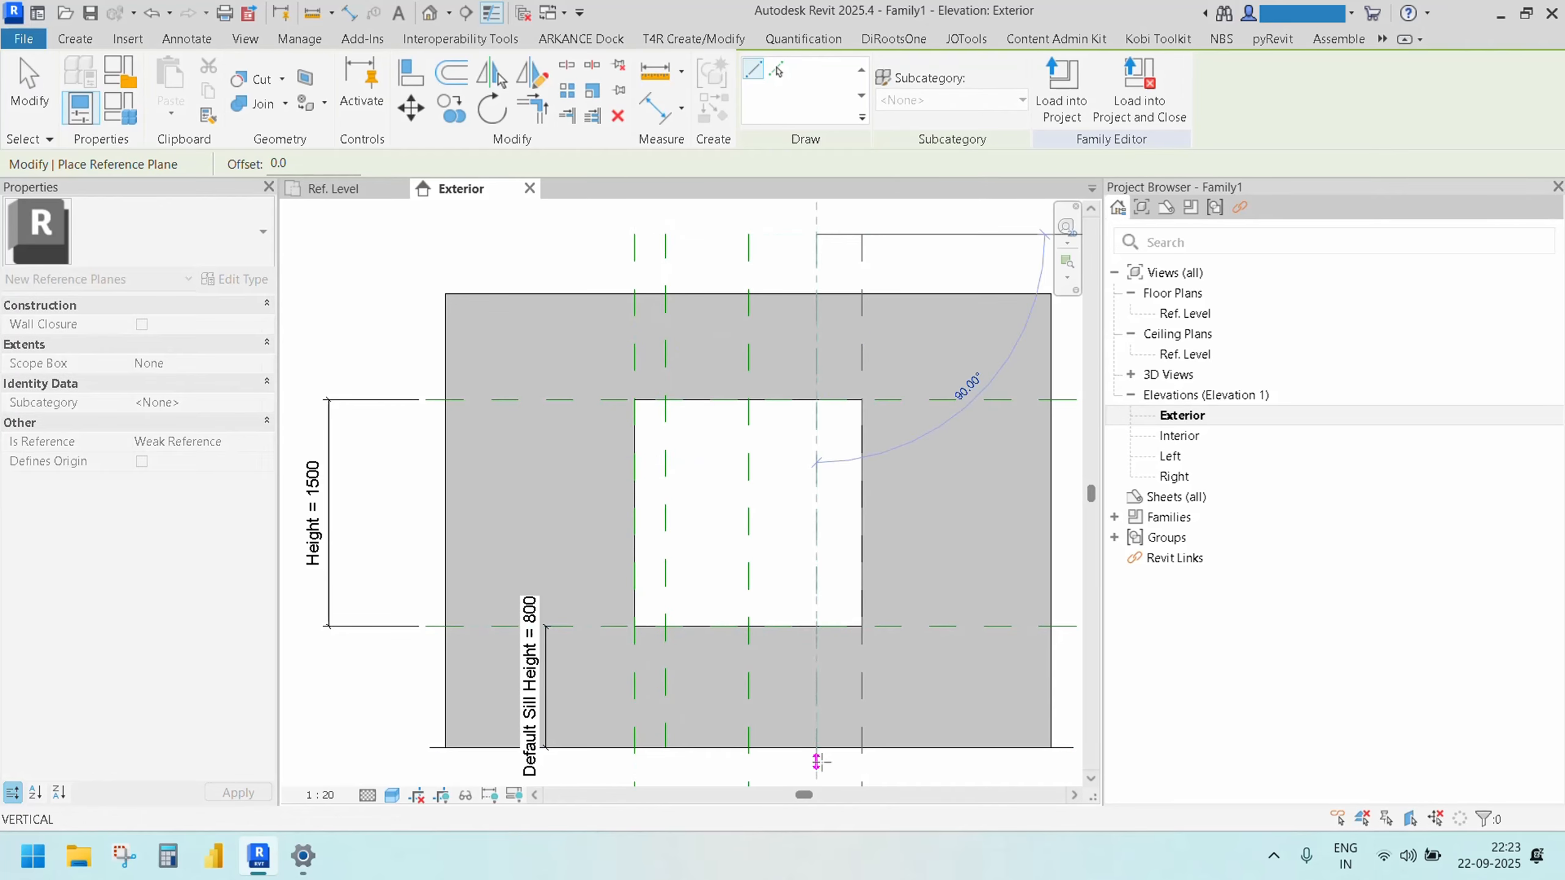
left_click(817, 762)
Draw two horizontal reference planes inside the opening, about 128 mm below its head and about 200 mm above its sill
left_click(345, 419)
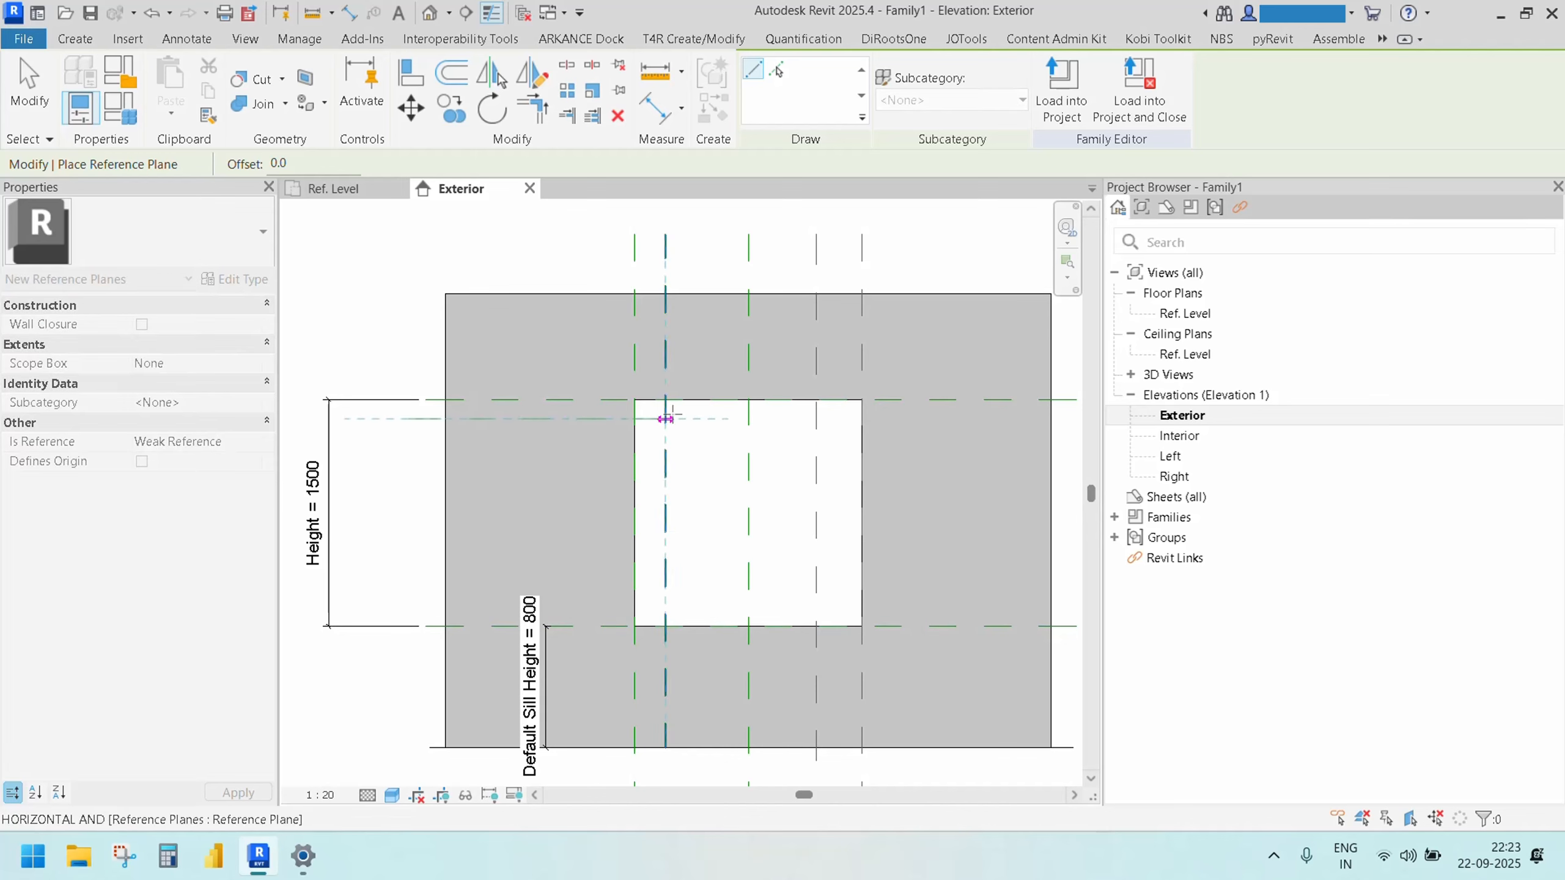
left_click(1064, 418)
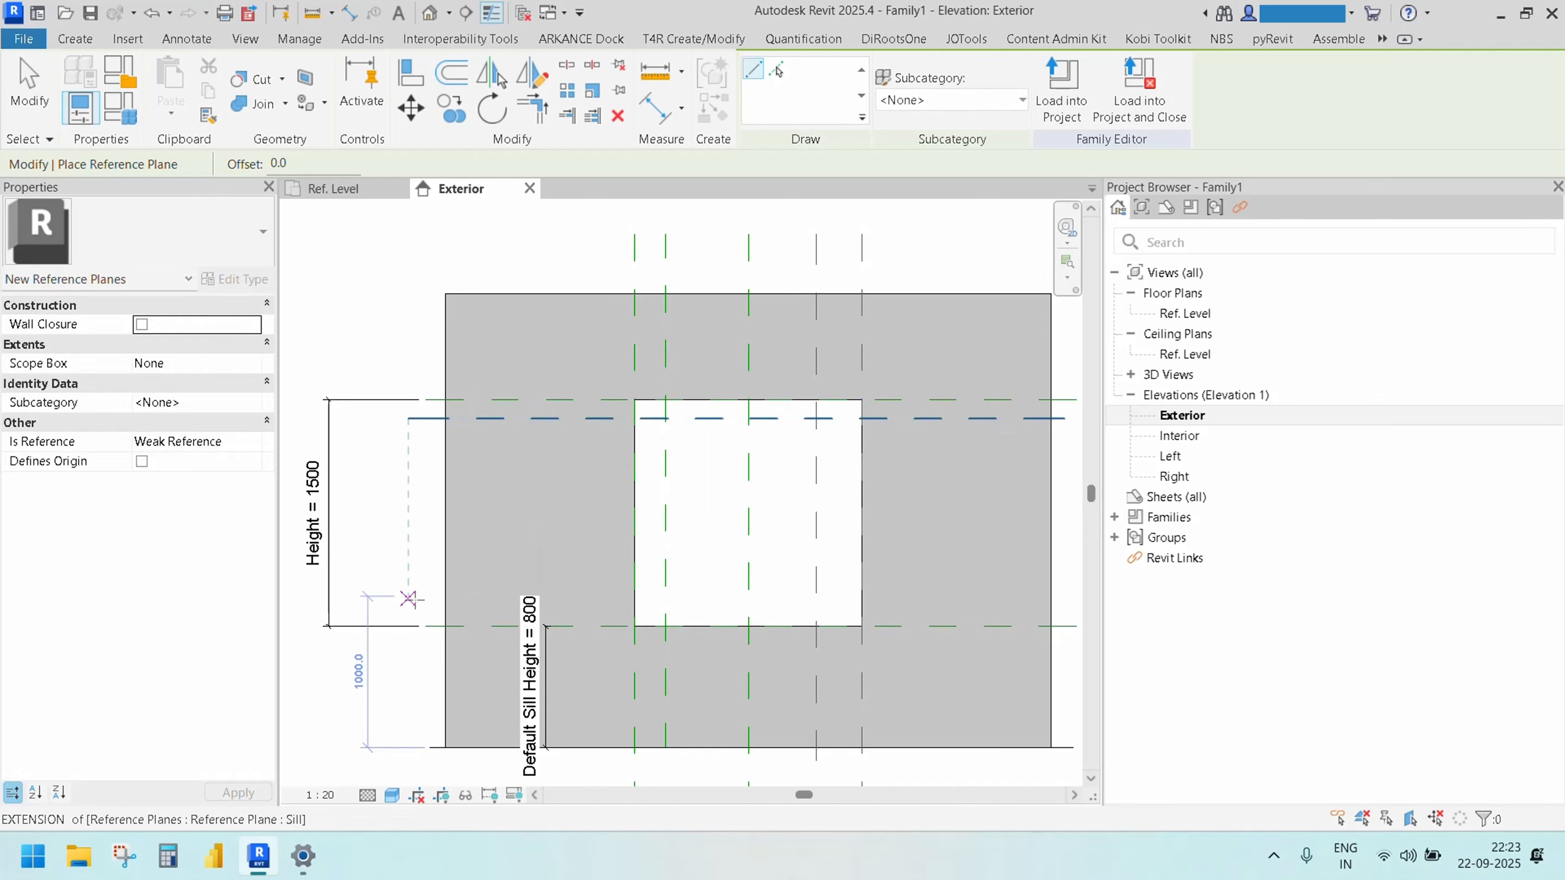
left_click(404, 596)
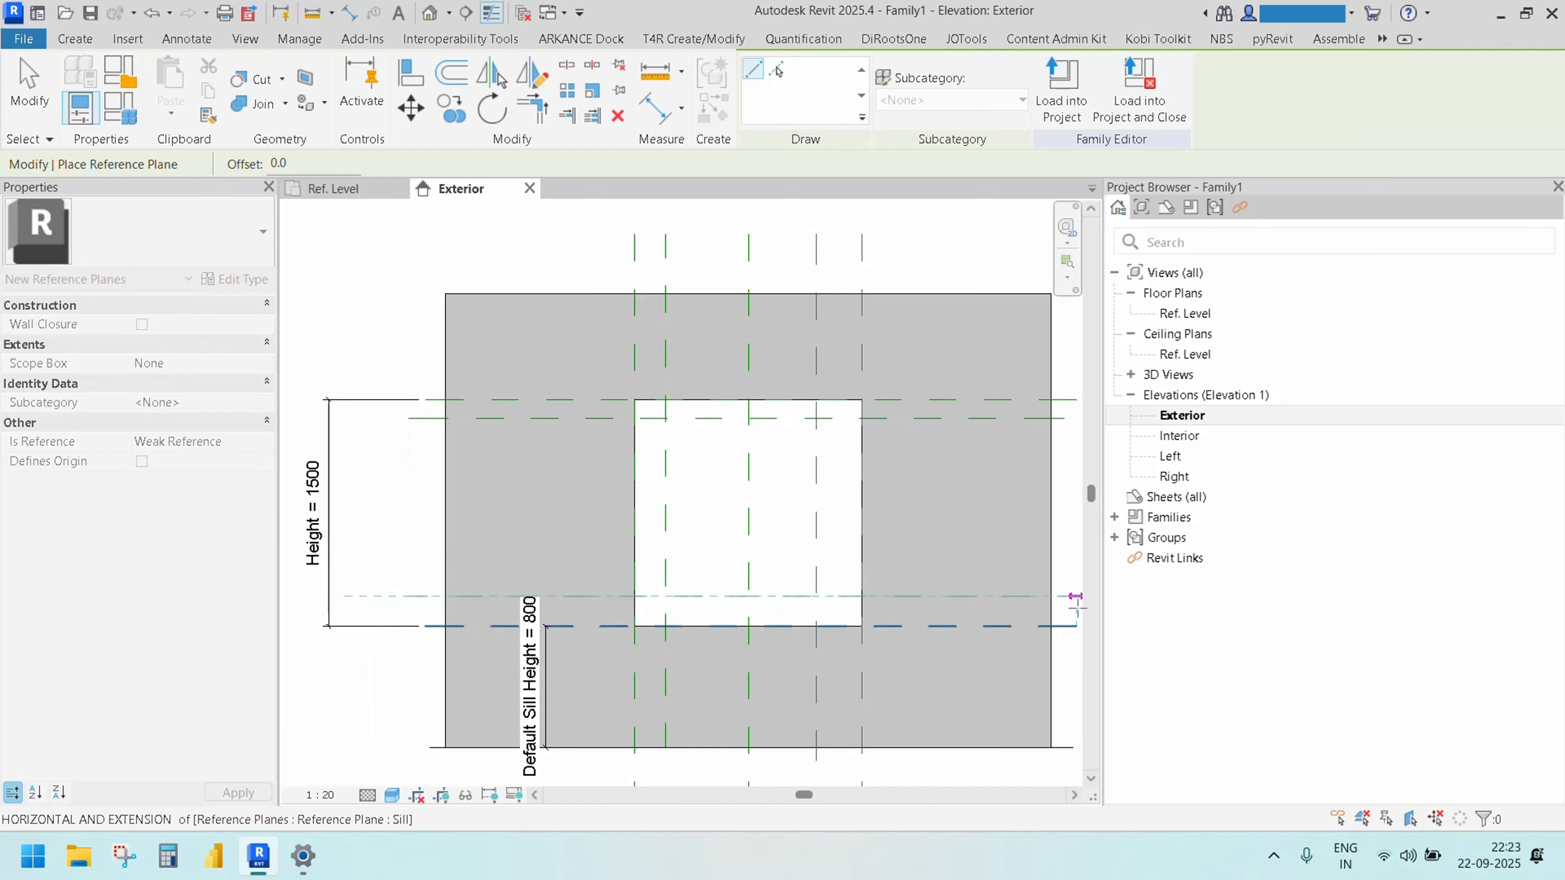
left_click(1076, 596)
key("Escape")
Add an aligned dimension between the opening's head plane and the new horizontal plane just below it
scroll(982, 336, "up", 2)
key("d")
key("i")
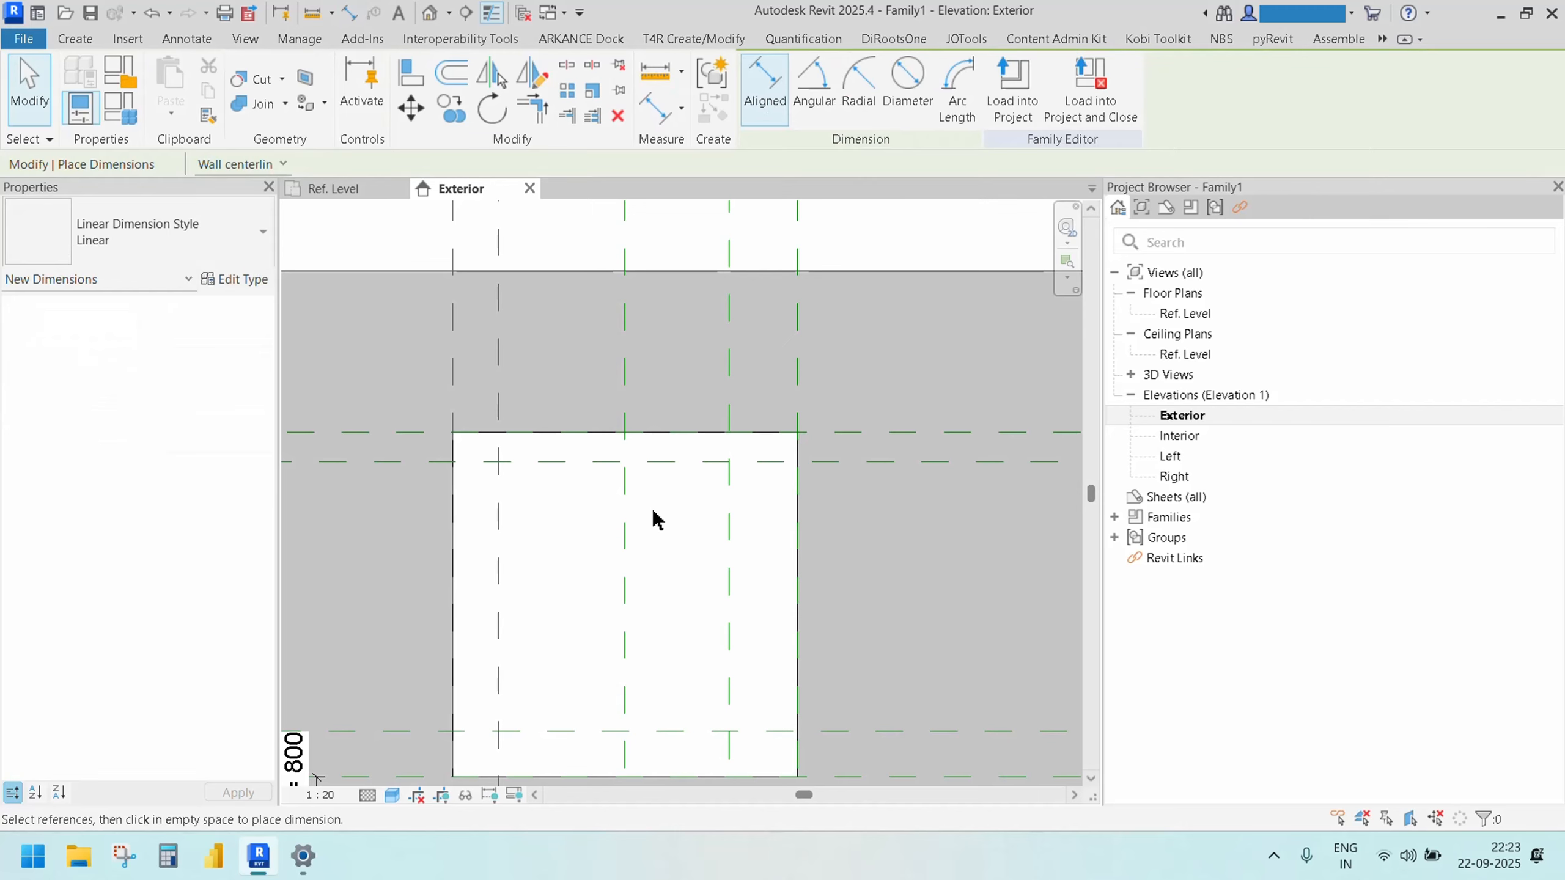
left_click(870, 432)
left_click(874, 461)
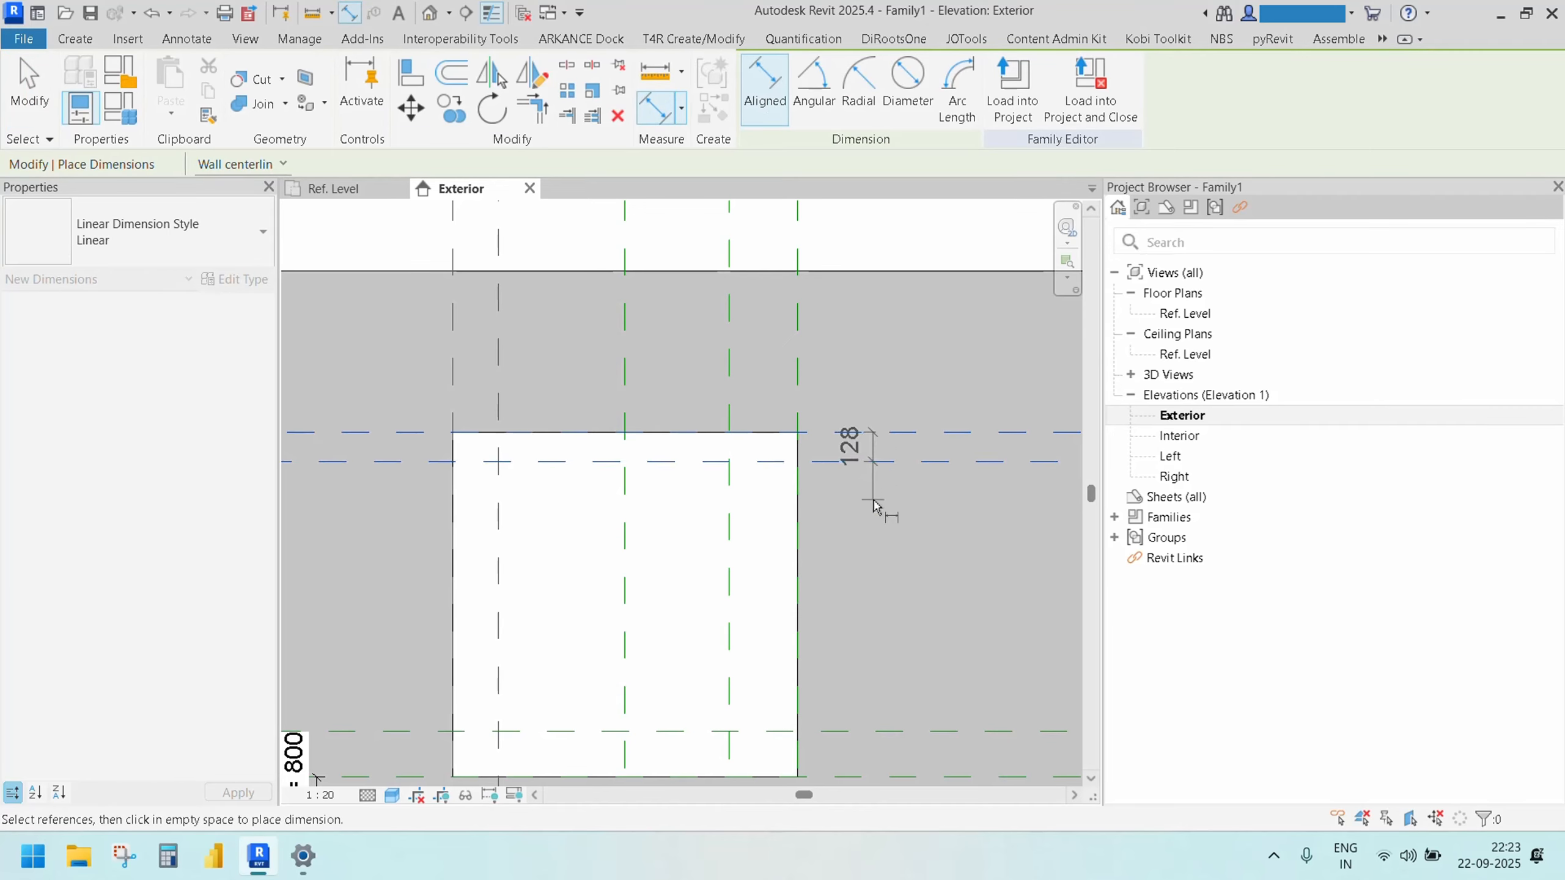
left_click(876, 468)
Dimension both new vertical reference planes to the nearest side of the opening with aligned dimensions
left_click(797, 369)
left_click(728, 367)
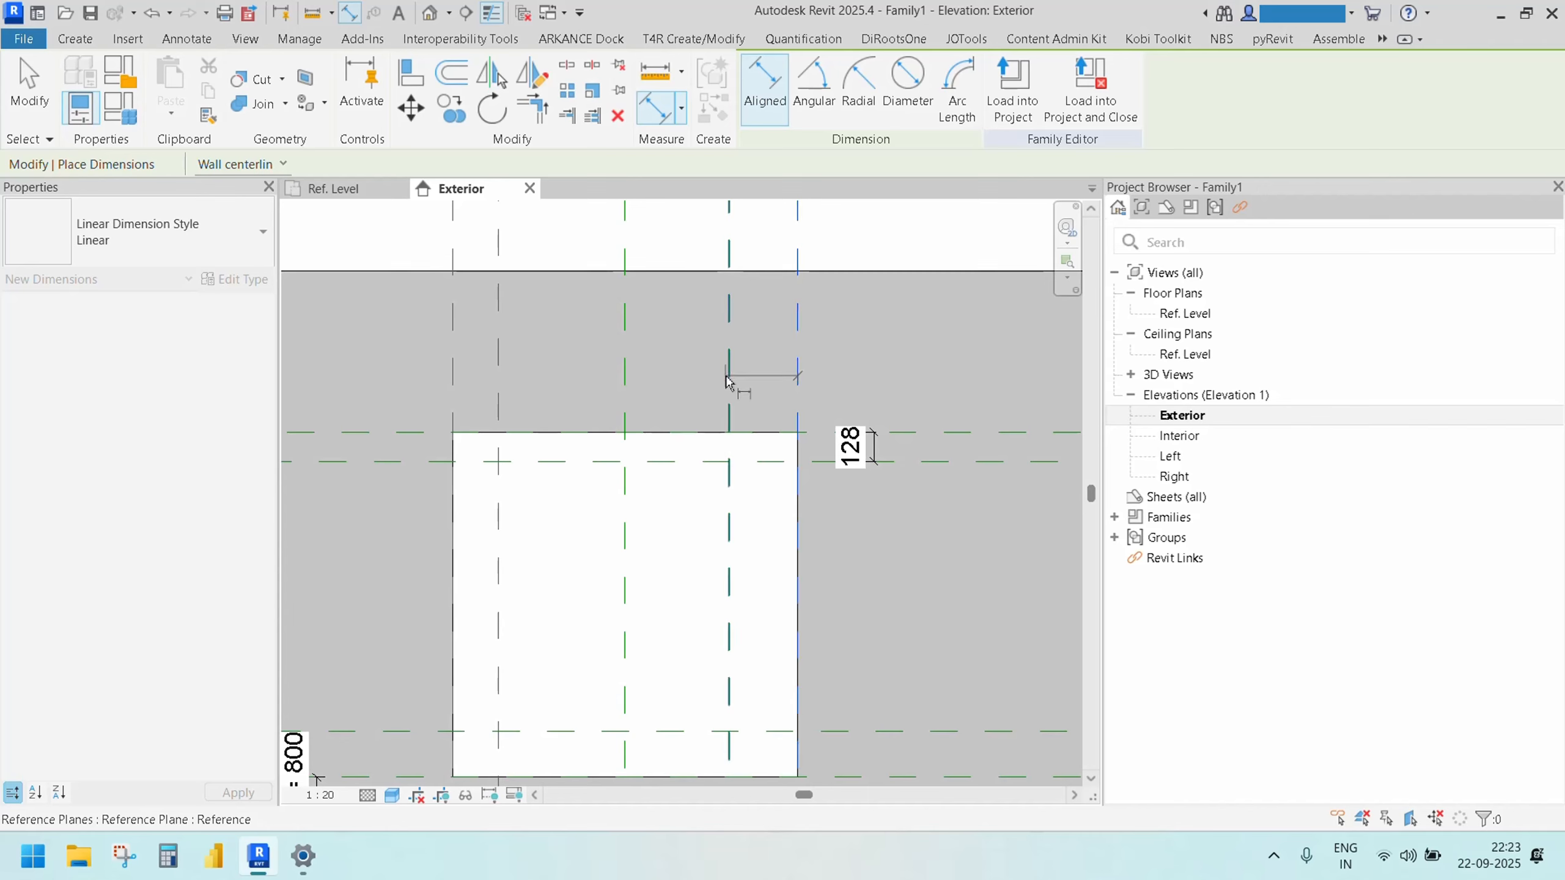
left_click(659, 401)
left_click(453, 383)
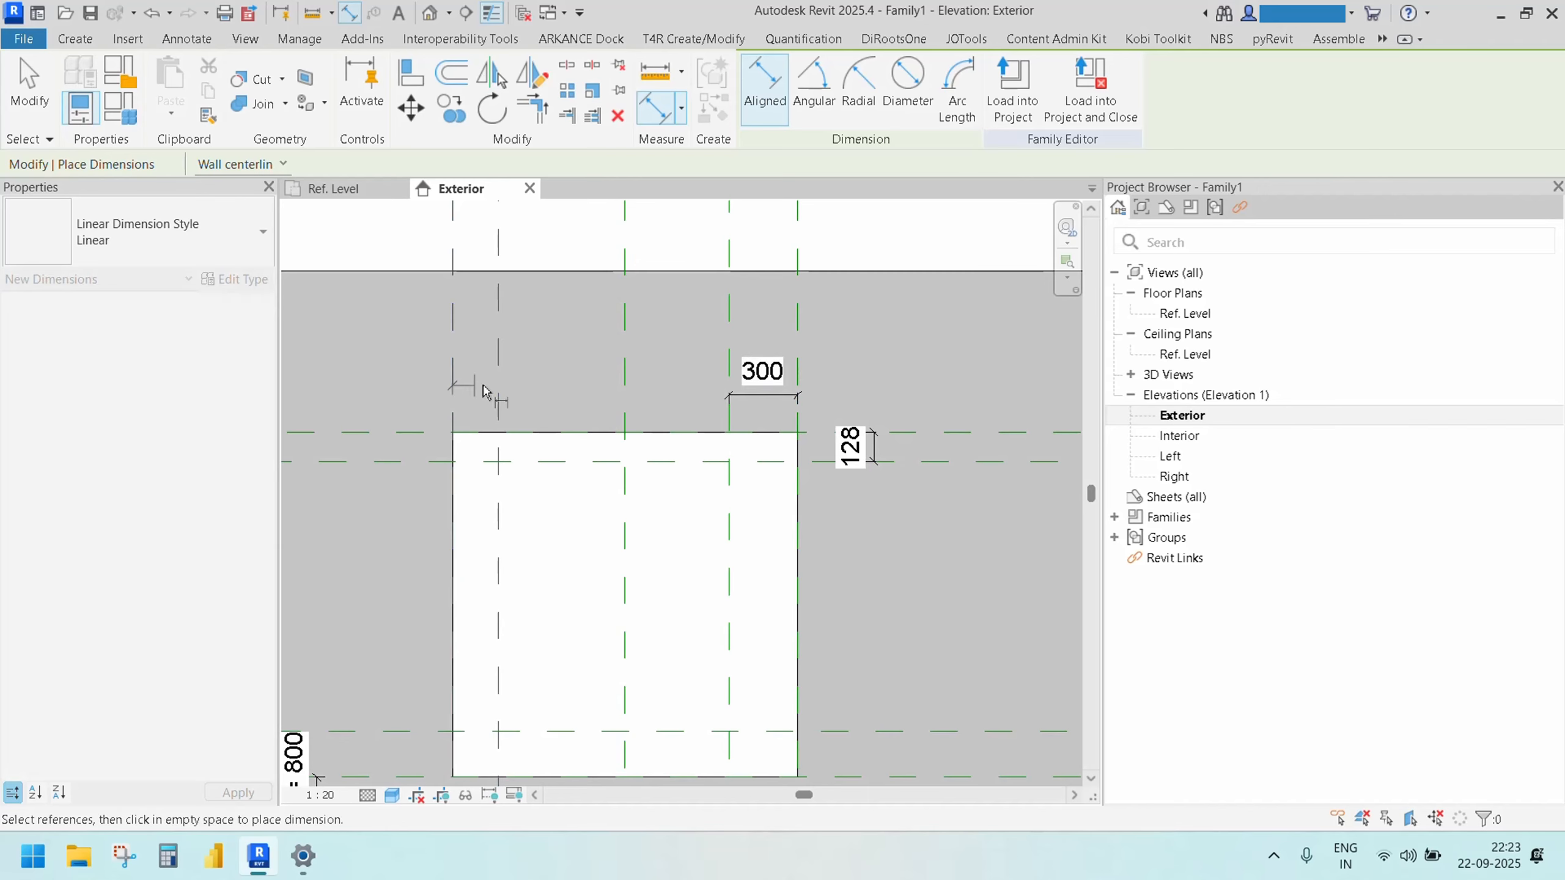
left_click(498, 389)
left_click(557, 388)
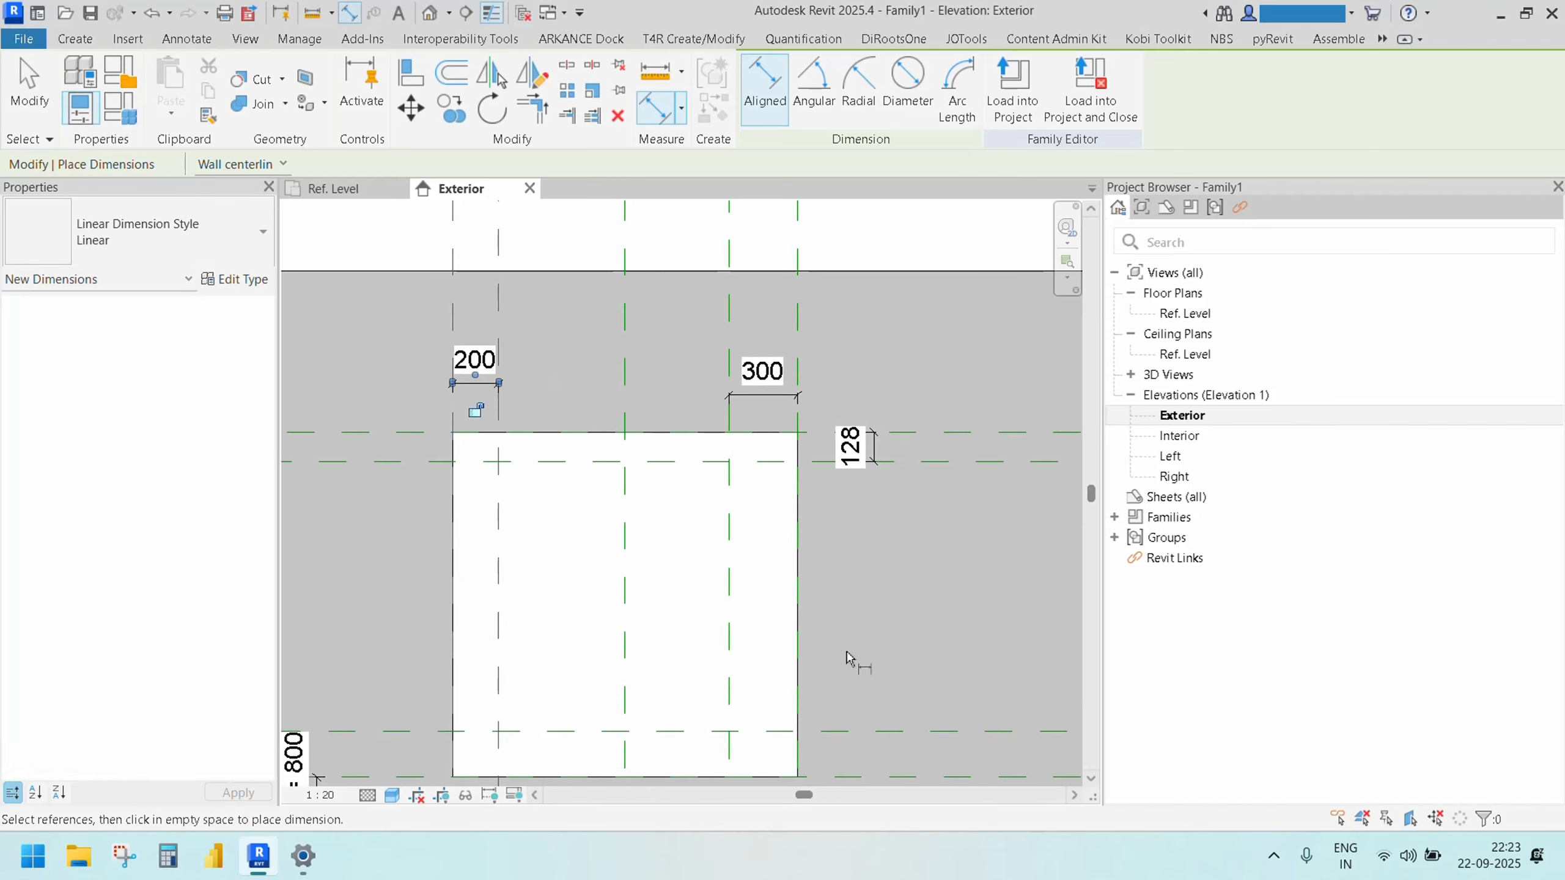
Add an aligned dimension between the sill plane and the new horizontal plane above it, and finish dimensioning
left_click(840, 777)
left_click(835, 731)
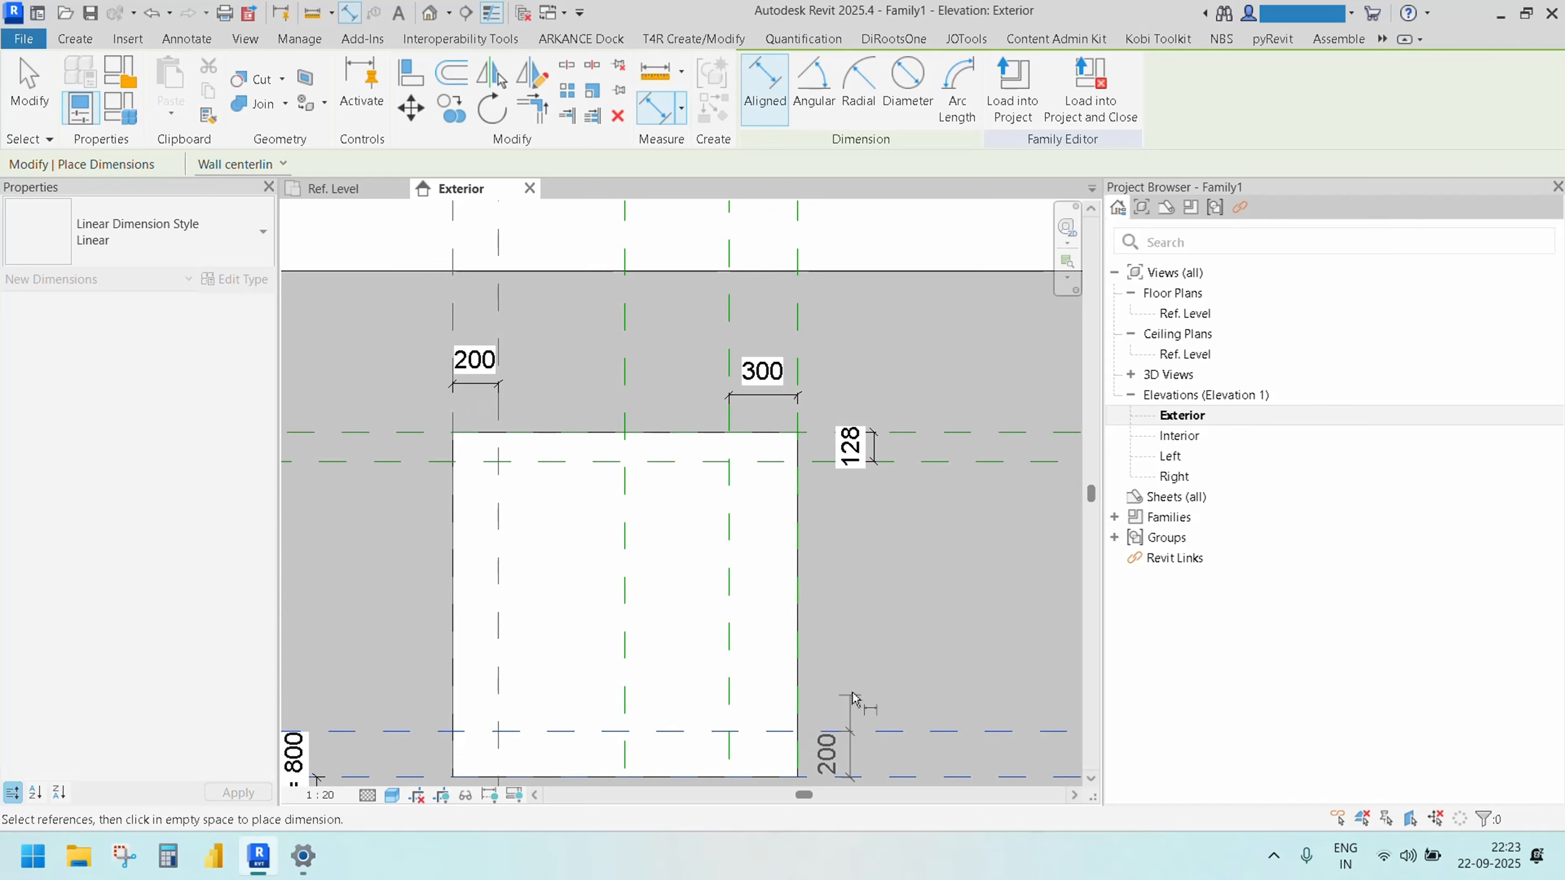
left_click(873, 678)
key("Escape")
key("Escape")
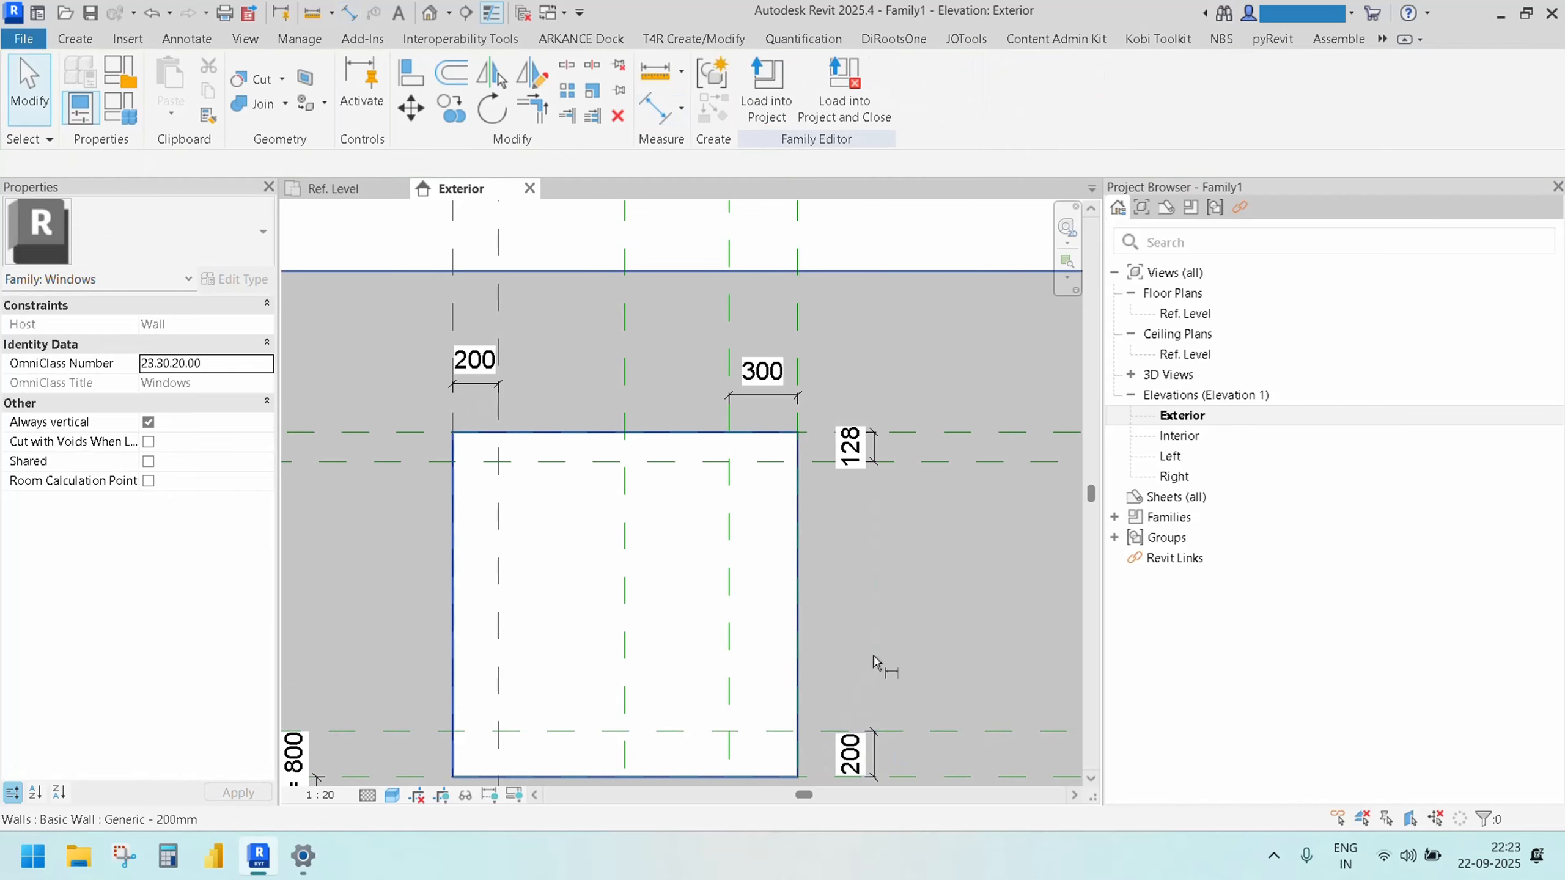
Label all four inner offset dimensions with a new type-based family parameter named Stone Frame Thk
middle_click_drag(875, 662, 873, 618)
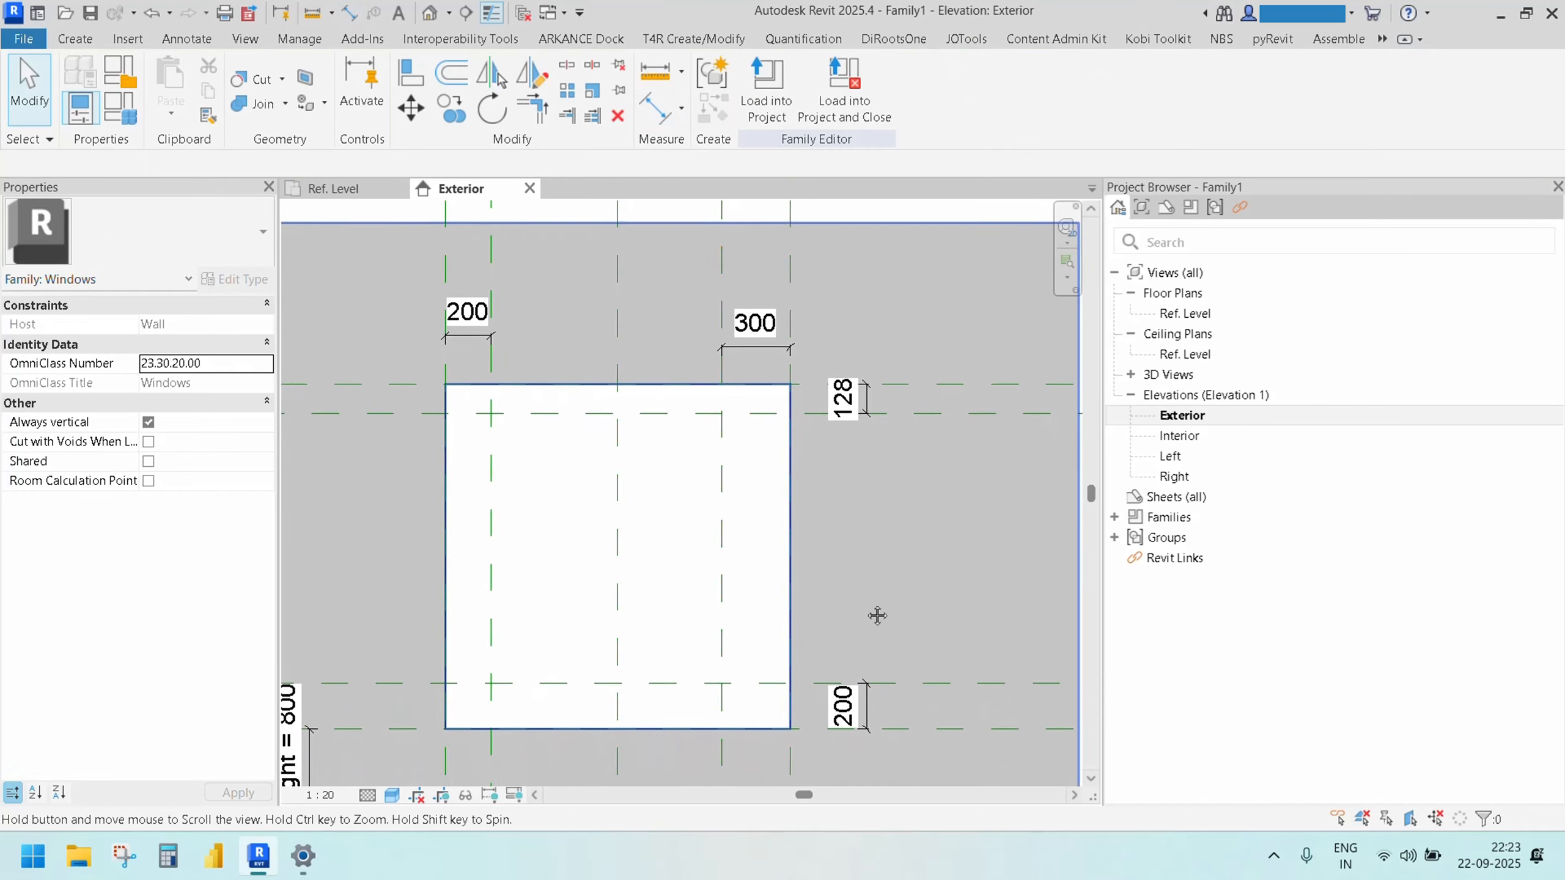
left_click(467, 326)
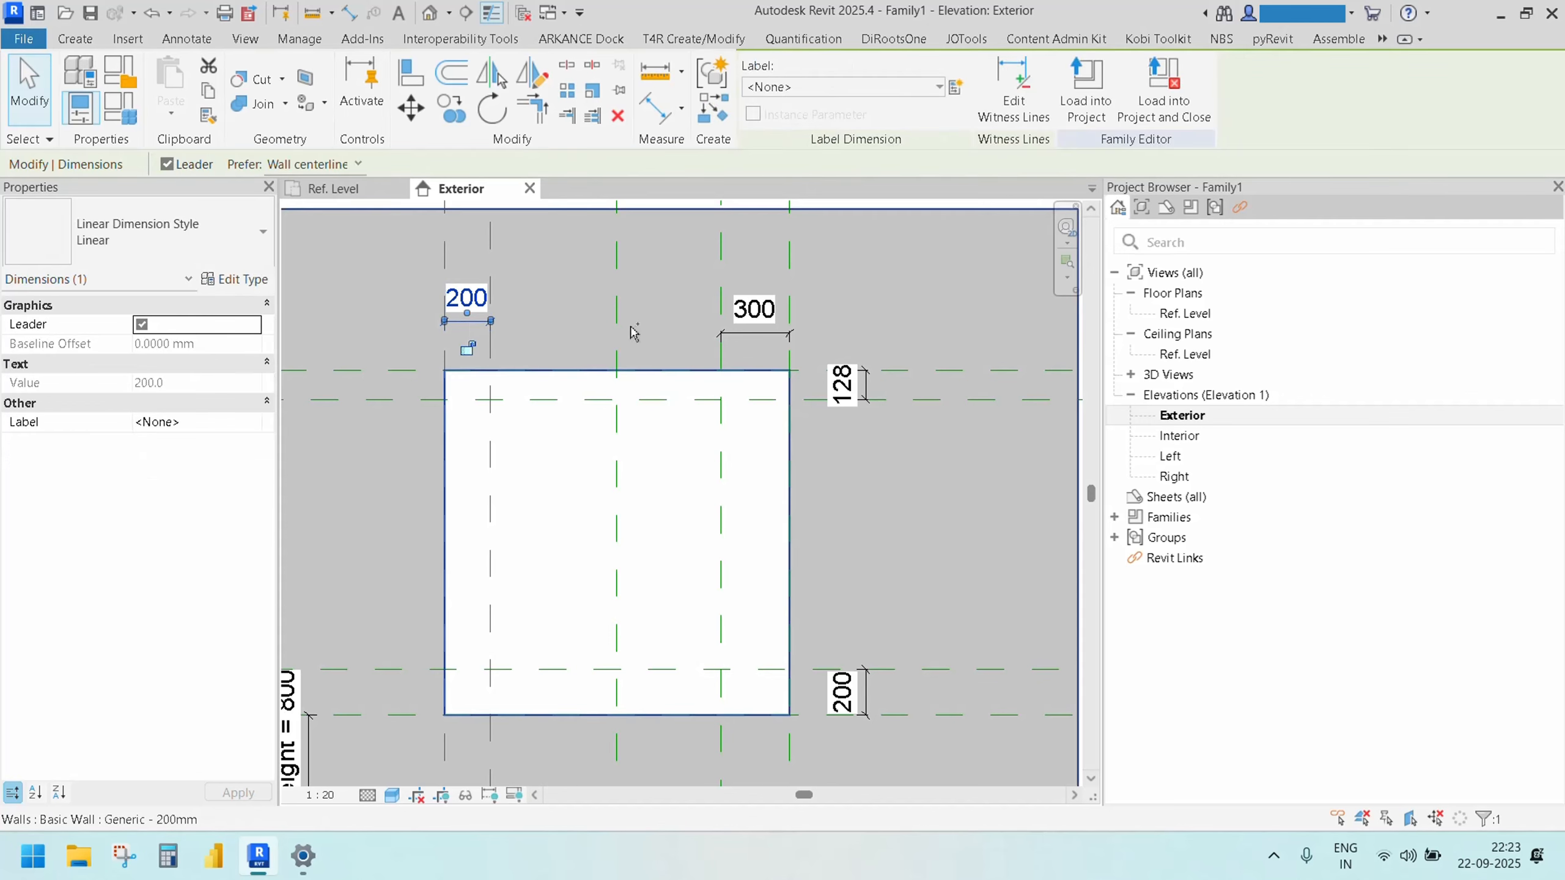
left_click(747, 336, "ctrl")
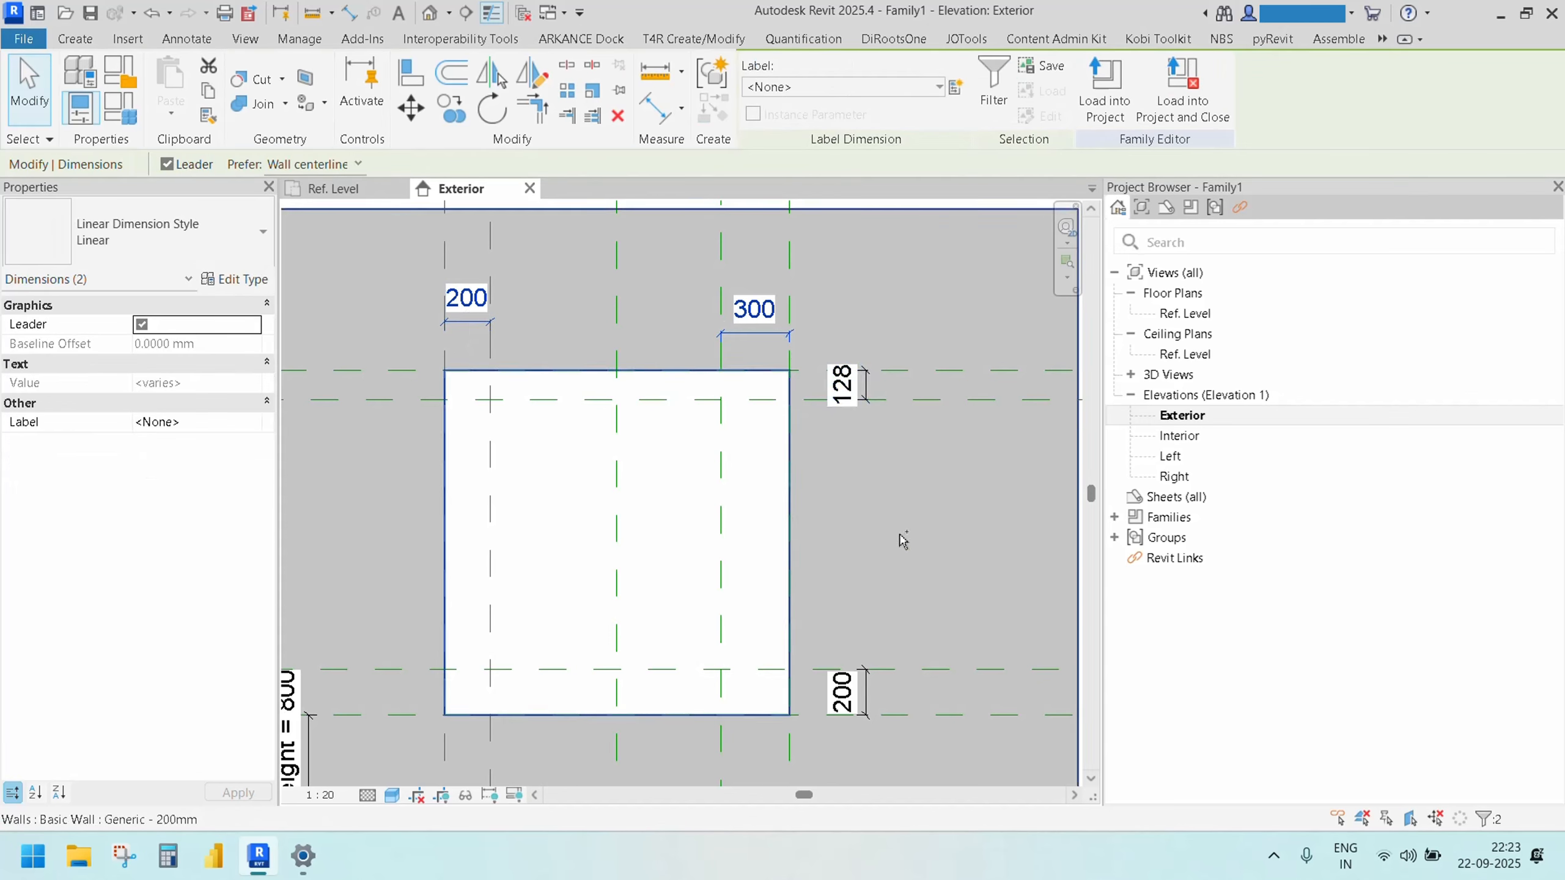
left_click(869, 394, "ctrl")
left_click(871, 668, "ctrl")
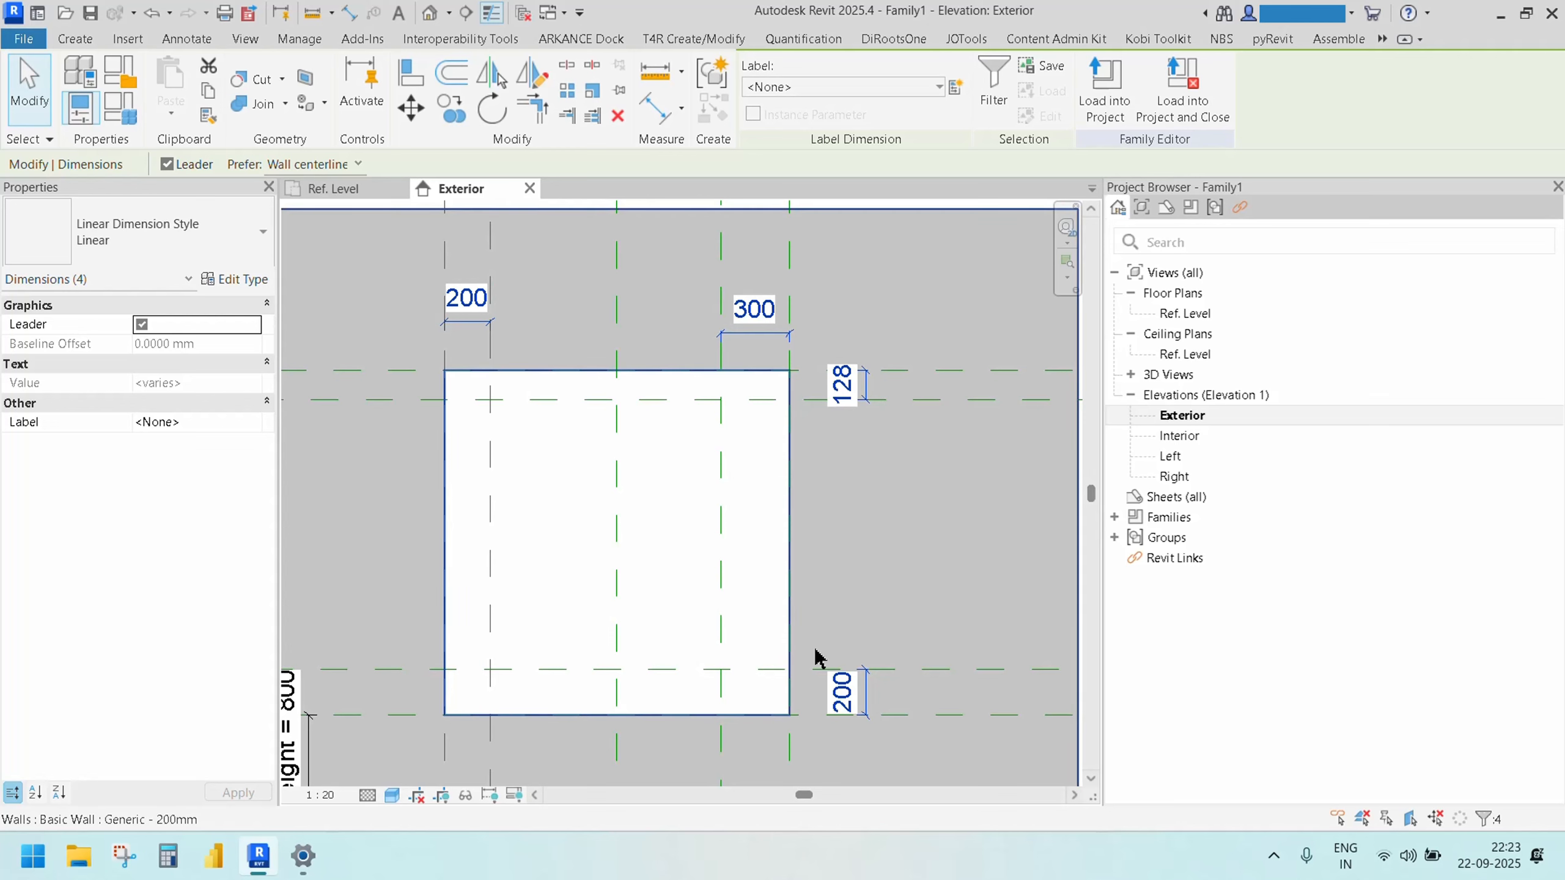
left_click(957, 88)
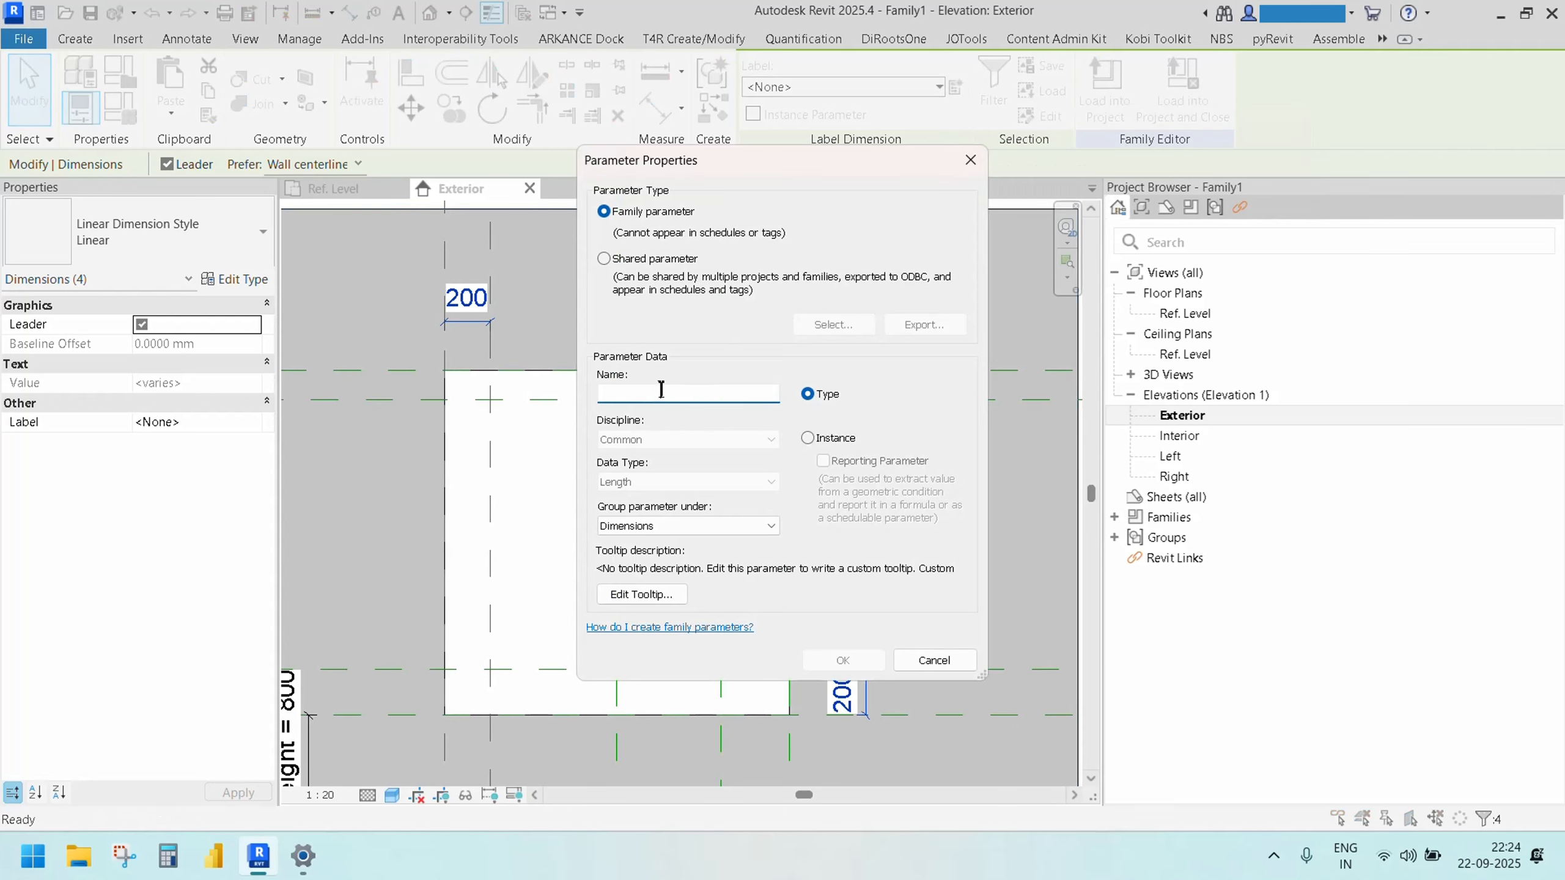
type("Stone Frame Thk")
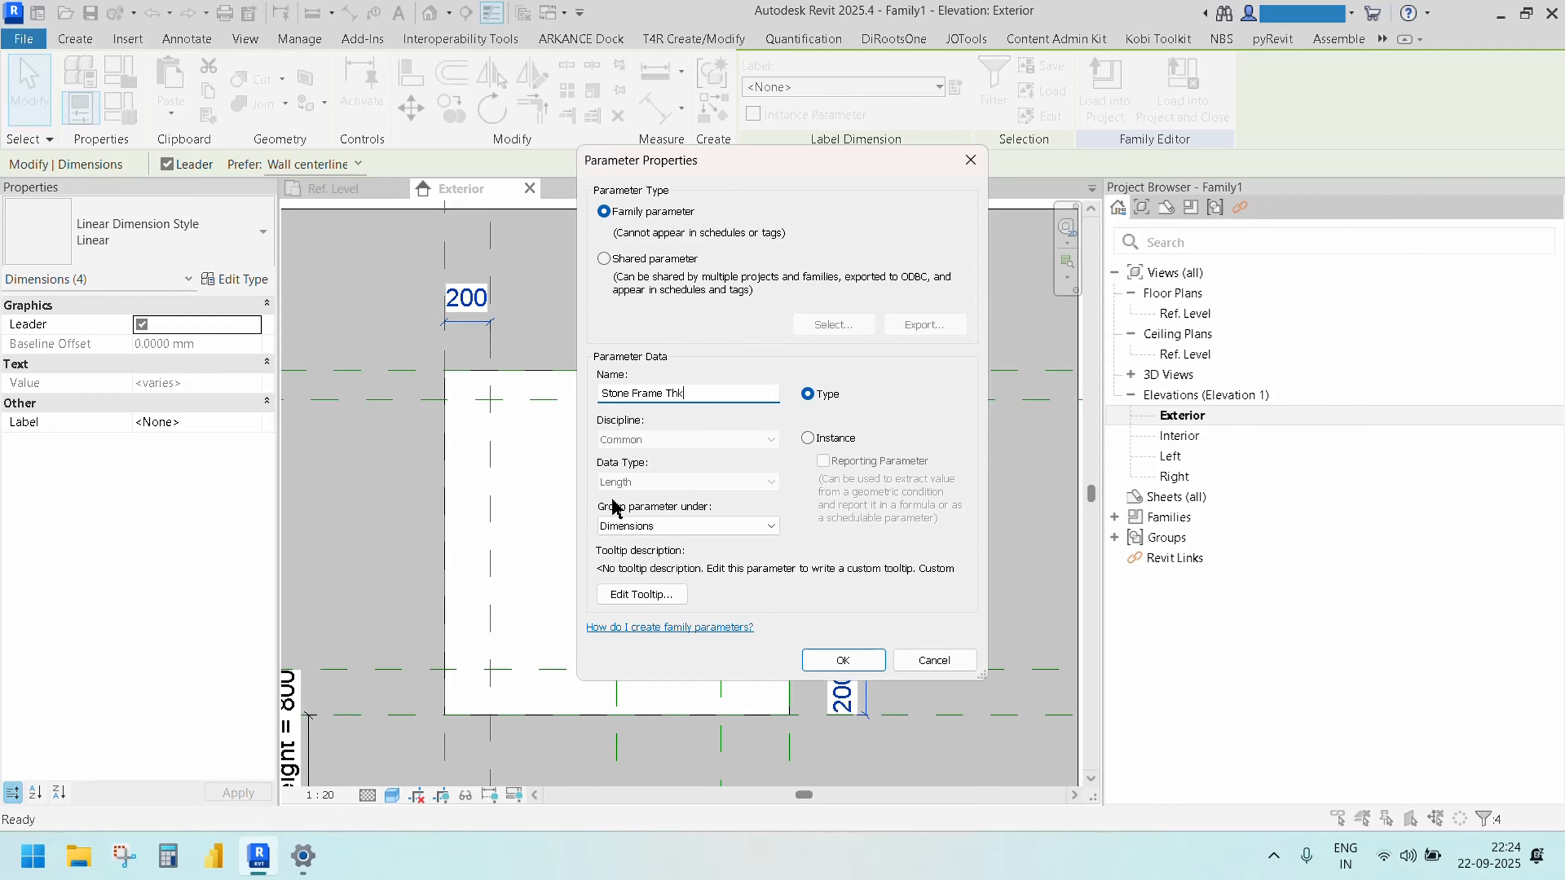
left_click(835, 397)
left_click(843, 660)
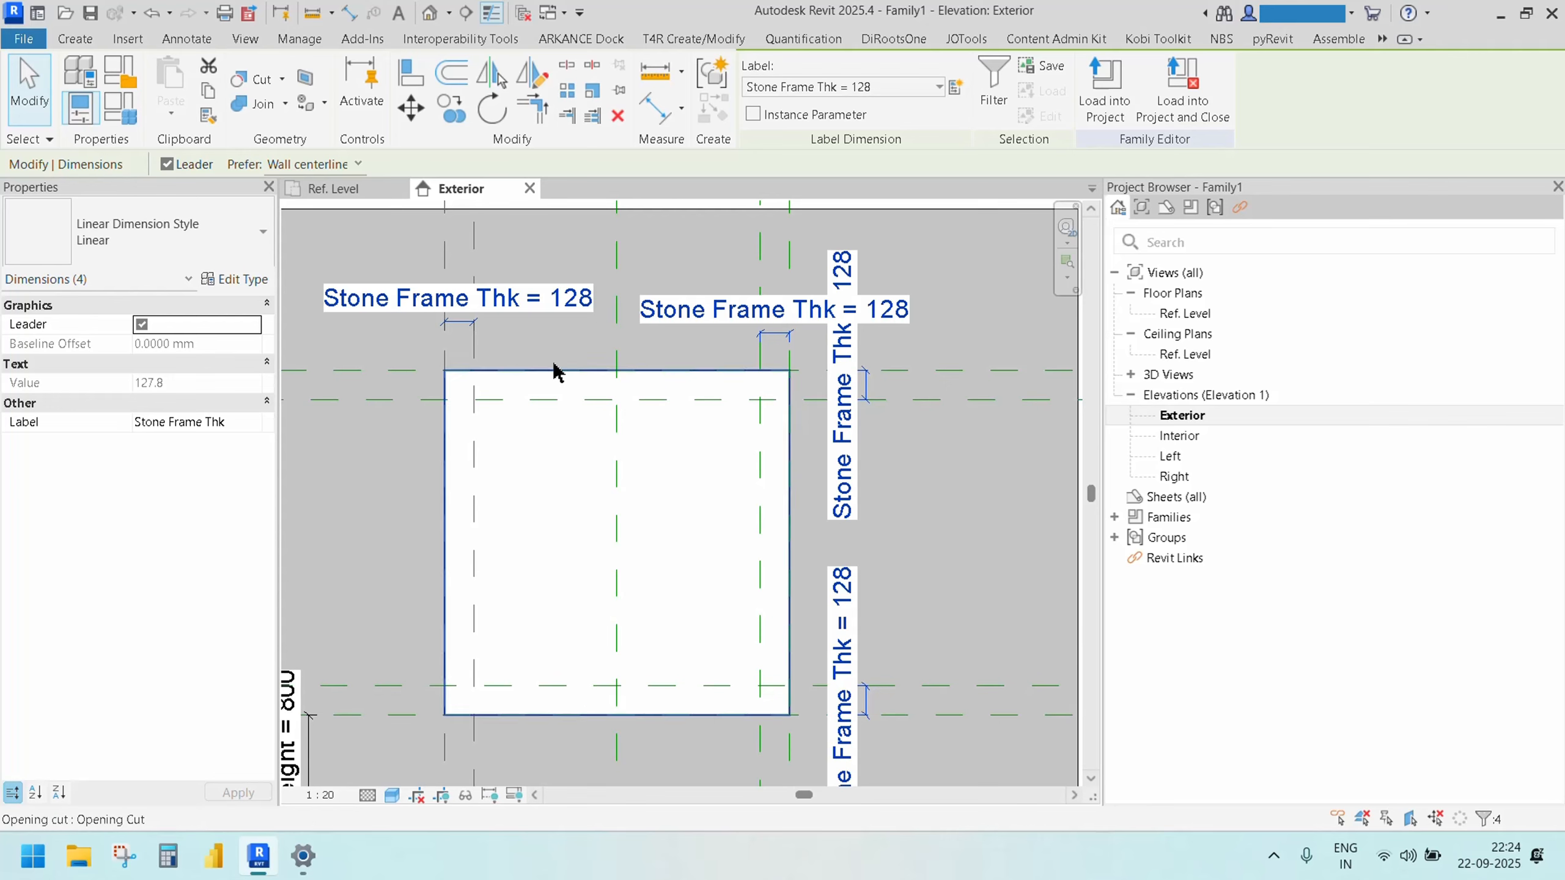
Set the Stone Frame Thk dimension value to 15 mm
left_click(522, 316)
left_click(514, 311)
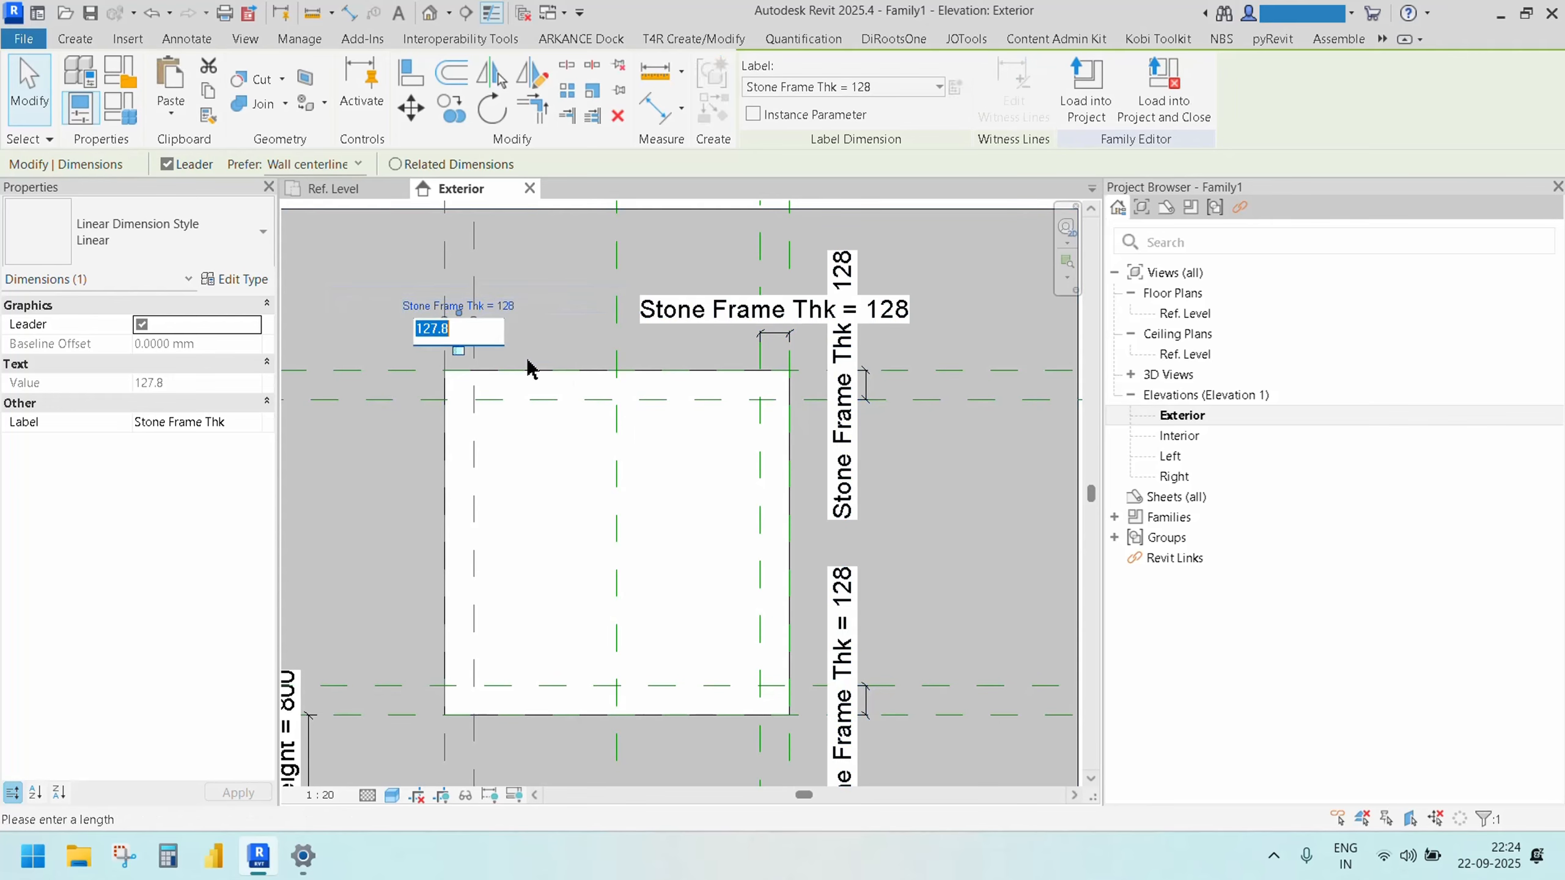
type("15")
key("Return")
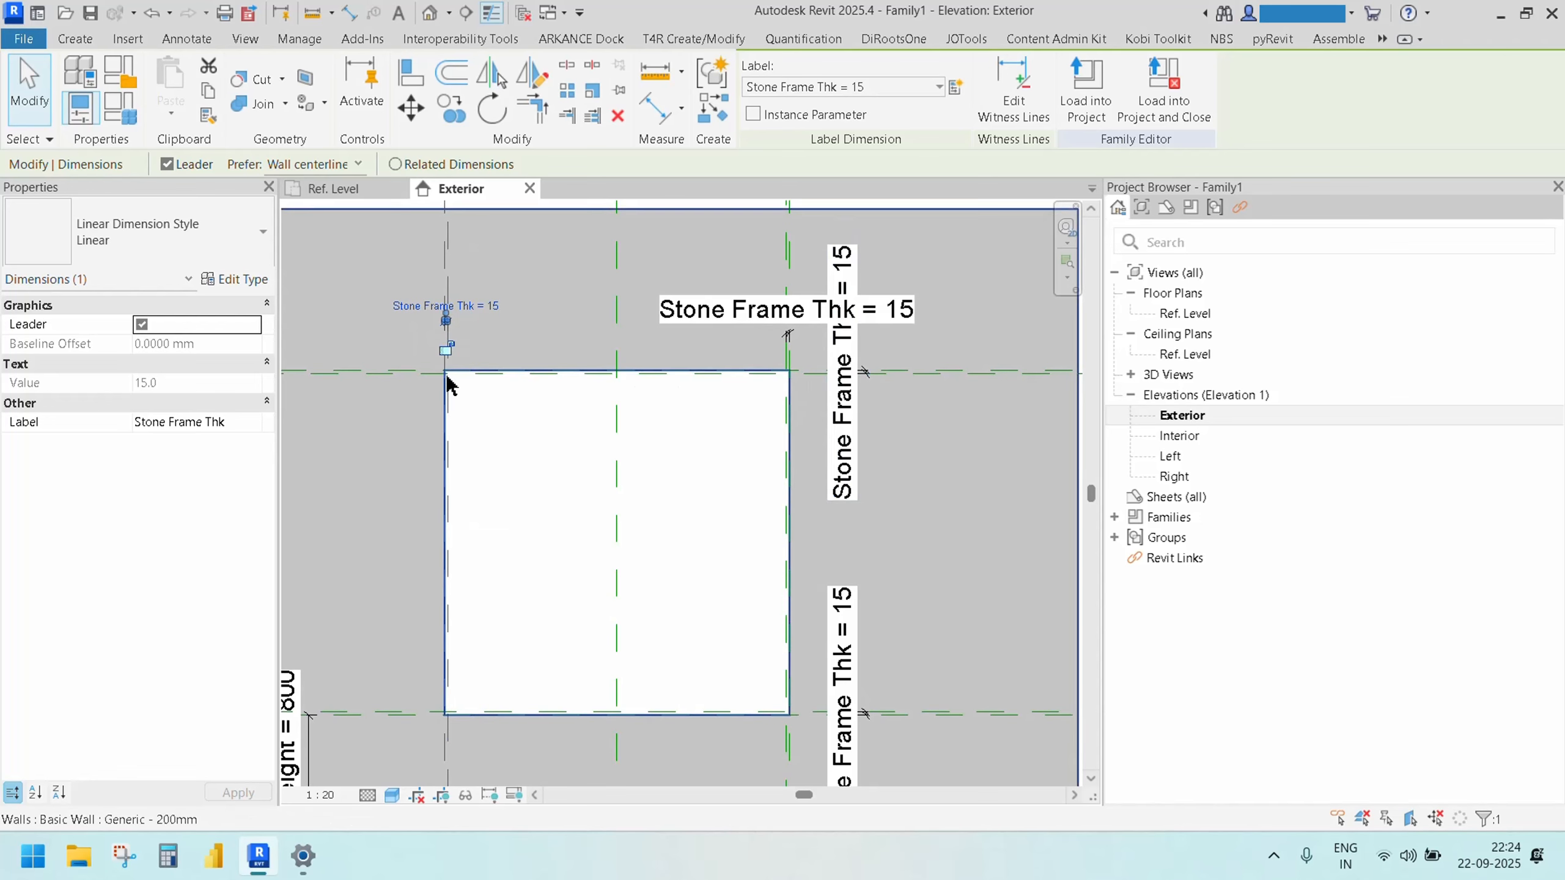
middle_click_drag(498, 468, 534, 460)
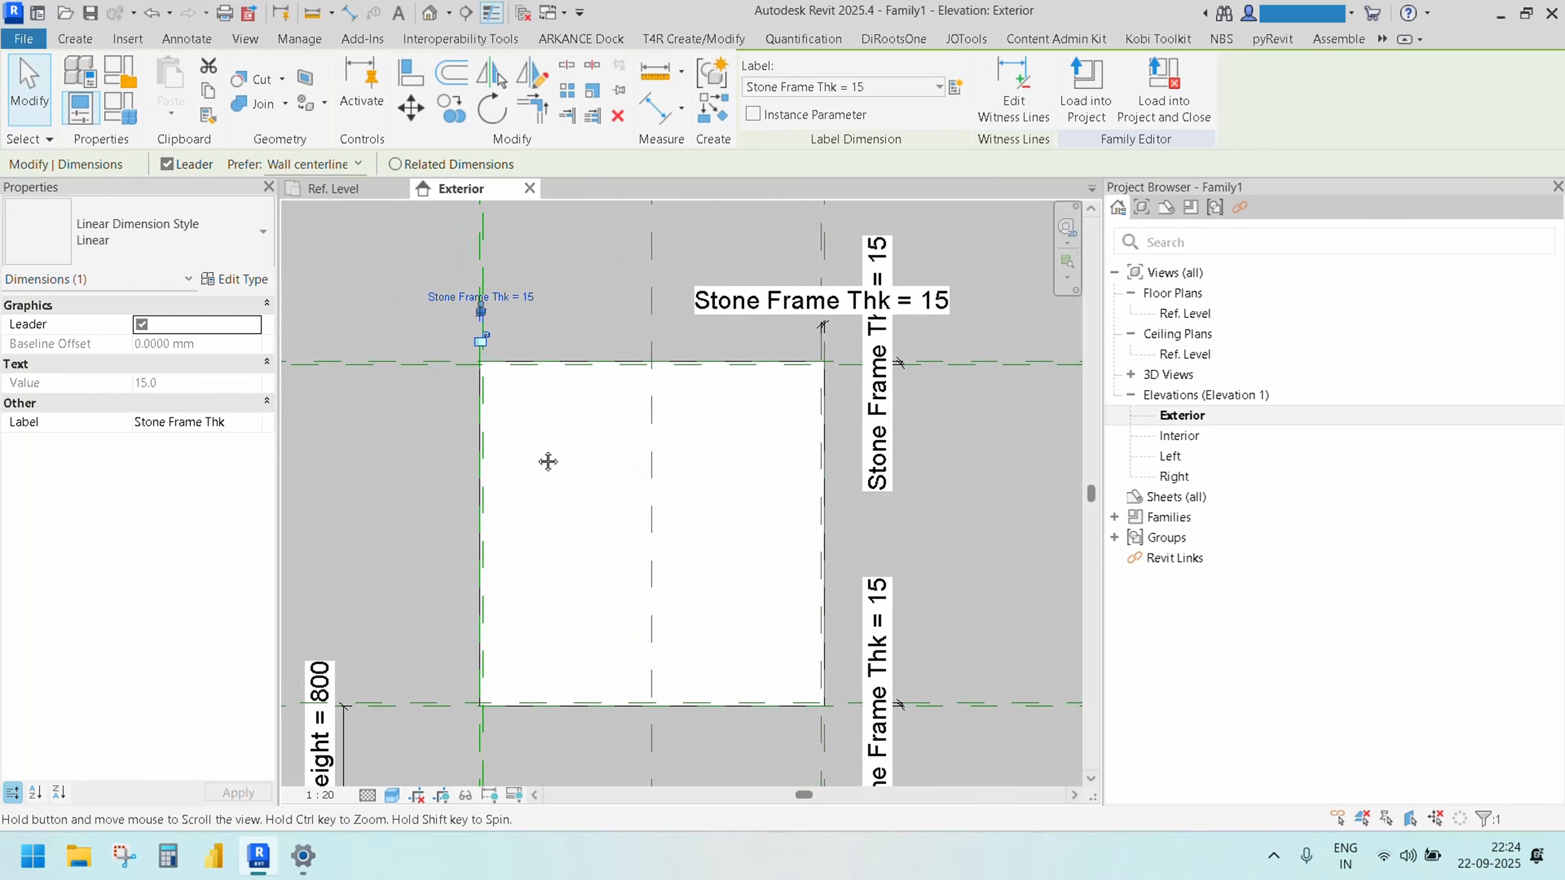
Start an extrusion in the Exterior elevation and sketch a rectangle along the four inner reference planes of the opening
left_click(75, 39)
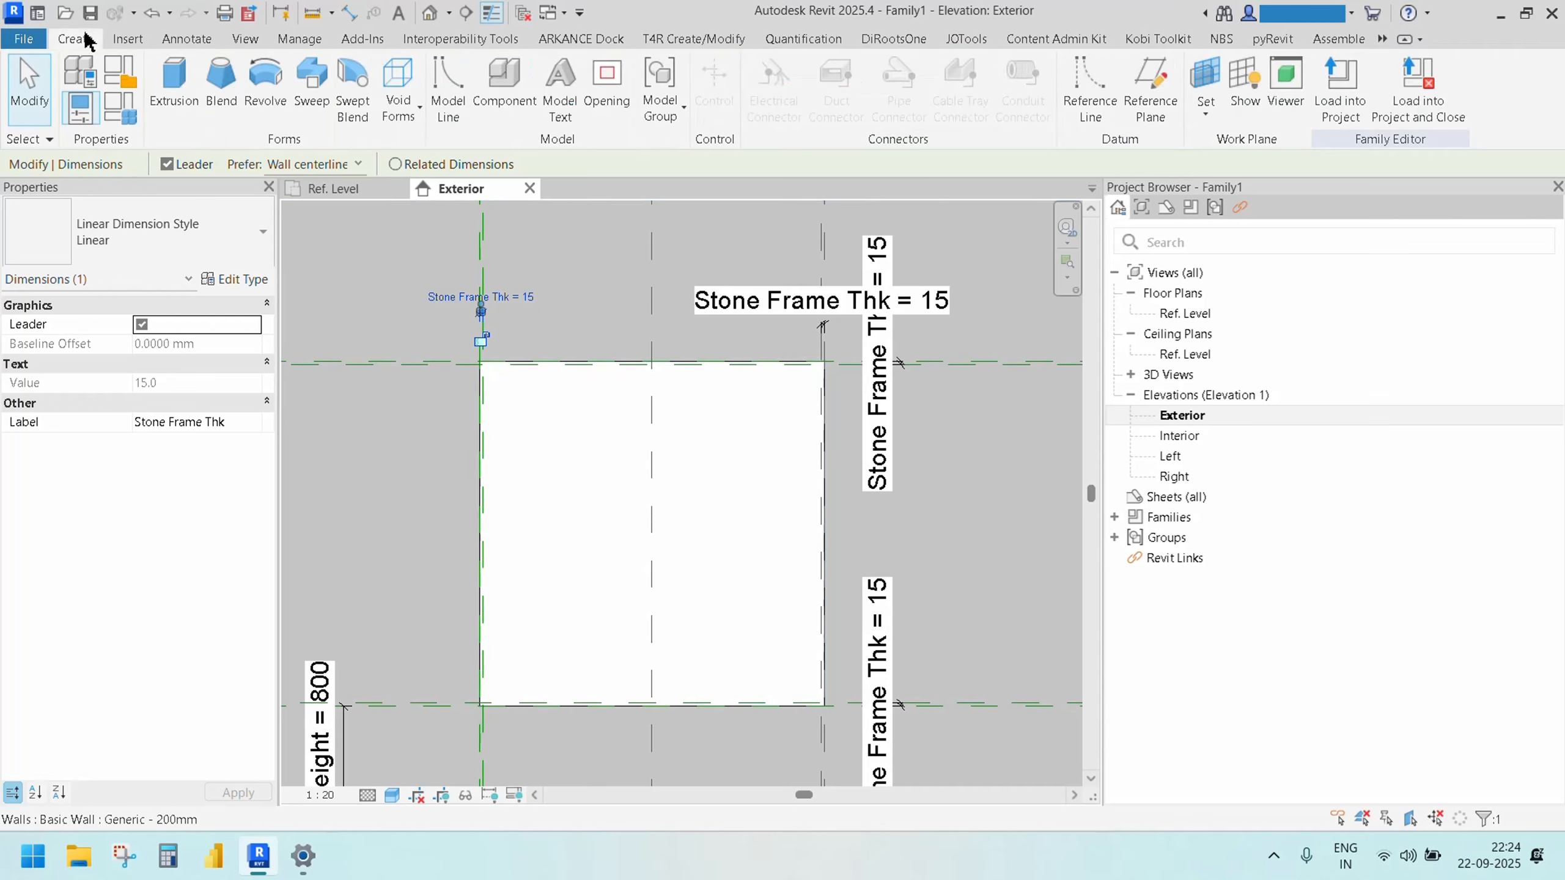
left_click(172, 93)
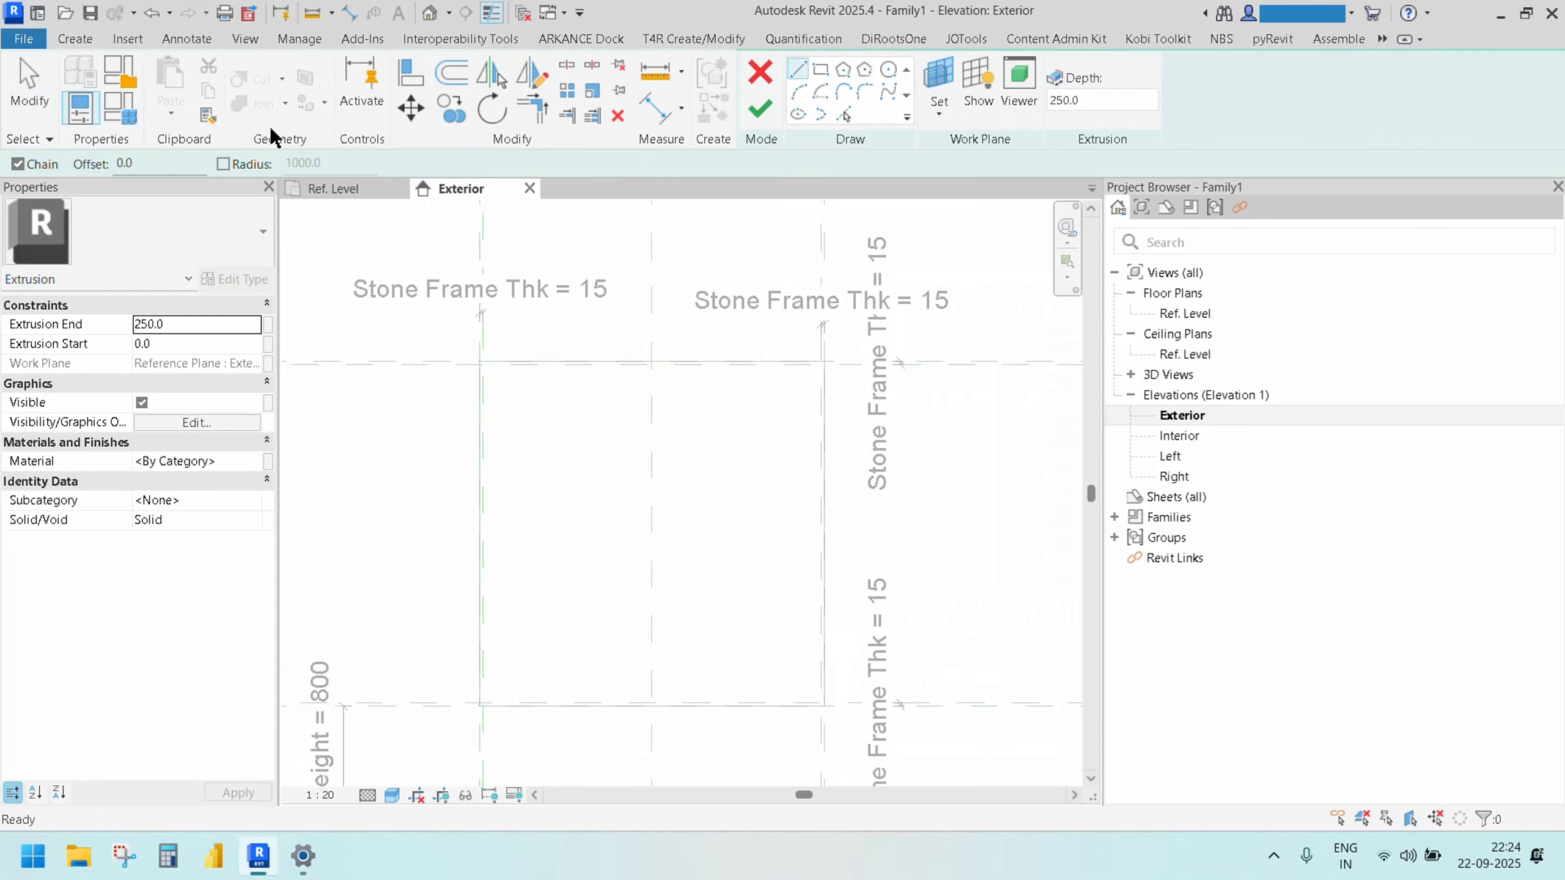
left_click(820, 70)
scroll(496, 385, "up", 3)
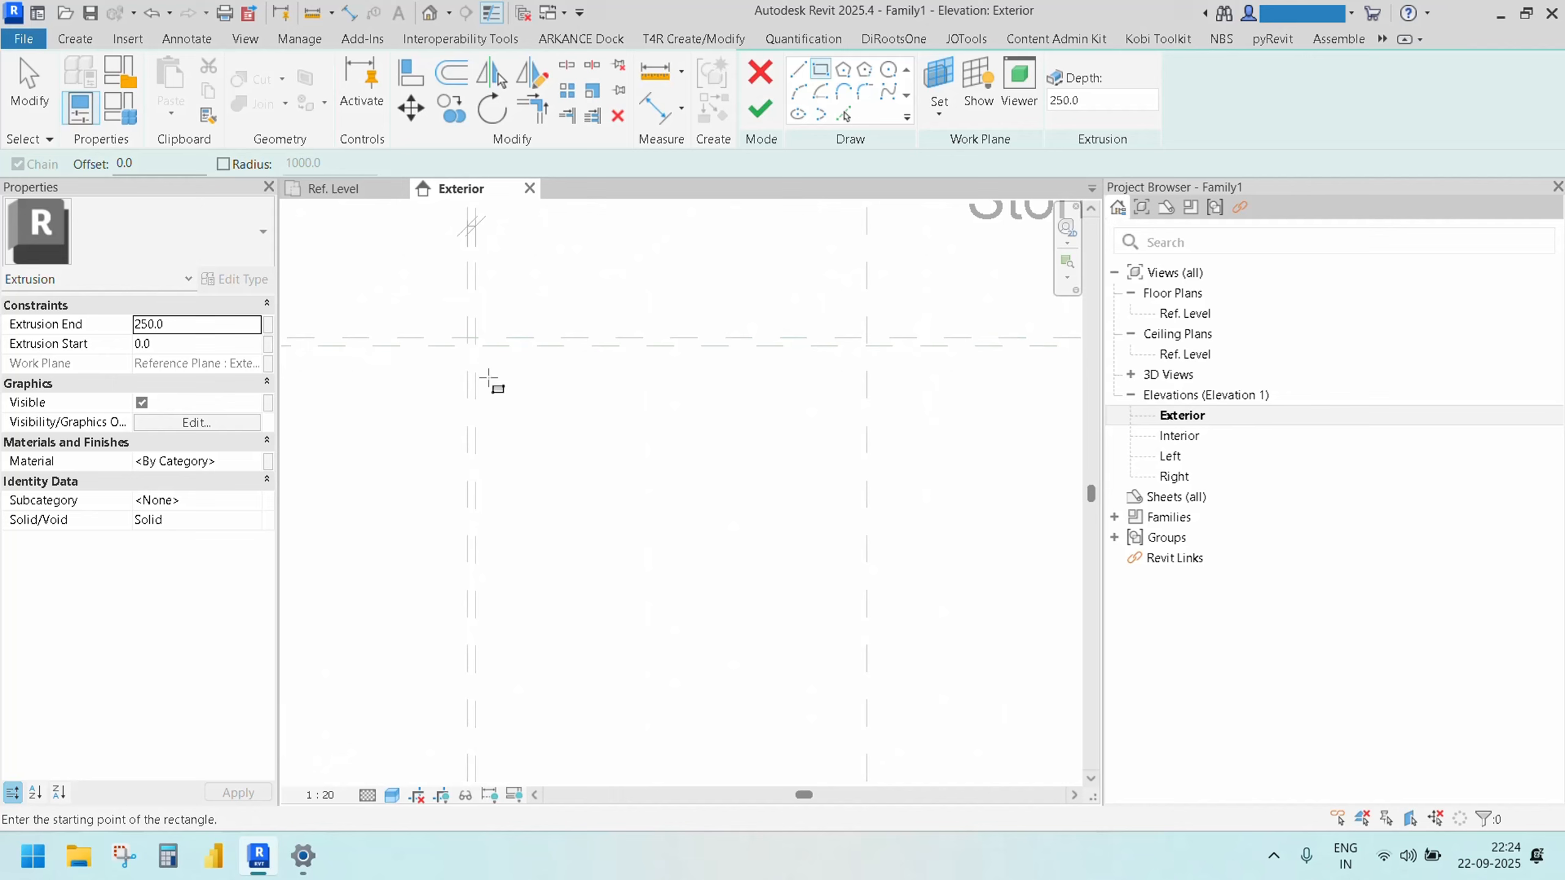
left_click(475, 346)
scroll(688, 601, "down", 3)
scroll(579, 455, "up", 4)
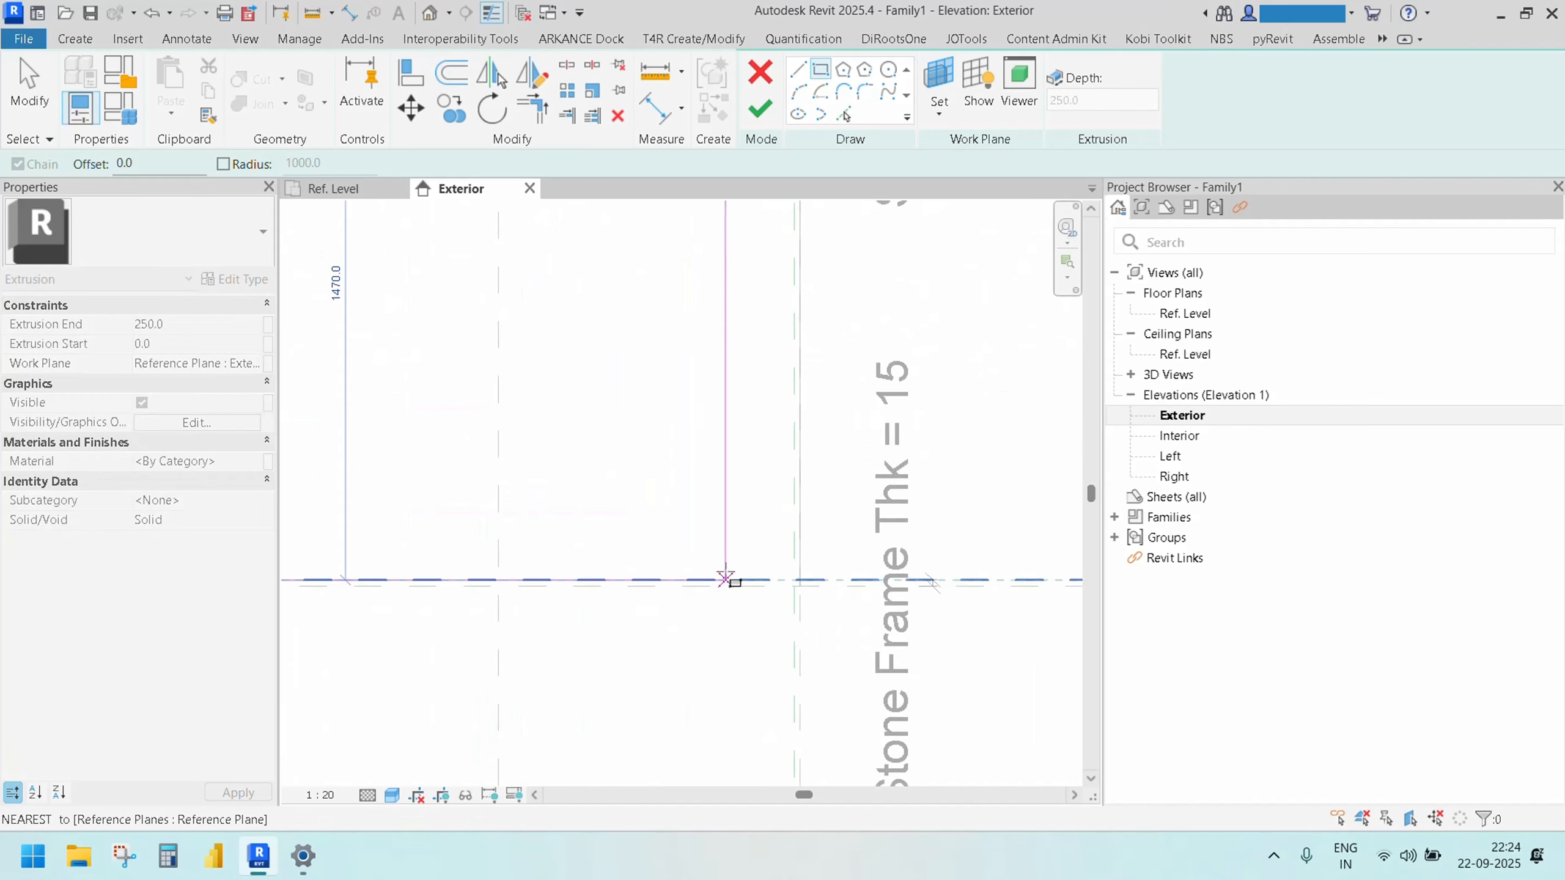
left_click(793, 579)
scroll(751, 542, "down", 4)
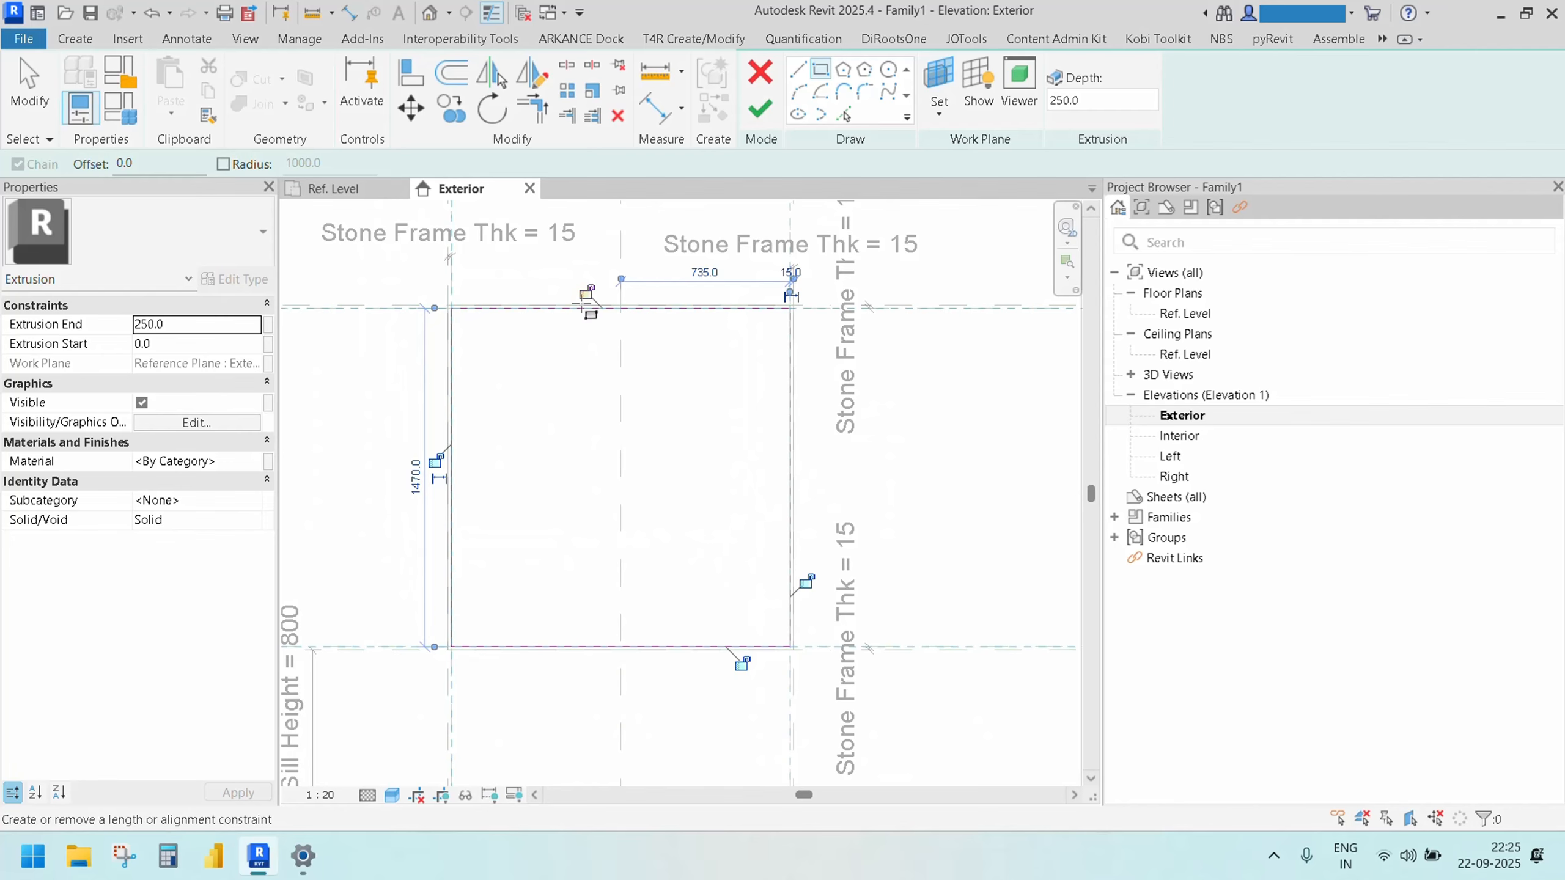
Lock all four sides of the sketched rectangle to their inner reference planes and end the rectangle tool
left_click(586, 294)
left_click(817, 463)
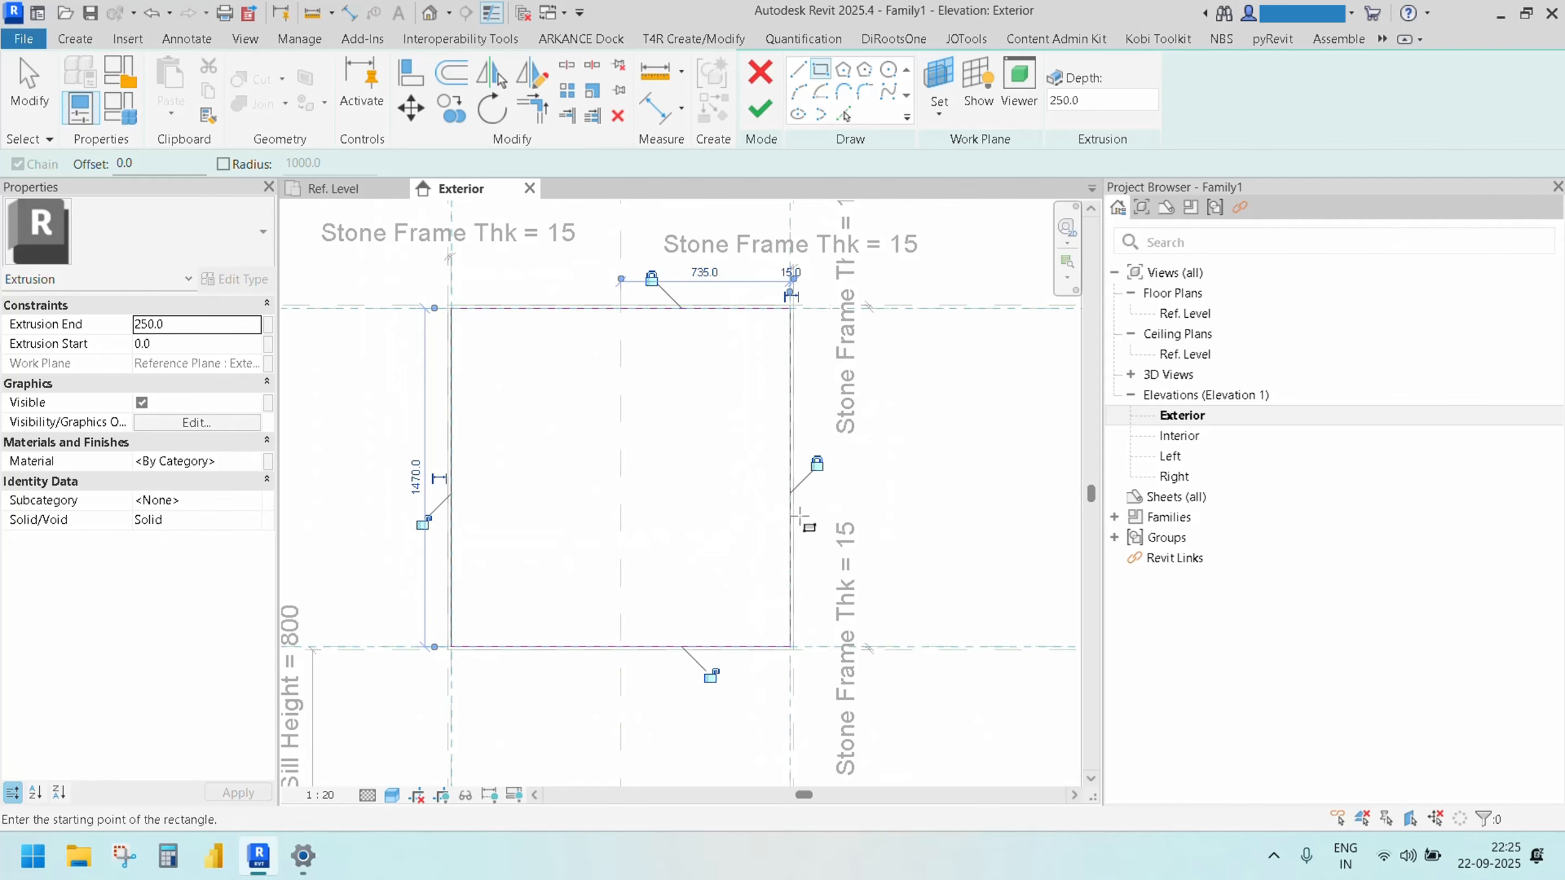
left_click(709, 674)
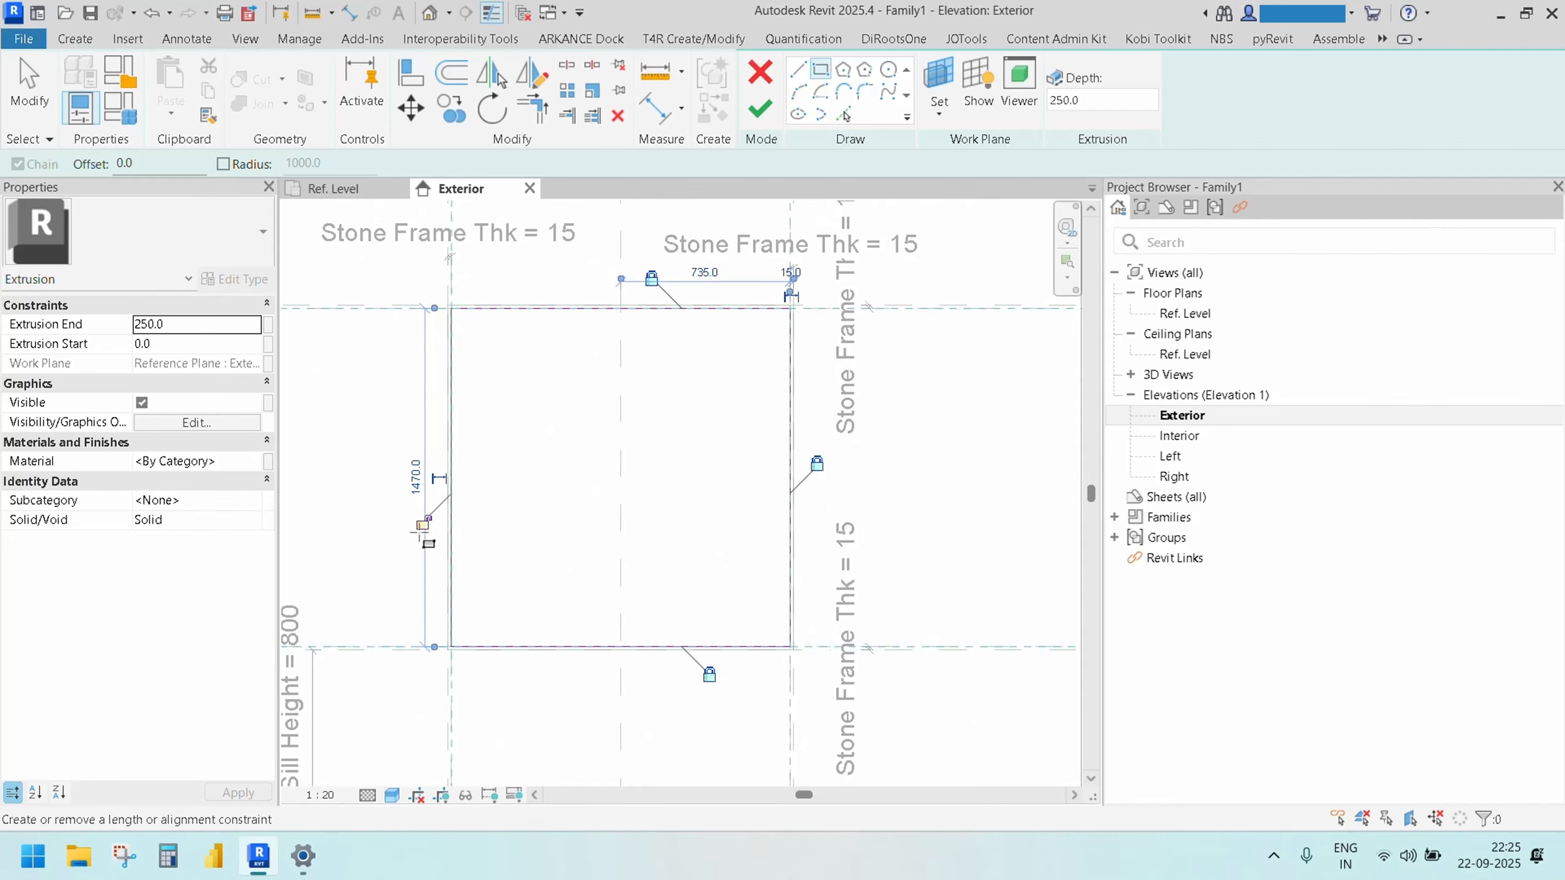
left_click(422, 523)
scroll(479, 340, "up", 1)
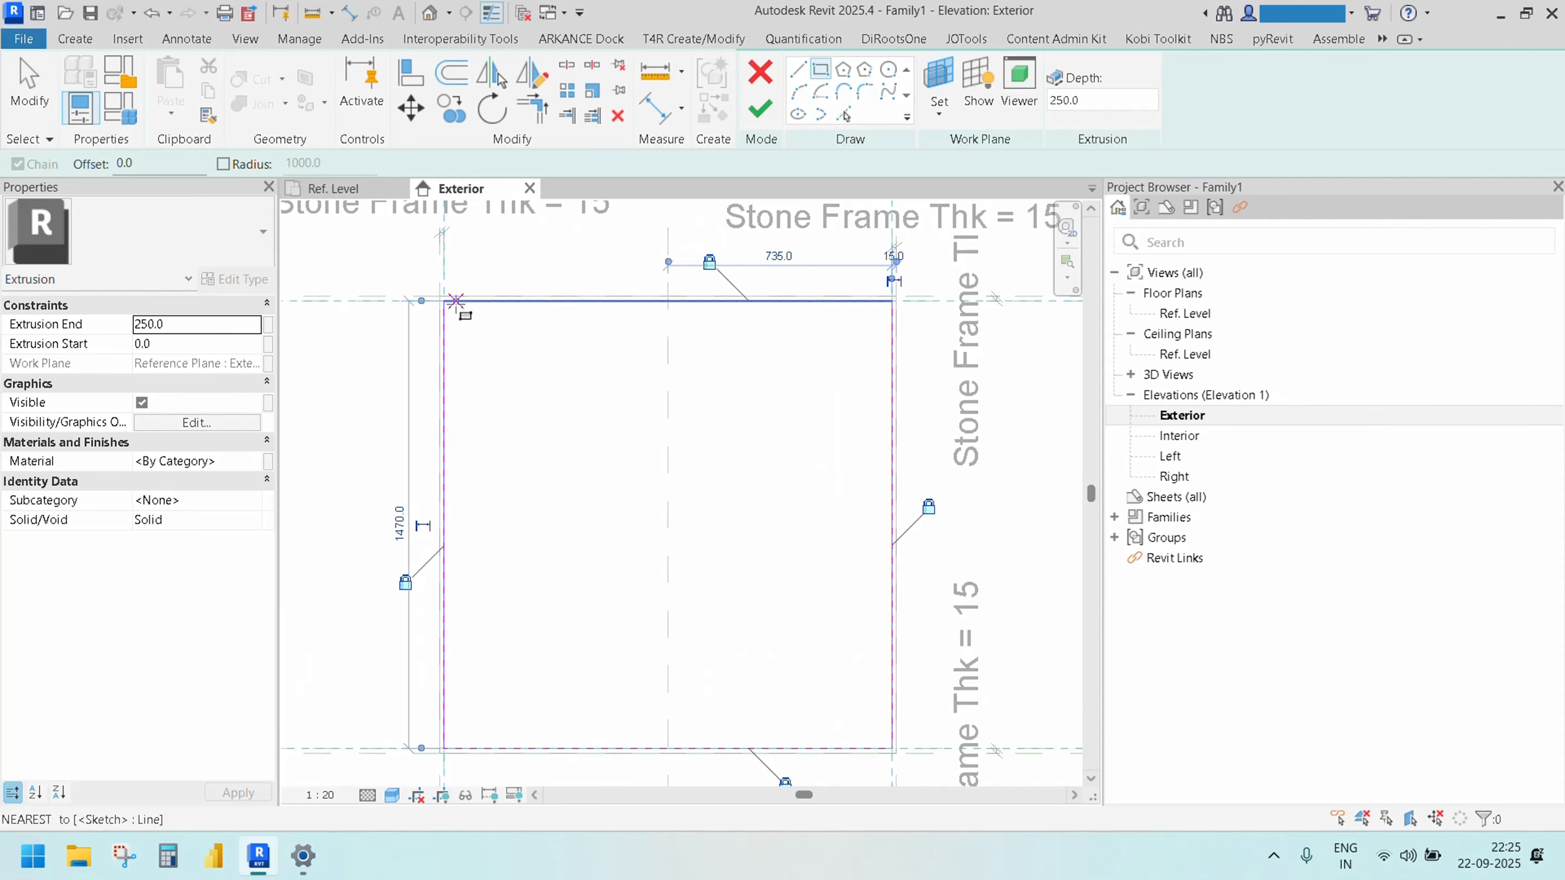
key("Escape")
key("Escape")
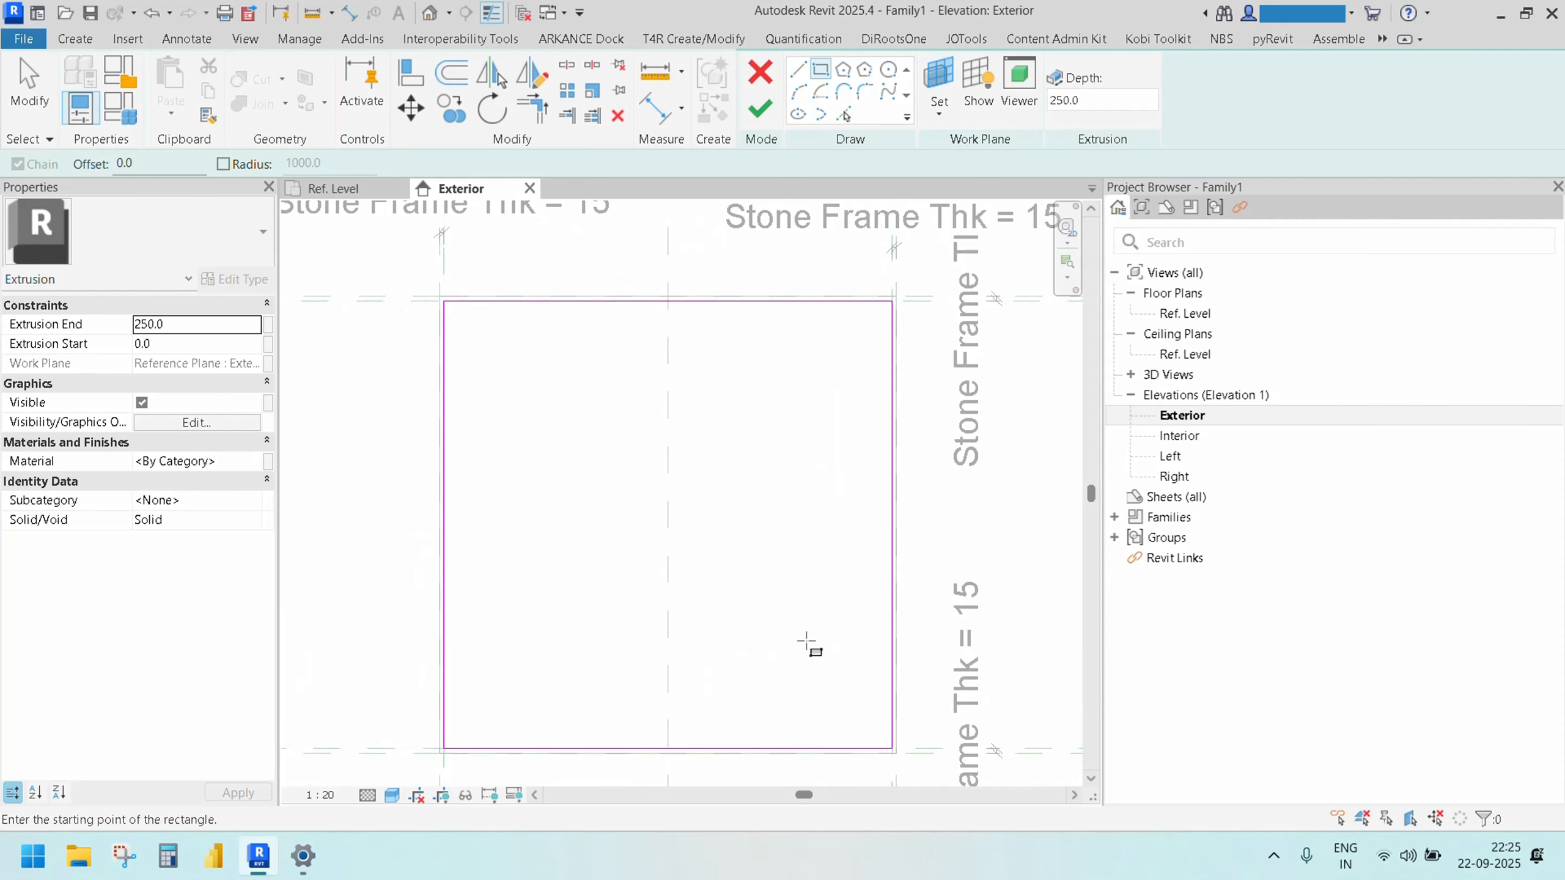
scroll(712, 564, "down", 1)
middle_click_drag(711, 563, 729, 542)
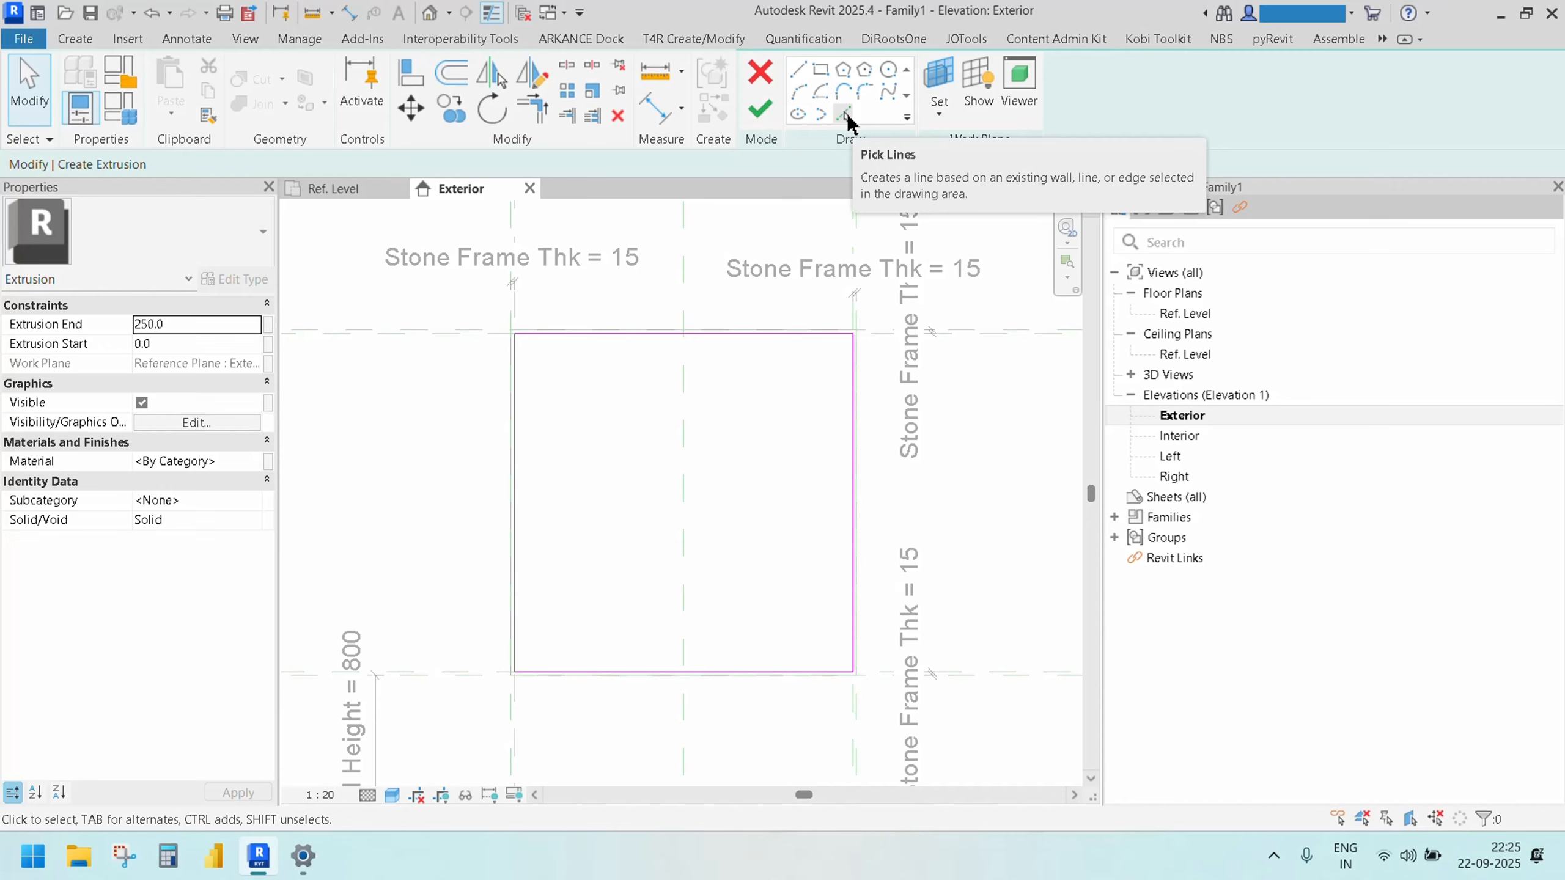
Add locked outer sketch lines by picking the four outer reference planes of the opening with Pick Lines
left_click(845, 116)
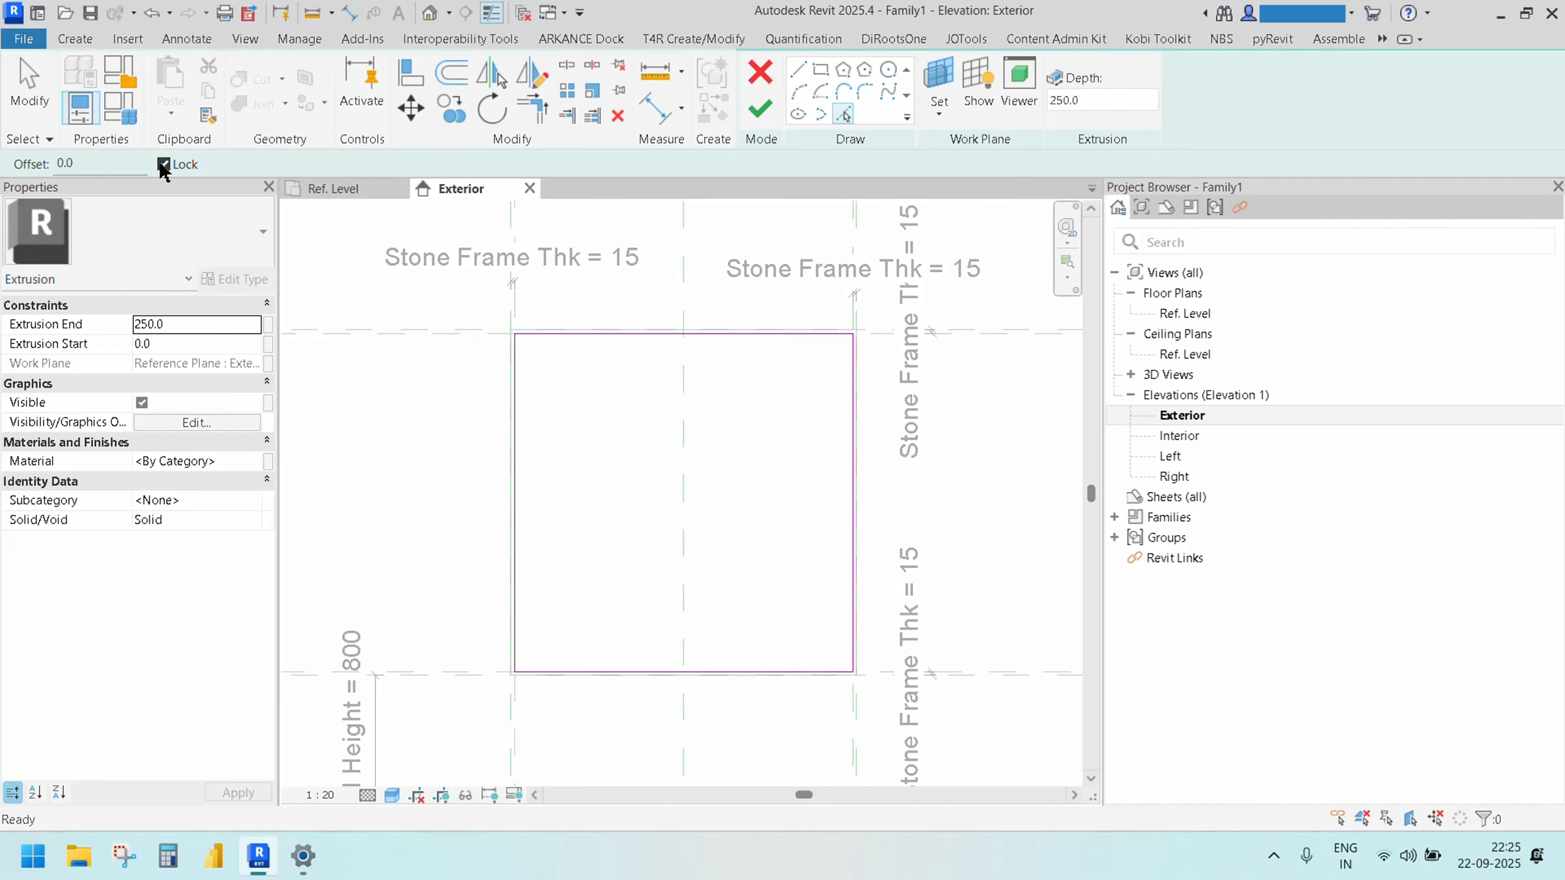
scroll(474, 300, "up", 3)
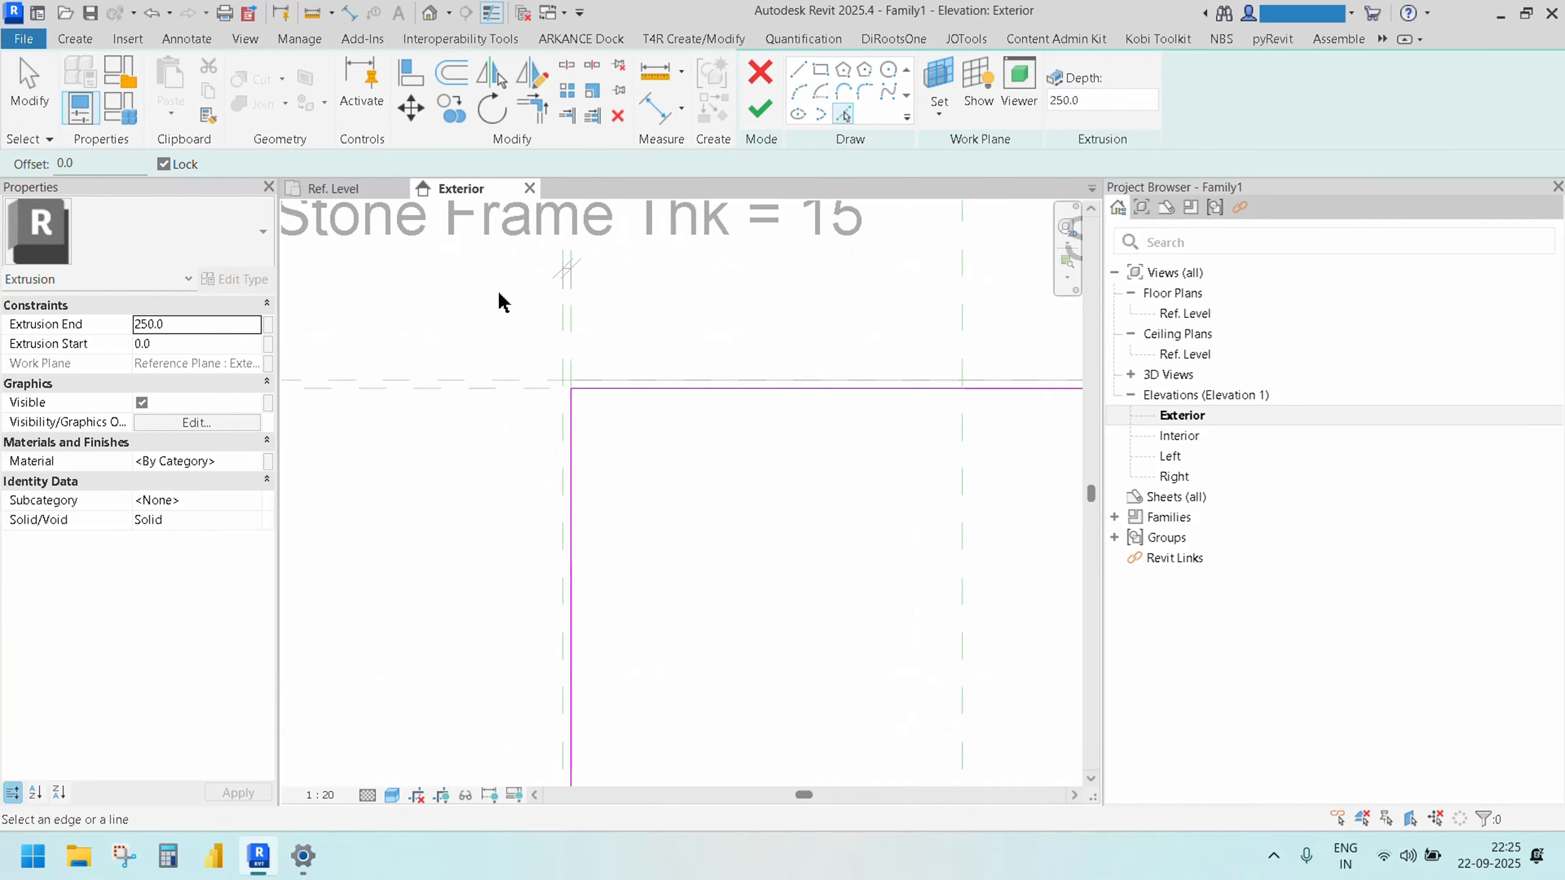
left_click(557, 314)
left_click(517, 377)
mouse_move(538, 420)
middle_mouse_down()
mouse_move(433, 238)
mouse_move(432, 175)
middle_mouse_up()
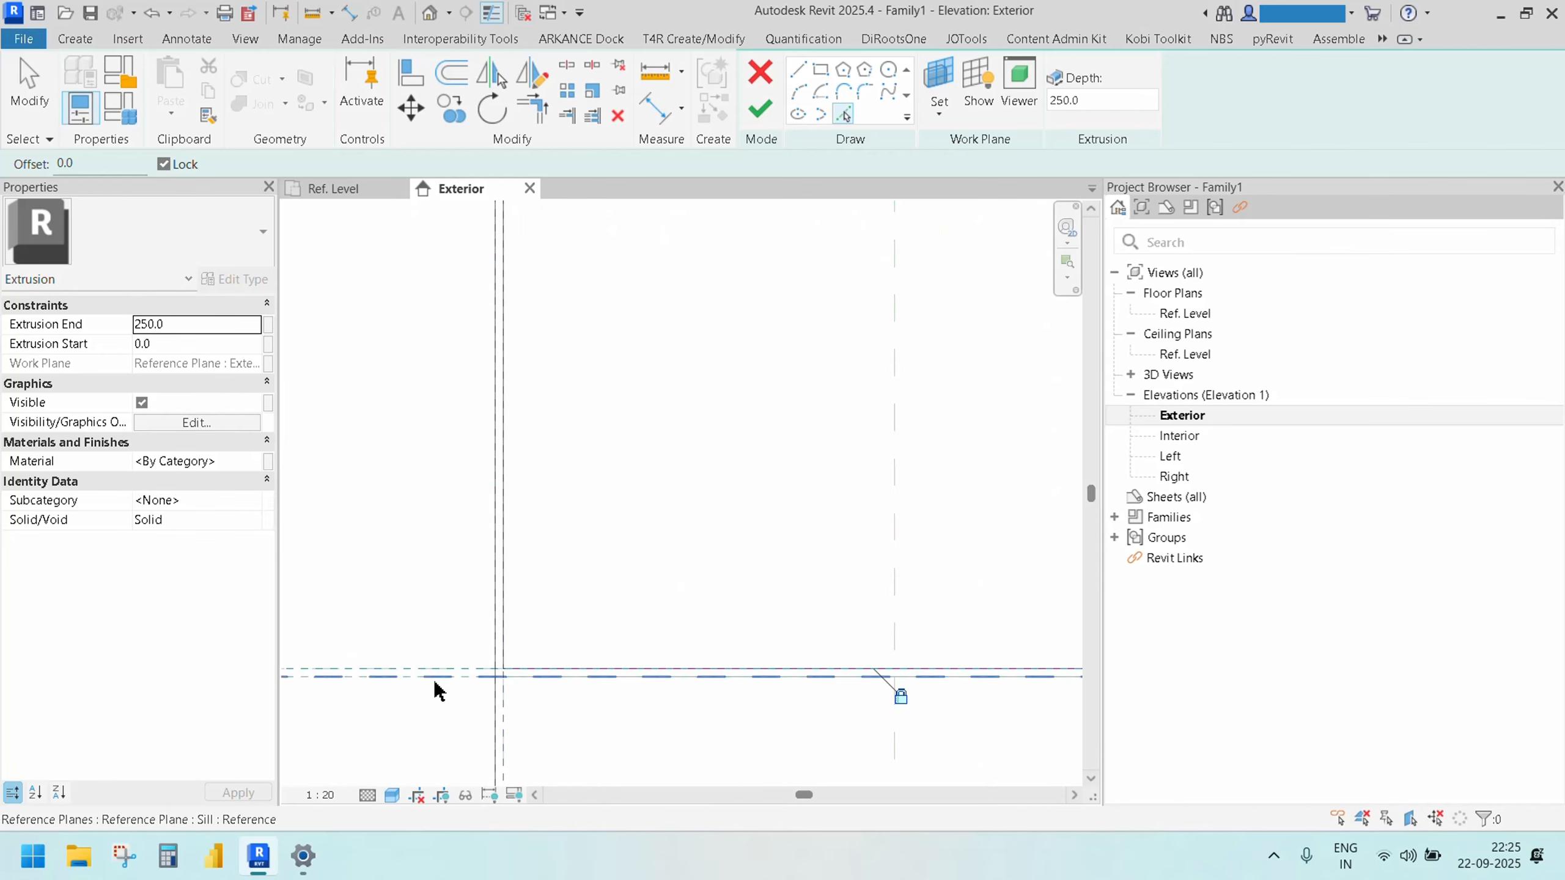
left_click(435, 680)
scroll(452, 686, "down", 6)
scroll(596, 682, "up", 5)
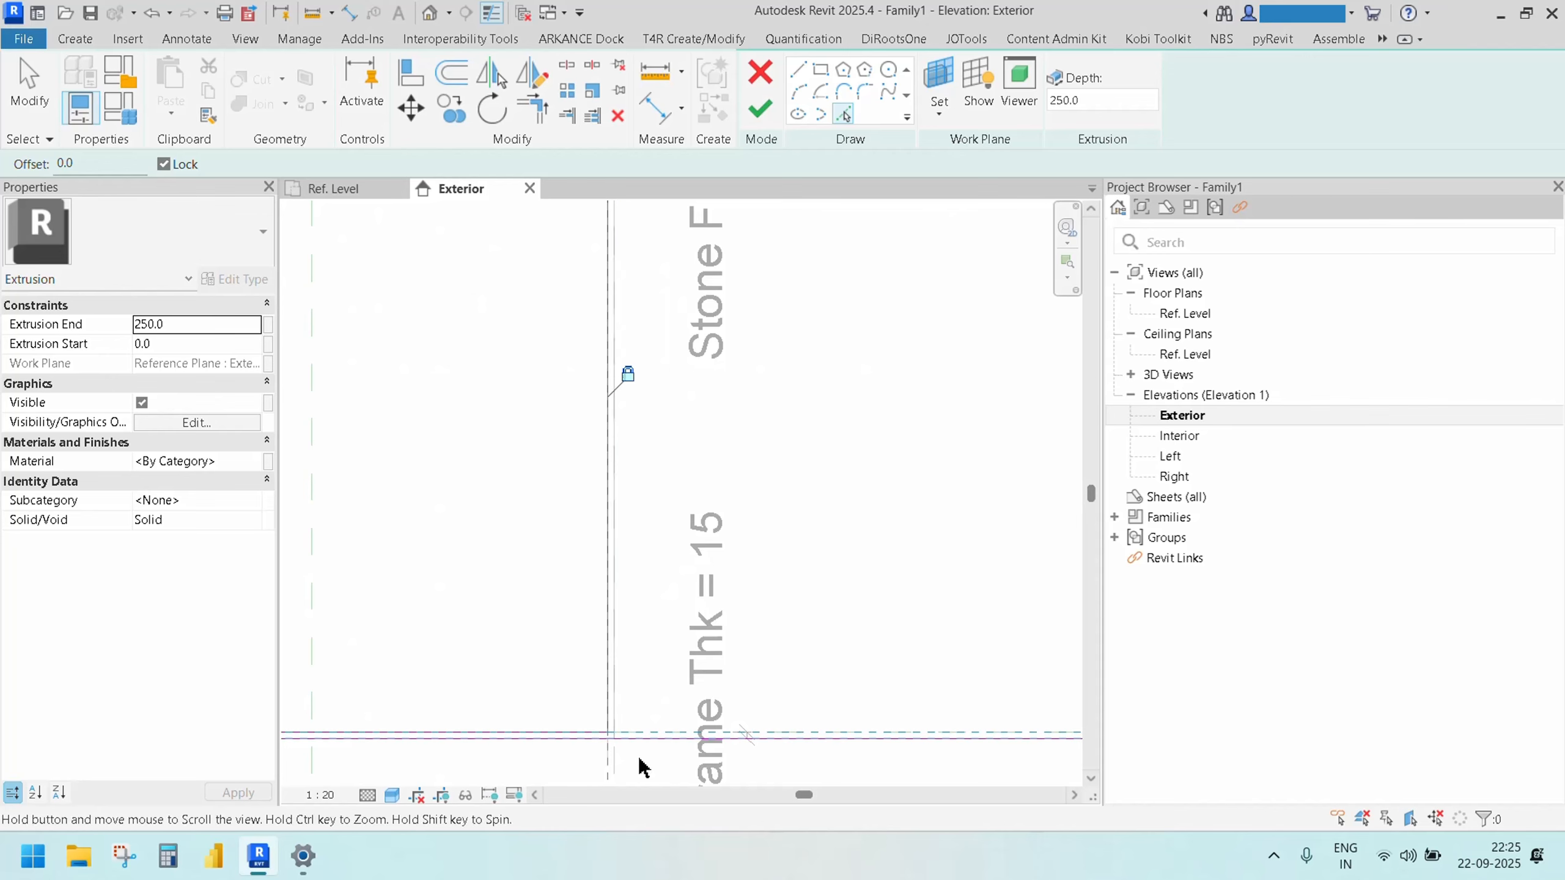
middle_click_drag(641, 767, 622, 703)
left_click(623, 704)
scroll(600, 700, "up", 3)
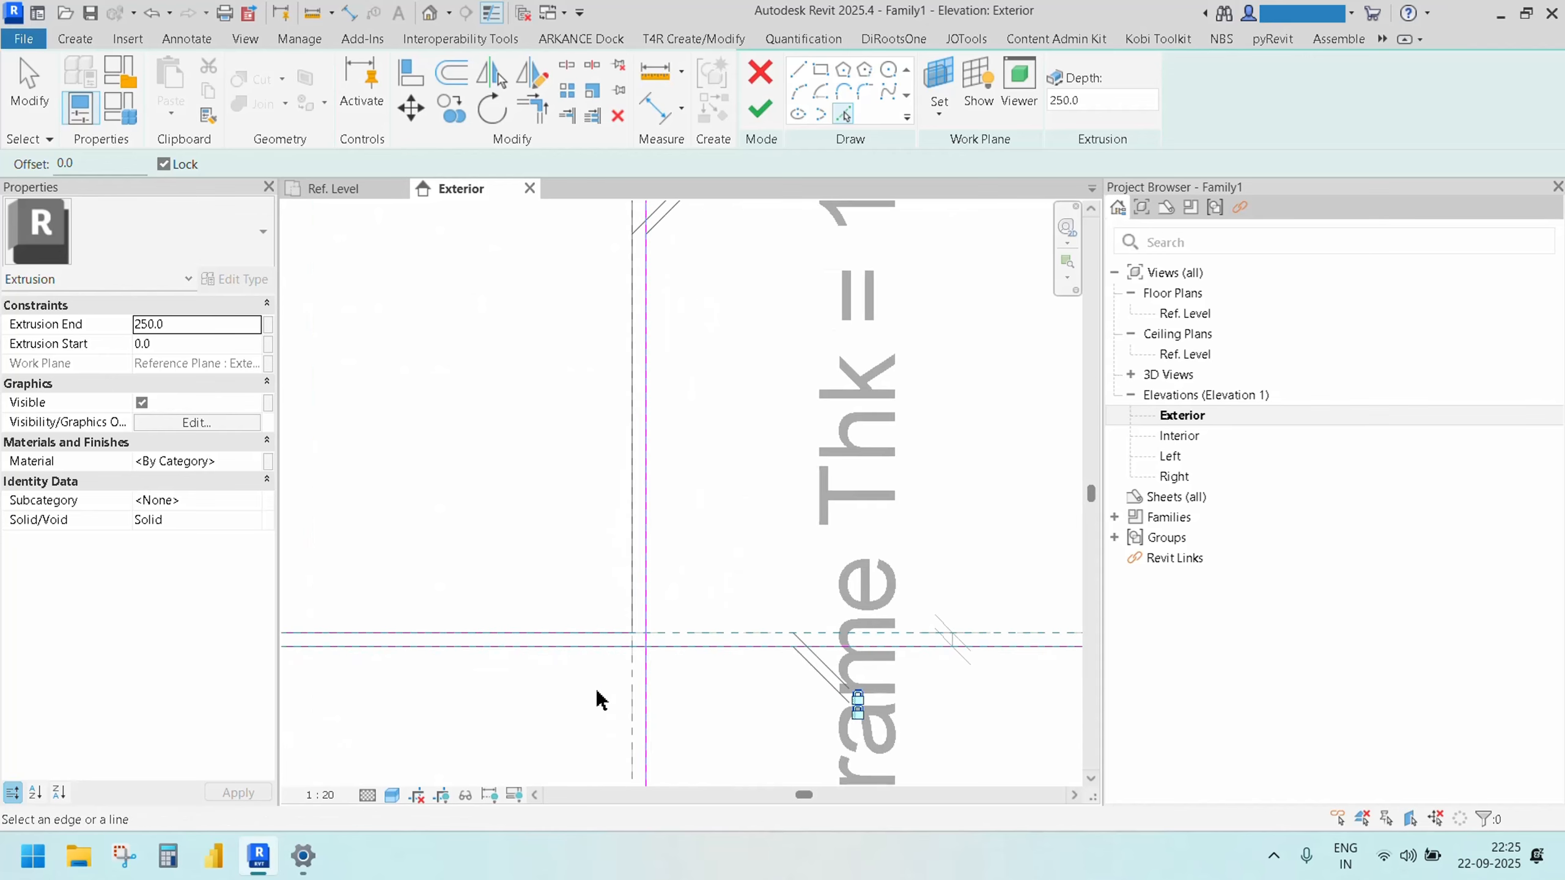
Trim the four outer sketch lines to corners so they form a closed outer rectangle, and finish the extrusion
left_click(531, 109)
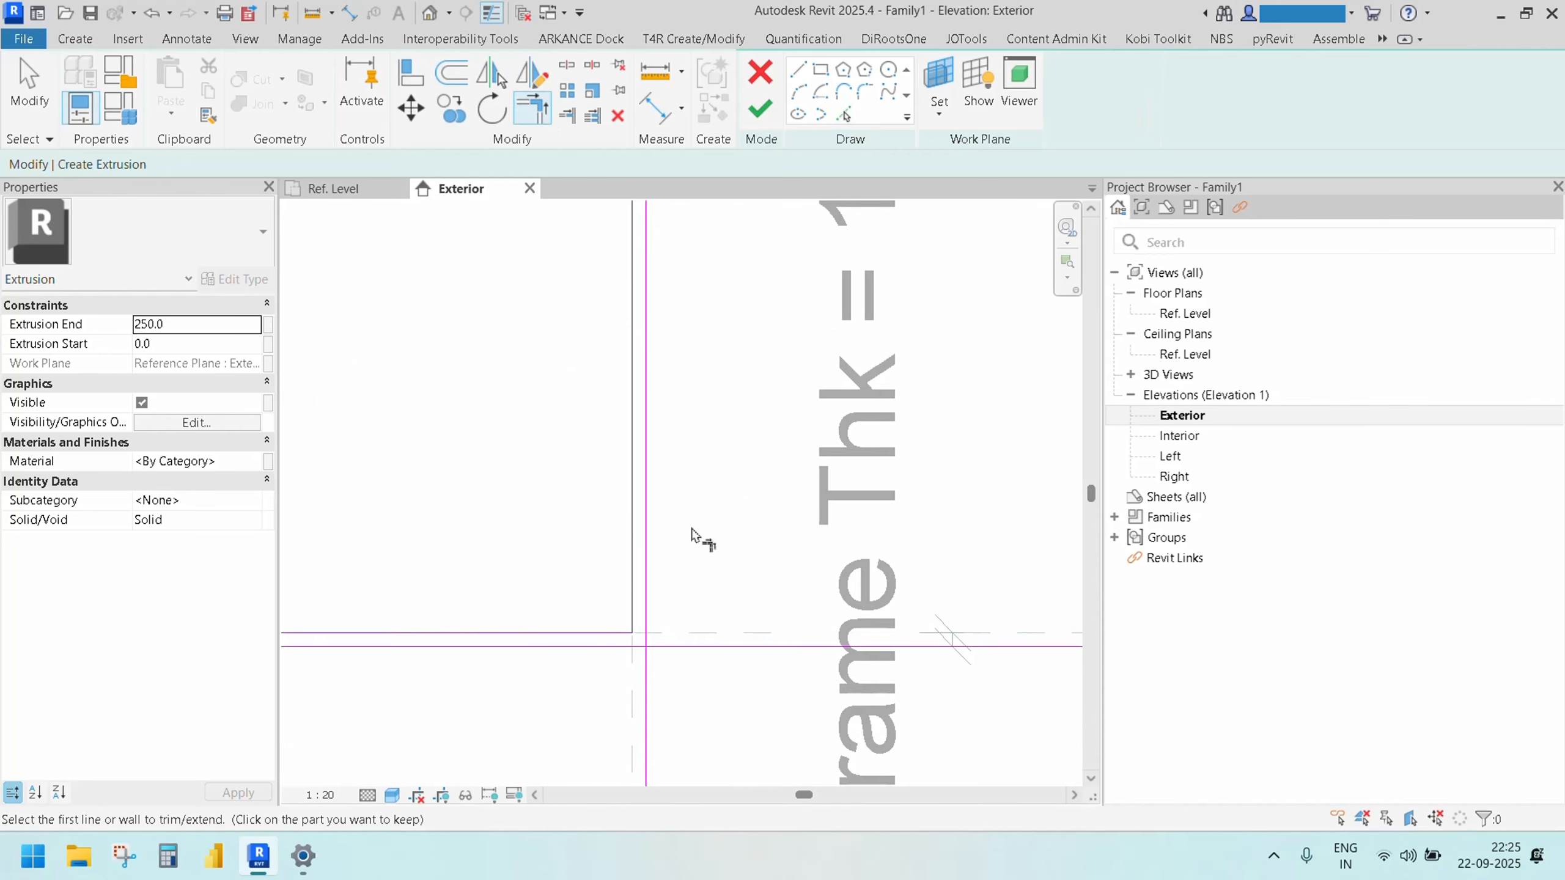
left_click(646, 560)
left_click(623, 646)
scroll(585, 641, "down", 3)
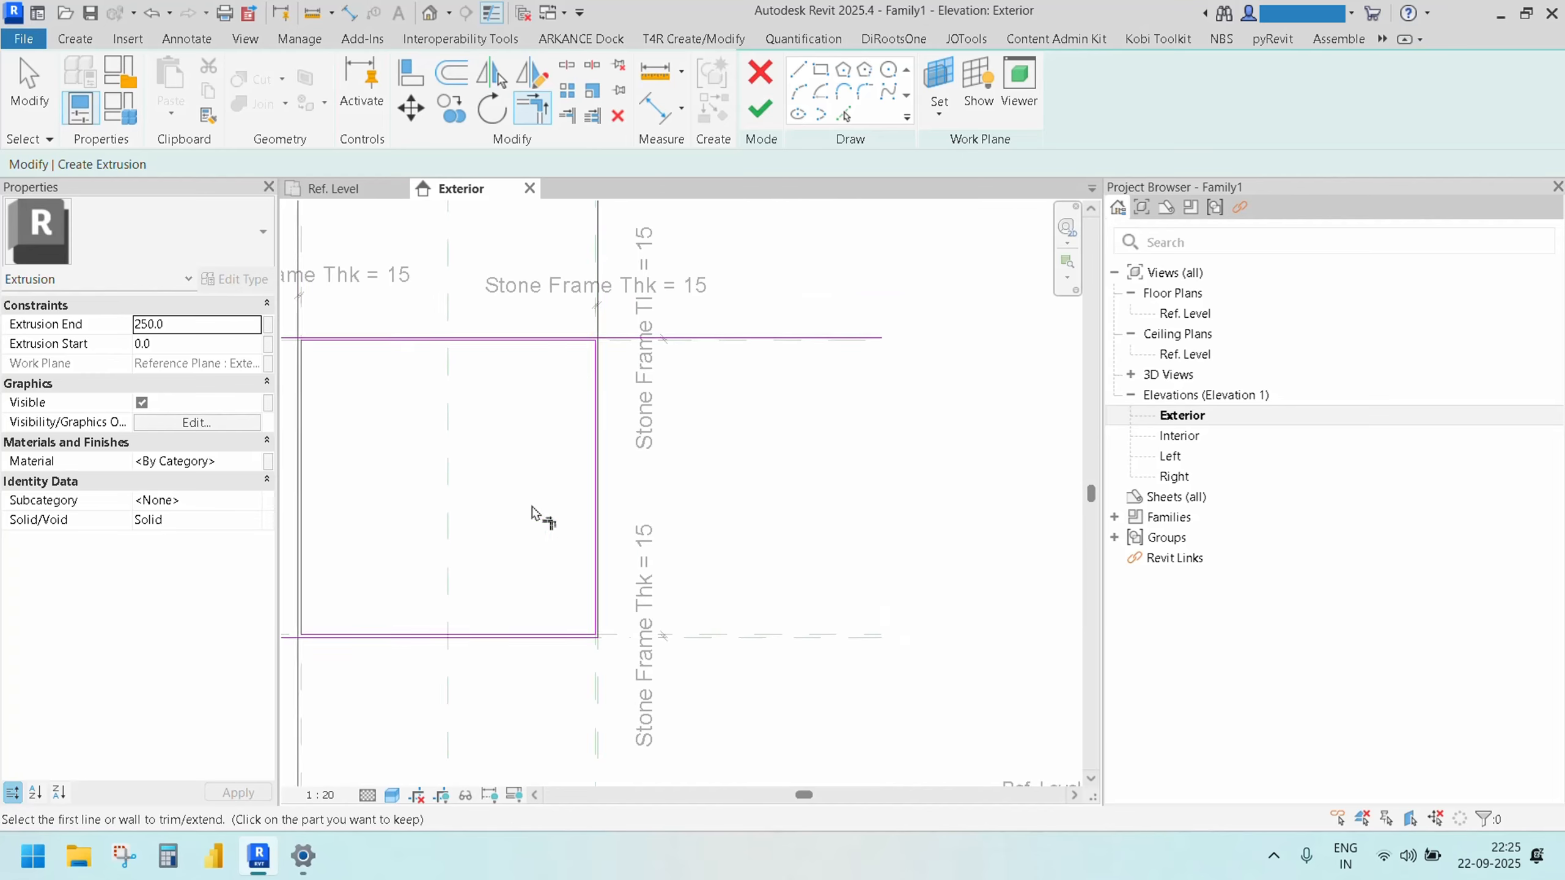
middle_click_drag(514, 468, 692, 587)
scroll(692, 588, "down", 1)
left_click(773, 490)
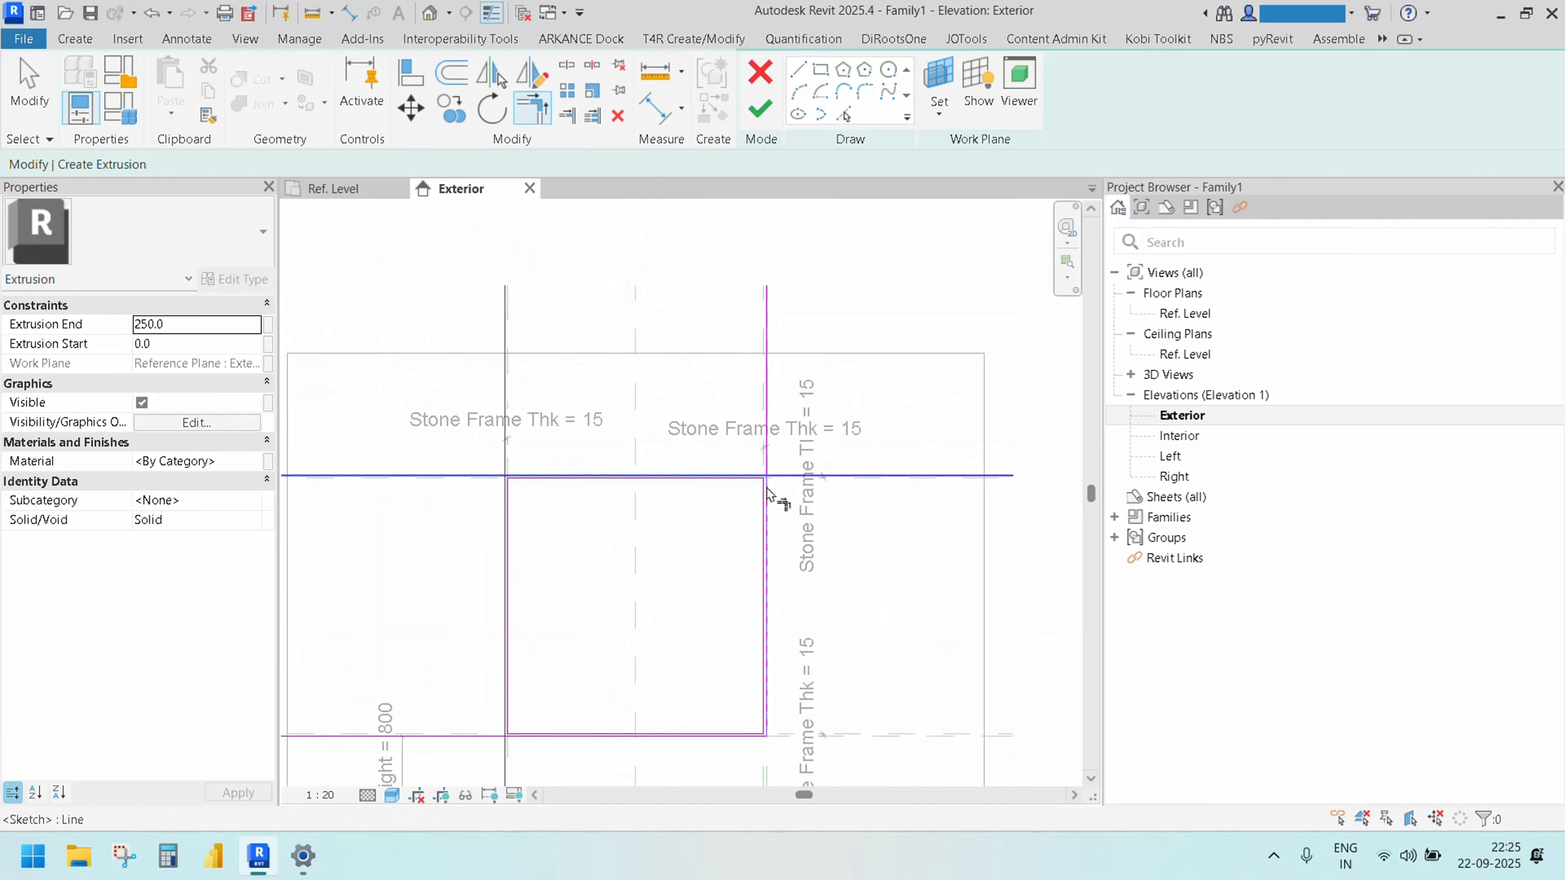
left_click(770, 492)
left_click(506, 516)
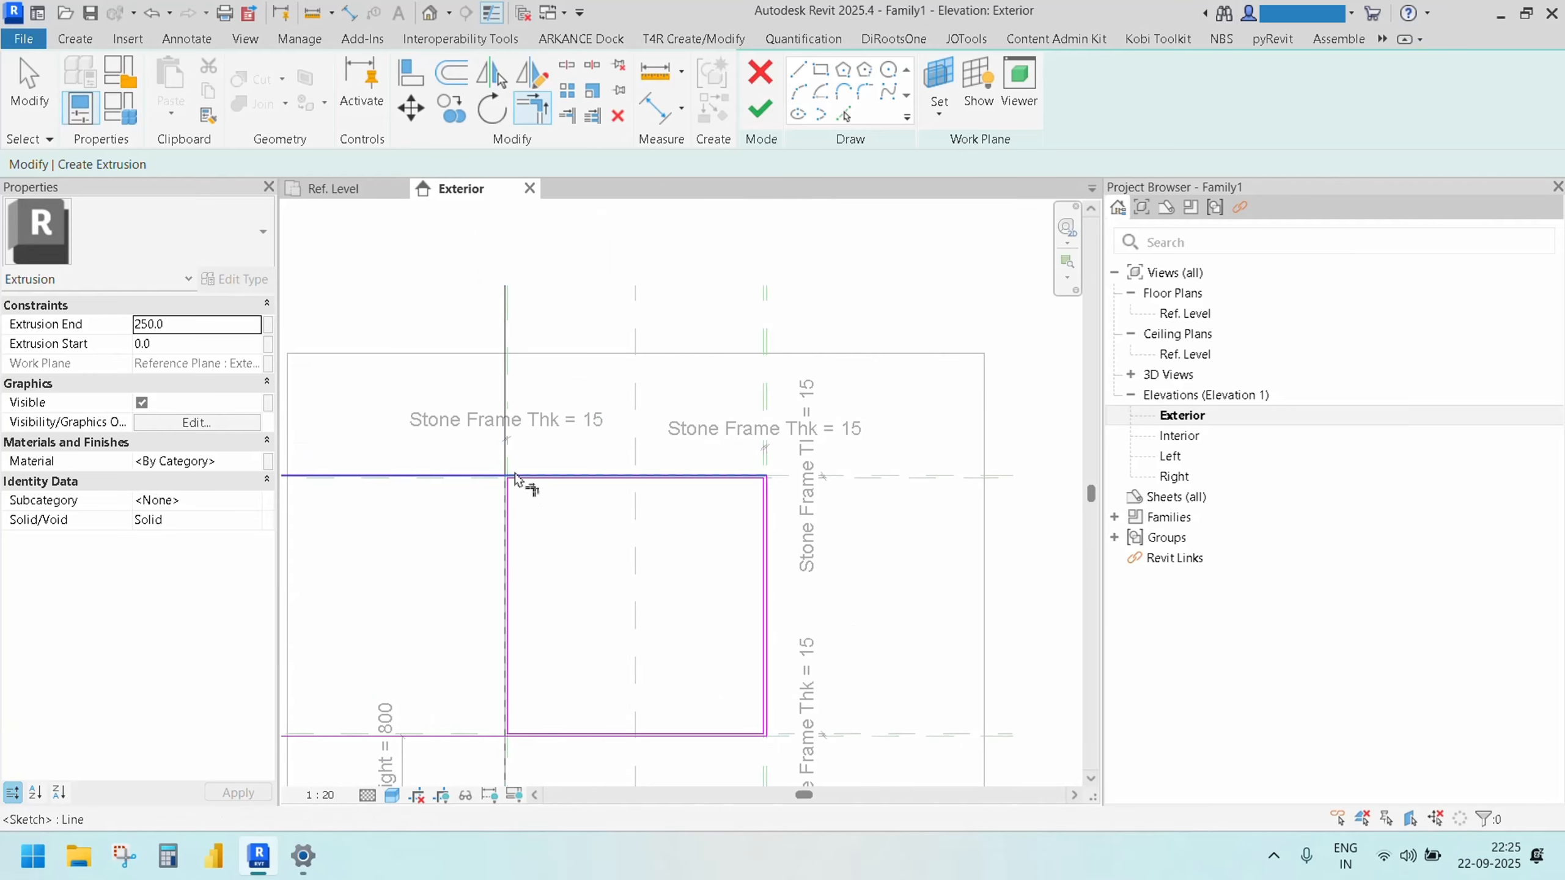
left_click(515, 479)
left_click(506, 726)
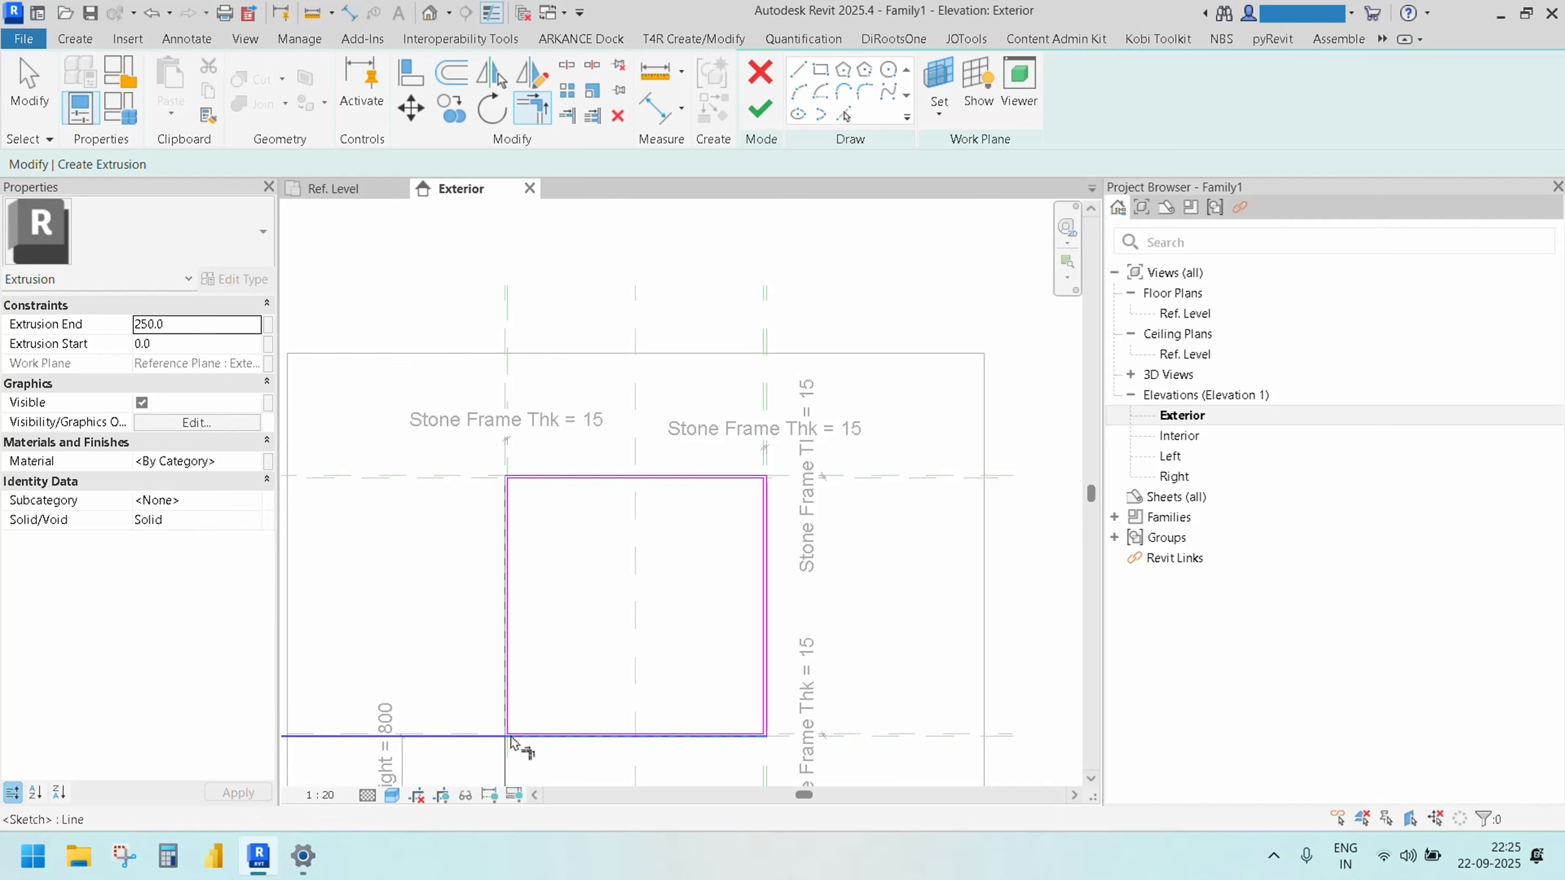
left_click(532, 738)
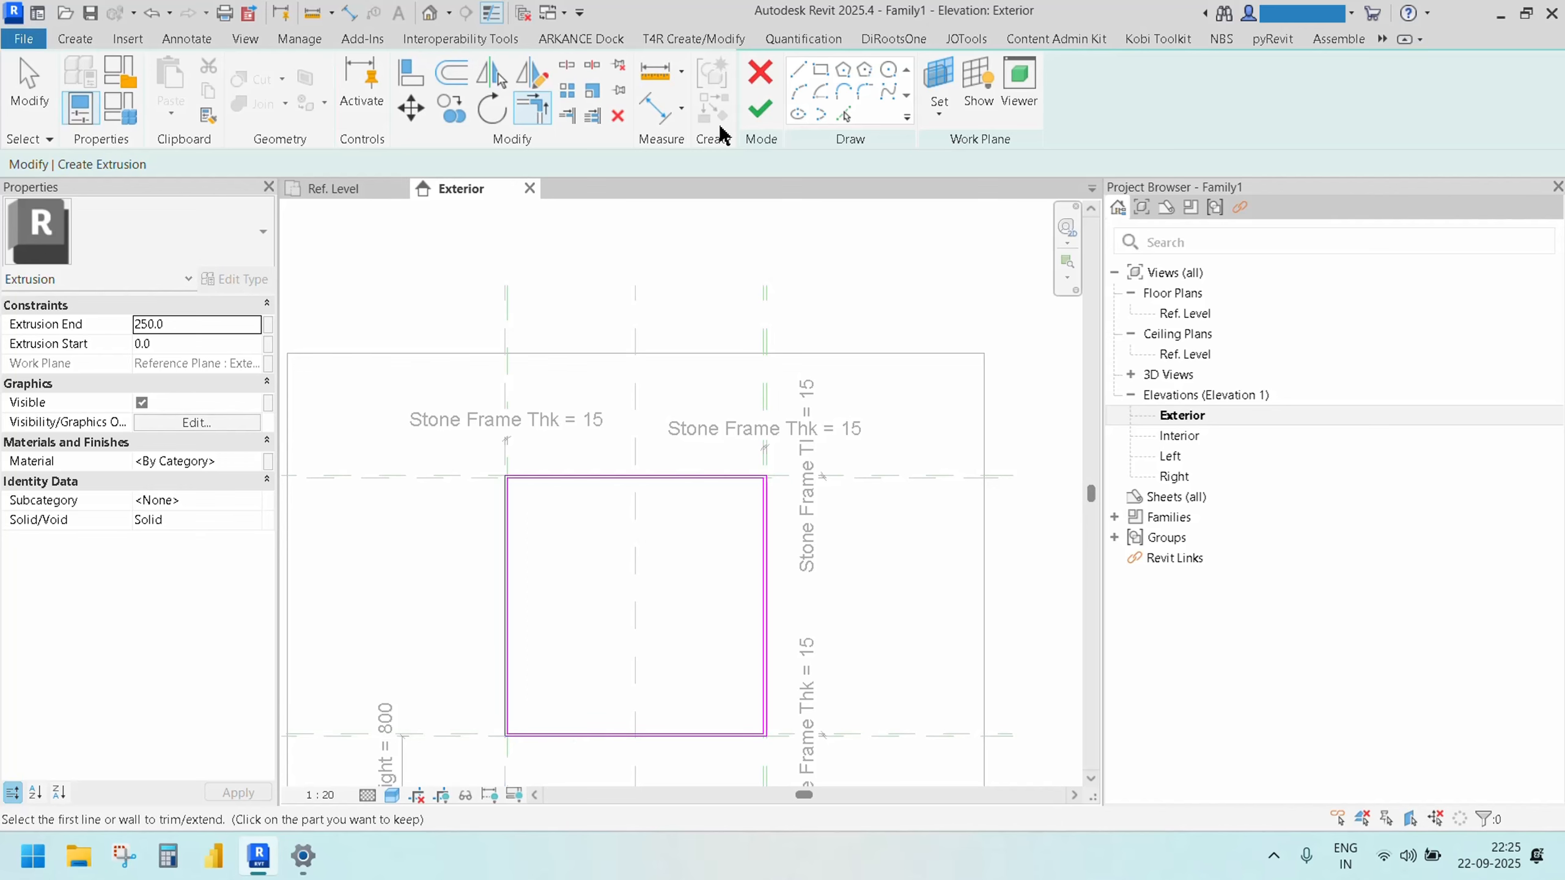
left_click(765, 112)
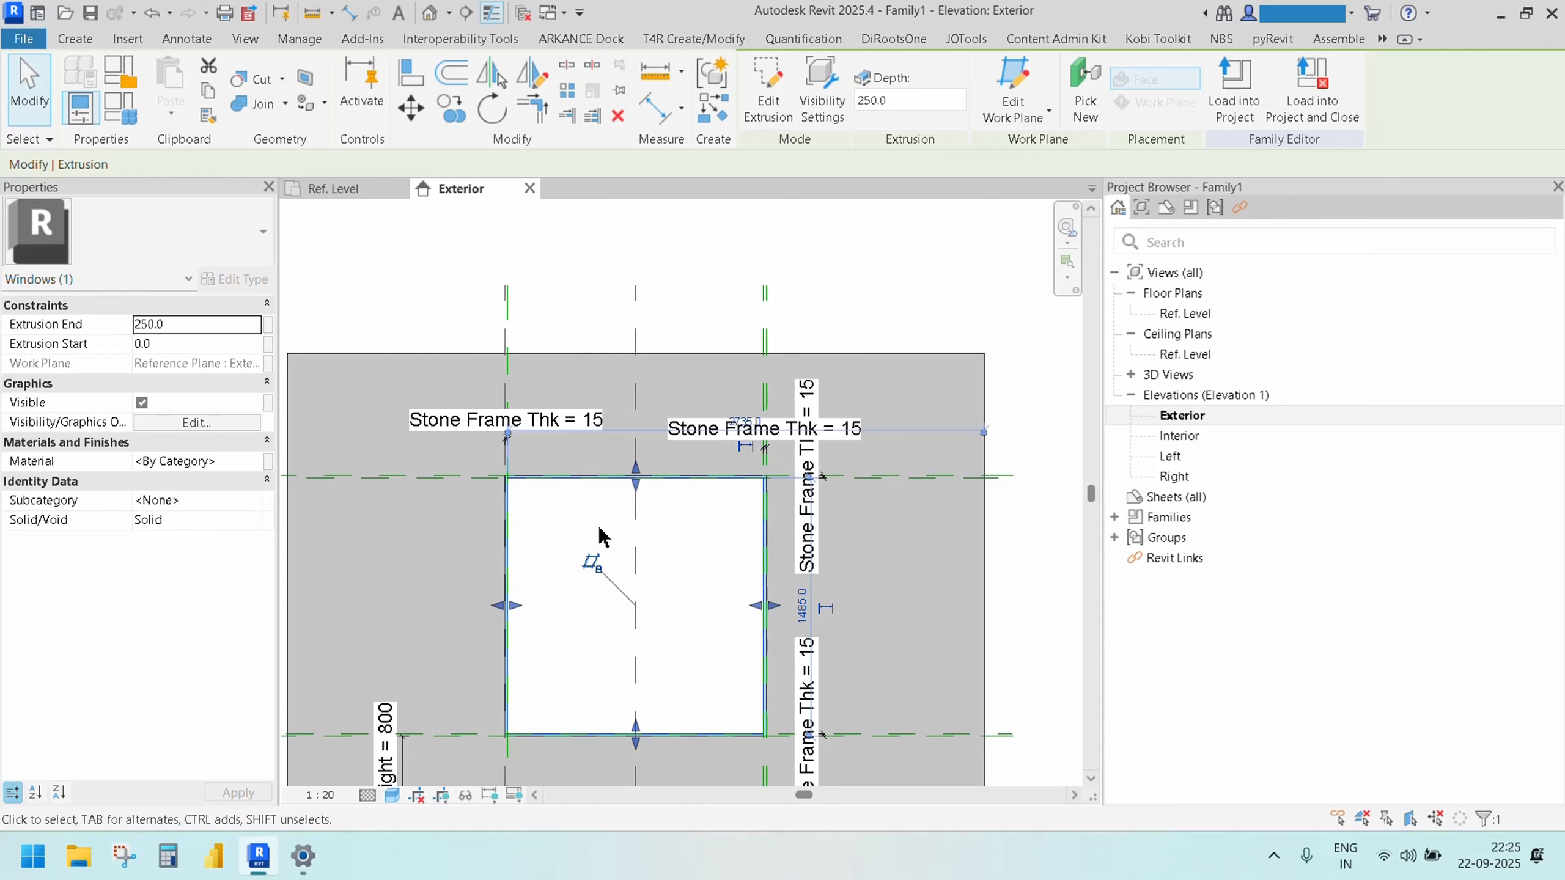
In the Ref. Level plan, pull both faces of the frame extrusion clear of the wall on the interior side
left_click(363, 192)
scroll(672, 585, "up", 3)
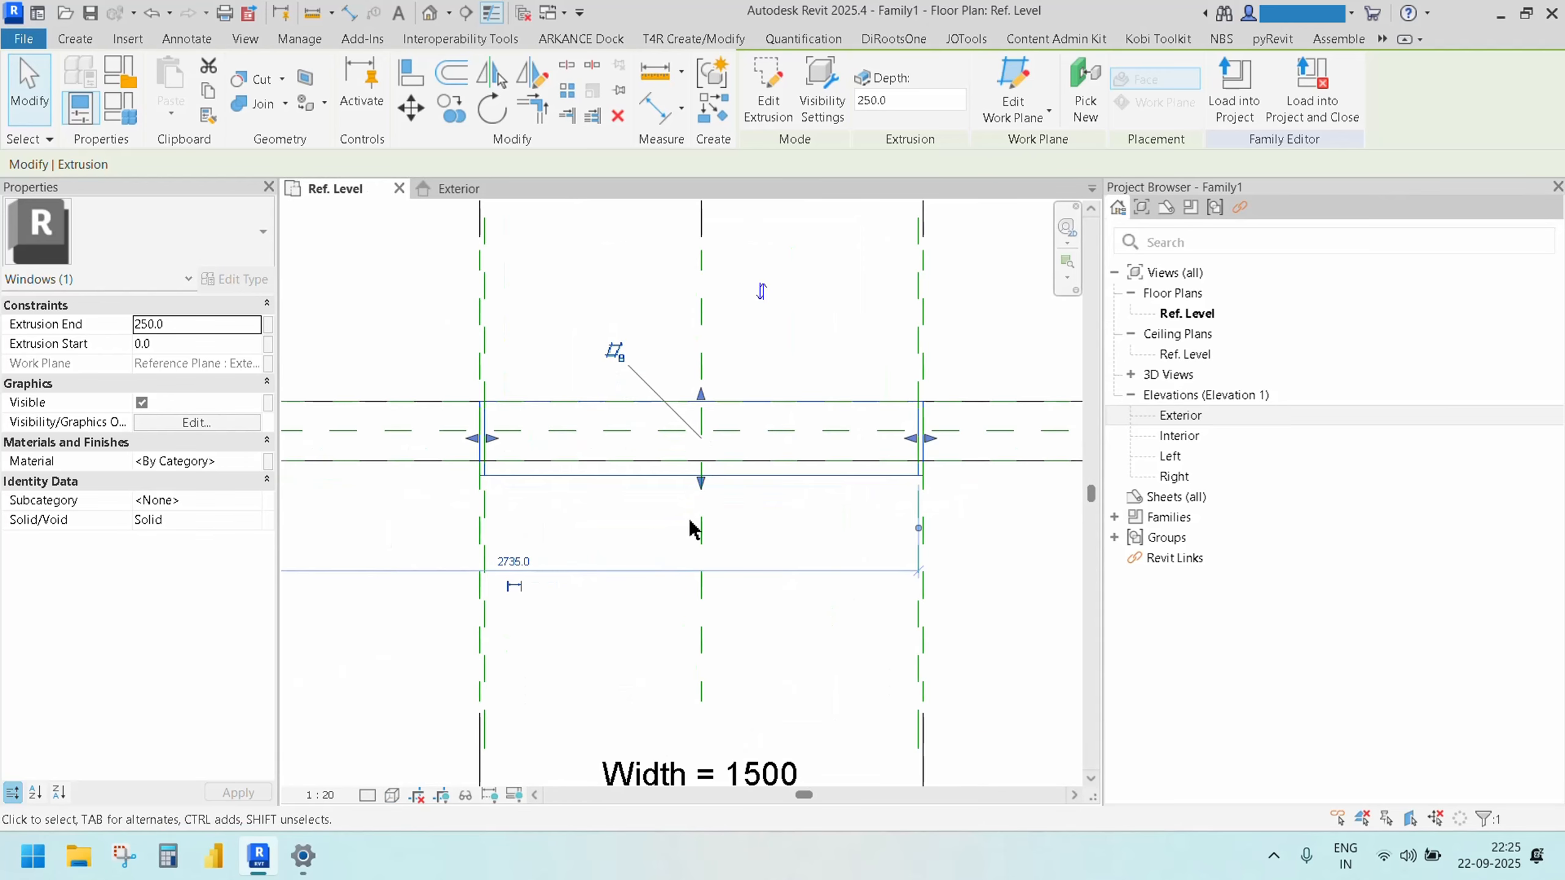
left_click_drag(699, 482, 705, 517)
left_click_drag(701, 394, 710, 520)
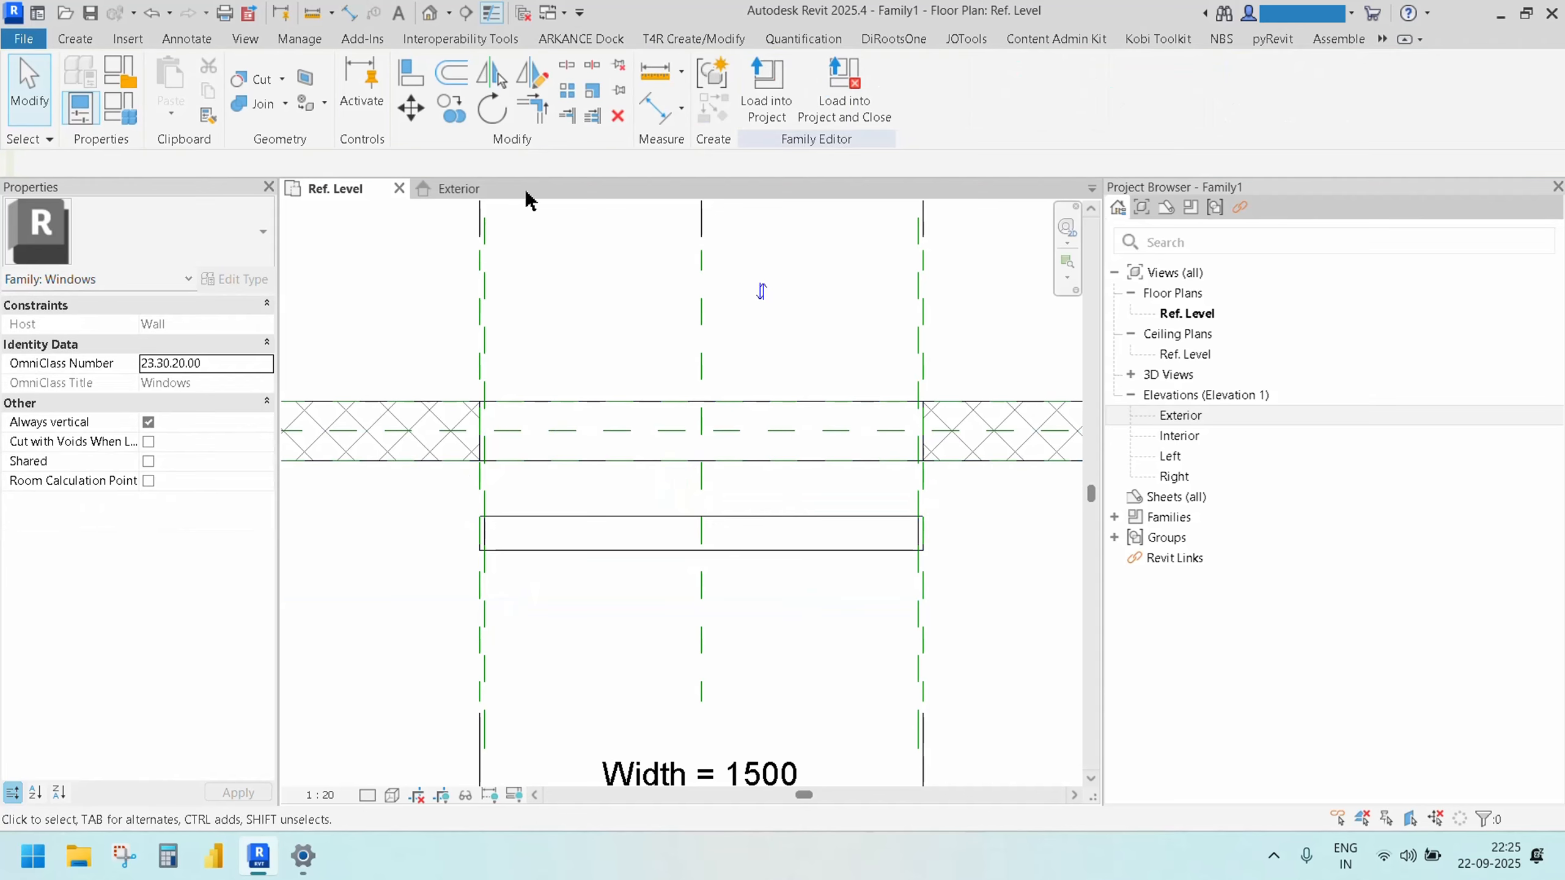
Align and lock the frame extrusion's two faces to the wall's exterior and interior faces, and check the Exterior elevation
left_click(410, 72)
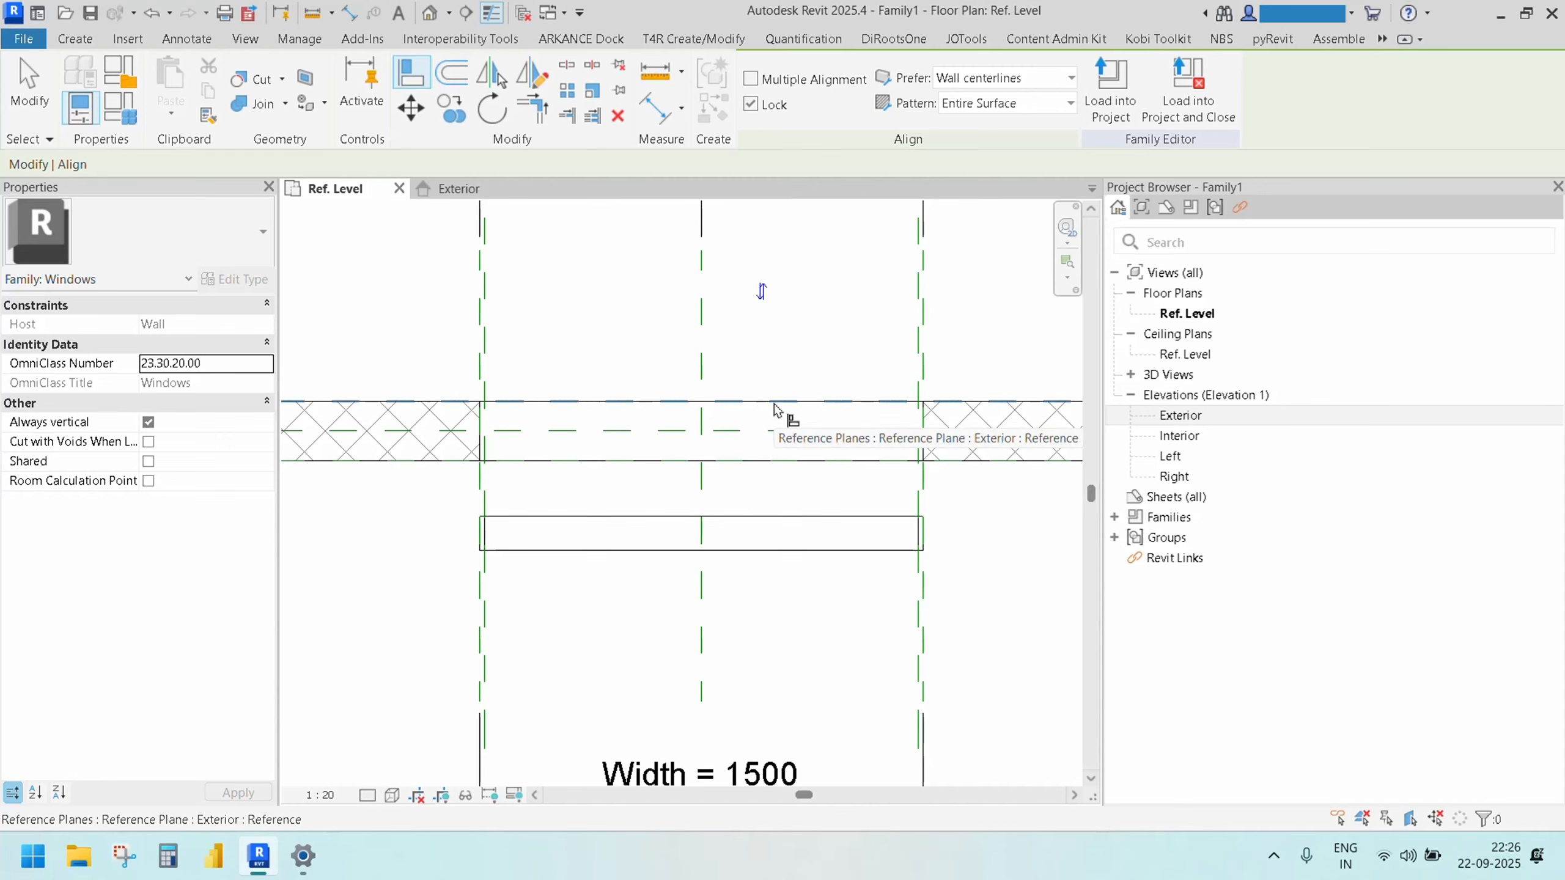
left_click(775, 409)
left_click(783, 518)
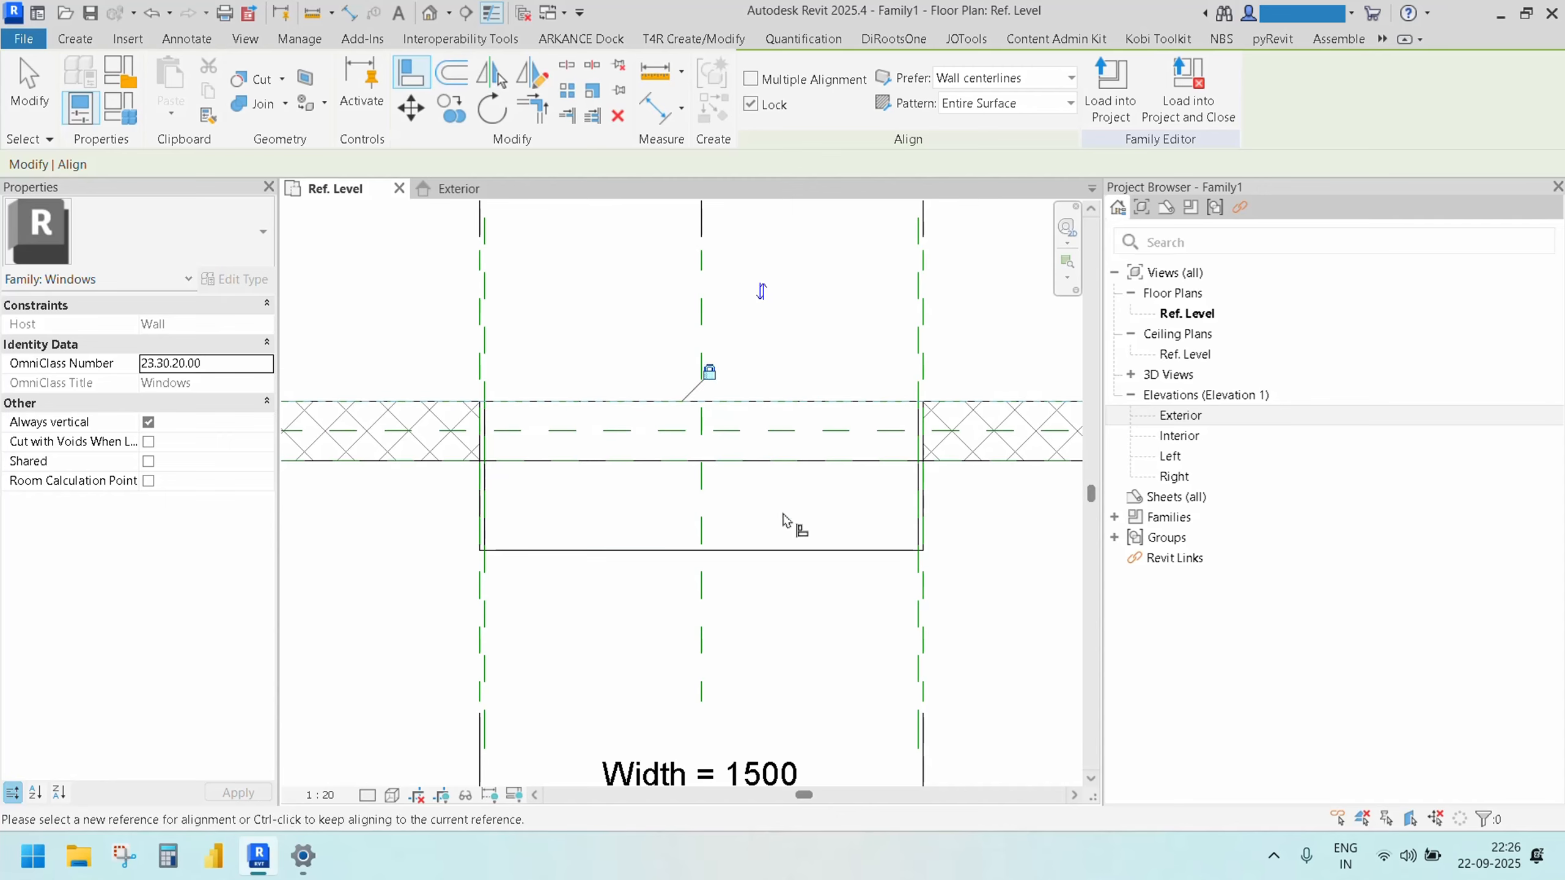
left_click(773, 465)
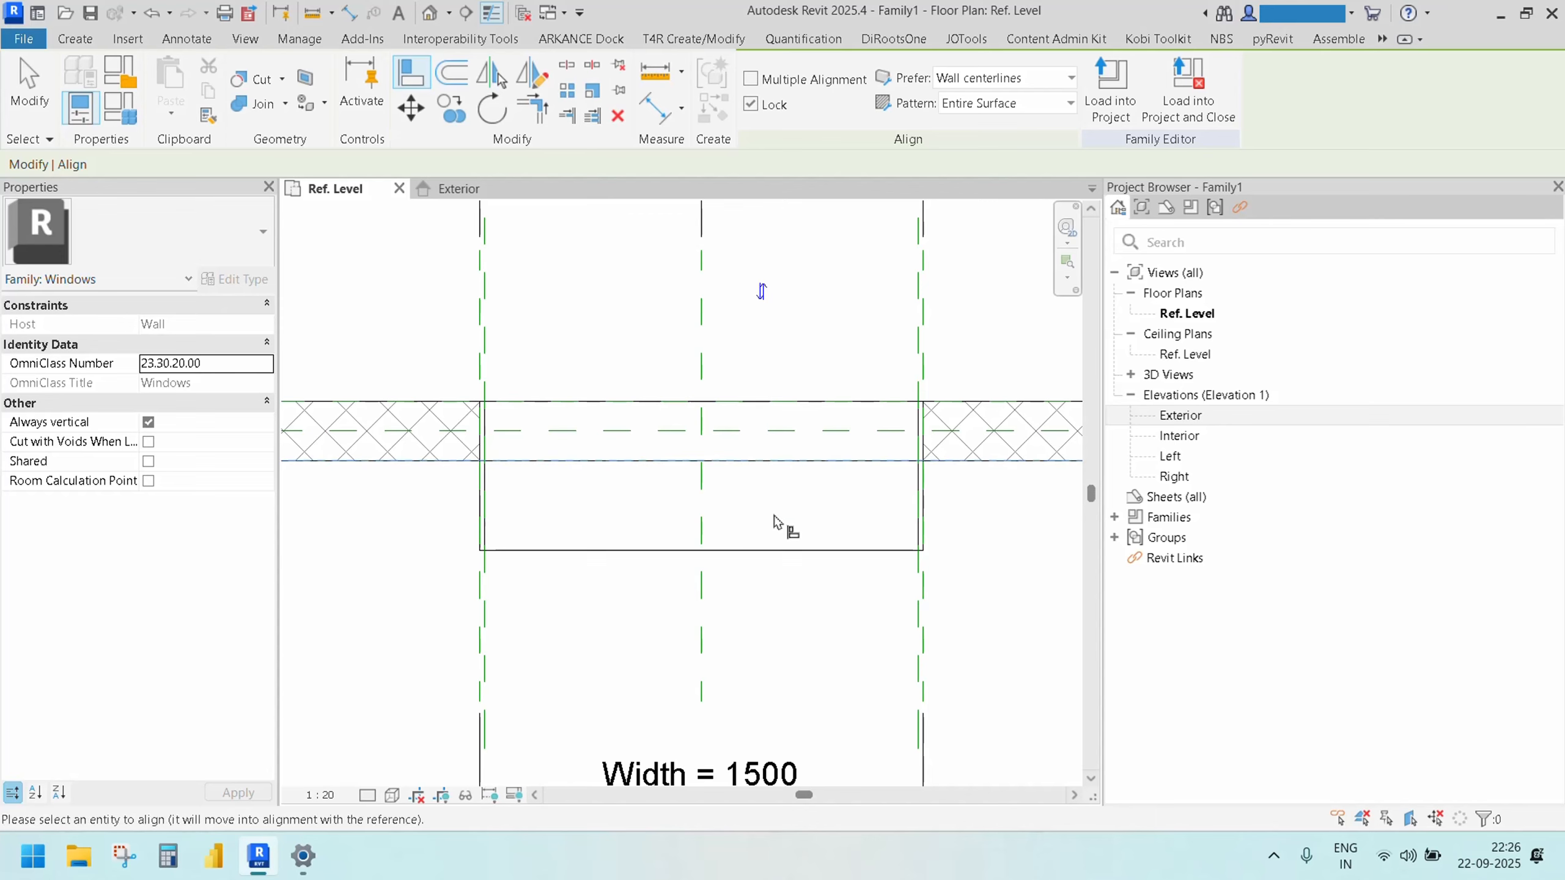
left_click(780, 550)
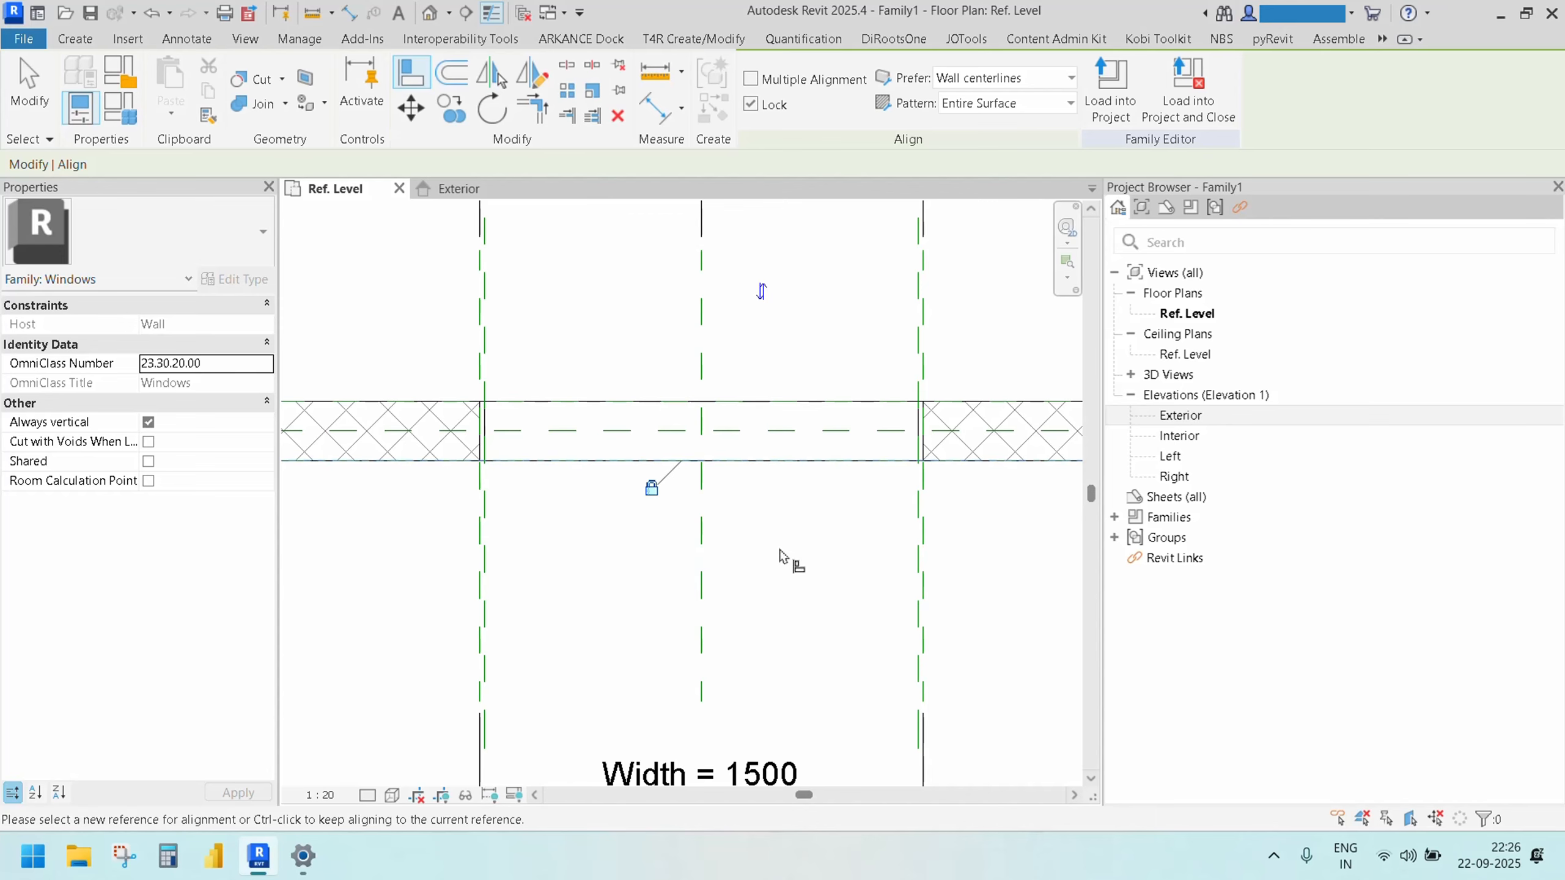
left_click(458, 188)
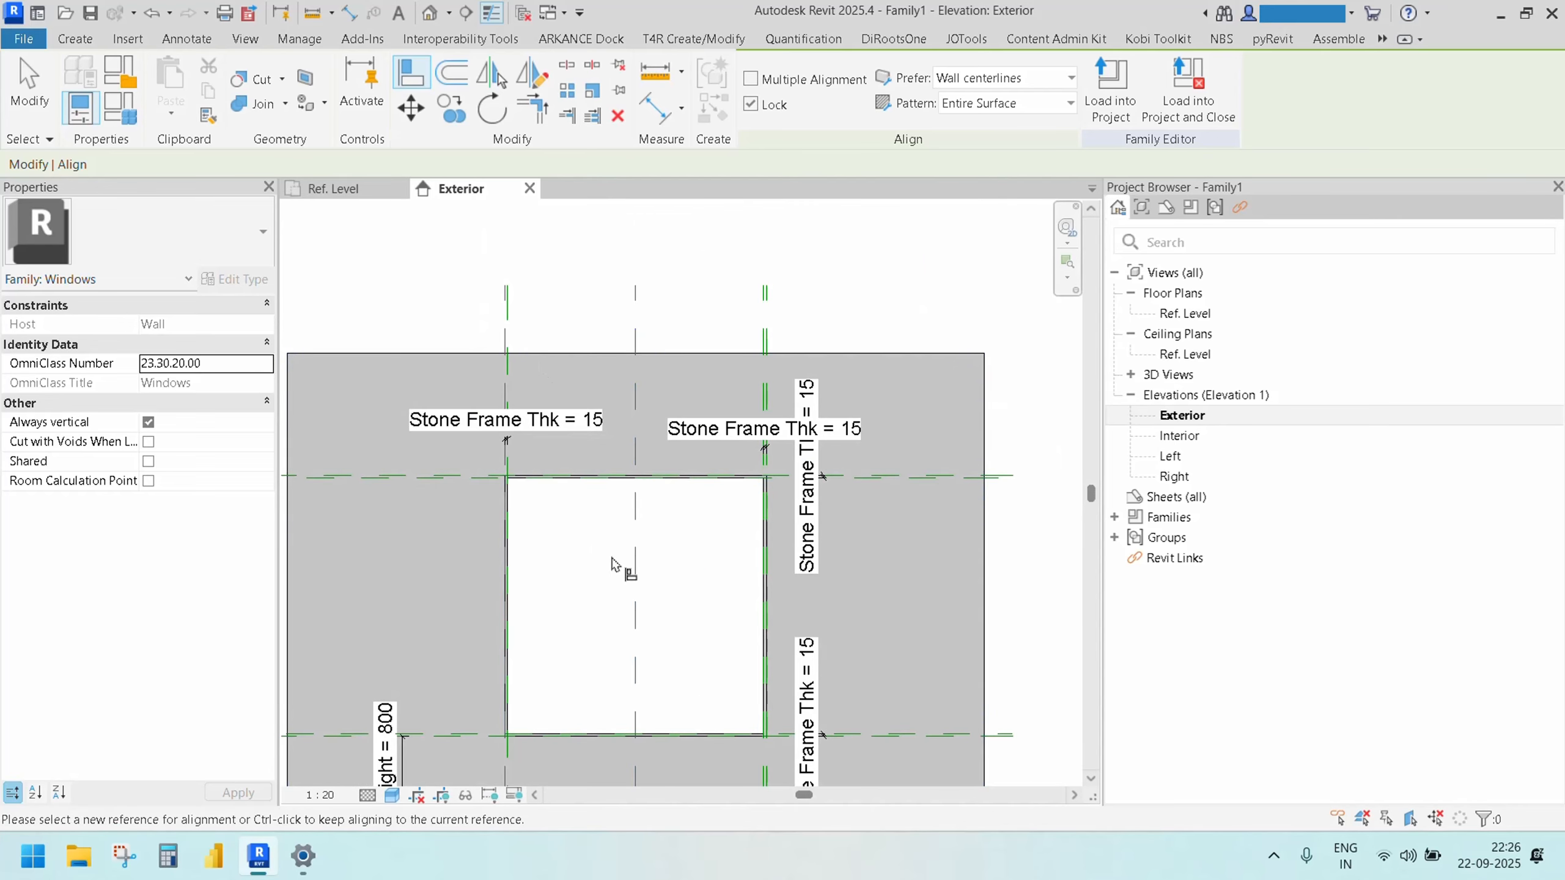
middle_click_drag(600, 563, 629, 491)
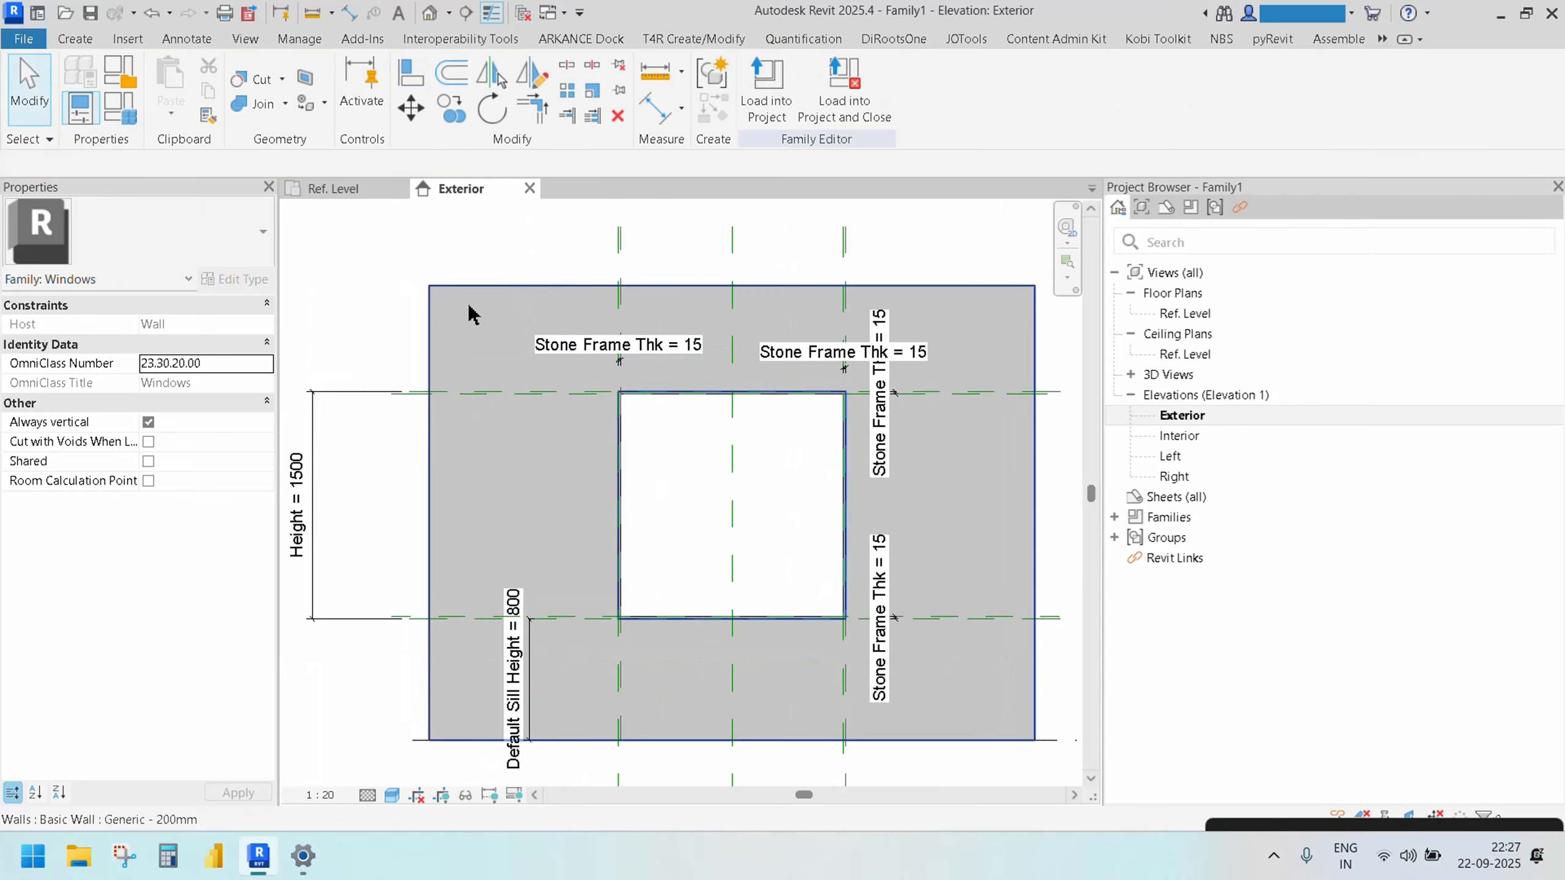
In the Ref. Level plan, draw a horizontal reference plane across the full wall, just inside its exterior face
left_click(347, 196)
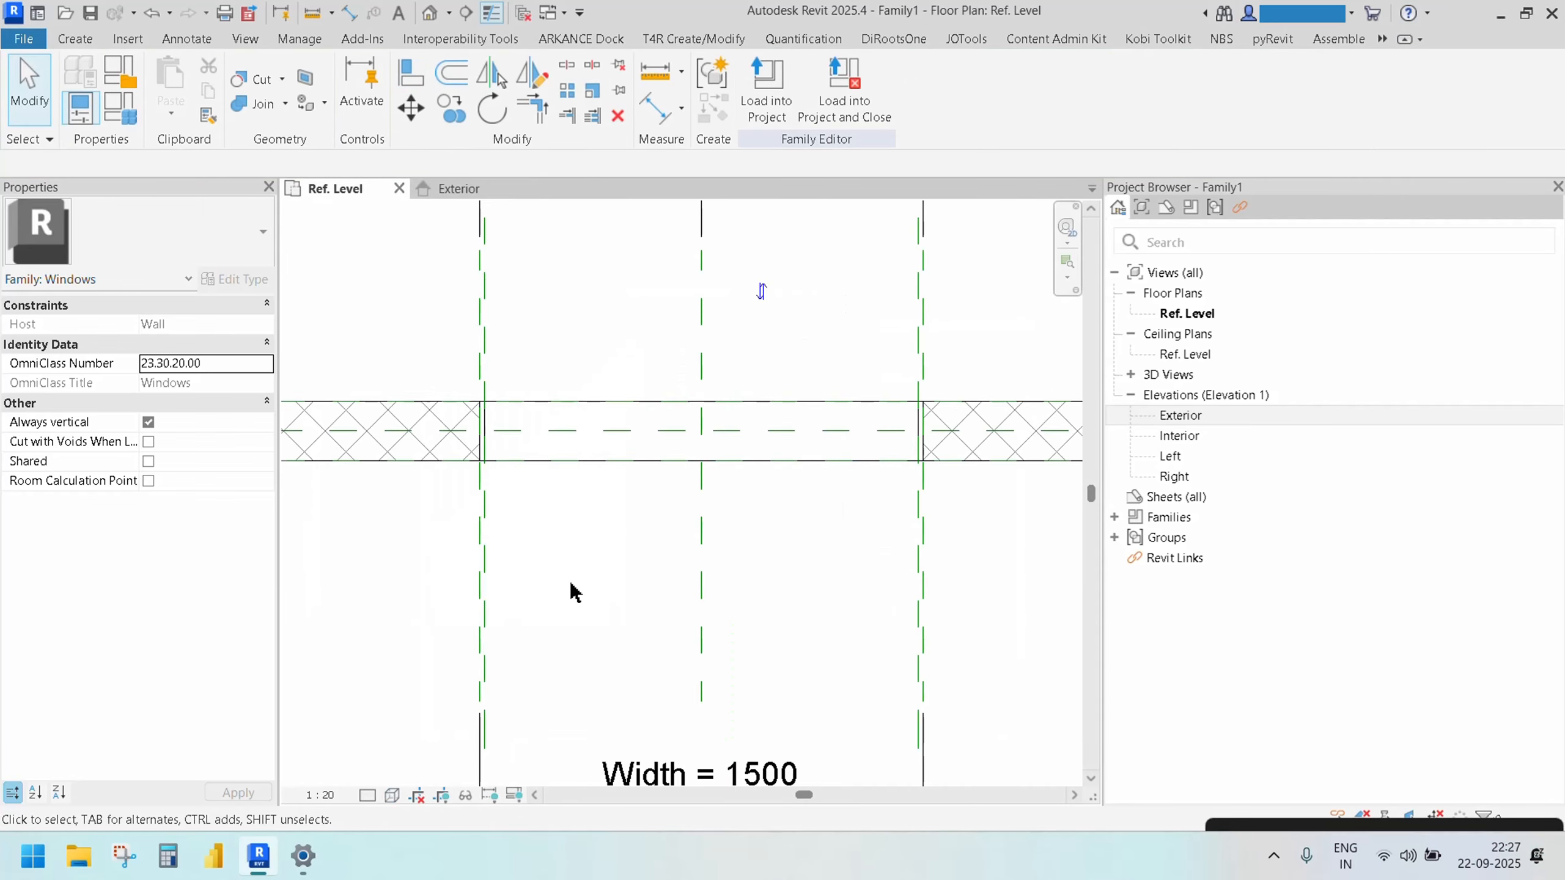
scroll(570, 589, "down", 2)
mouse_move(575, 586)
middle_mouse_down()
mouse_move(698, 653)
mouse_move(623, 658)
middle_mouse_up()
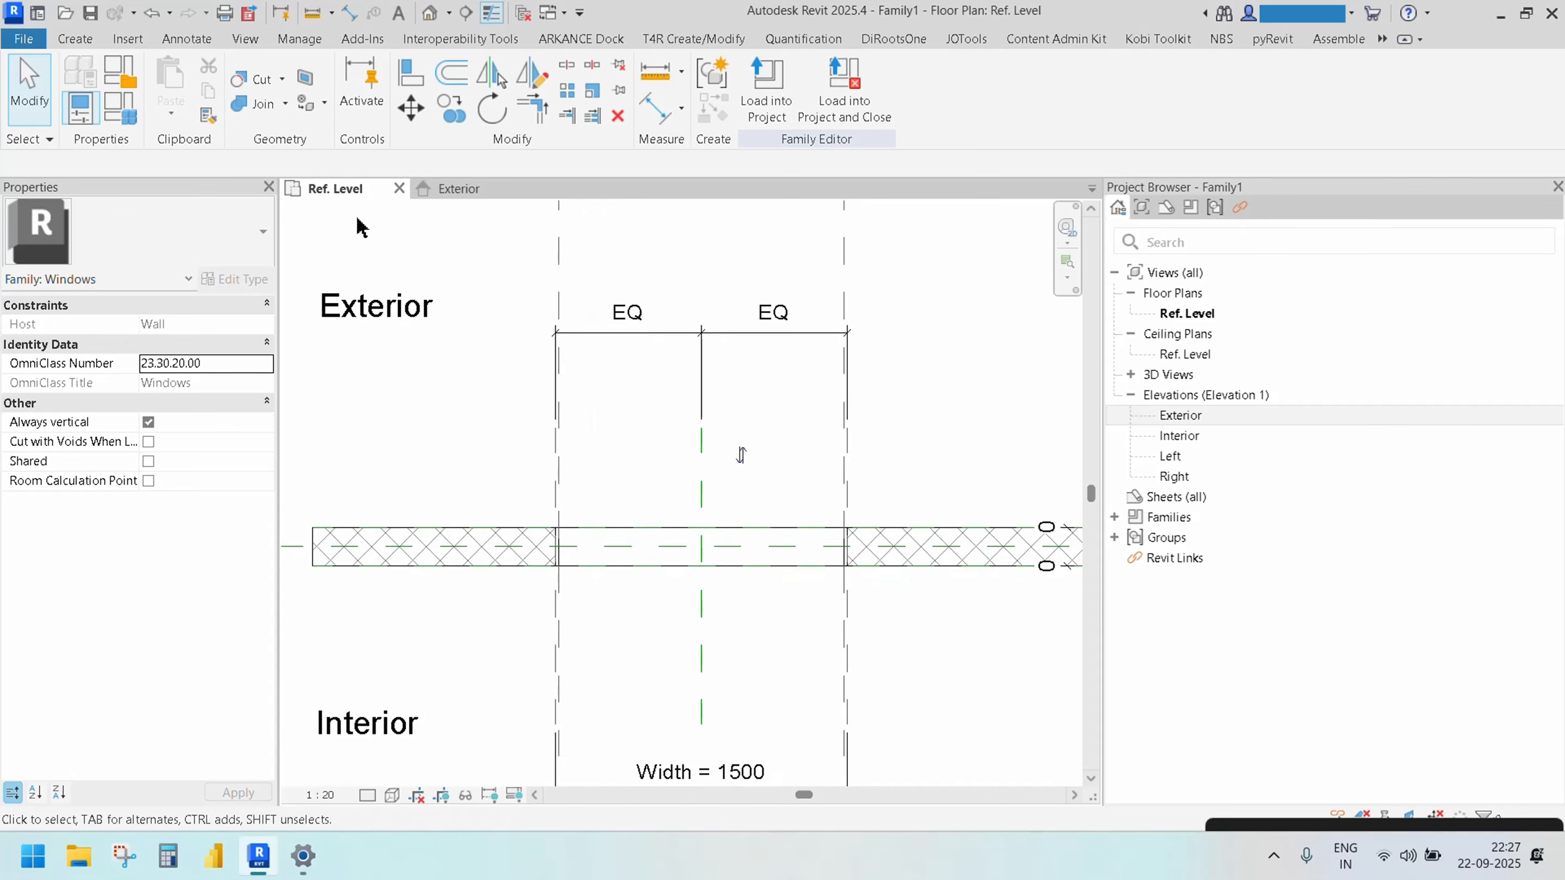
key("r")
key("p")
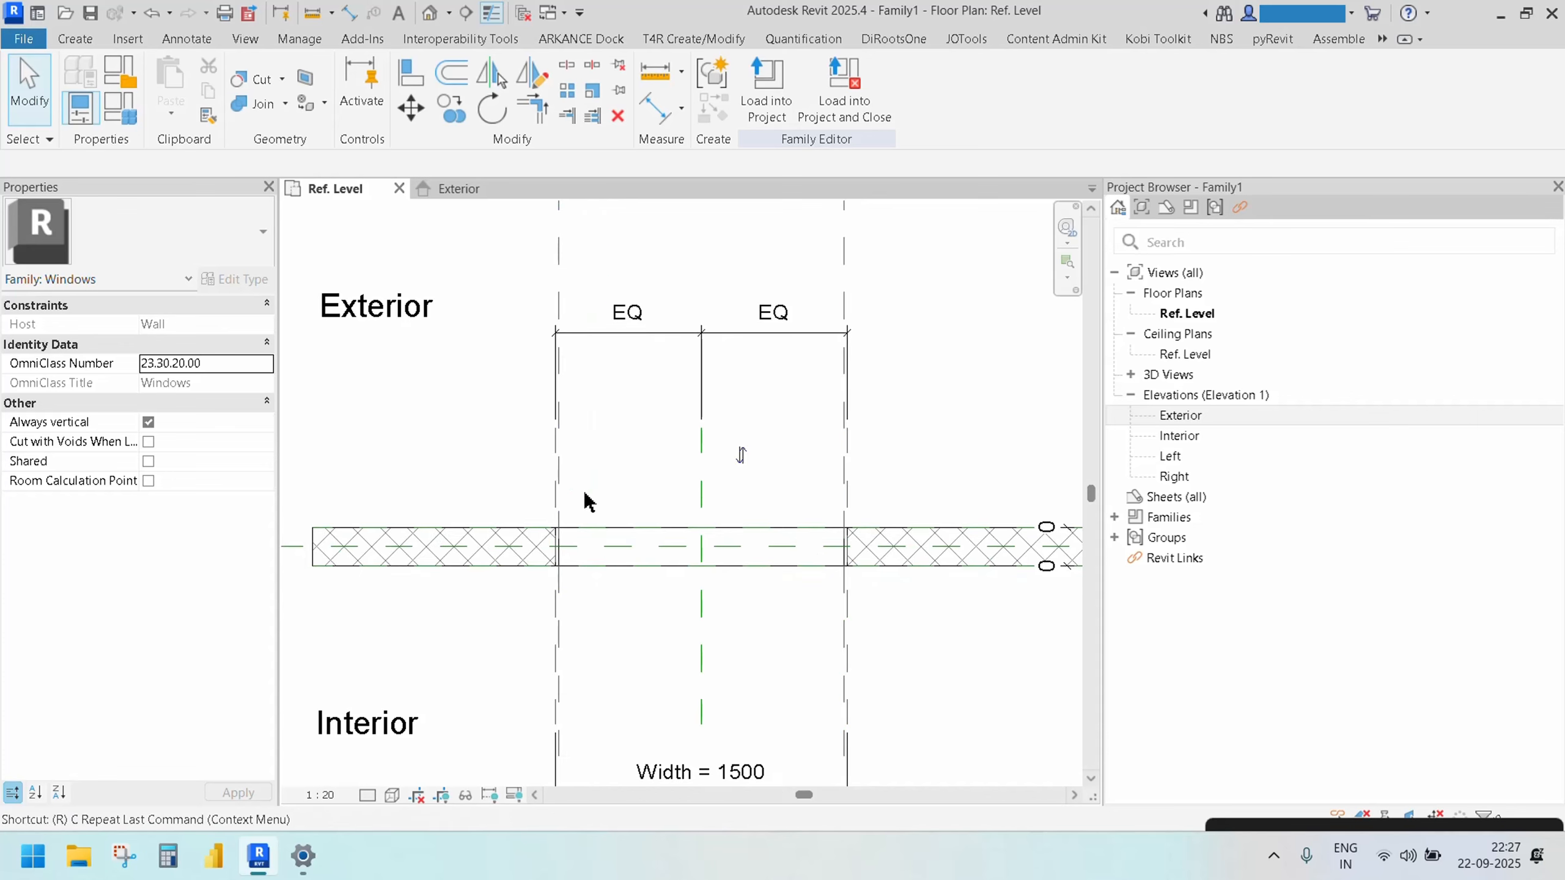
scroll(331, 527, "up", 2)
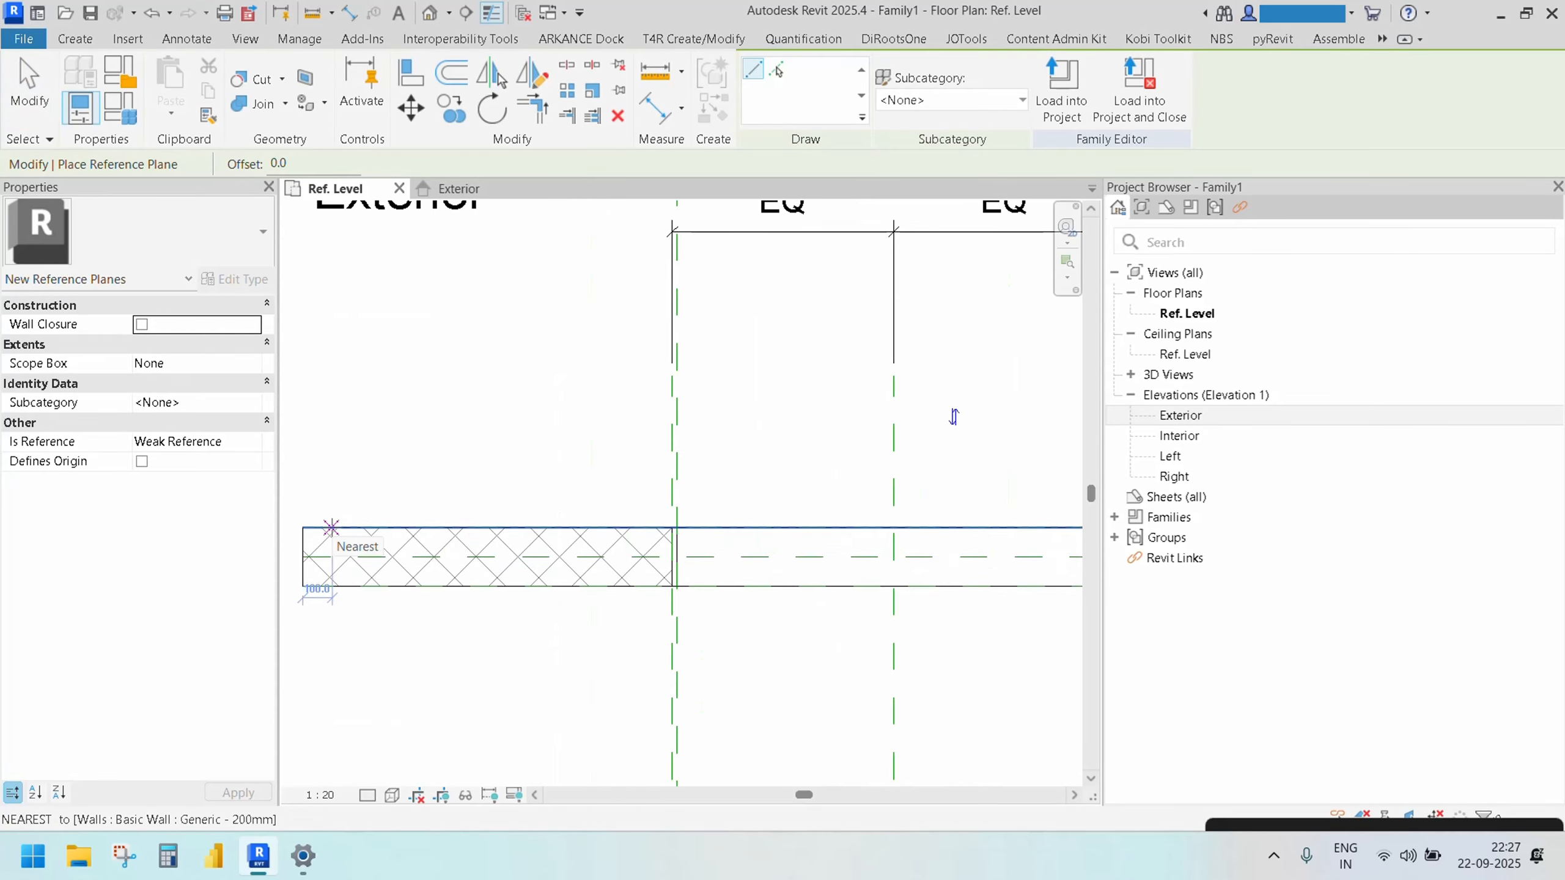
middle_click_drag(403, 531, 596, 537)
left_click(440, 529)
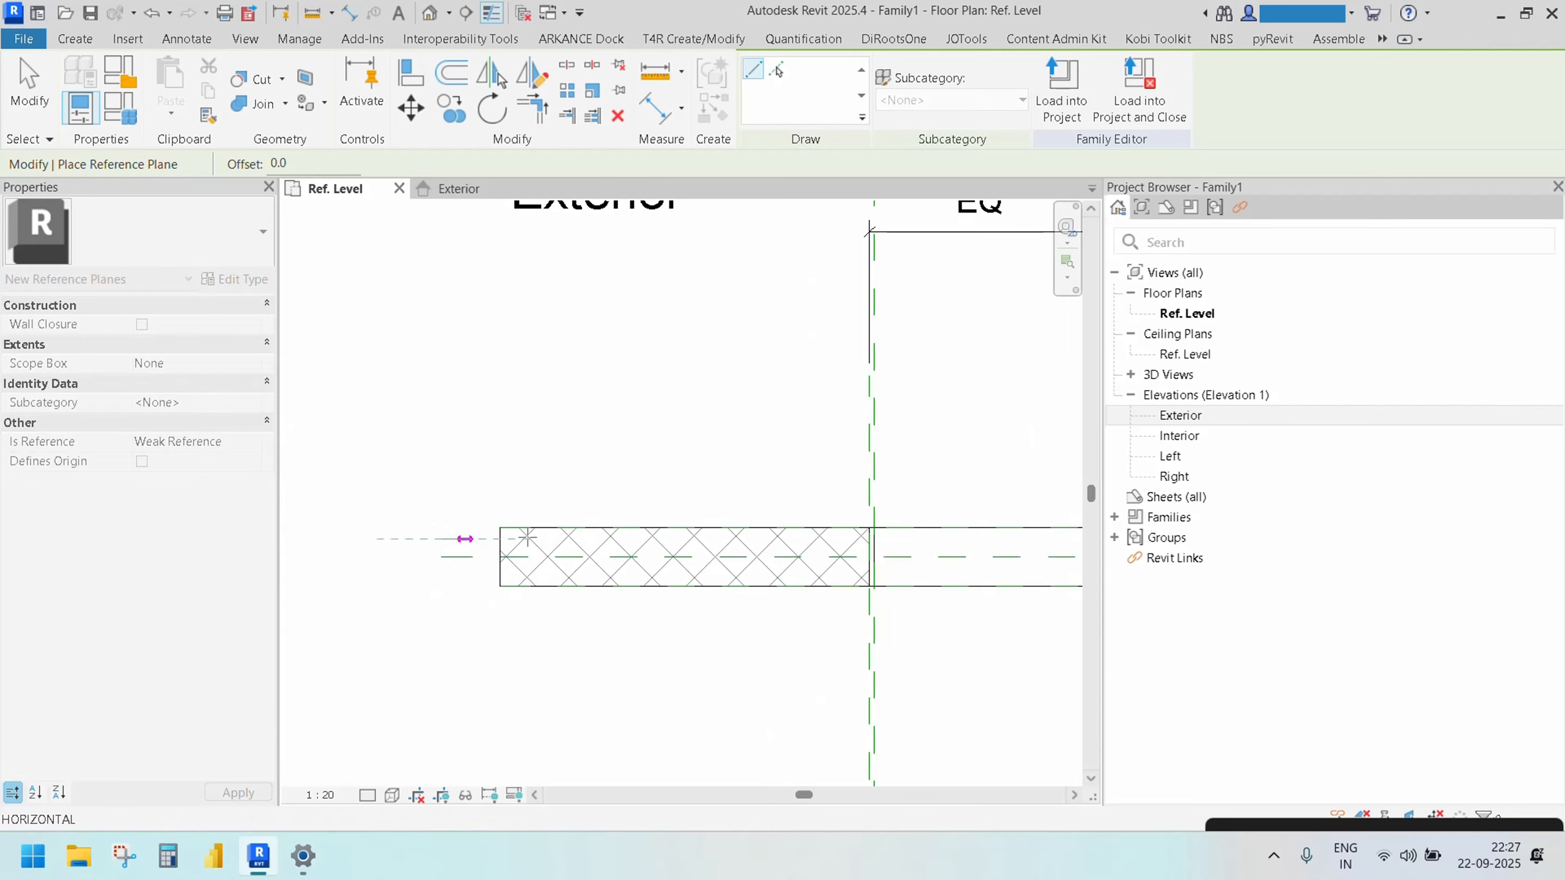
scroll(800, 548, "down", 4)
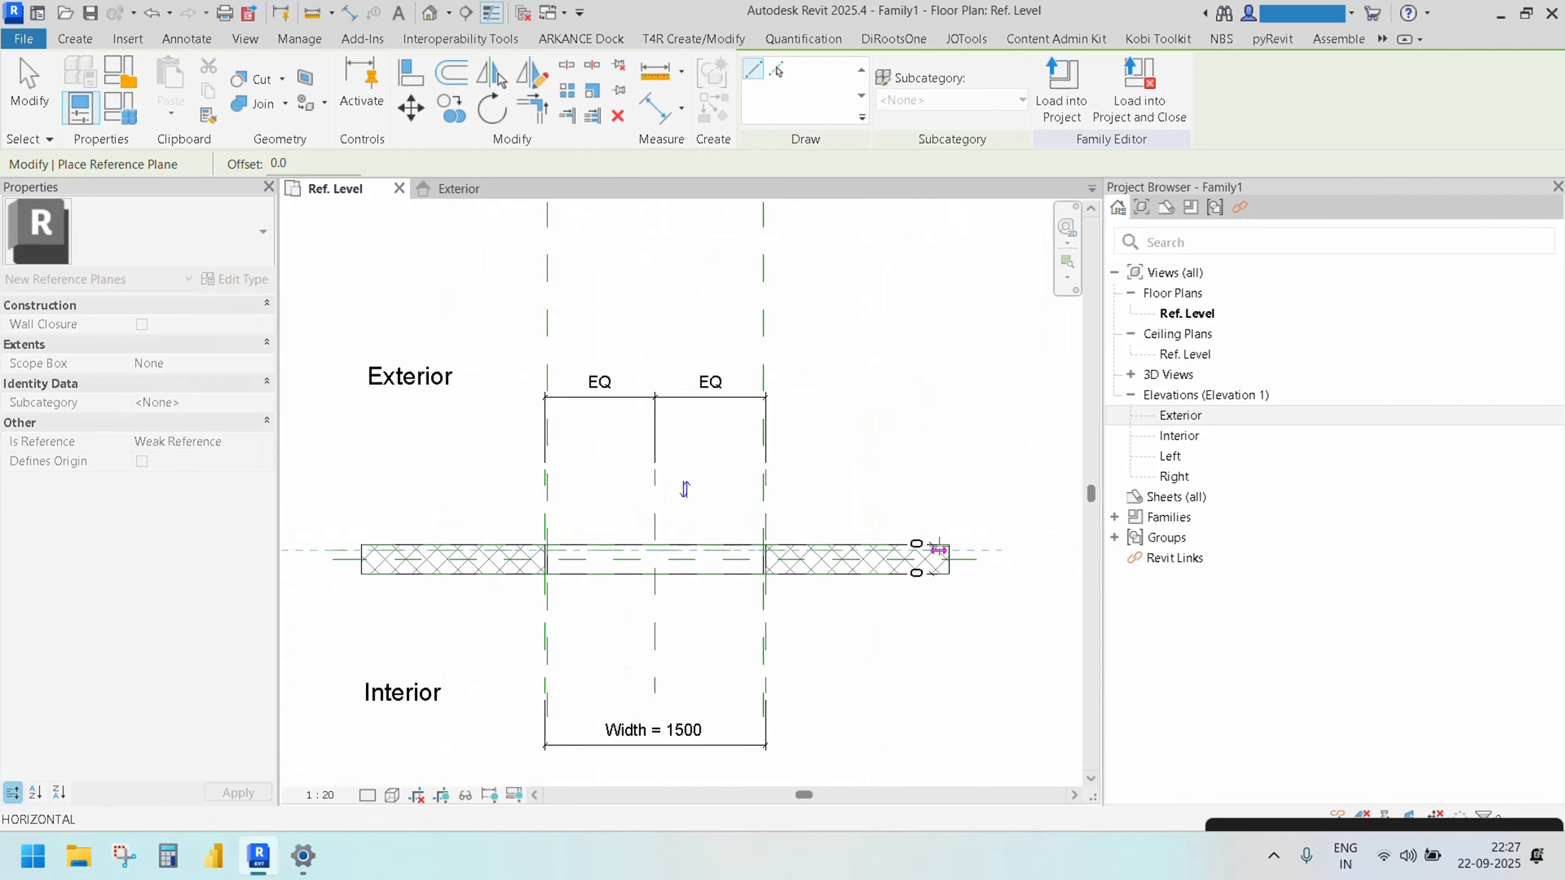
left_click(978, 549)
key("Escape")
key("Escape")
scroll(605, 549, "up", 3)
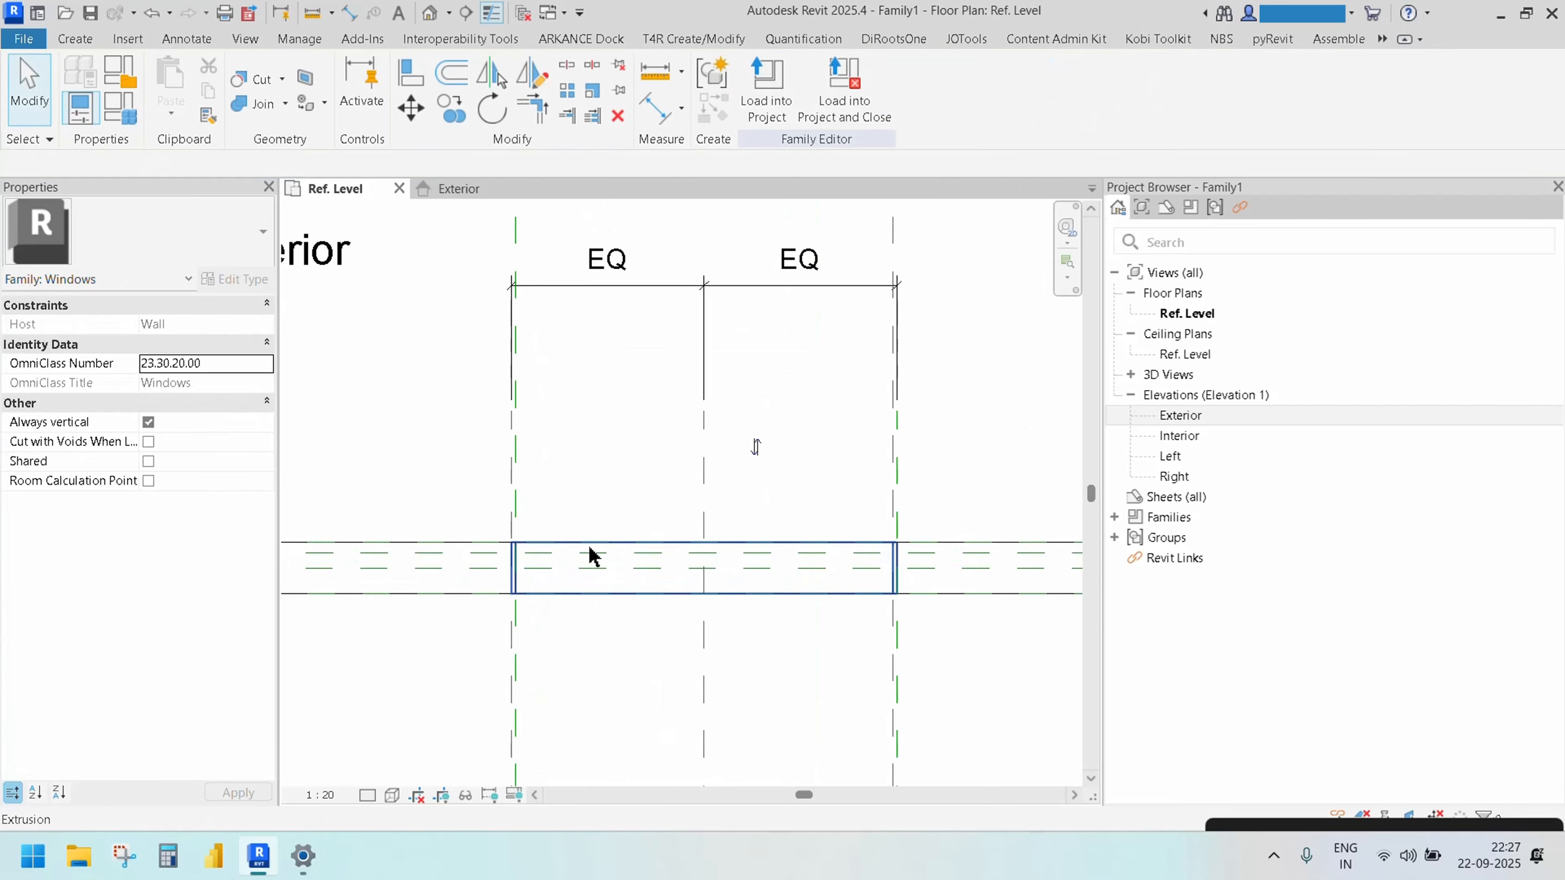
Dimension the distance from the Exterior reference plane to the new horizontal reference plane, placing the dimension over the left wall portion
key("d")
key("i")
scroll(590, 555, "up", 2)
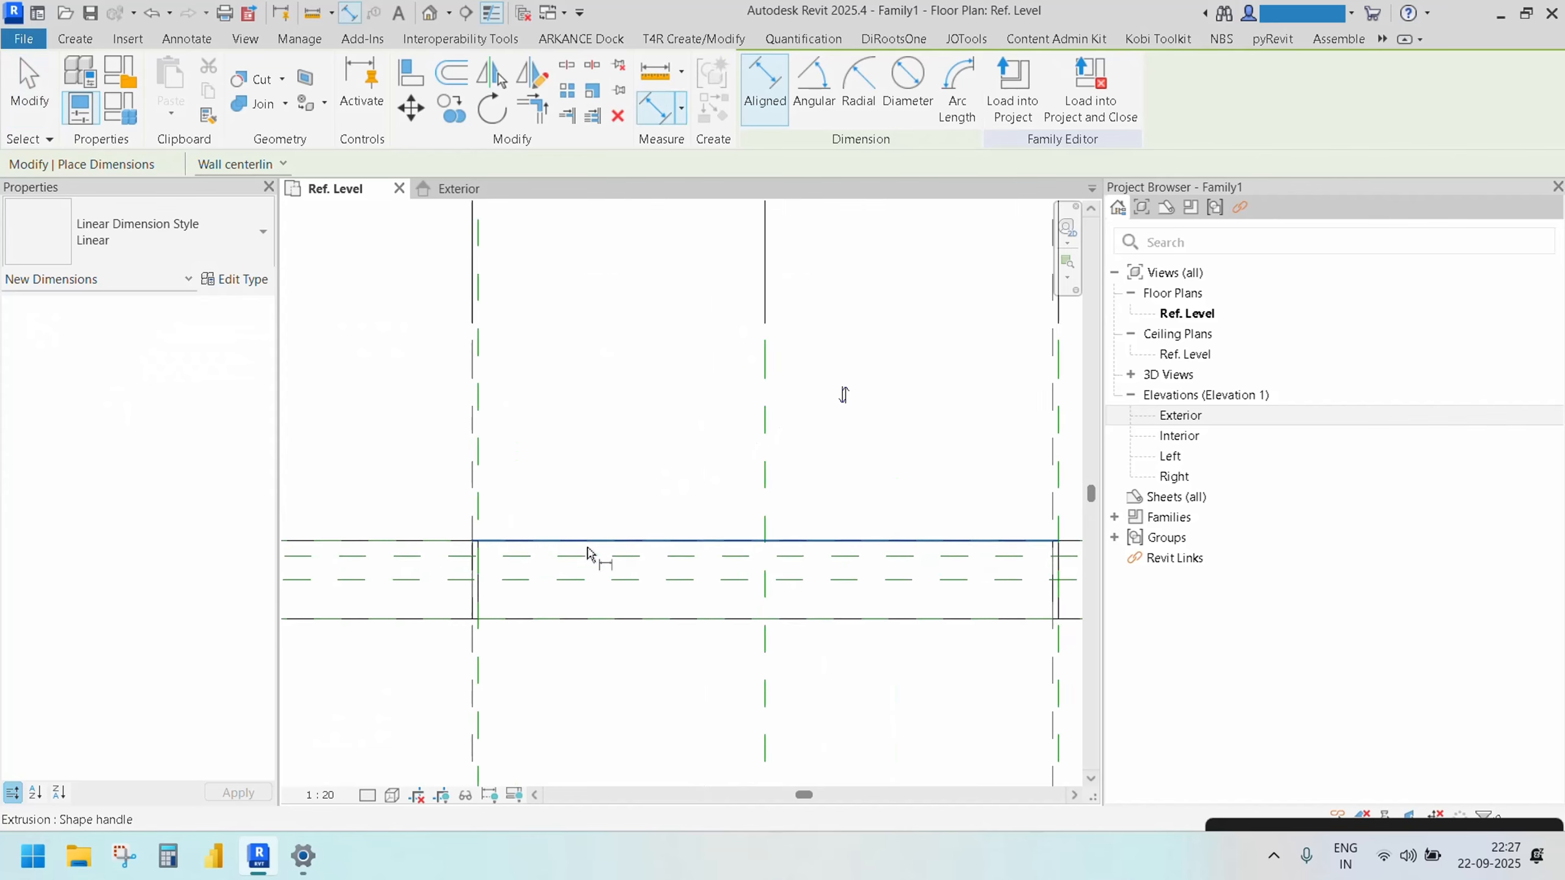
key("Tab")
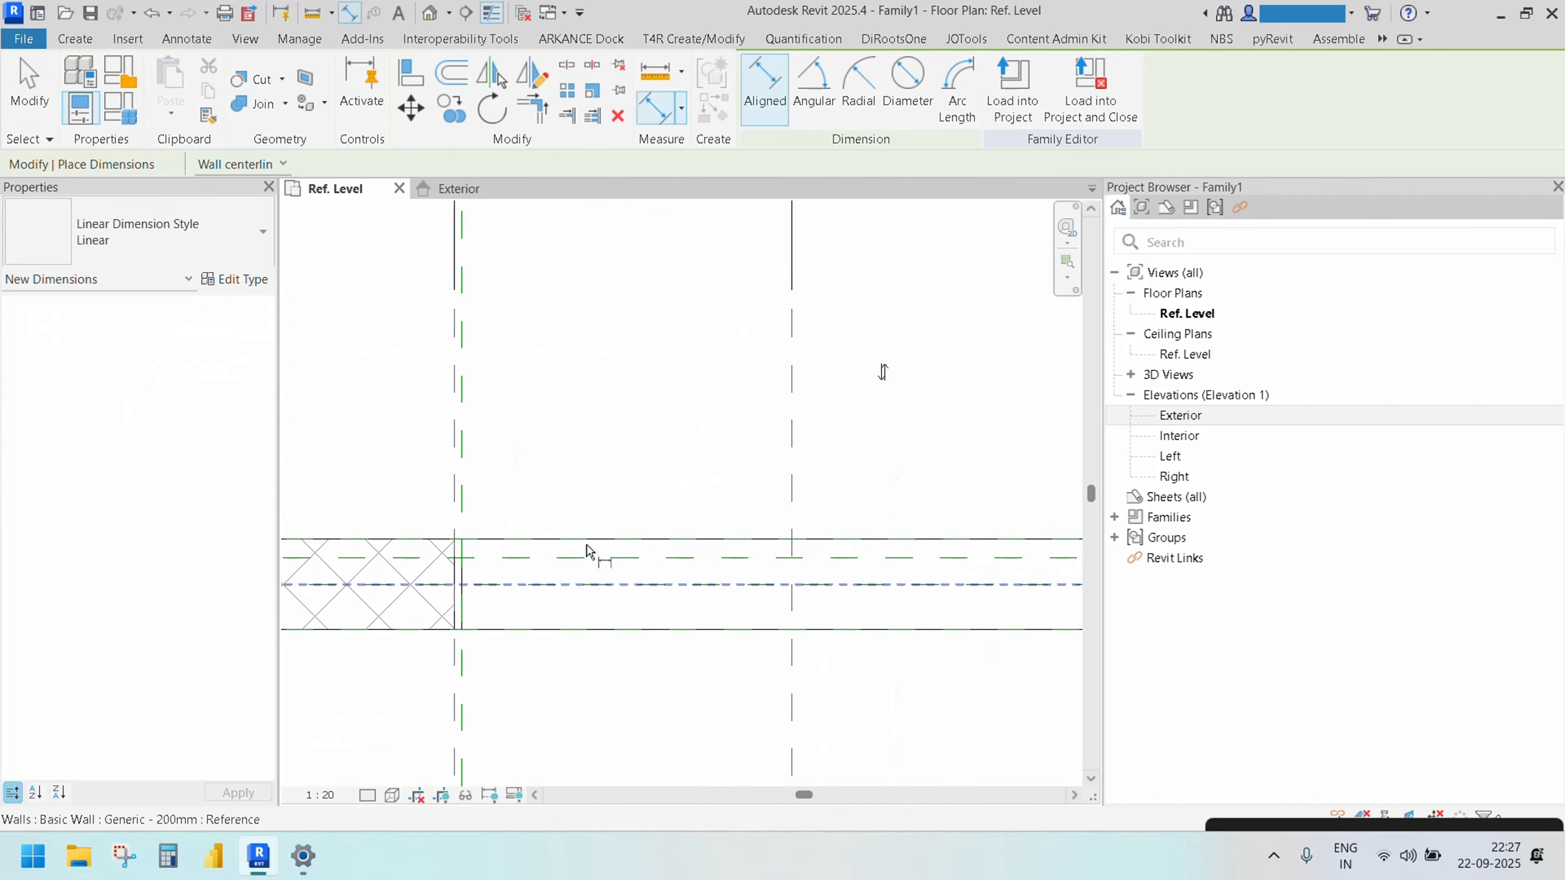
key("Tab")
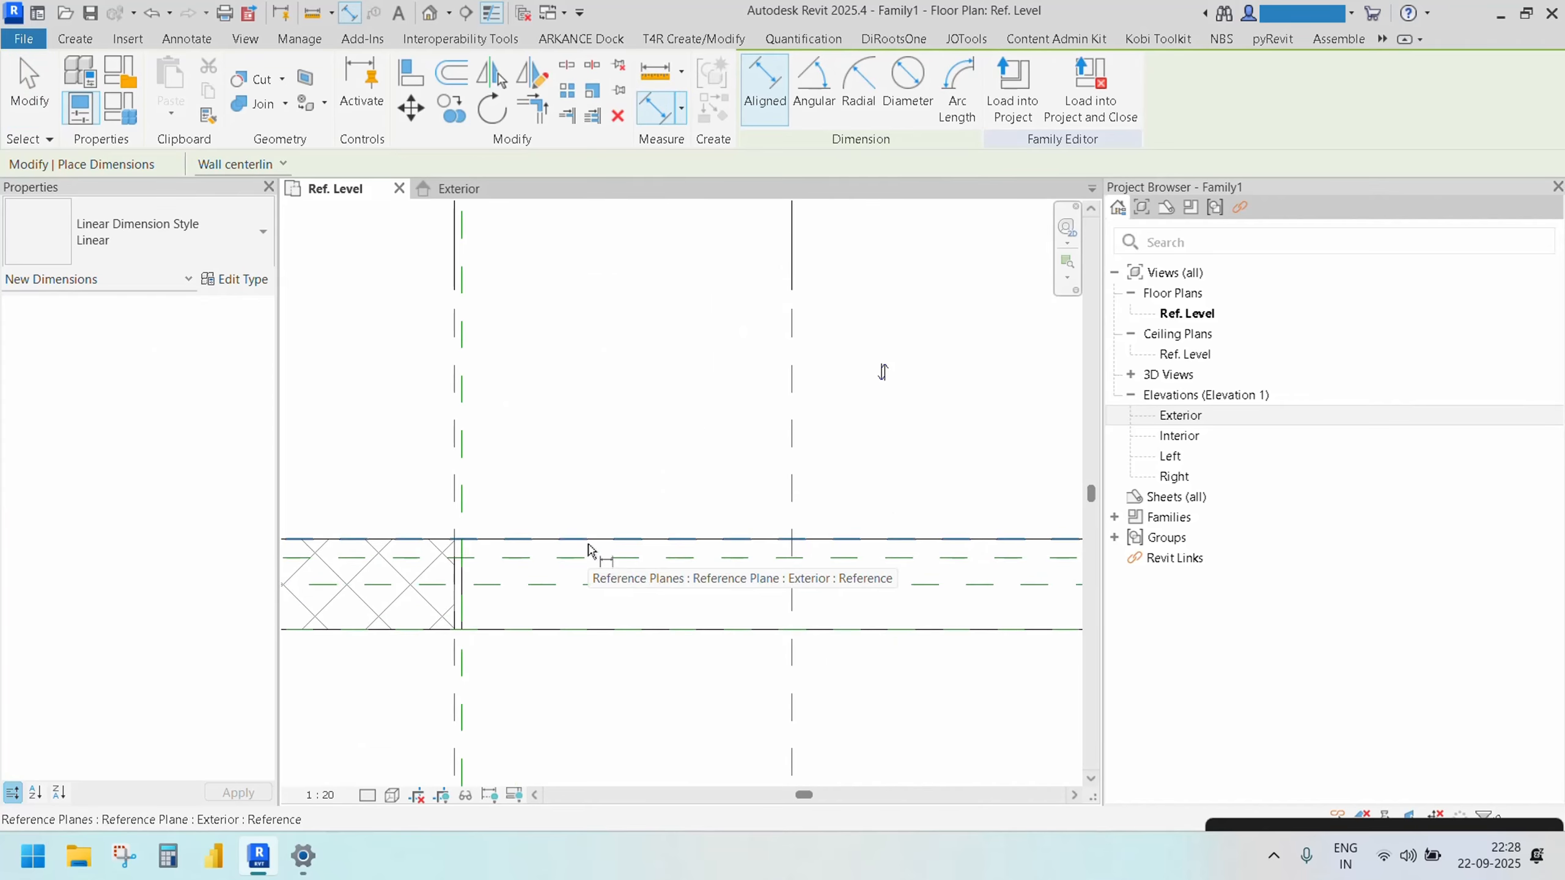
left_click(588, 551)
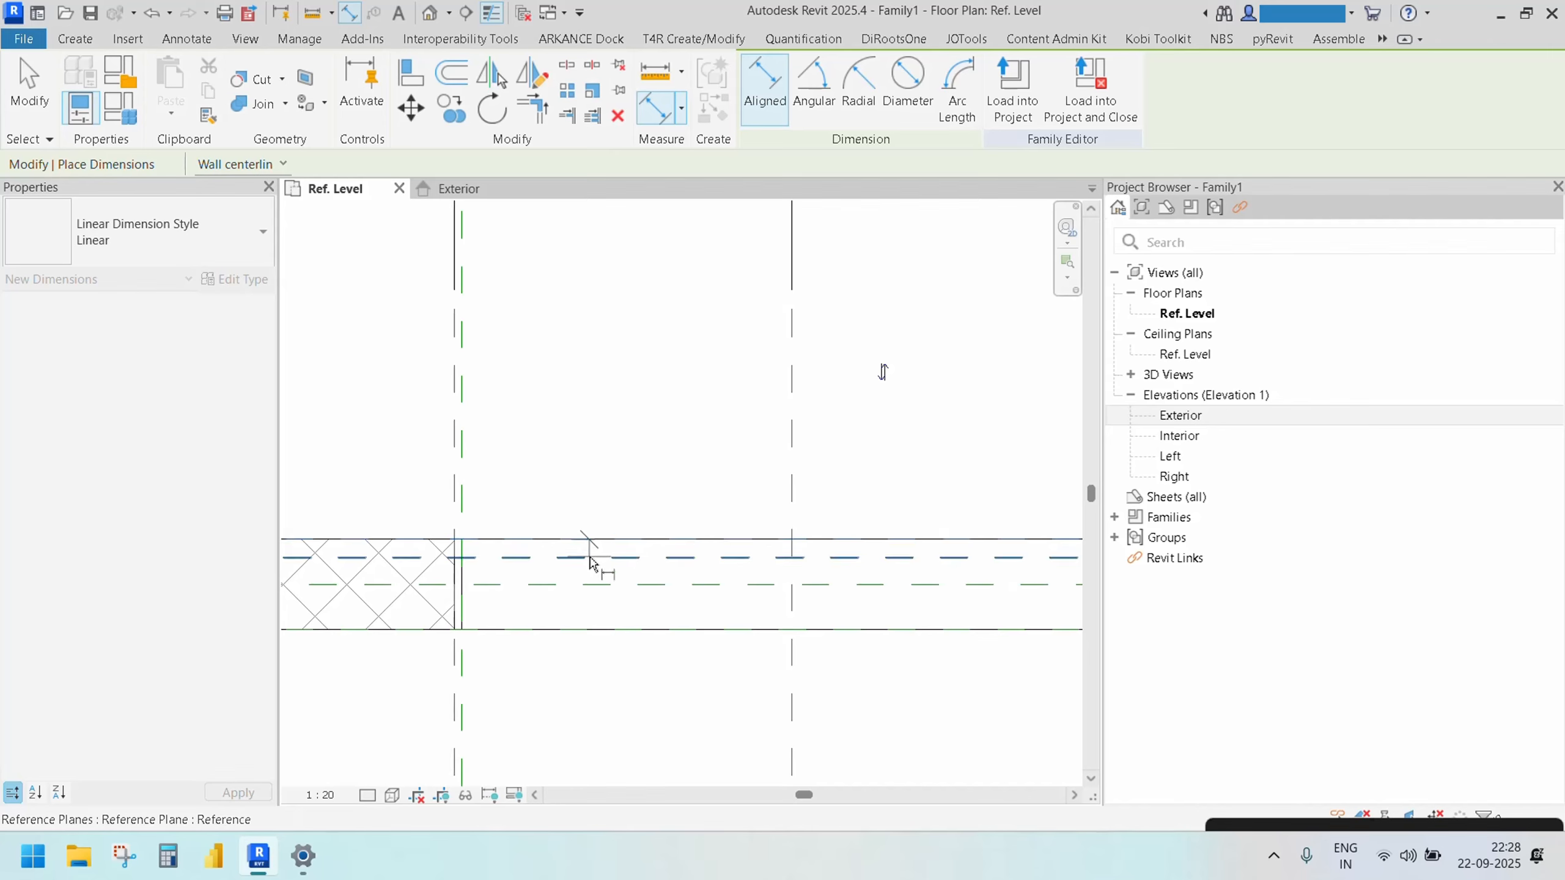
left_click(590, 542)
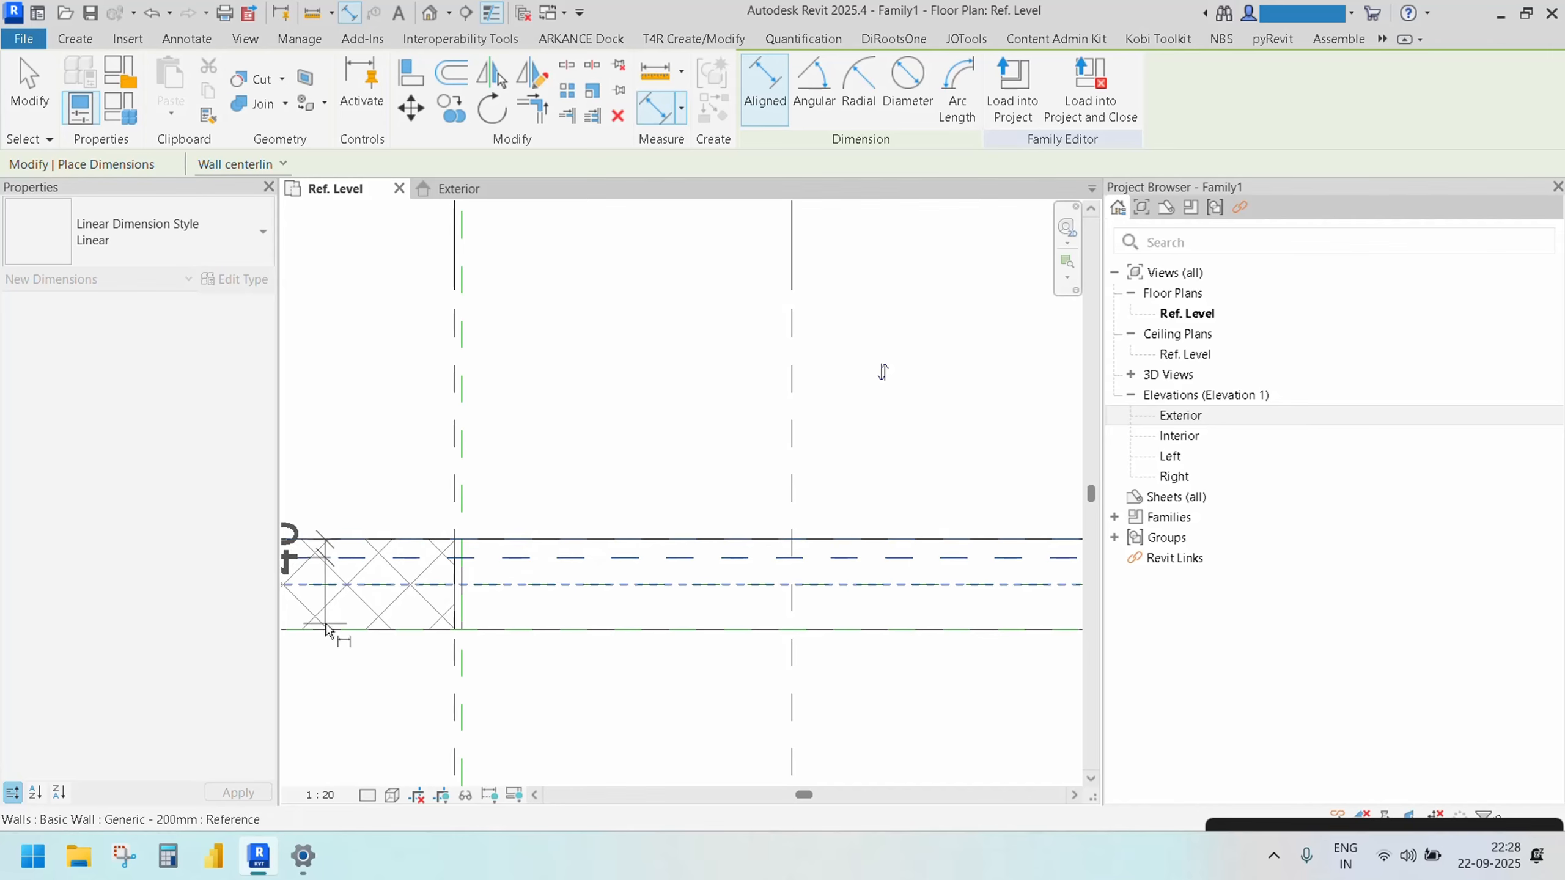
middle_click_drag(339, 739, 674, 737)
left_click(606, 739)
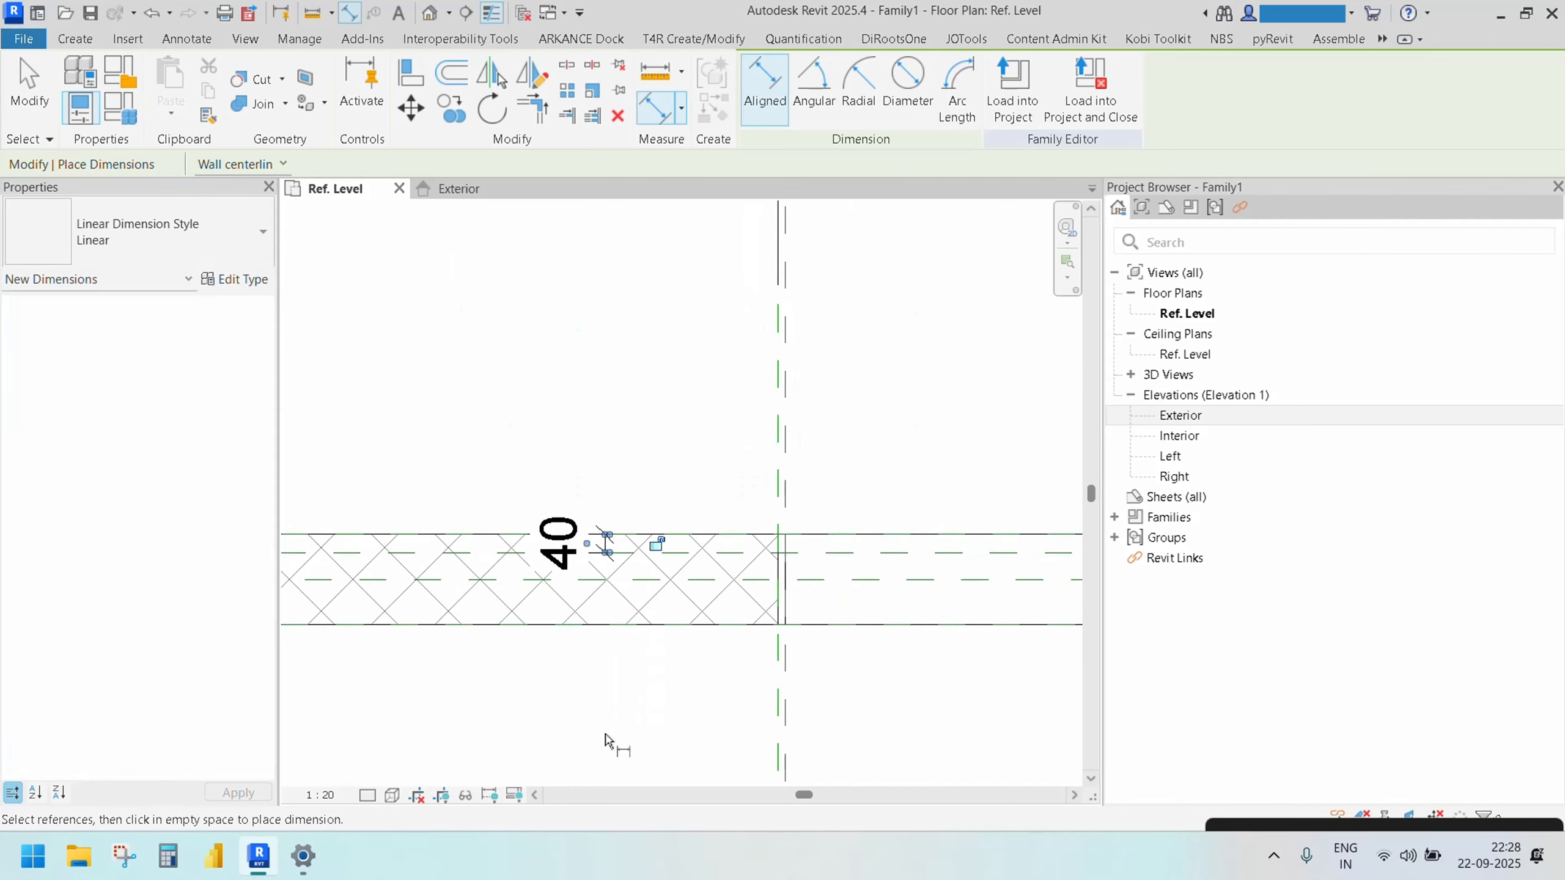
key("Escape")
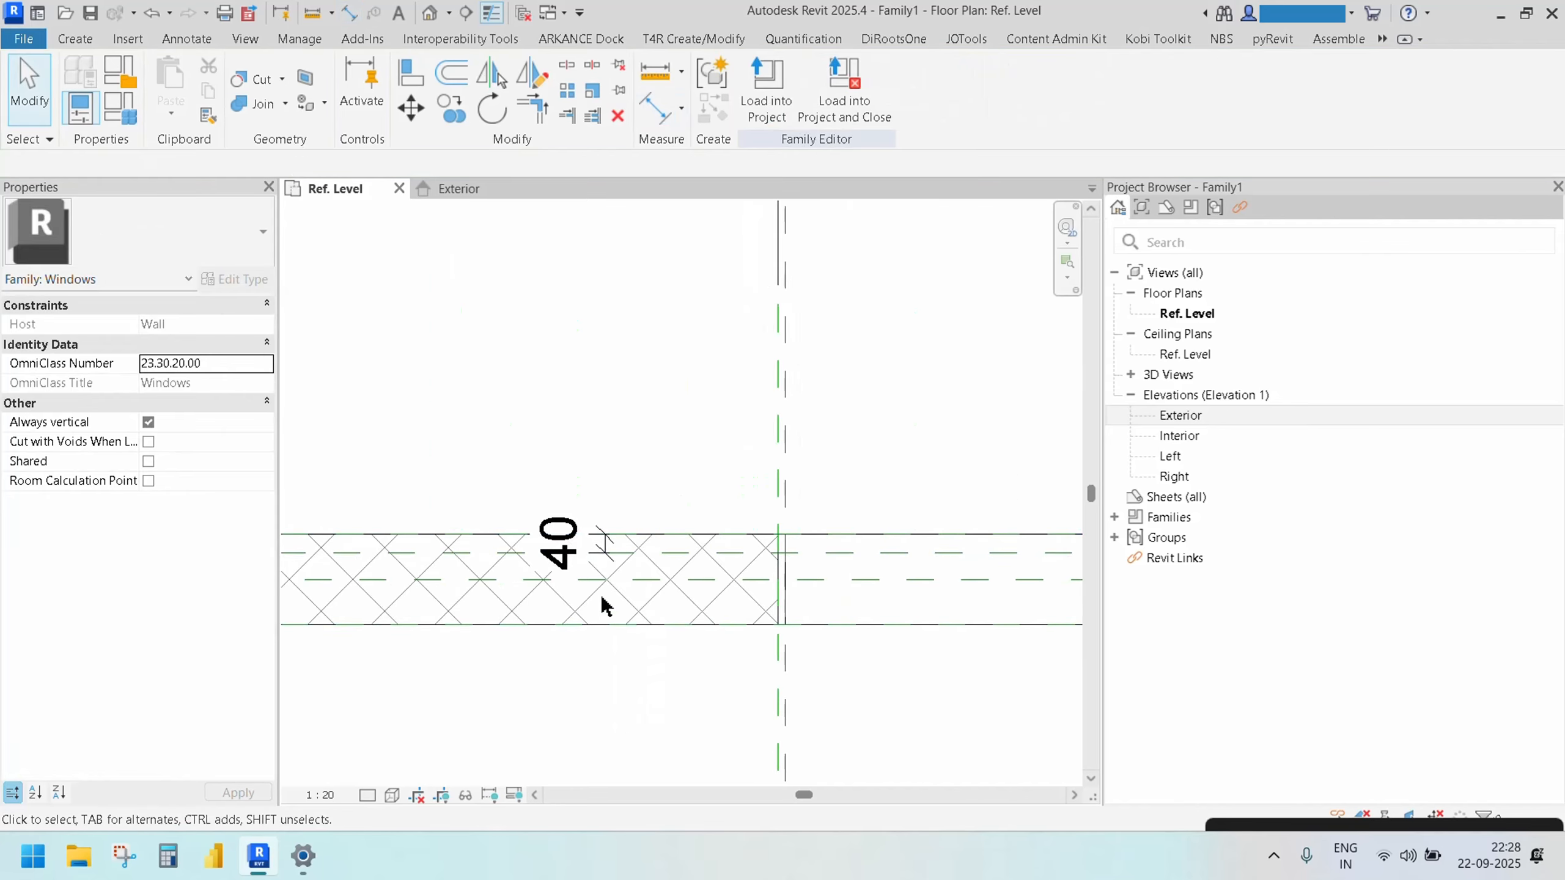
Label the new dimension with a type-based family parameter named "Window Offset from Excterior"
left_click(603, 547)
left_click(956, 88)
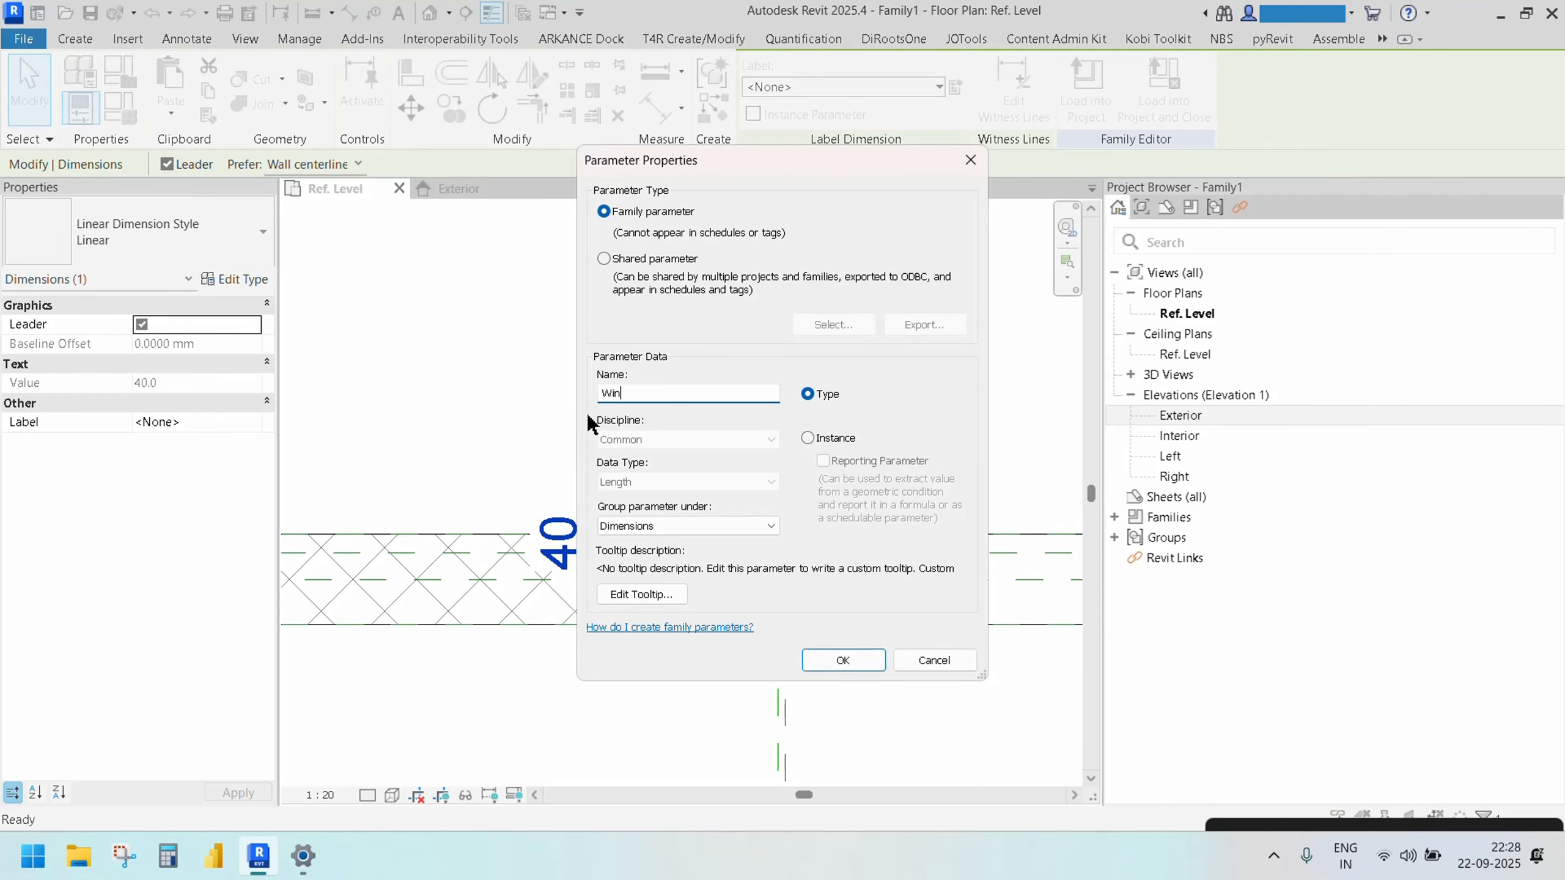
type("Window Offset from Excterior")
left_click(854, 668)
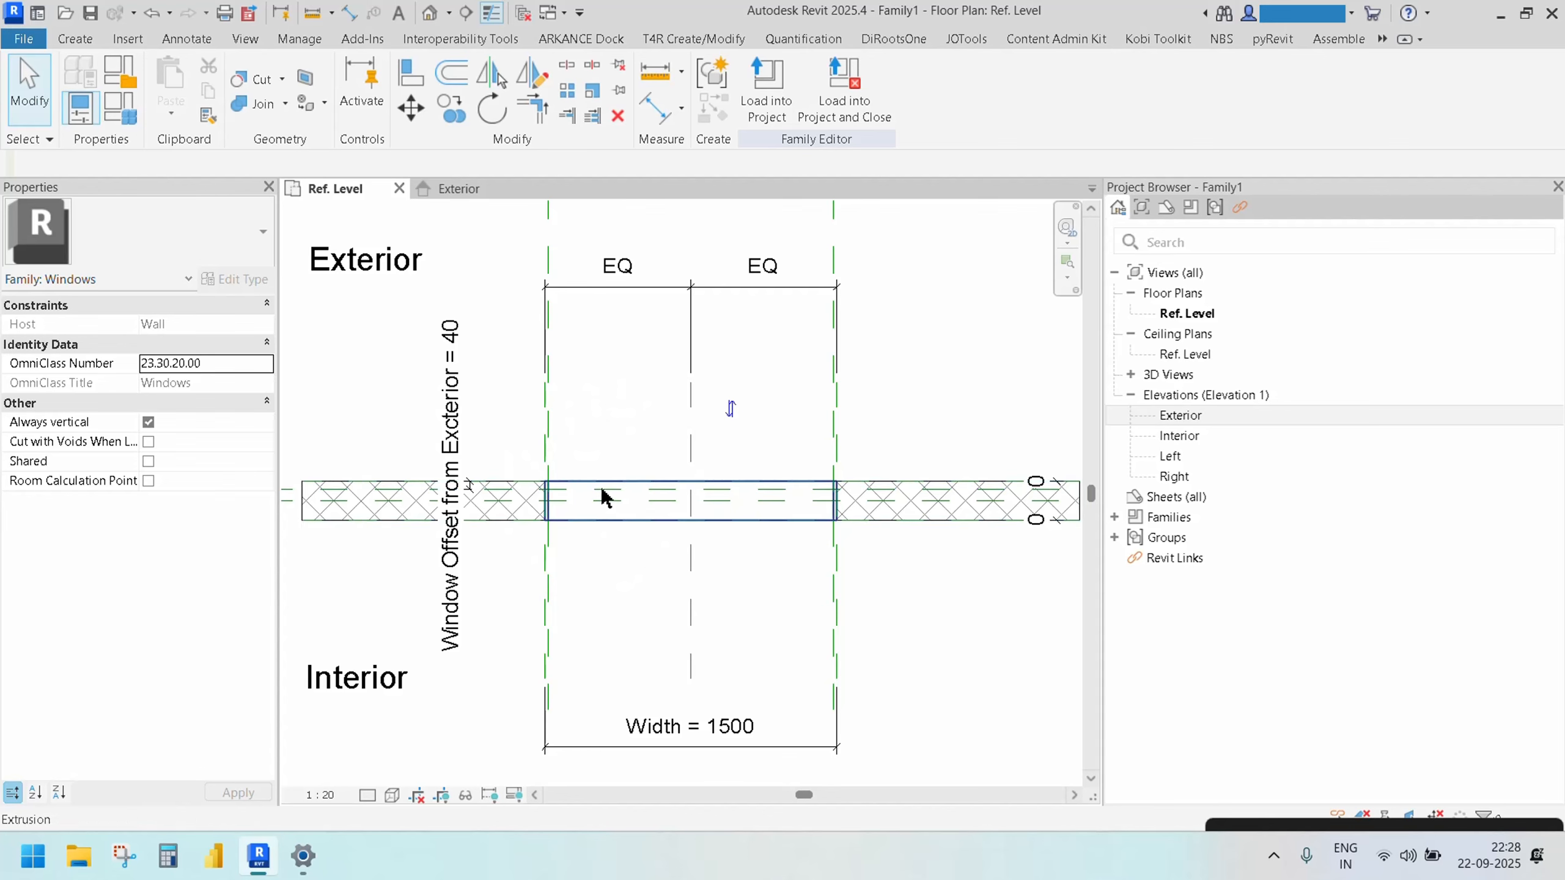
Set the window's offset from the exterior to 10 mm through its labelled dimension
left_click(461, 347)
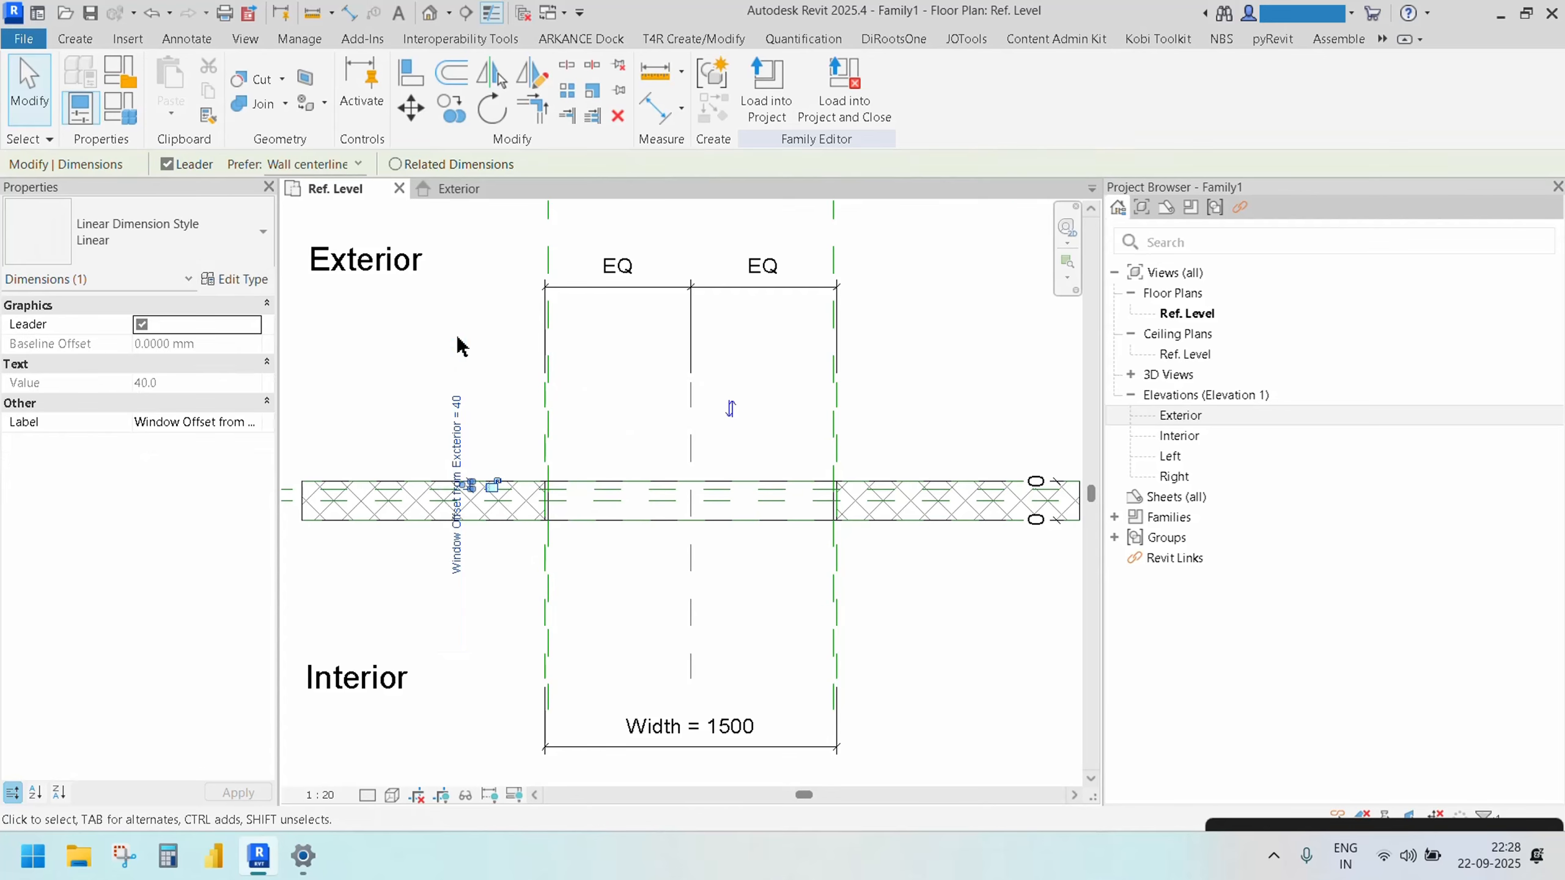
left_click(460, 407)
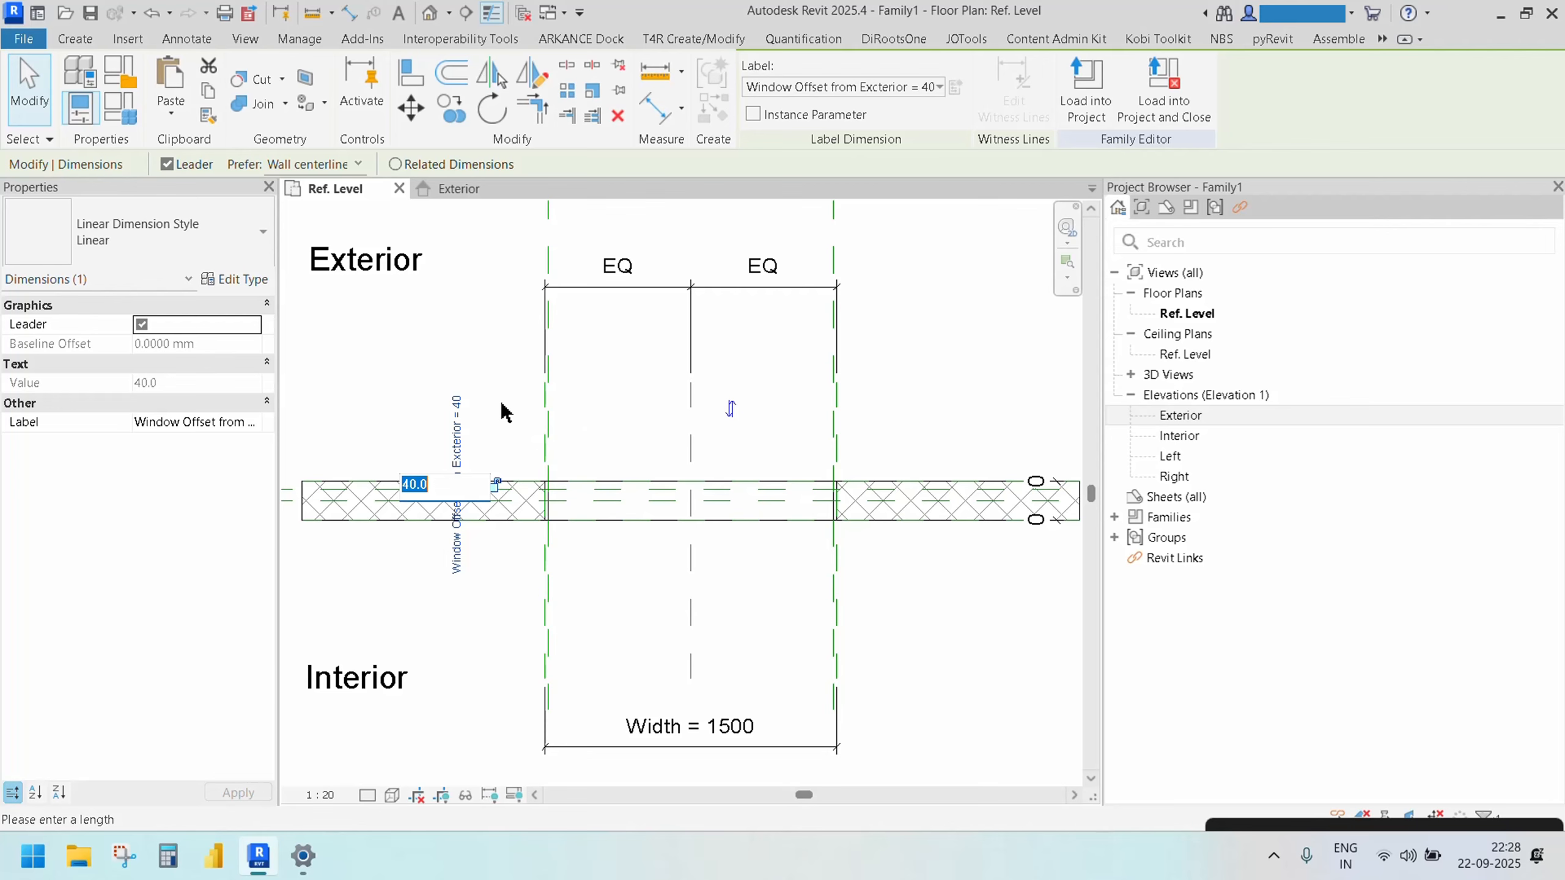
key("Return")
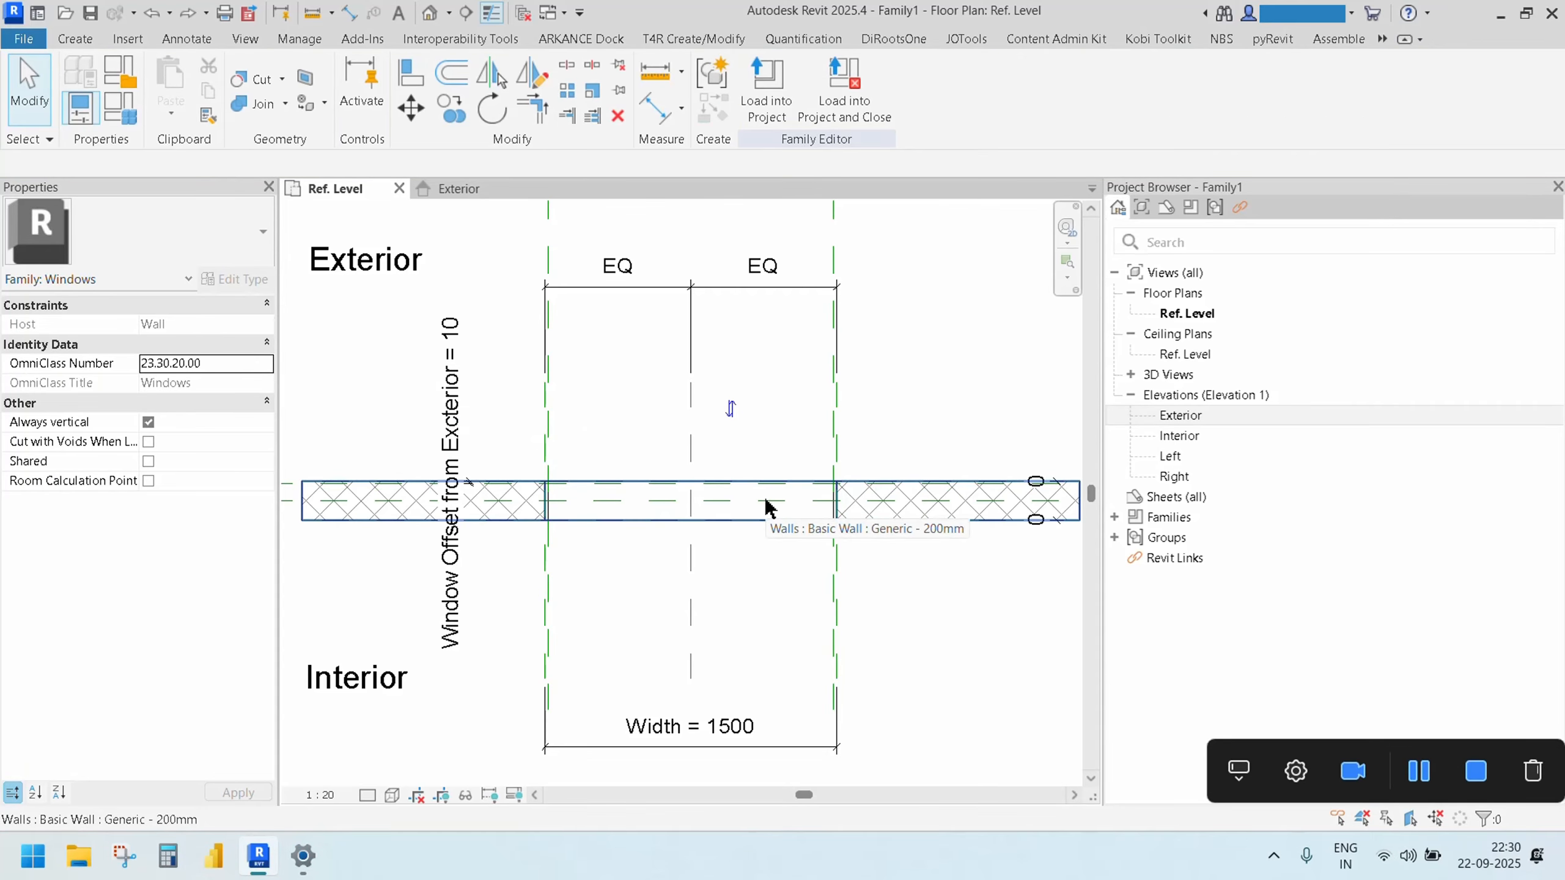
Temporarily hide the Center (Front/Back) reference plane in the Ref. Level plan
key("Tab")
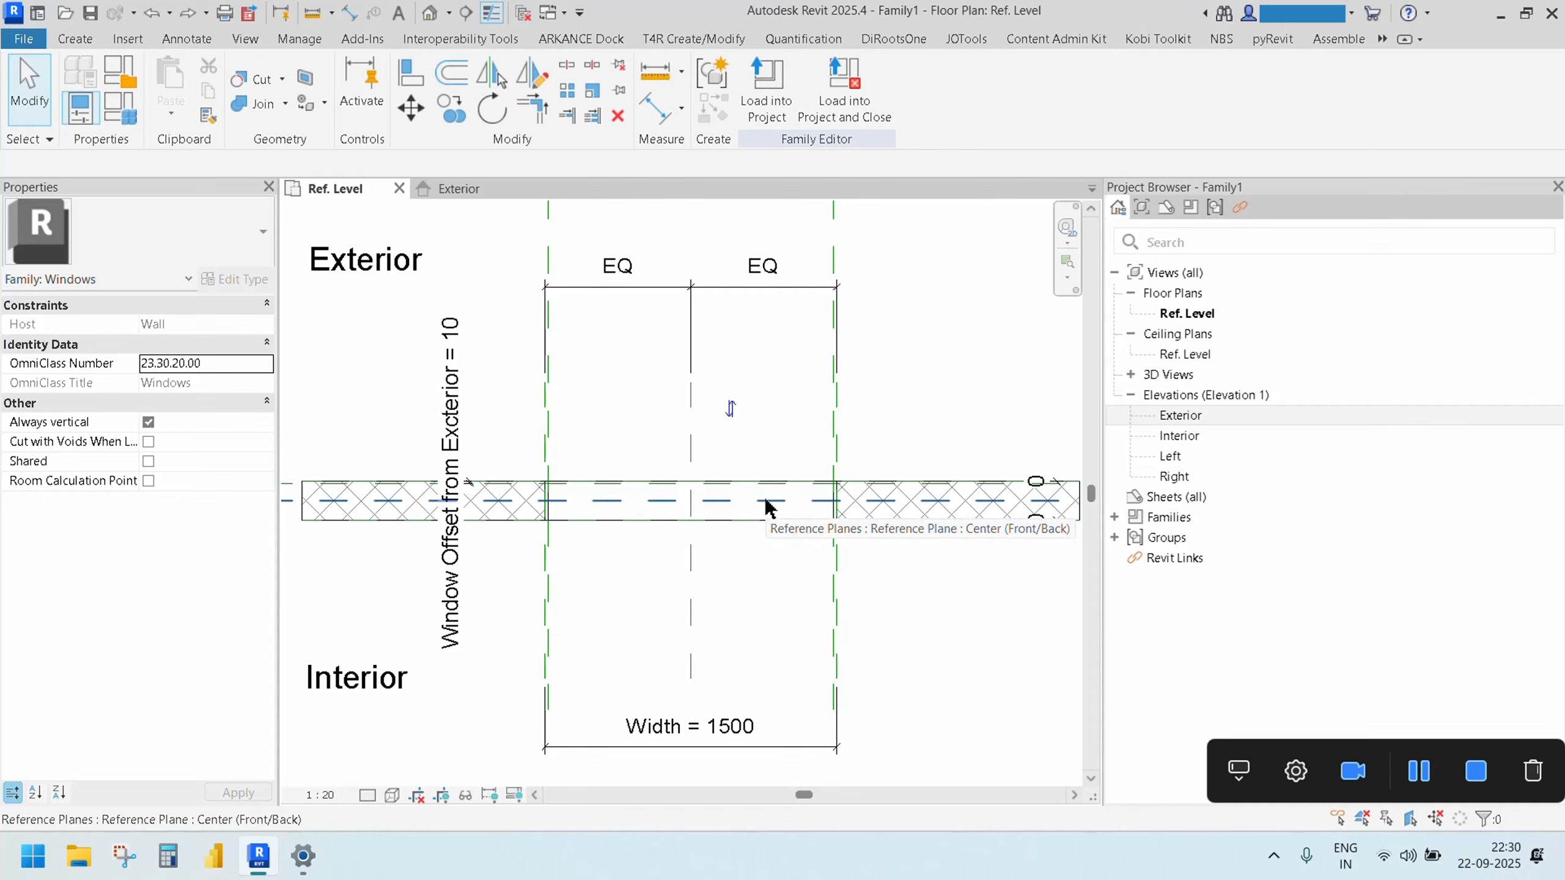
left_click(765, 501)
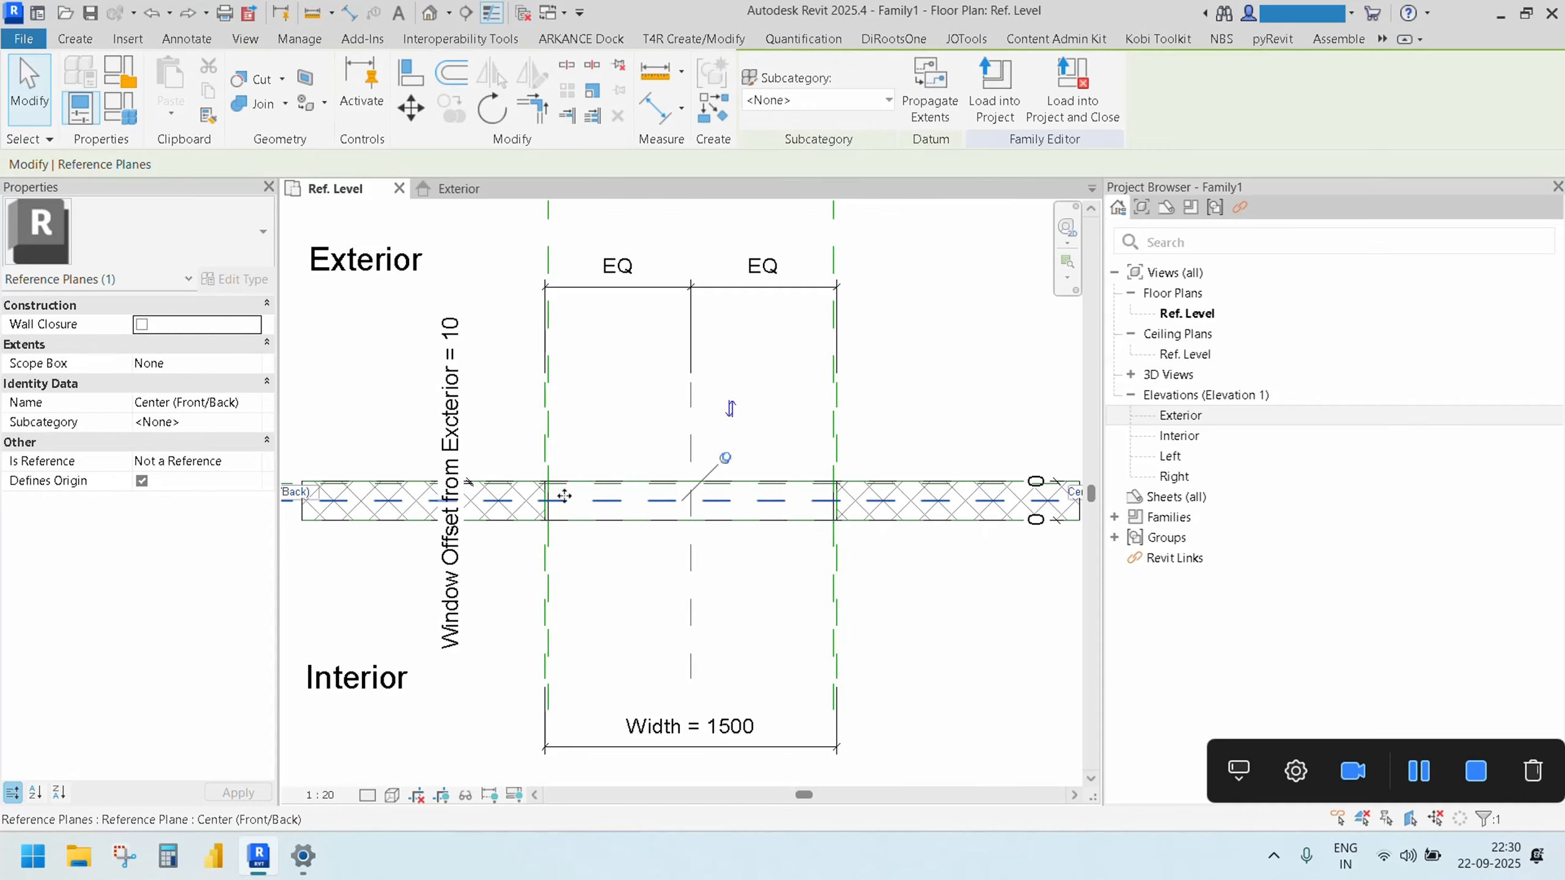
left_click(465, 795)
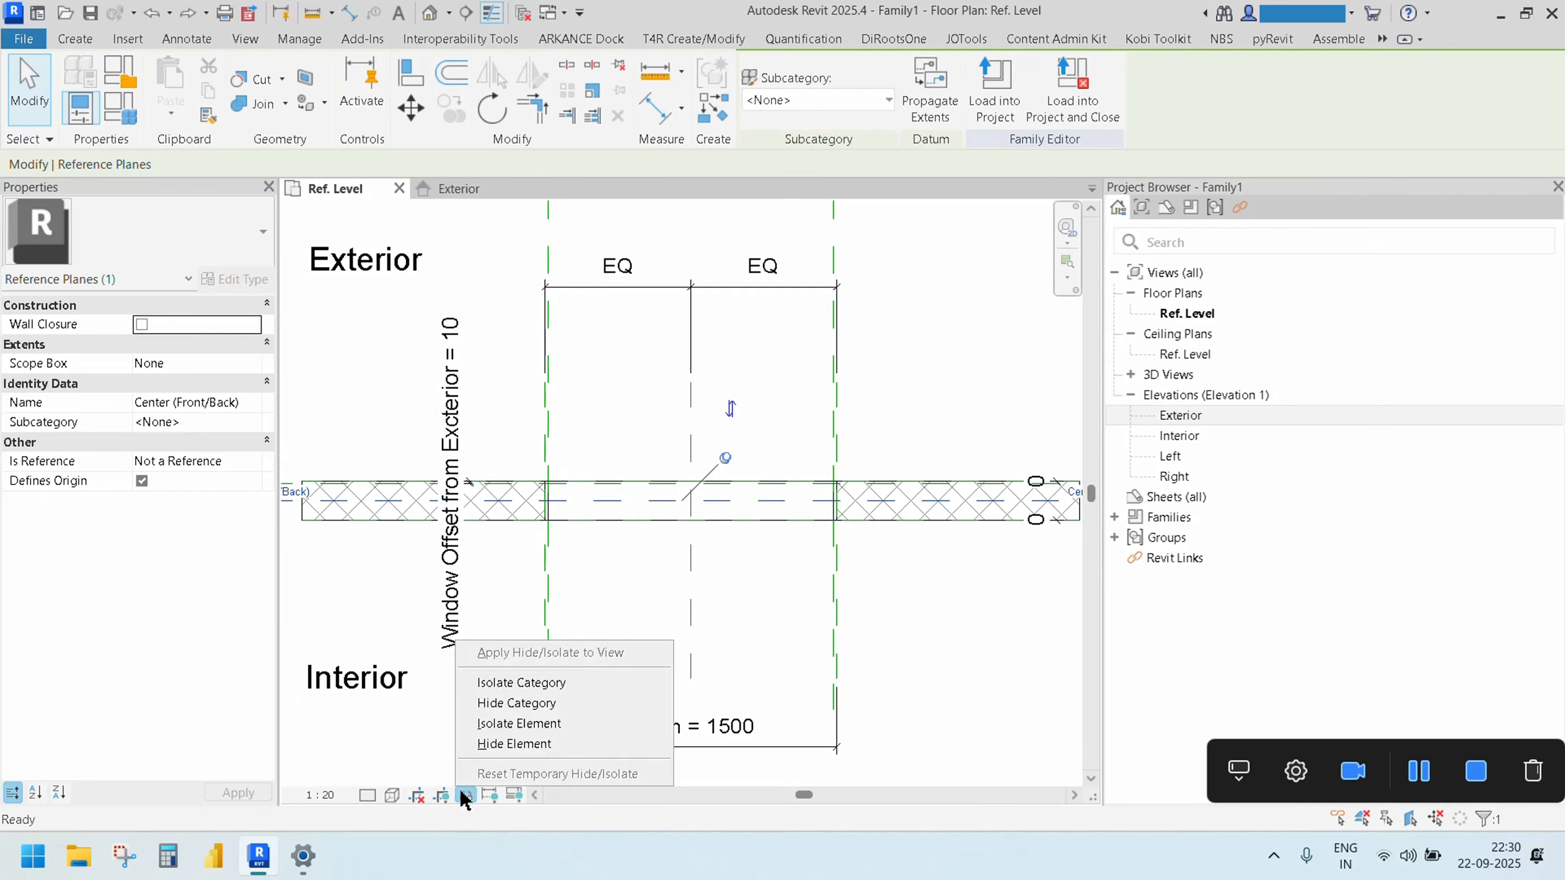
left_click(494, 746)
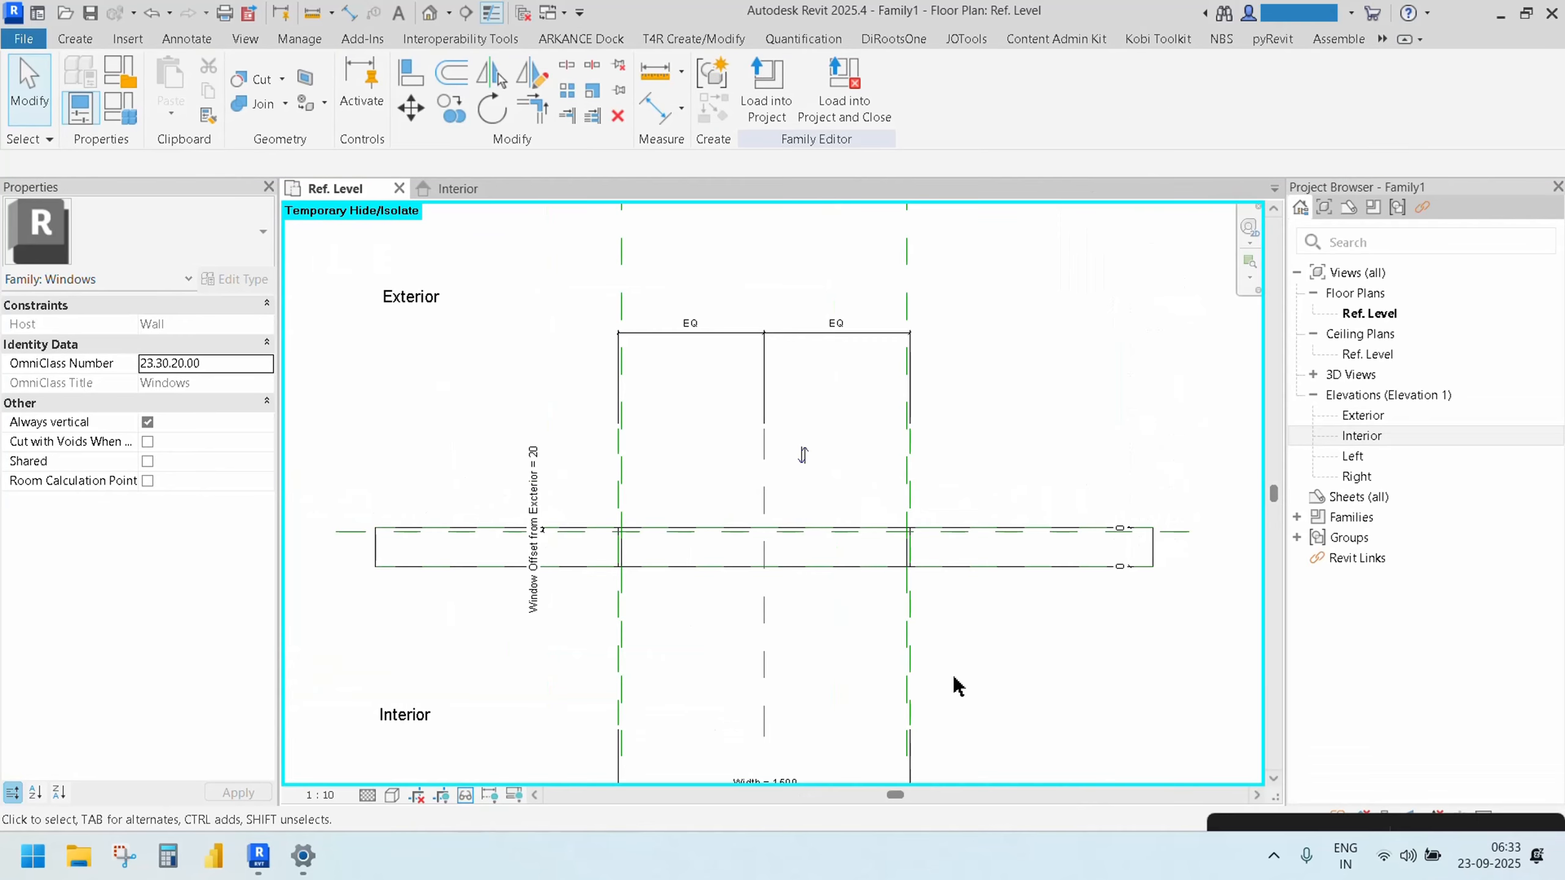
In the Interior elevation, add a reference plane offset 8 mm inward from the stone frame's left inner reference plane using Pick Lines
left_click(455, 190)
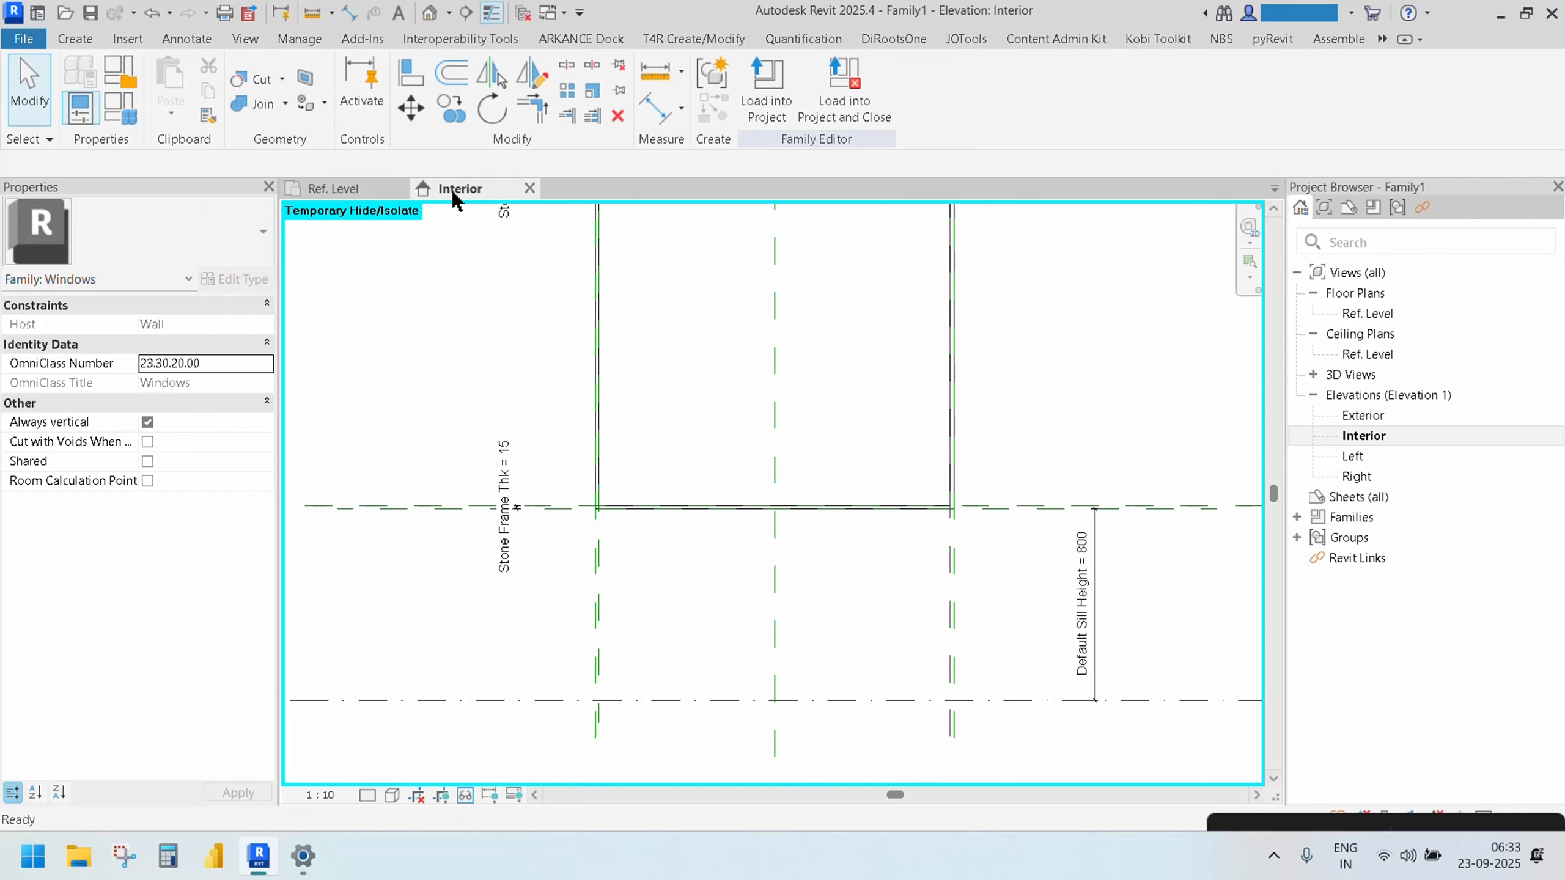
middle_click_drag(517, 360, 534, 482)
scroll(570, 548, "down", 2)
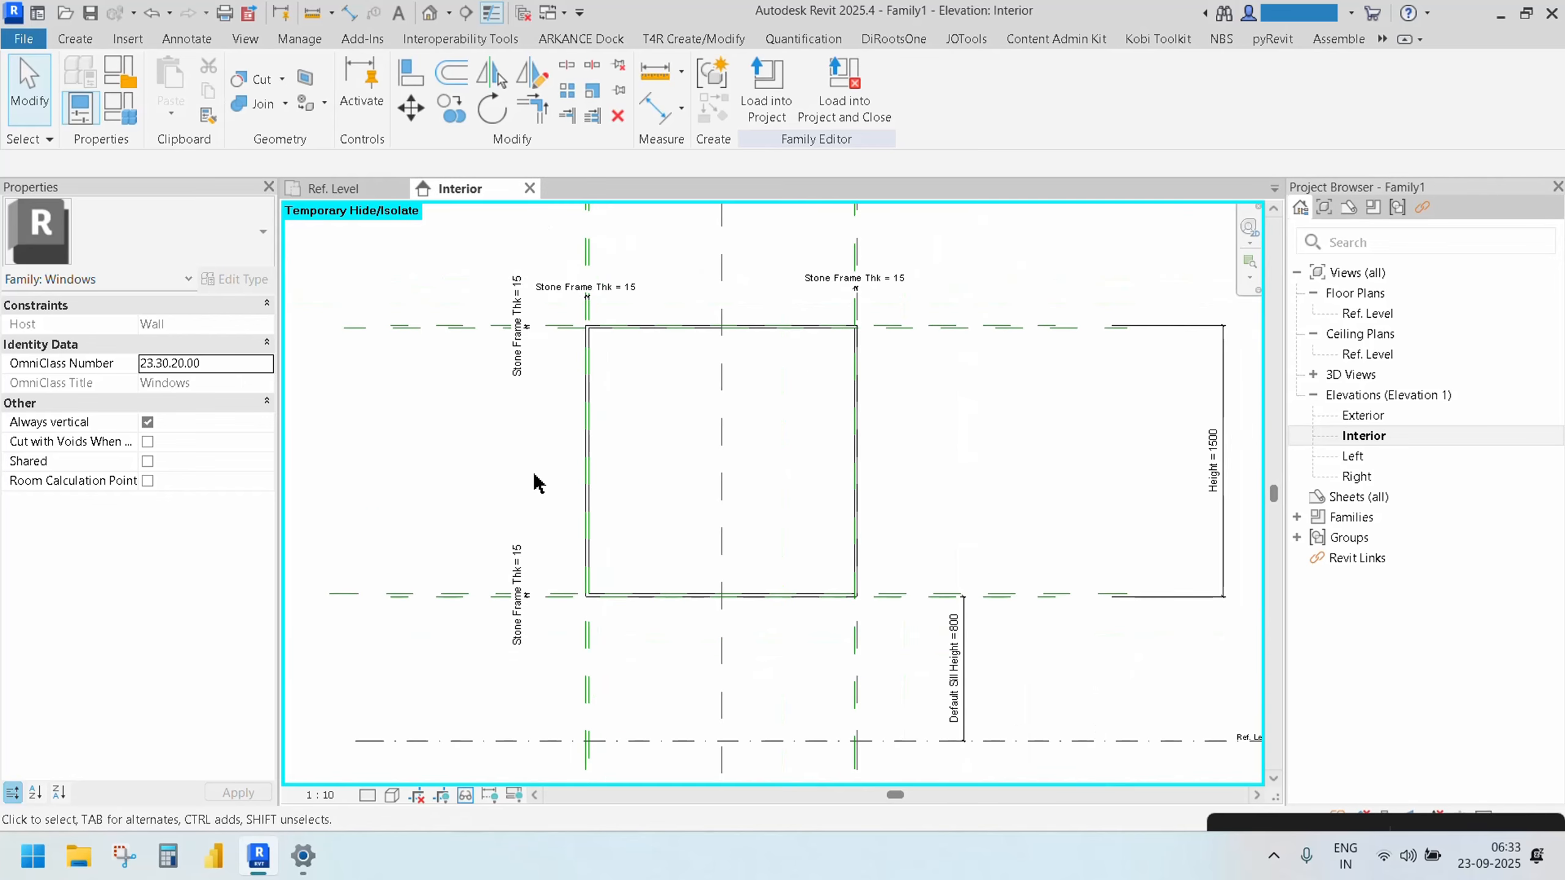
key("r")
key("p")
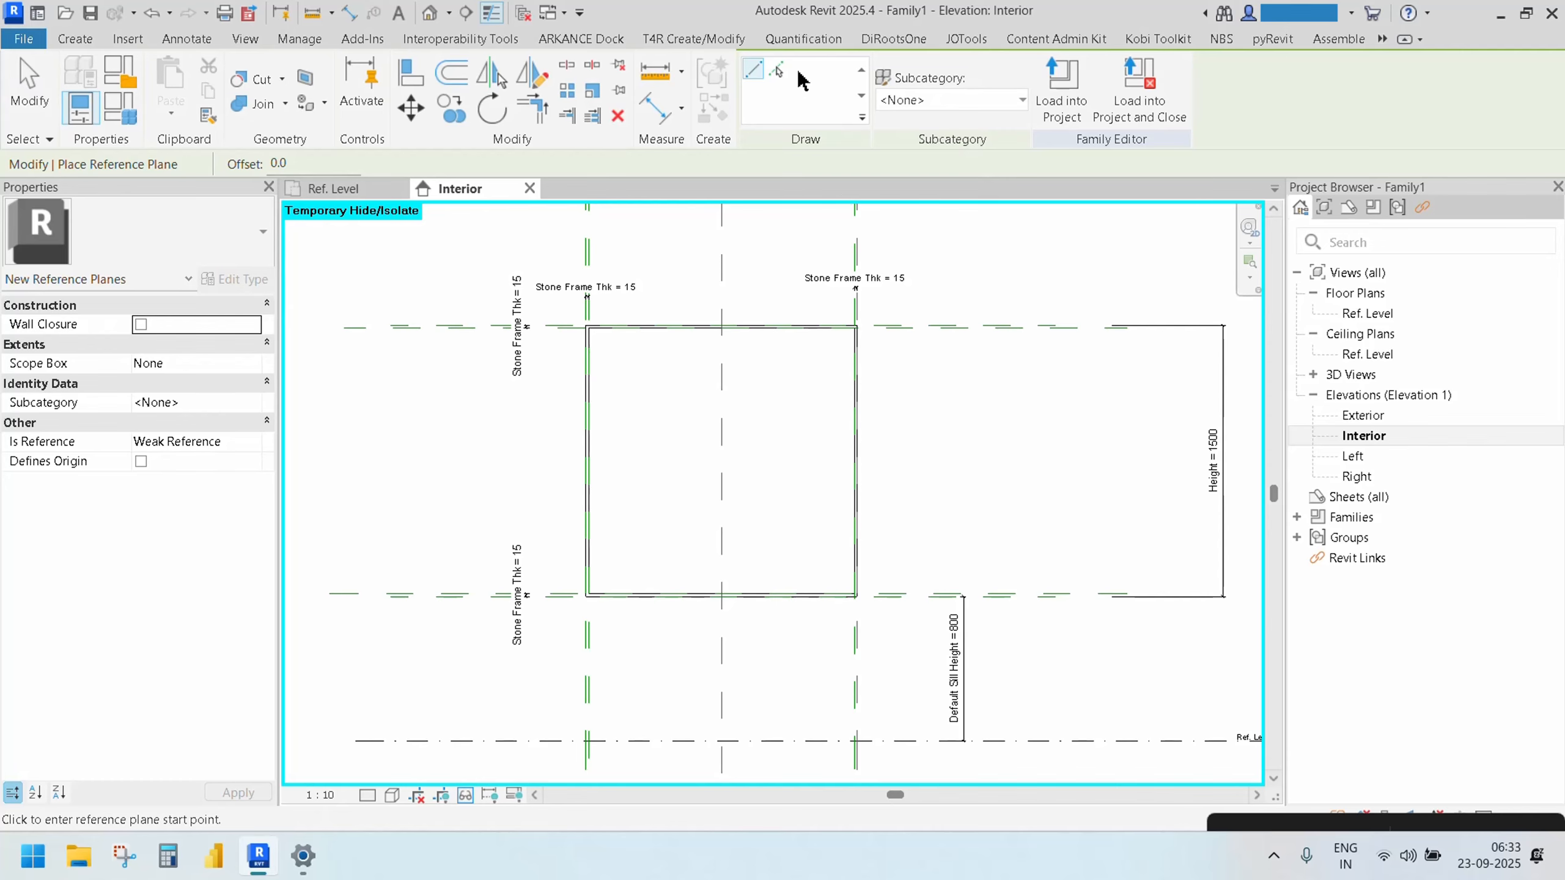
left_click(776, 69)
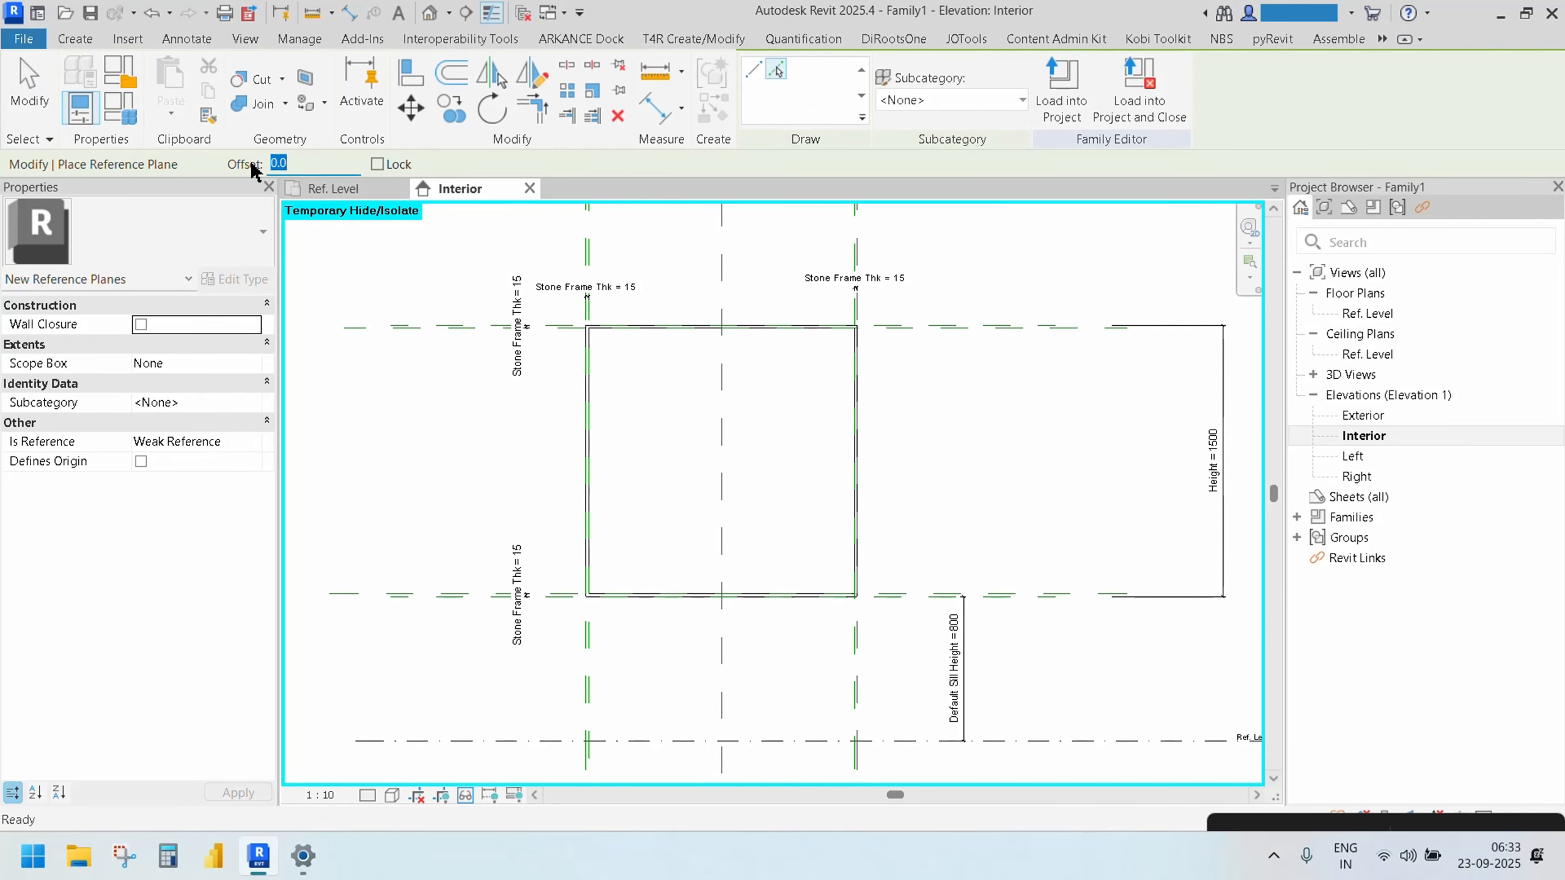
type("8")
scroll(610, 678, "up", 4)
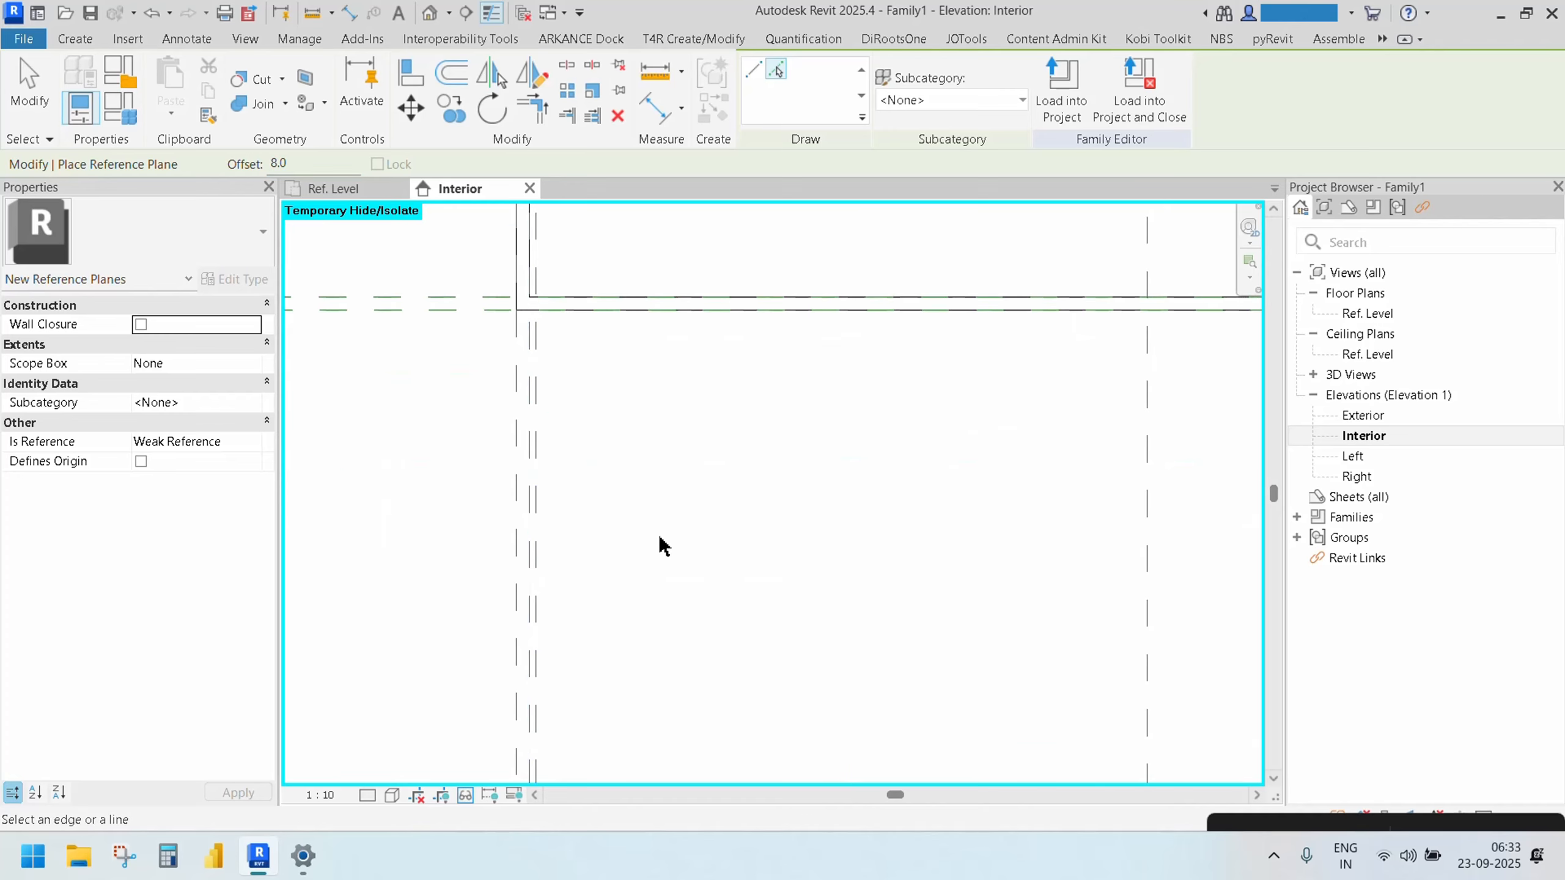
Add reference planes offset 8 mm inward from the stone frame's bottom, right and top inner reference planes
scroll(674, 615, "up", 5)
left_click(489, 547)
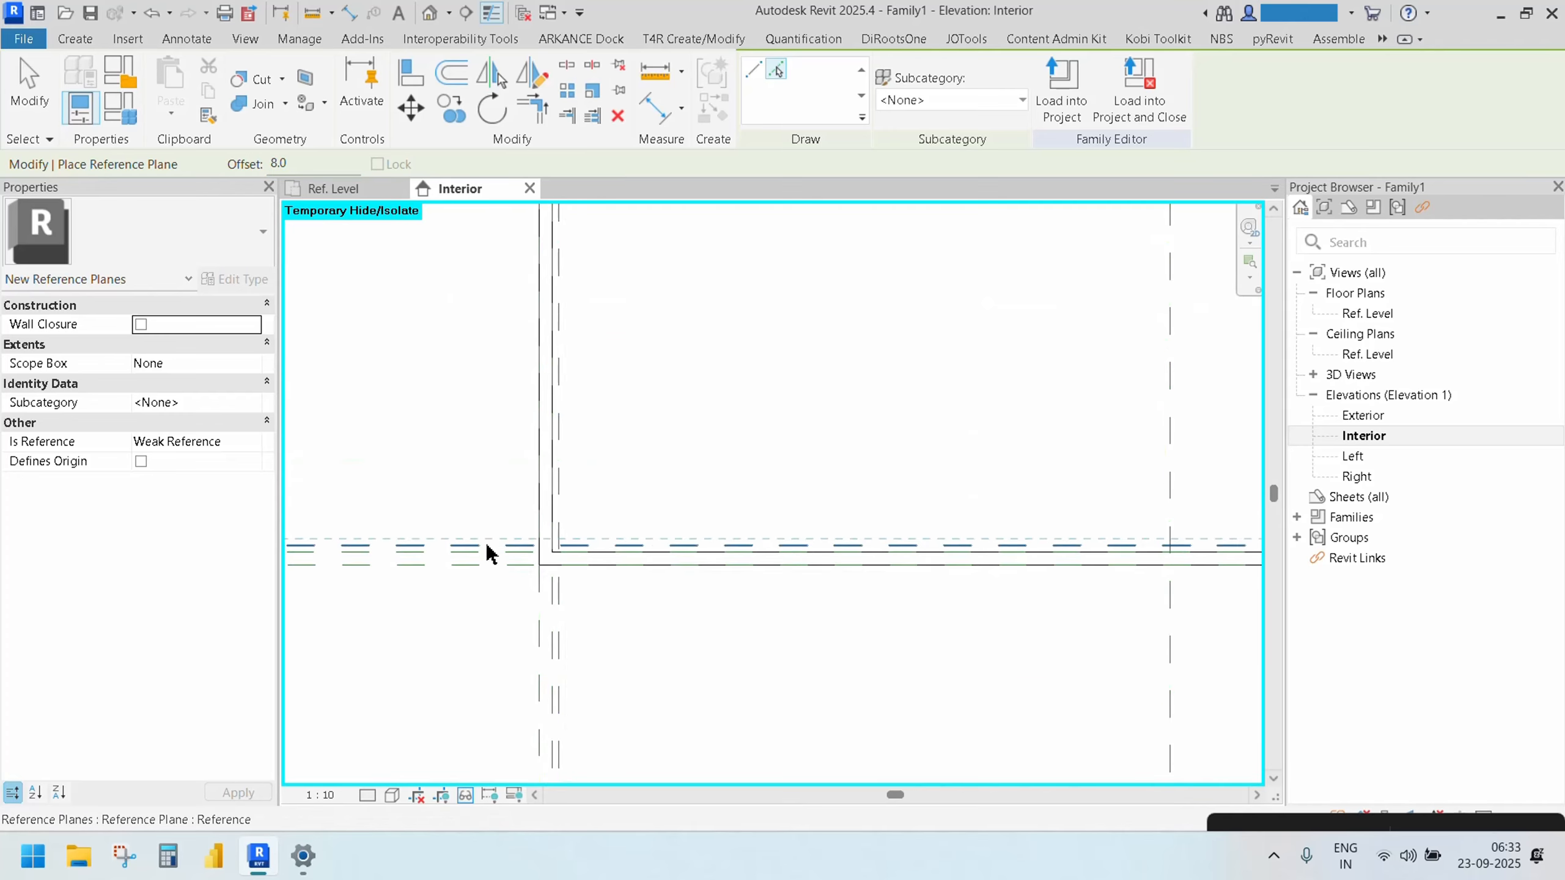
scroll(588, 535, "down", 5)
scroll(821, 573, "up", 5)
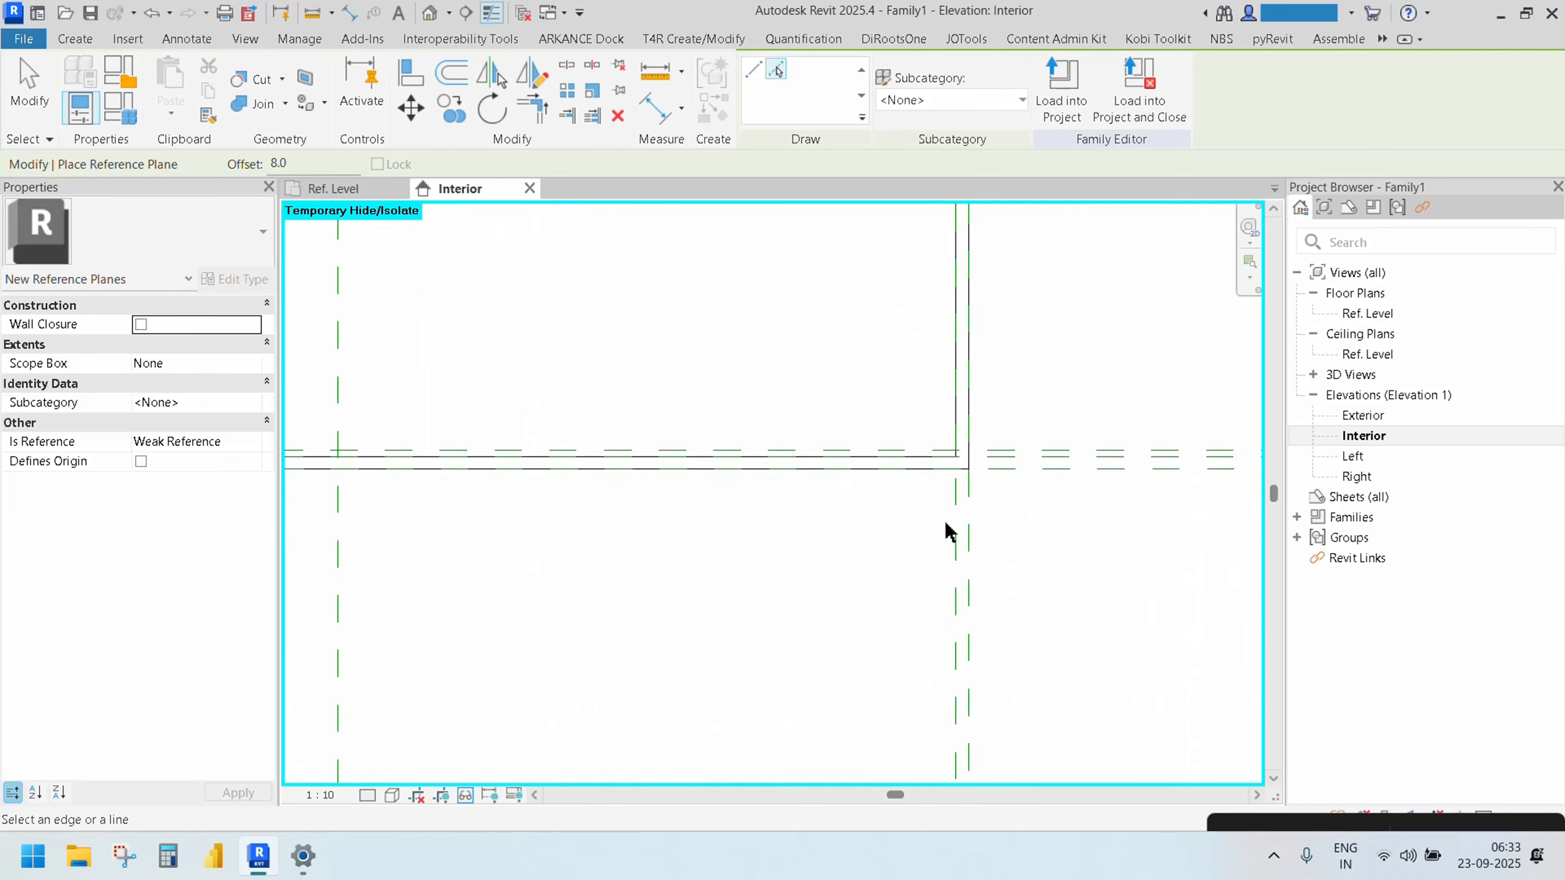
scroll(767, 436, "down", 3)
scroll(884, 444, "up", 5)
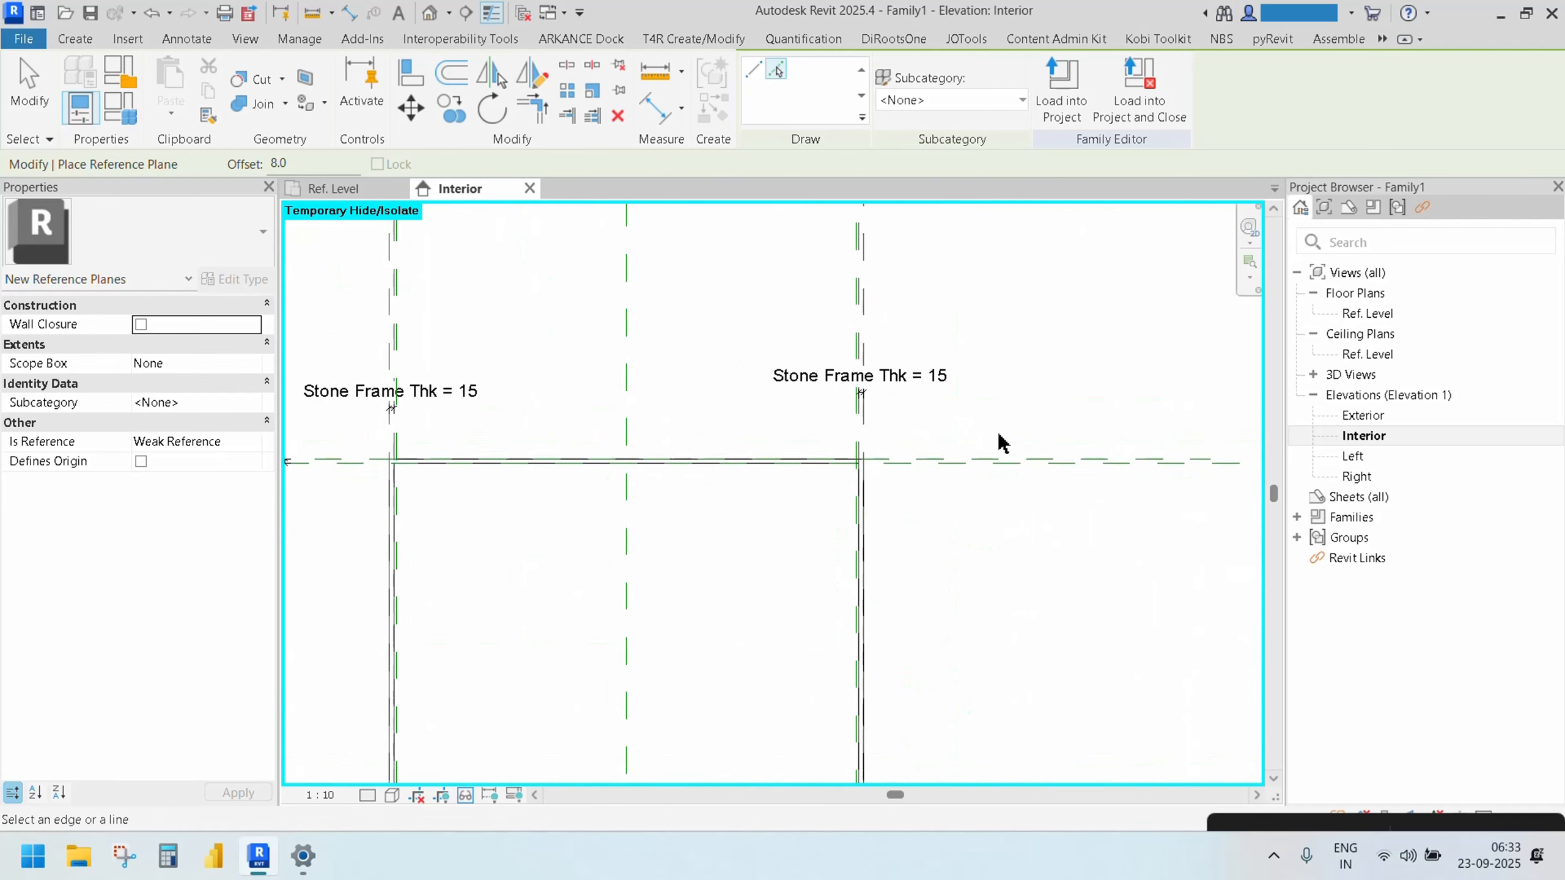
left_click(881, 418)
middle_click_drag(618, 546, 834, 560)
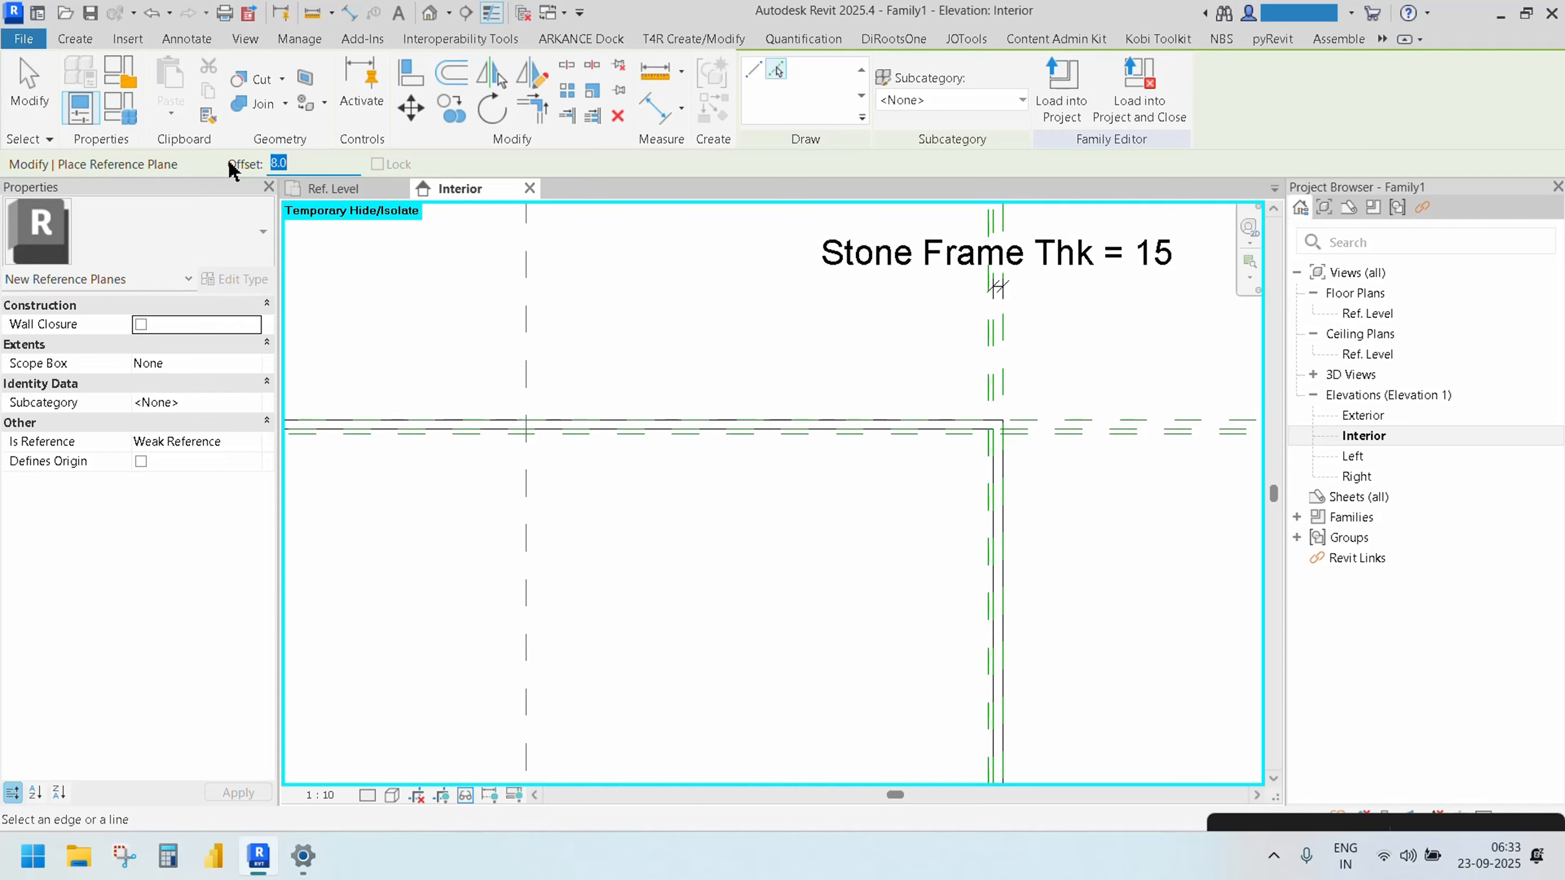
Add reference planes offset 15 mm inward from the 8 mm offset planes along the stone frame's top and left sides
scroll(482, 490, "up", 3)
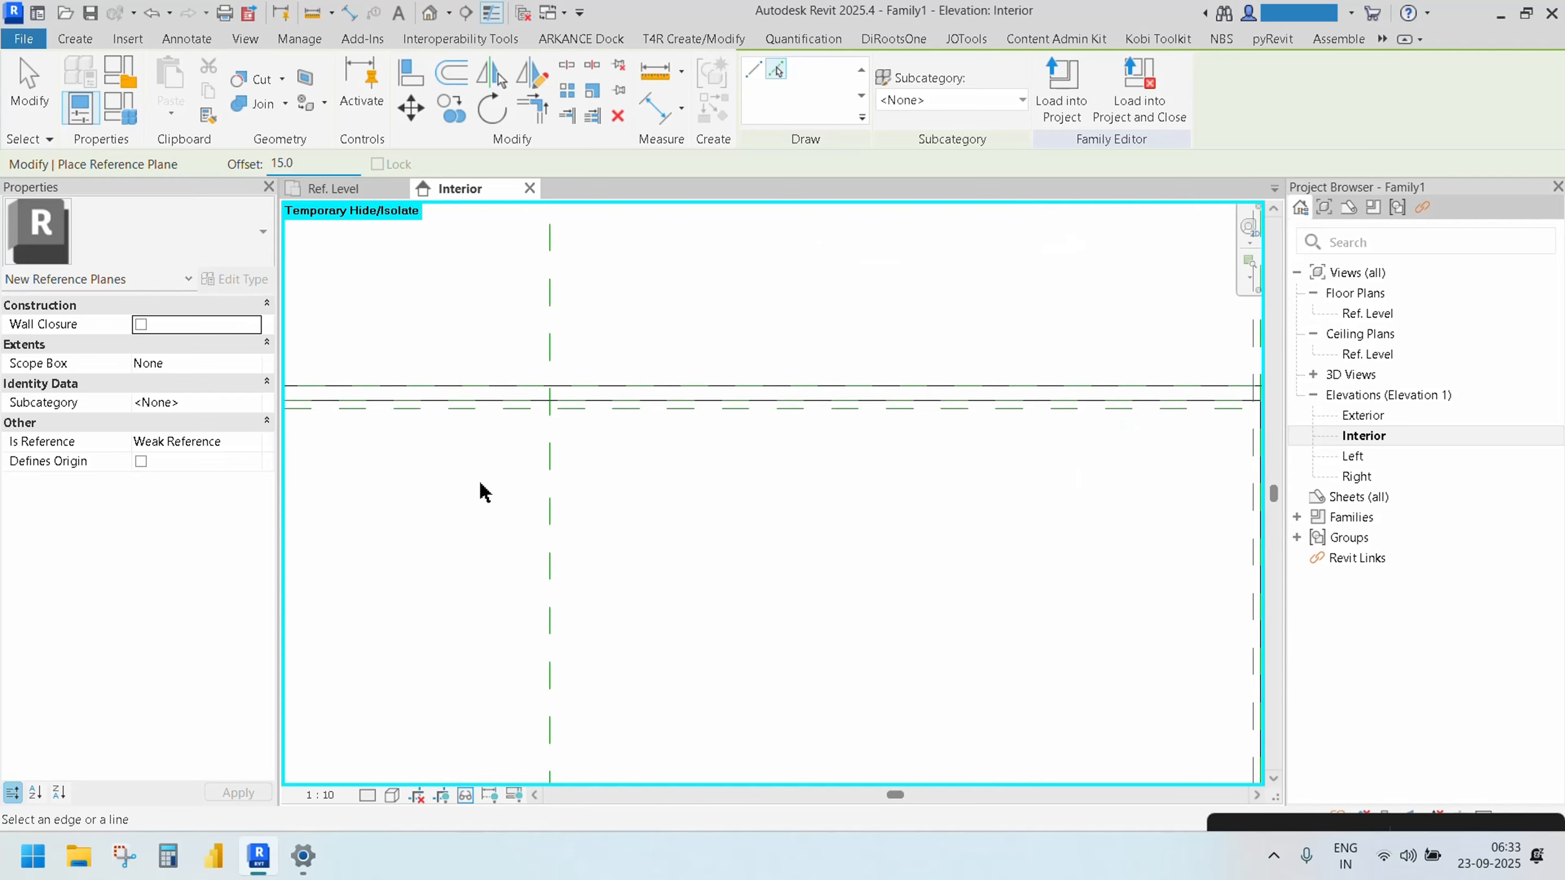
left_click(500, 425)
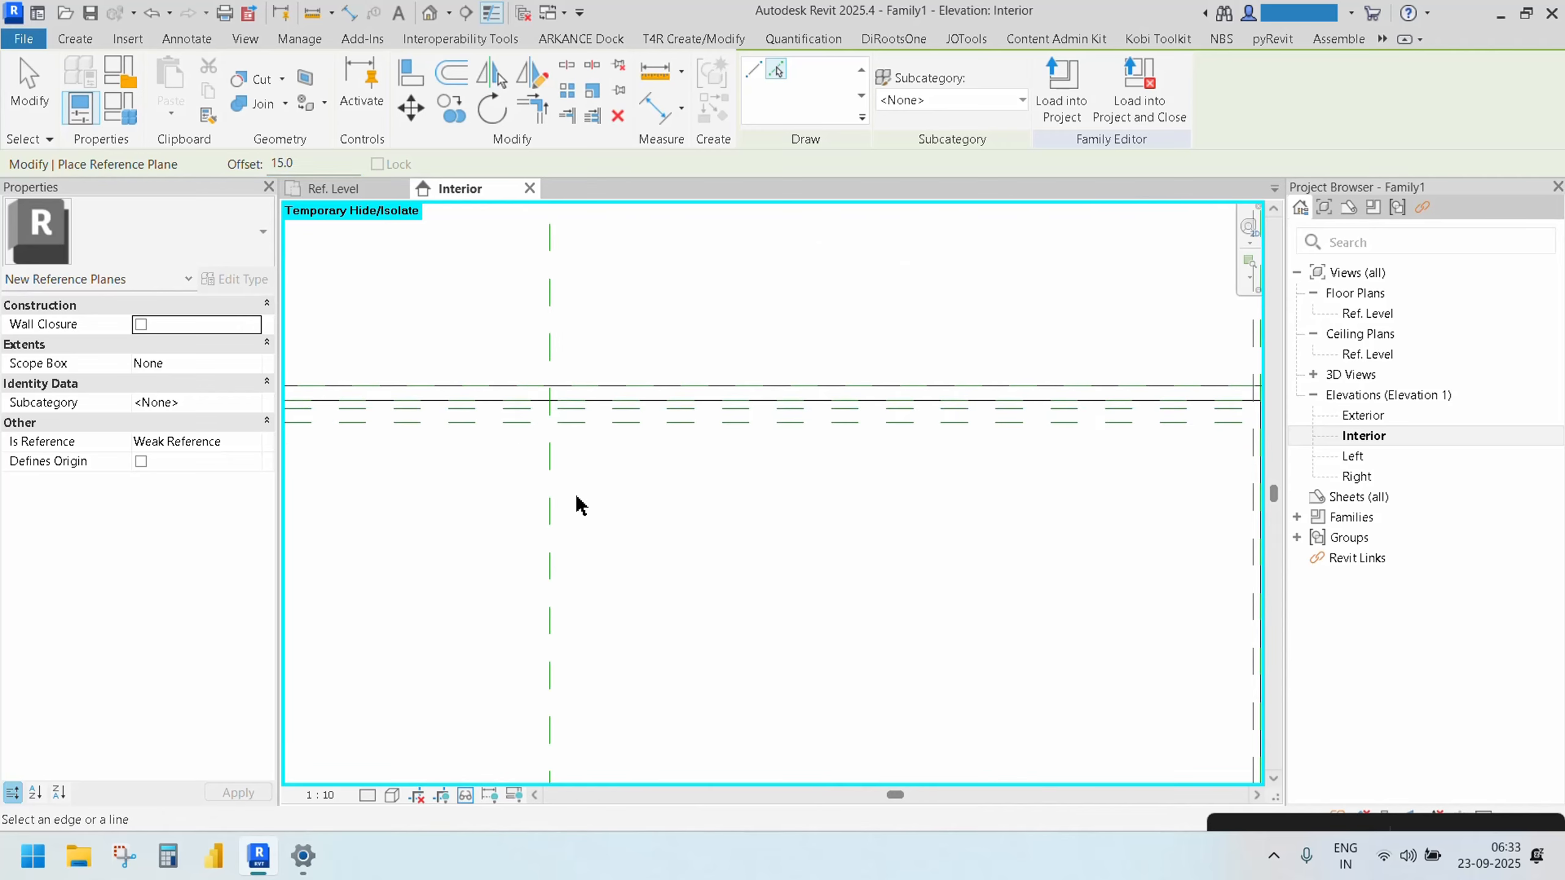
scroll(559, 498, "down", 7)
scroll(421, 609, "down", 1)
middle_click_drag(438, 615, 676, 570)
scroll(563, 474, "up", 1)
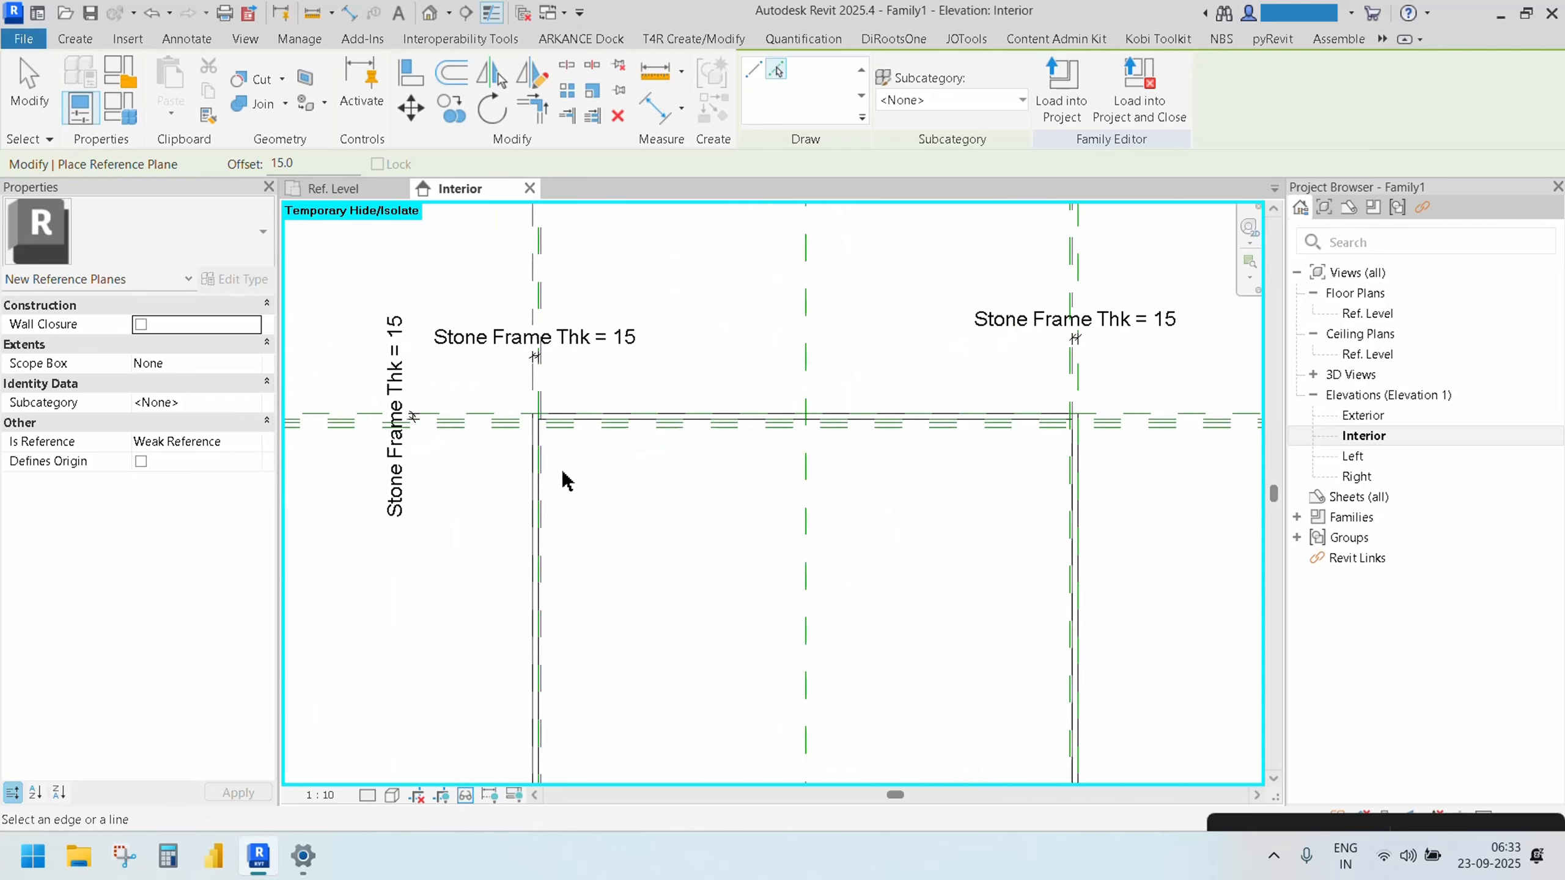
scroll(561, 478, "up", 2)
left_click(535, 454)
scroll(564, 484, "down", 3)
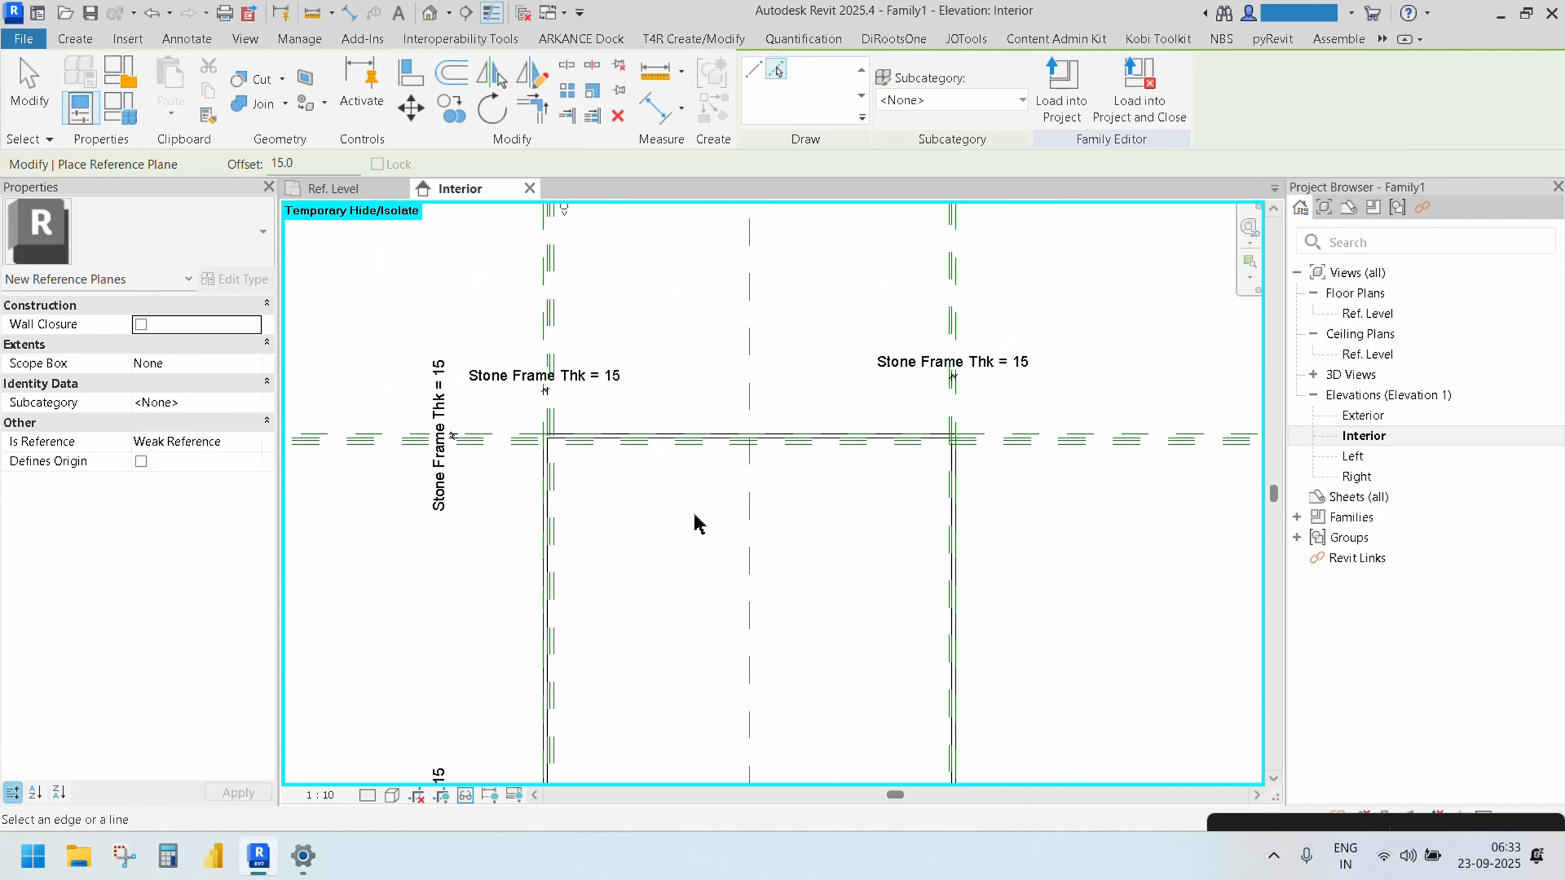
Add reference planes offset 15 mm inward from the 8 mm offset planes along the stone frame's right and bottom sides
scroll(696, 524, "up", 2)
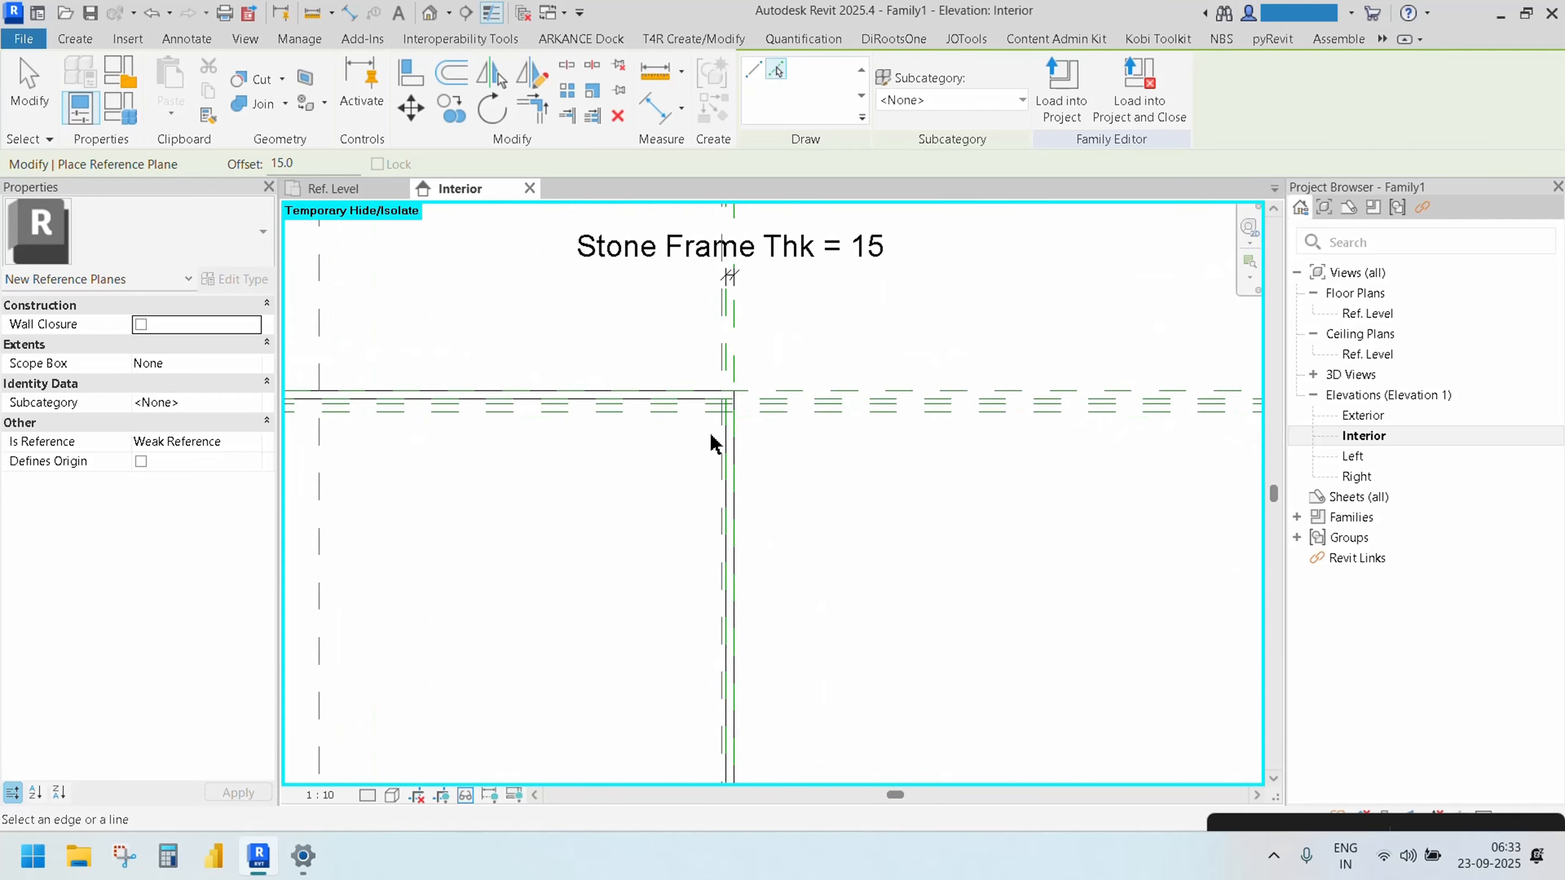
scroll(699, 465, "down", 2)
middle_click_drag(637, 576, 634, 329)
scroll(737, 475, "up", 3)
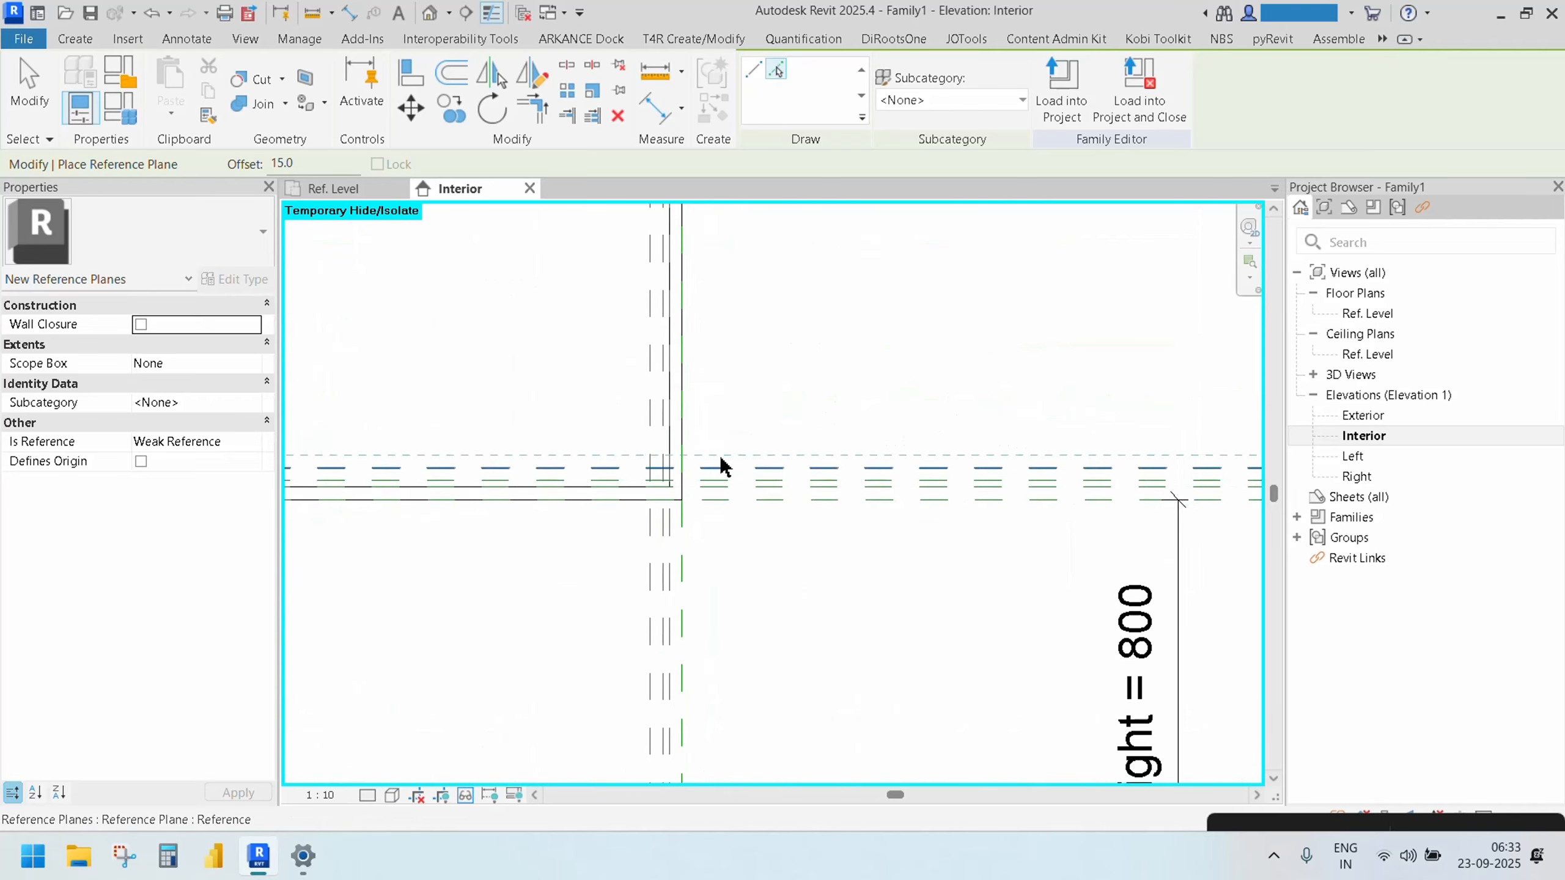
scroll(513, 321, "down", 2)
scroll(629, 486, "down", 2)
scroll(558, 461, "down", 2)
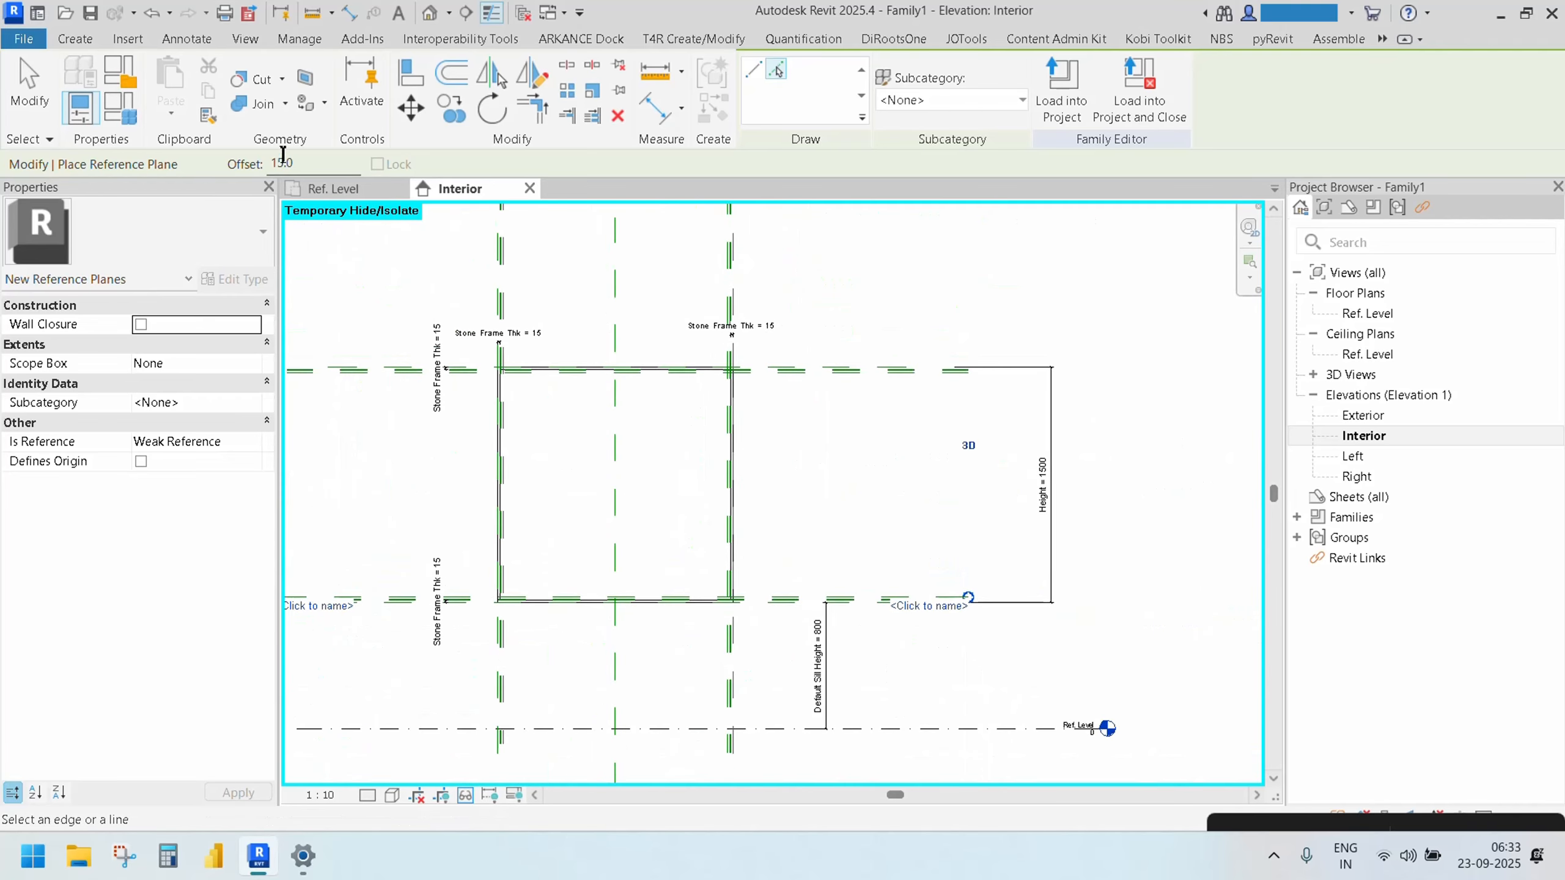
Add a second set of reference planes, offset another 15 mm inward from the innermost left and top planes
scroll(496, 592, "up", 4)
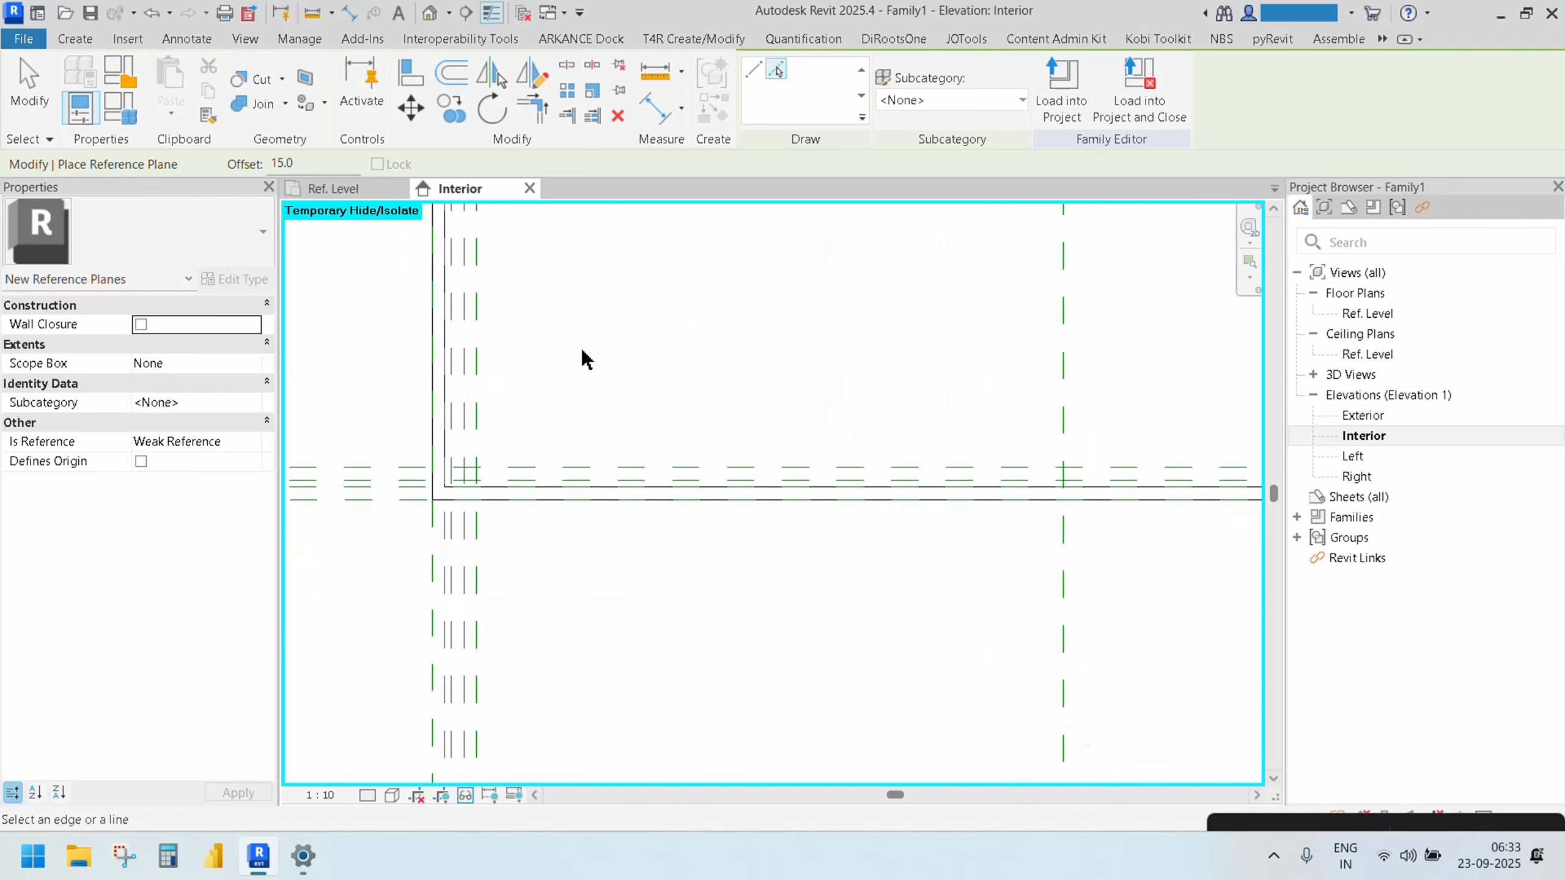
middle_click_drag(583, 356, 559, 762)
scroll(546, 514, "down", 3)
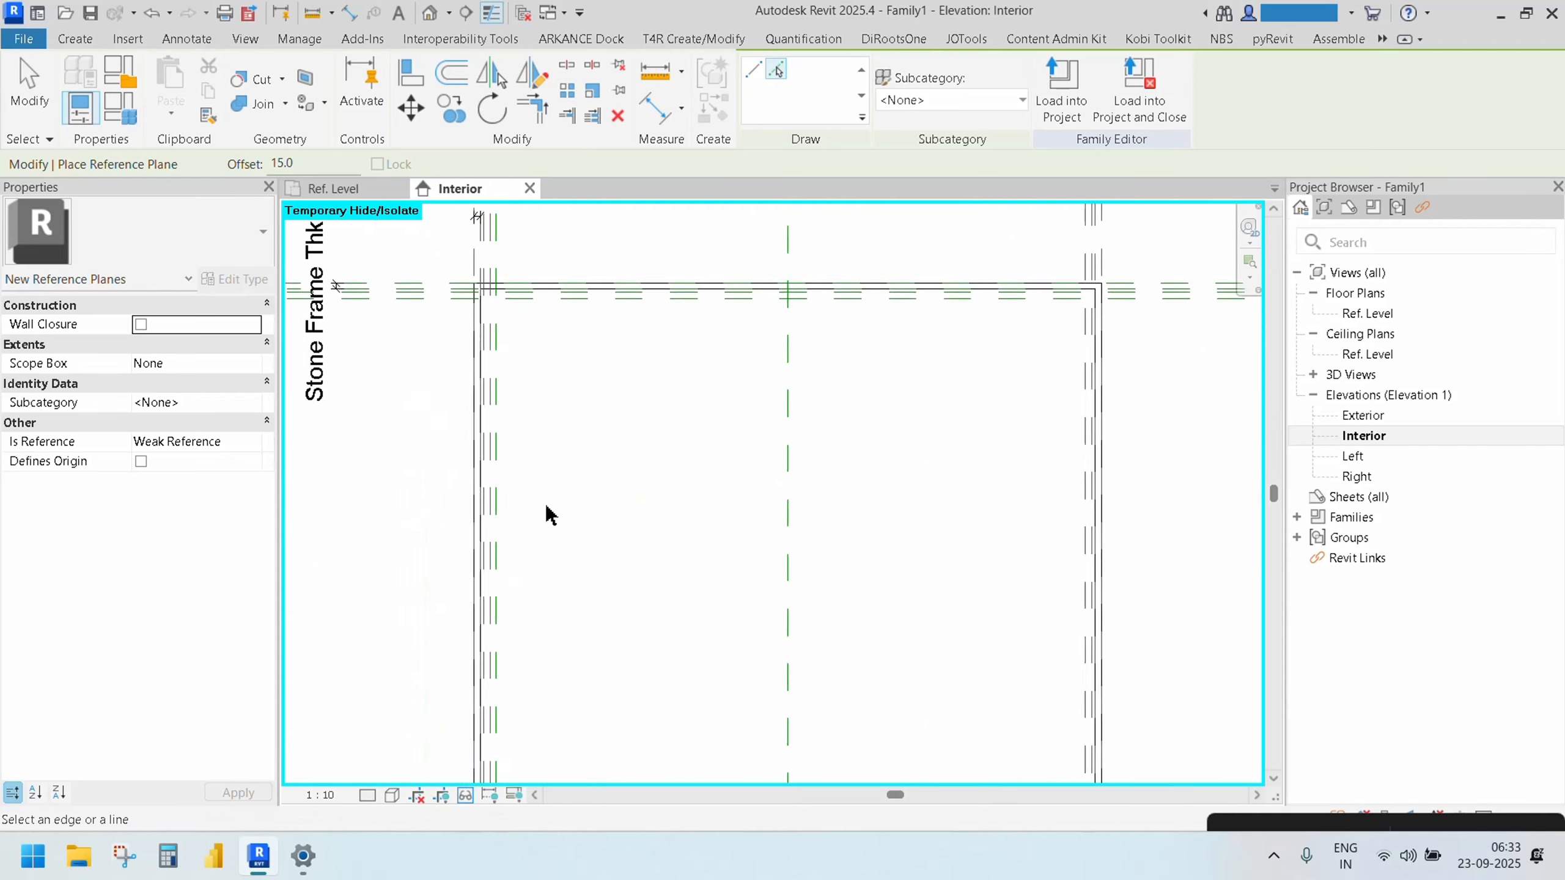
scroll(468, 493, "up", 3)
left_click(469, 412)
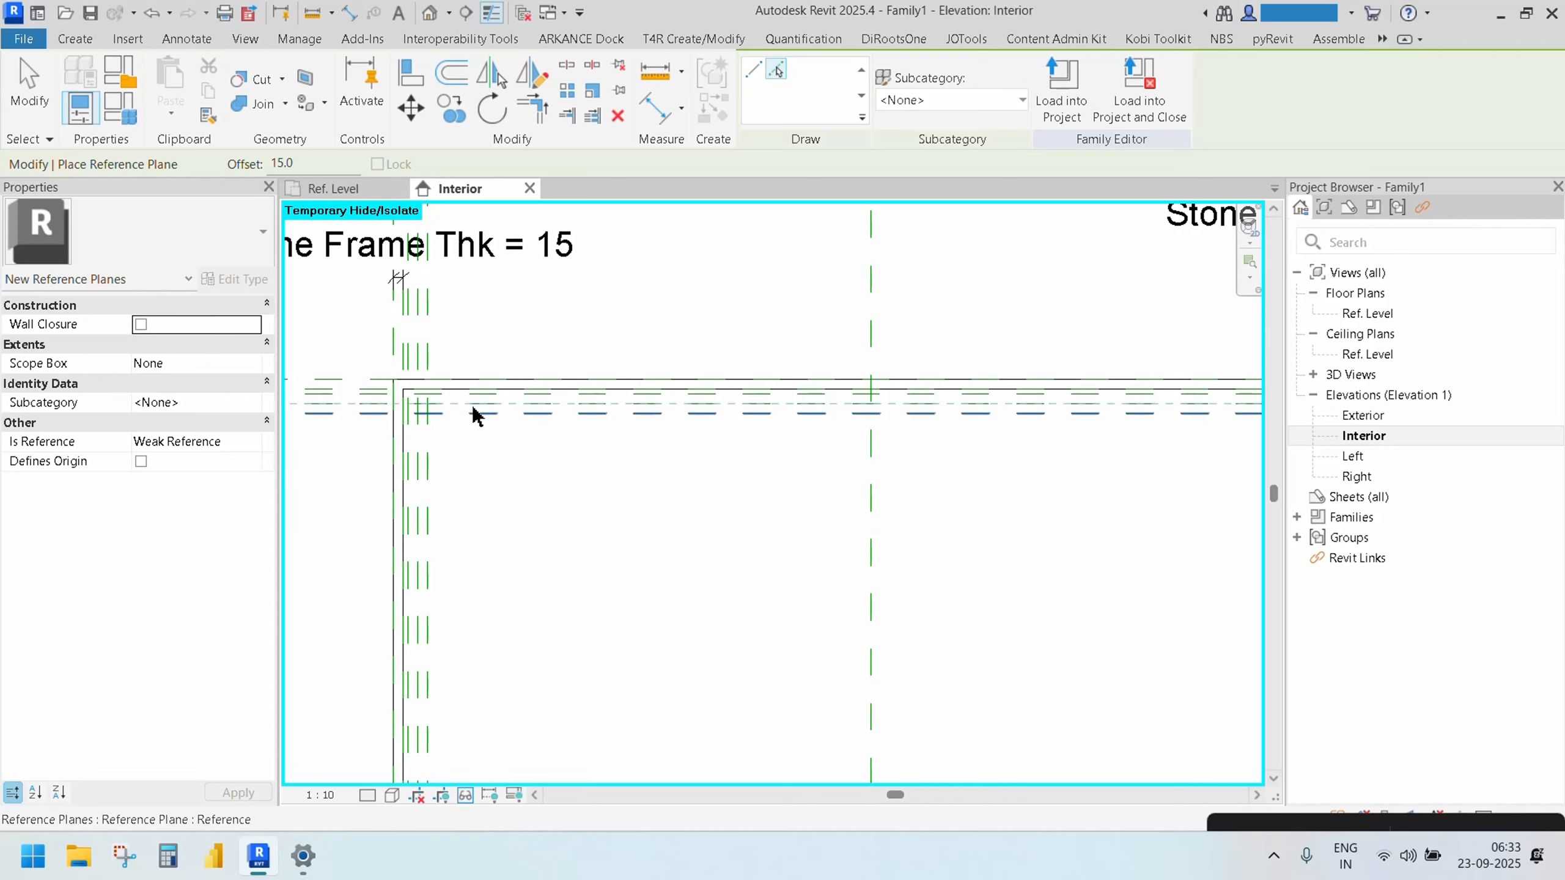
Add reference planes offset another 15 mm inward from the innermost right and bottom planes, and end the placement
middle_click_drag(779, 635, 405, 634)
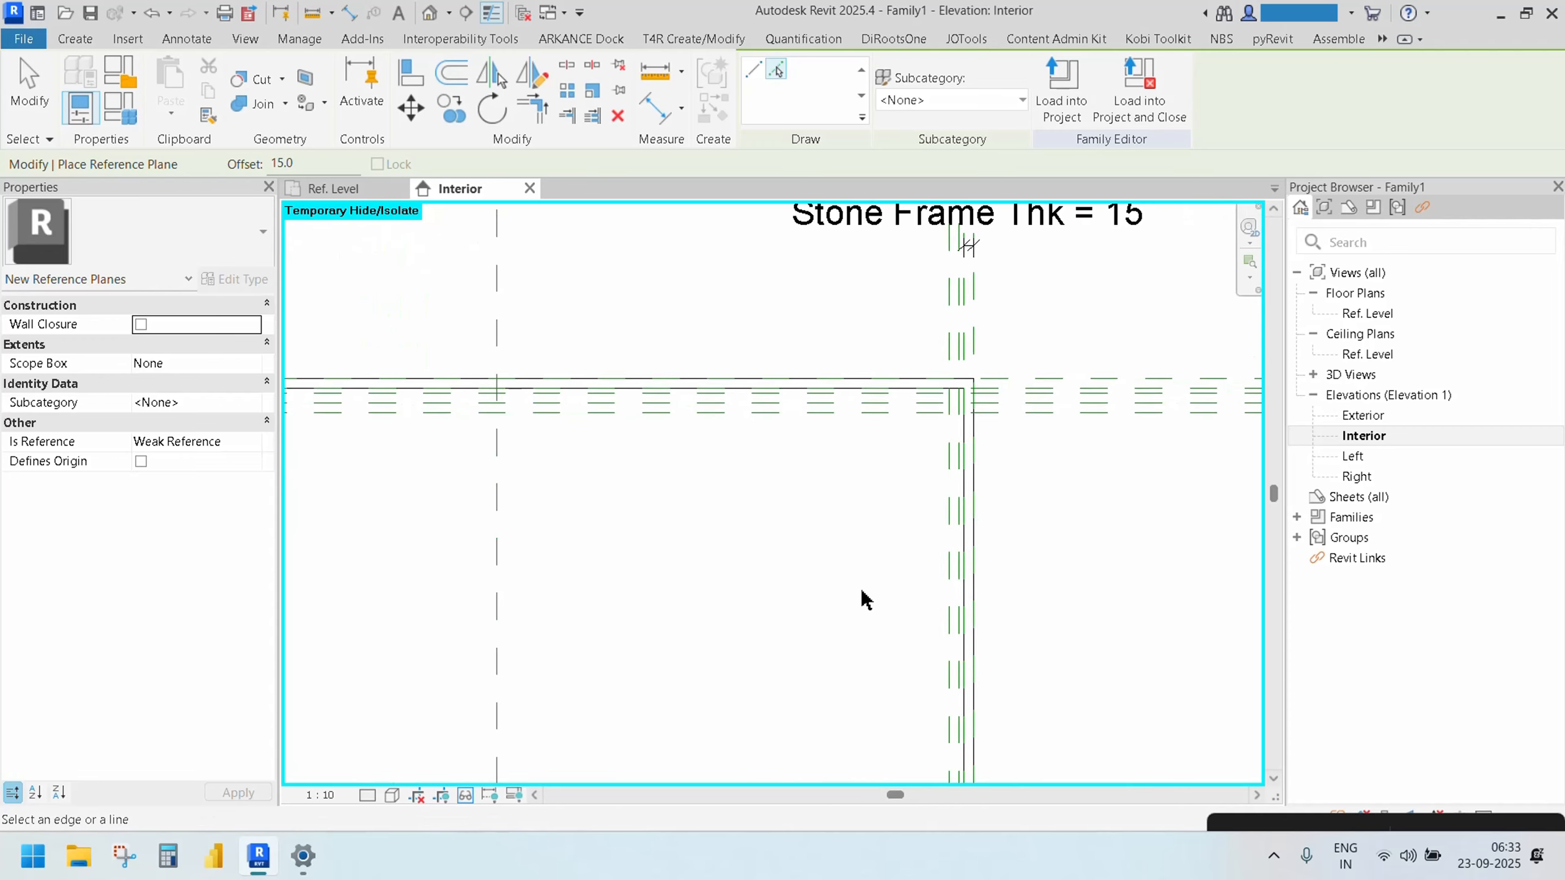
left_click(946, 541)
middle_click_drag(859, 715, 678, 419)
middle_click_drag(649, 697, 618, 437)
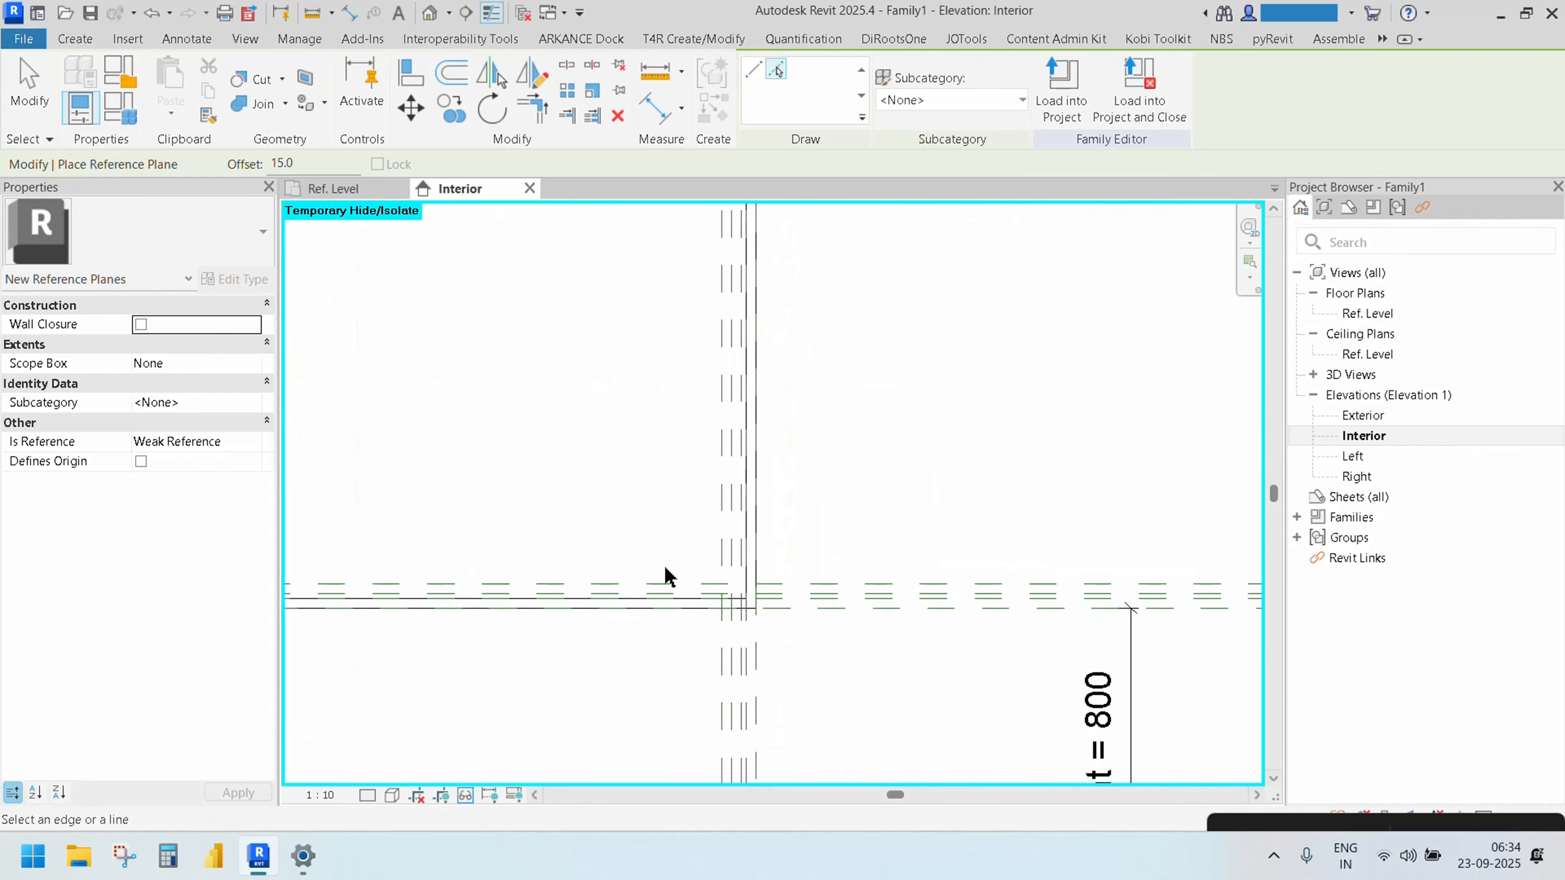
left_click(875, 588)
scroll(737, 461, "down", 4)
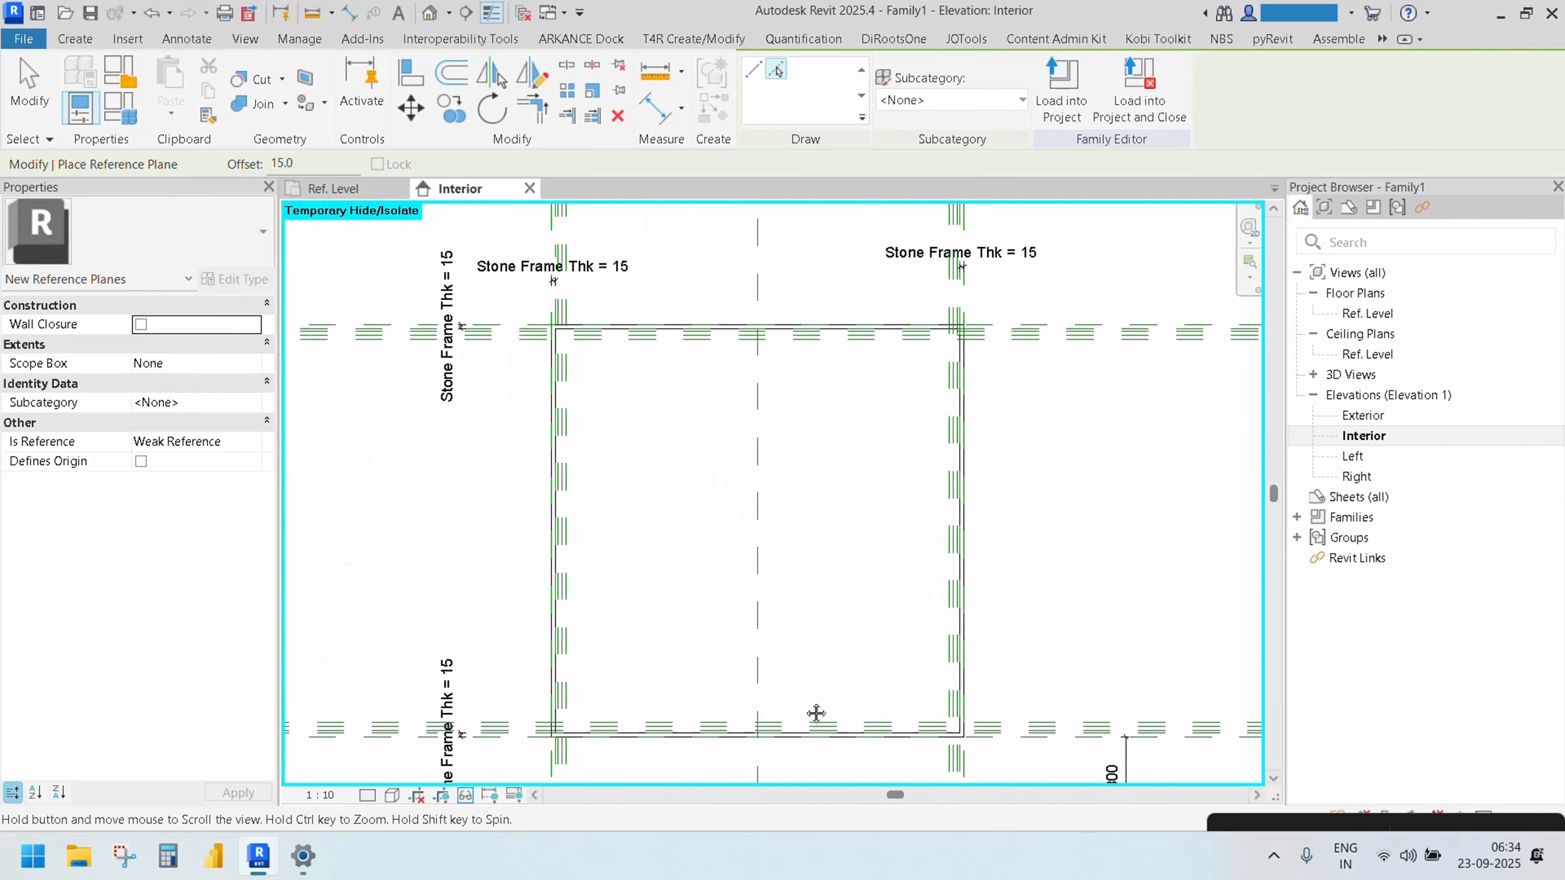
middle_click_drag(814, 717, 797, 683)
key("Escape")
key("Escape")
Place a continuous aligned dimension across the stone frame's left inner plane and the first two planes inside it
scroll(518, 591, "up", 5)
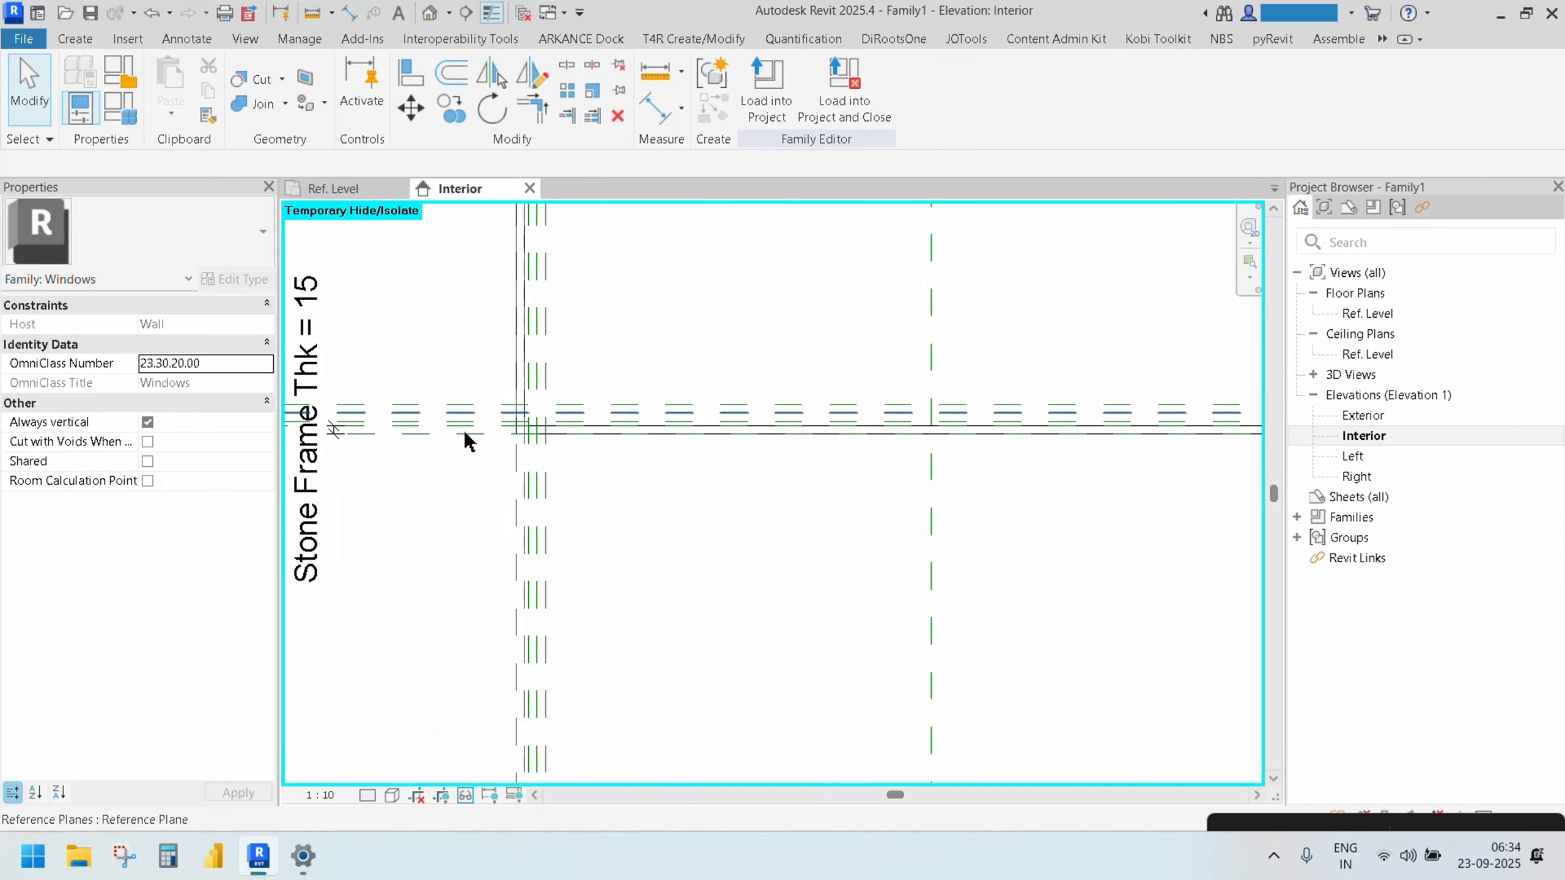
scroll(676, 543, "down", 3)
middle_click_drag(674, 559, 610, 684)
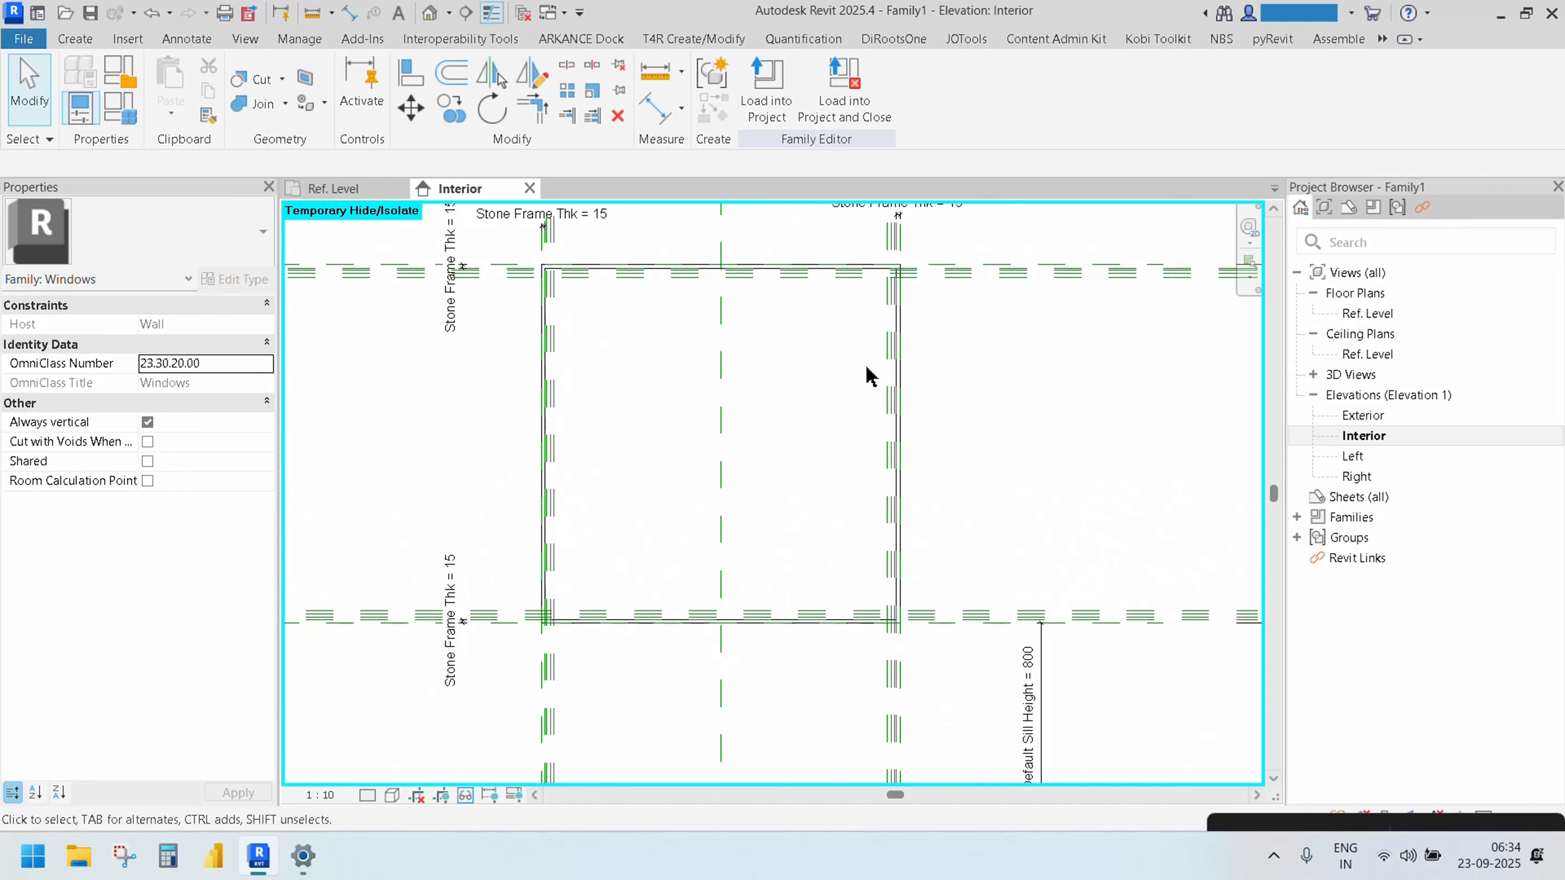
middle_click_drag(835, 413, 769, 511)
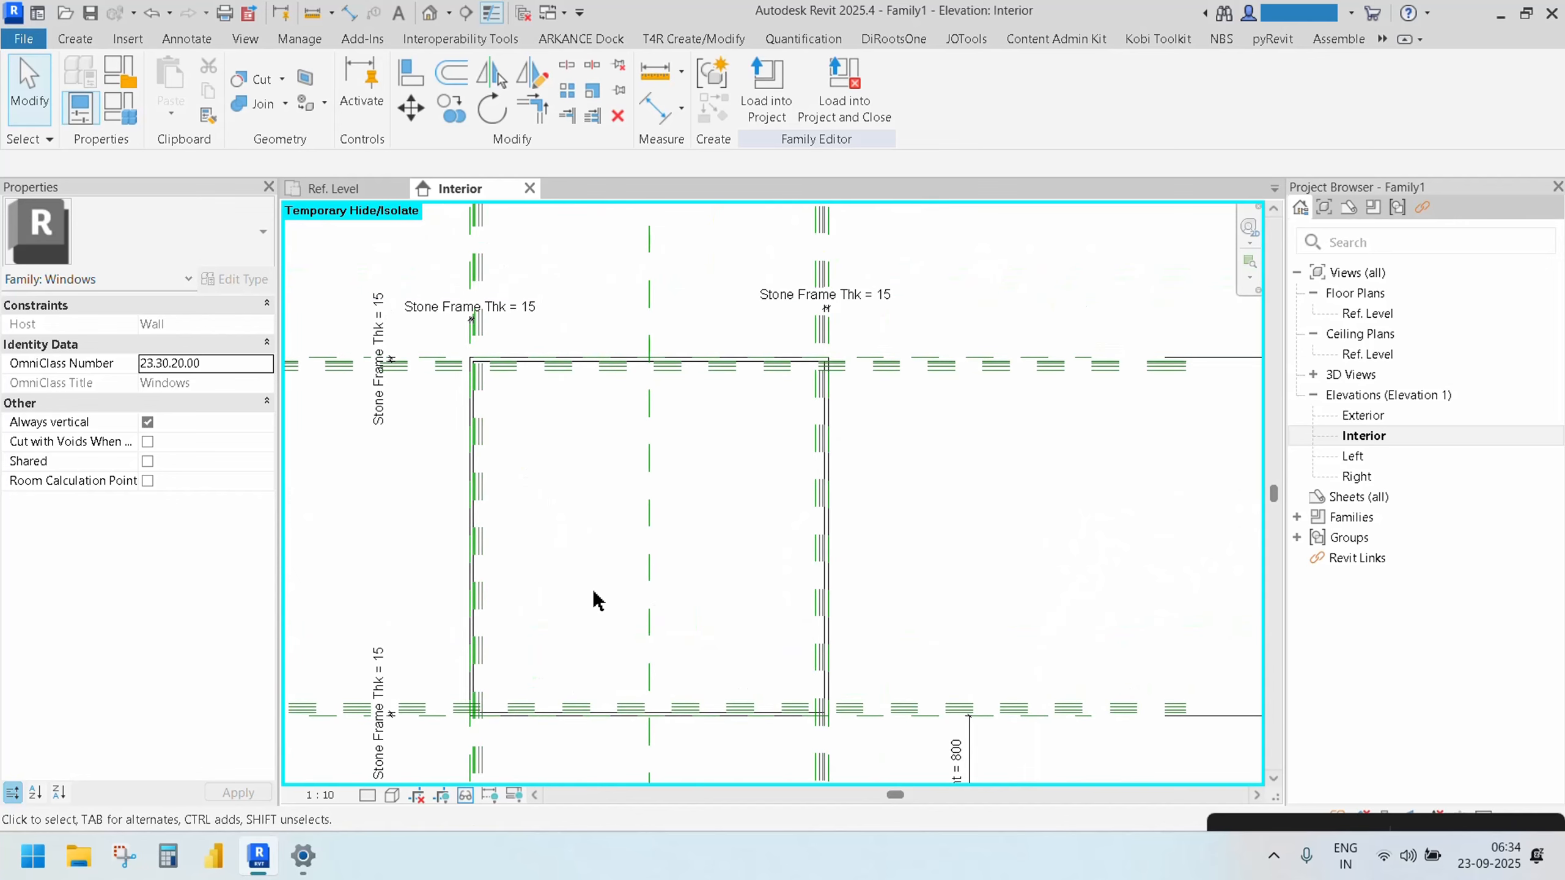
scroll(694, 642, "down", 2)
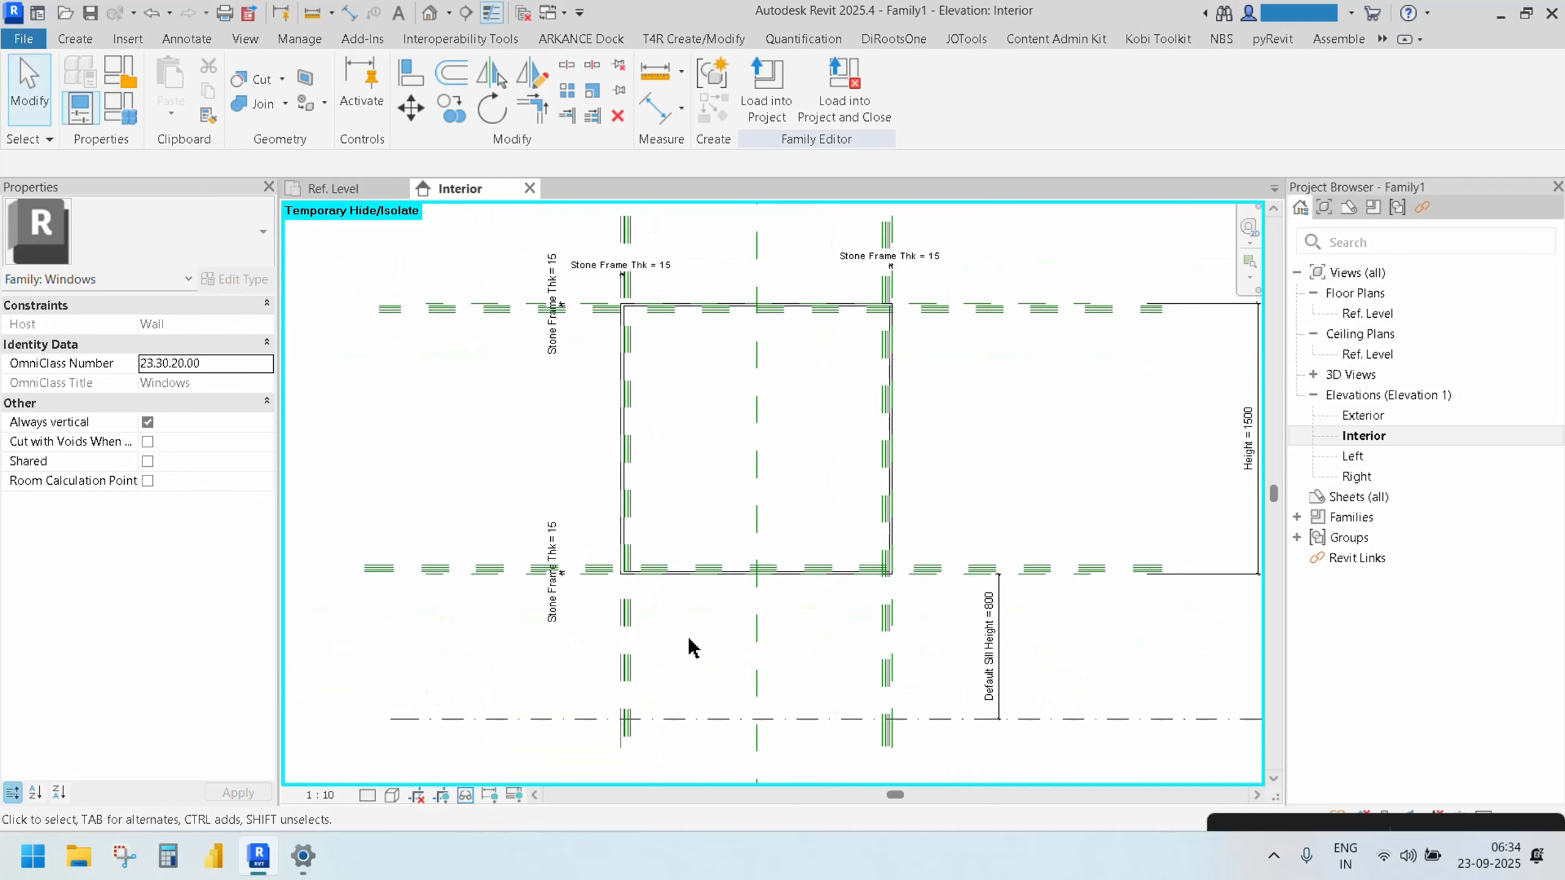
scroll(662, 672, "up", 6)
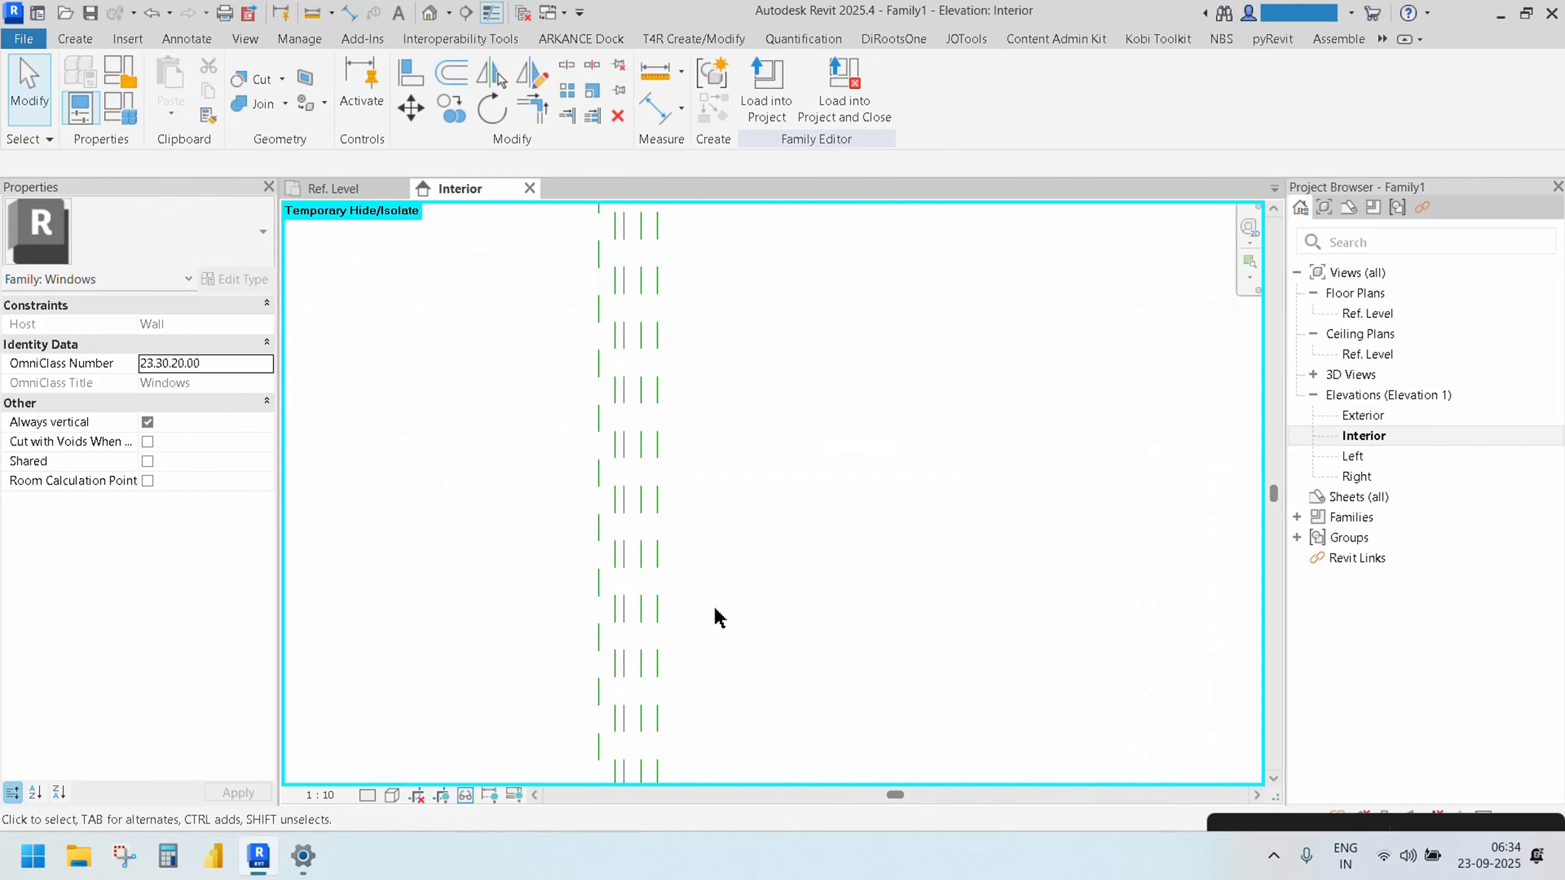
key("d")
key("i")
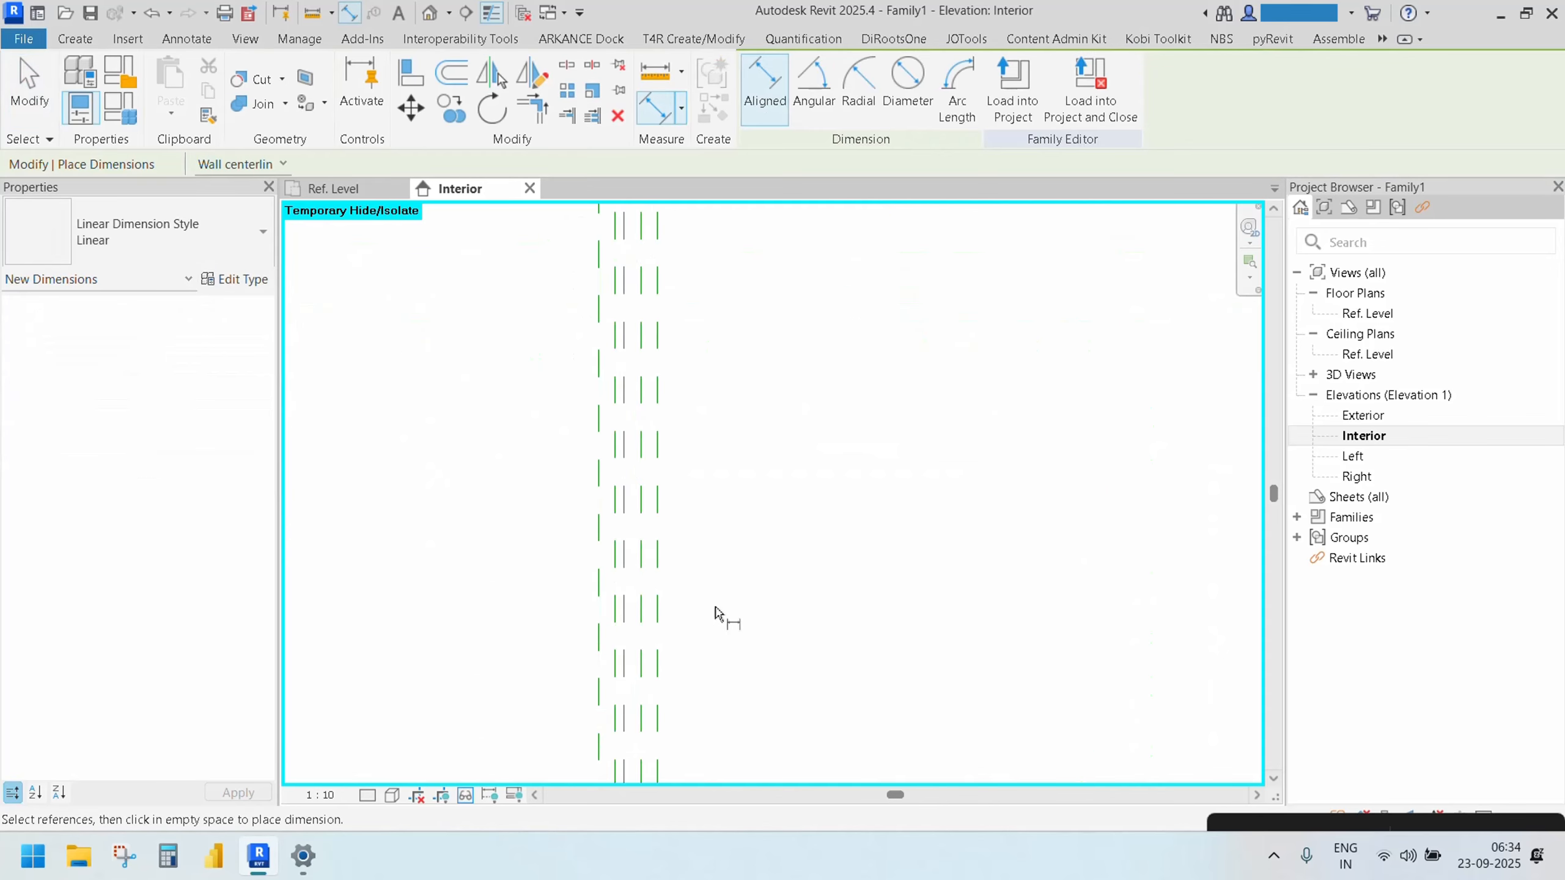
scroll(620, 562, "up", 2)
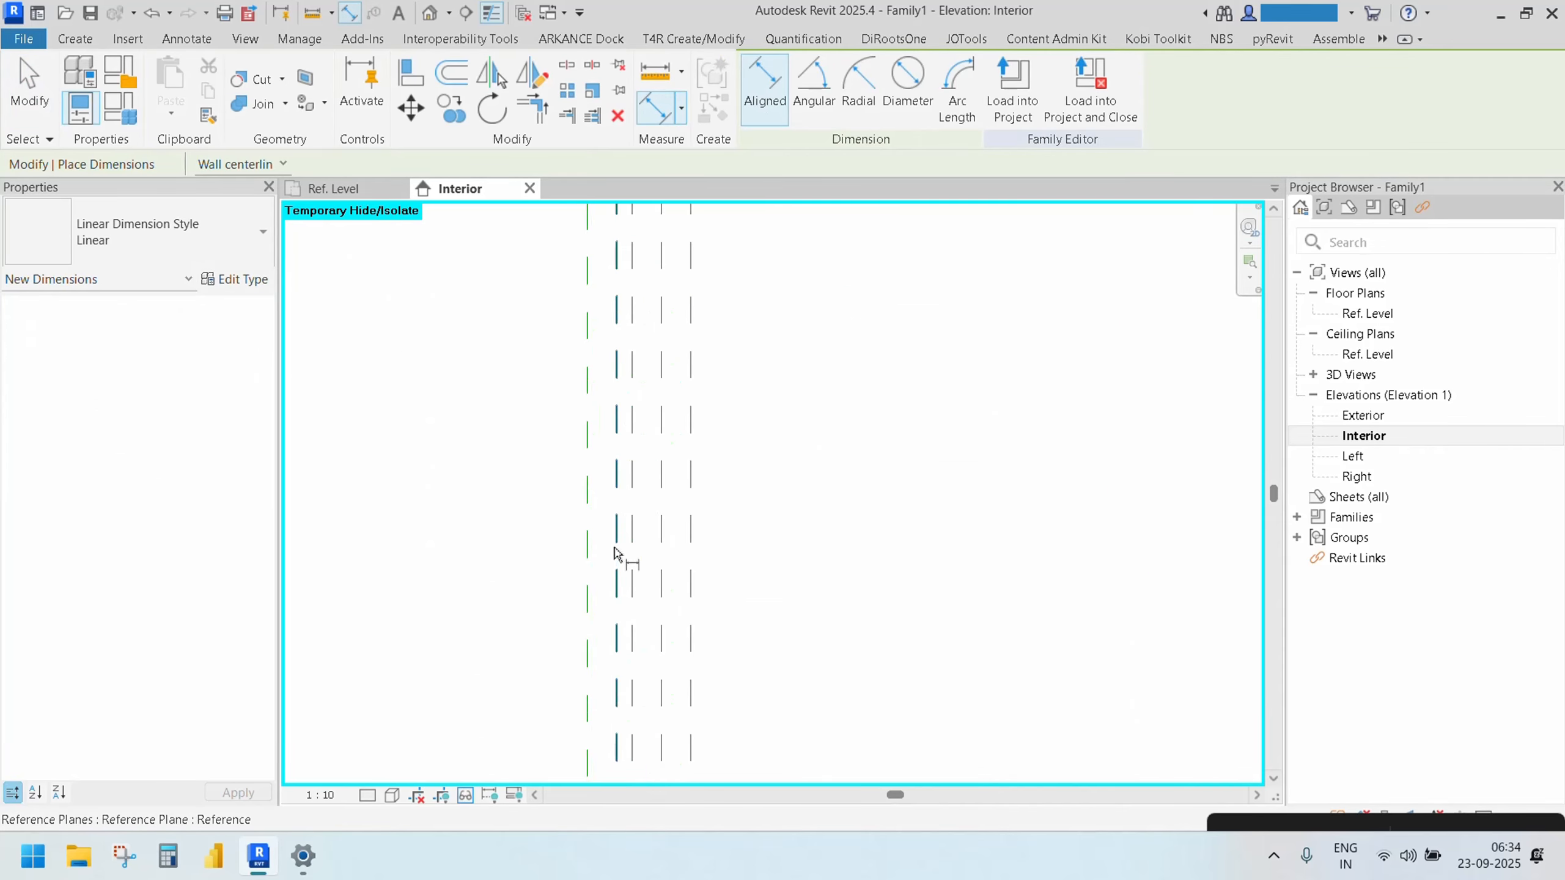
left_click(616, 539)
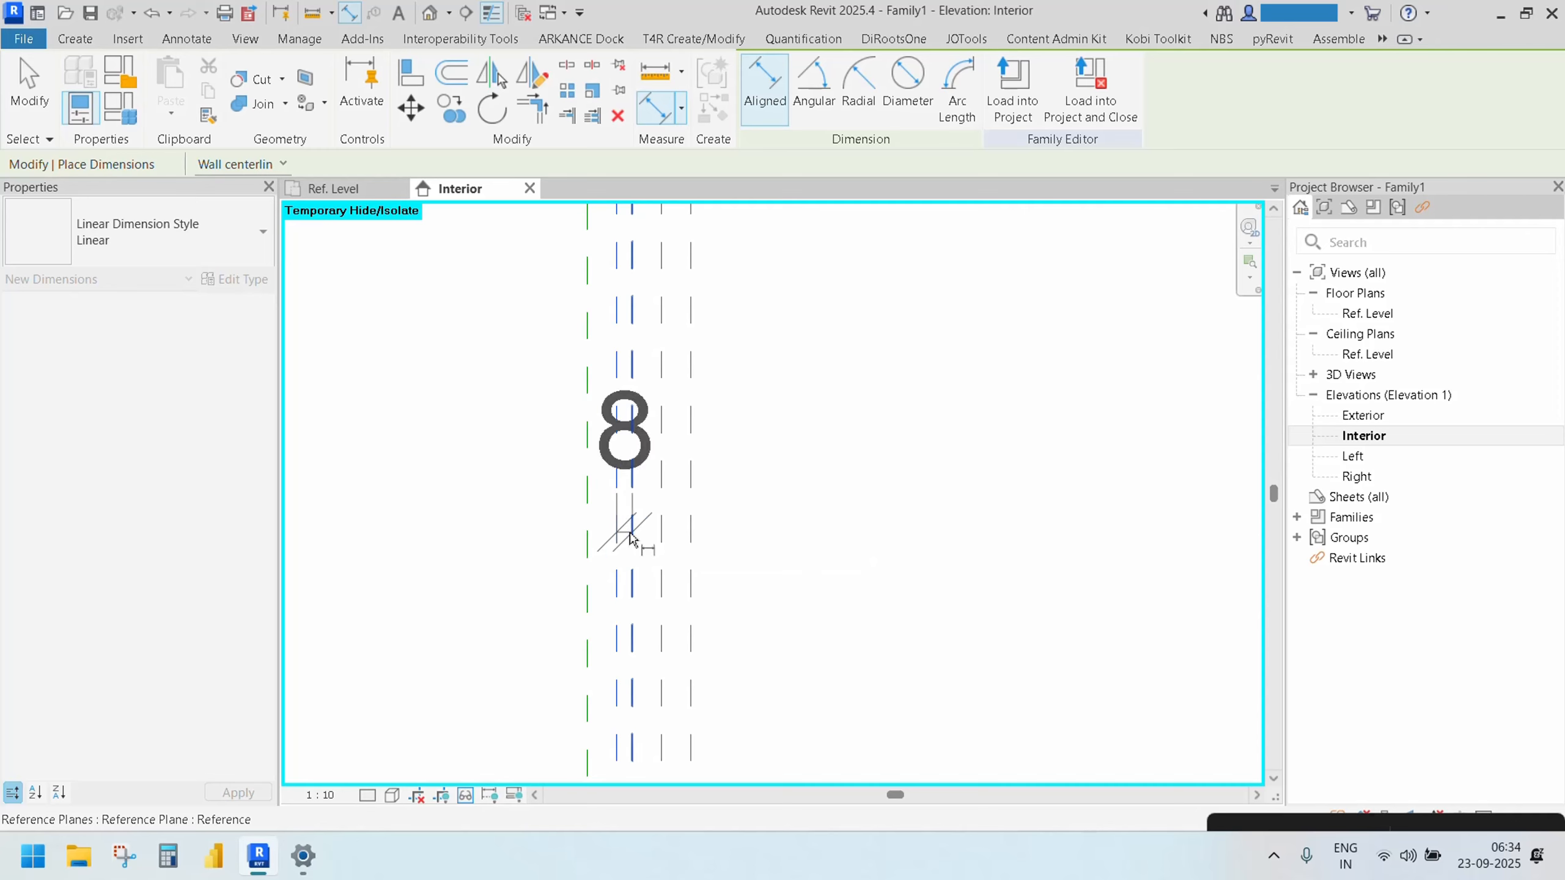
left_click(664, 547)
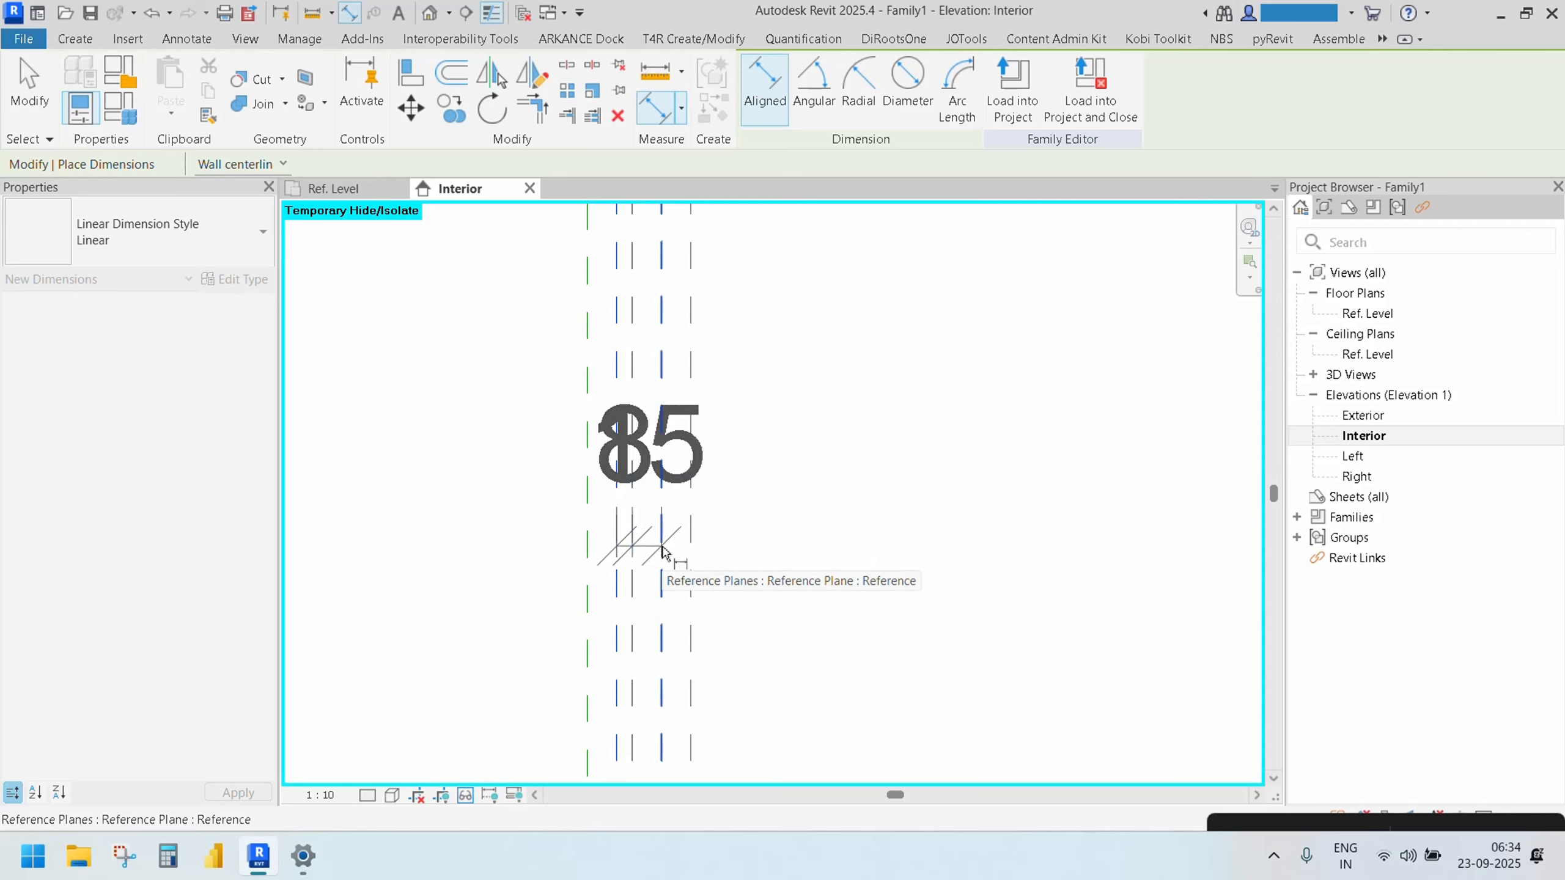
left_click(796, 543)
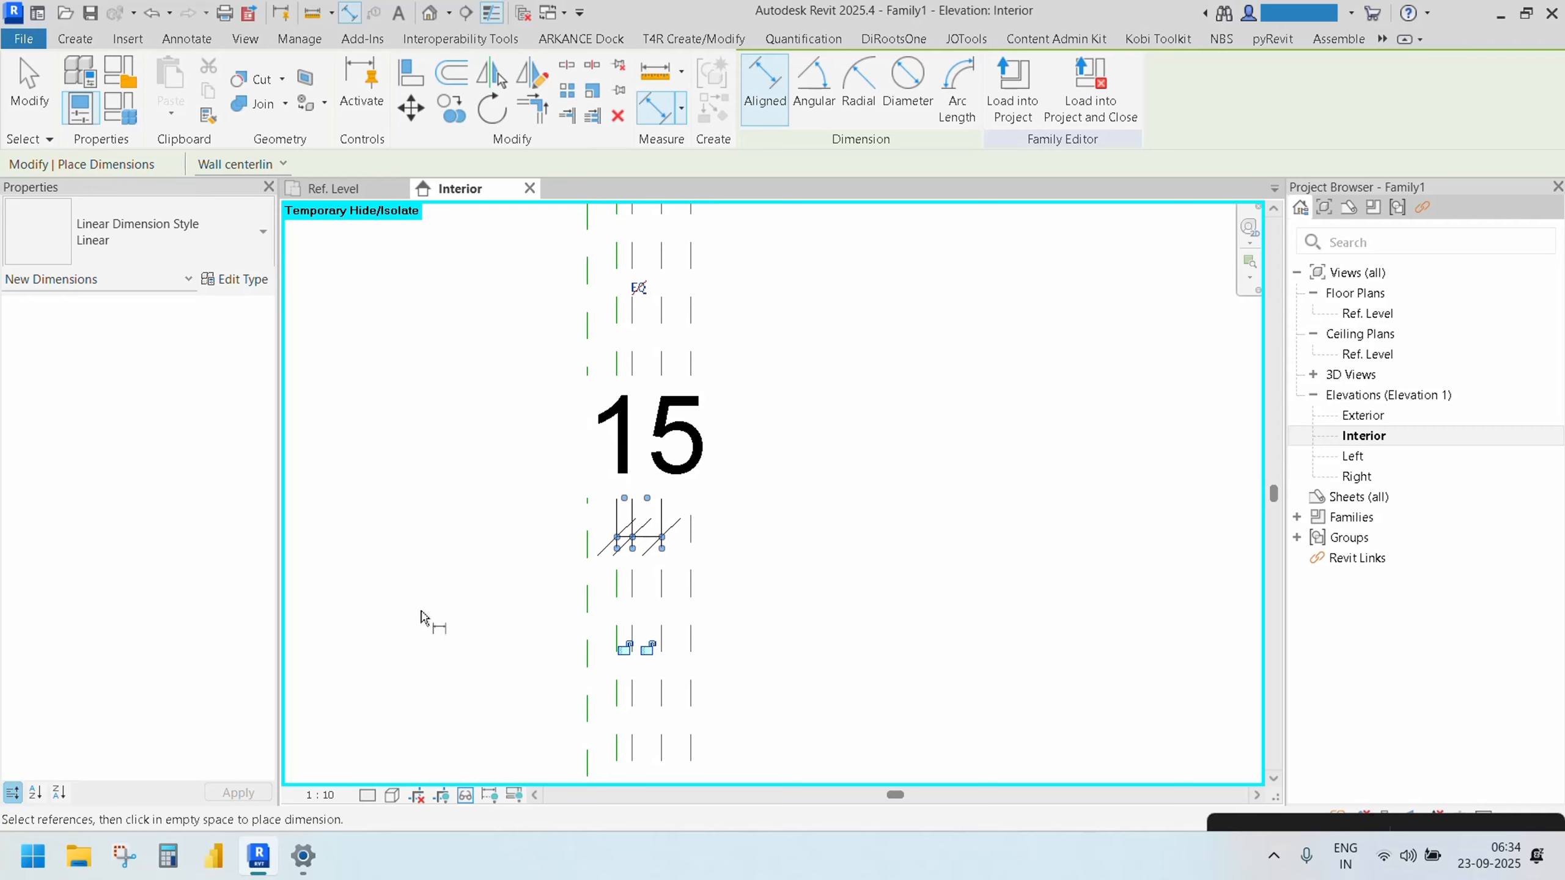
Set the Interior elevation's view scale to 1:2
left_click(320, 795)
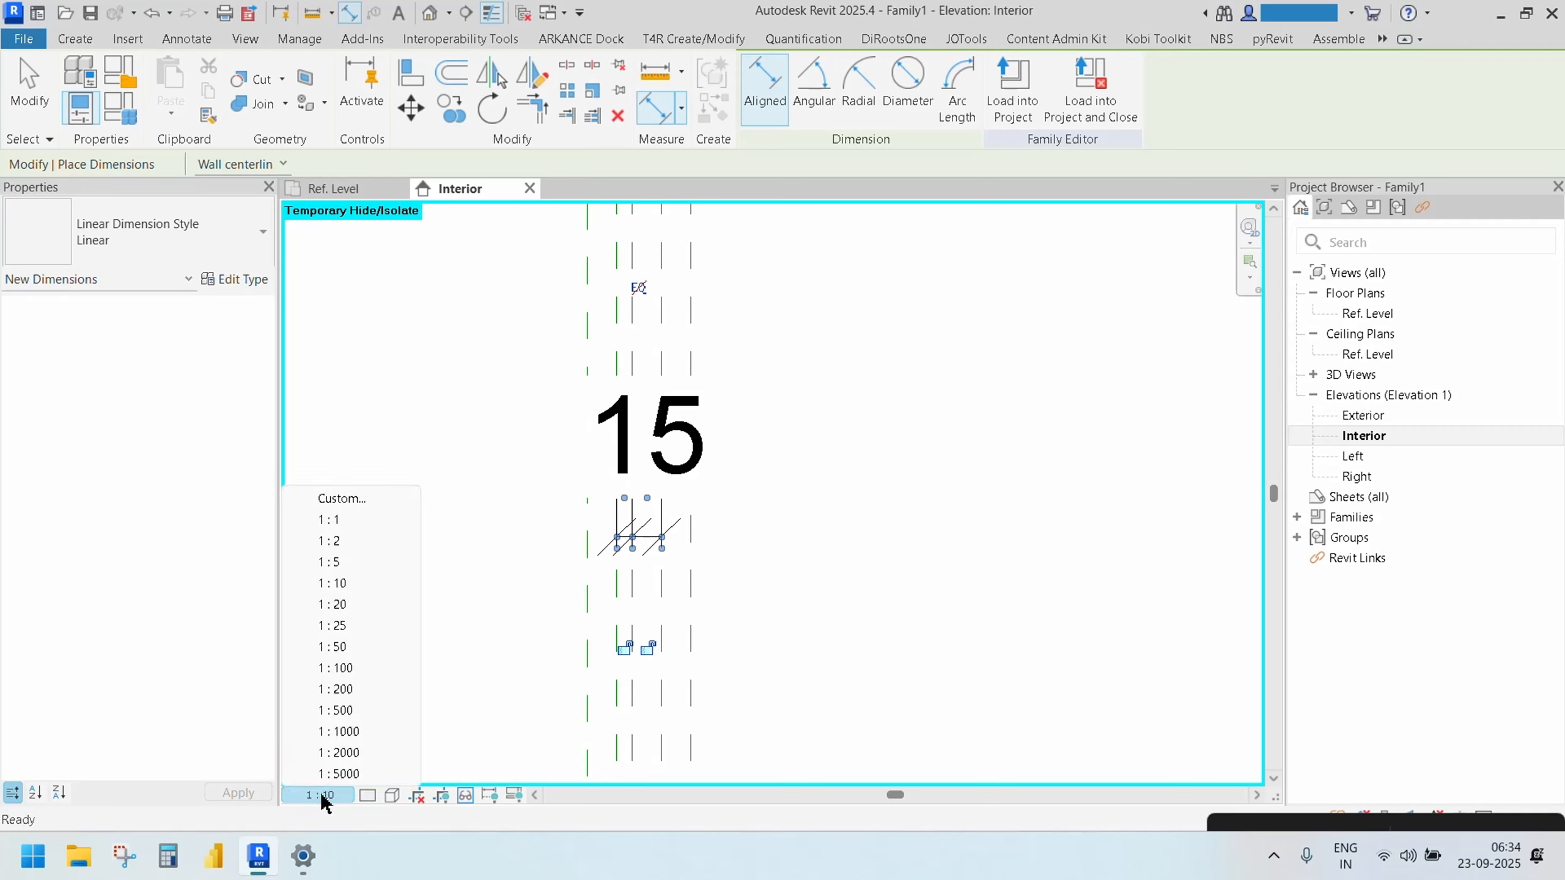
left_click(364, 563)
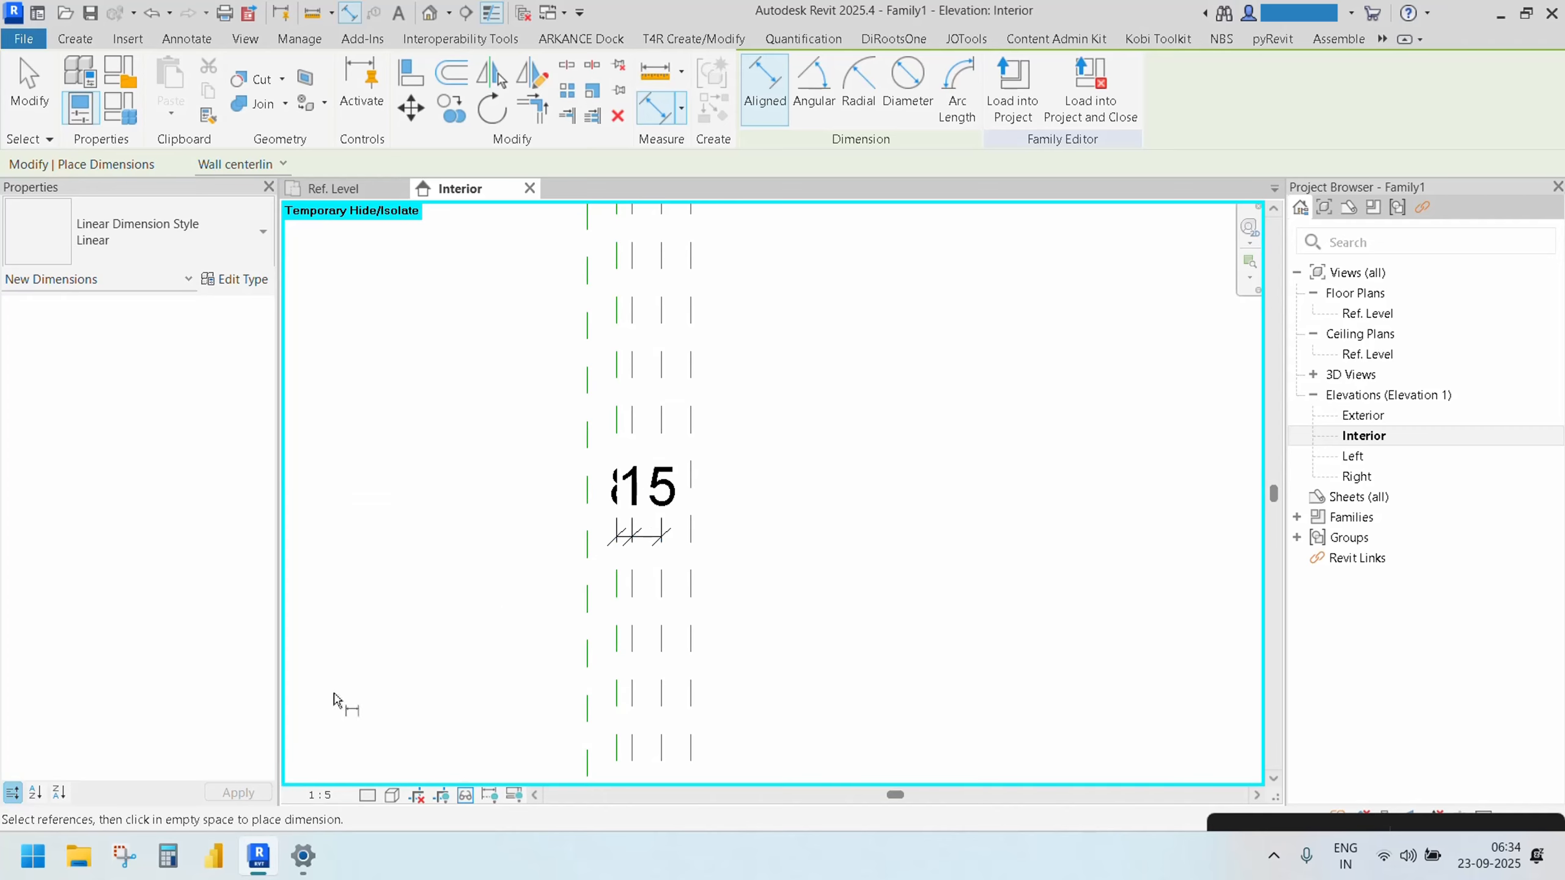
left_click(321, 796)
left_click(351, 544)
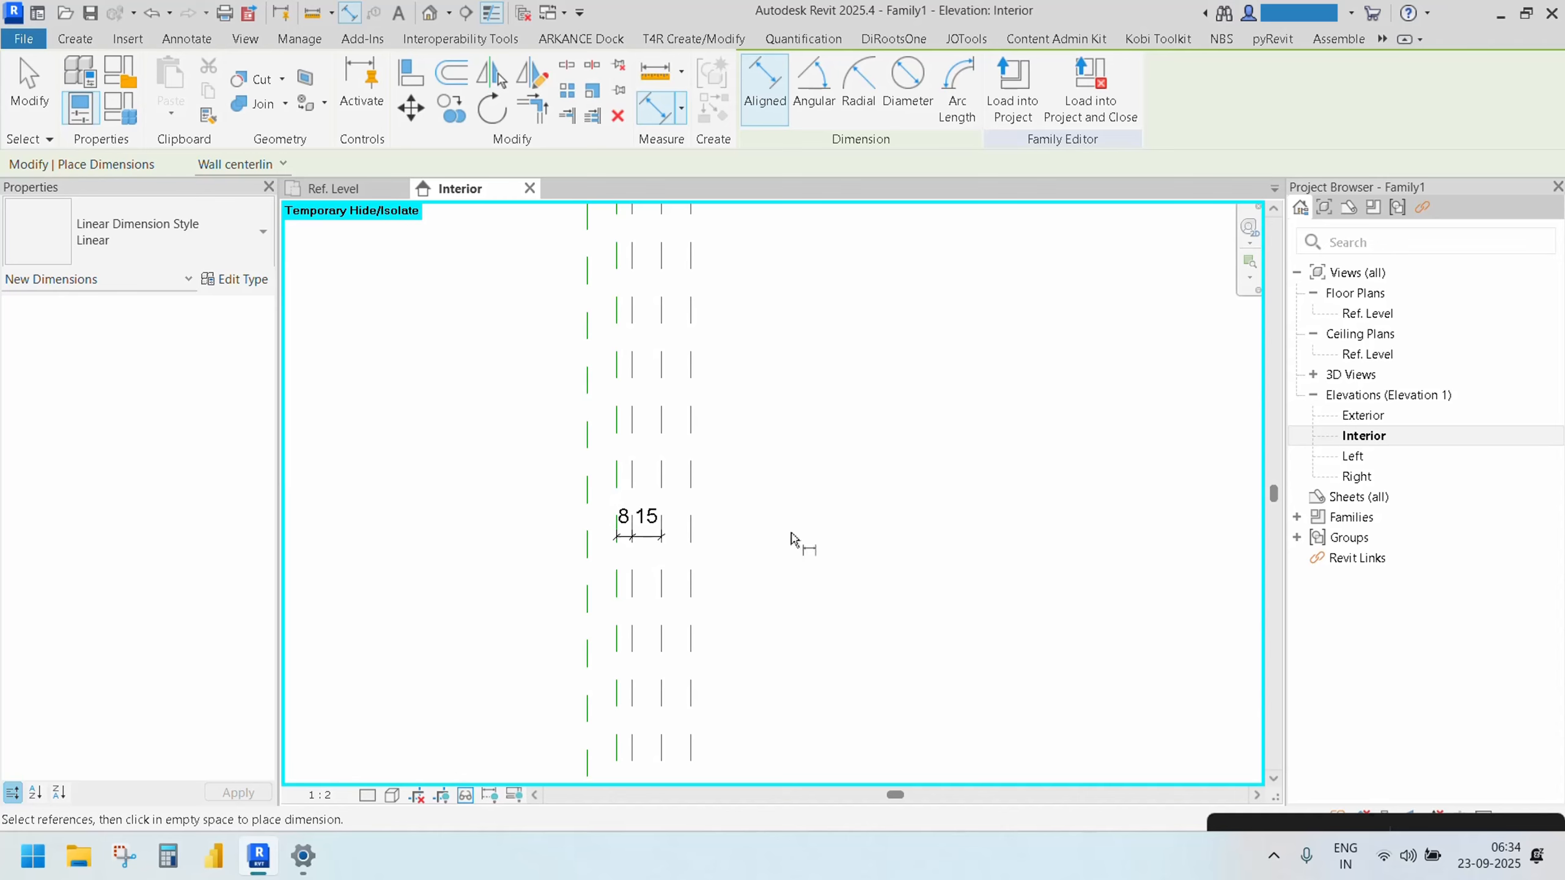
Dimension from the left 8 mm offset plane to the innermost left reference plane, above the existing dimension string
left_click(637, 467)
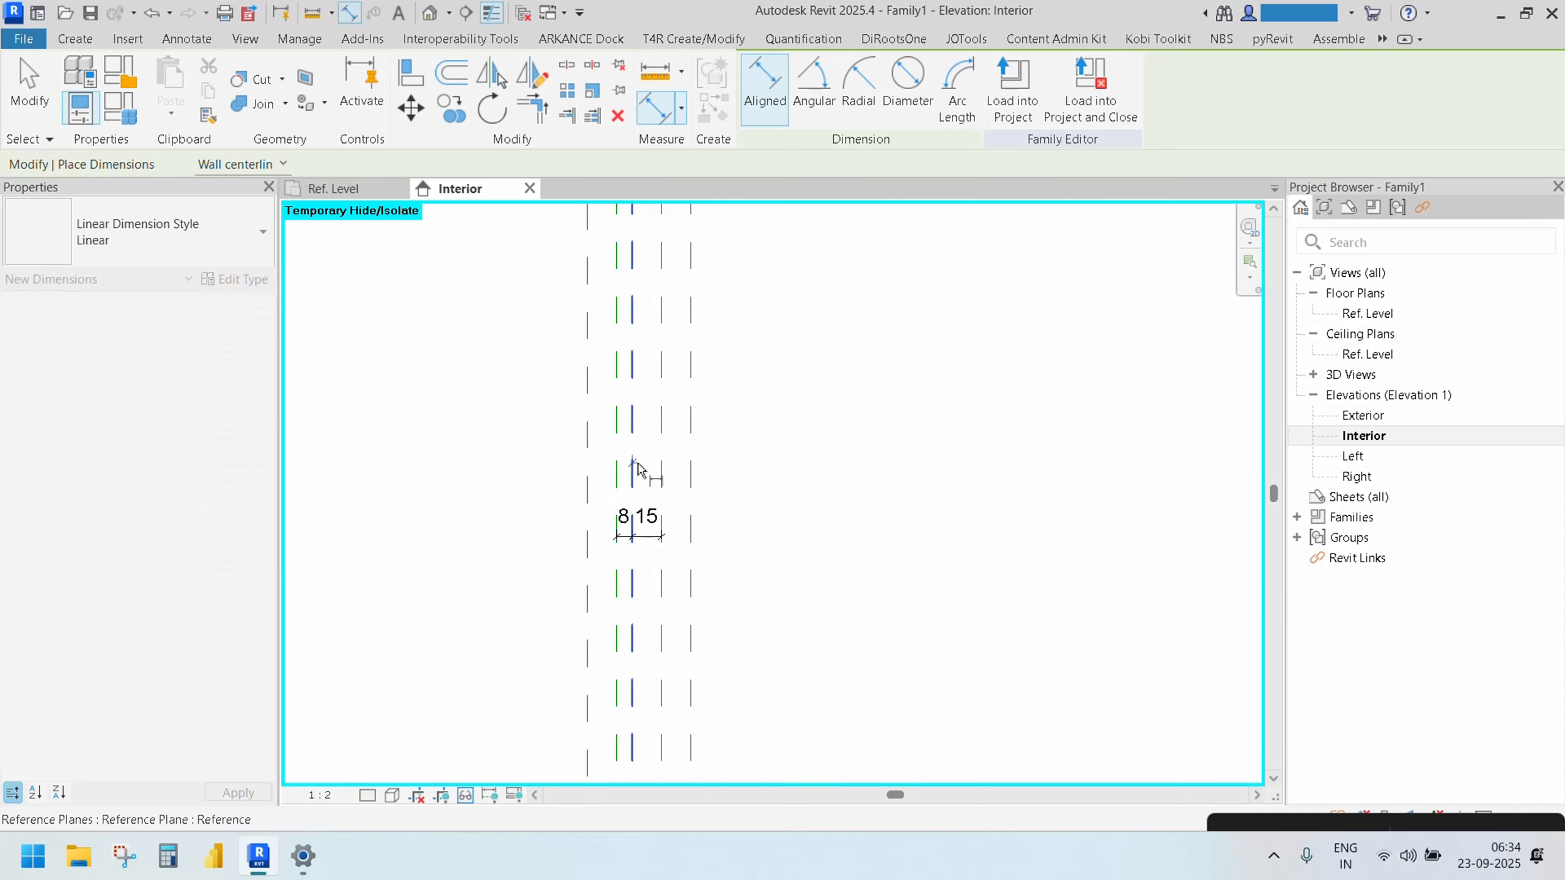
left_click(691, 461)
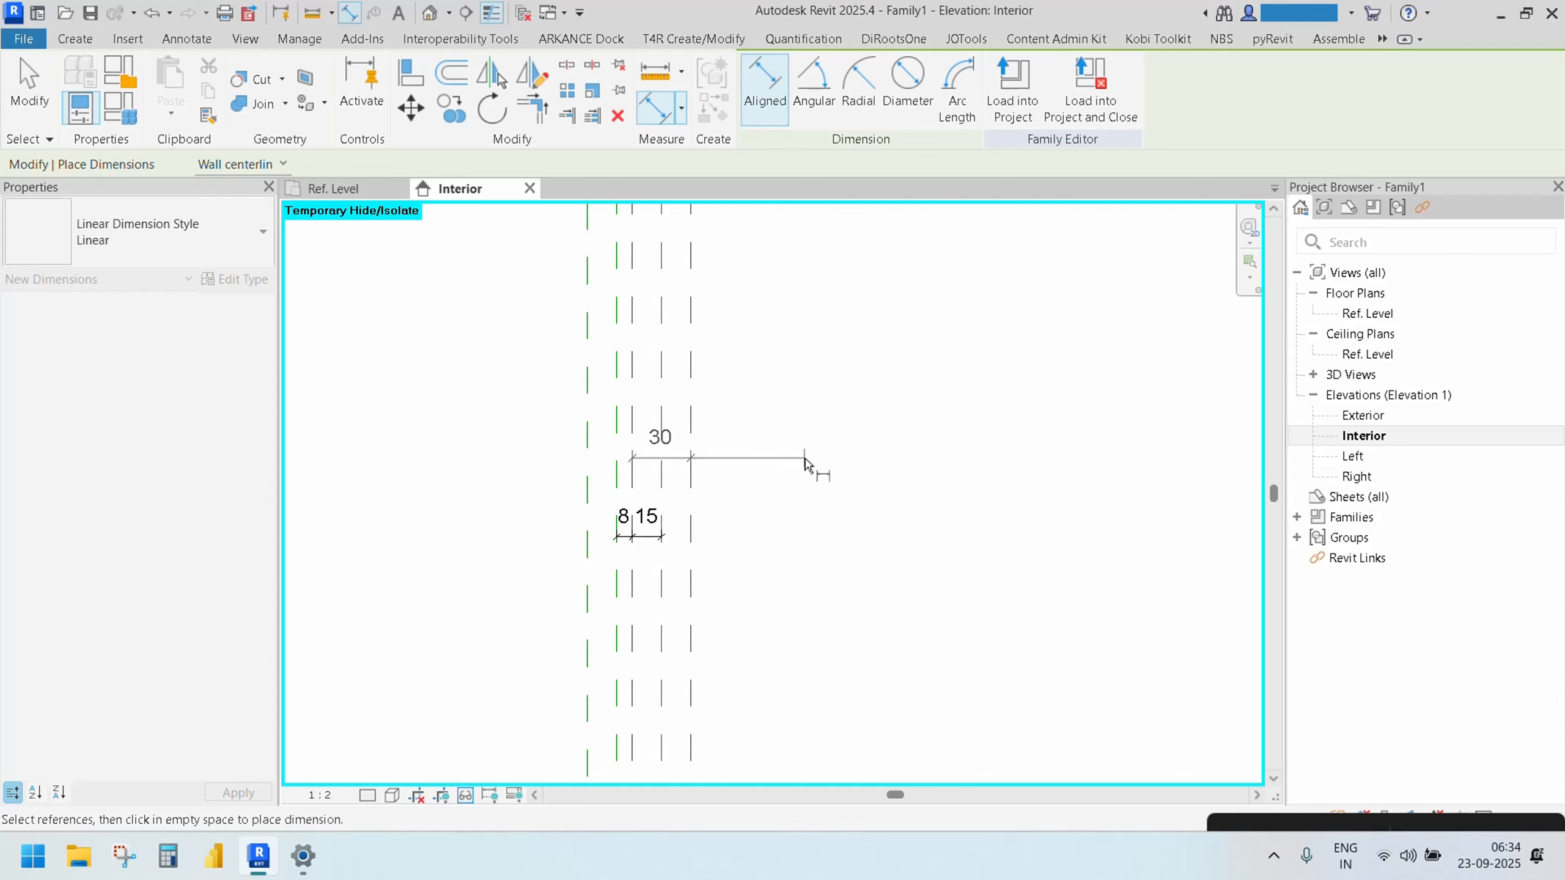
left_click(806, 461)
key("Escape")
key("Escape")
Label the dimension to the innermost left plane with the Panel Frame Width = 50 parameter
left_click(675, 459)
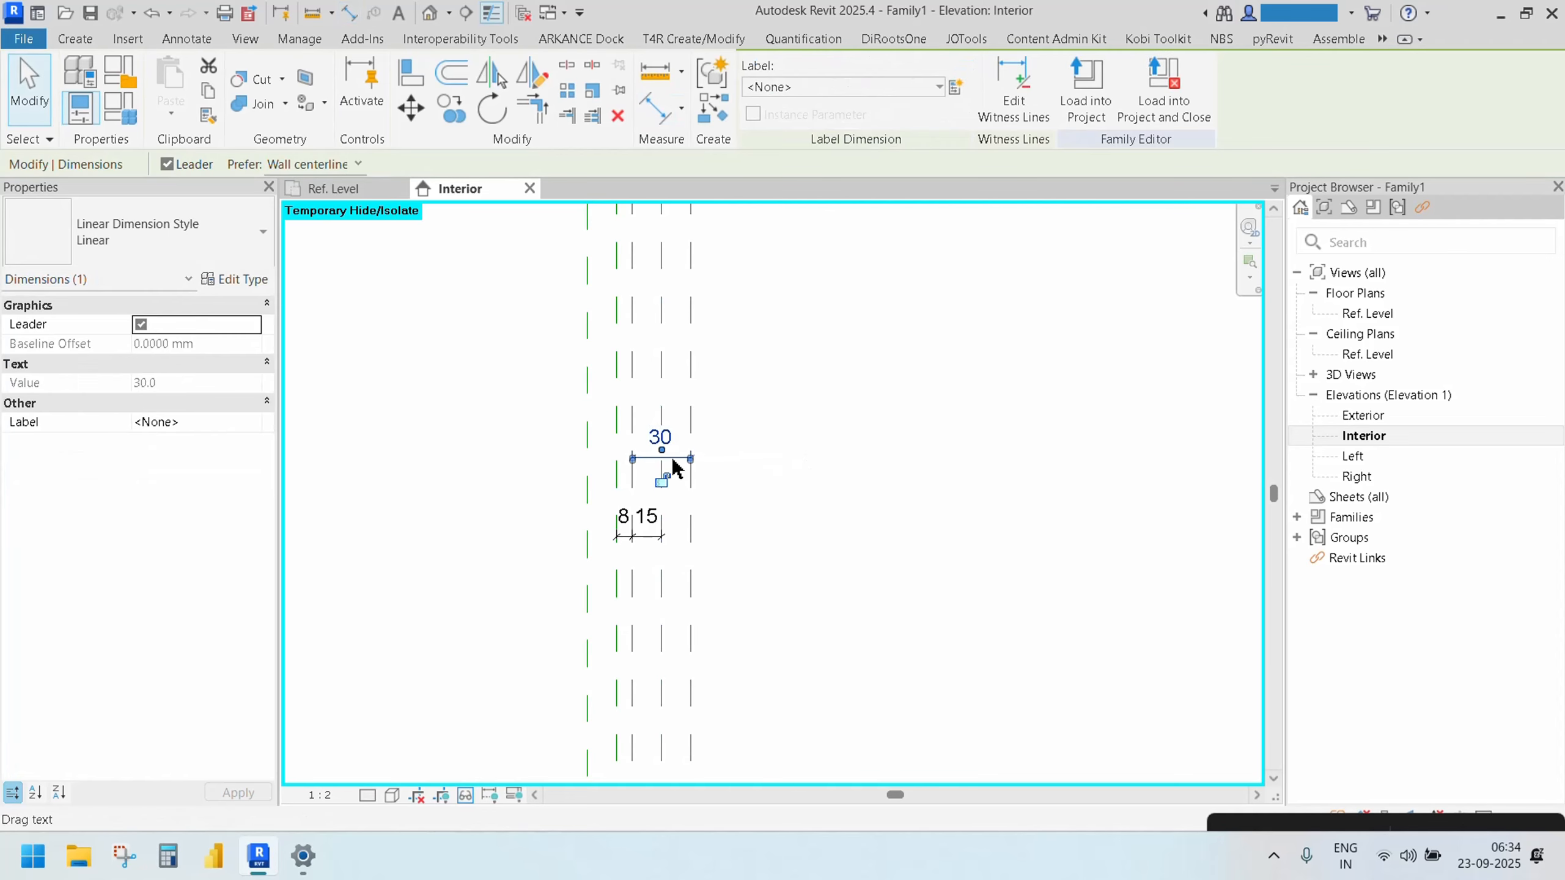
left_click(874, 91)
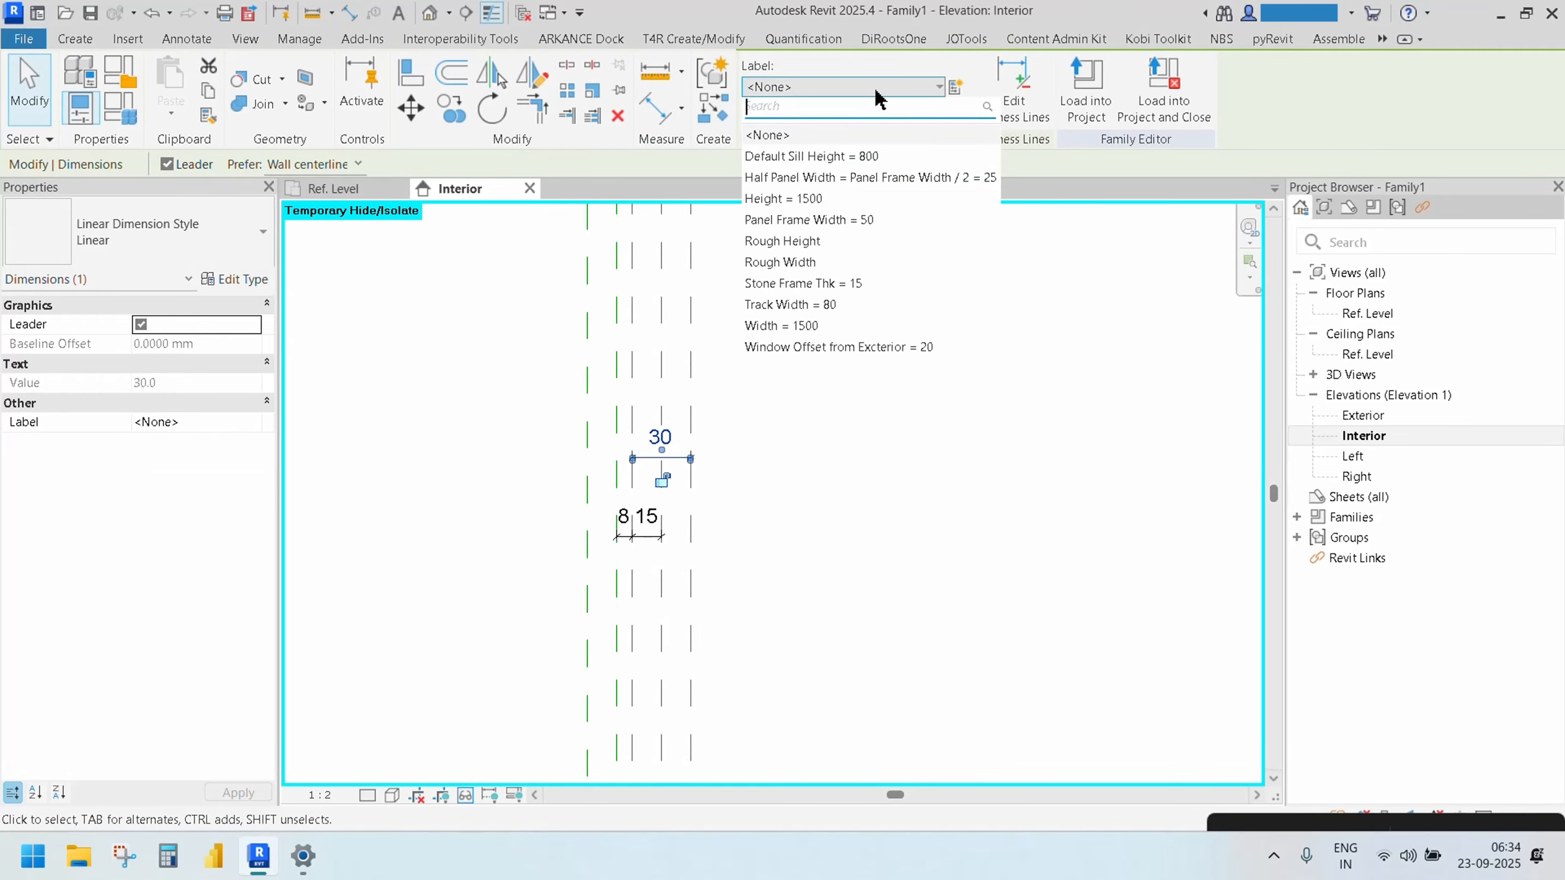
left_click(824, 221)
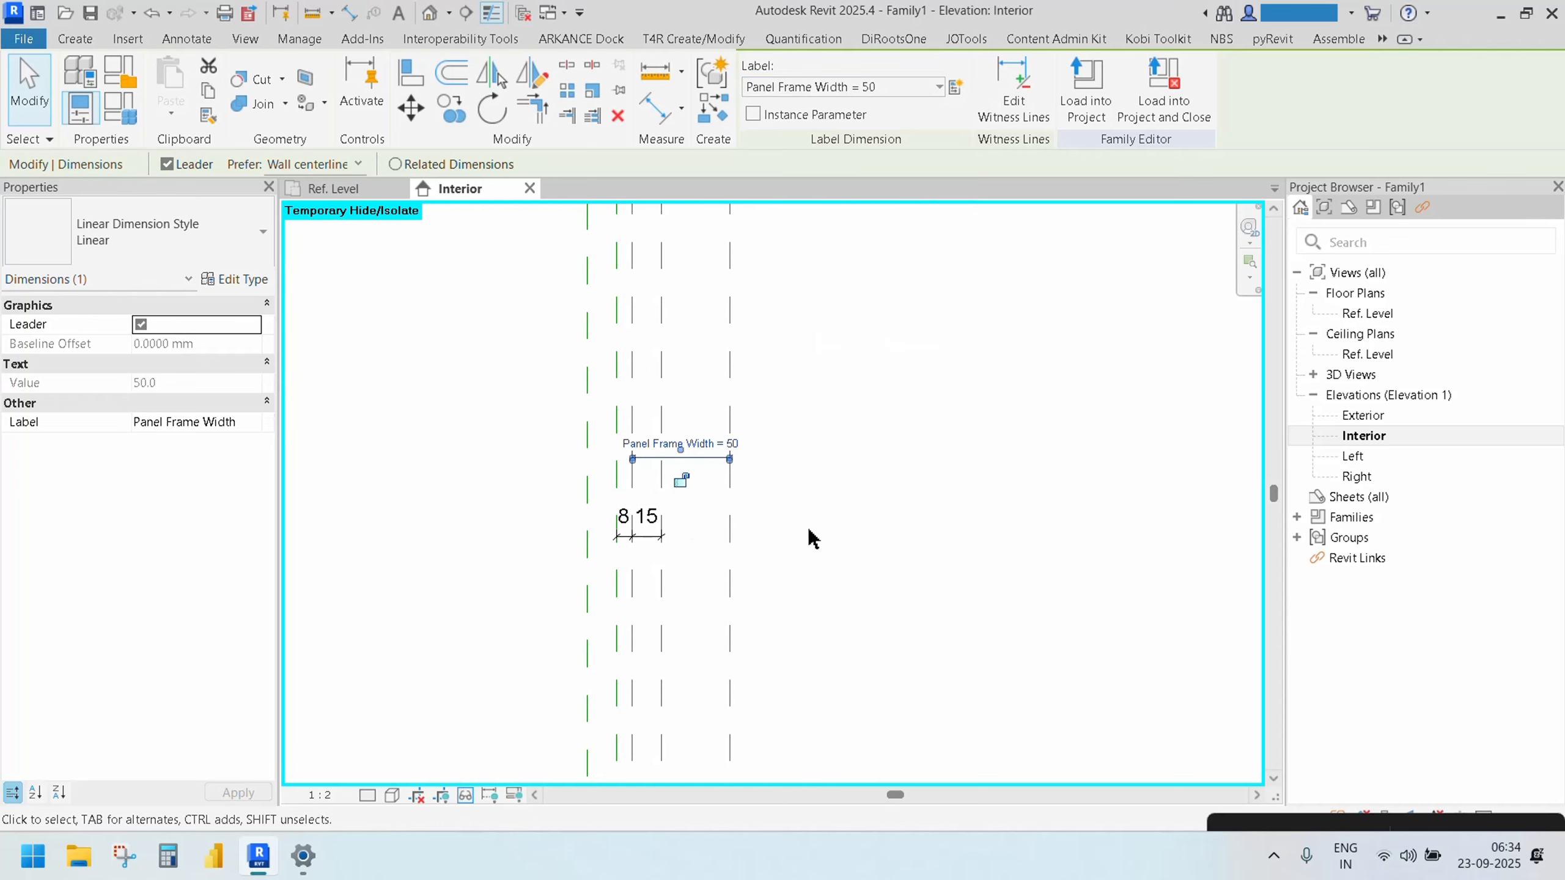
left_click(808, 532)
Place a continuous aligned dimension across the stone frame's right inner plane and the first two planes inside it
scroll(808, 531, "down", 4)
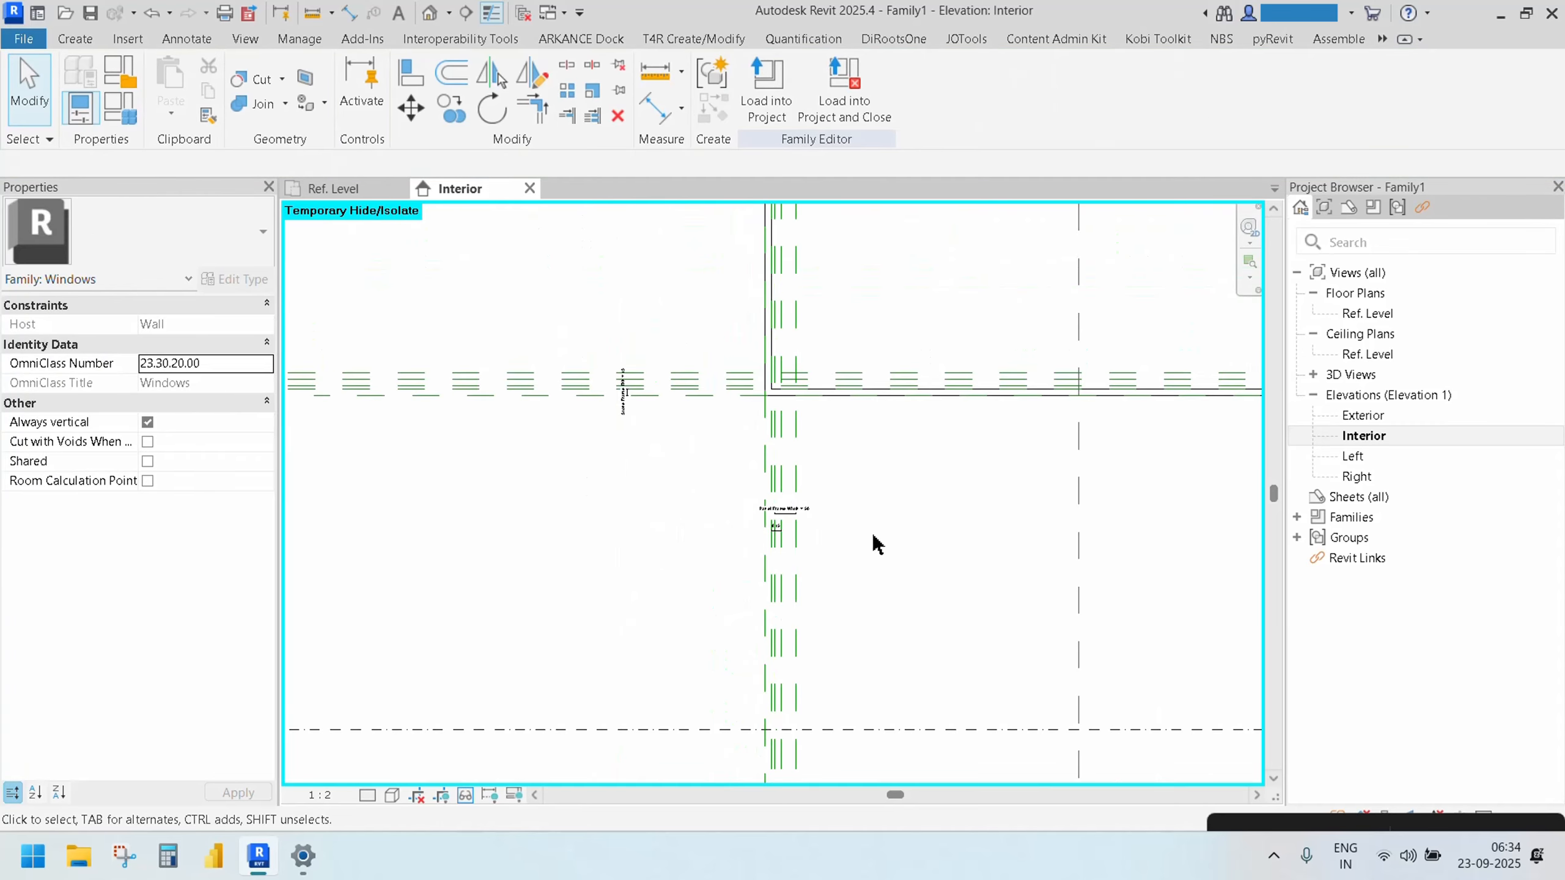
middle_click_drag(876, 544, 619, 601)
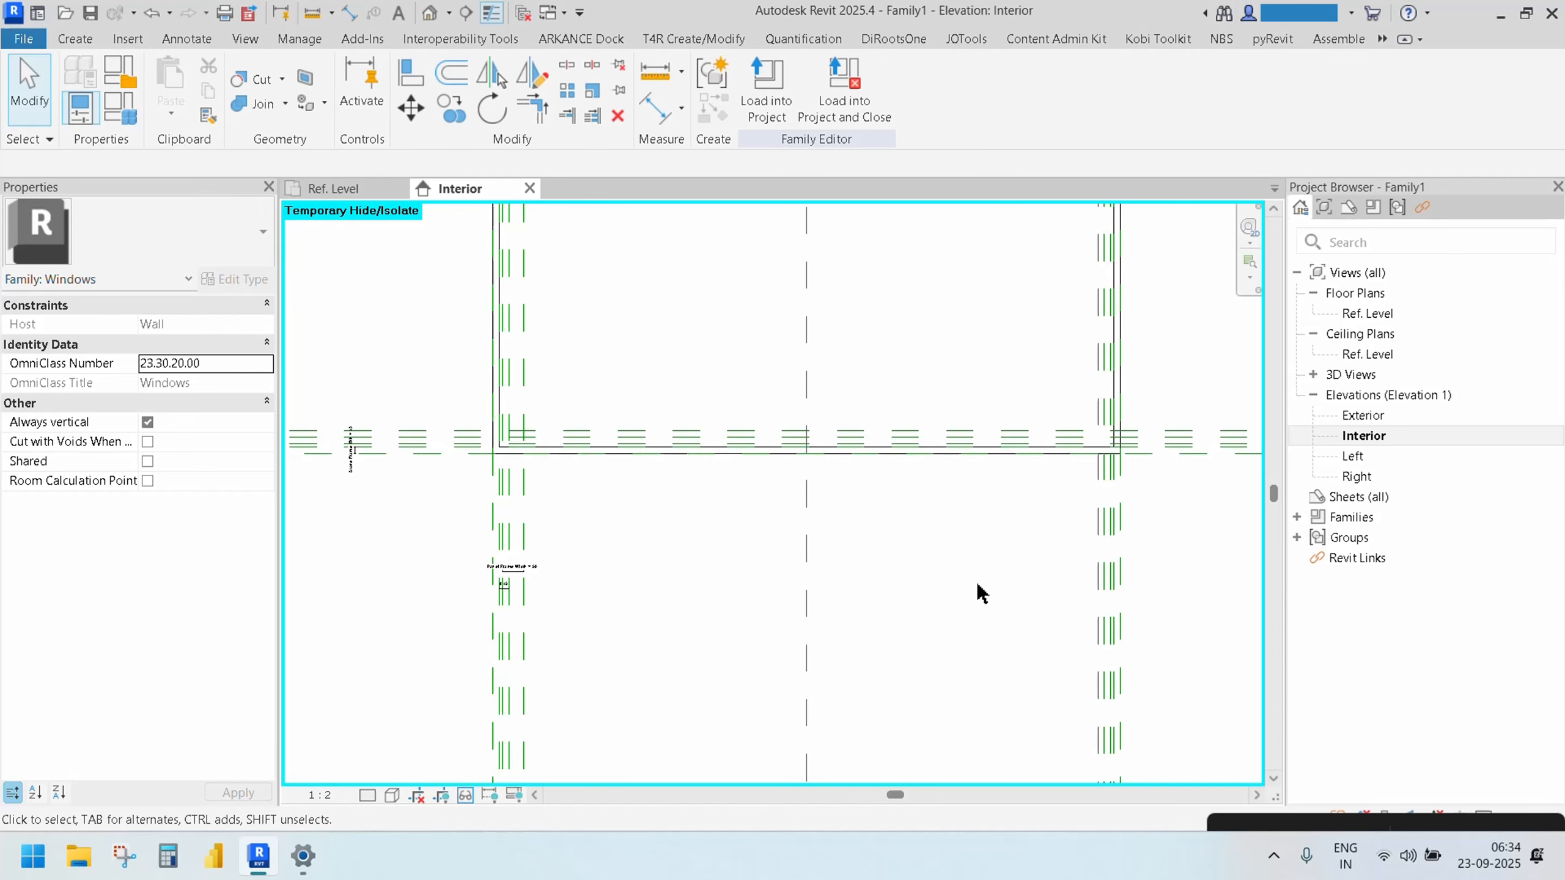
scroll(1005, 582, "up", 4)
middle_click_drag(1005, 582, 727, 592)
key("d")
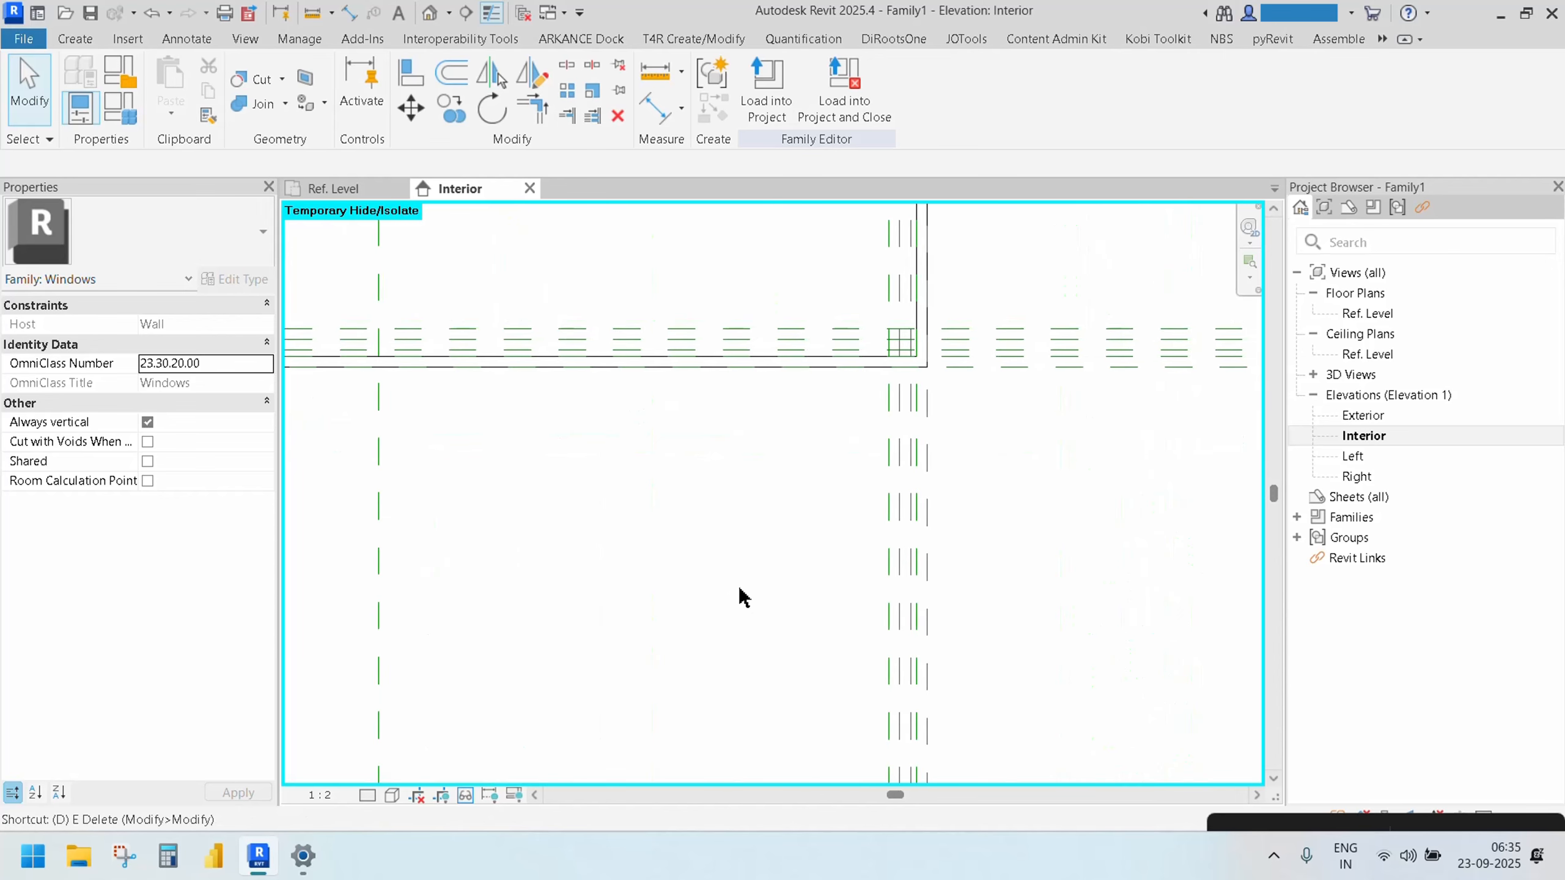
key("i")
scroll(849, 601, "up", 3)
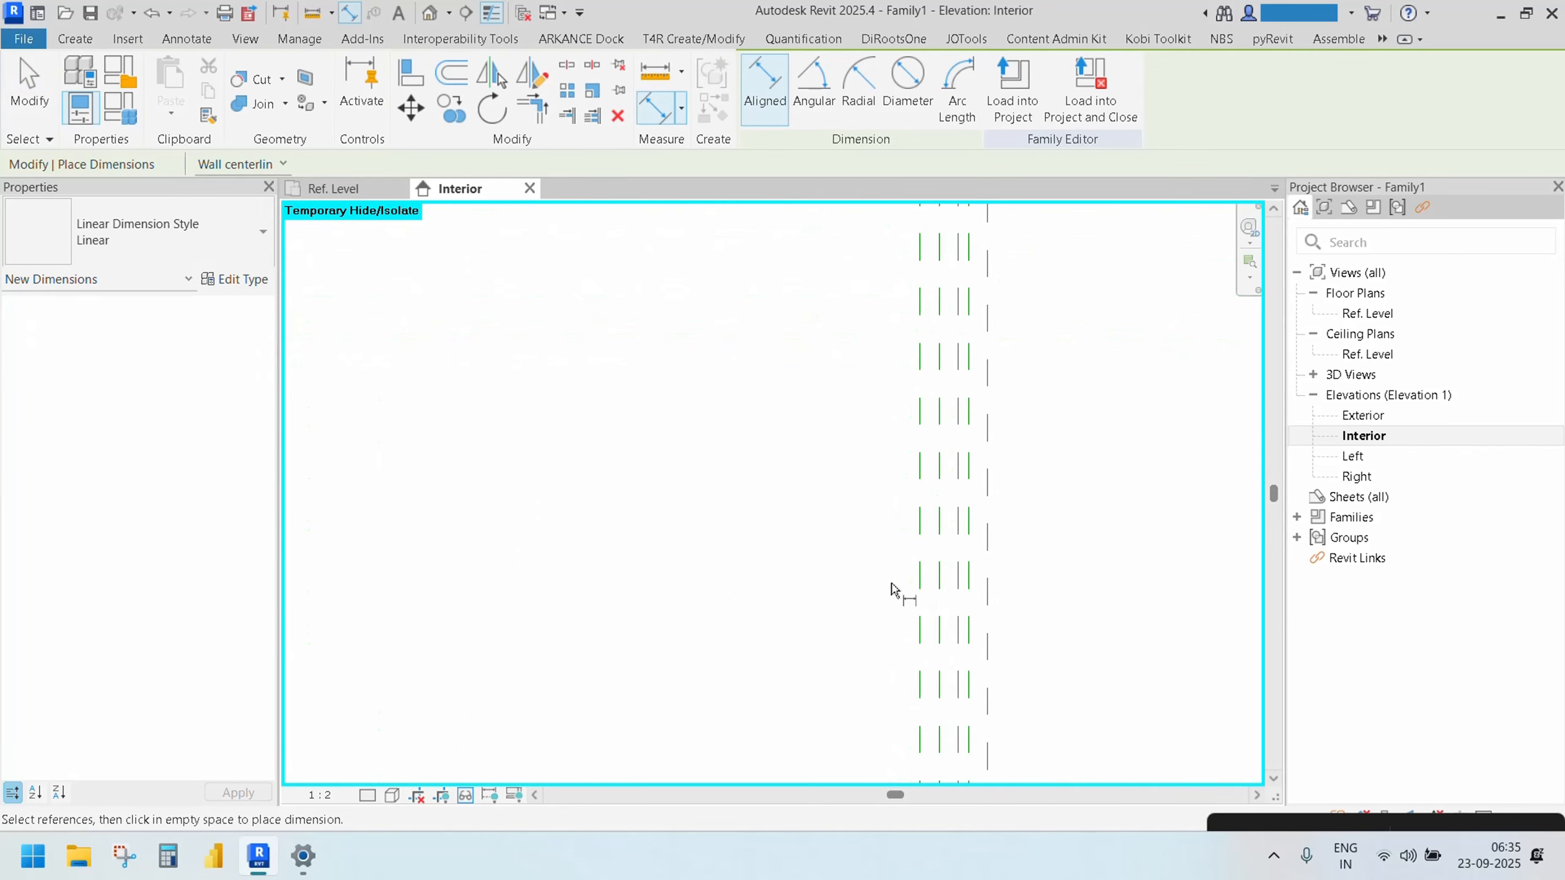
left_click(968, 520)
left_click(959, 522)
left_click(938, 523)
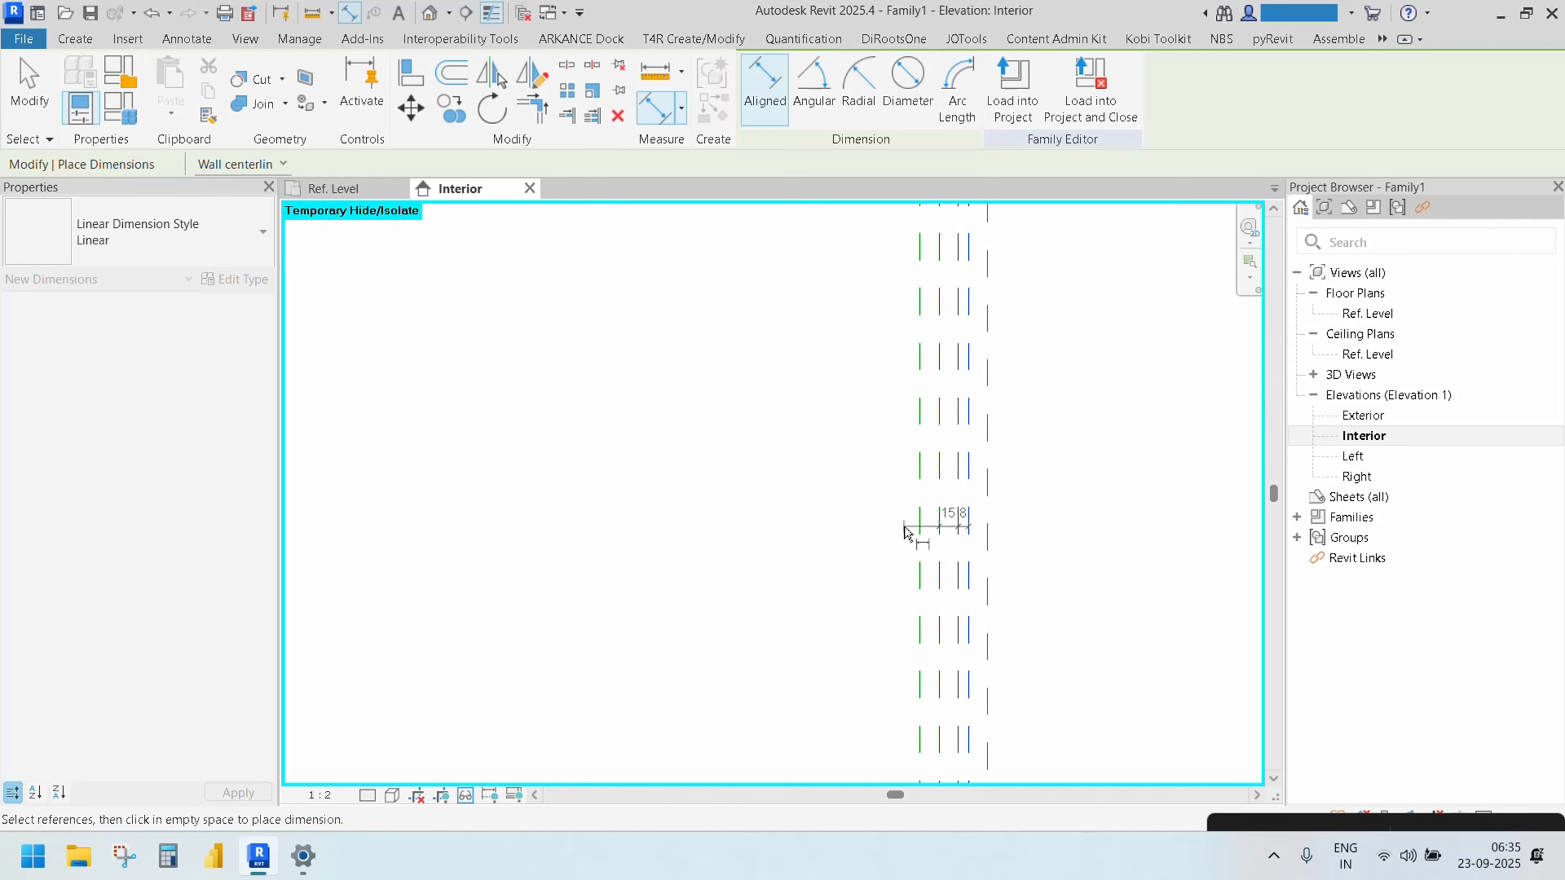
left_click(846, 534)
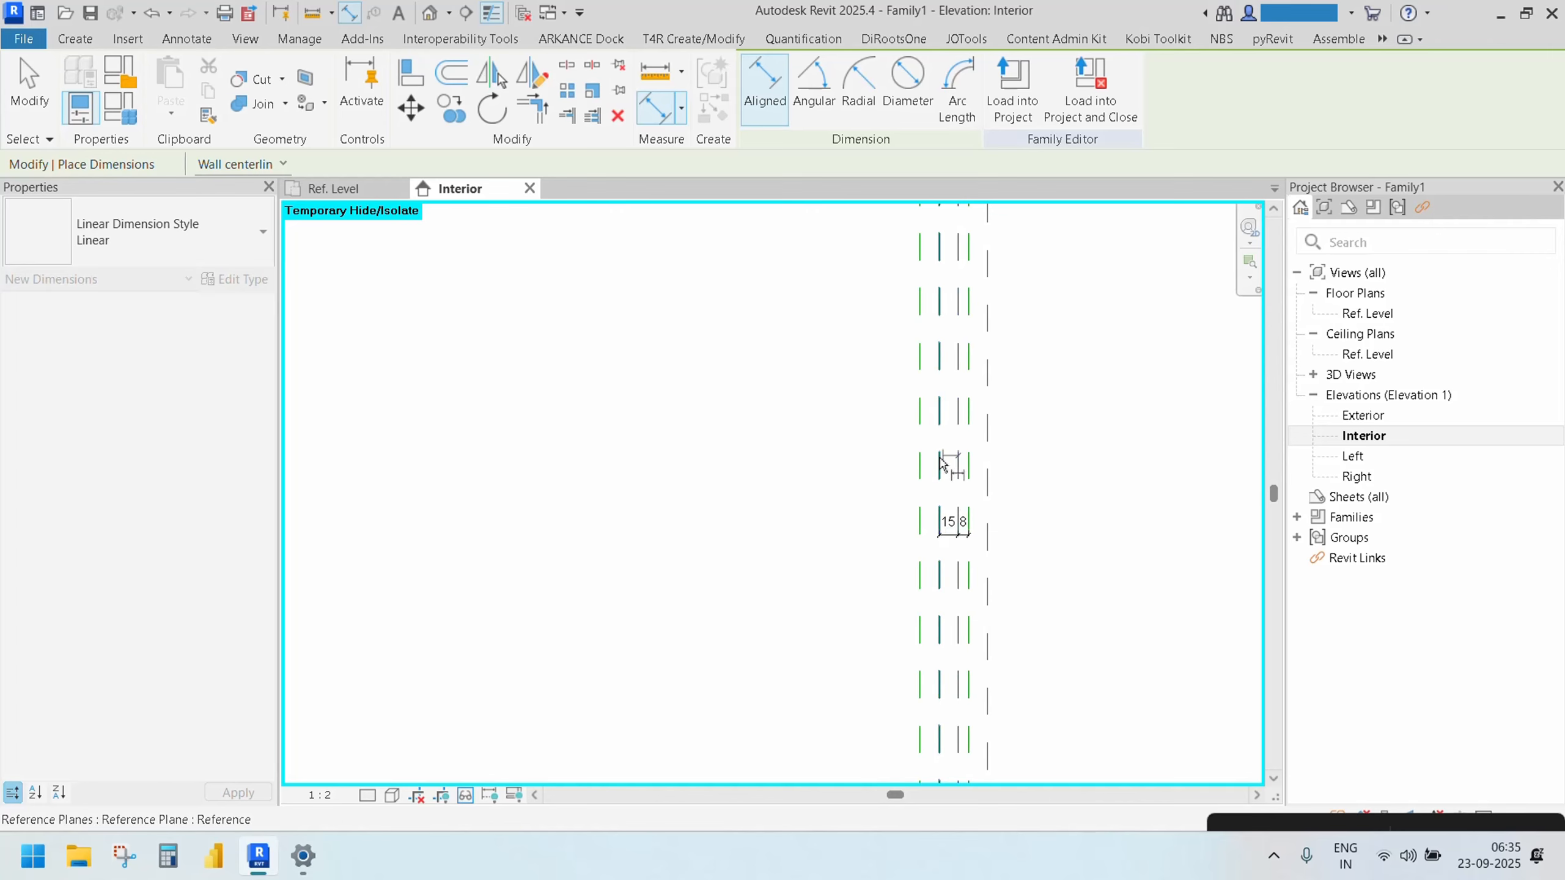
Dimension from the right 8 mm offset plane to the innermost right plane and label it Panel Frame Width = 50
left_click(919, 464)
key("Escape")
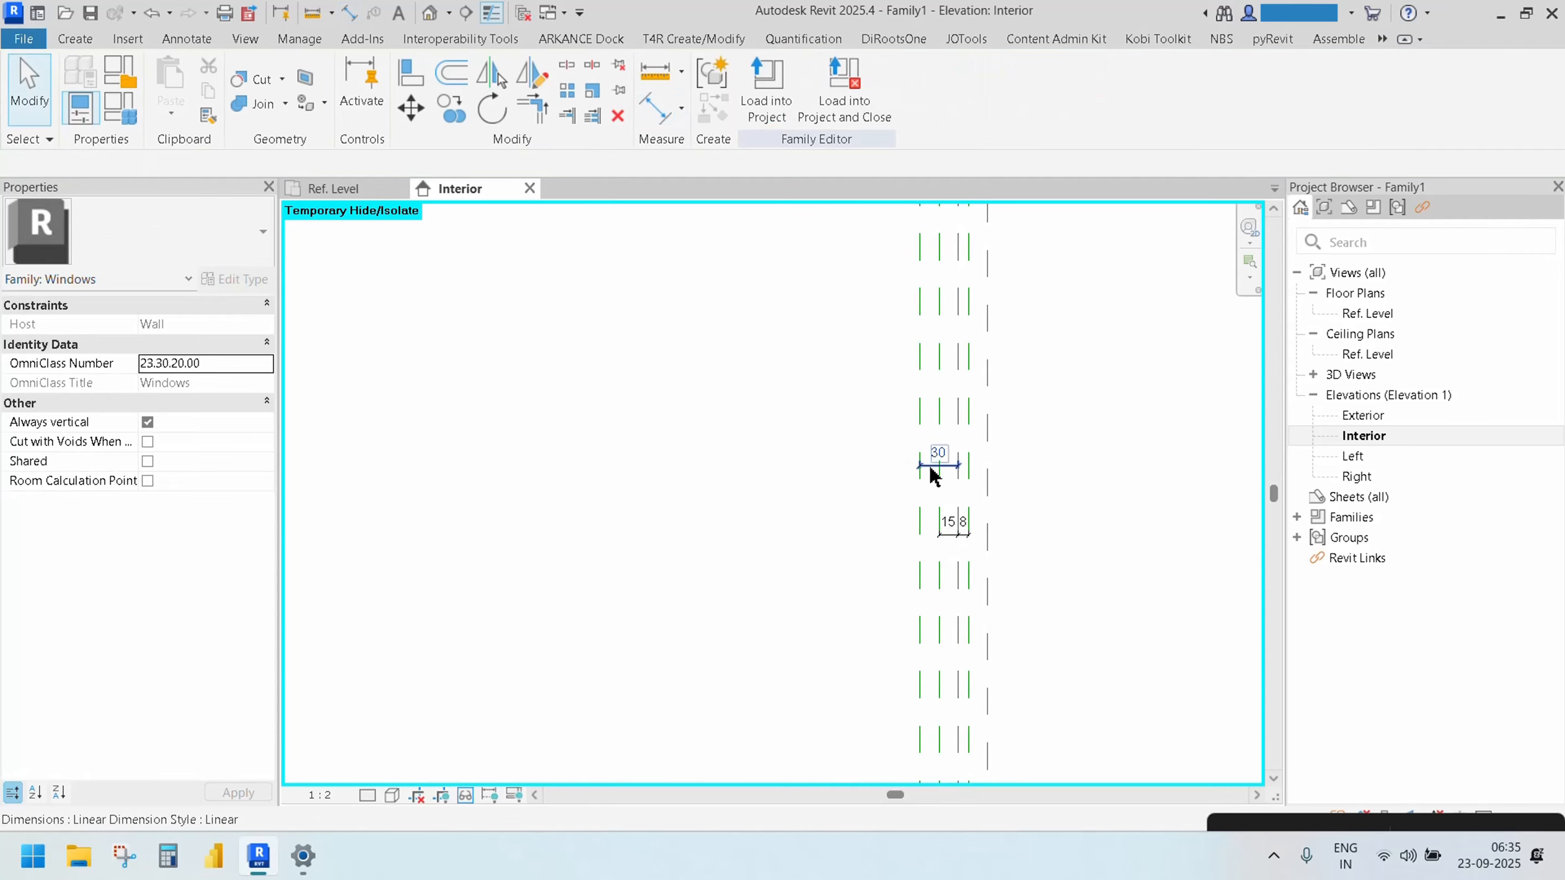
left_click(929, 466)
left_click(882, 99)
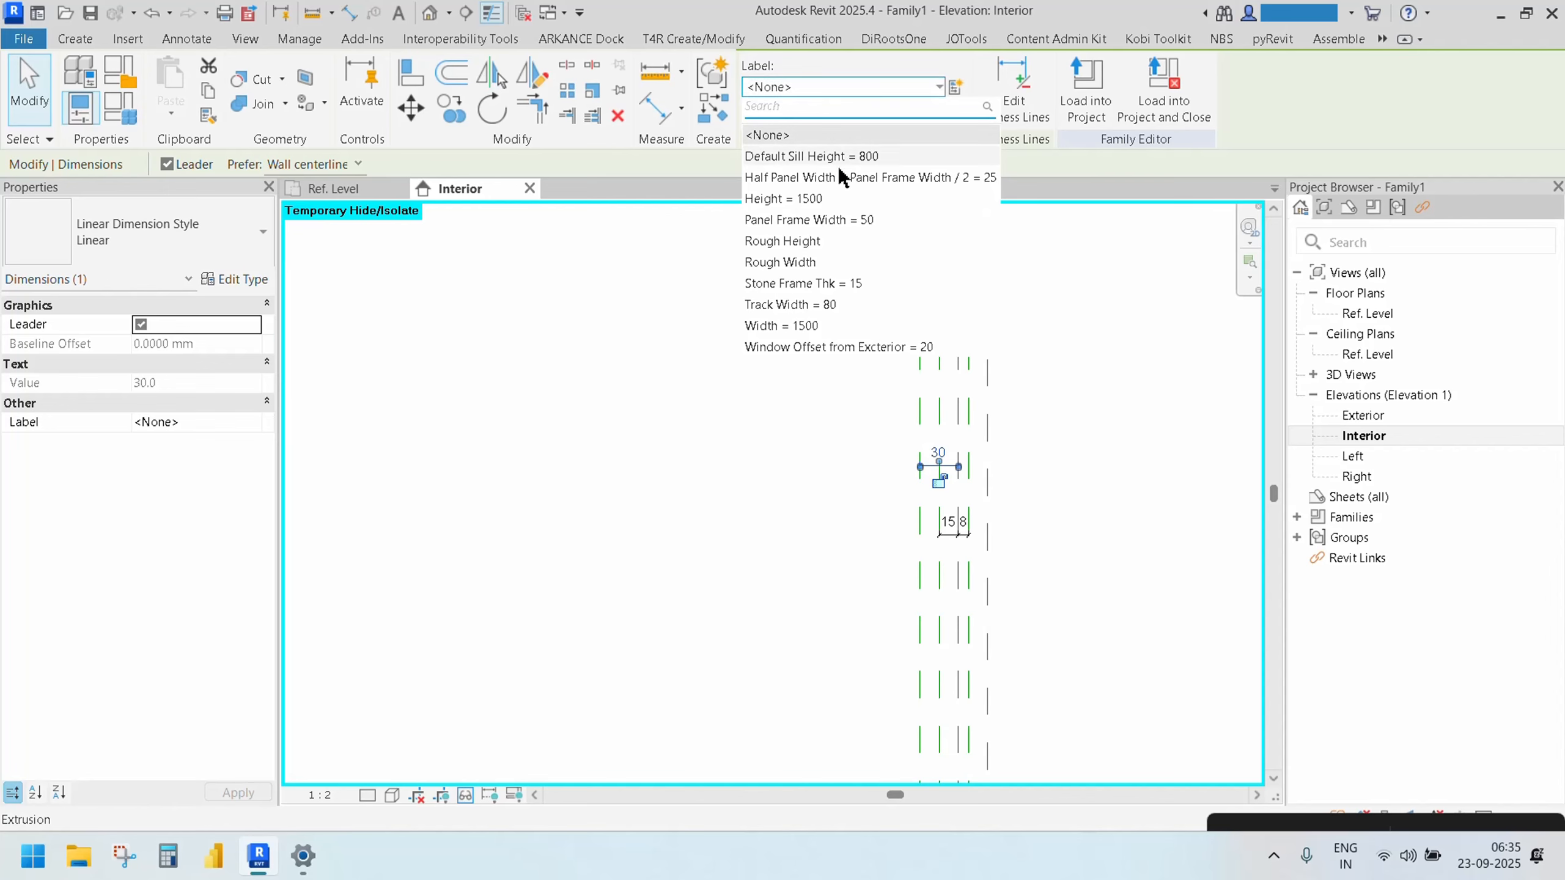
left_click(833, 213)
Place a continuous aligned dimension across the stone frame's bottom inner plane and the first two planes above it, near the lower-right corner
scroll(714, 400, "down", 3)
scroll(714, 397, "down", 5)
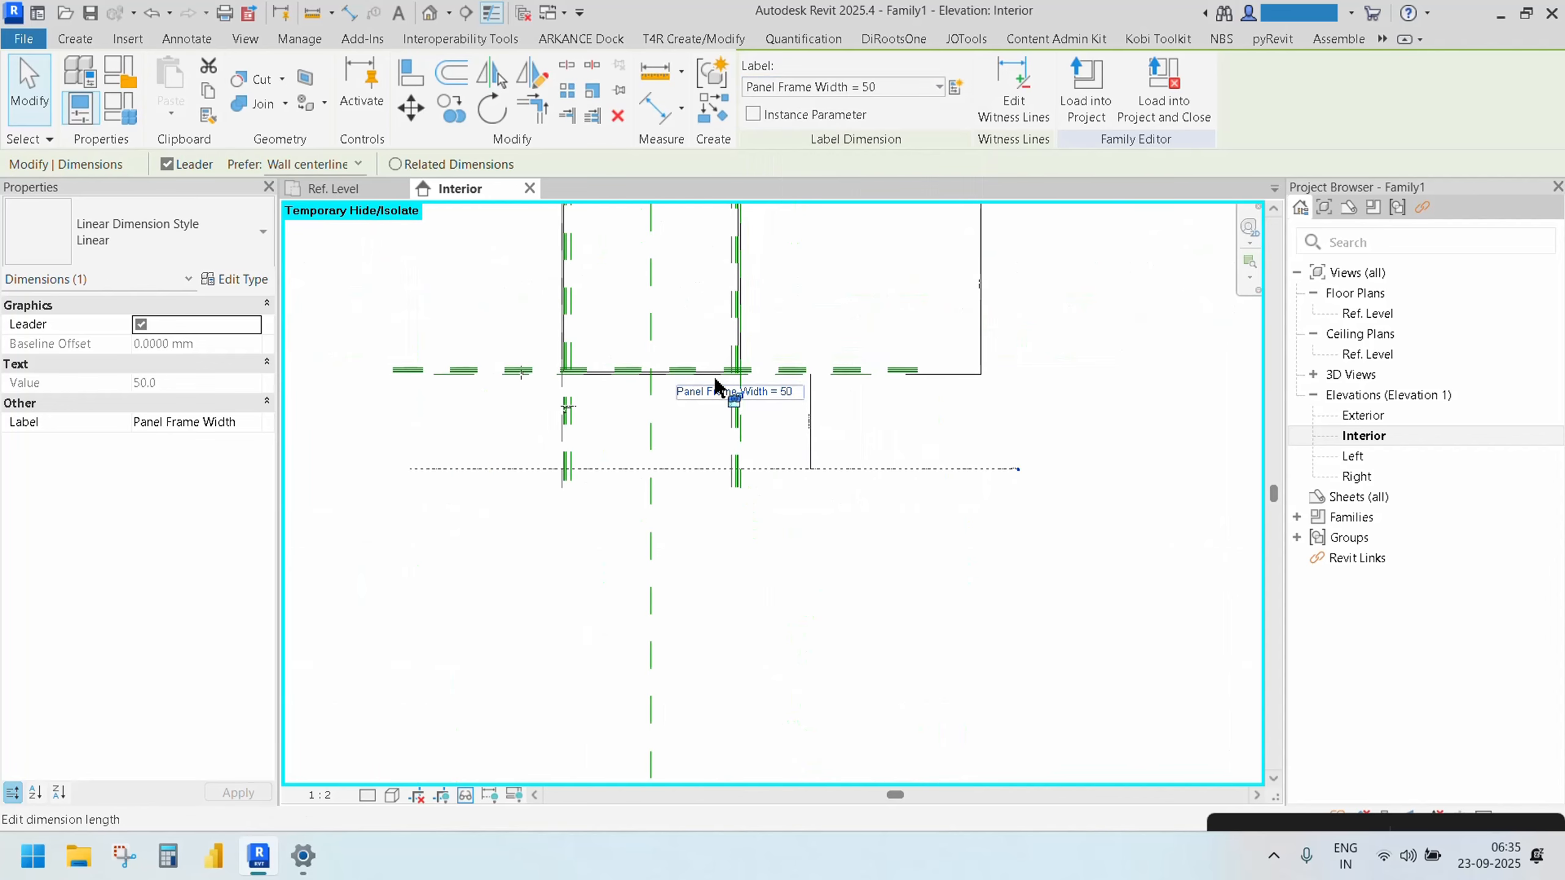
middle_click_drag(716, 387, 727, 499)
scroll(747, 490, "up", 8)
scroll(761, 509, "up", 1)
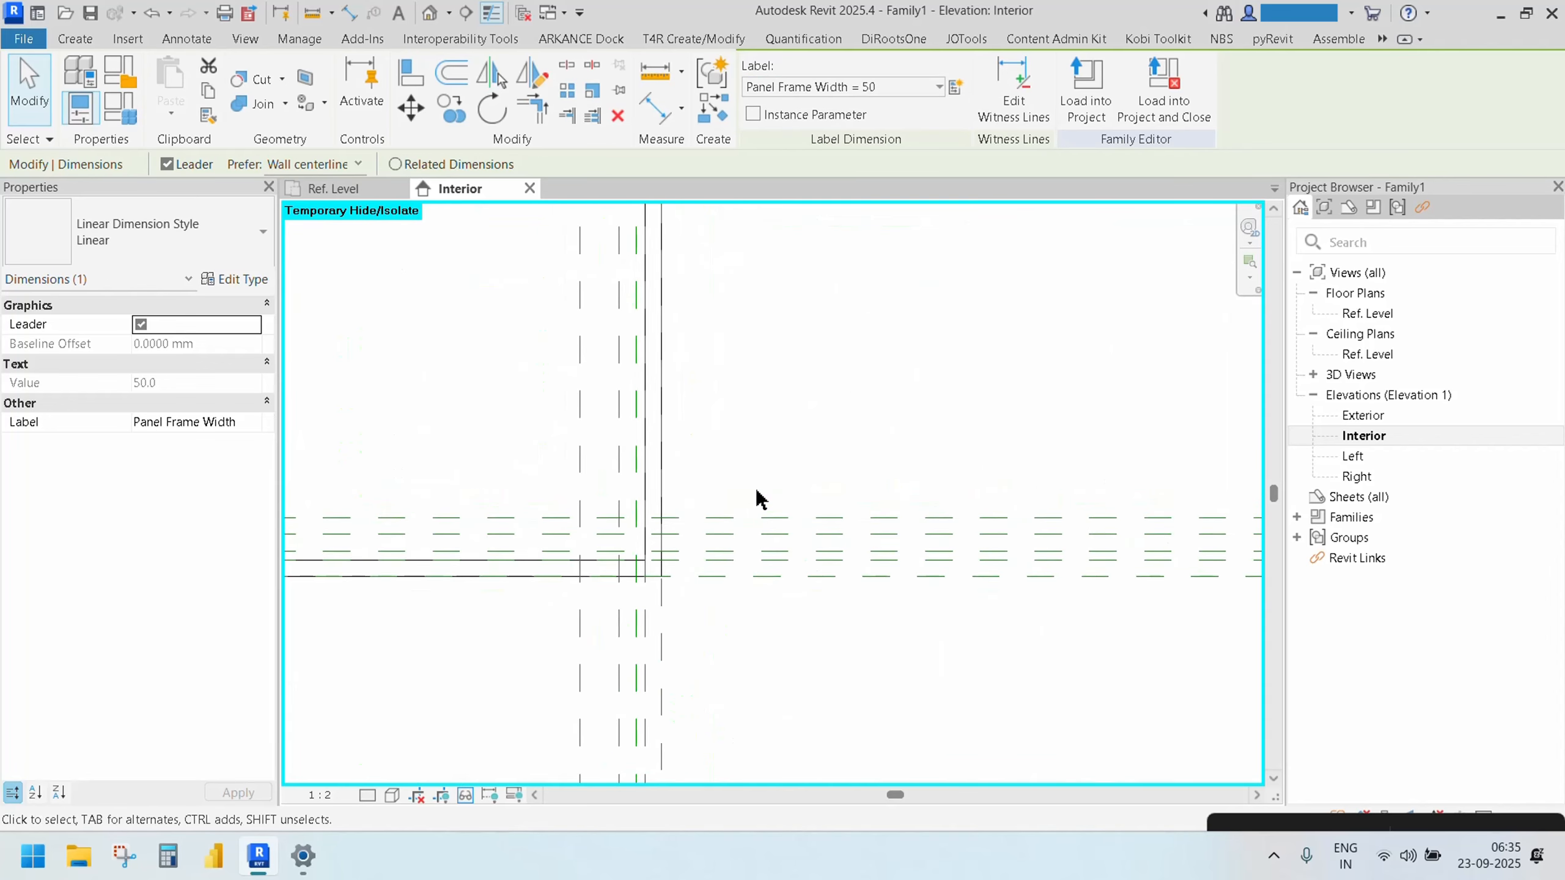
key("d")
key("i")
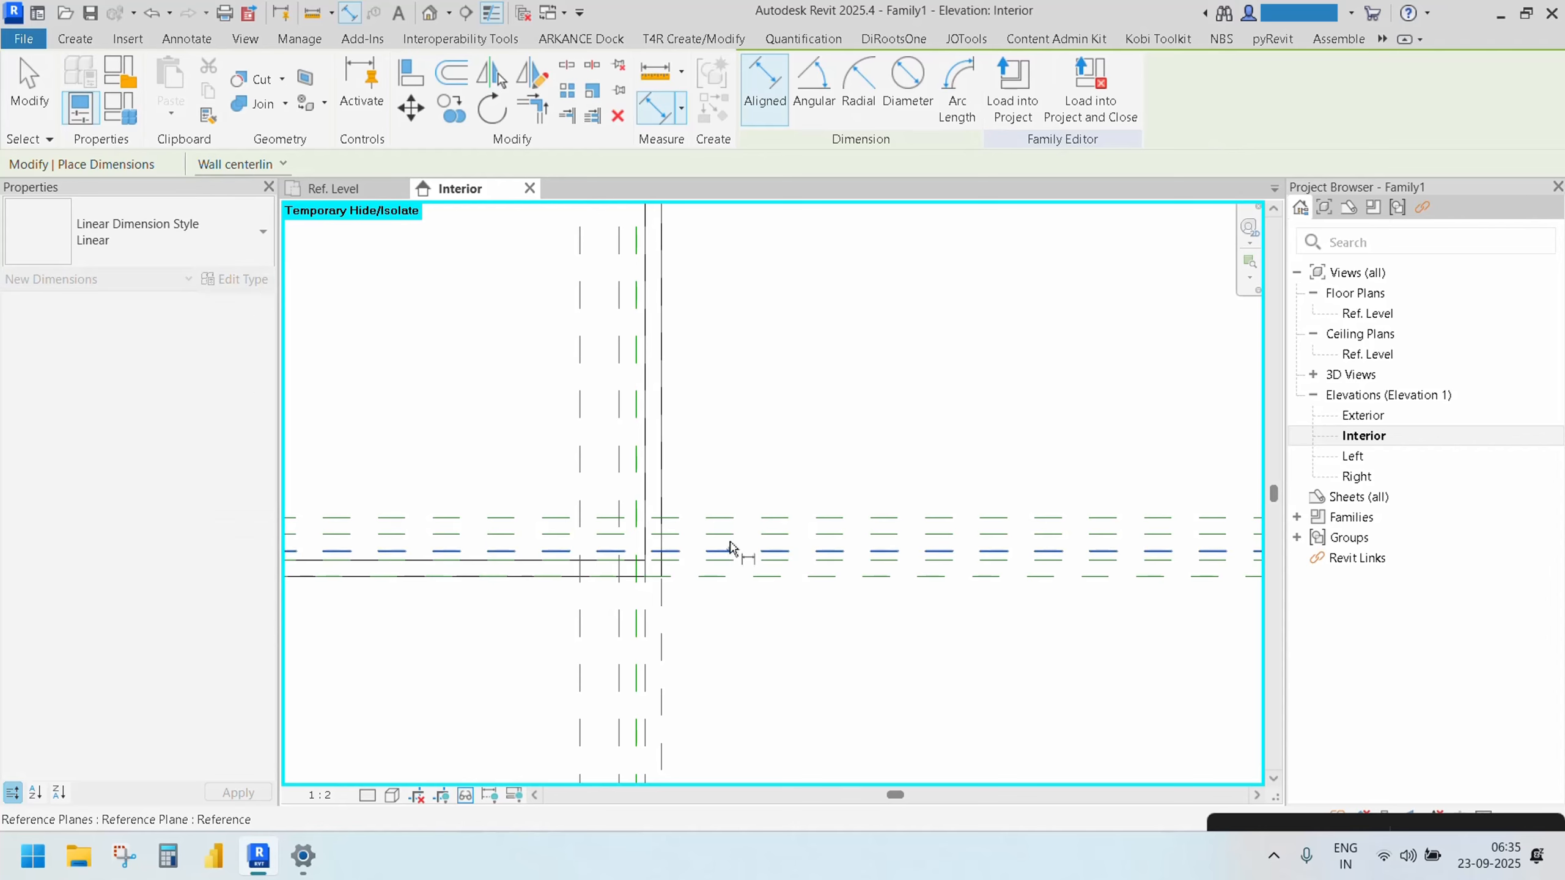
scroll(738, 566, "up", 2)
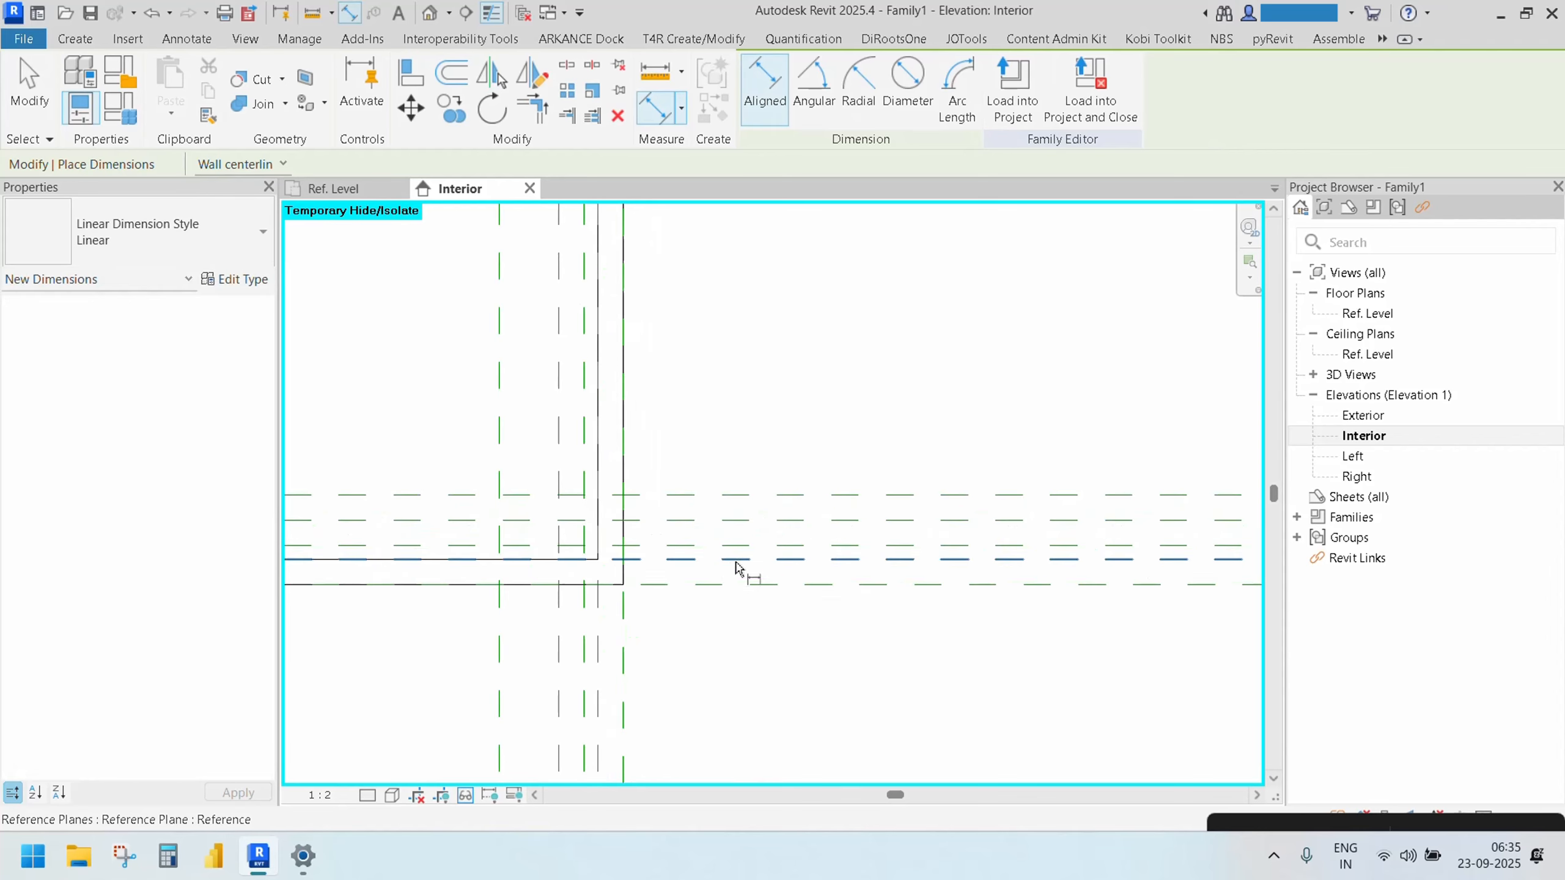
left_click(739, 561)
left_click(742, 522)
left_click(759, 531)
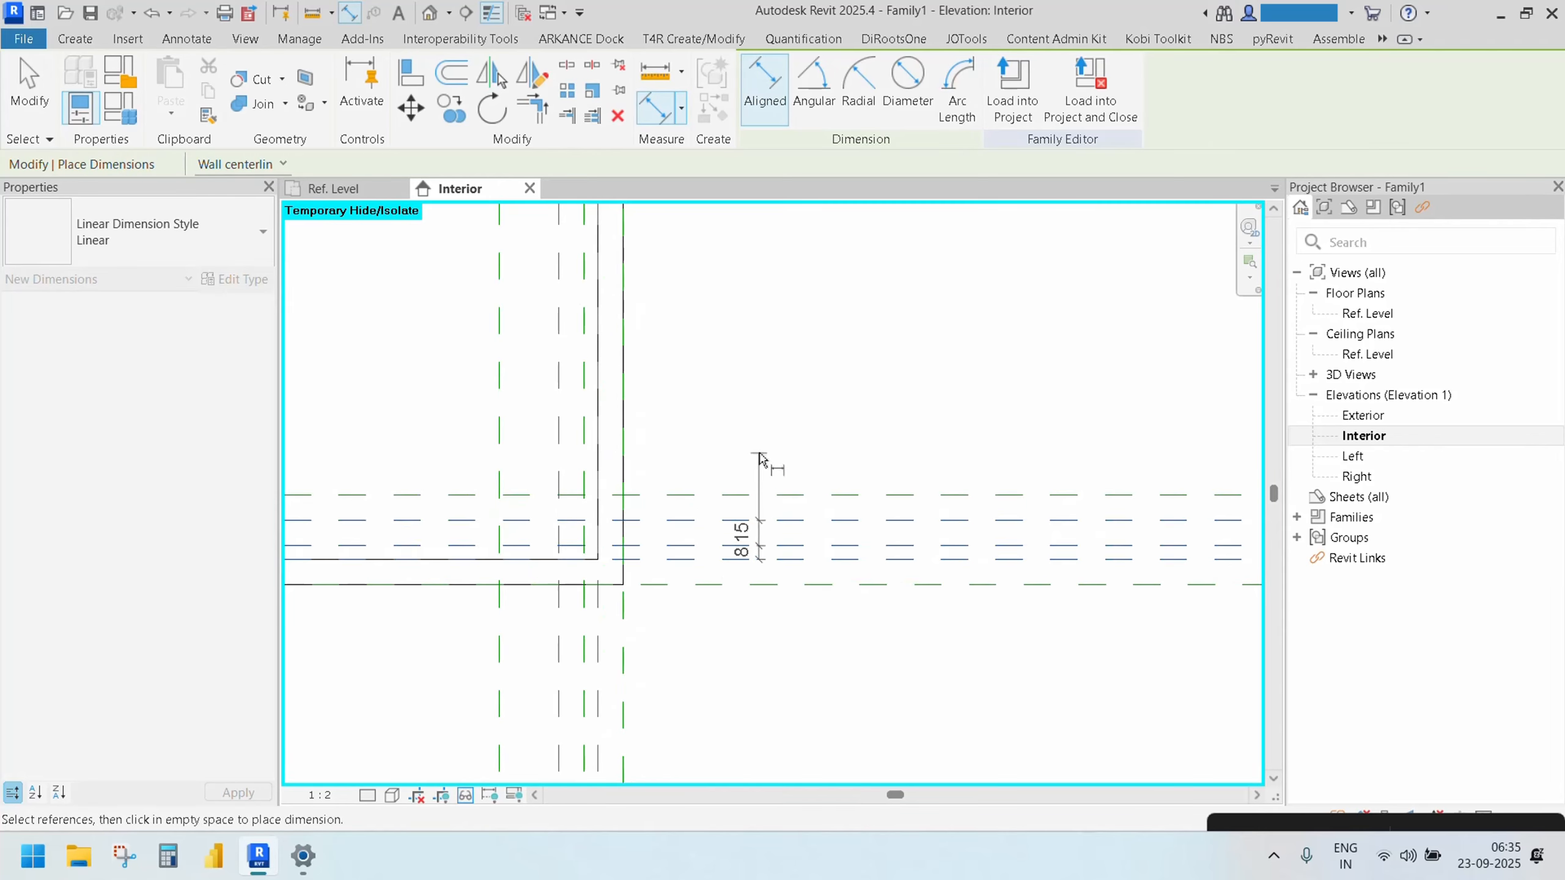
Dimension from the second plane above the stone frame's bottom inner plane to the innermost bottom plane and label it Panel Frame Width = 50
left_click(797, 522)
left_click(800, 495)
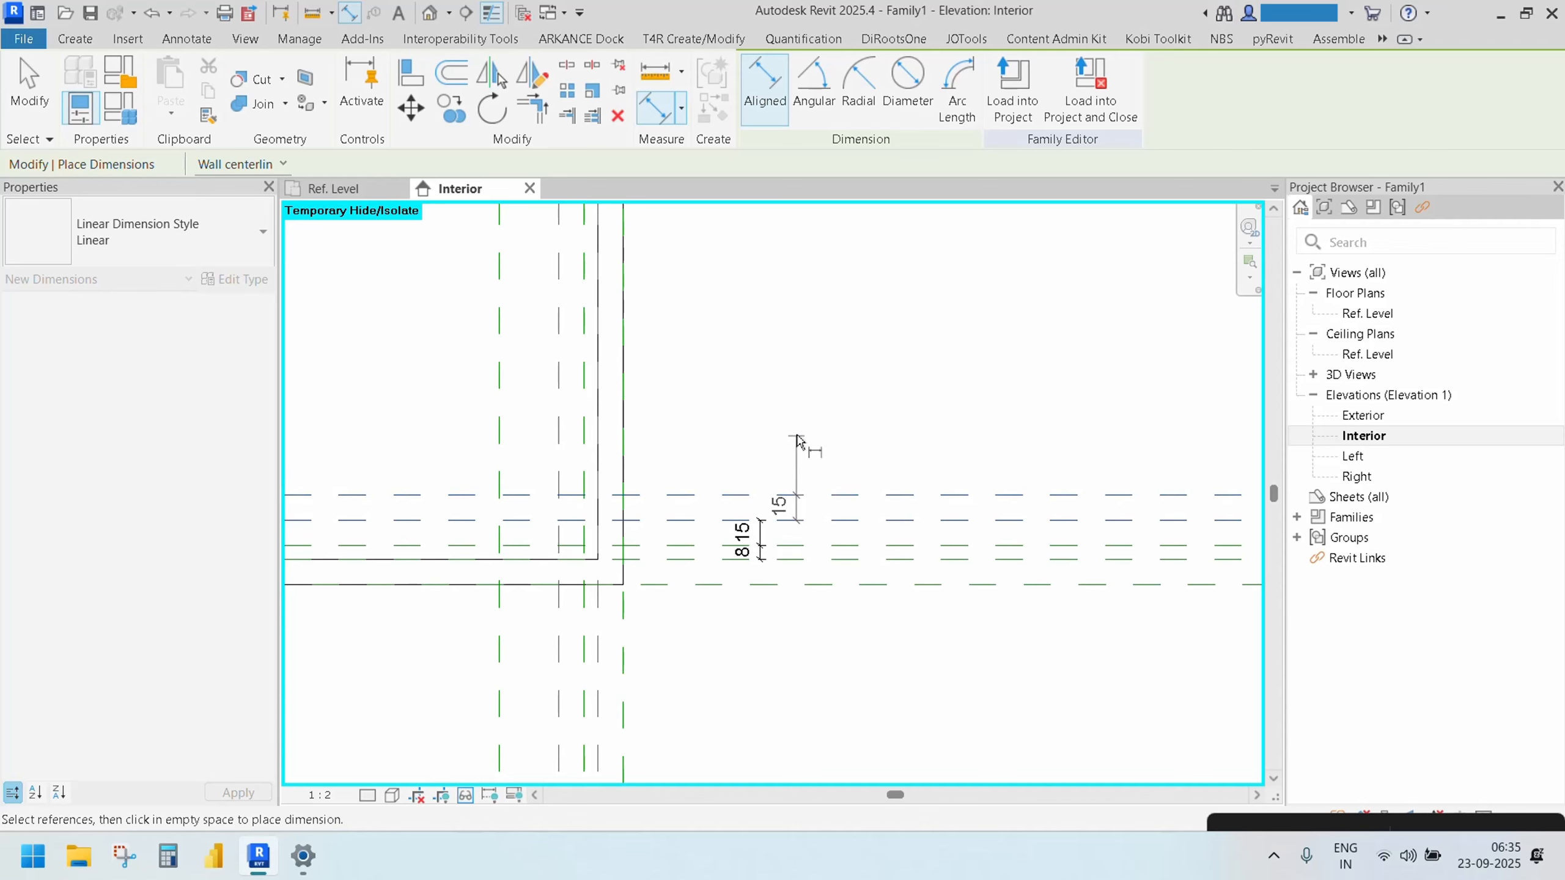
left_click(793, 431)
key("Escape")
left_click(793, 510)
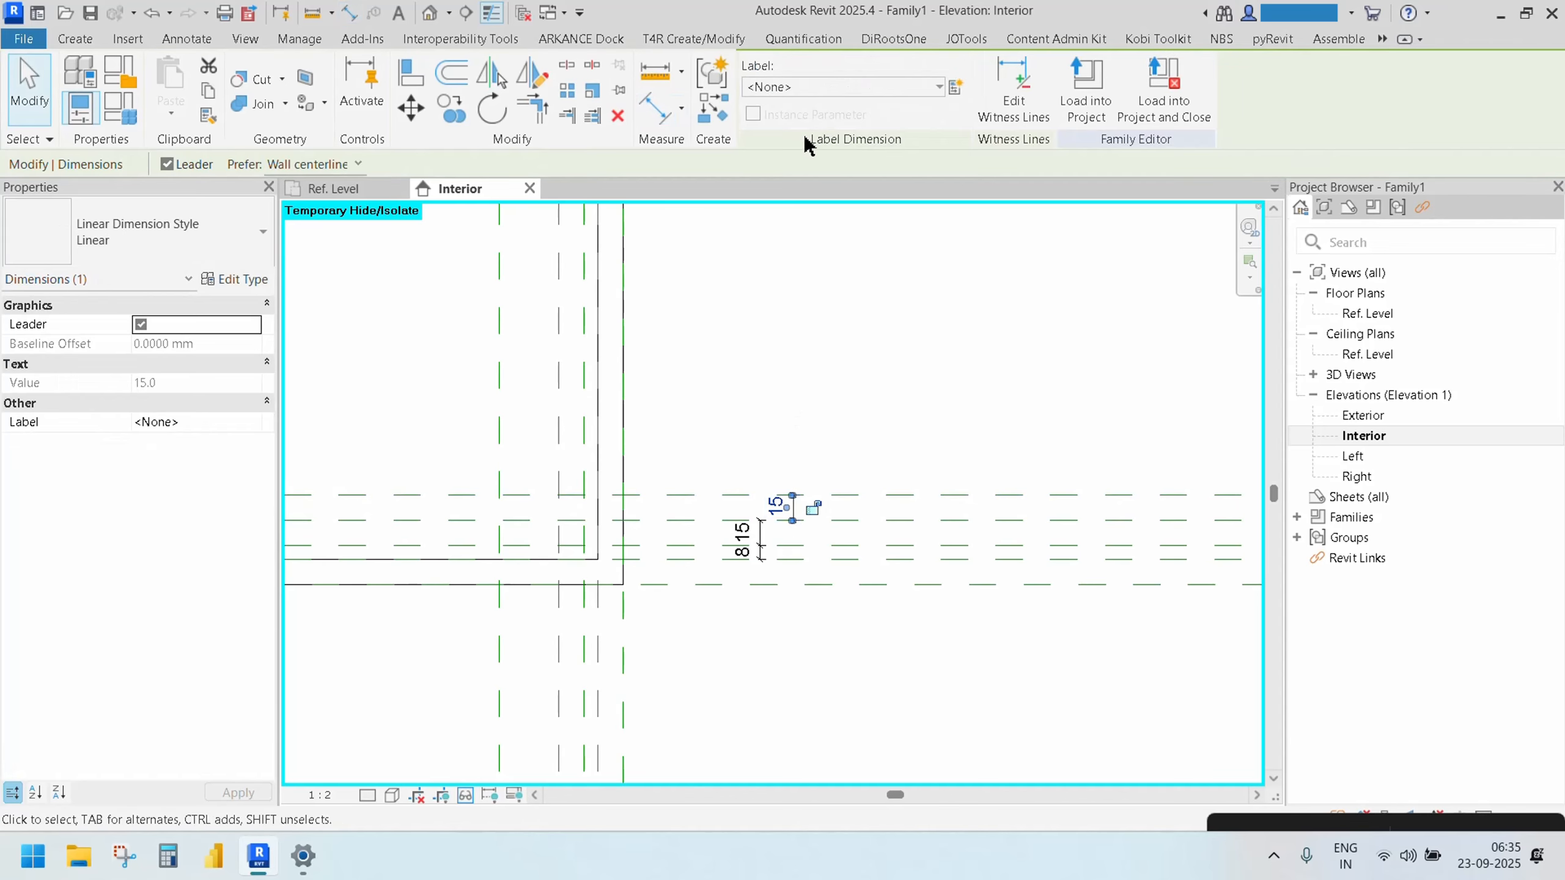
left_click(828, 90)
left_click(829, 222)
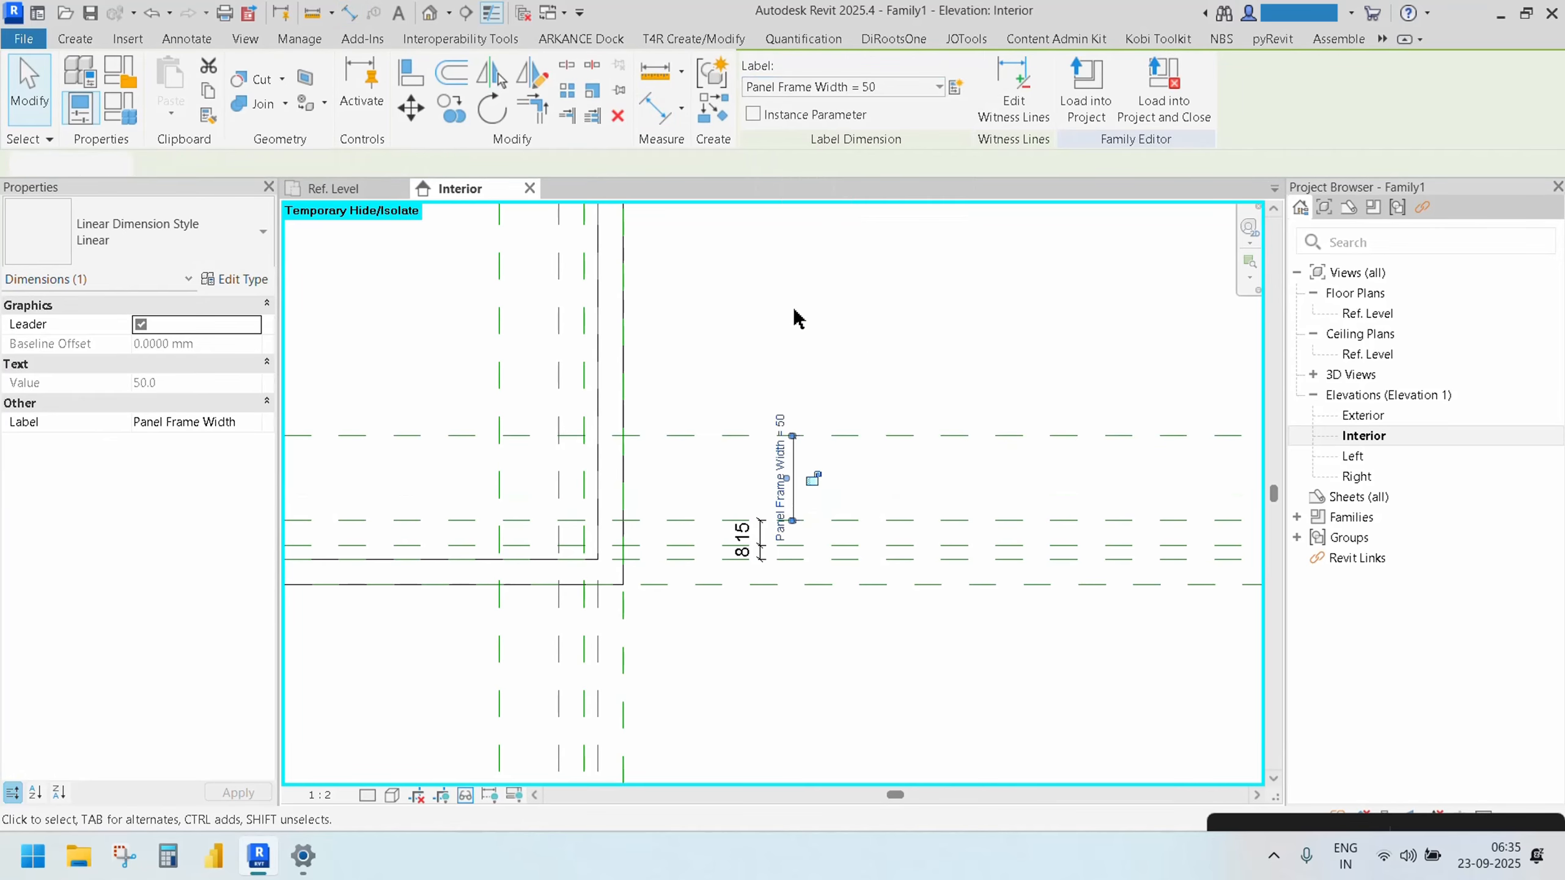
left_click(722, 375)
Place a continuous aligned dimension across the stone frame's top inner plane and the first two planes below it, near the upper-right corner
scroll(692, 361, "down", 5)
middle_click_drag(757, 430, 866, 780)
middle_click_drag(761, 404, 837, 521)
scroll(912, 419, "up", 5)
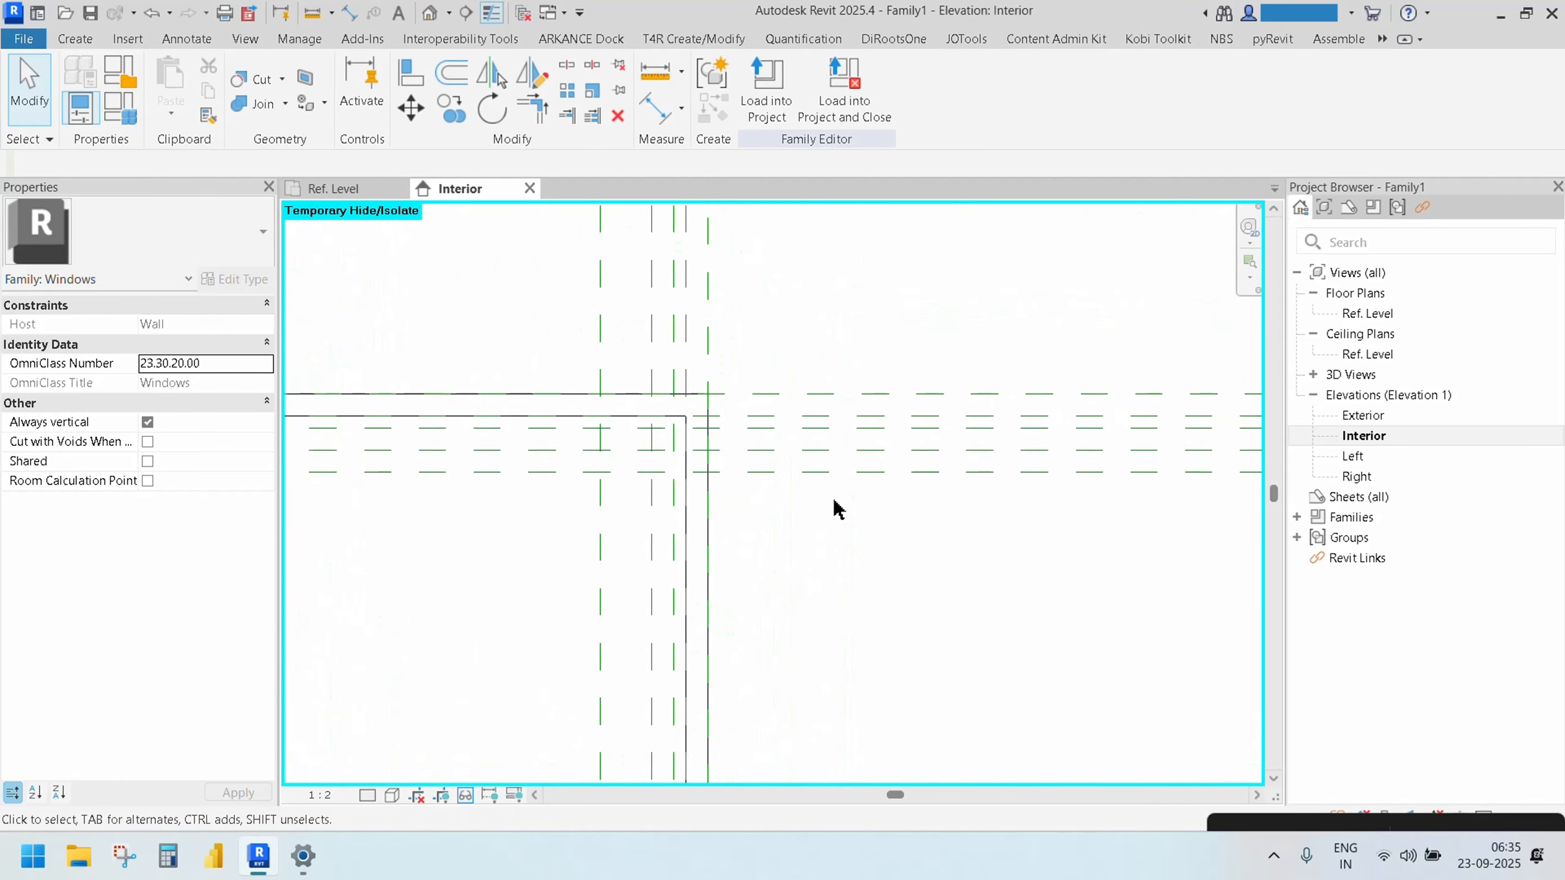
key("d")
key("i")
scroll(764, 425, "up", 3)
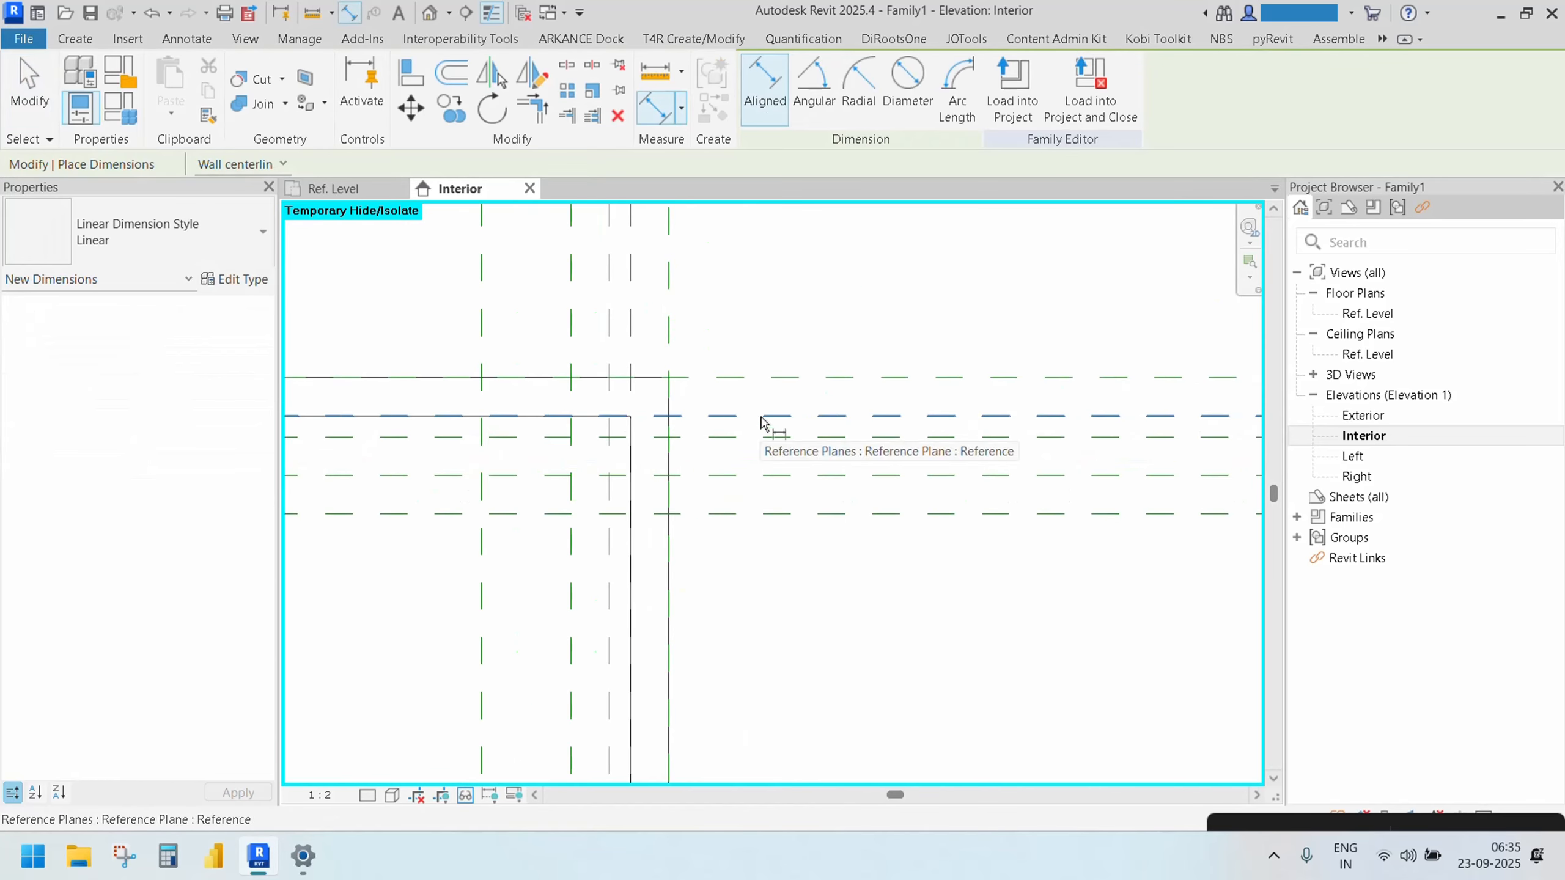
left_click(781, 419)
left_click(784, 436)
left_click(795, 475)
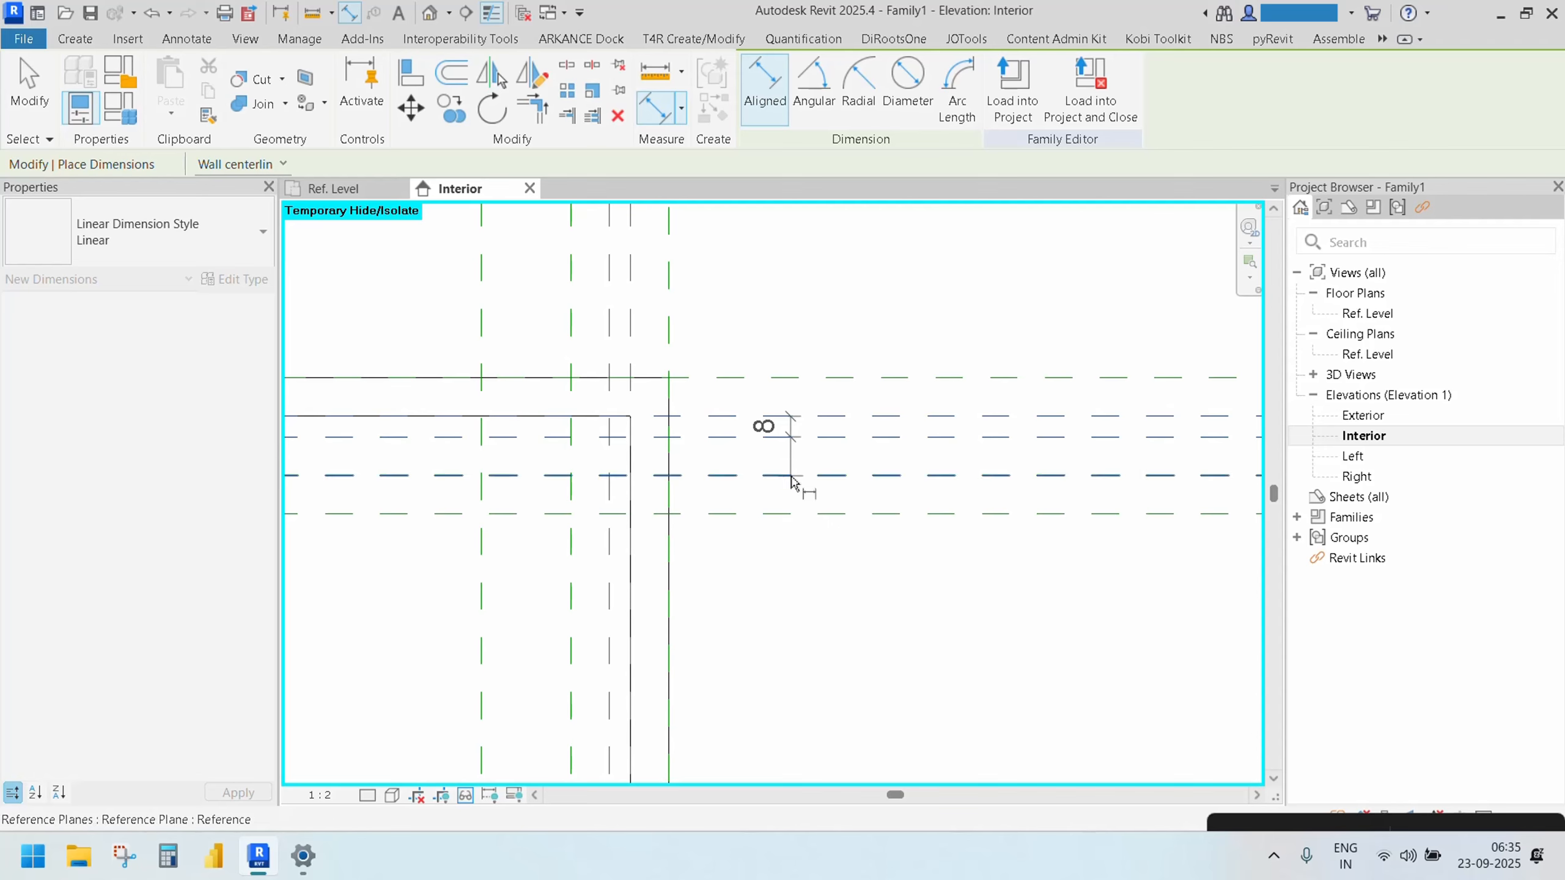
left_click(794, 512)
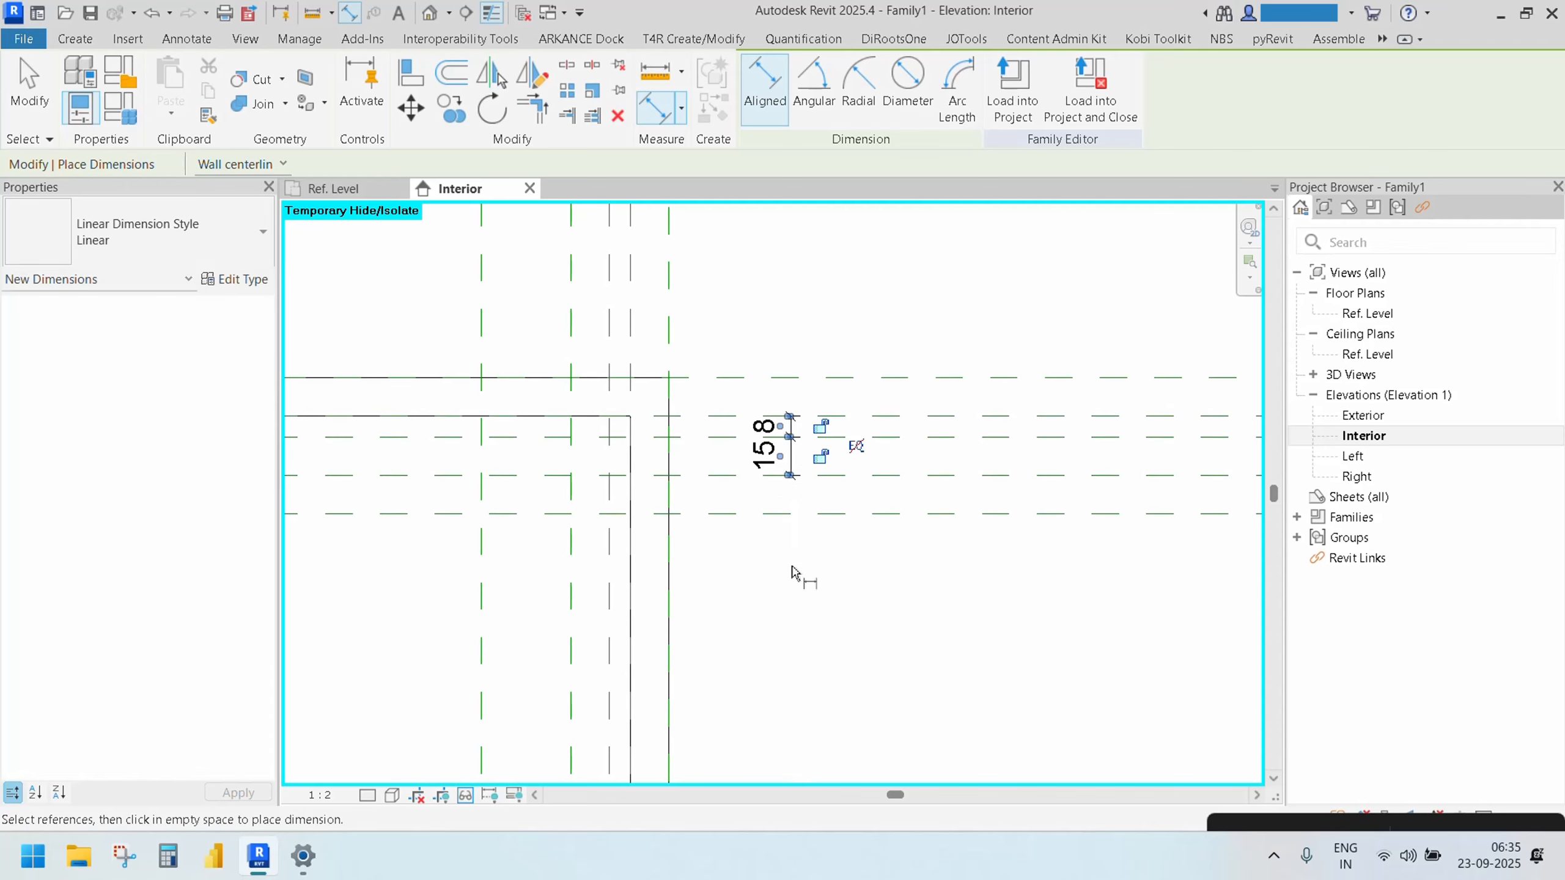
Dimension from the top 8 mm offset plane to the innermost top plane and label it Panel Frame Width = 50
left_click(890, 437)
left_click(890, 513)
left_click(894, 604)
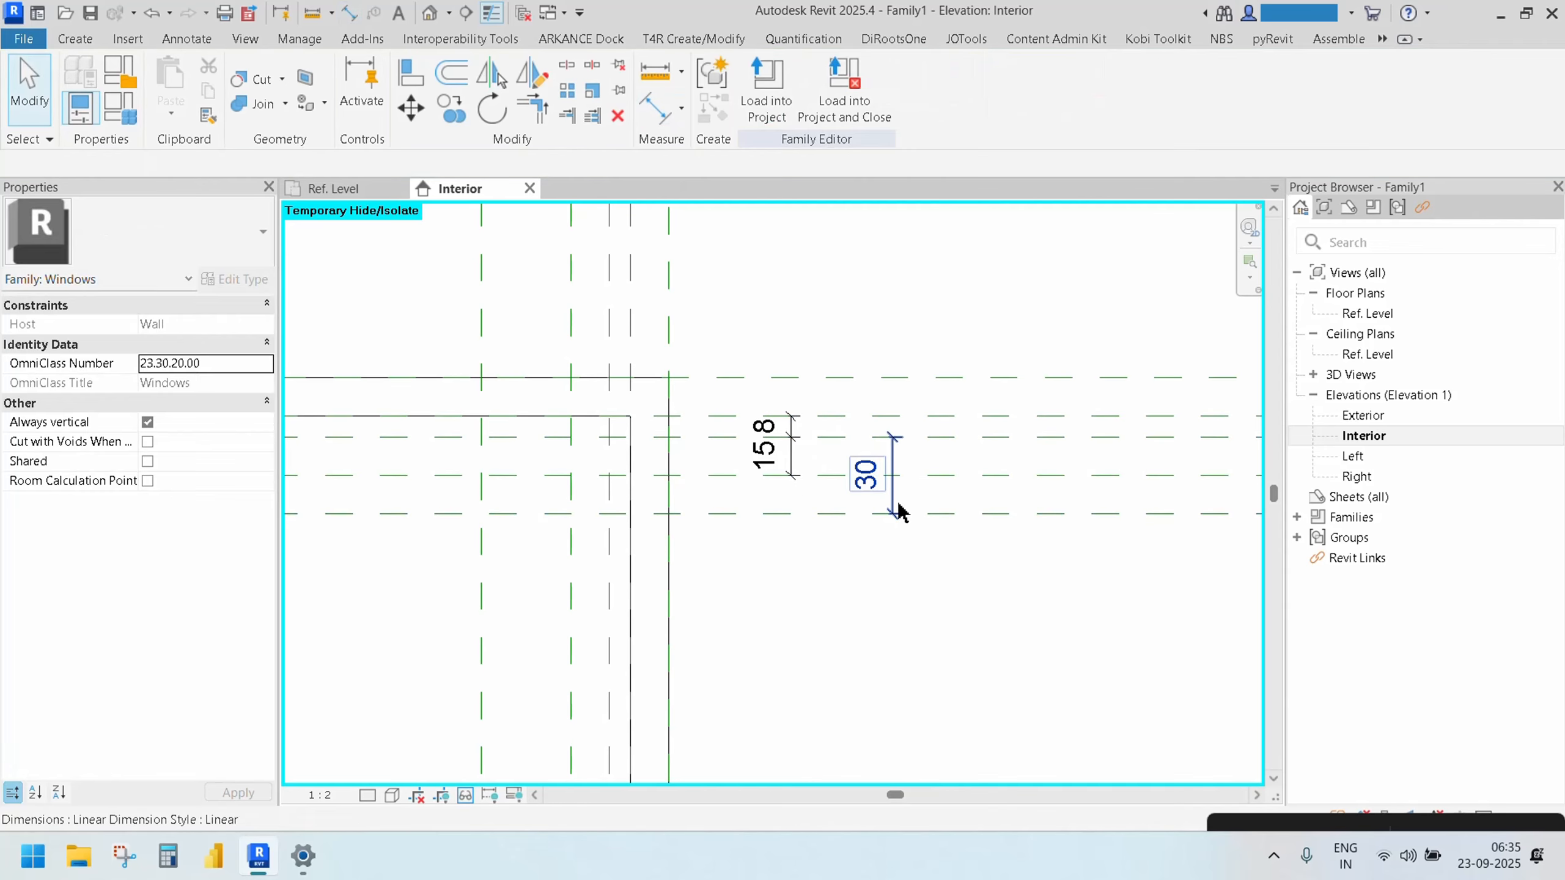
left_click(937, 87)
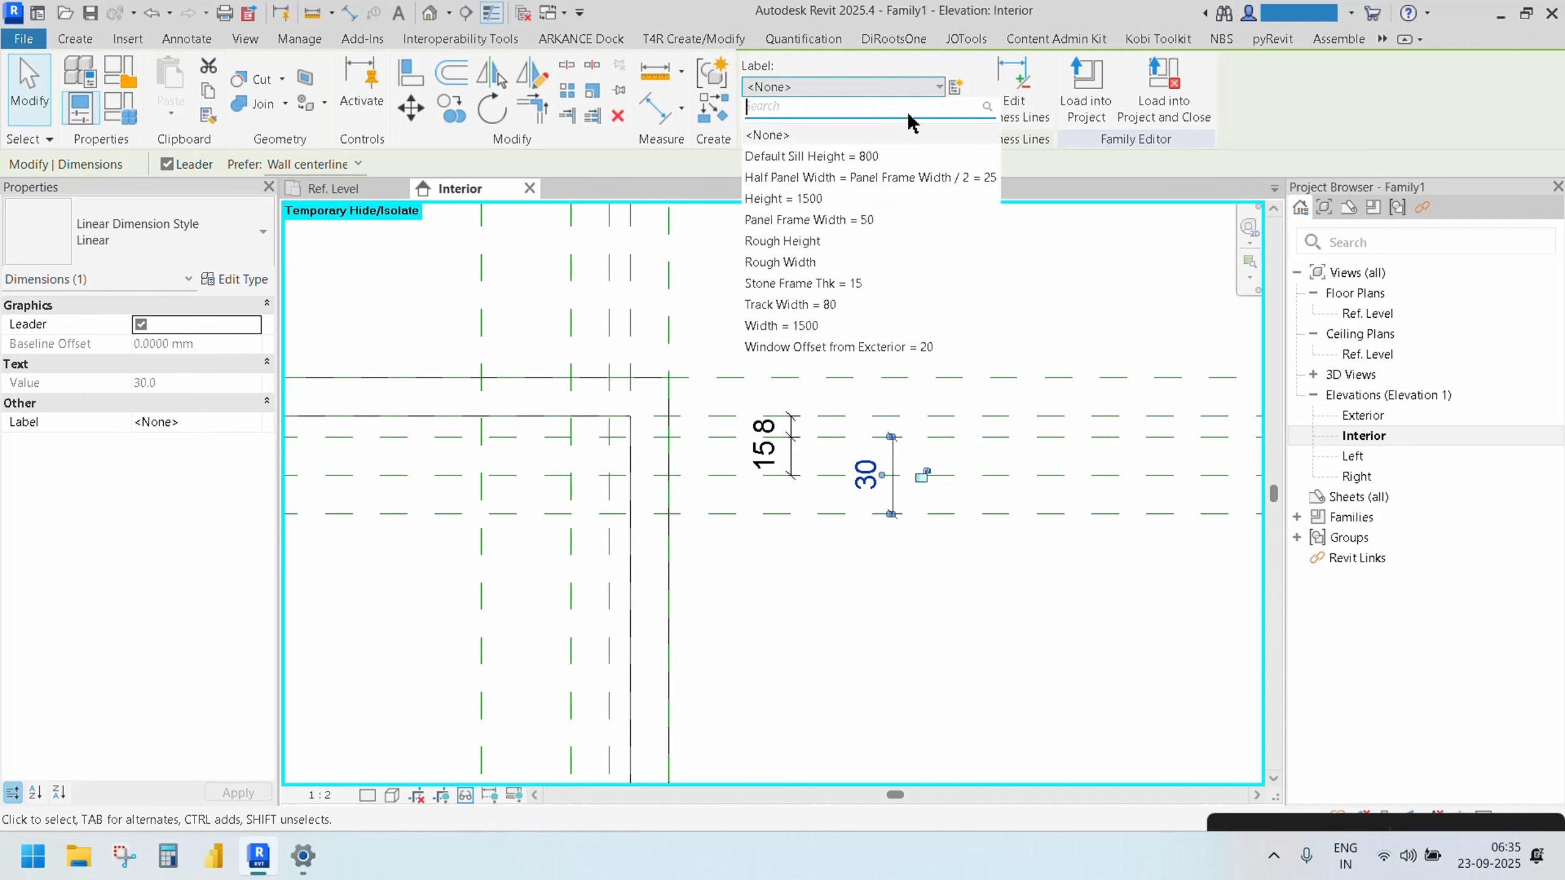
left_click(829, 220)
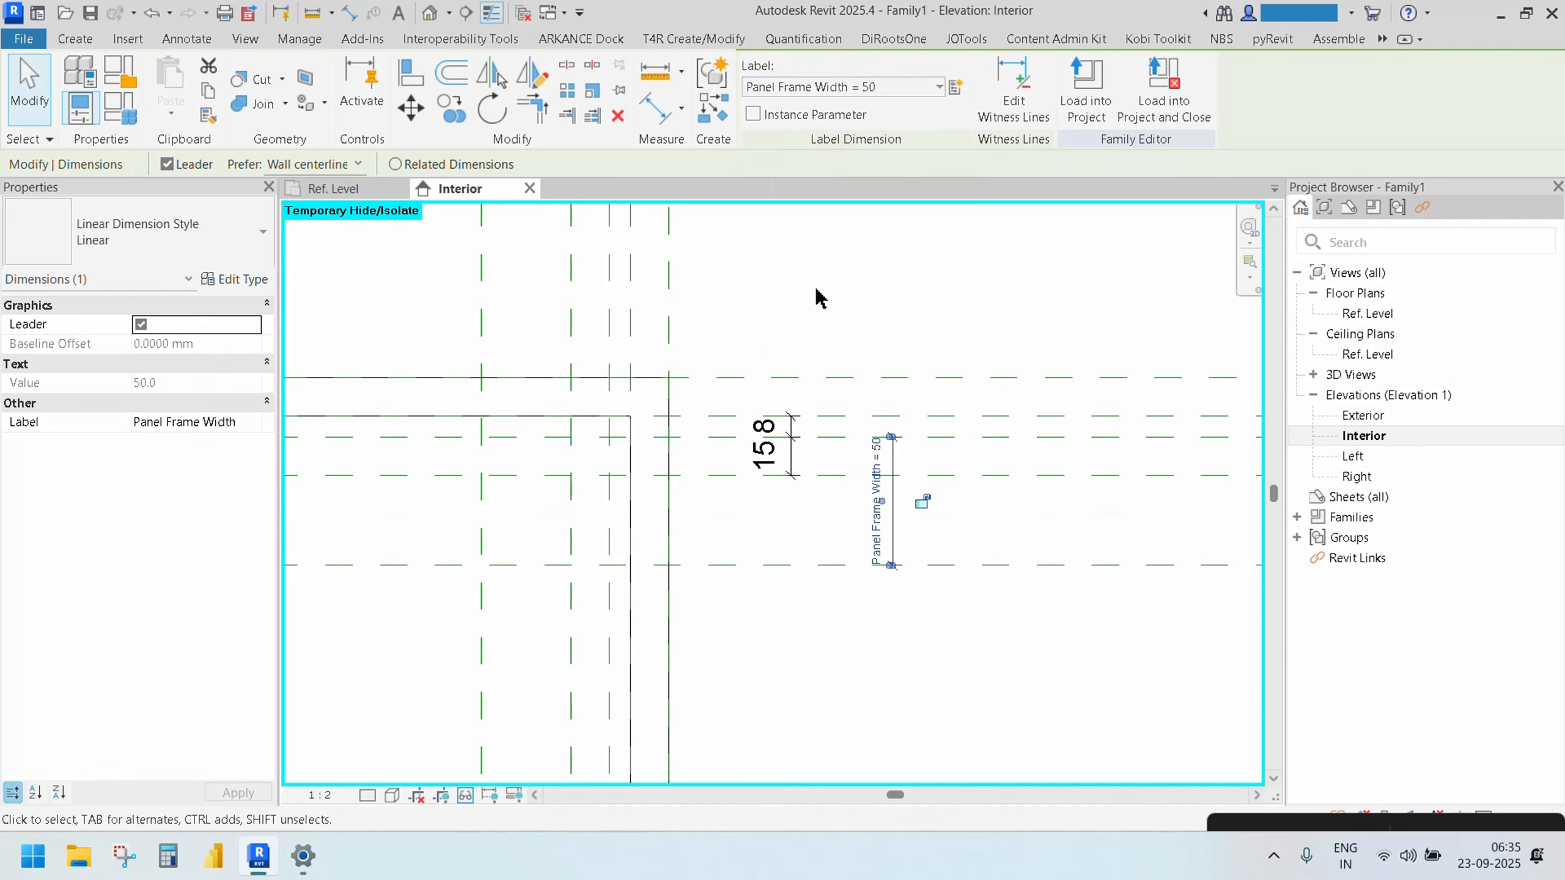
left_click(797, 639)
Start a sweep with a sketched path and pick a locked path line on the stone frame's left inner reference plane
scroll(796, 636, "down", 4)
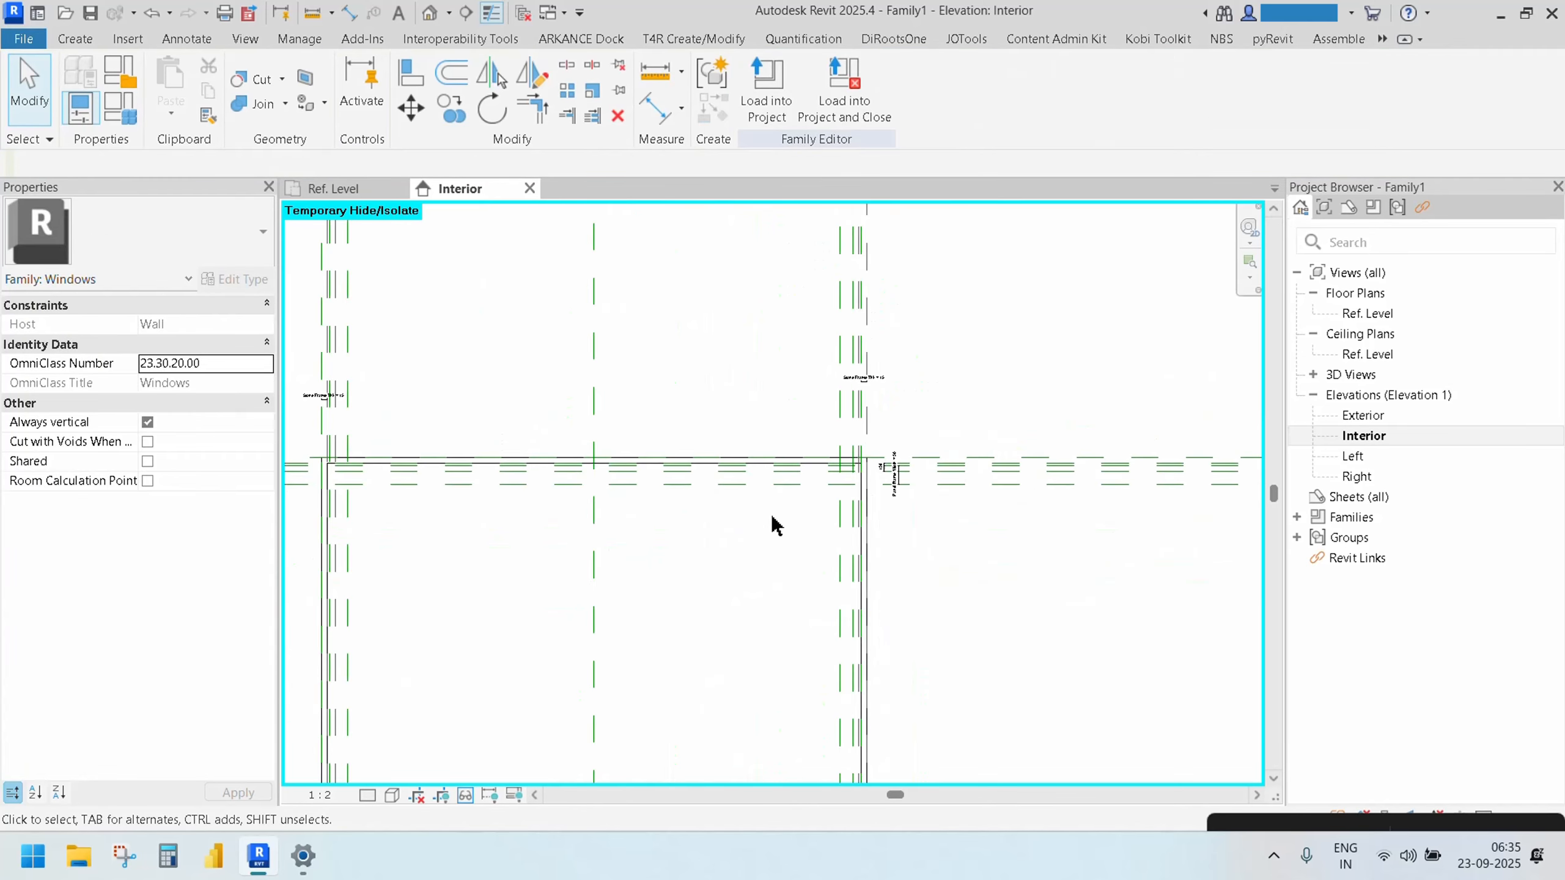
scroll(801, 468, "down", 2)
scroll(869, 367, "down", 2)
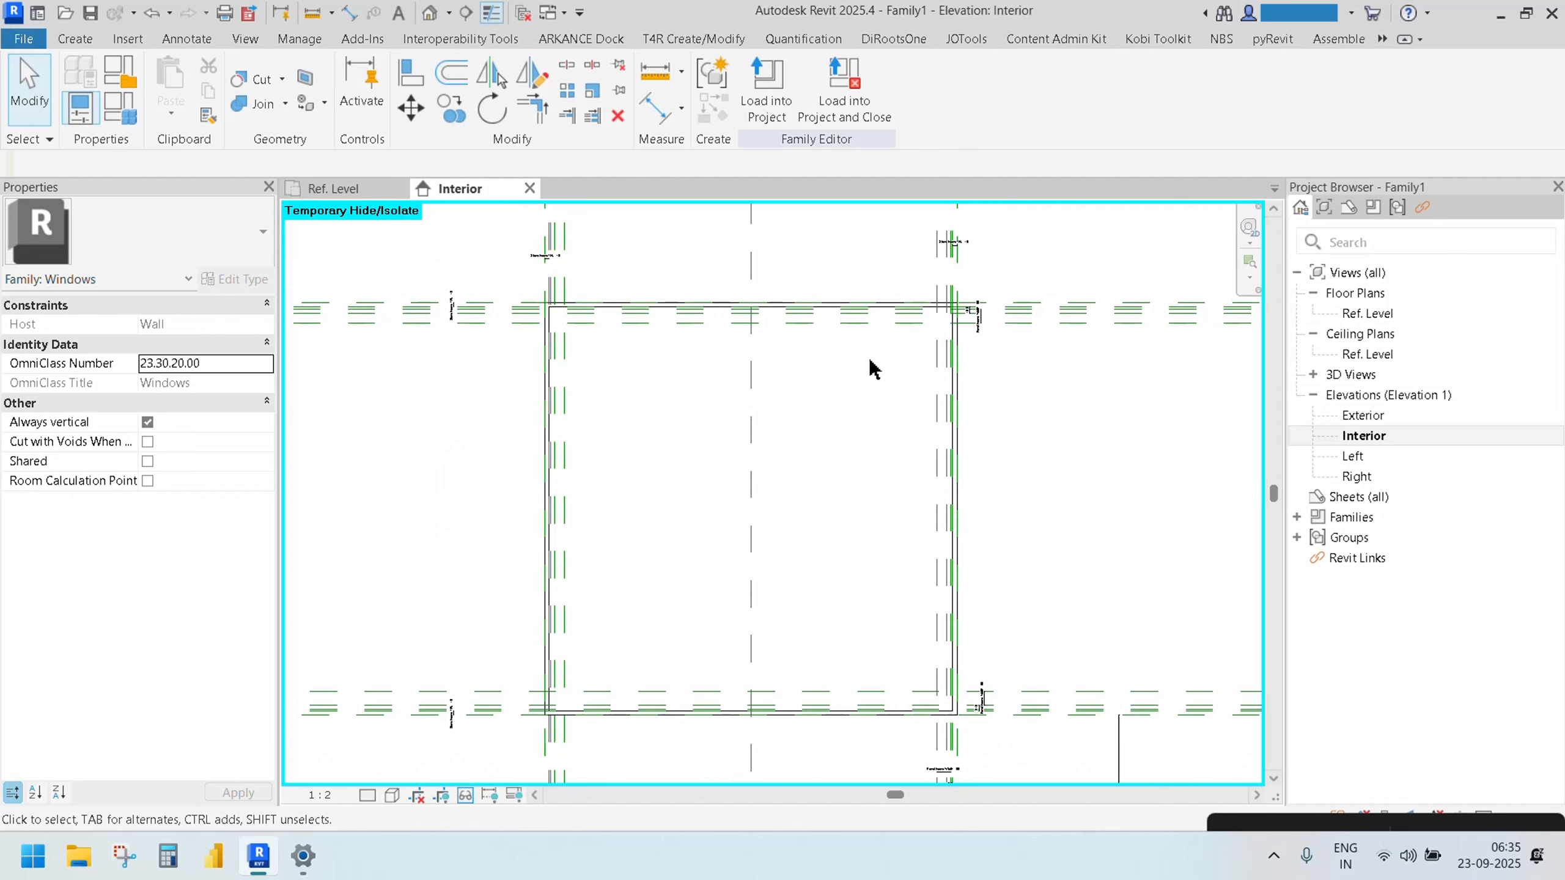
middle_click_drag(870, 362, 840, 379)
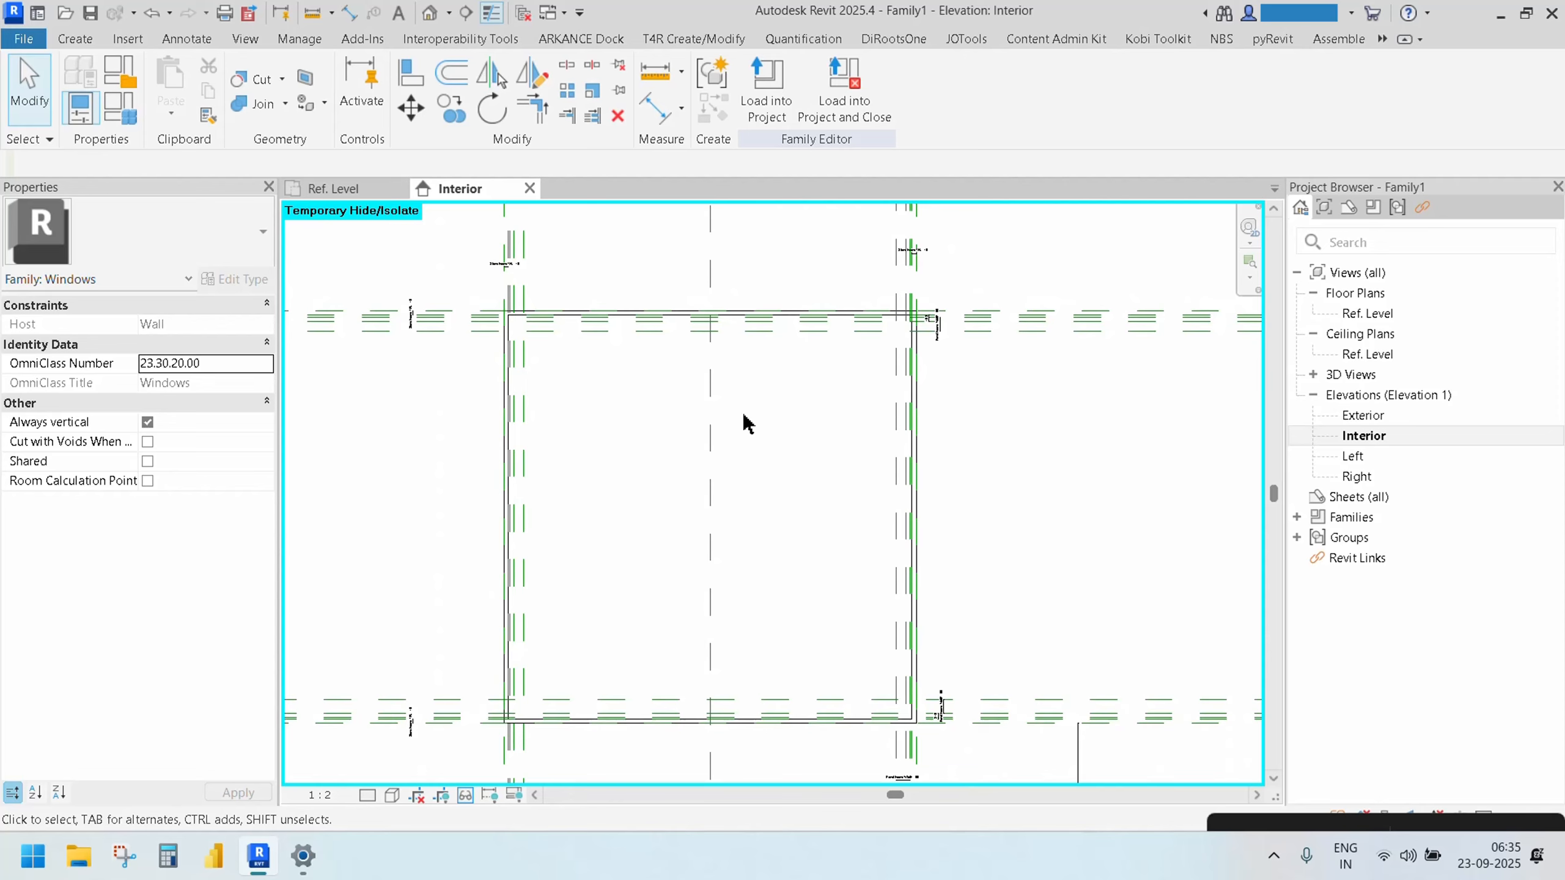
left_click(85, 41)
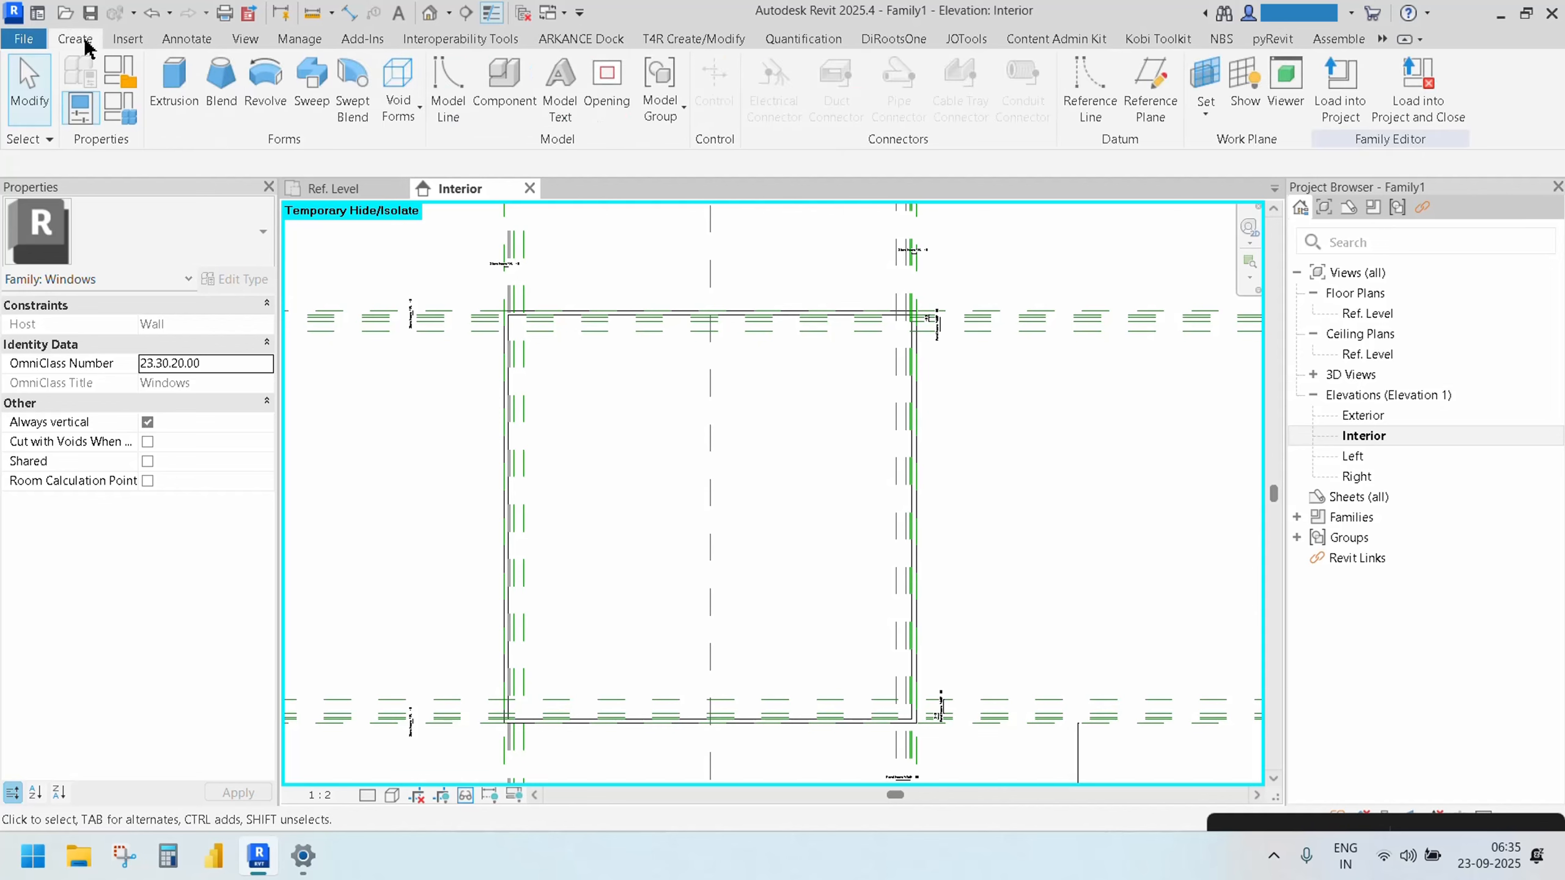
left_click(315, 92)
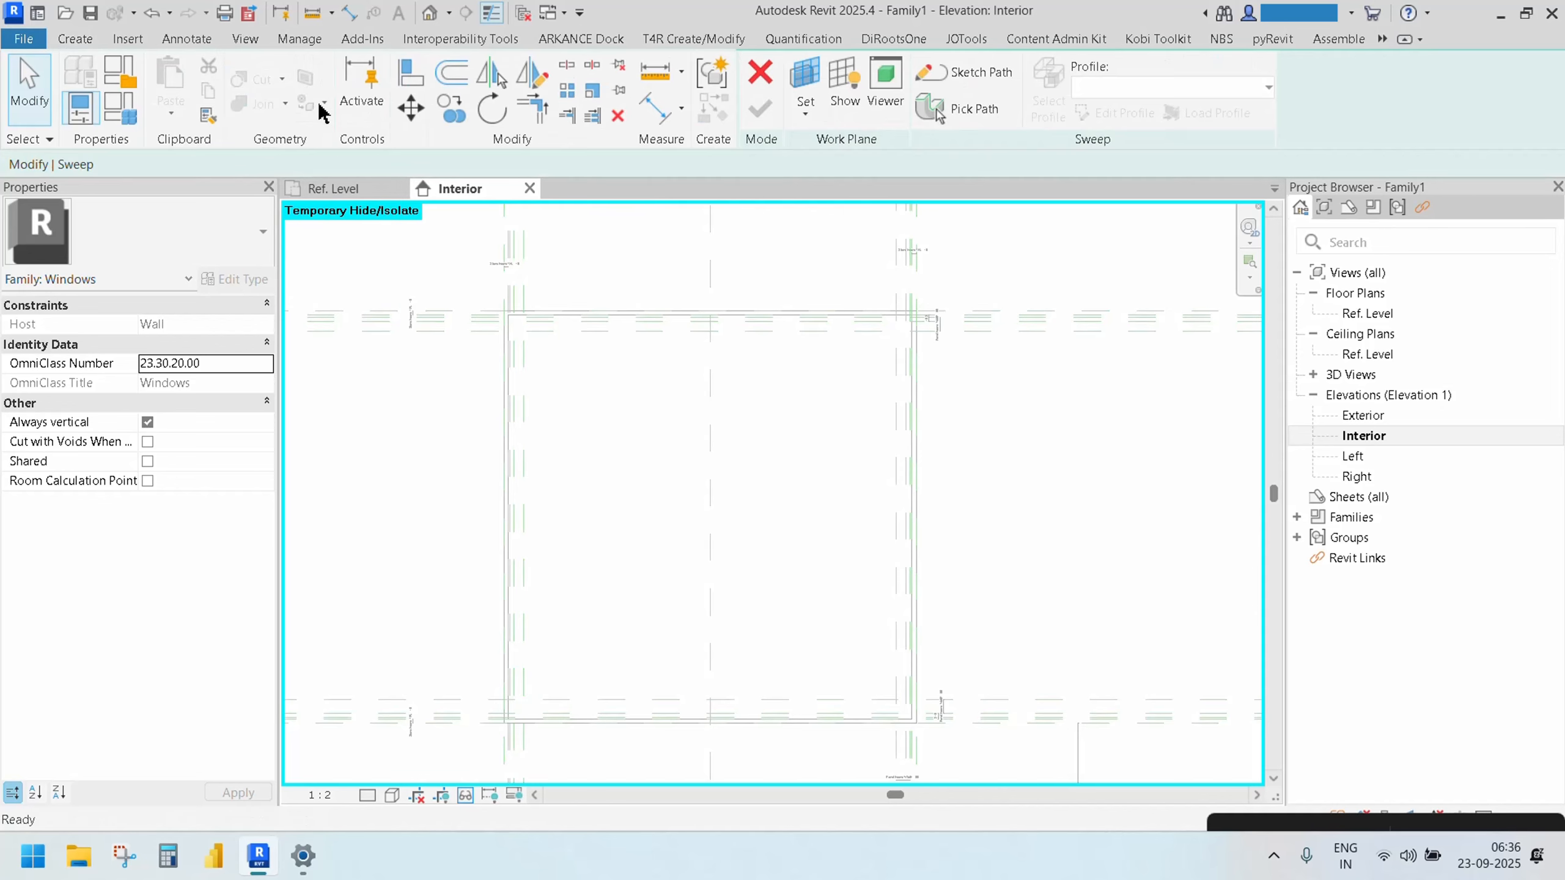
left_click(982, 74)
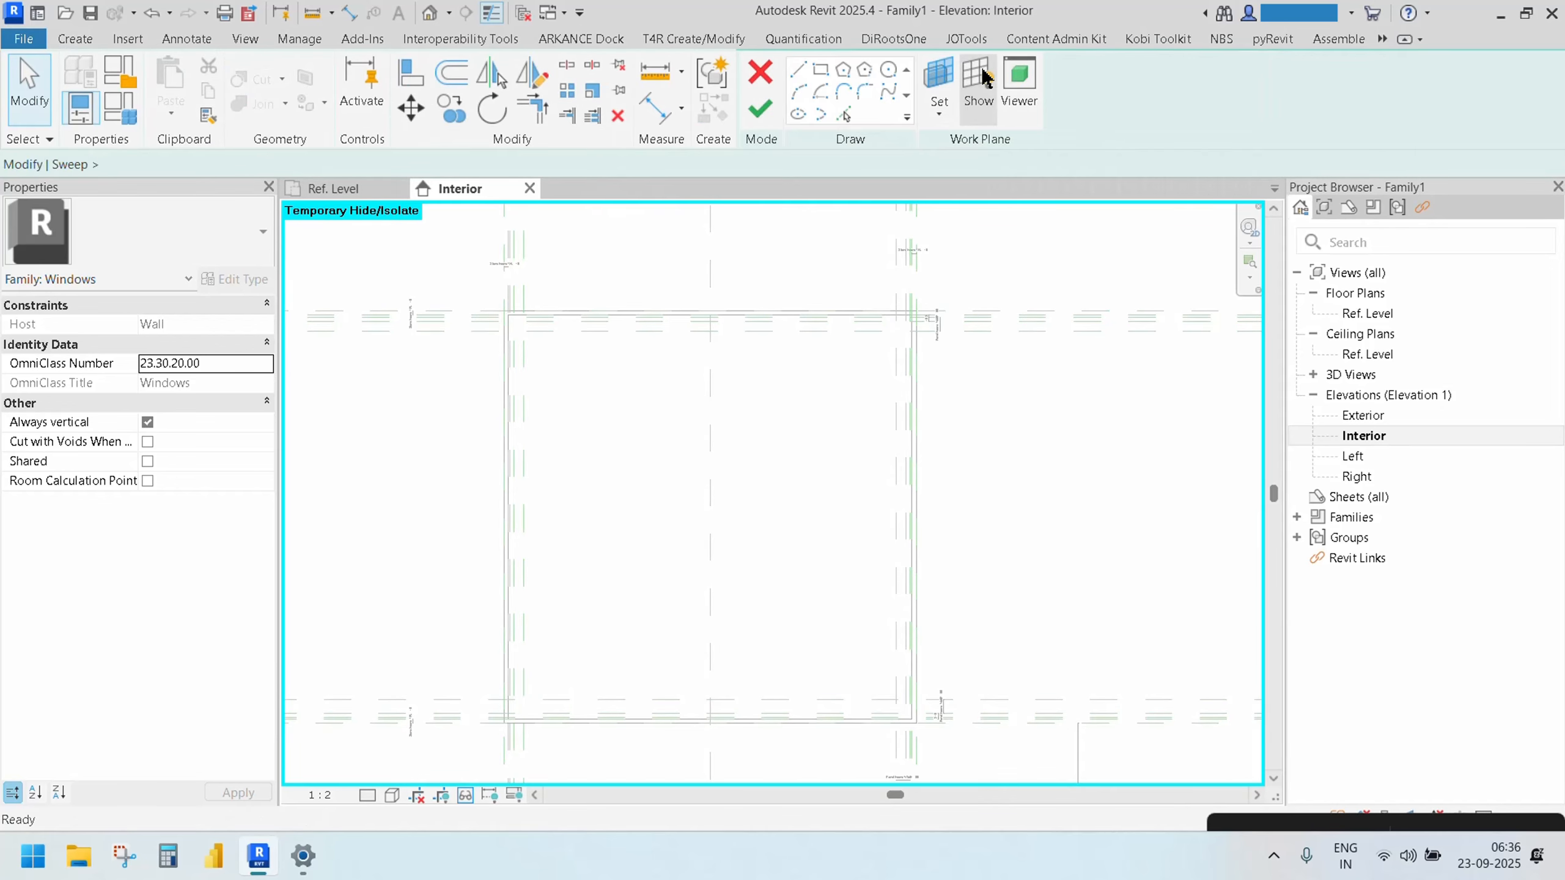
left_click(845, 116)
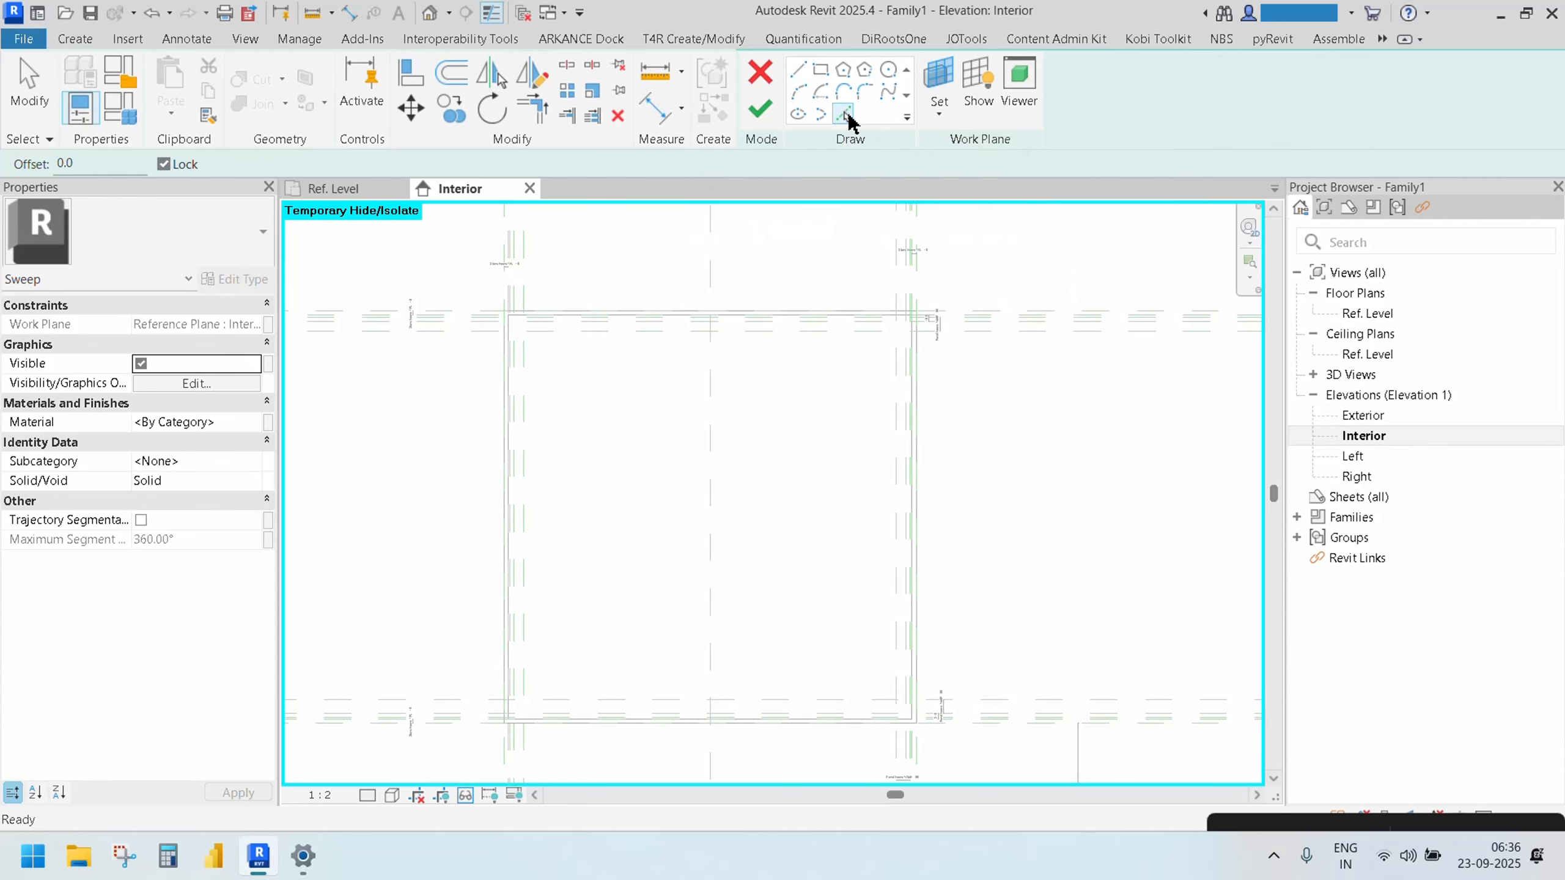
scroll(422, 314, "up", 3)
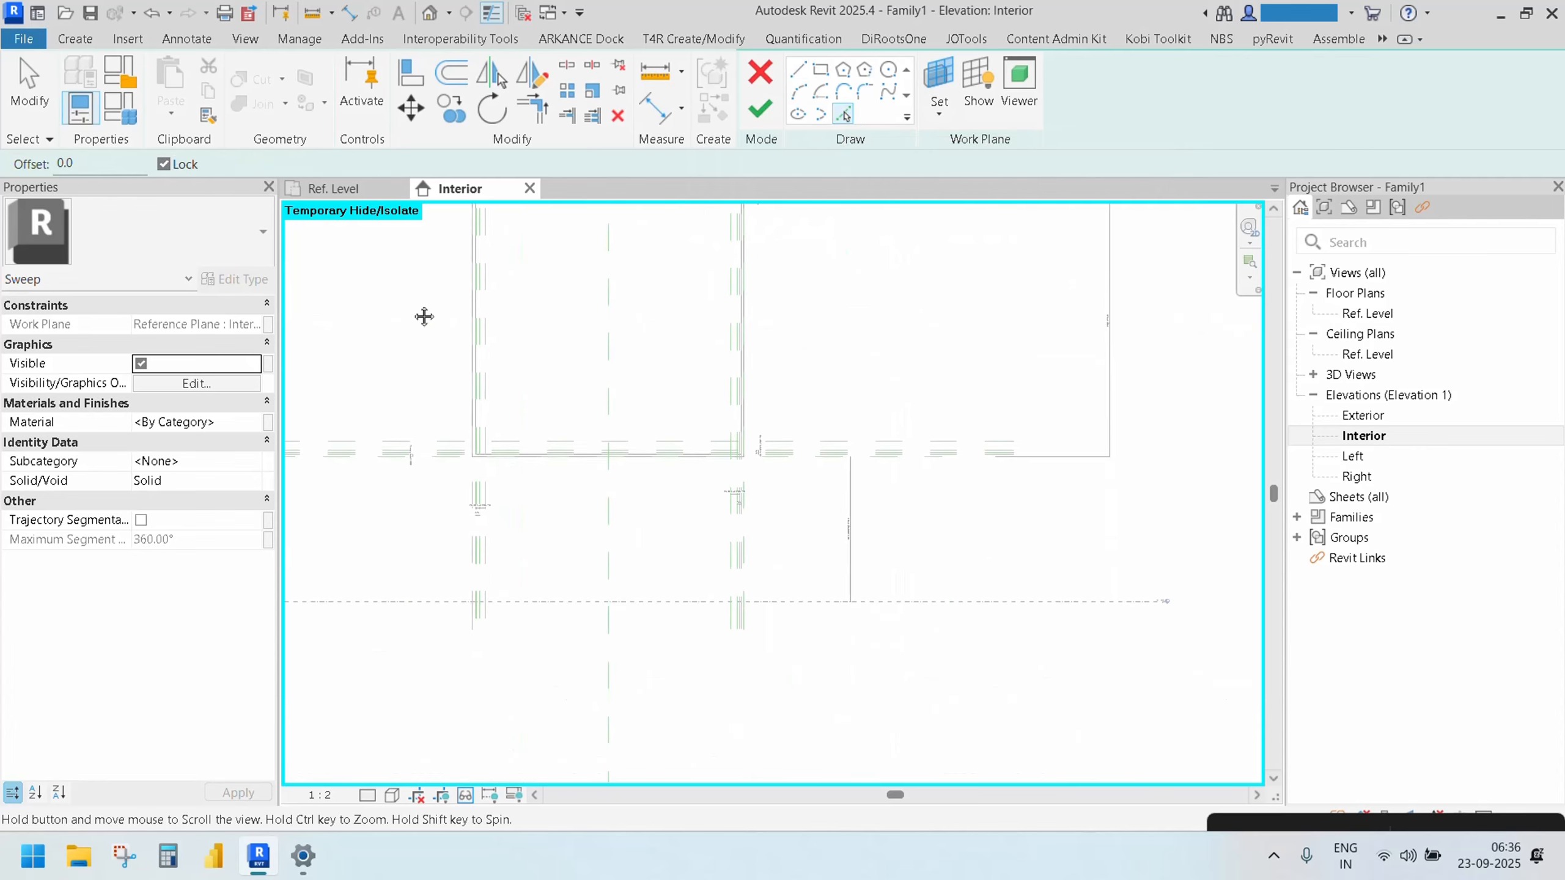
scroll(502, 536, "up", 4)
scroll(505, 536, "up", 3)
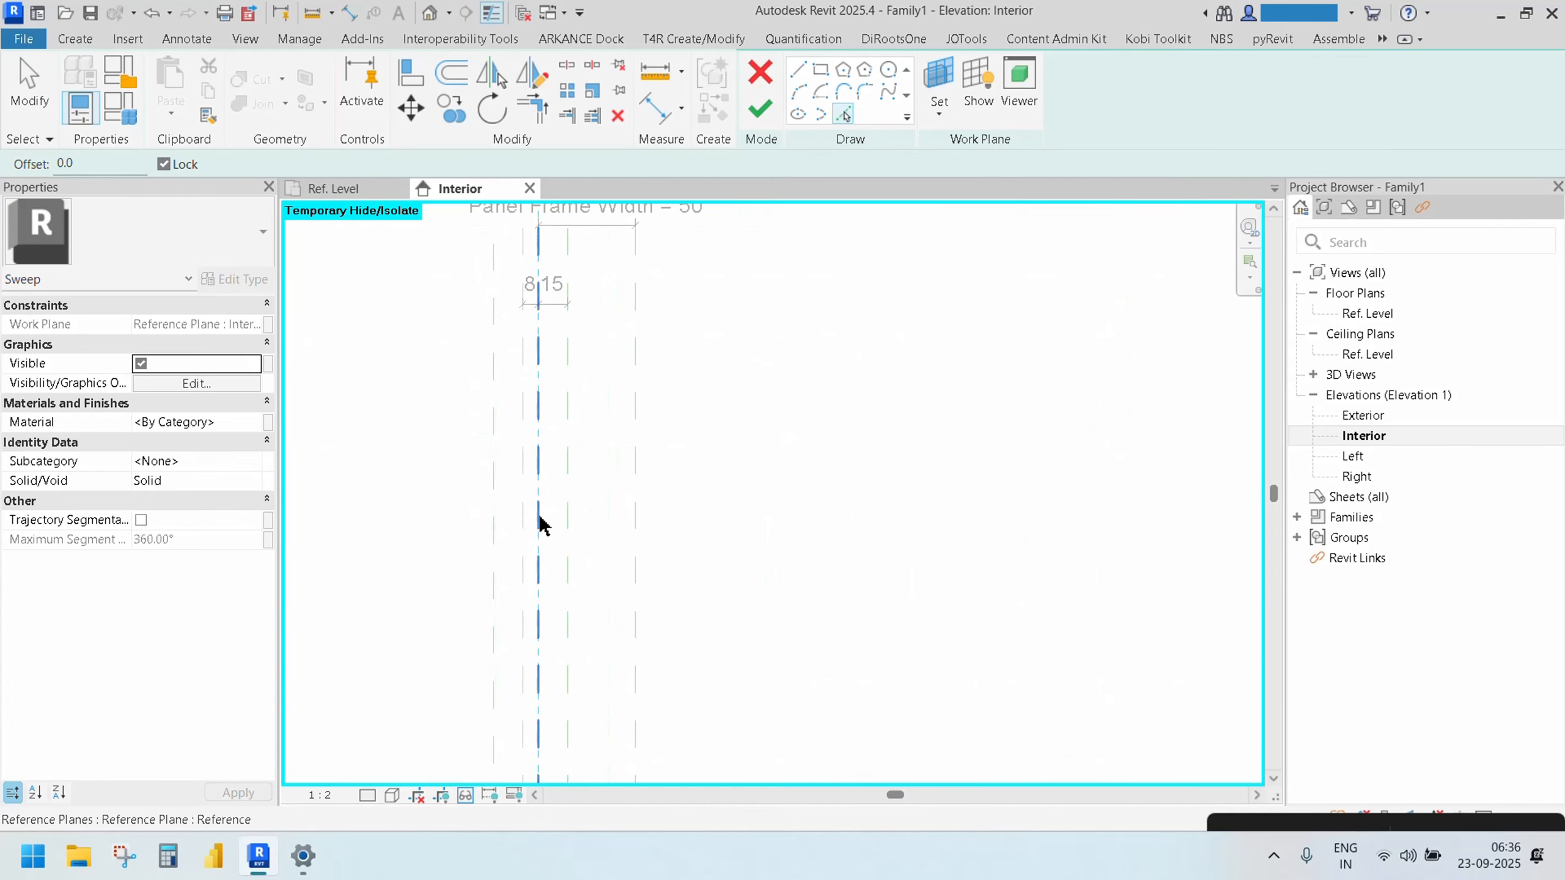
scroll(524, 513, "down", 6)
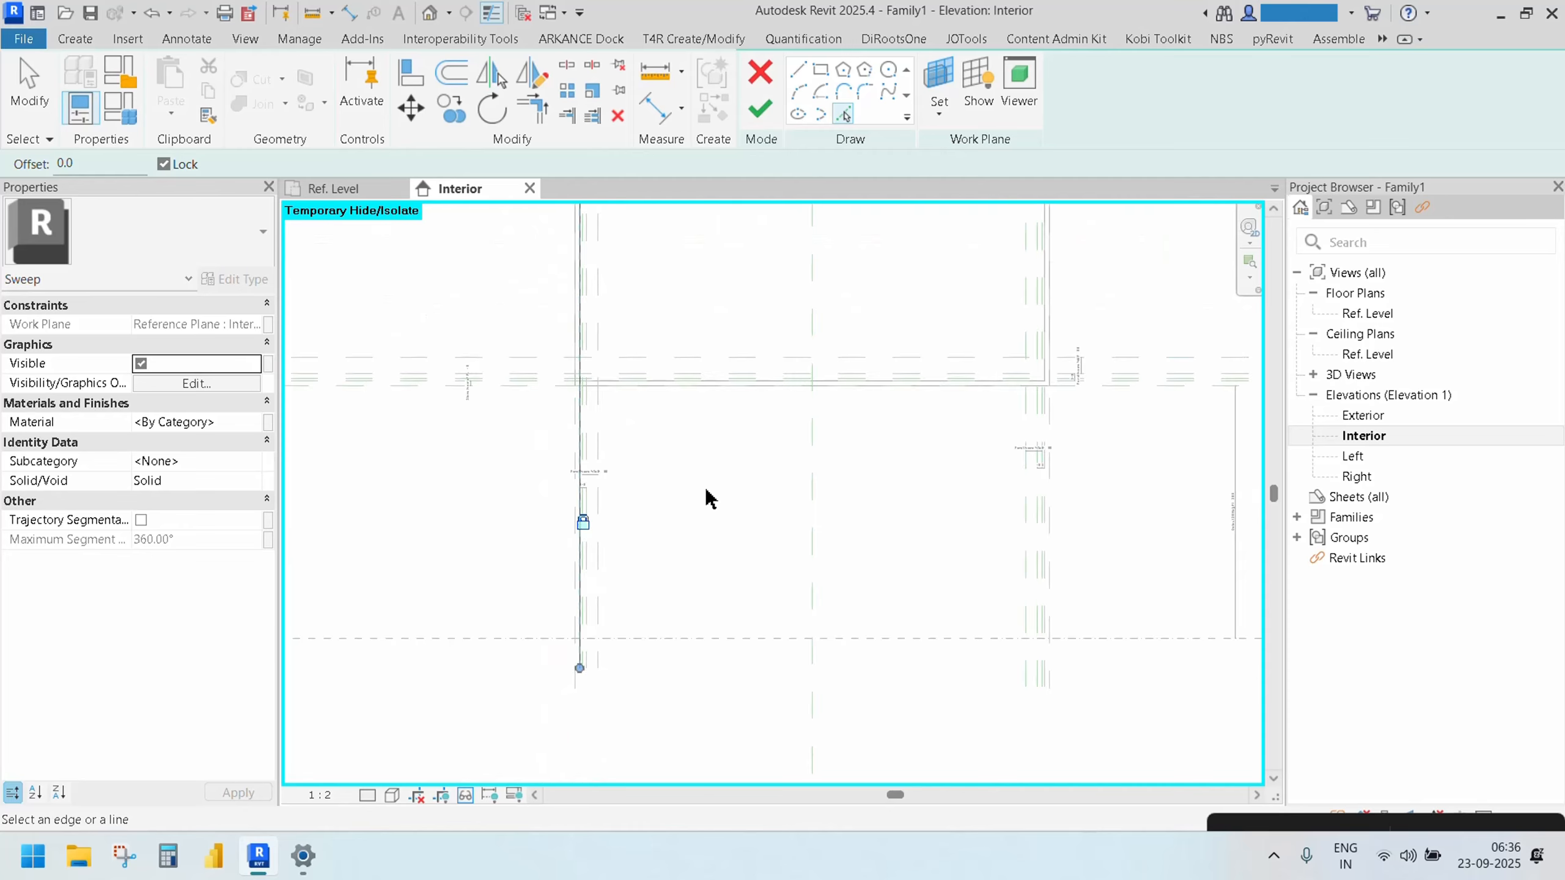
Add locked sweep path lines on the stone frame's top, right and bottom inner reference planes
scroll(692, 456, "up", 5)
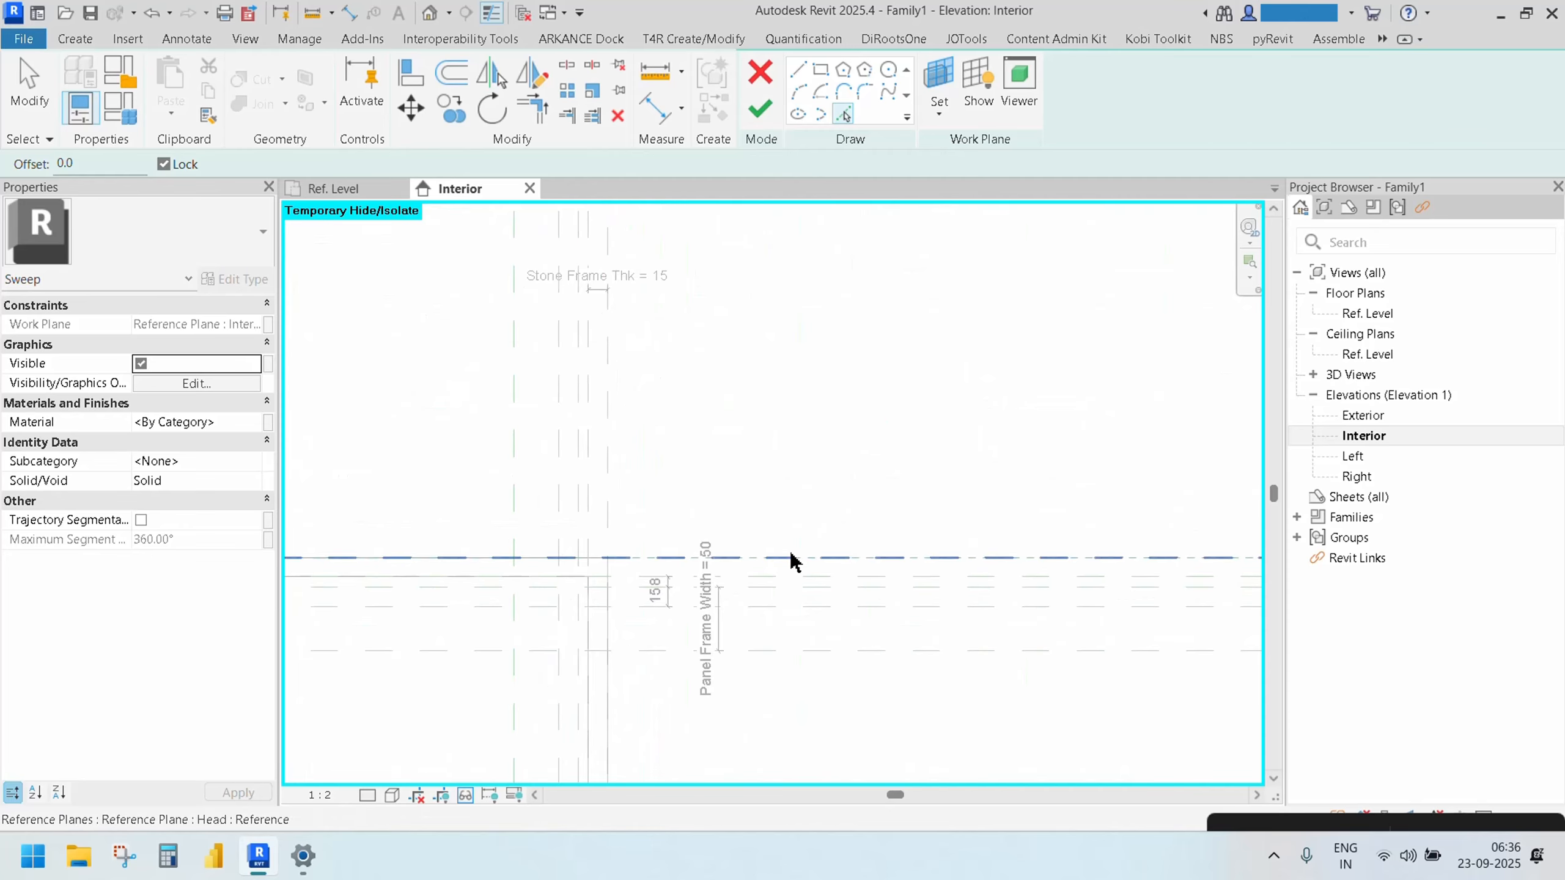
scroll(791, 621, "down", 3)
middle_click_drag(791, 621, 805, 225)
scroll(686, 564, "up", 4)
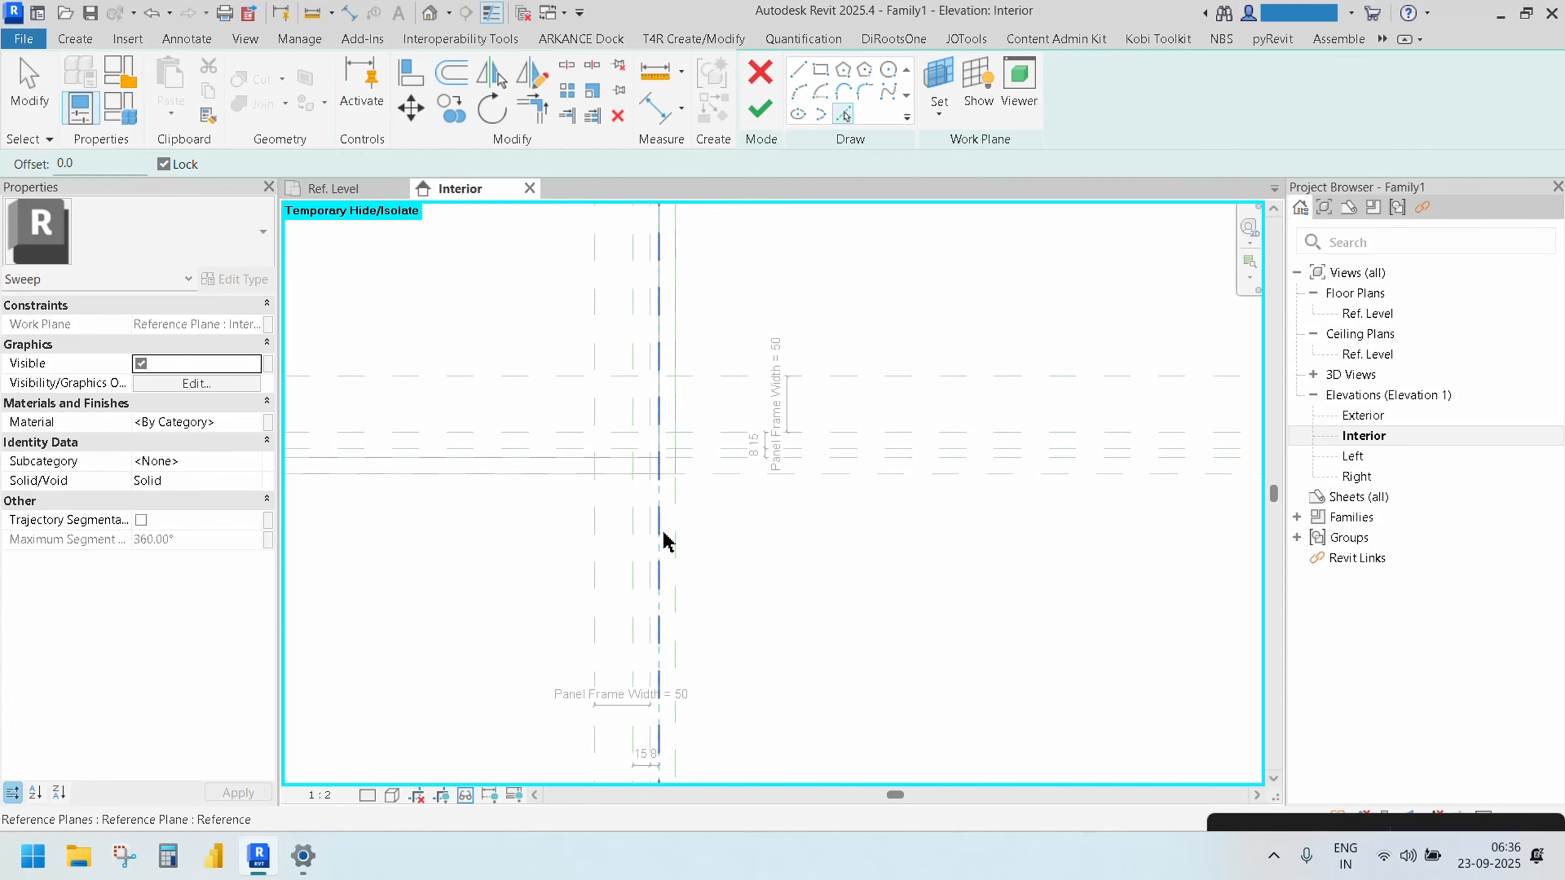
left_click(658, 541)
left_click(911, 465)
scroll(630, 541, "down", 2)
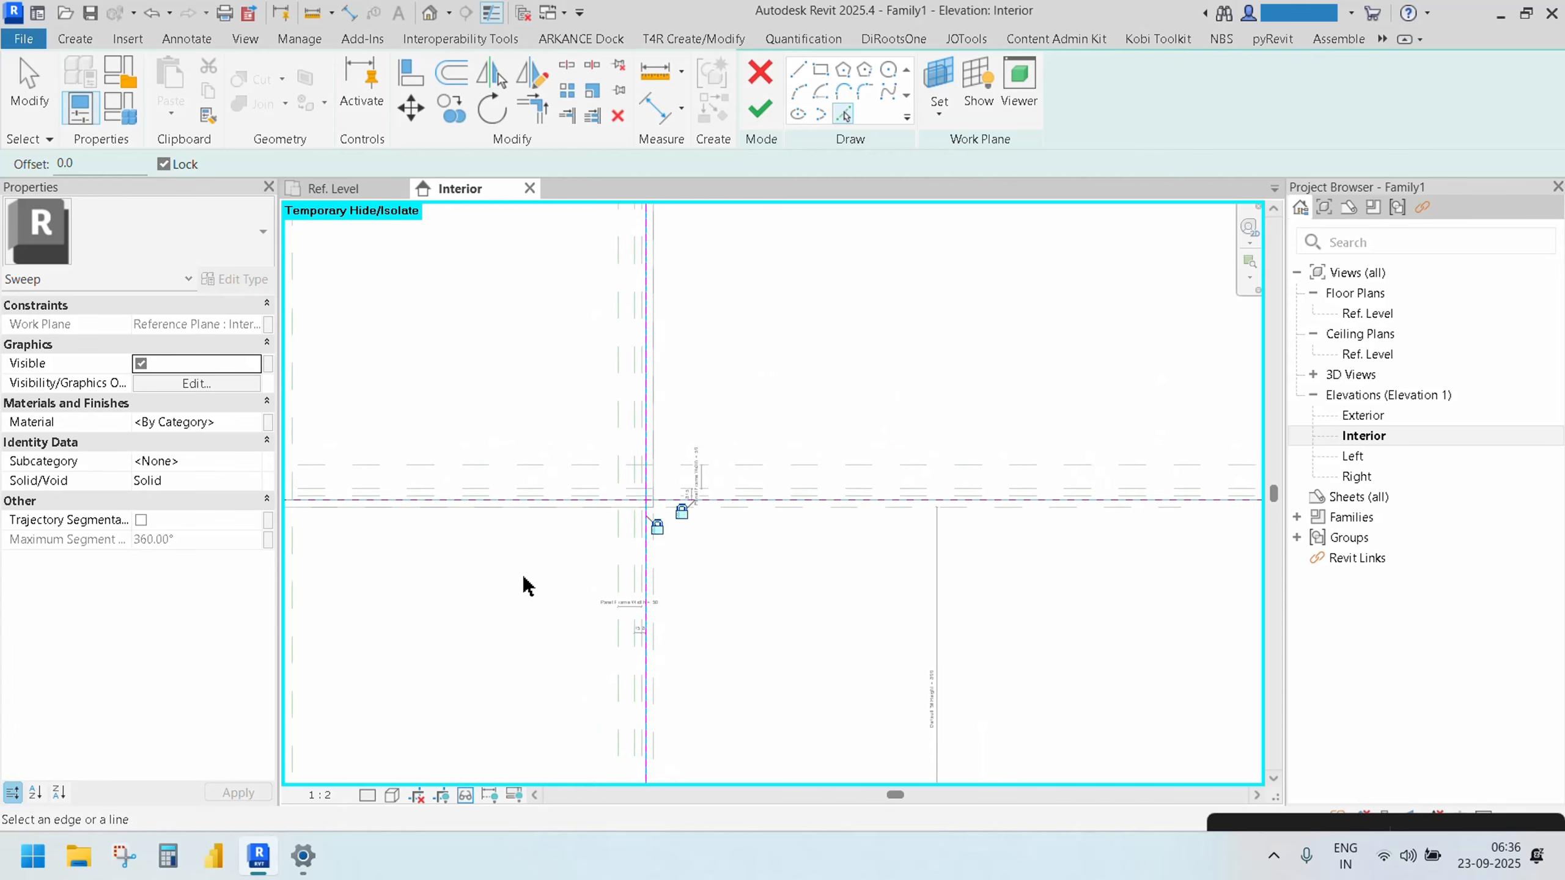
middle_click_drag(524, 579, 899, 599)
scroll(721, 574, "down", 2)
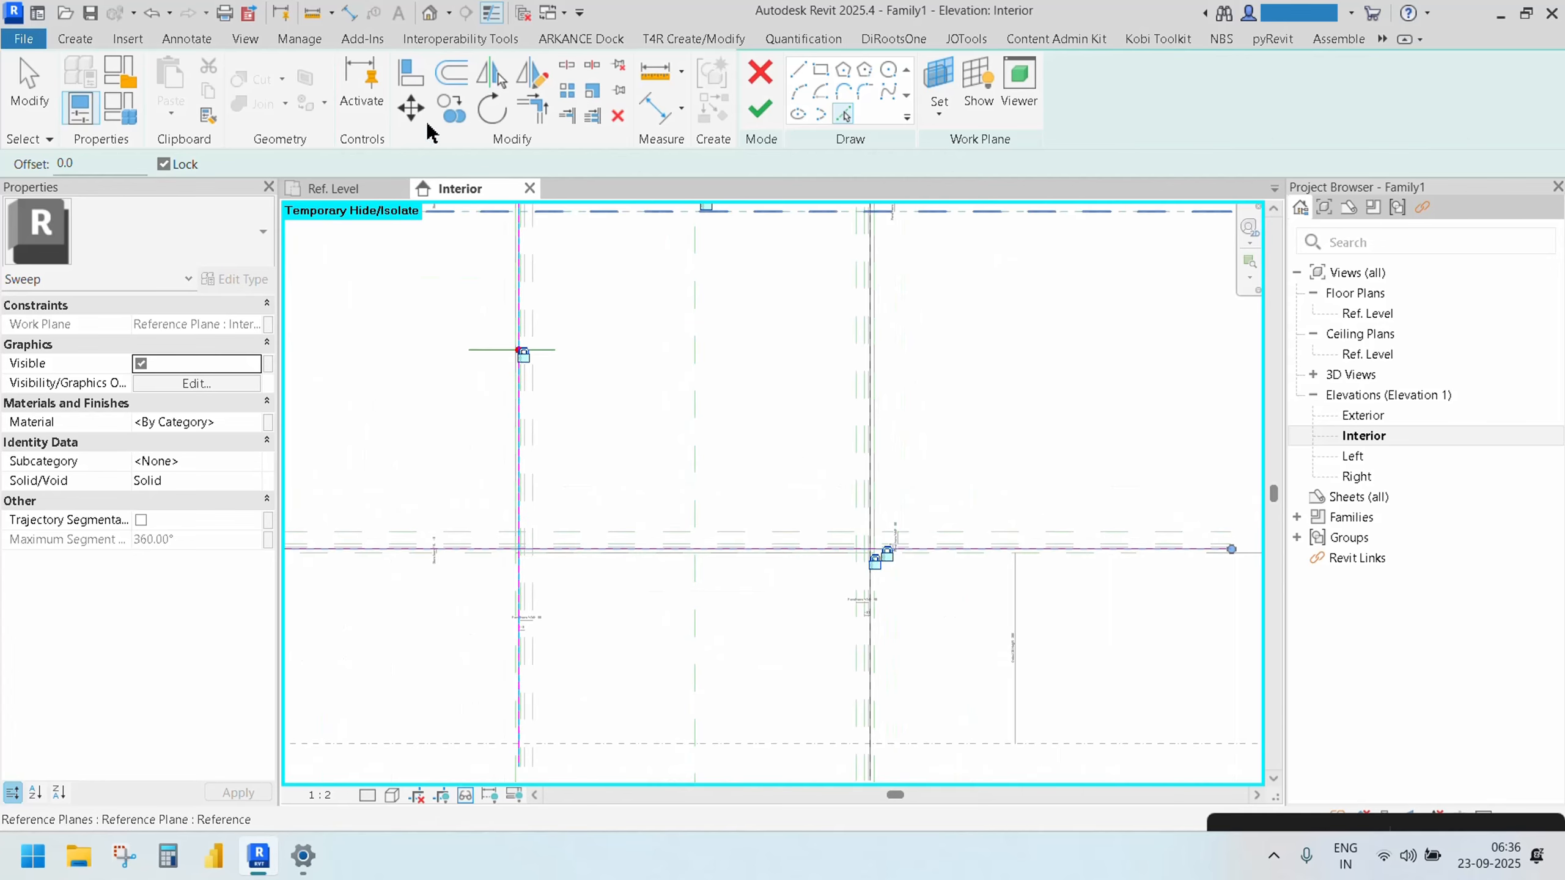
Trim the left and right path lines to the bottom path line to form the two lower corners
left_click(532, 107)
left_click(557, 549)
left_click(522, 530)
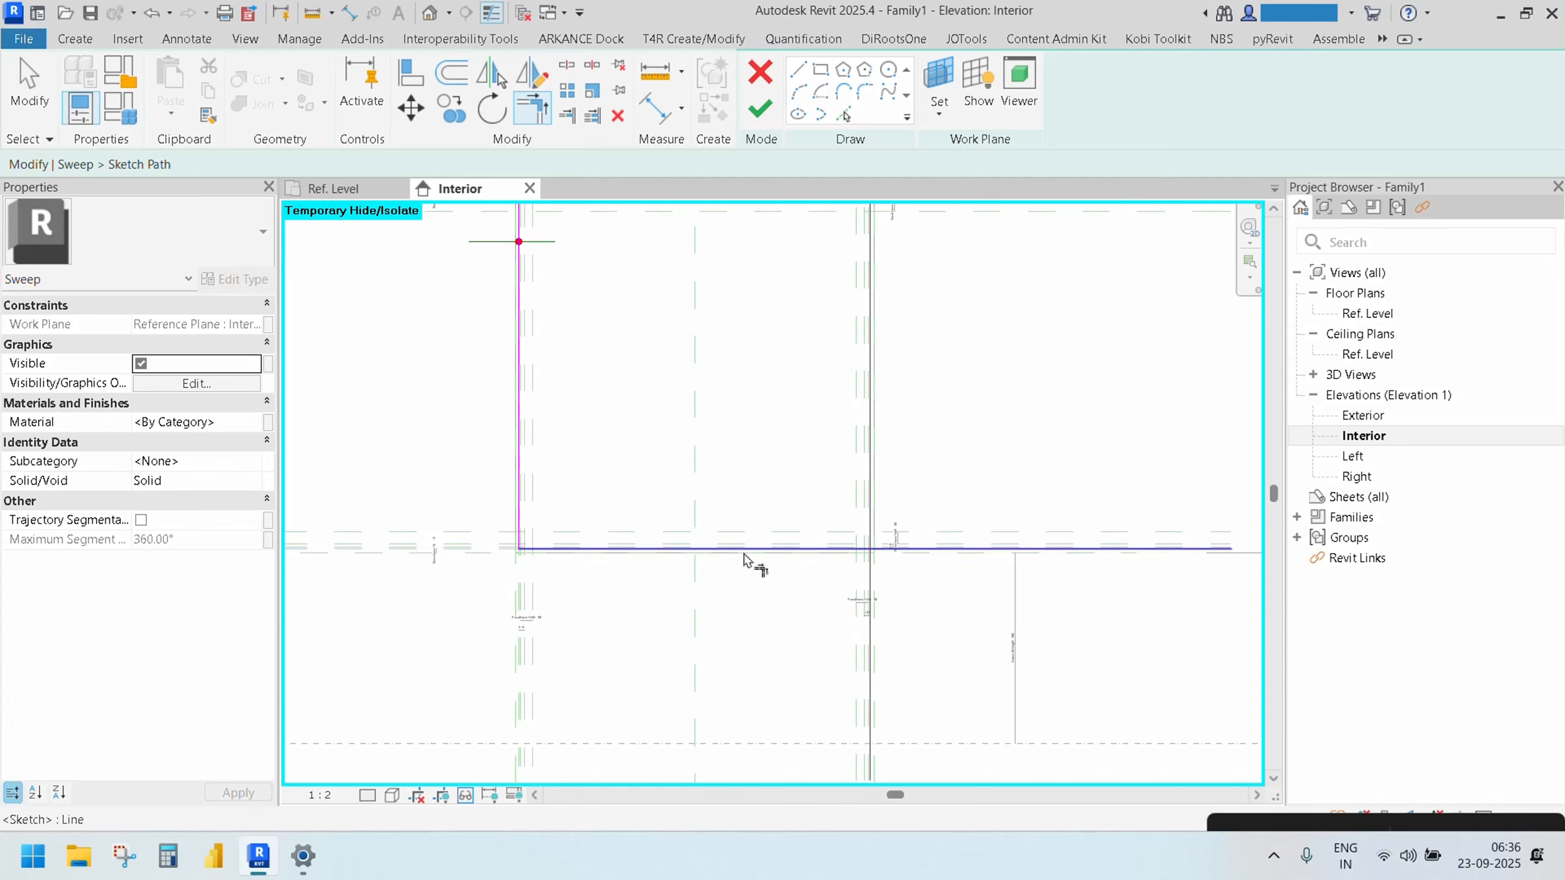
left_click(844, 548)
left_click(868, 505)
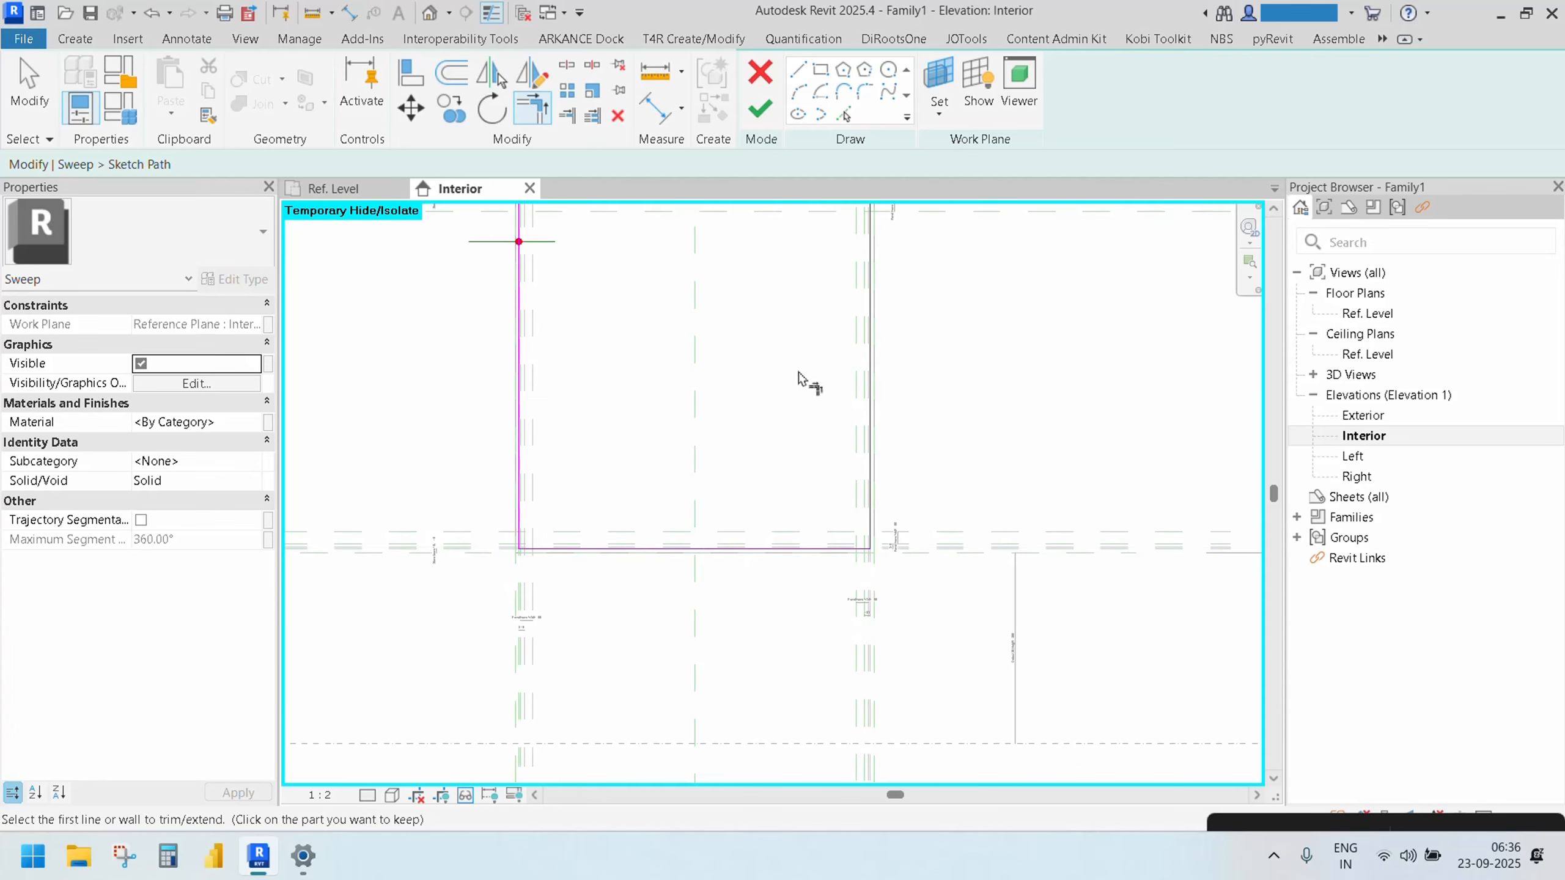
Trim the two upper corners to close the rectangular path, and finish the path sketch
middle_click_drag(764, 296, 781, 562)
left_click(538, 490)
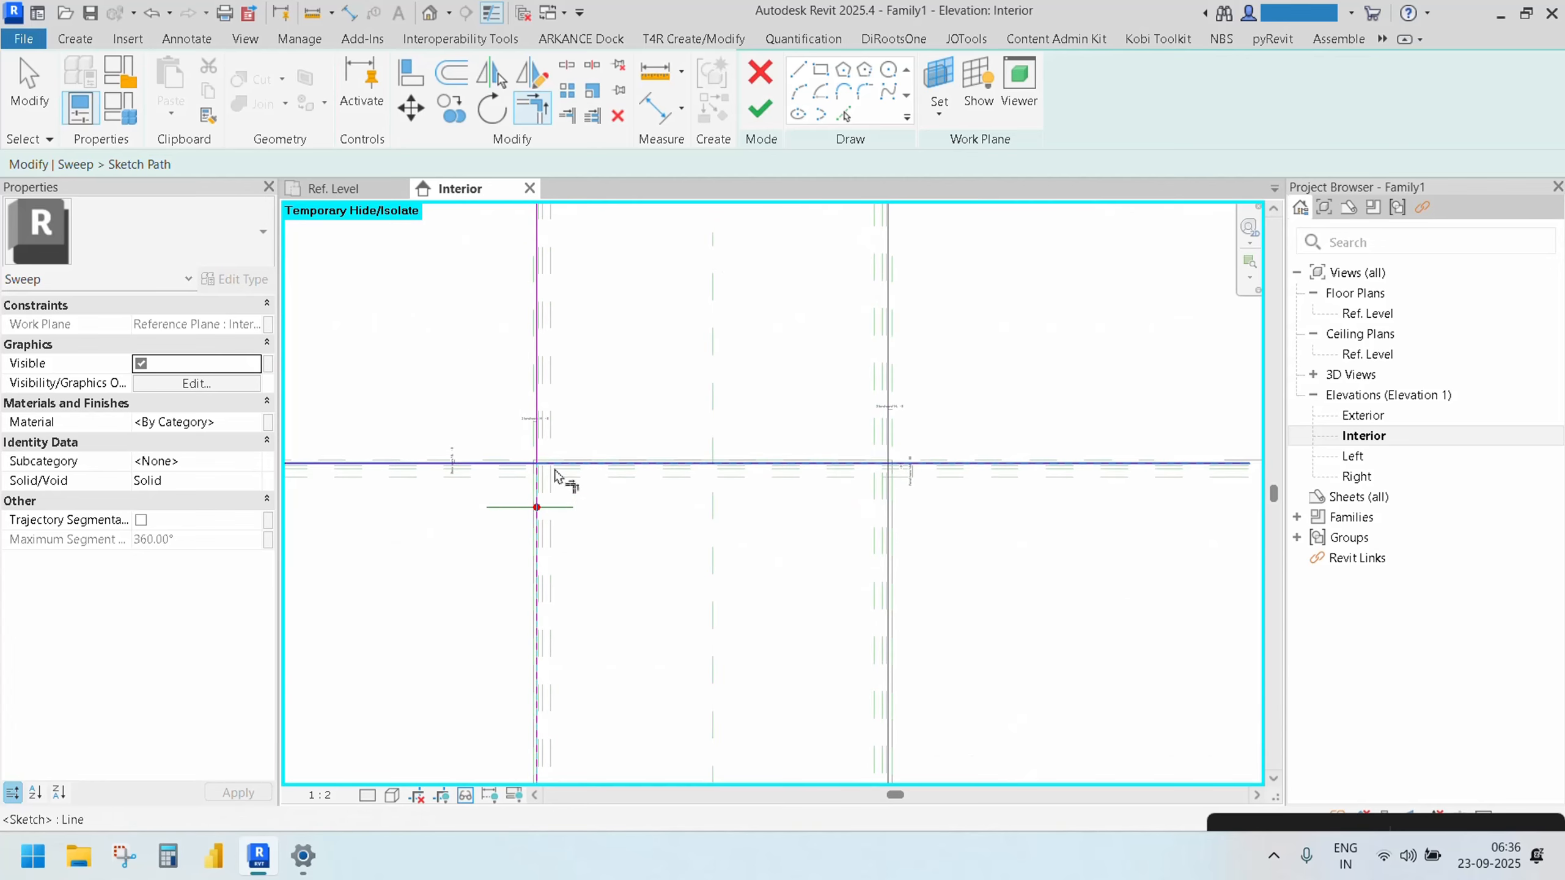
left_click(557, 464)
left_click(885, 487)
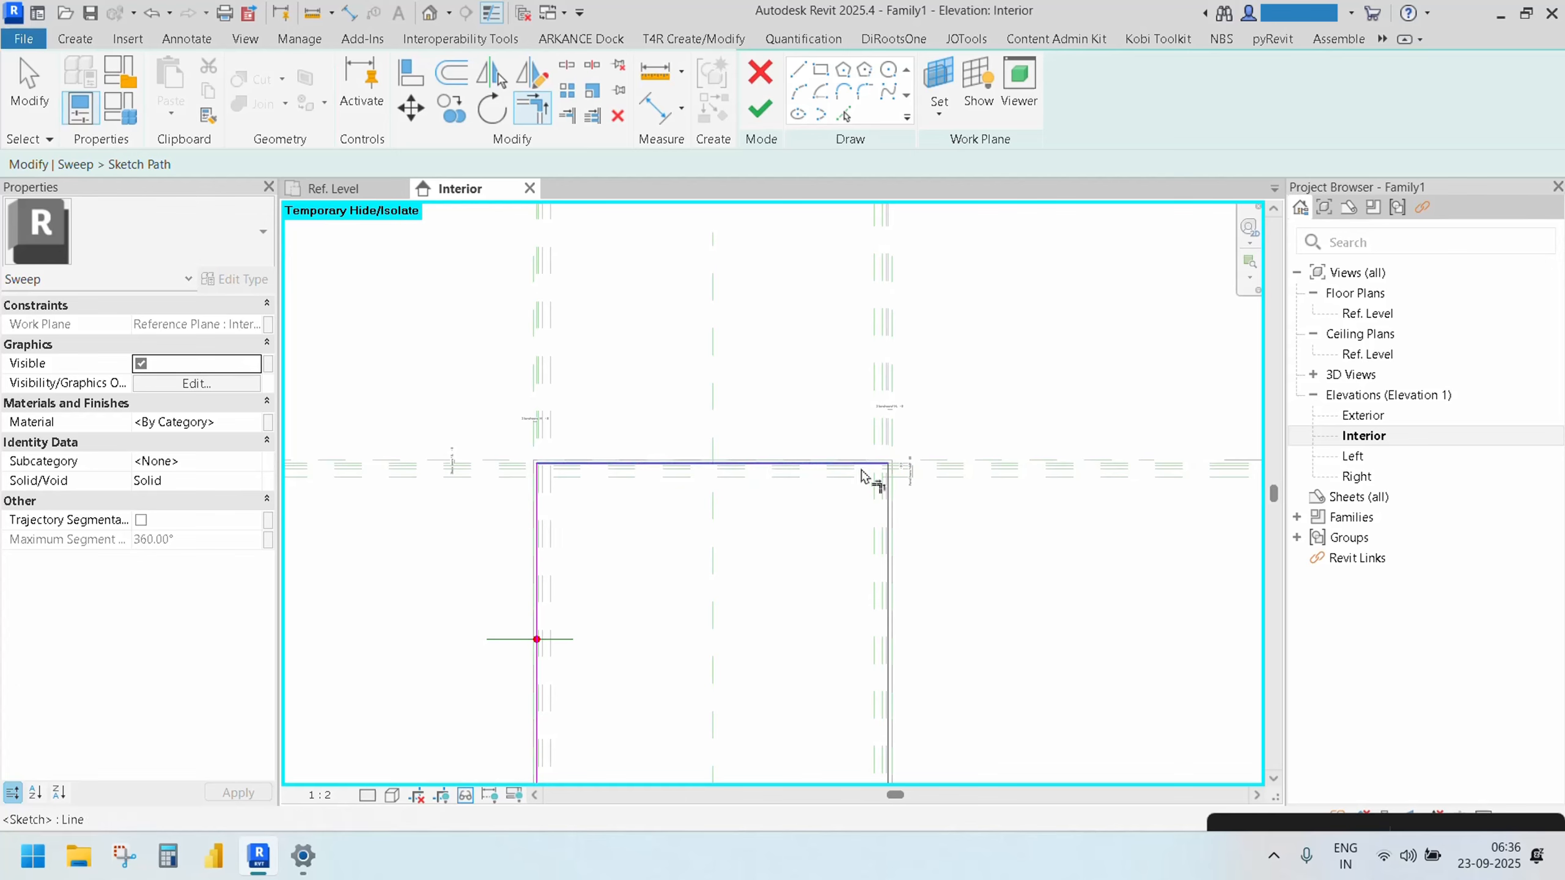
scroll(814, 600, "down", 2)
middle_click_drag(814, 601, 789, 467)
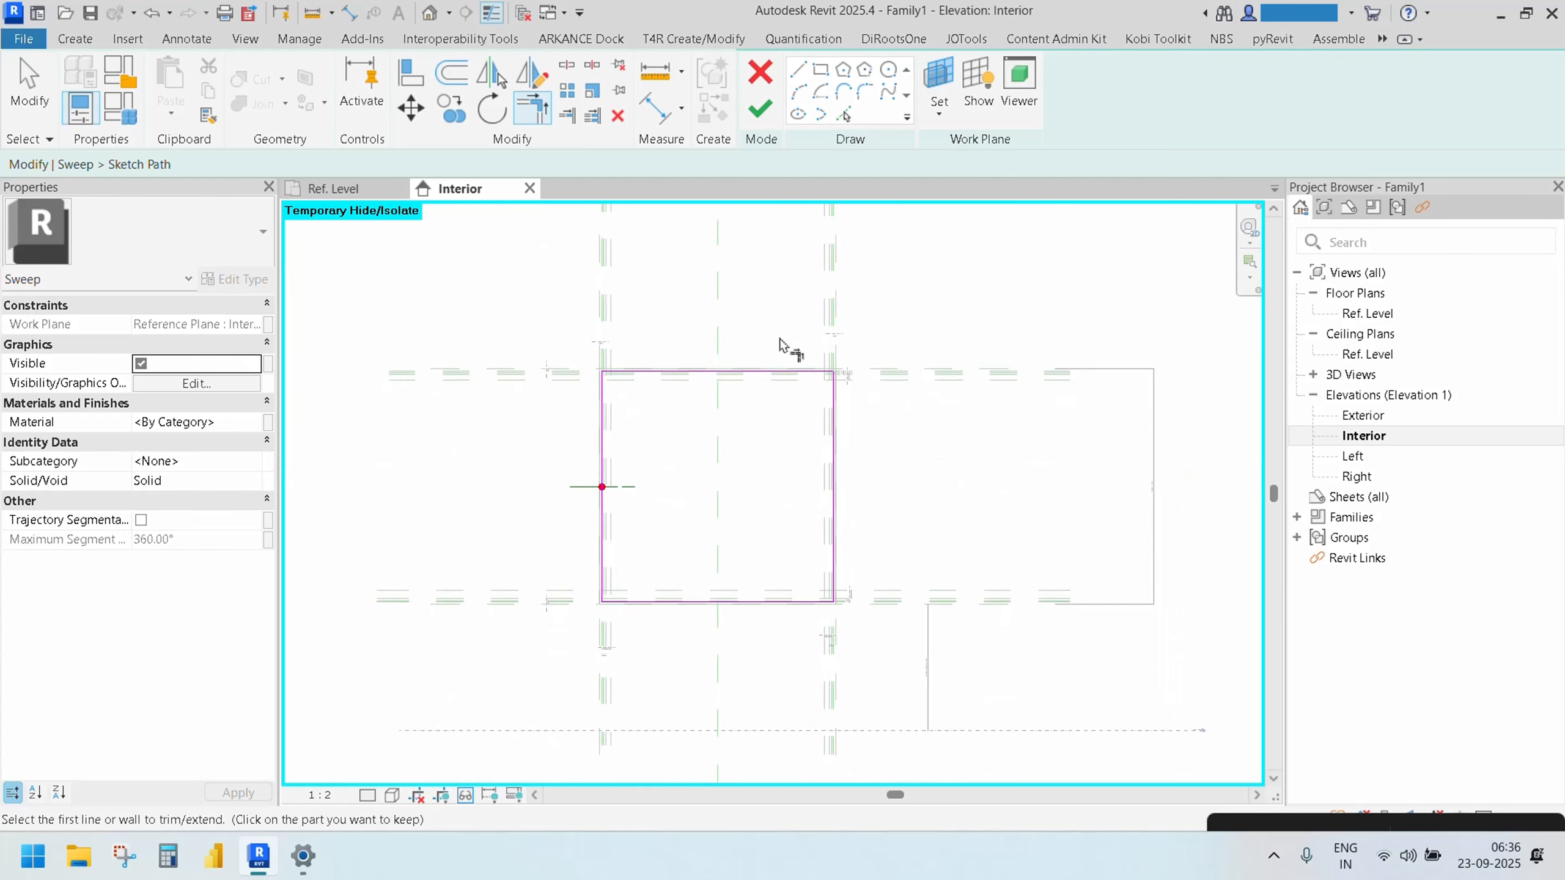
left_click(760, 109)
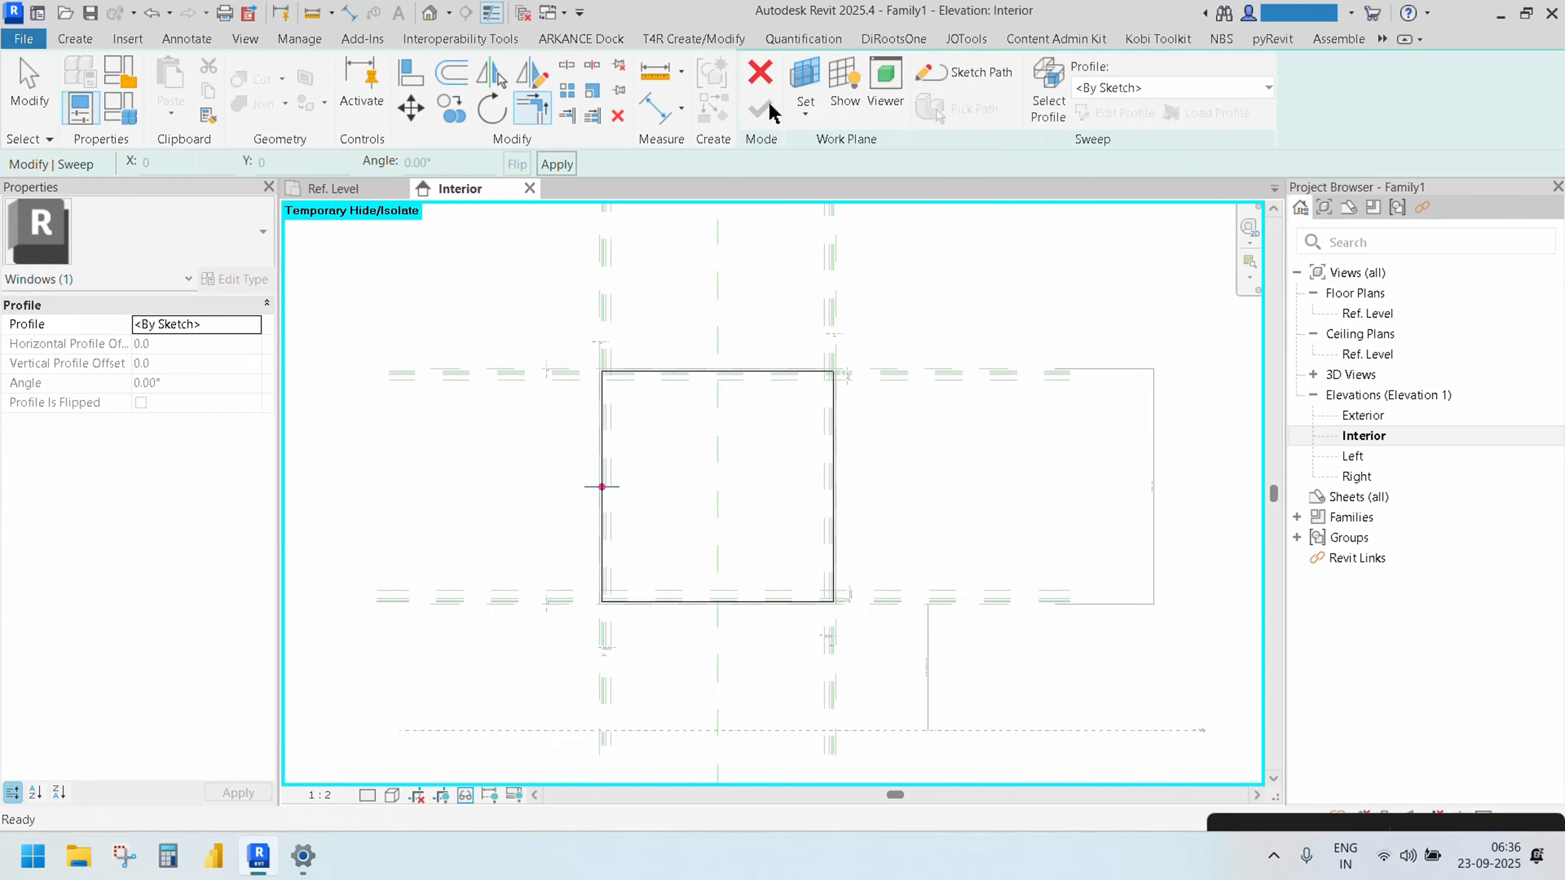
Switch to the Ref. Level plan and start editing the sweep's sketched profile at the path's left side
left_click(353, 197)
scroll(628, 567, "up", 1)
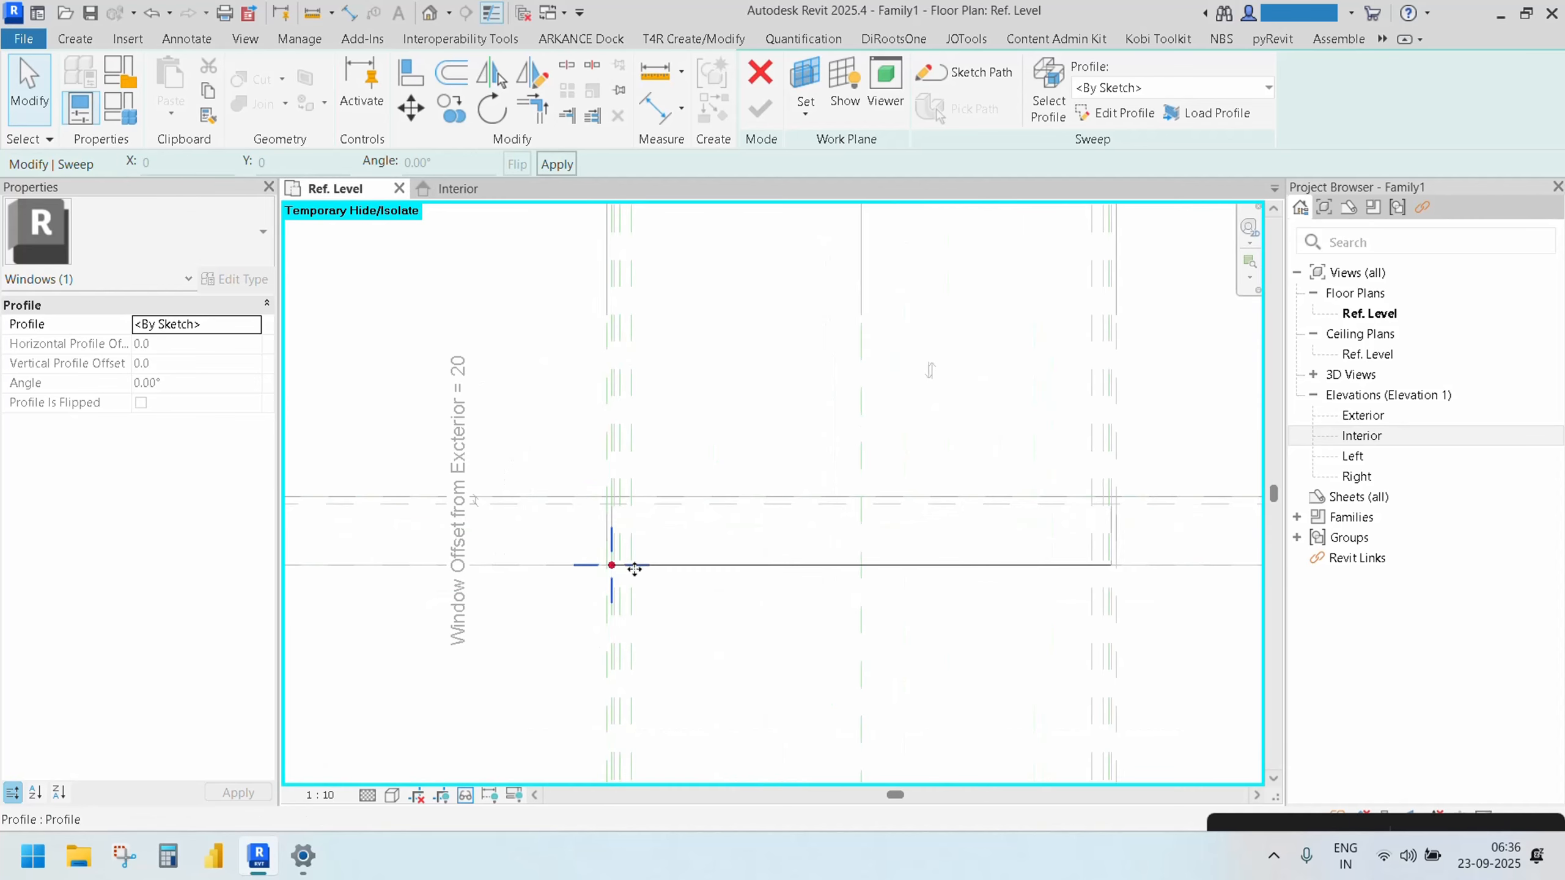
scroll(635, 567, "up", 2)
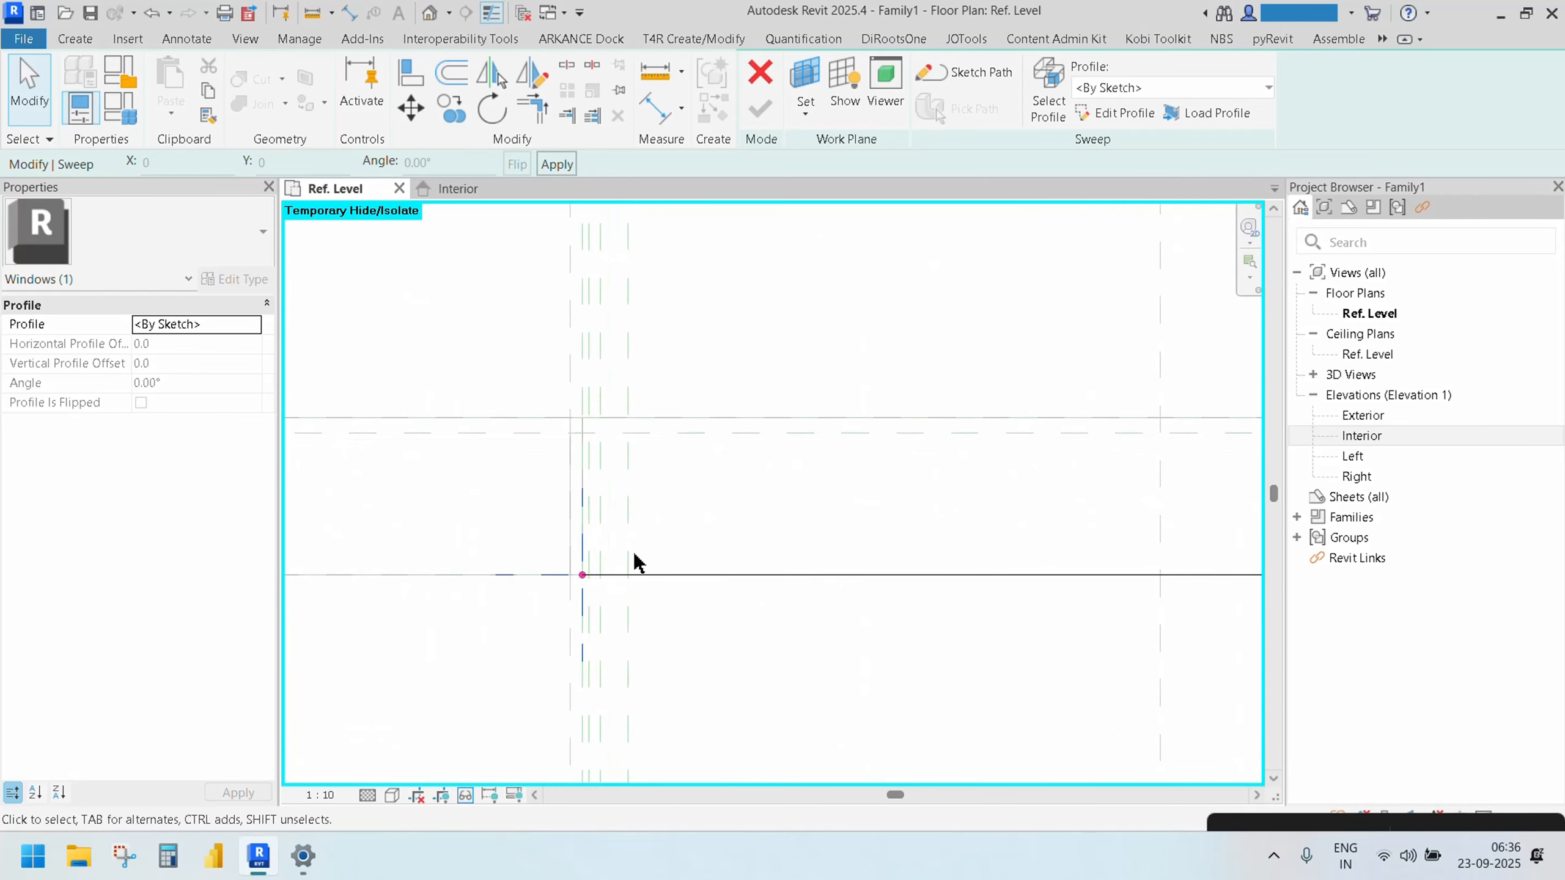
left_click(1123, 118)
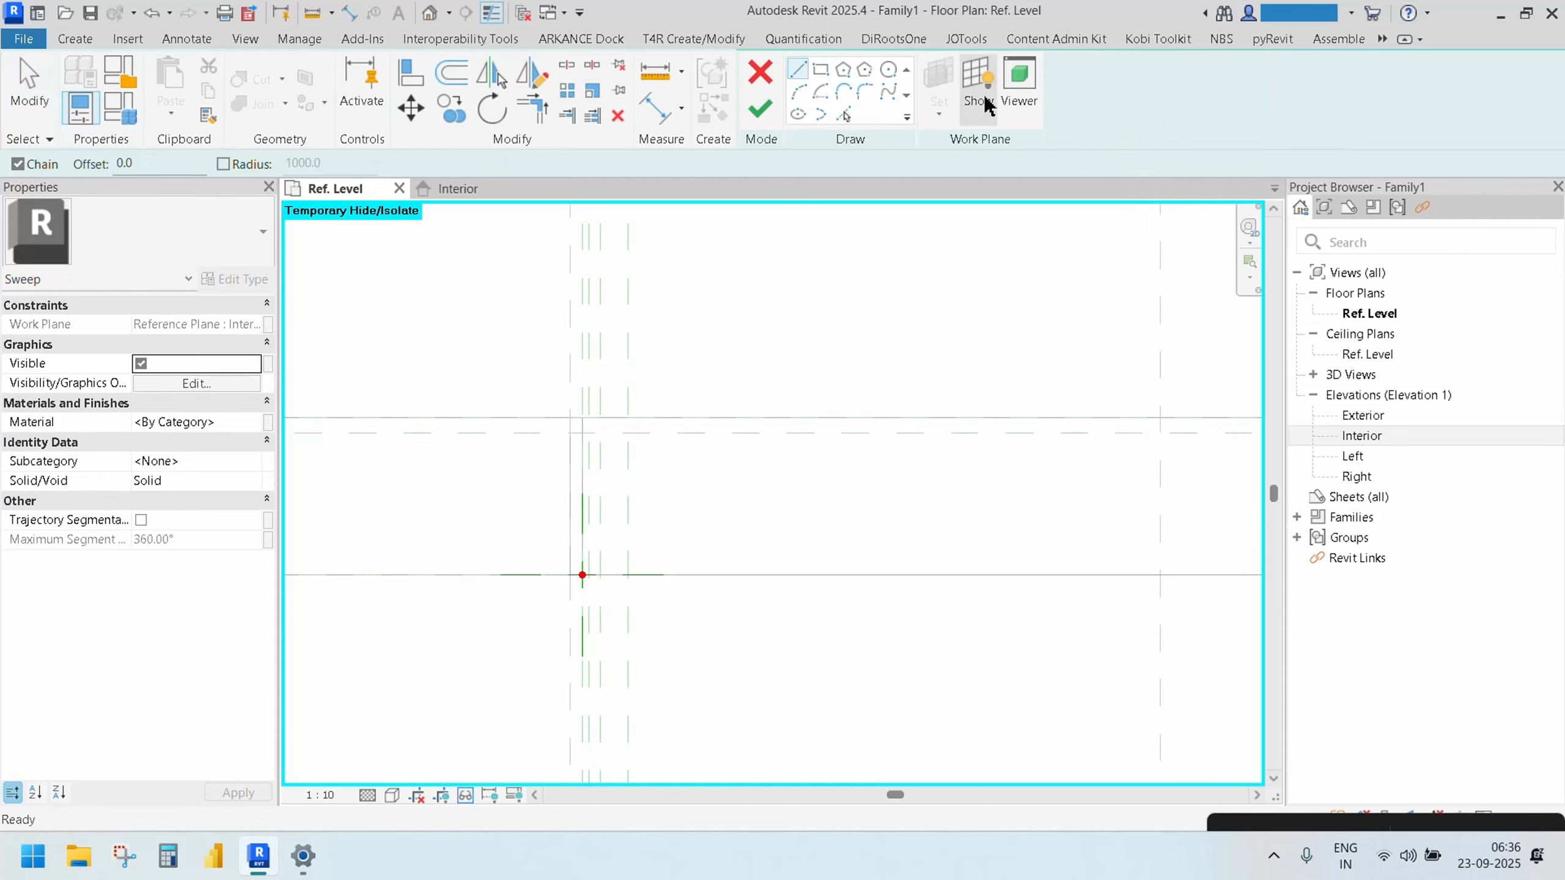
Pick locked profile lines on the exterior offset plane, the path plane, the first plane inside it and the innermost panel frame plane
left_click(844, 115)
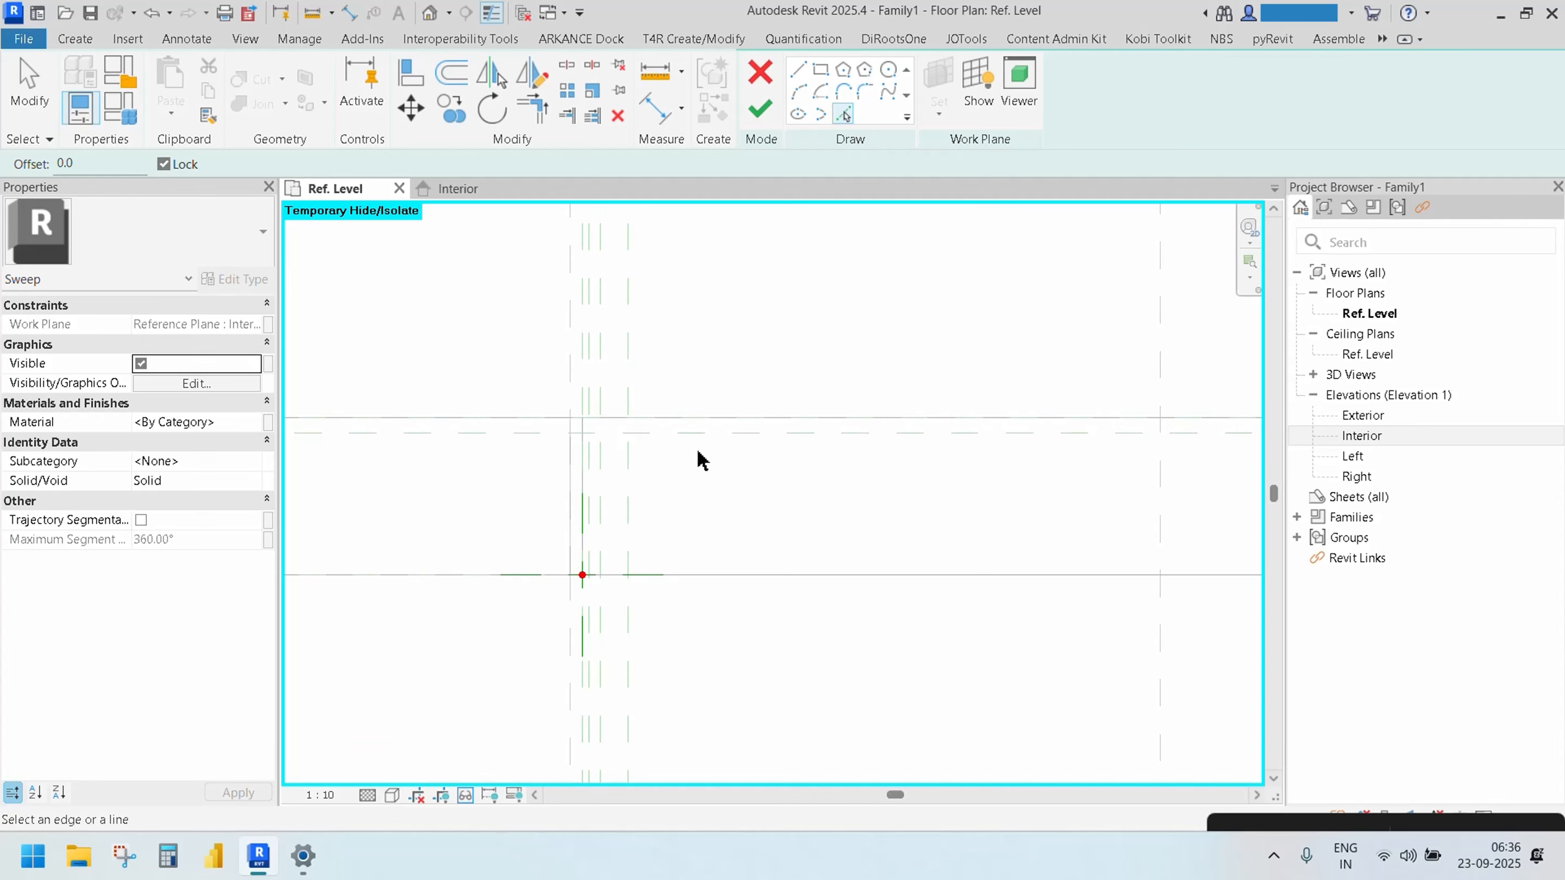
left_click(732, 434)
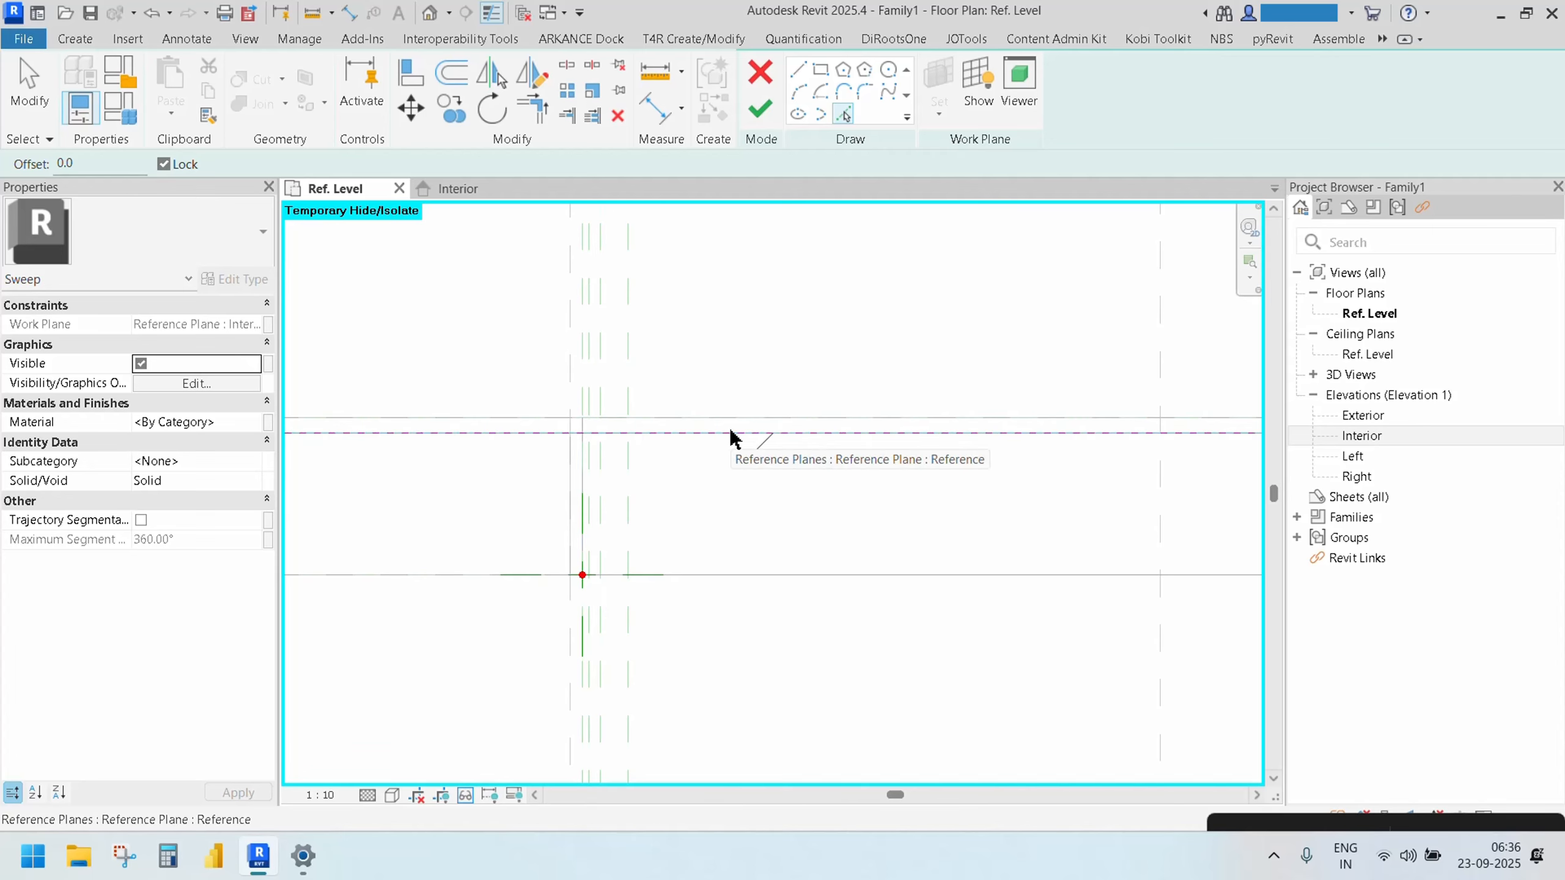
left_click(582, 363)
scroll(611, 466, "up", 2)
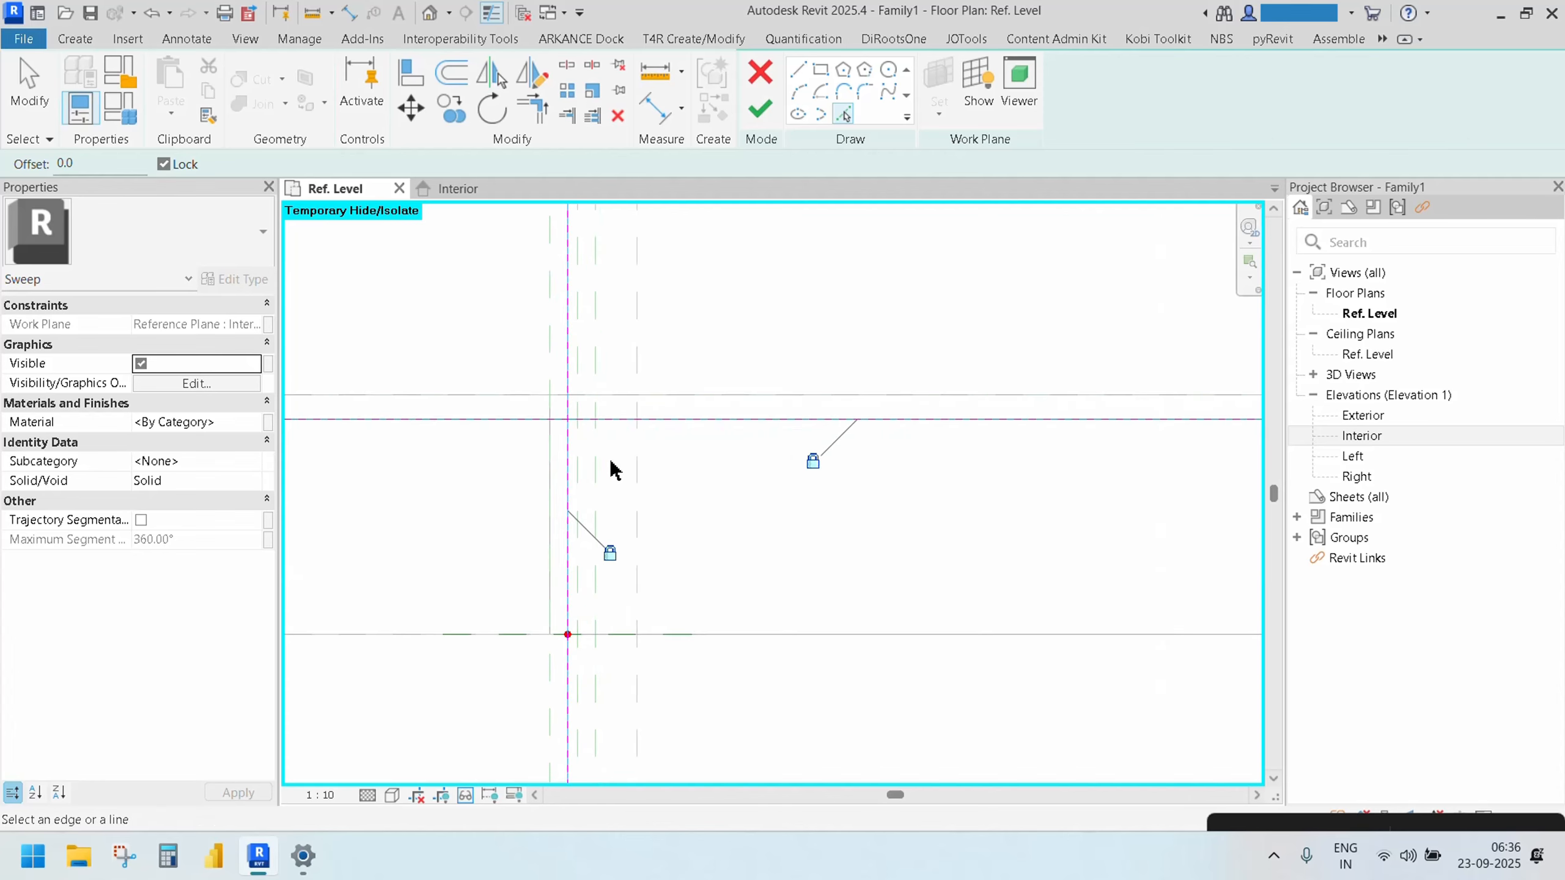
left_click(577, 662)
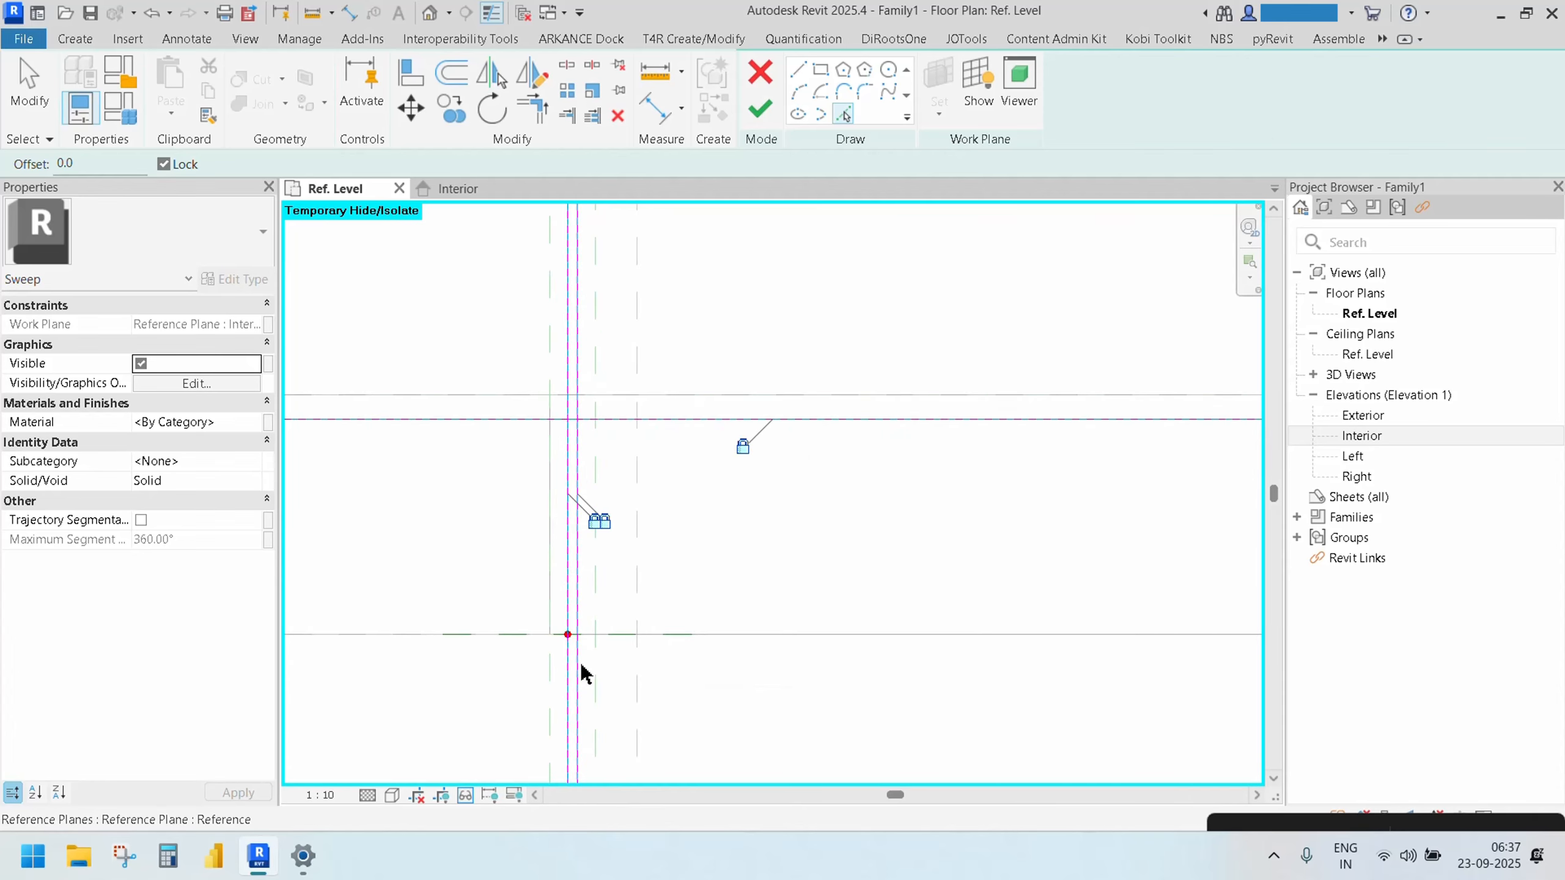
left_click(647, 654)
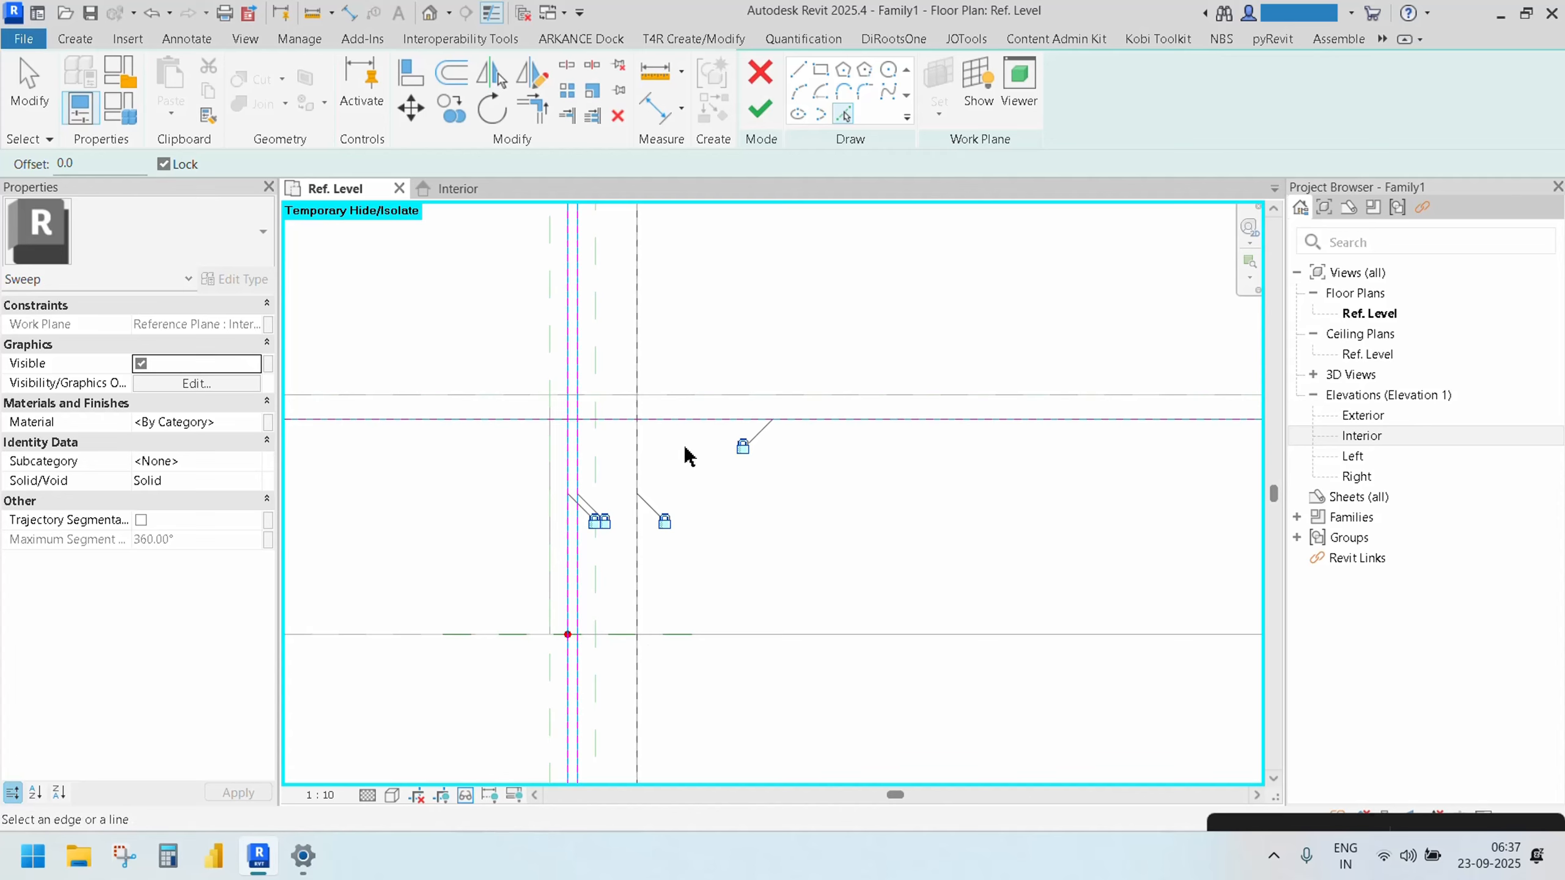
Trim the horizontal profile line to the innermost and outermost vertical lines, forming the profile's two exterior-side corners
left_click(531, 108)
left_click(615, 419)
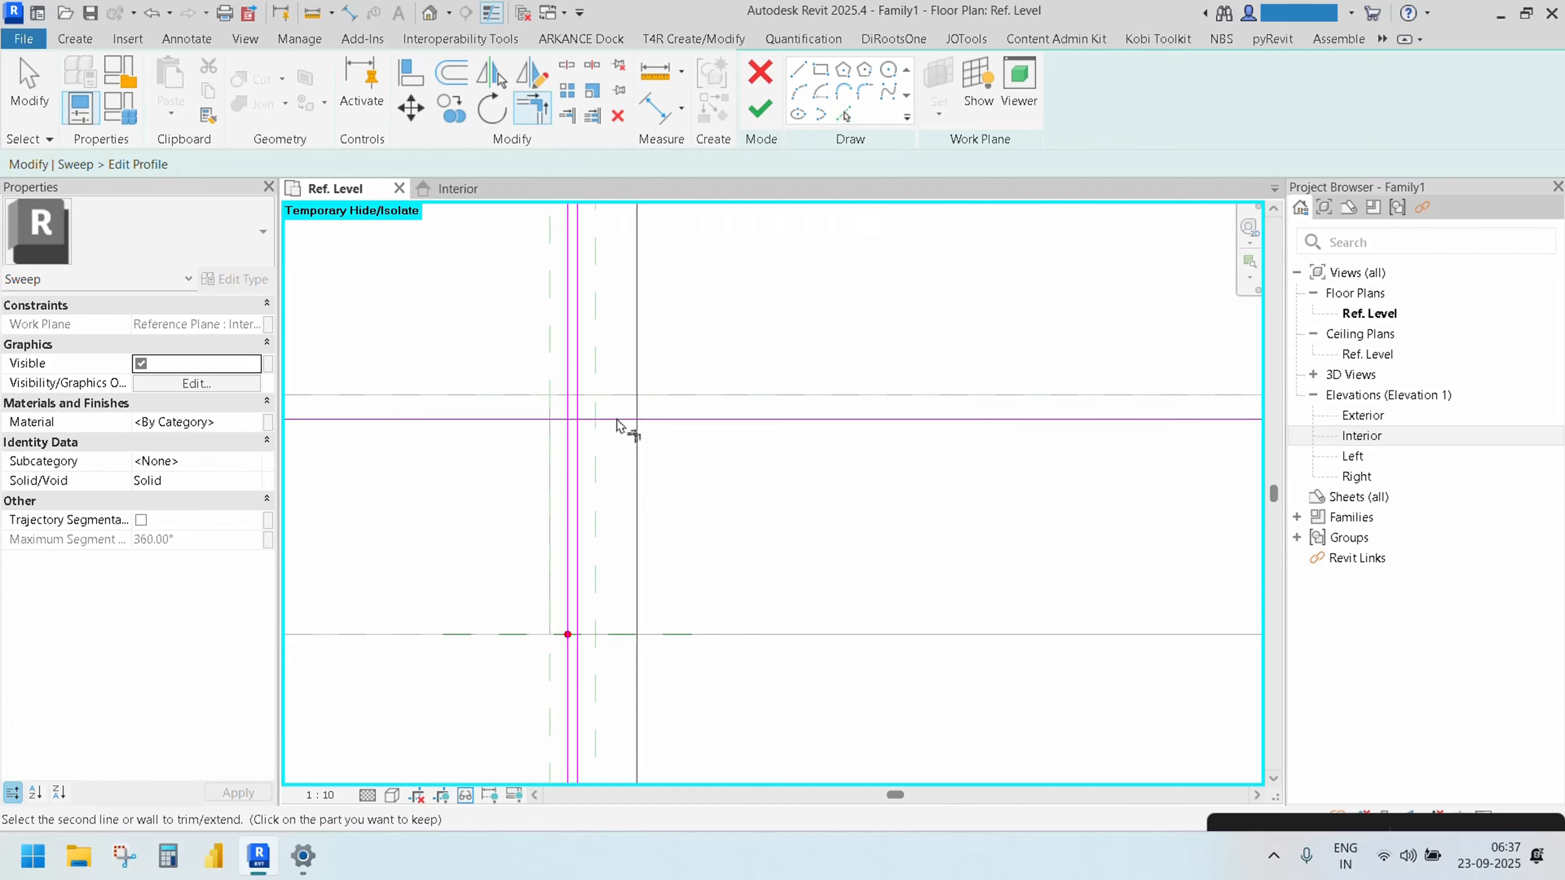
left_click(637, 462)
scroll(567, 432, "up", 3)
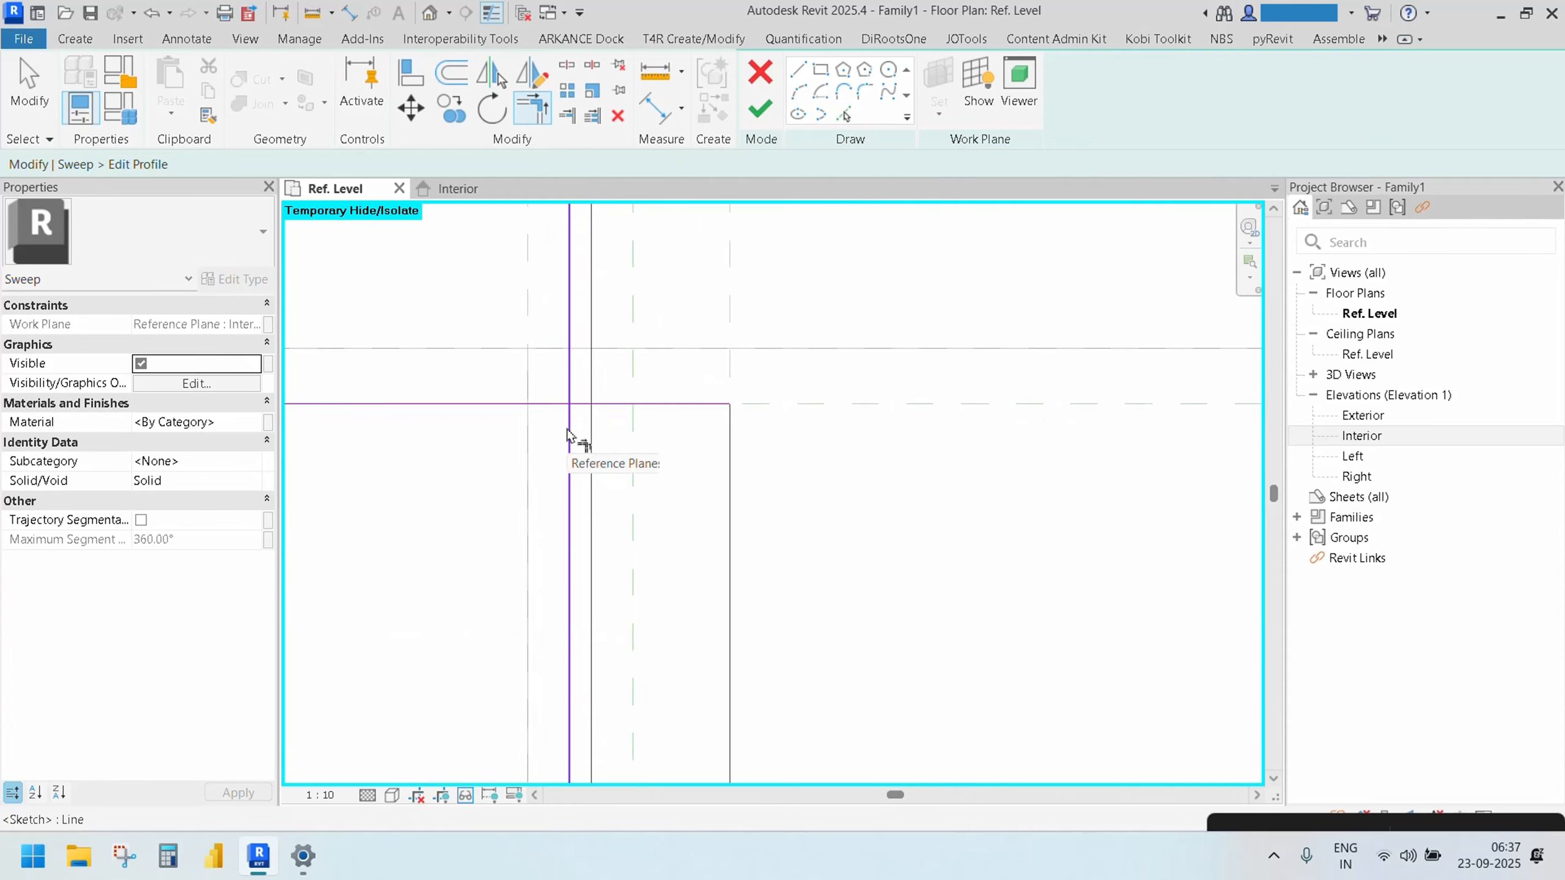
left_click(567, 432)
left_click(578, 403)
scroll(633, 470, "down", 2)
middle_click_drag(632, 470, 595, 461)
Add a profile line offset 10 mm inward from the profile's exterior-side edge
key("l")
key("i")
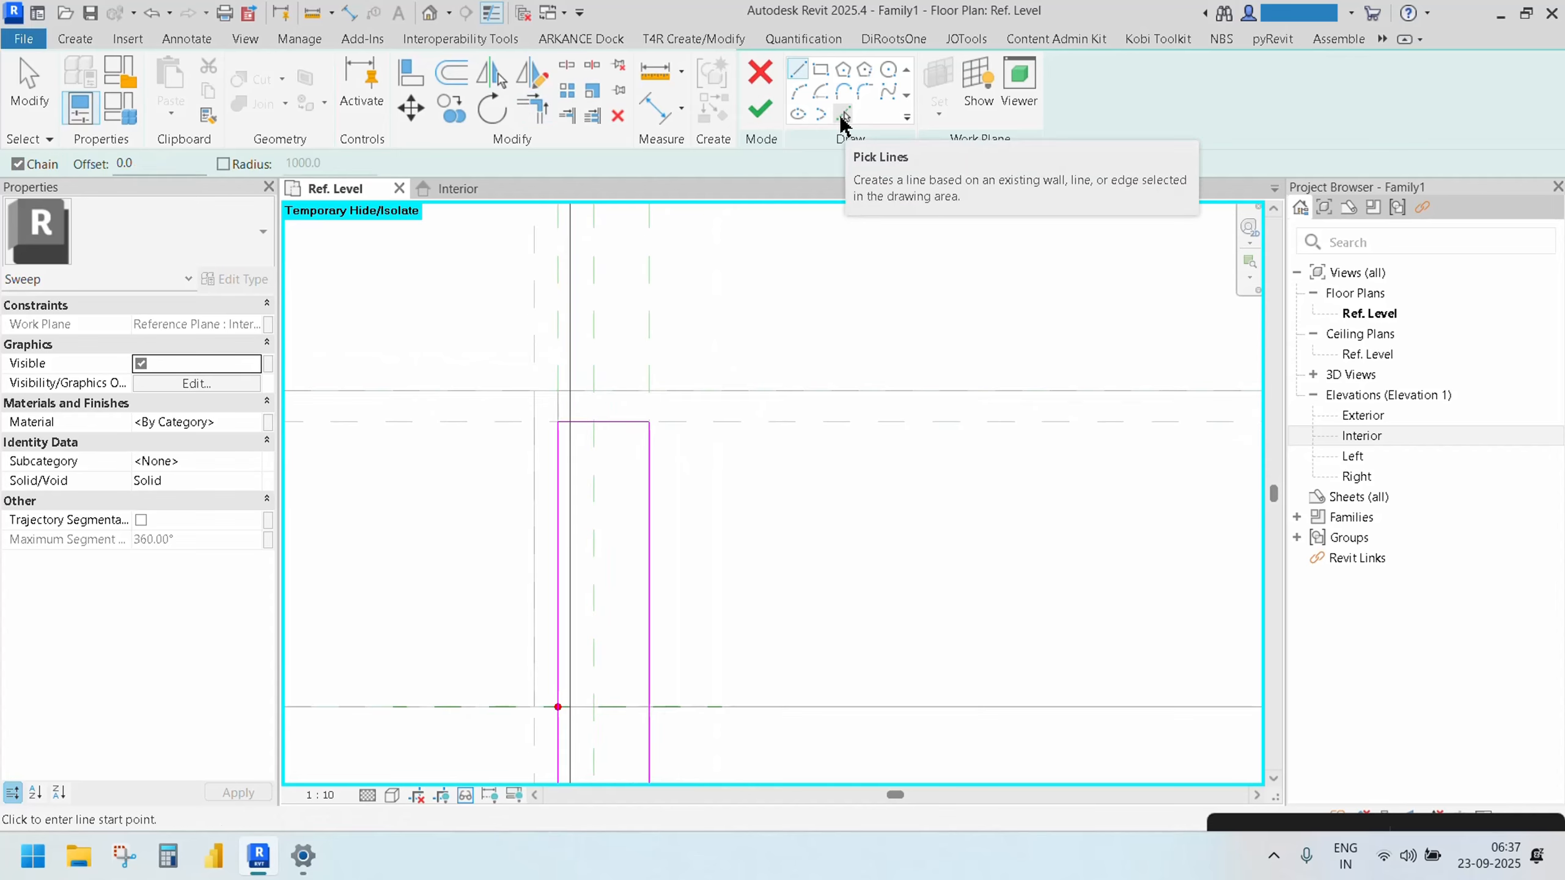
left_click(843, 115)
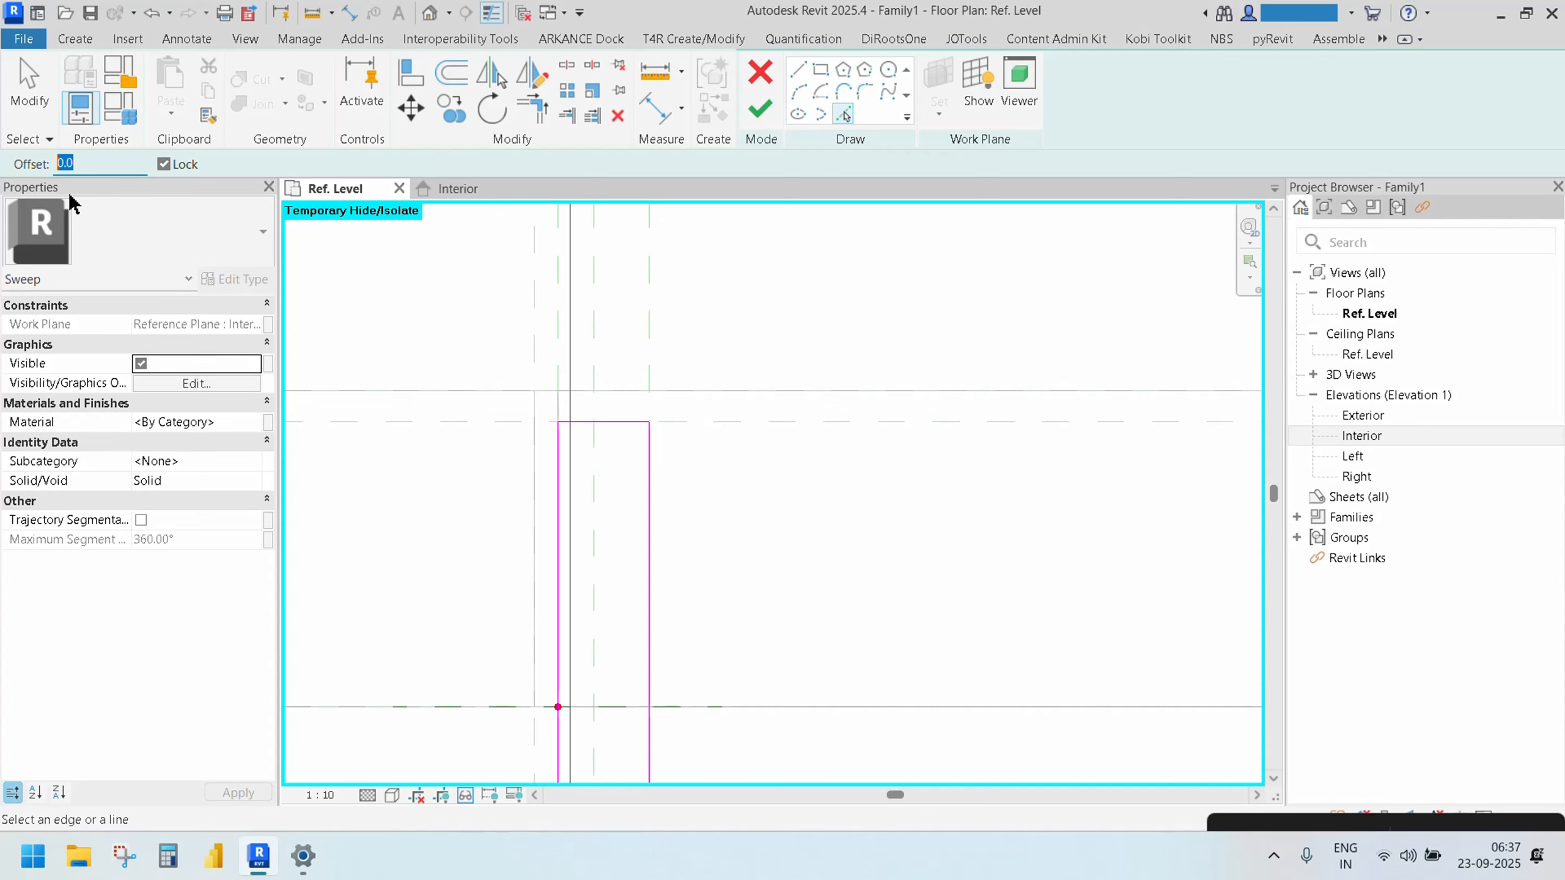
type("10")
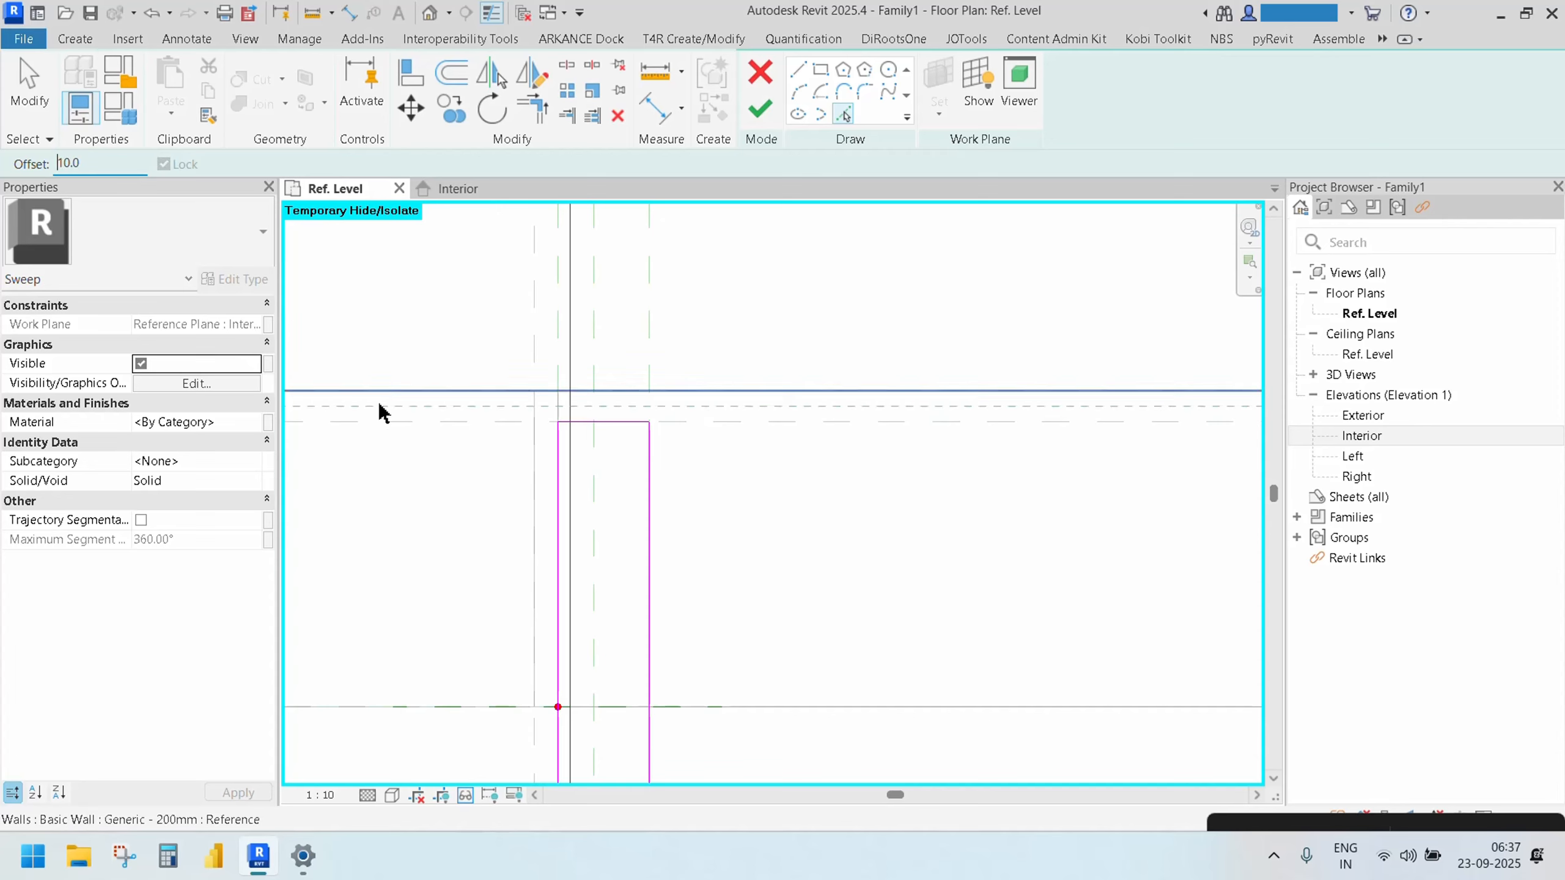
left_click(624, 430)
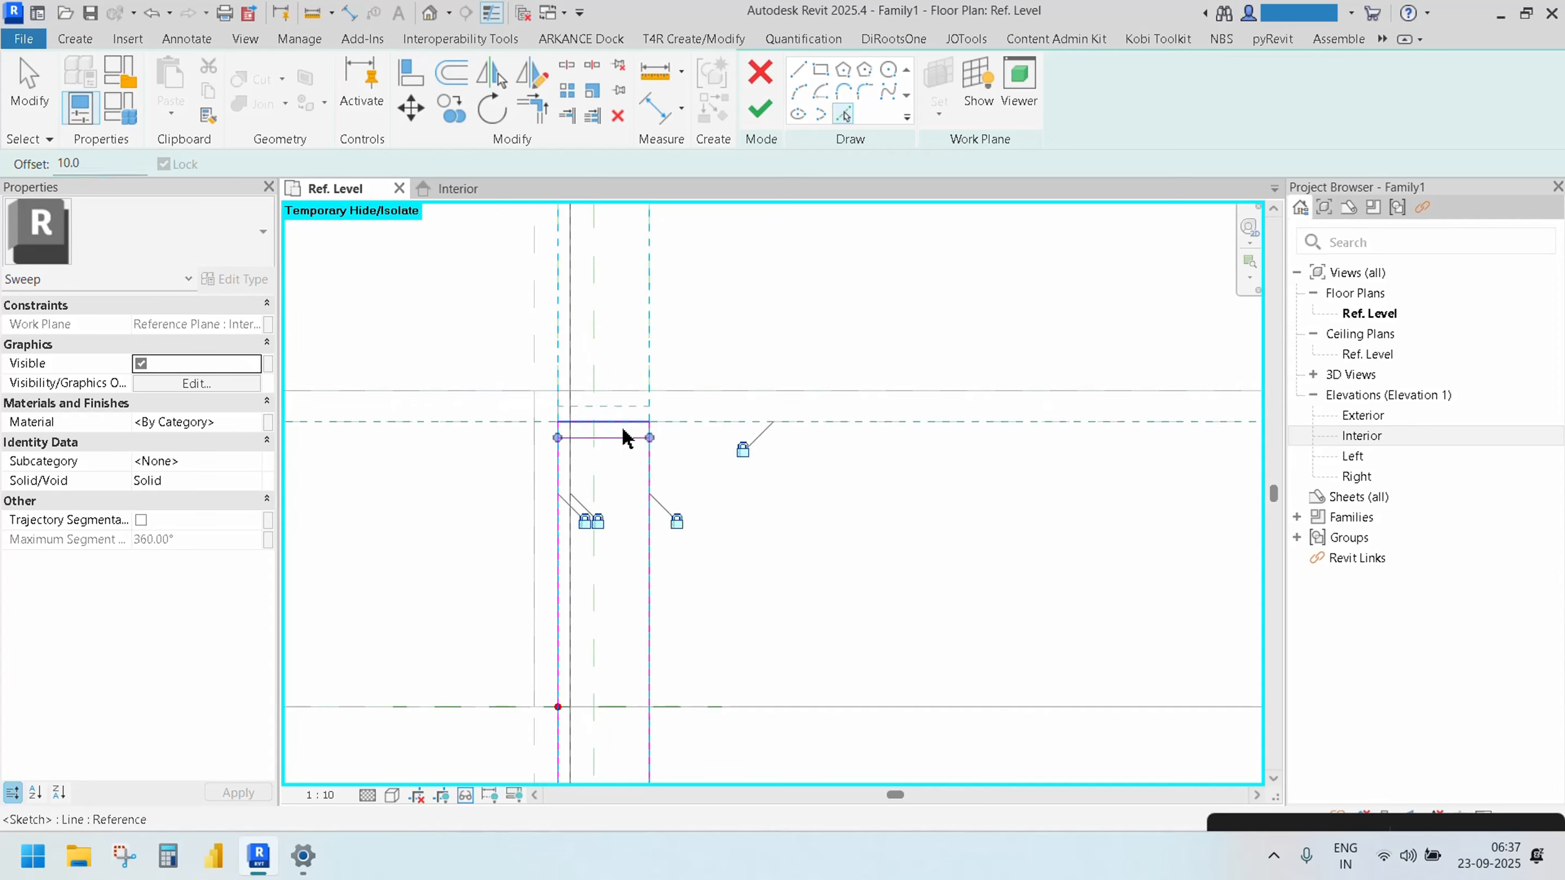
Draw a 50 mm horizontal line from the innermost vertical line to the middle one, about 30 mm below the 10 mm offset line
left_click(797, 70)
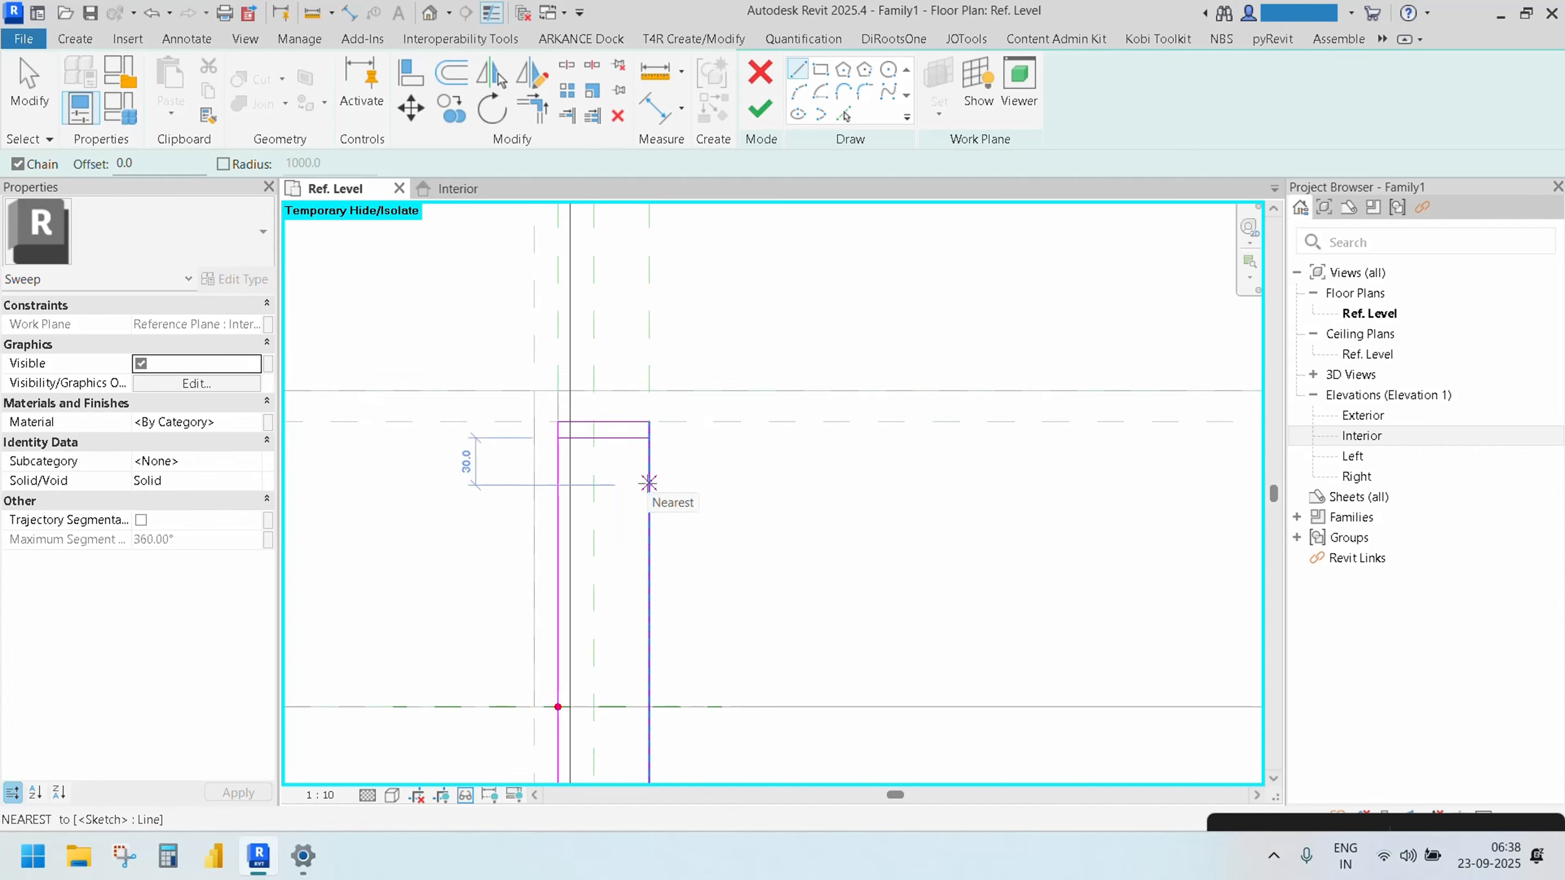
left_click(648, 483)
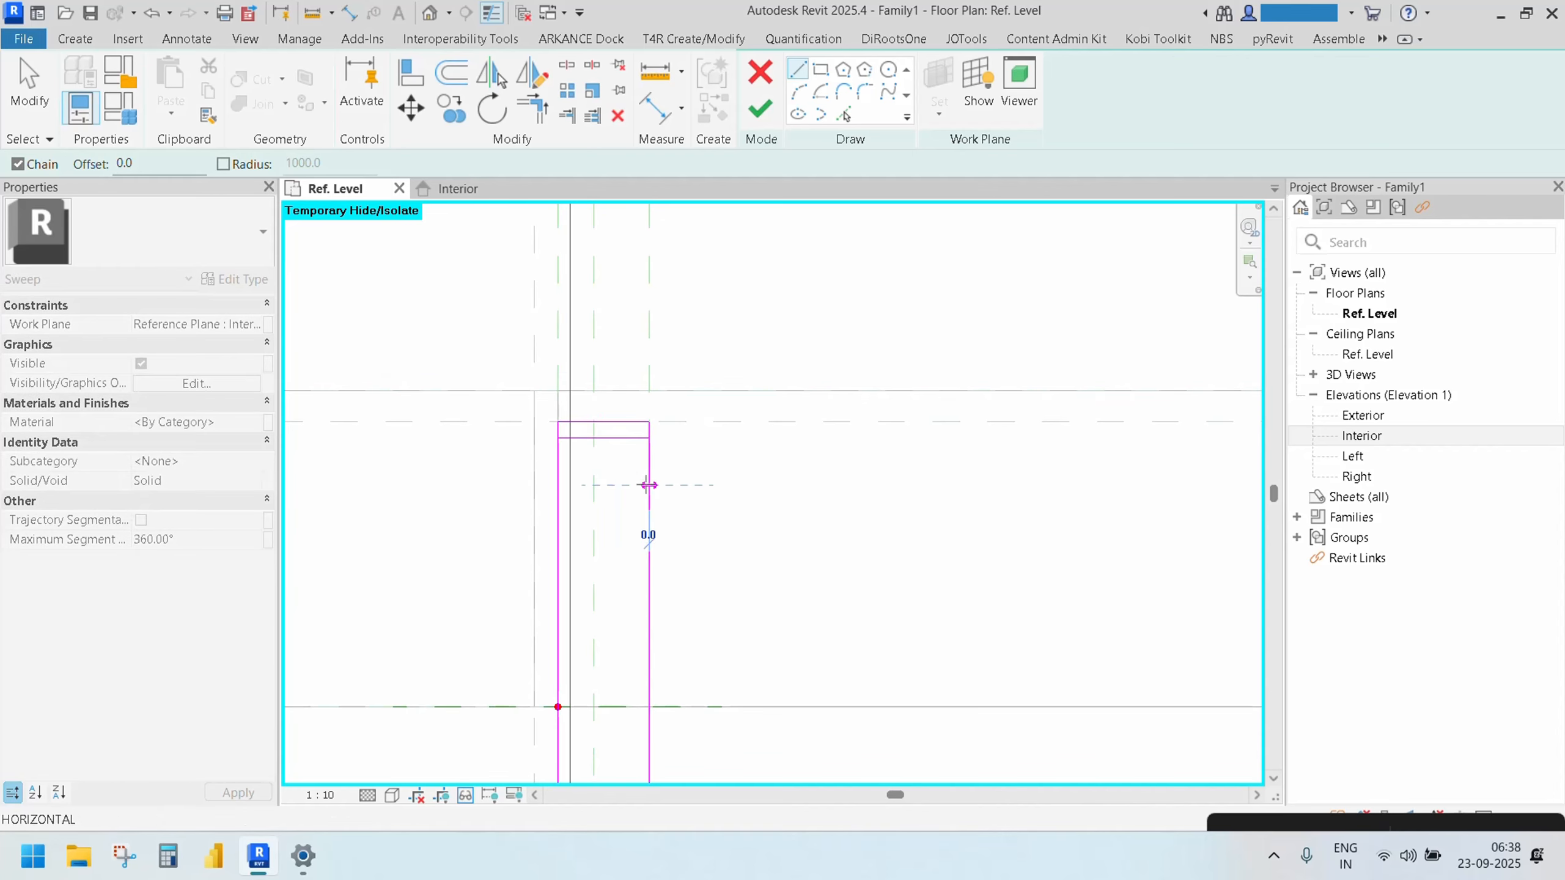
left_click(570, 485)
key("Escape")
key("Escape")
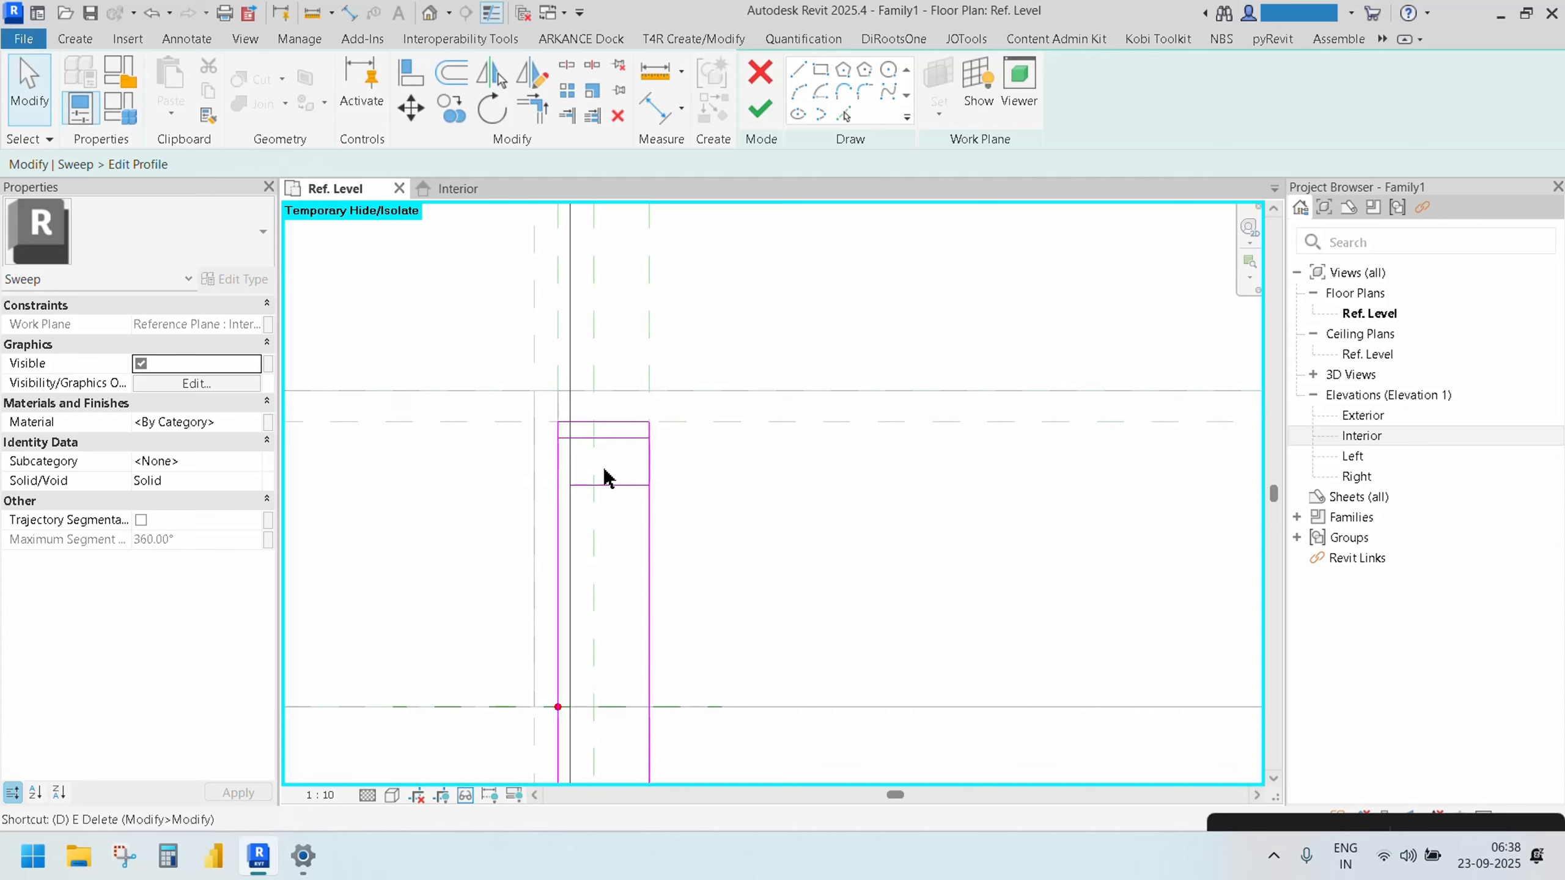
Place an aligned dimension between the 10 mm offset line and the short horizontal line below it
key("i")
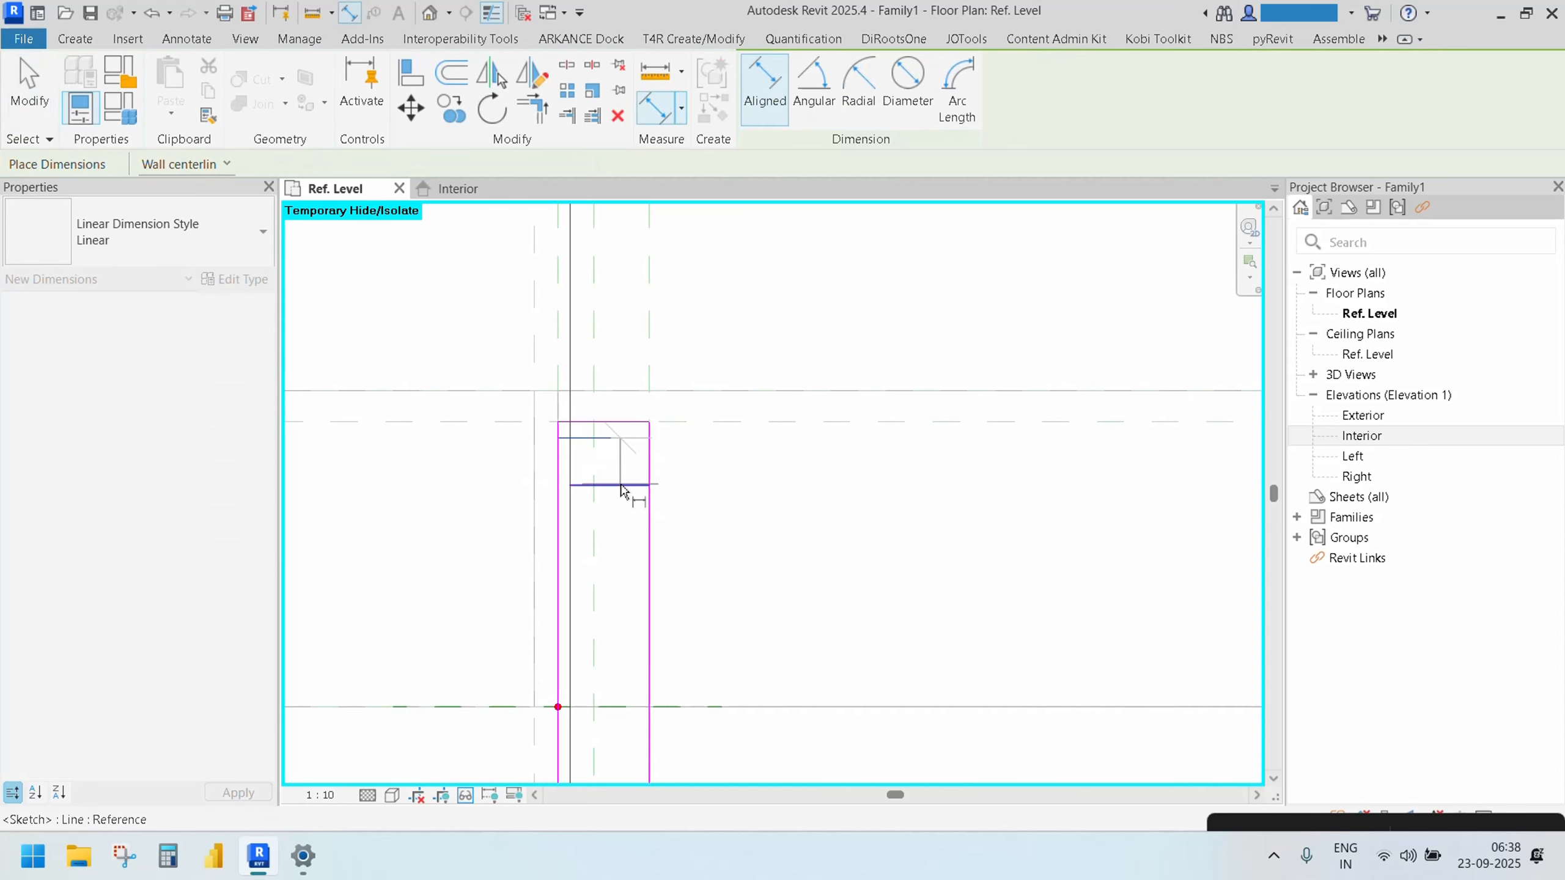
left_click(621, 485)
left_click(623, 524)
key("Escape")
key("Escape")
Set the spacing between the two horizontal profile lines to 20 mm, and delete the dimension used for it
left_click(641, 486)
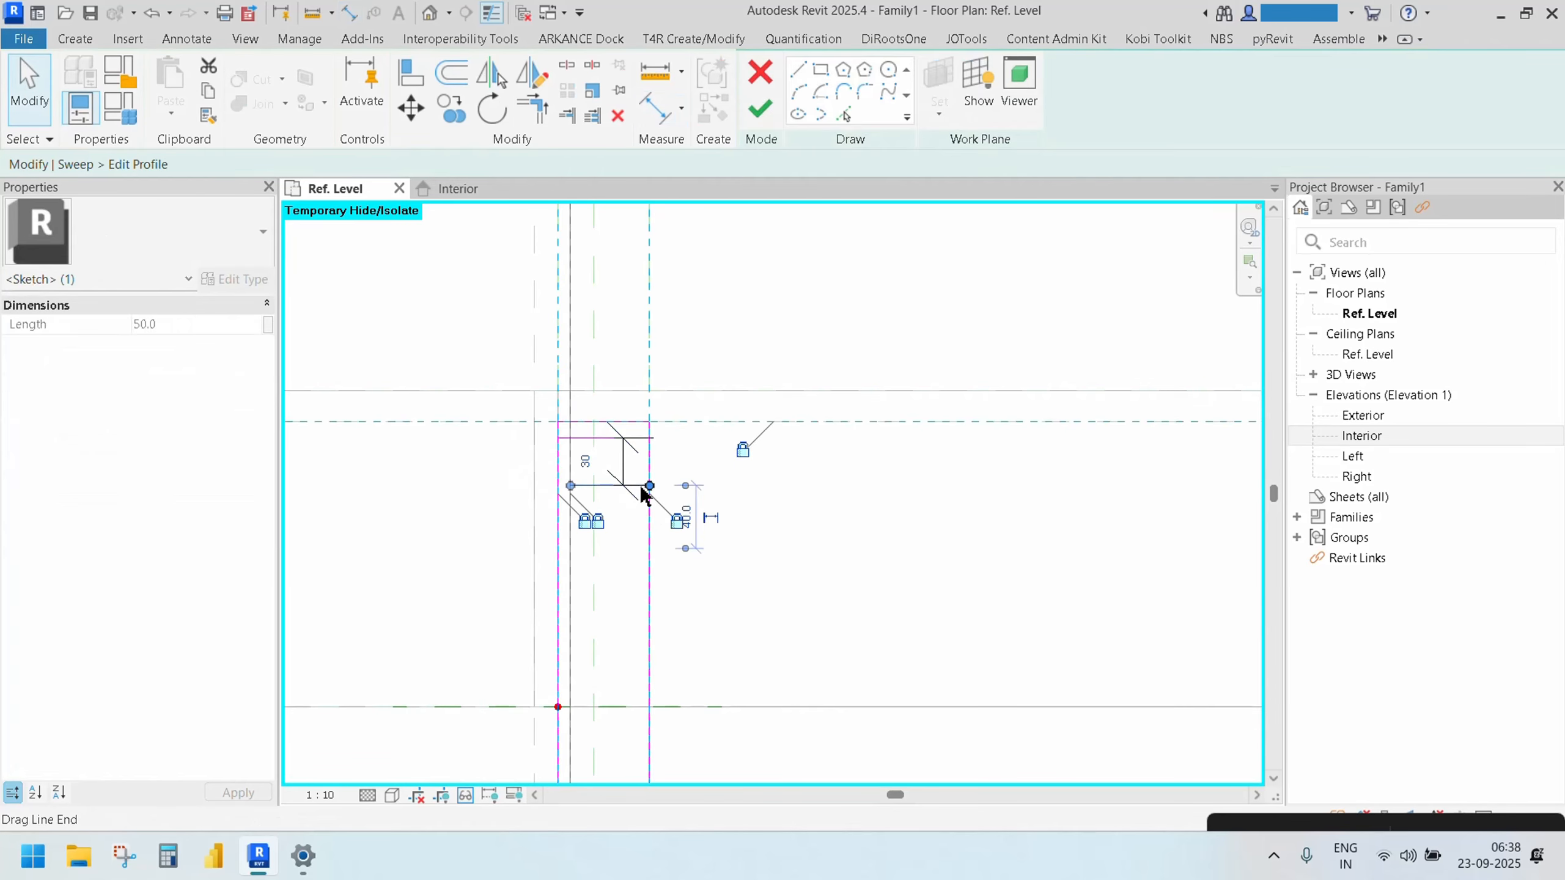
left_click(585, 461)
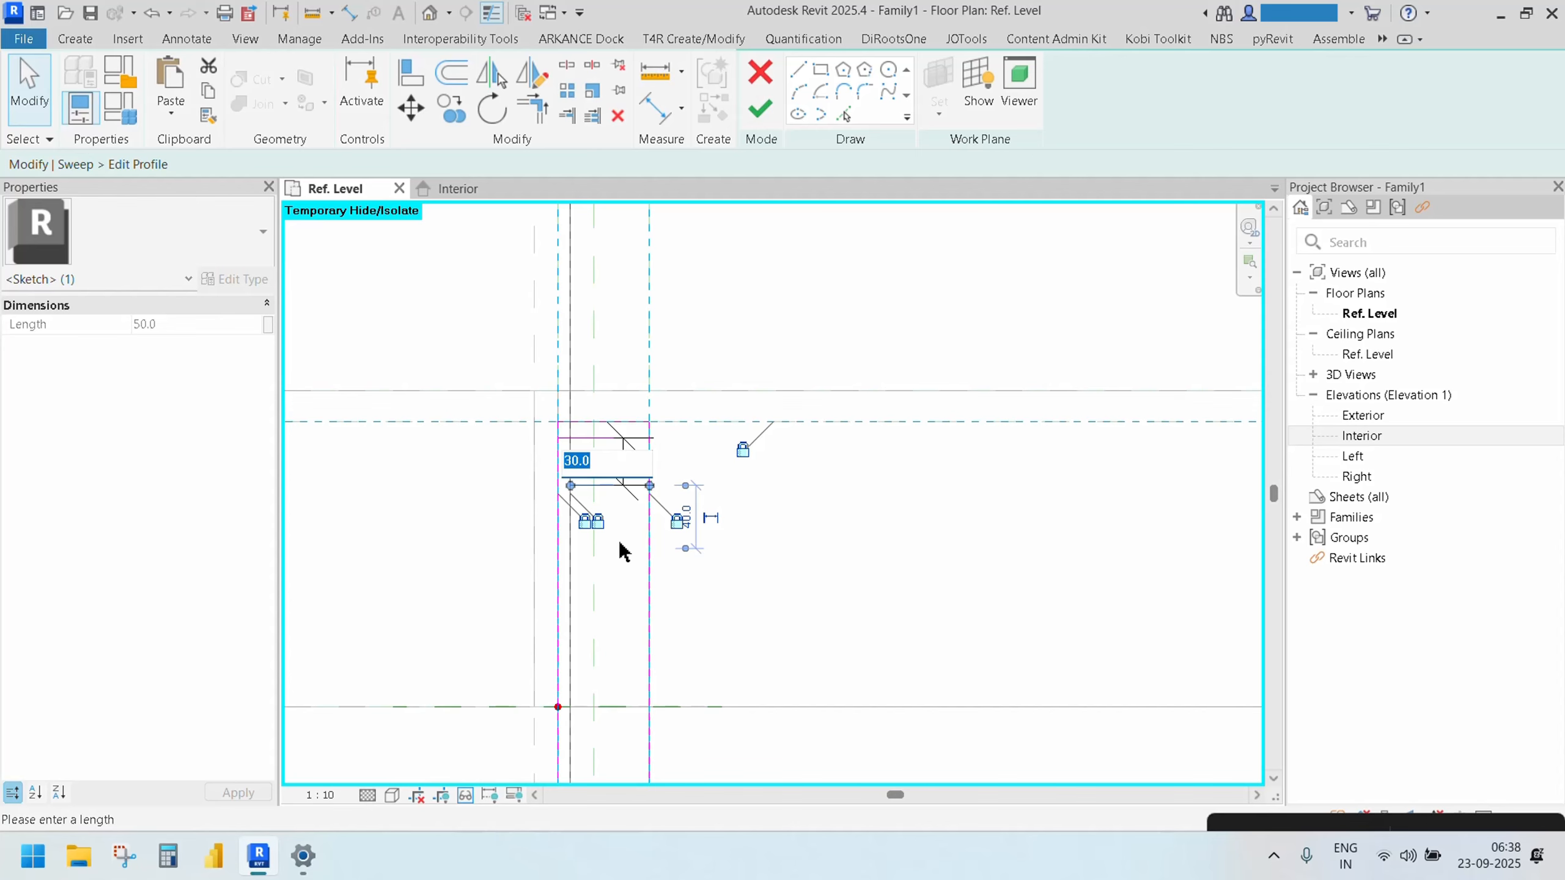
type("20")
key("Return")
left_click(602, 552)
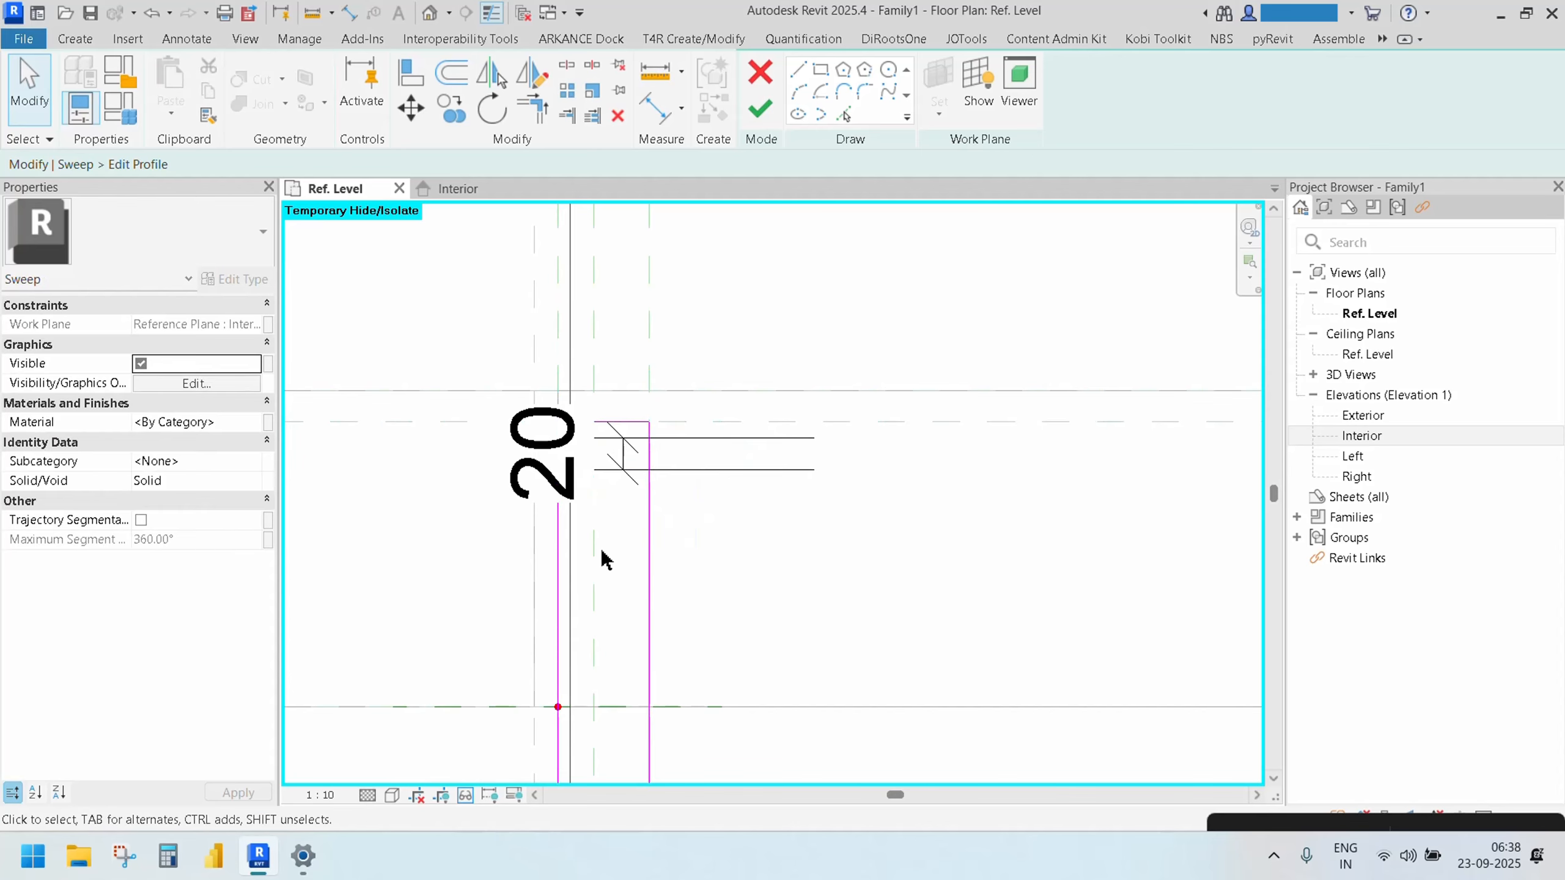
left_click(718, 467)
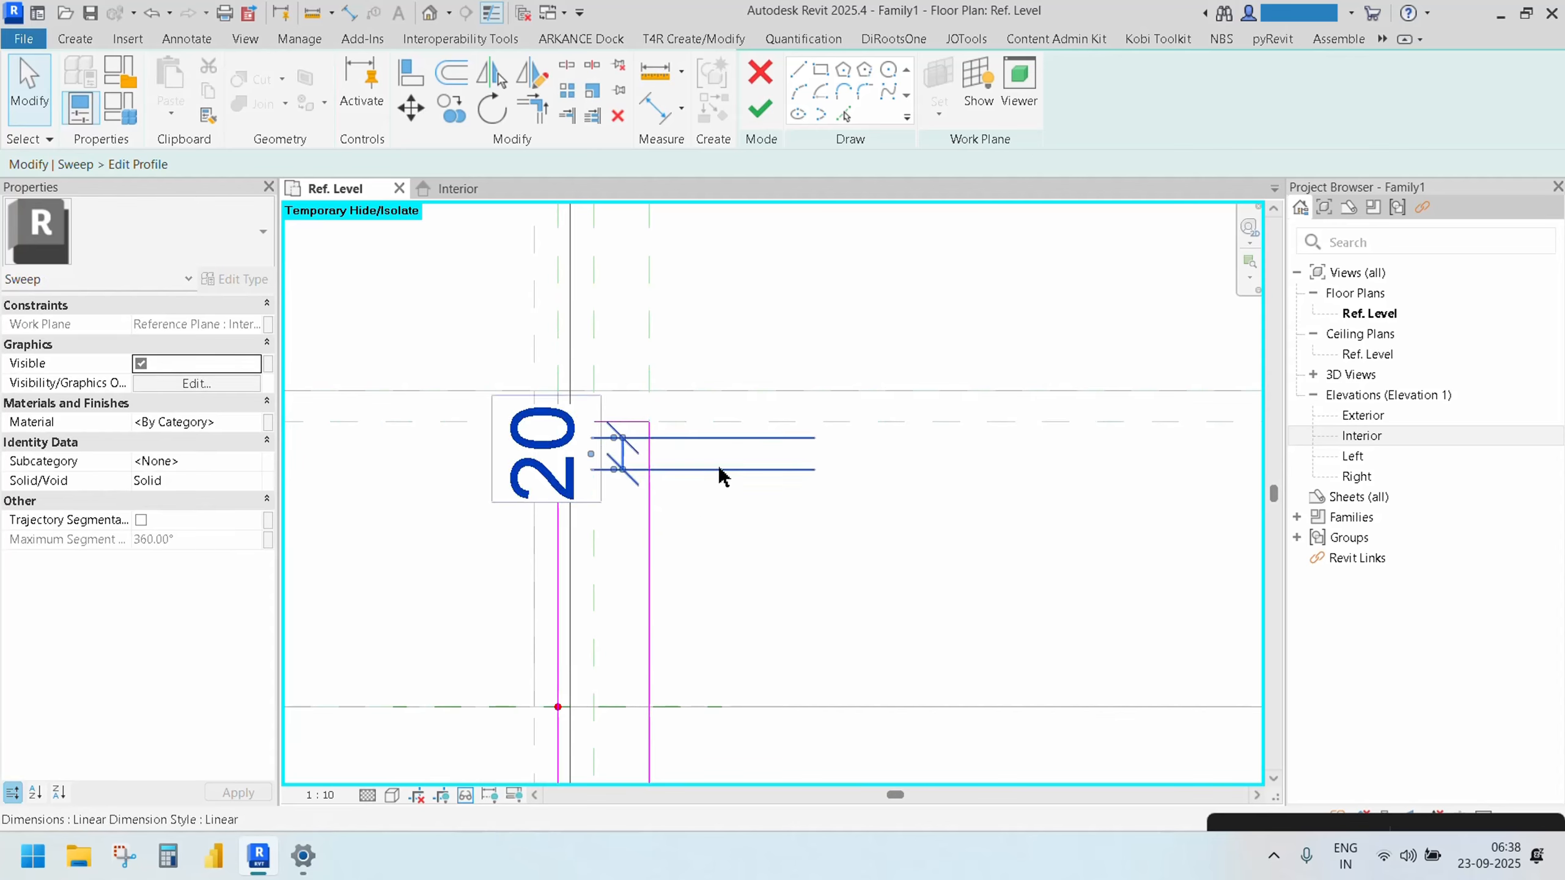
left_click(733, 520)
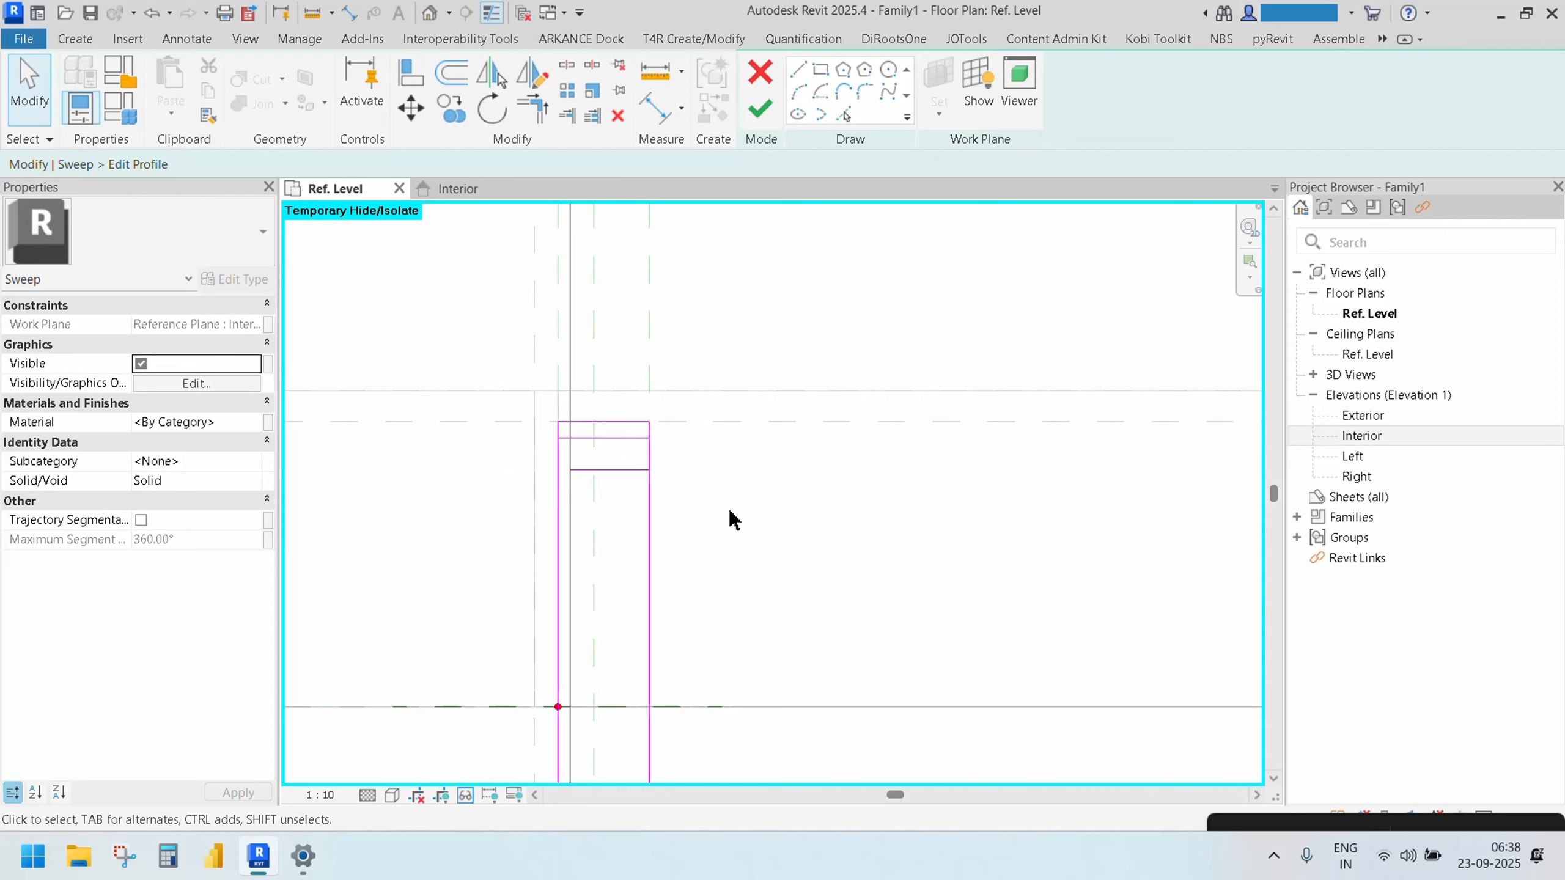
Add three more horizontal profile lines, offset successively 10 mm, 20 mm and 10 mm from the short horizontal line toward the interior
scroll(733, 520, "up", 1)
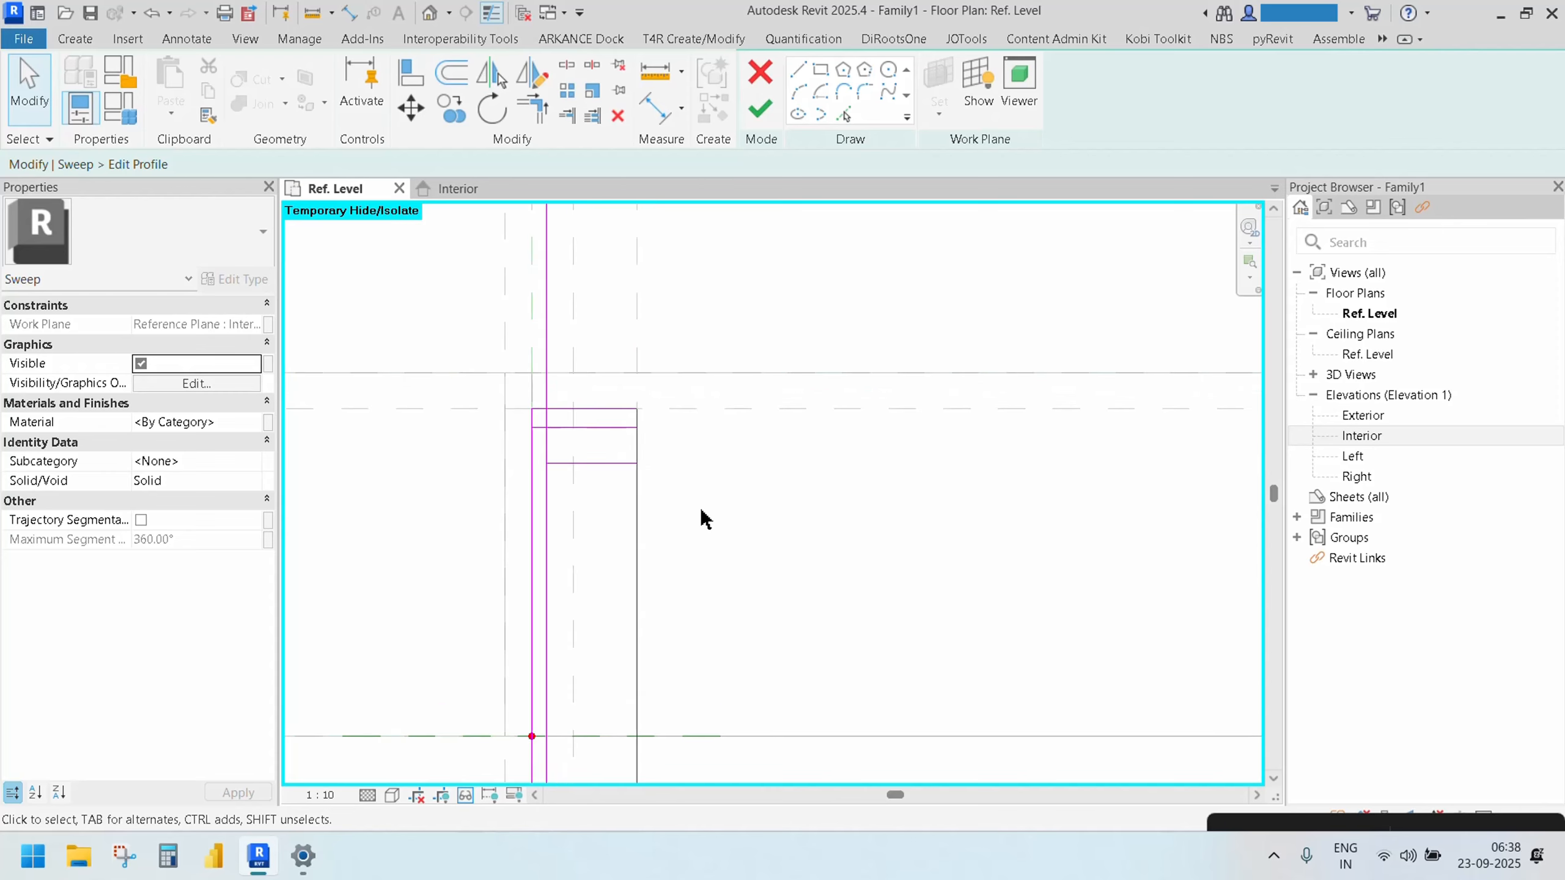
left_click(843, 115)
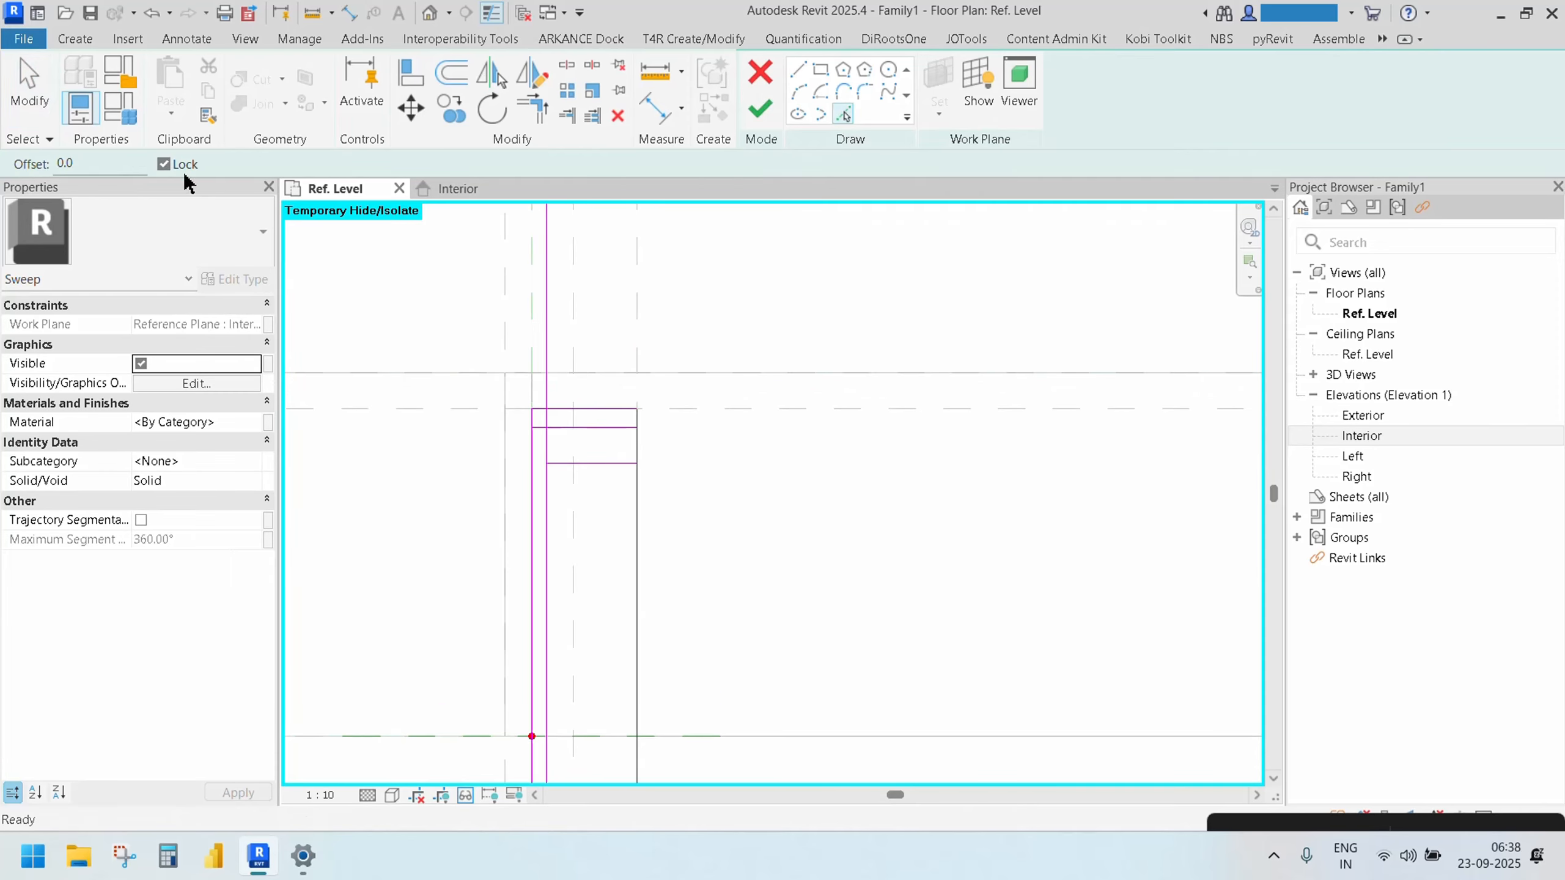
left_click(594, 463)
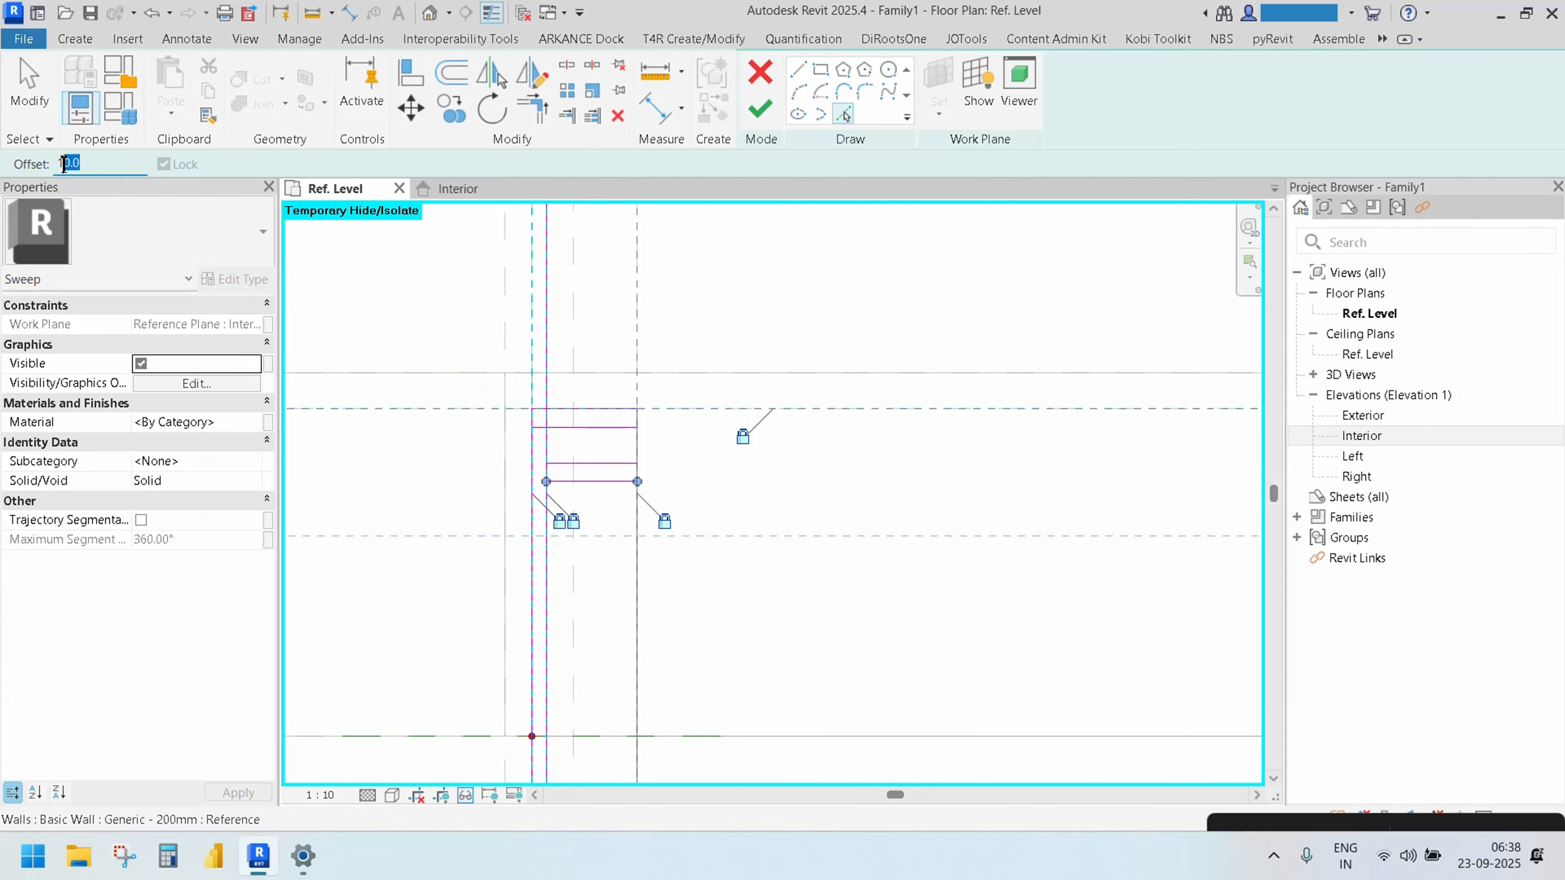
type("20")
left_click(604, 490)
left_click(609, 521)
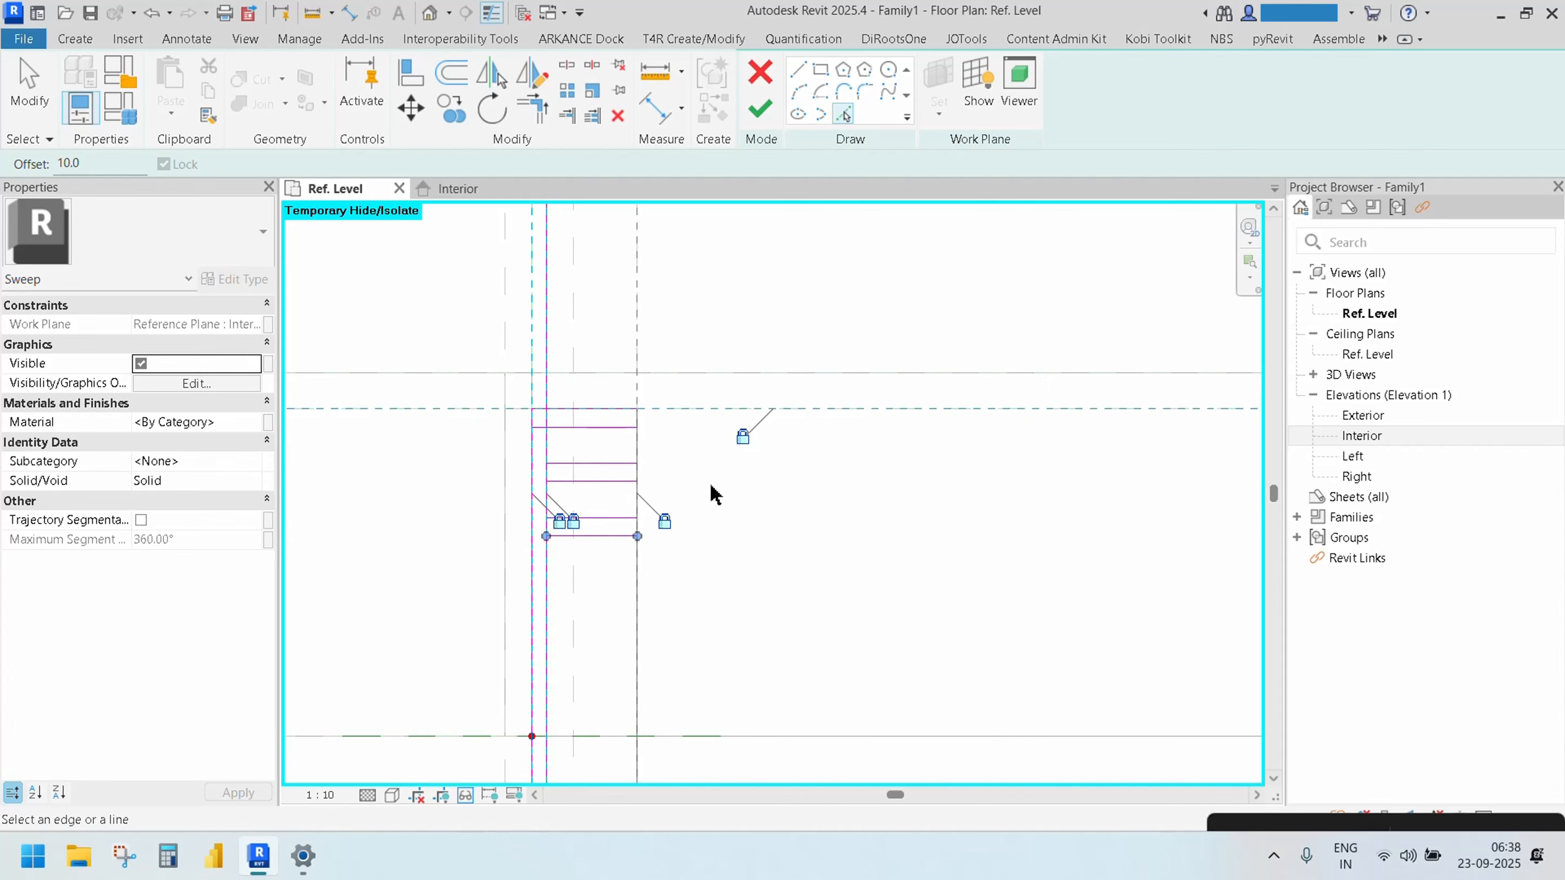
key("Escape")
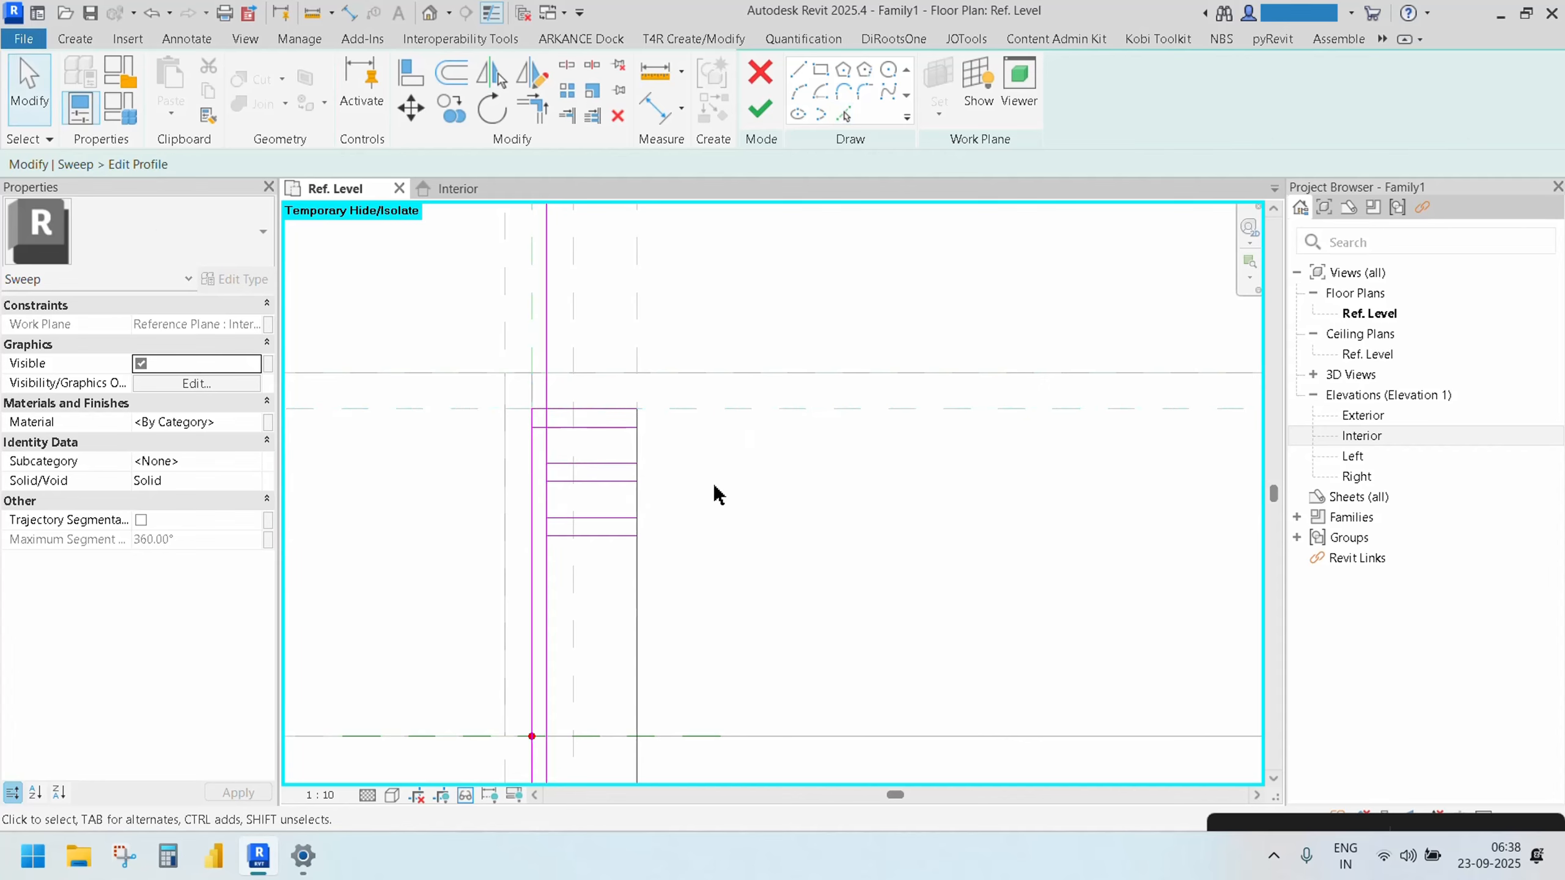
Trim the outer vertical line to the lowest horizontal line, and the adjacent vertical line to the second and fifth horizontal lines
left_click(530, 115)
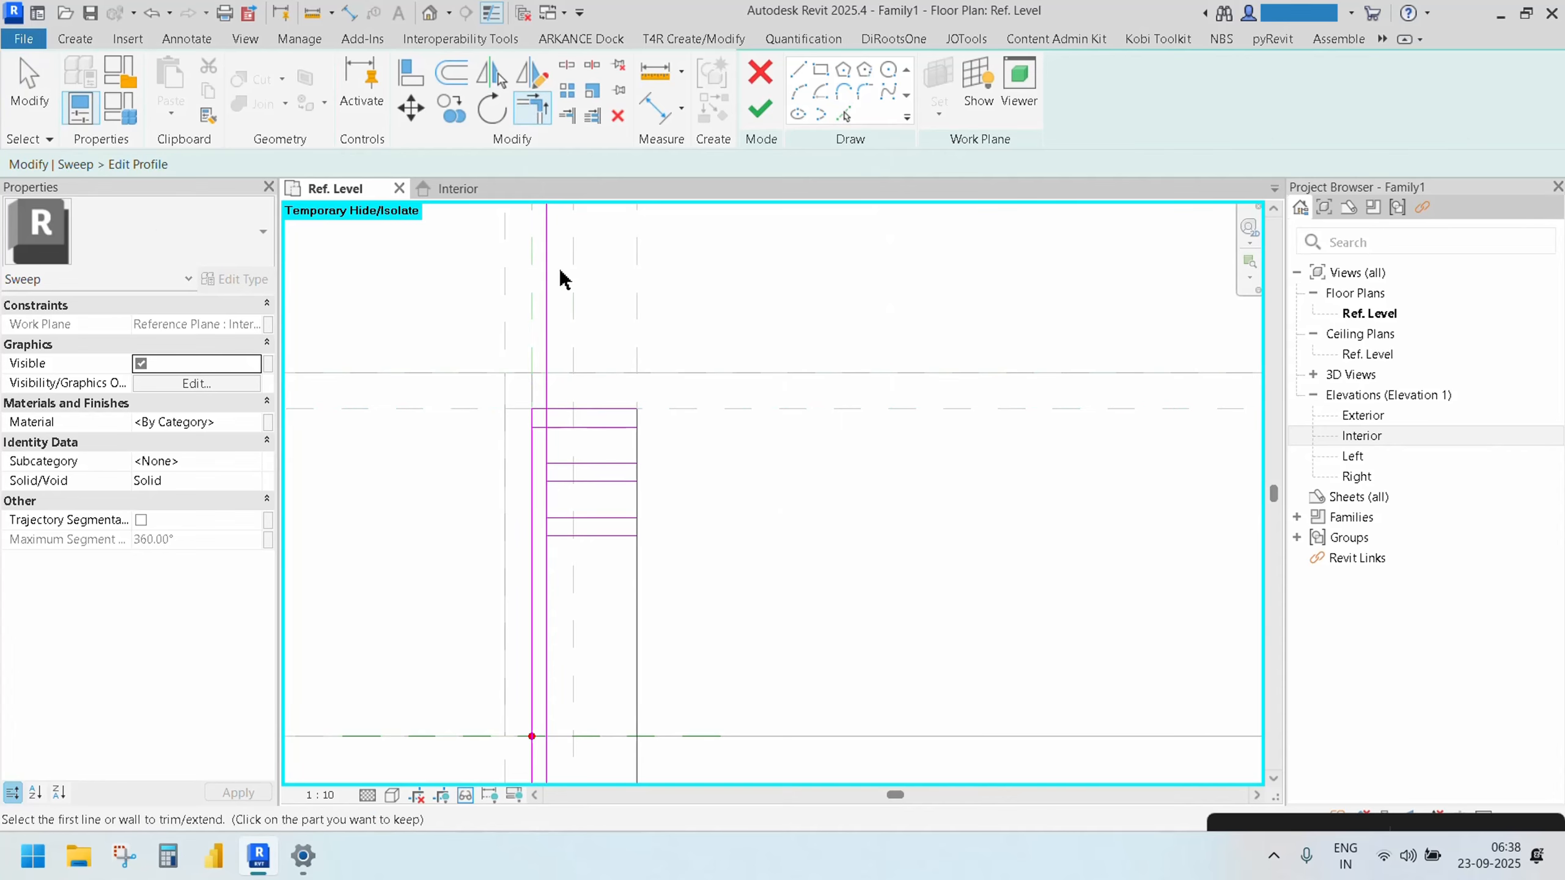
left_click(532, 496)
left_click(585, 518)
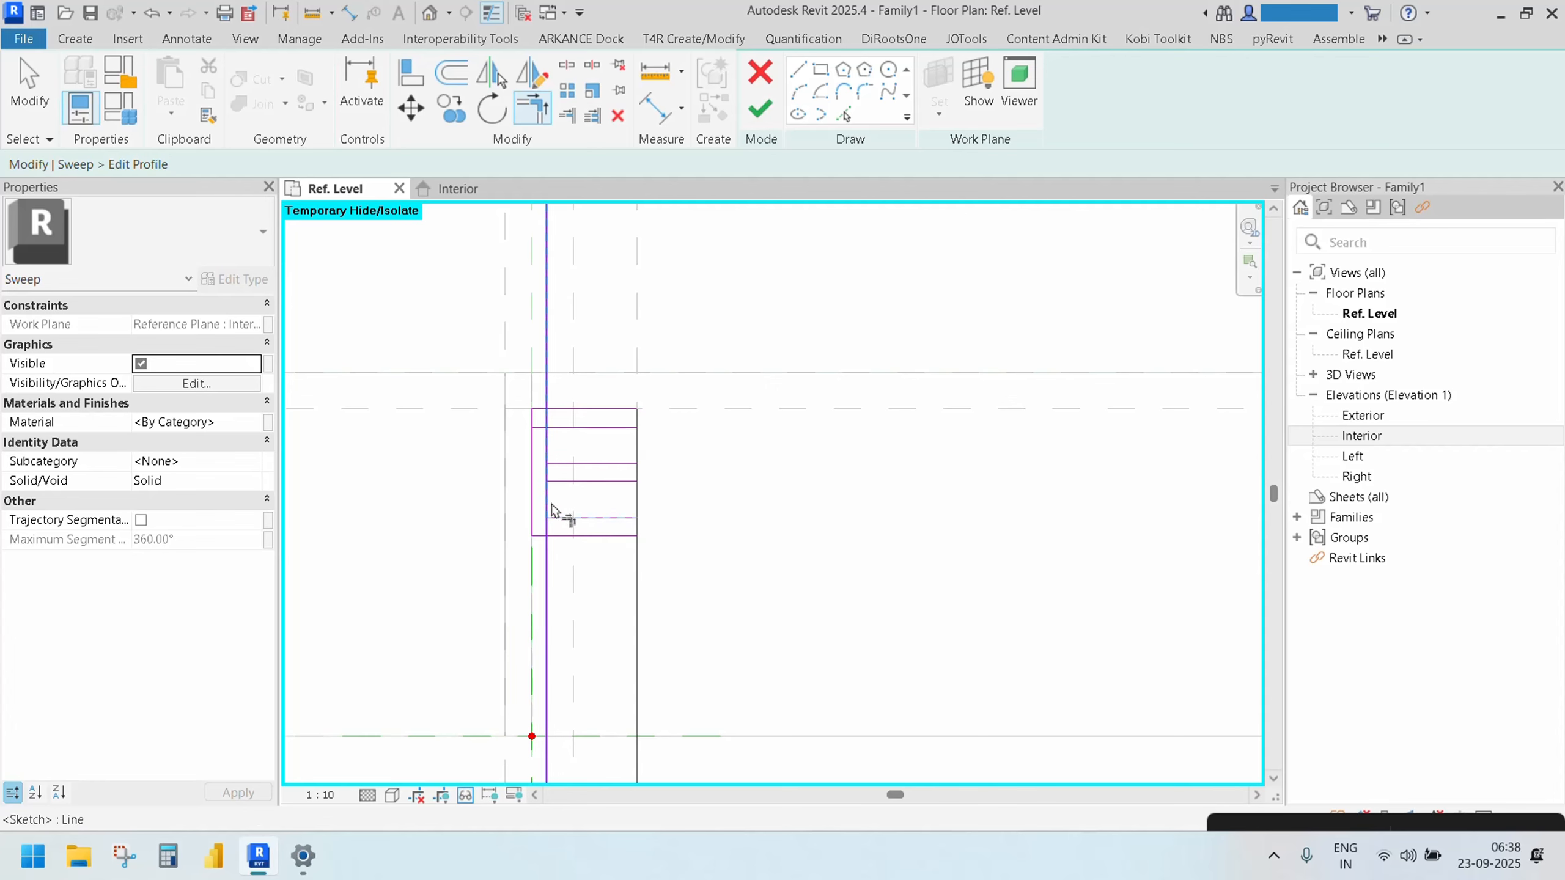
left_click(546, 512)
left_click(565, 431)
left_click(548, 444)
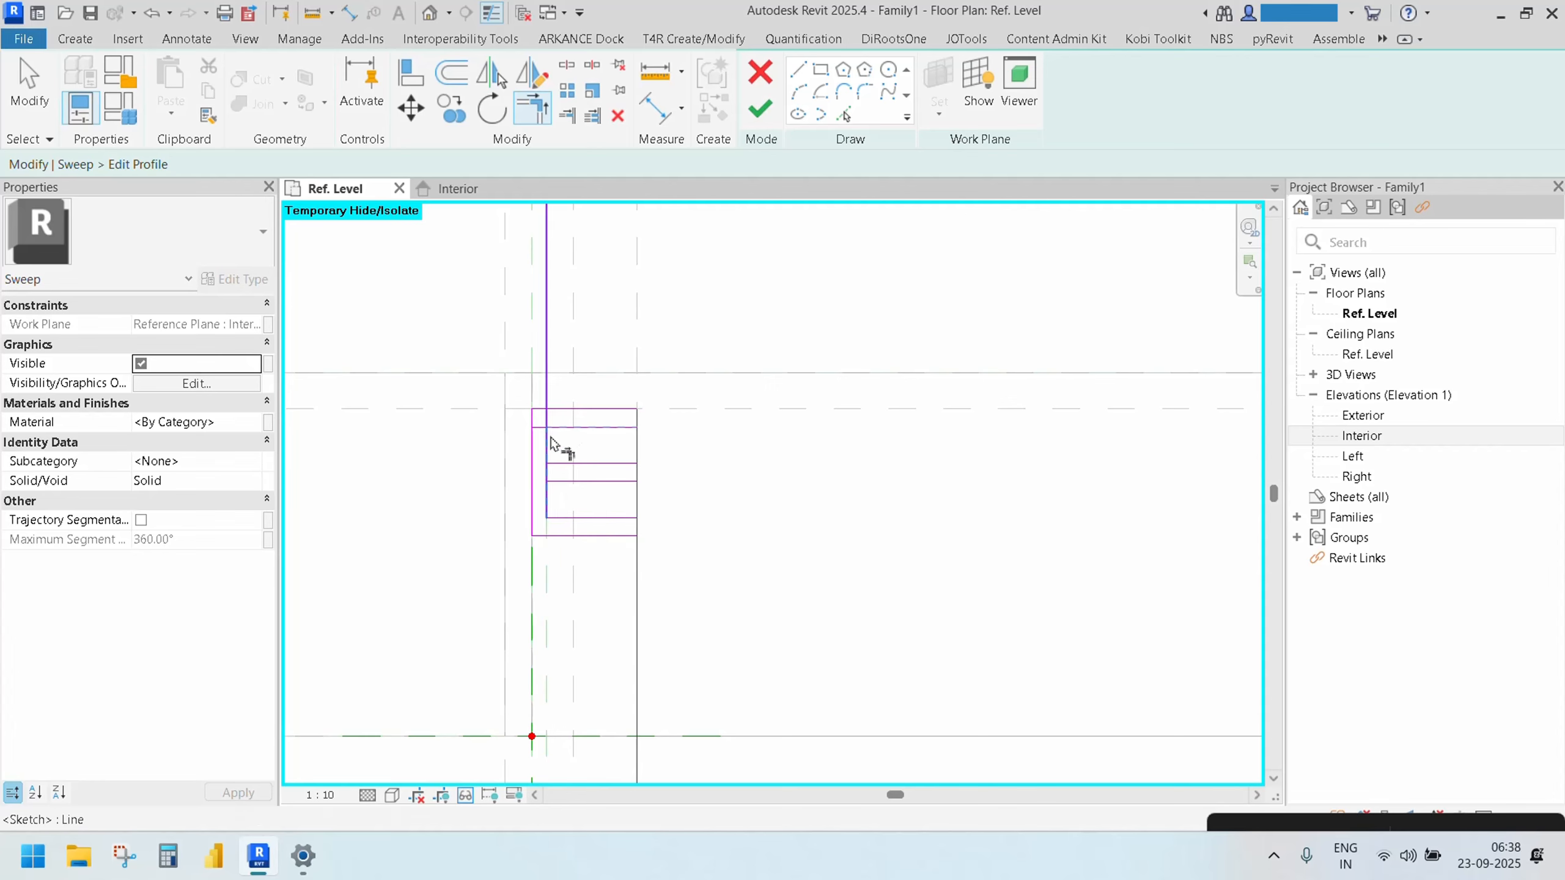
scroll(552, 455, "up", 2)
scroll(559, 465, "up", 3)
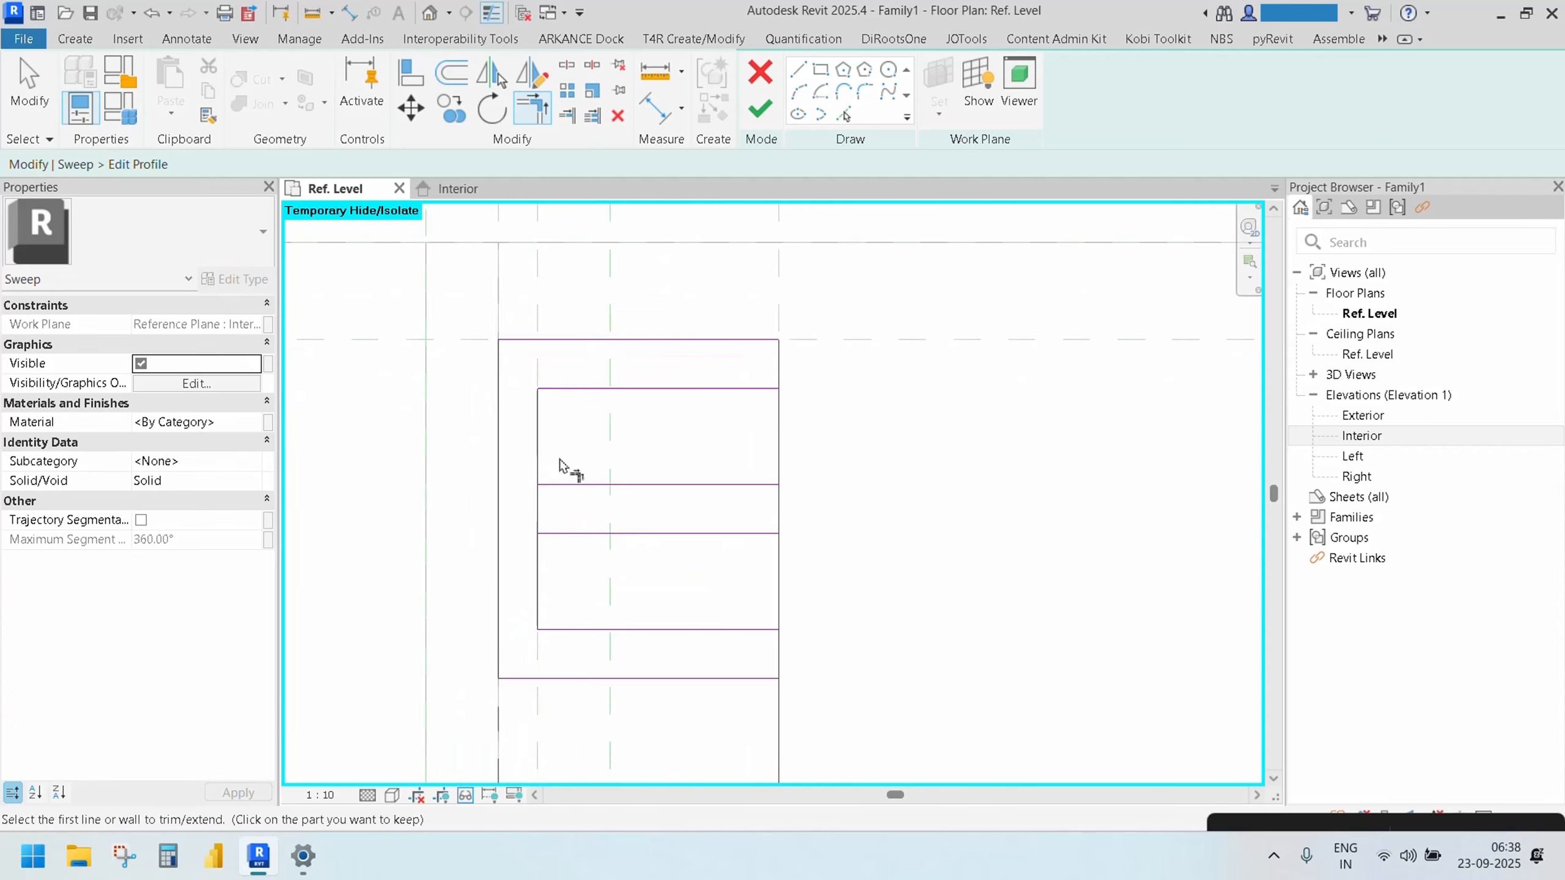
Split the inner vertical line between the two middle horizontal lines and trim both pieces to form two separate recesses
left_click(566, 65)
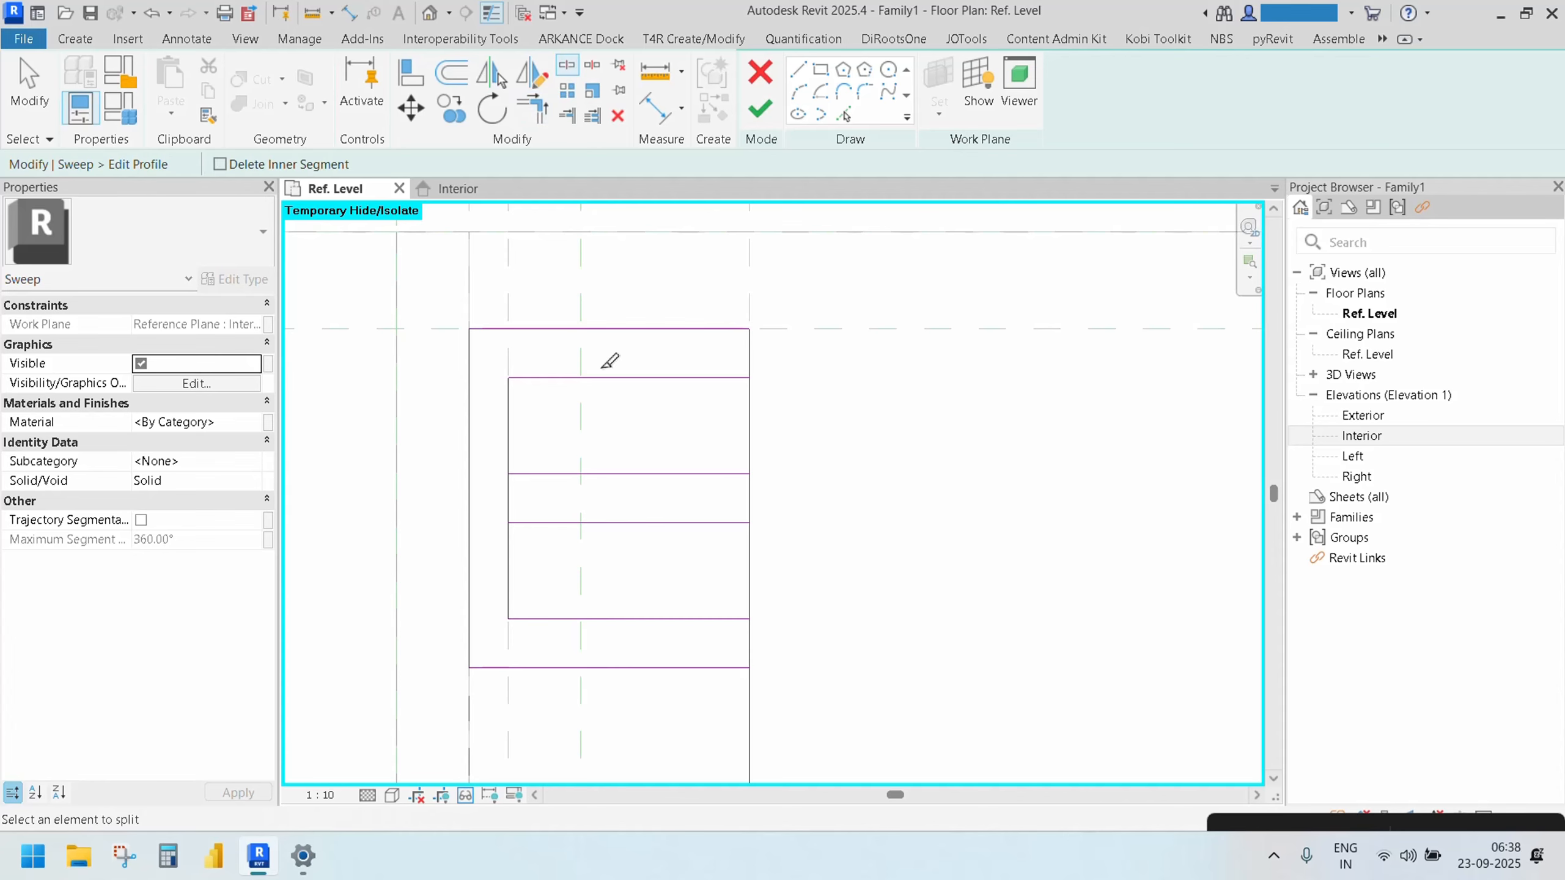
left_click(508, 499)
left_click(532, 108)
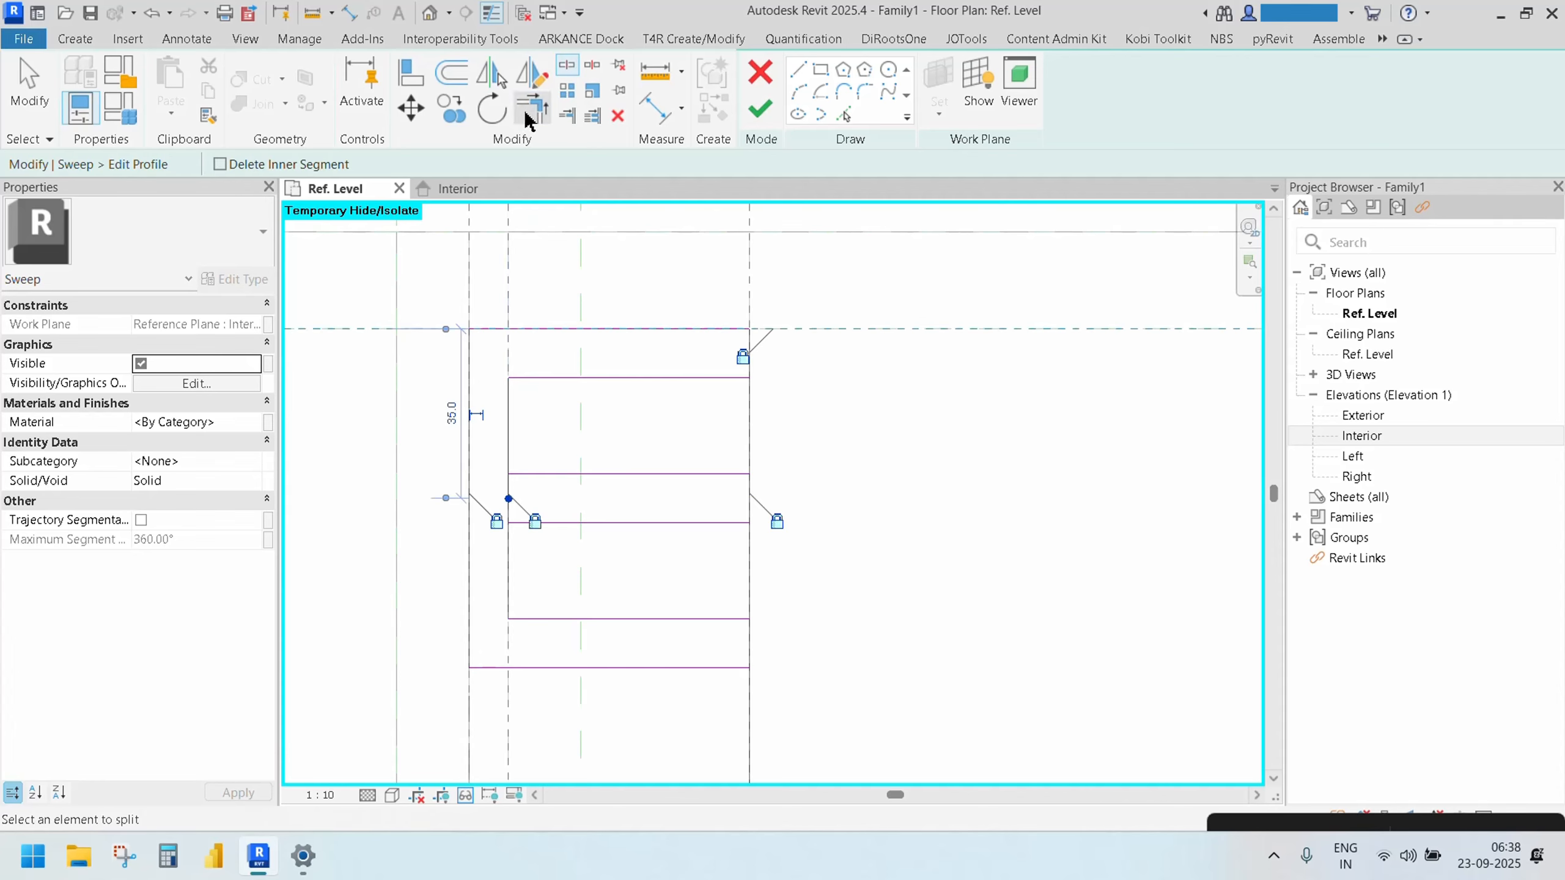
left_click(512, 523)
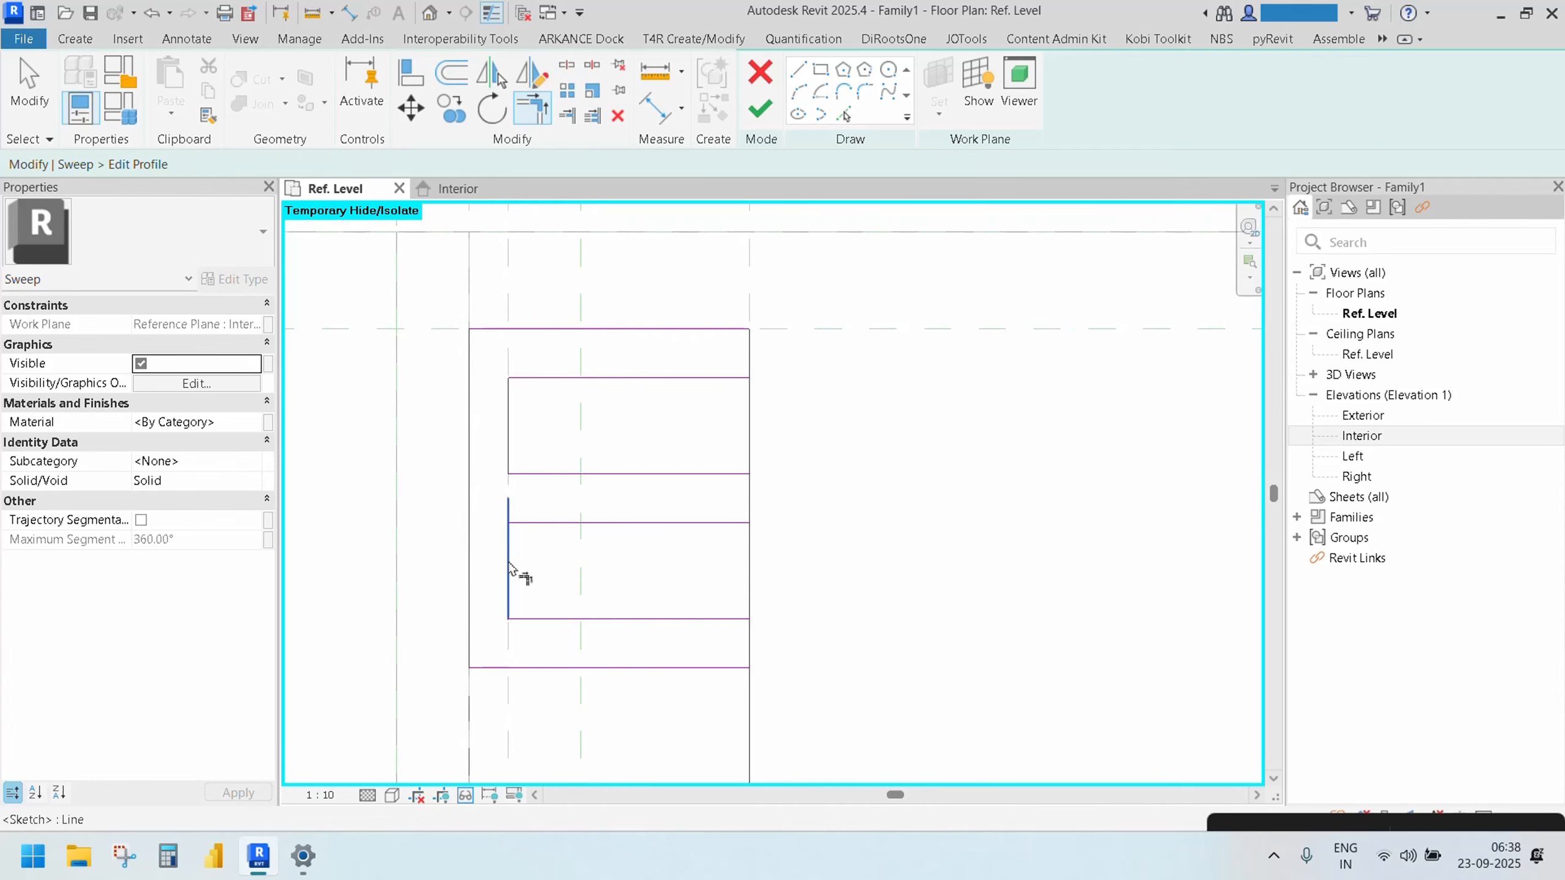
left_click(510, 562)
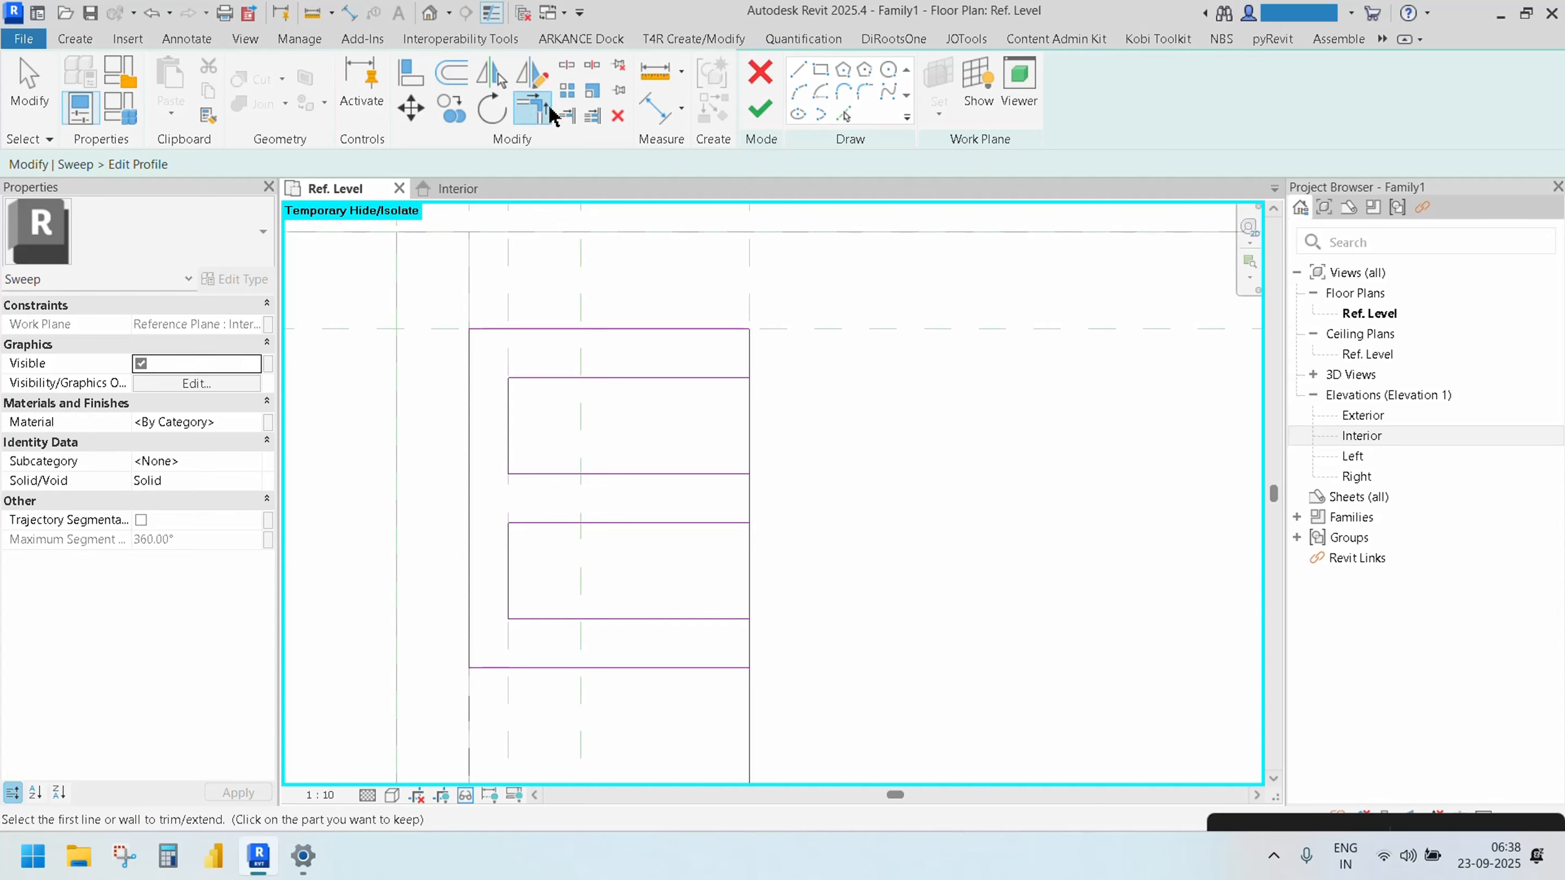
Split the vertical line on the profile's open side at two points, once within each recess
left_click(566, 65)
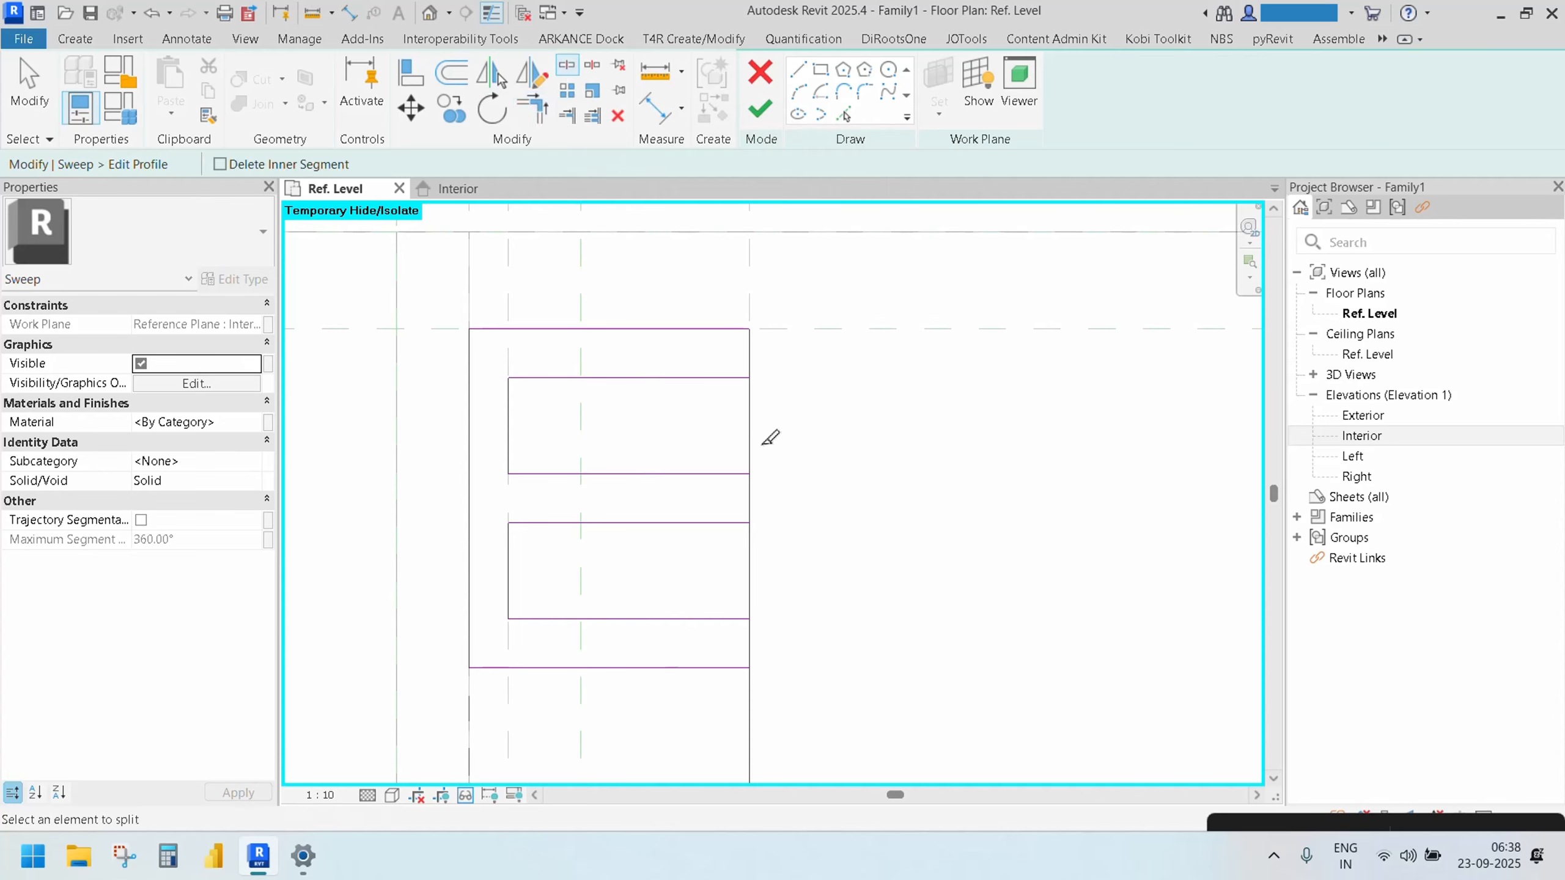
left_click(749, 426)
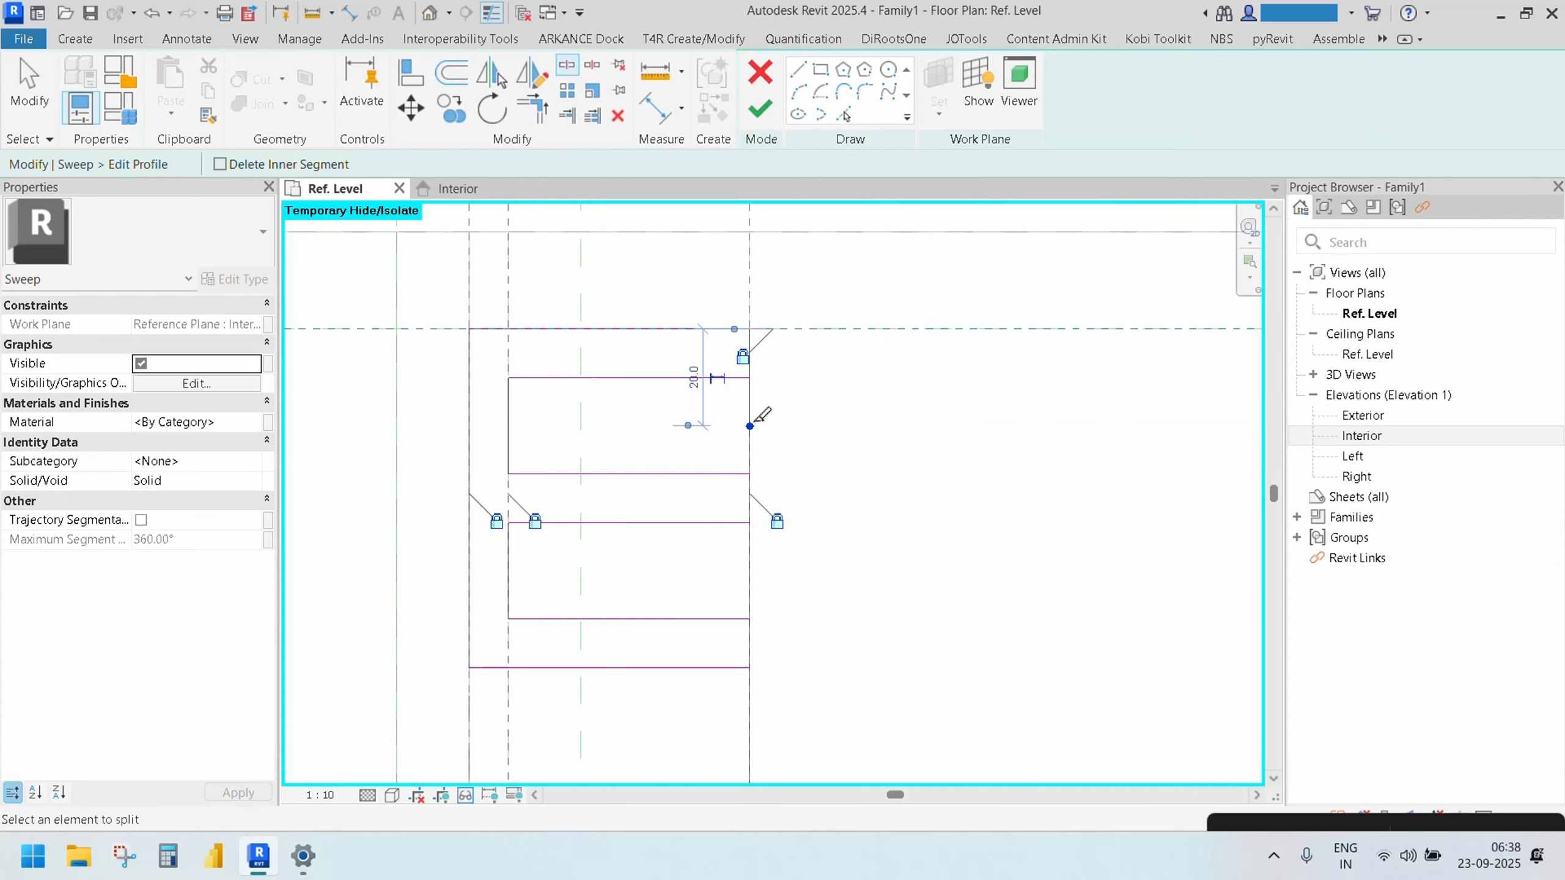
left_click(749, 571)
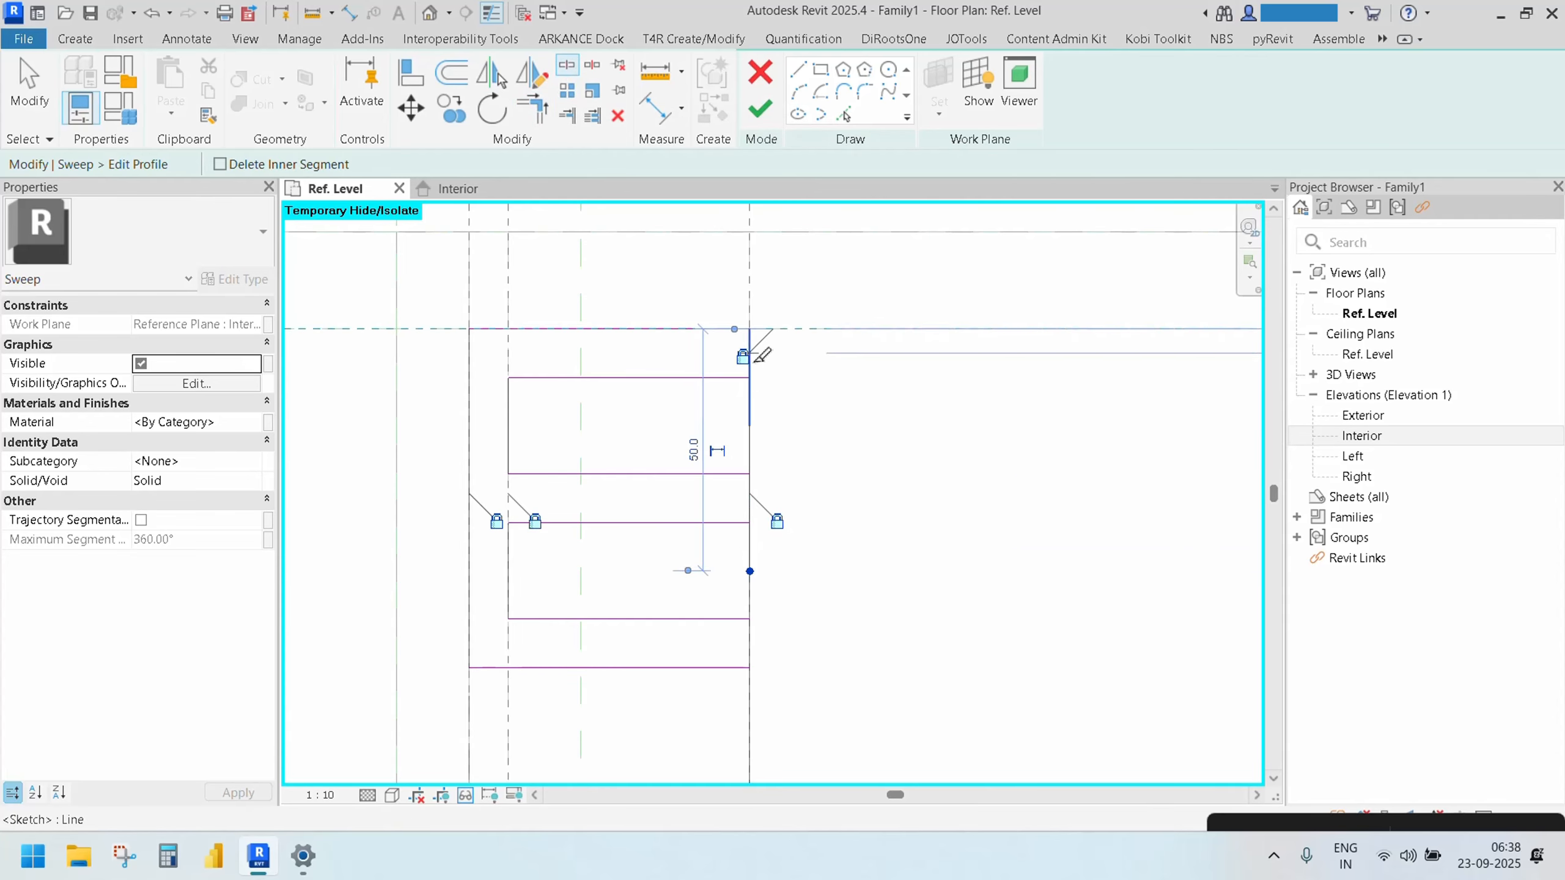
Trim the split vertical pieces to the horizontal lines, closing the three prong ends into one E-shaped profile loop
left_click(545, 114)
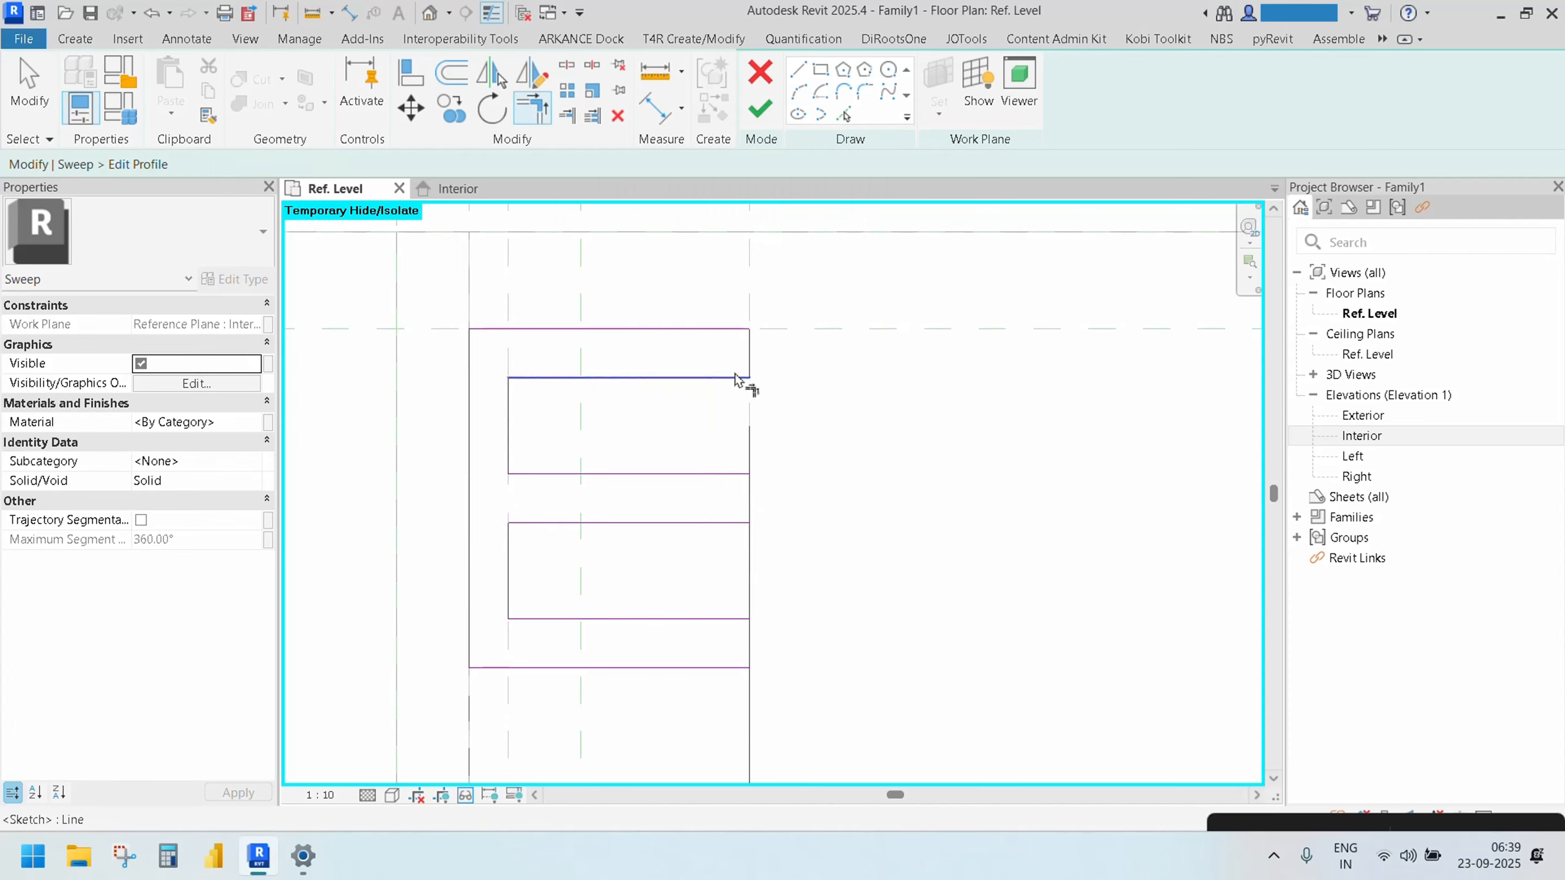
left_click(714, 481)
left_click(749, 510)
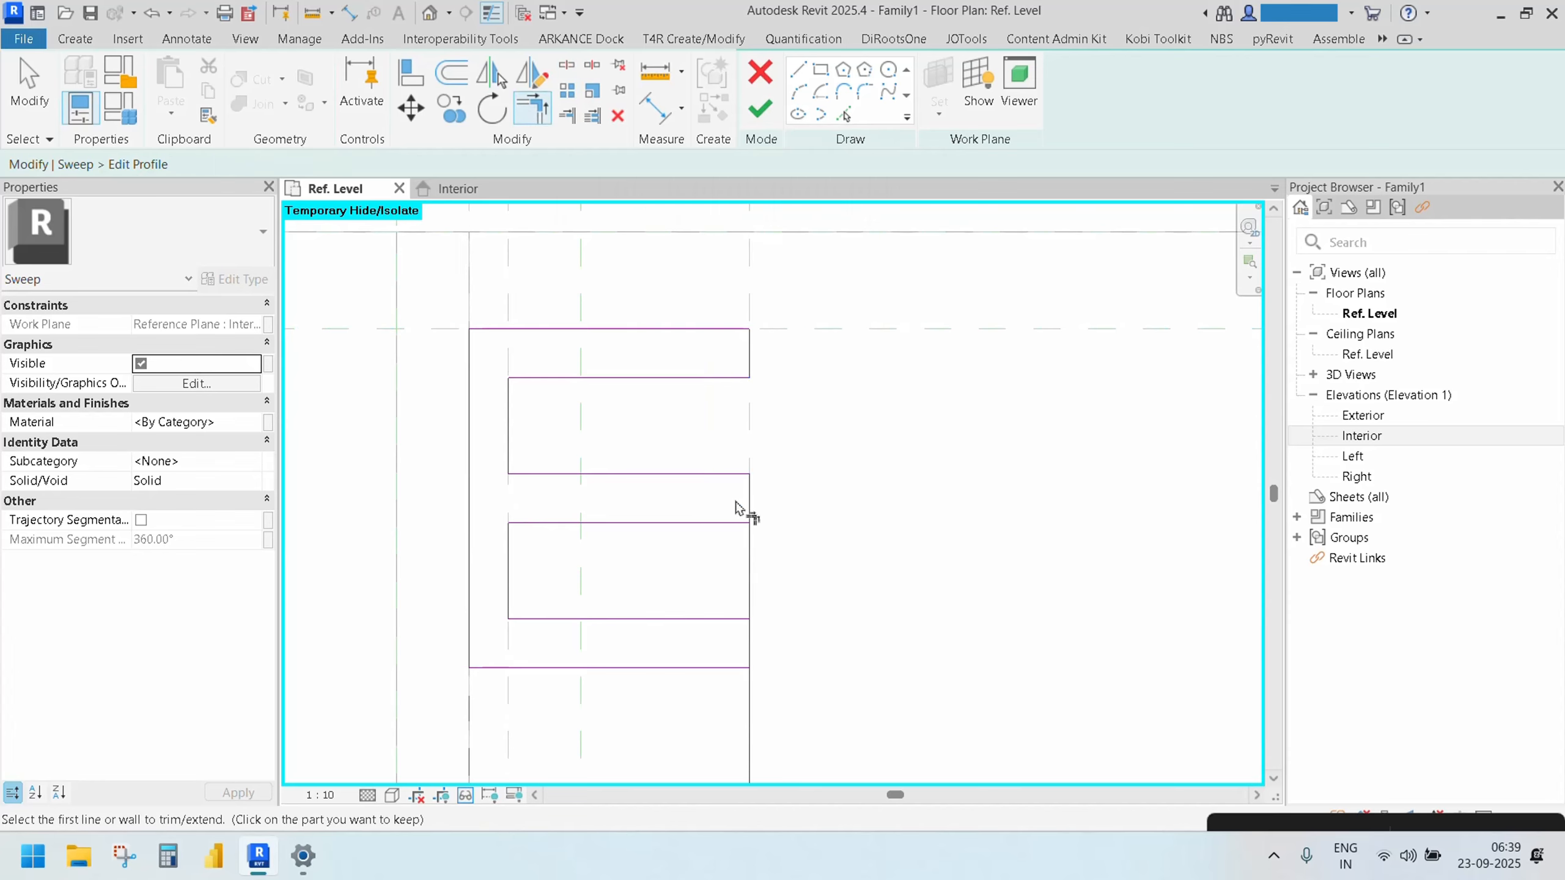
left_click(724, 524)
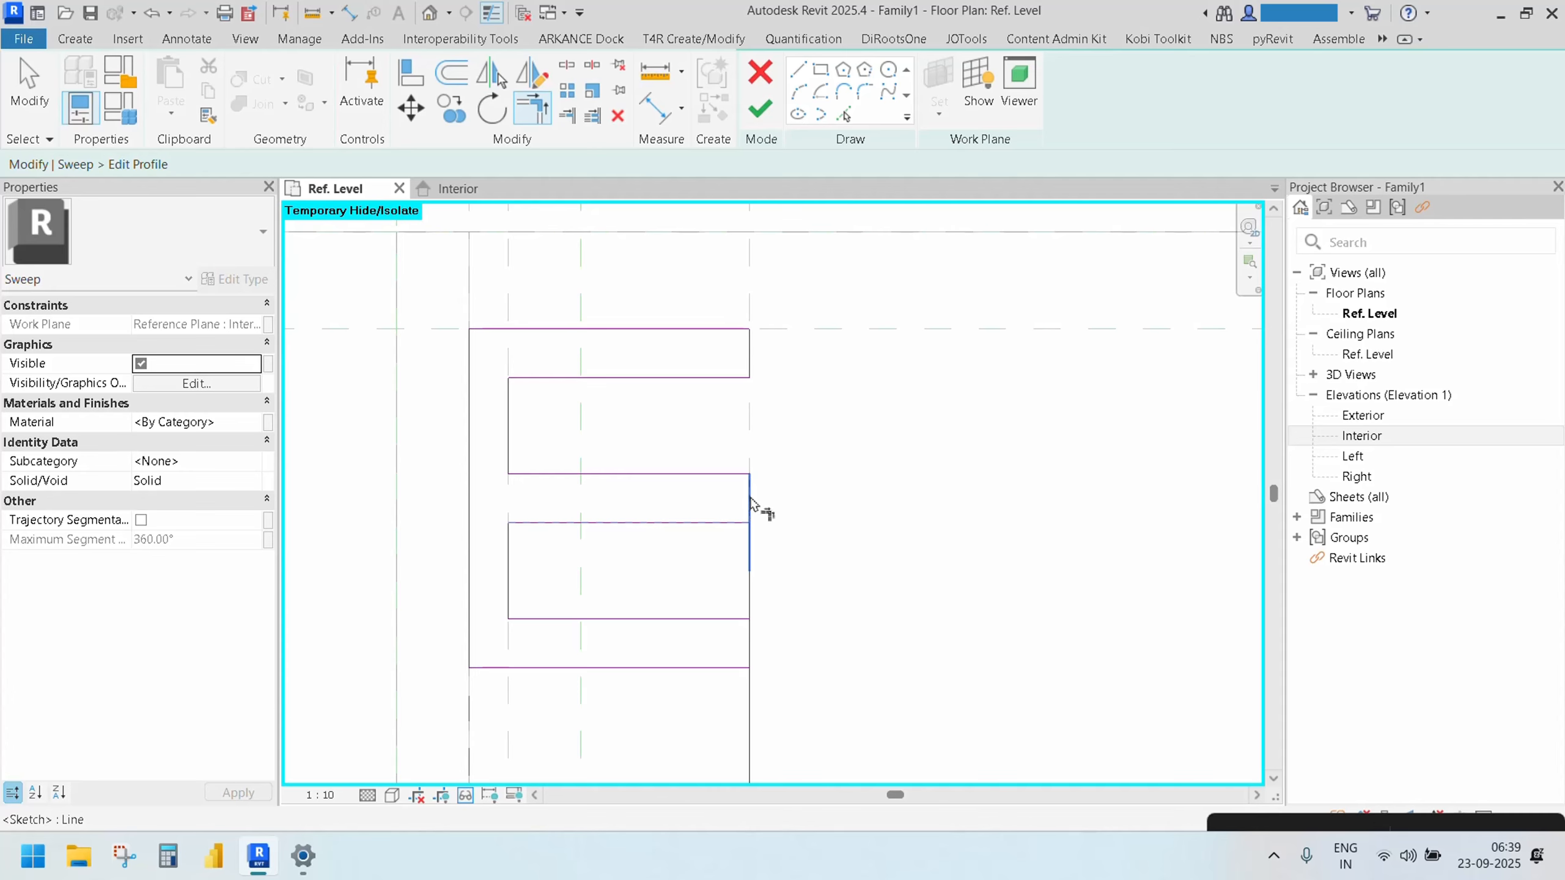
left_click(748, 640)
middle_click_drag(730, 653, 722, 628)
left_click(729, 640)
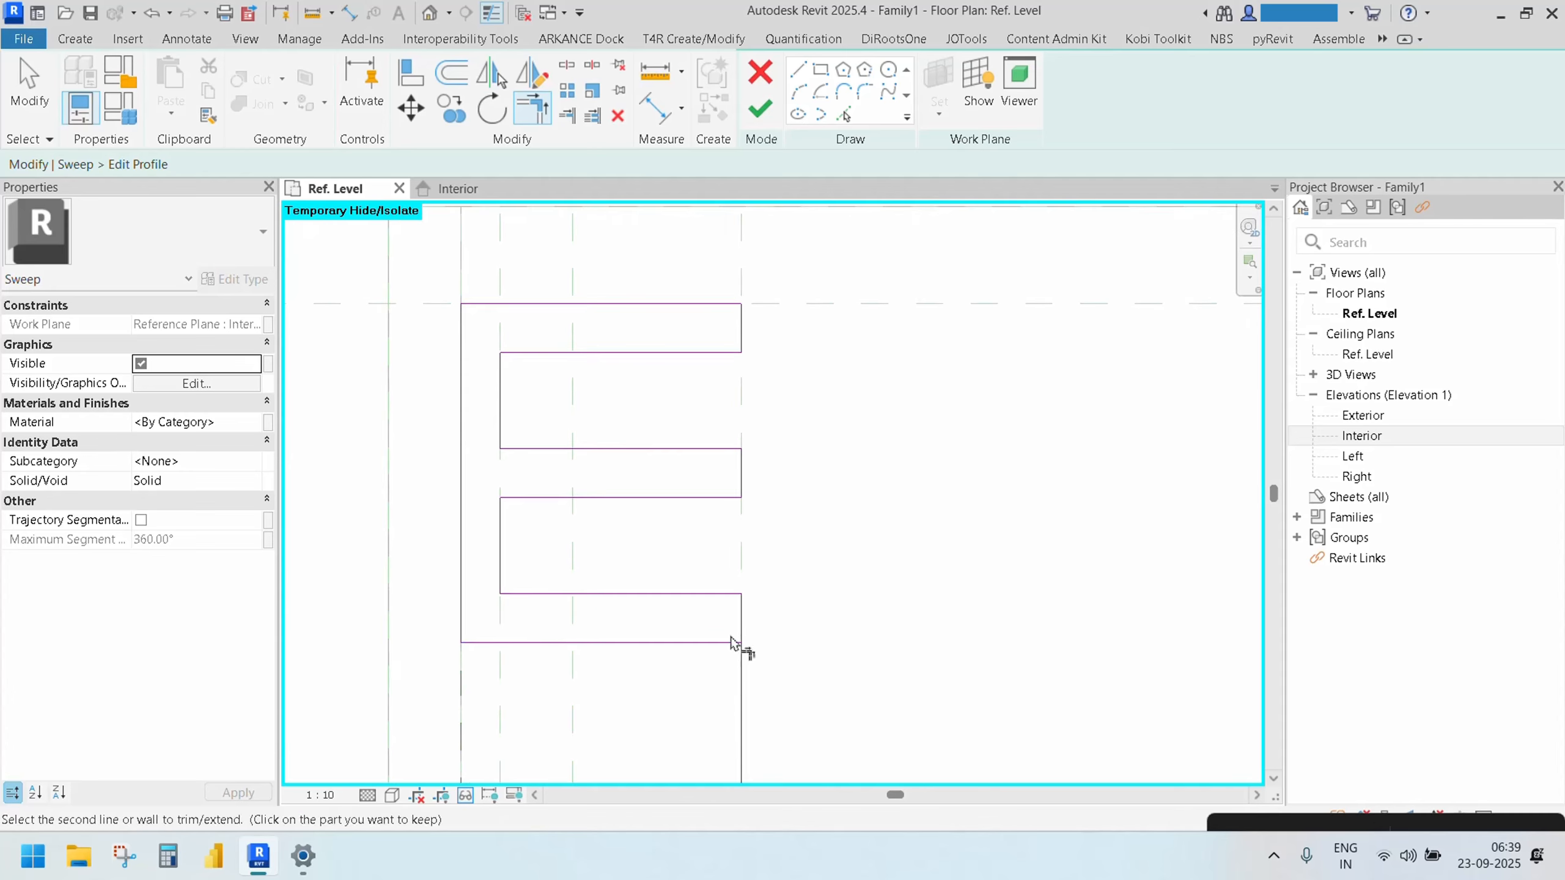
left_click(741, 623)
scroll(776, 615, "down", 3)
scroll(689, 584, "up", 2)
key("Escape")
key("Escape")
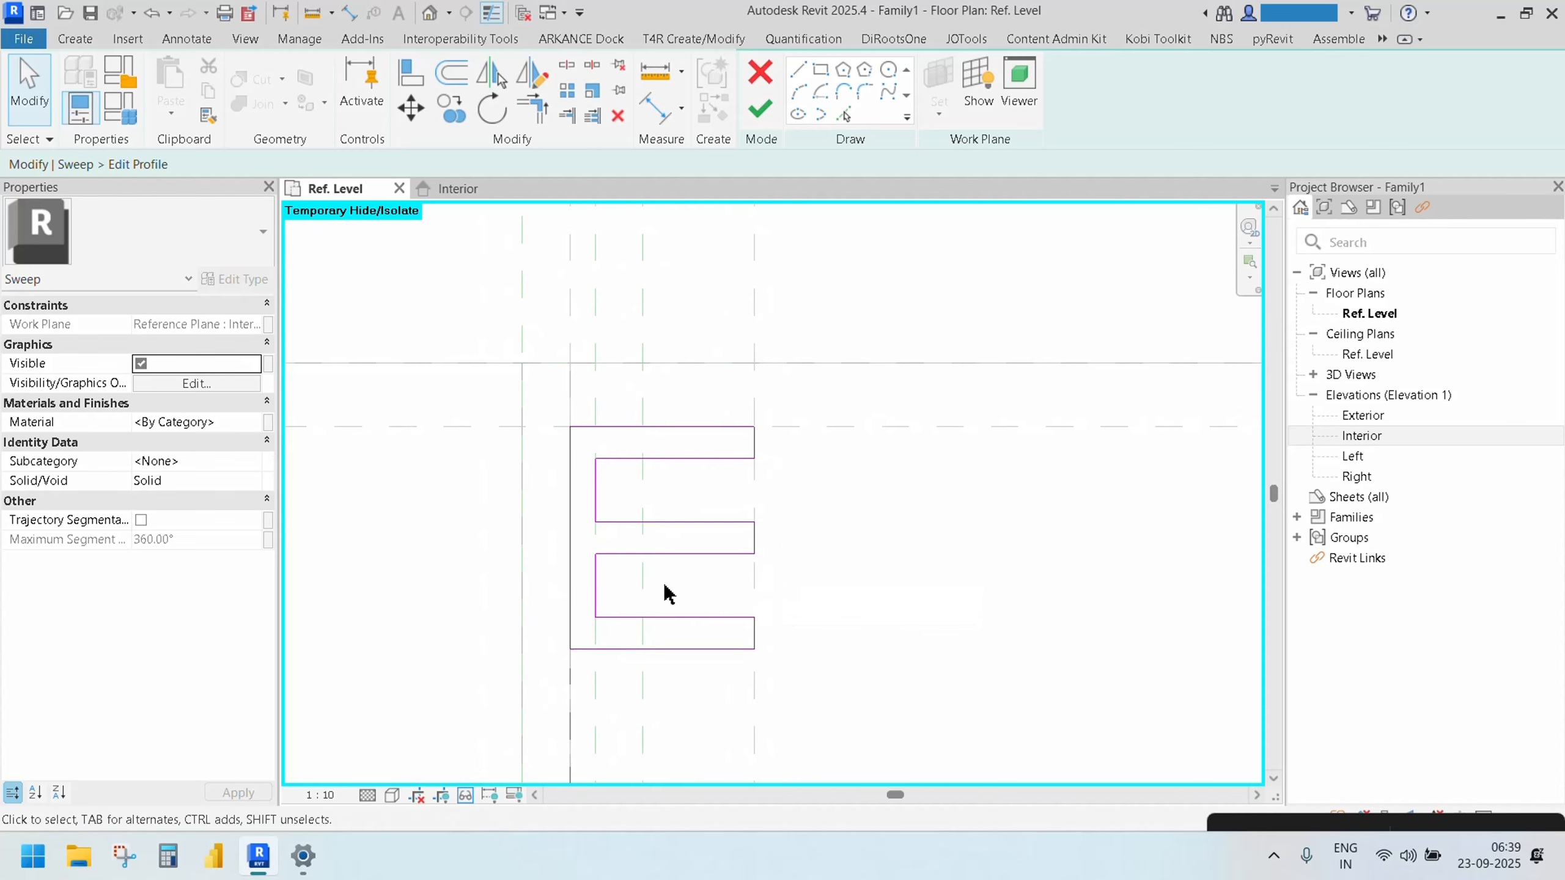
Place a continuous aligned dimension string across all six horizontal lines of the E-shaped profile
scroll(668, 593, "up", 1)
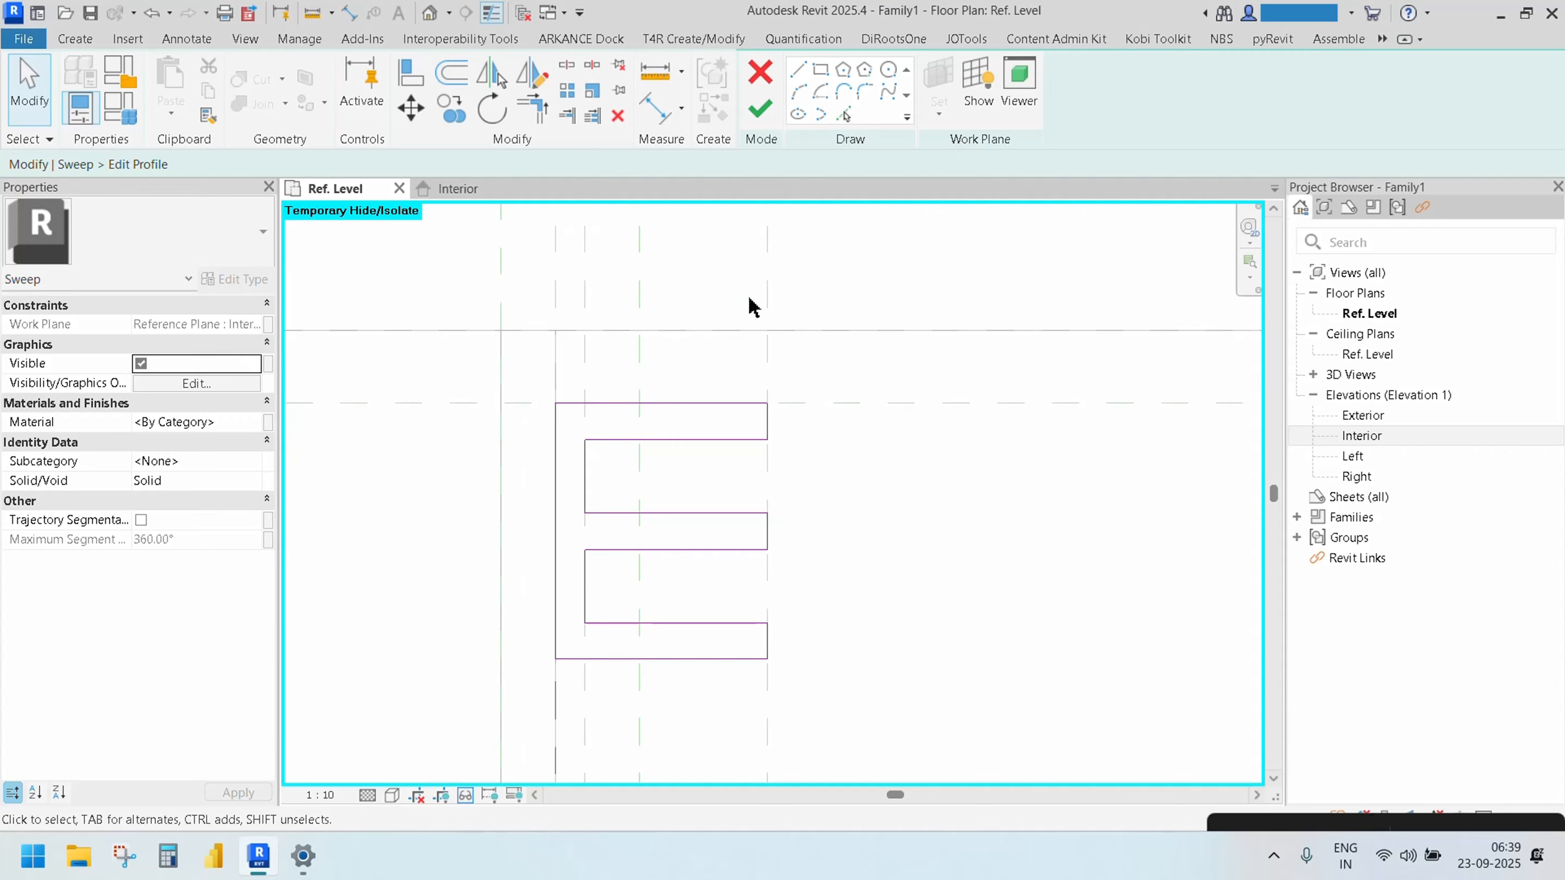
key("d")
key("i")
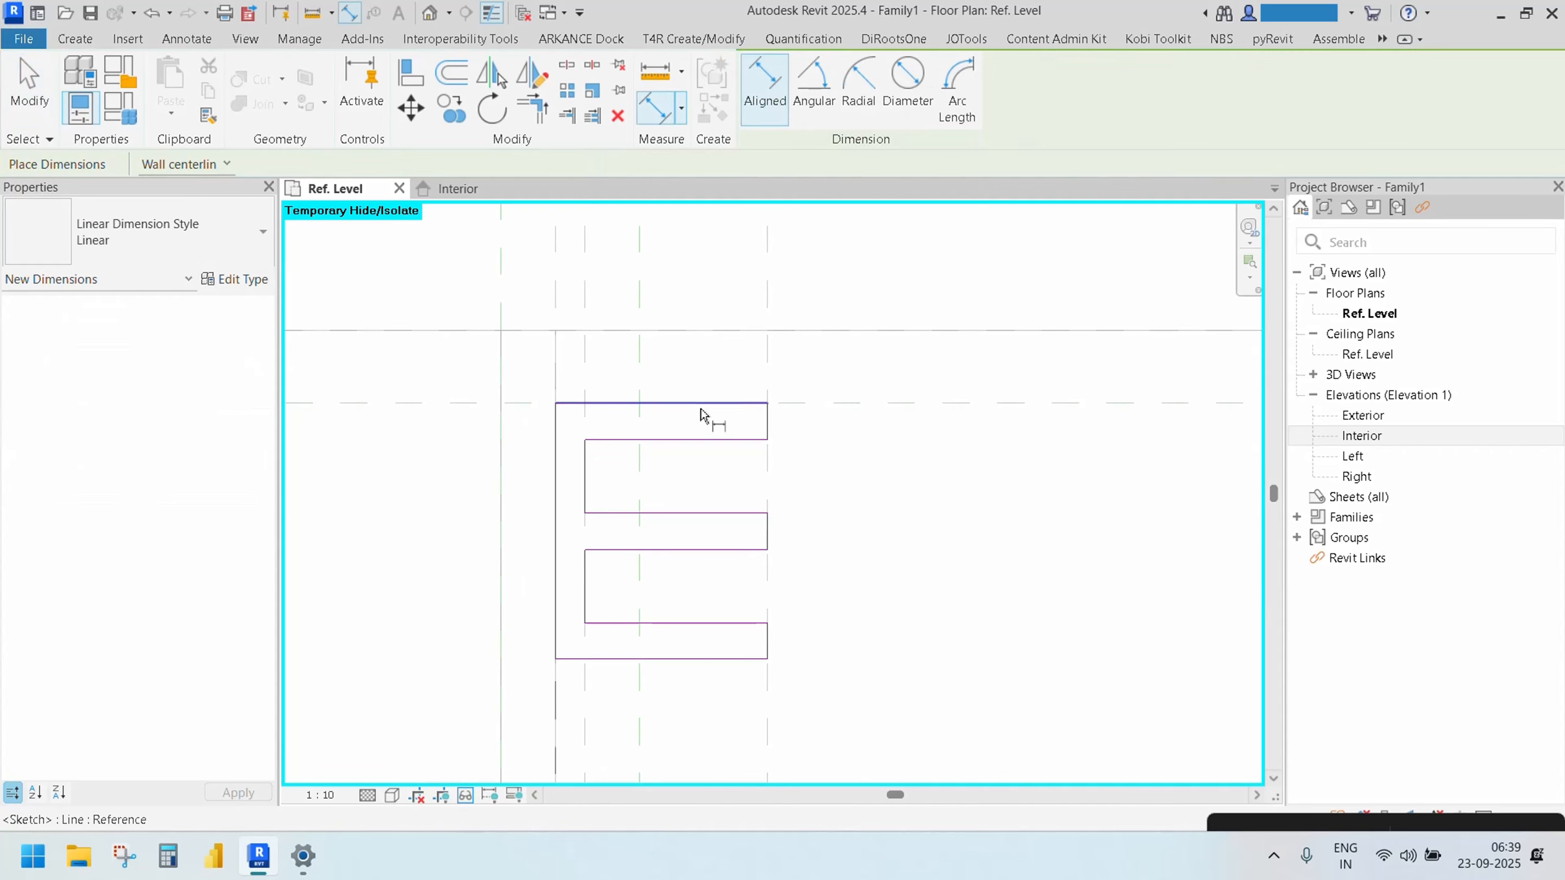
left_click(706, 412)
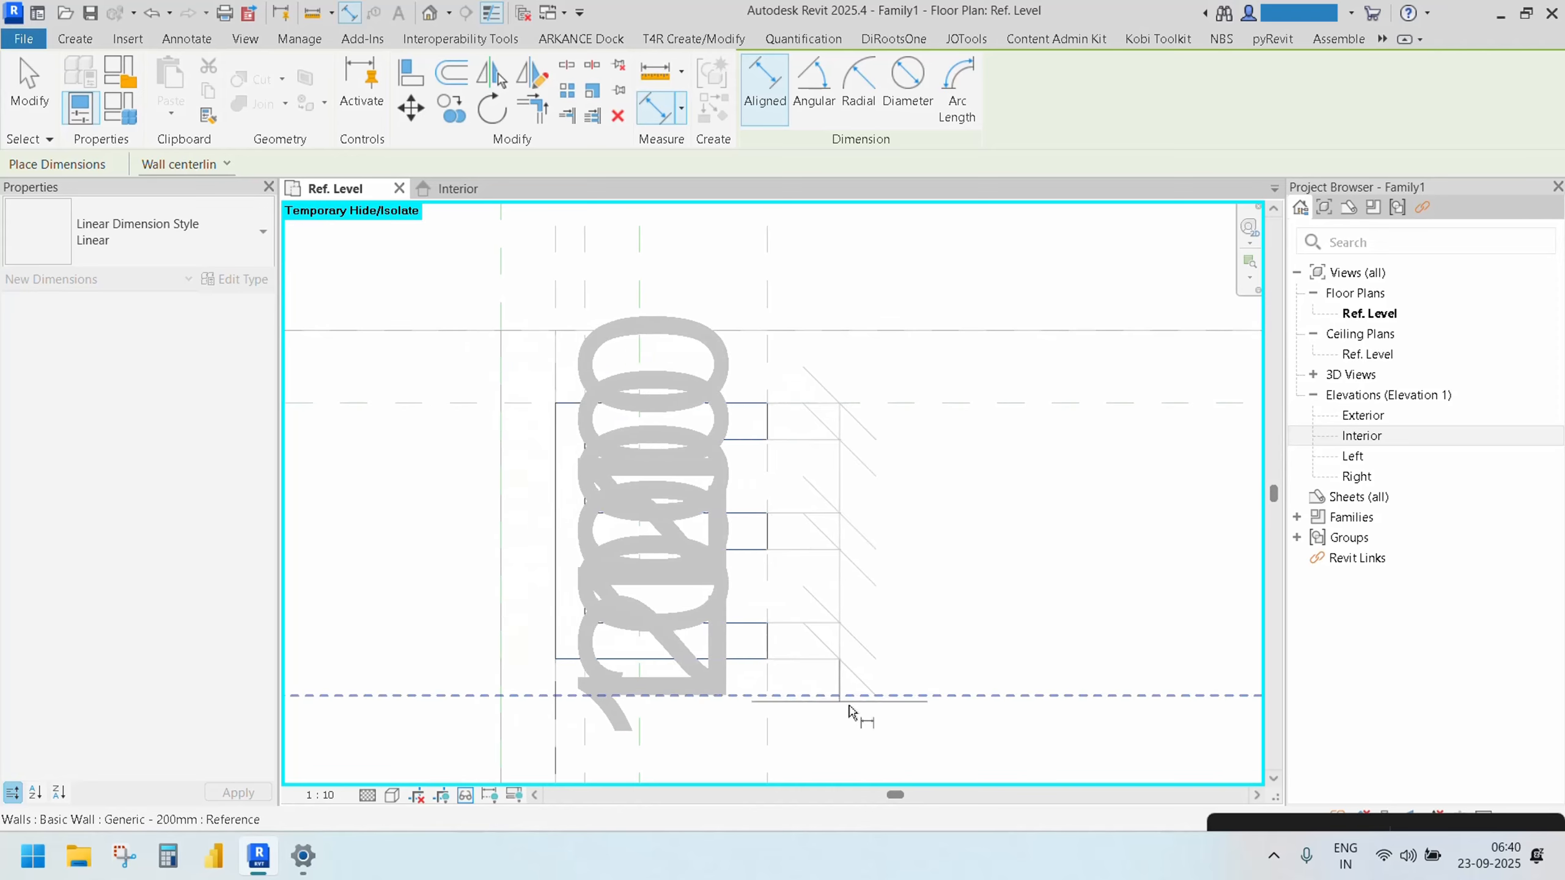
left_click(838, 733)
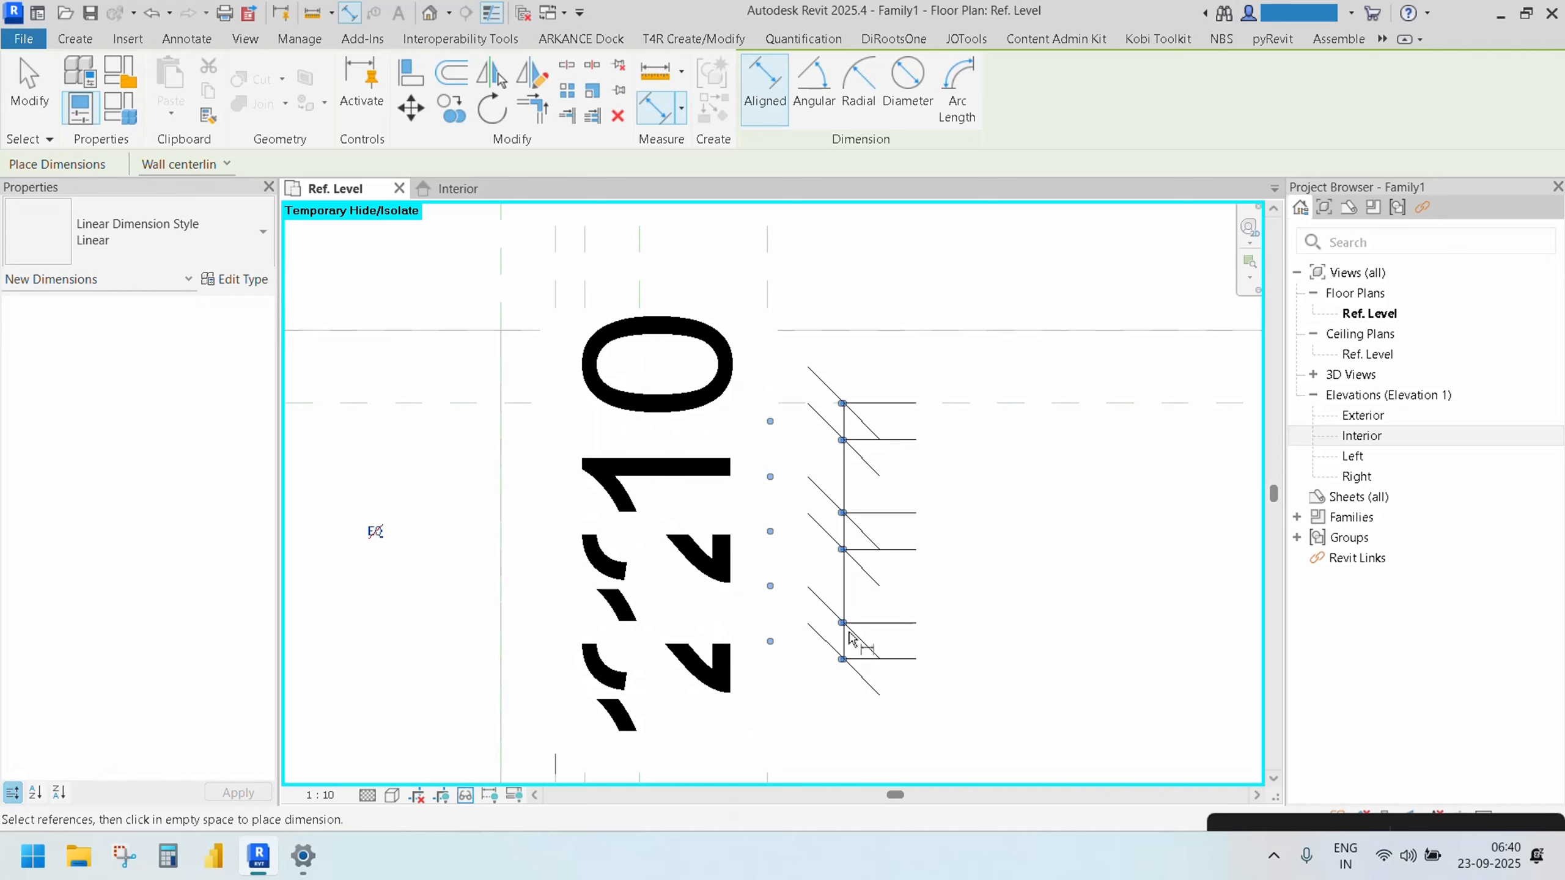
key("Escape")
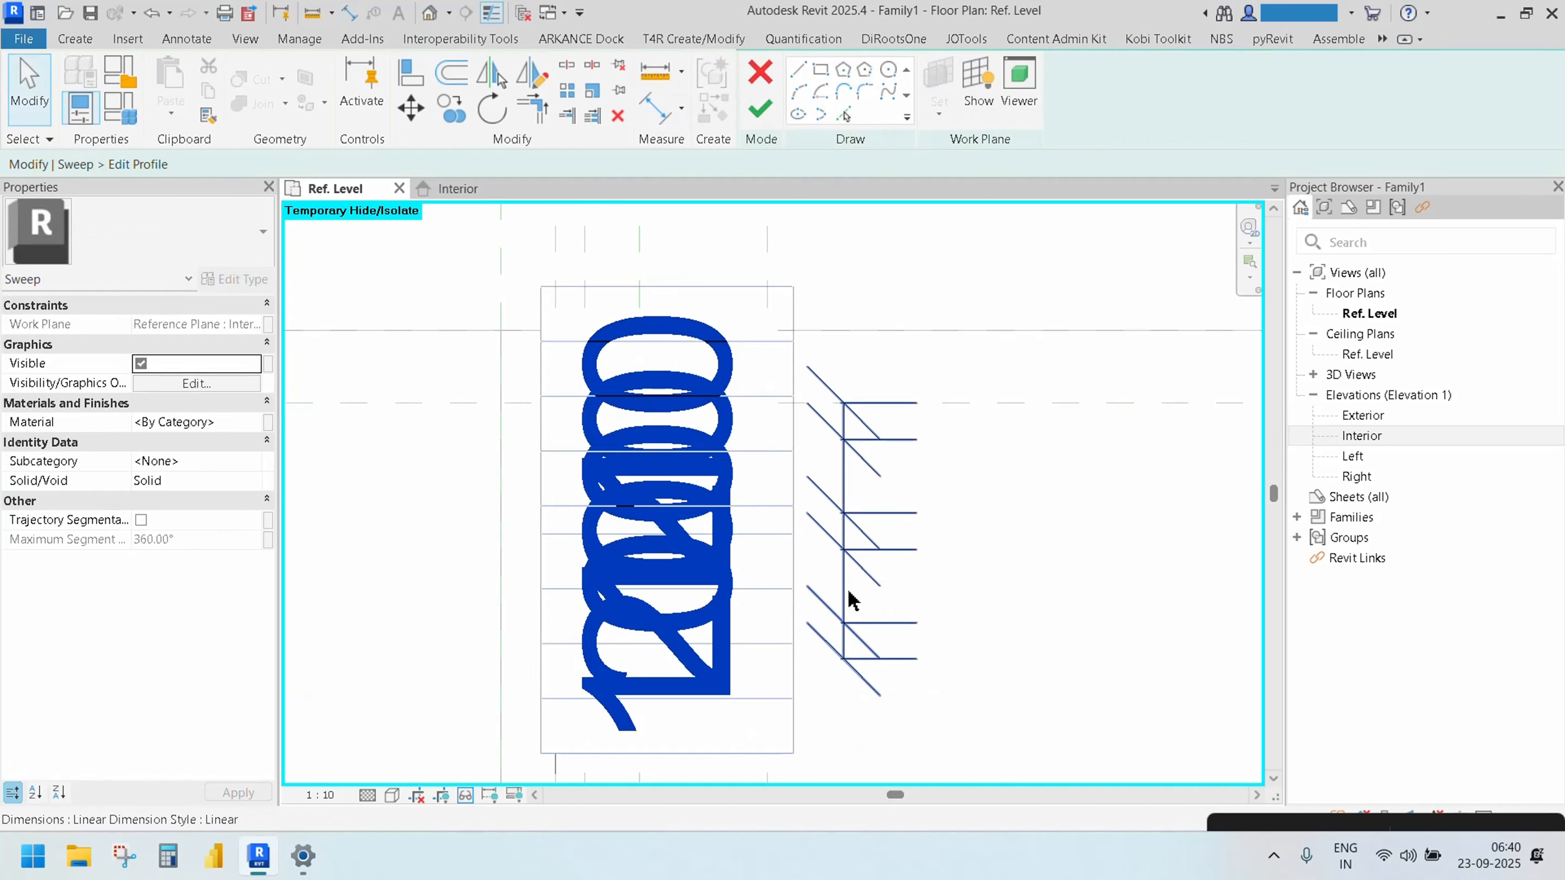
Set the plan view scale to 1:2 so the profile's dimension texts are legible
left_click(320, 794)
left_click(343, 557)
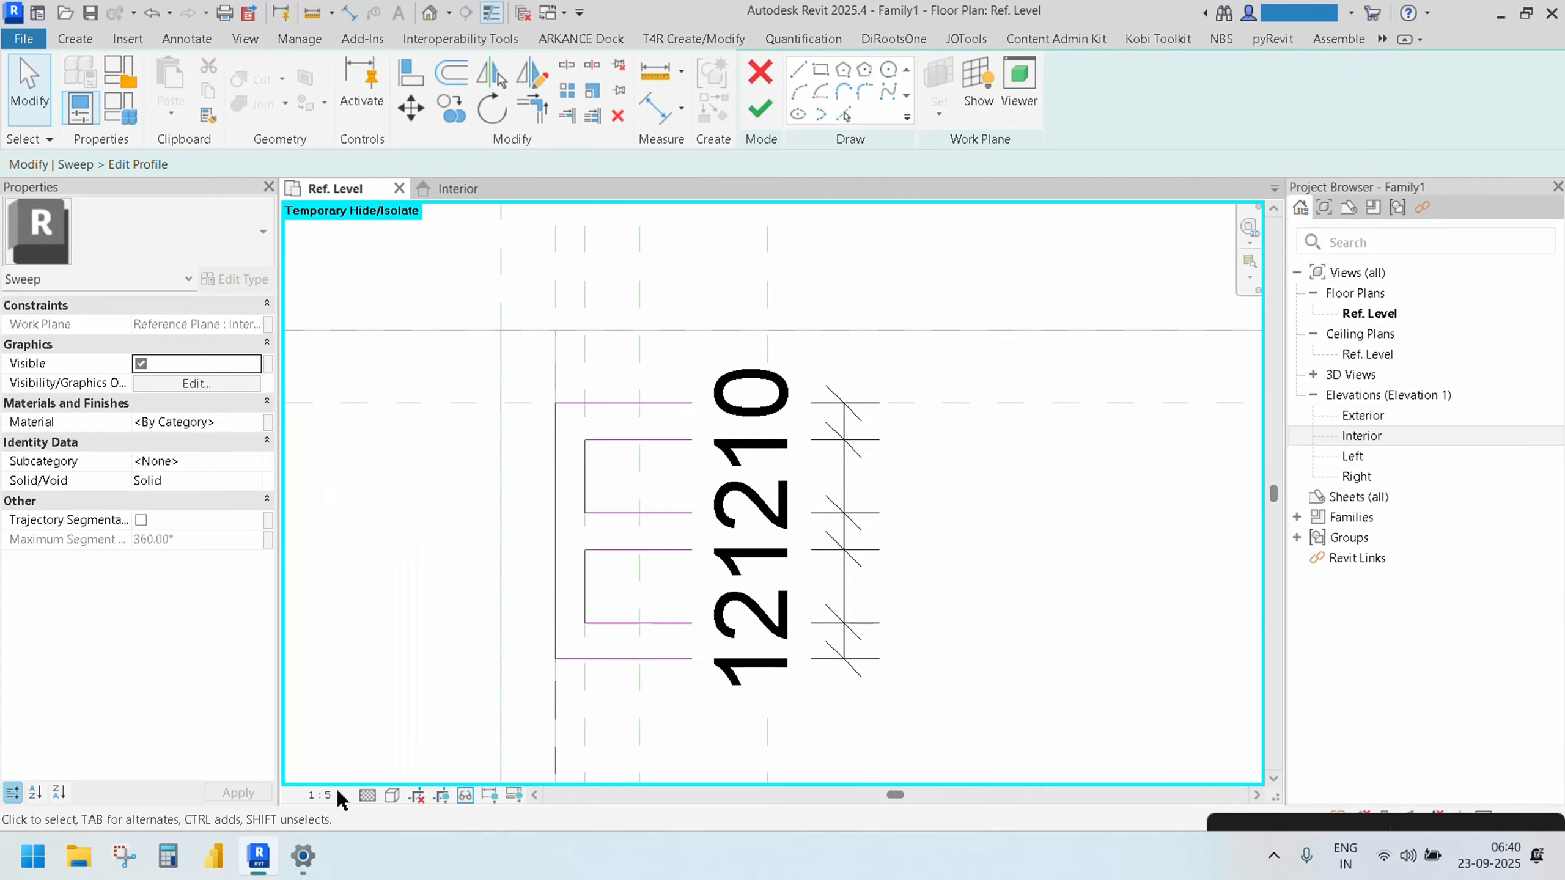
left_click(326, 794)
left_click(343, 544)
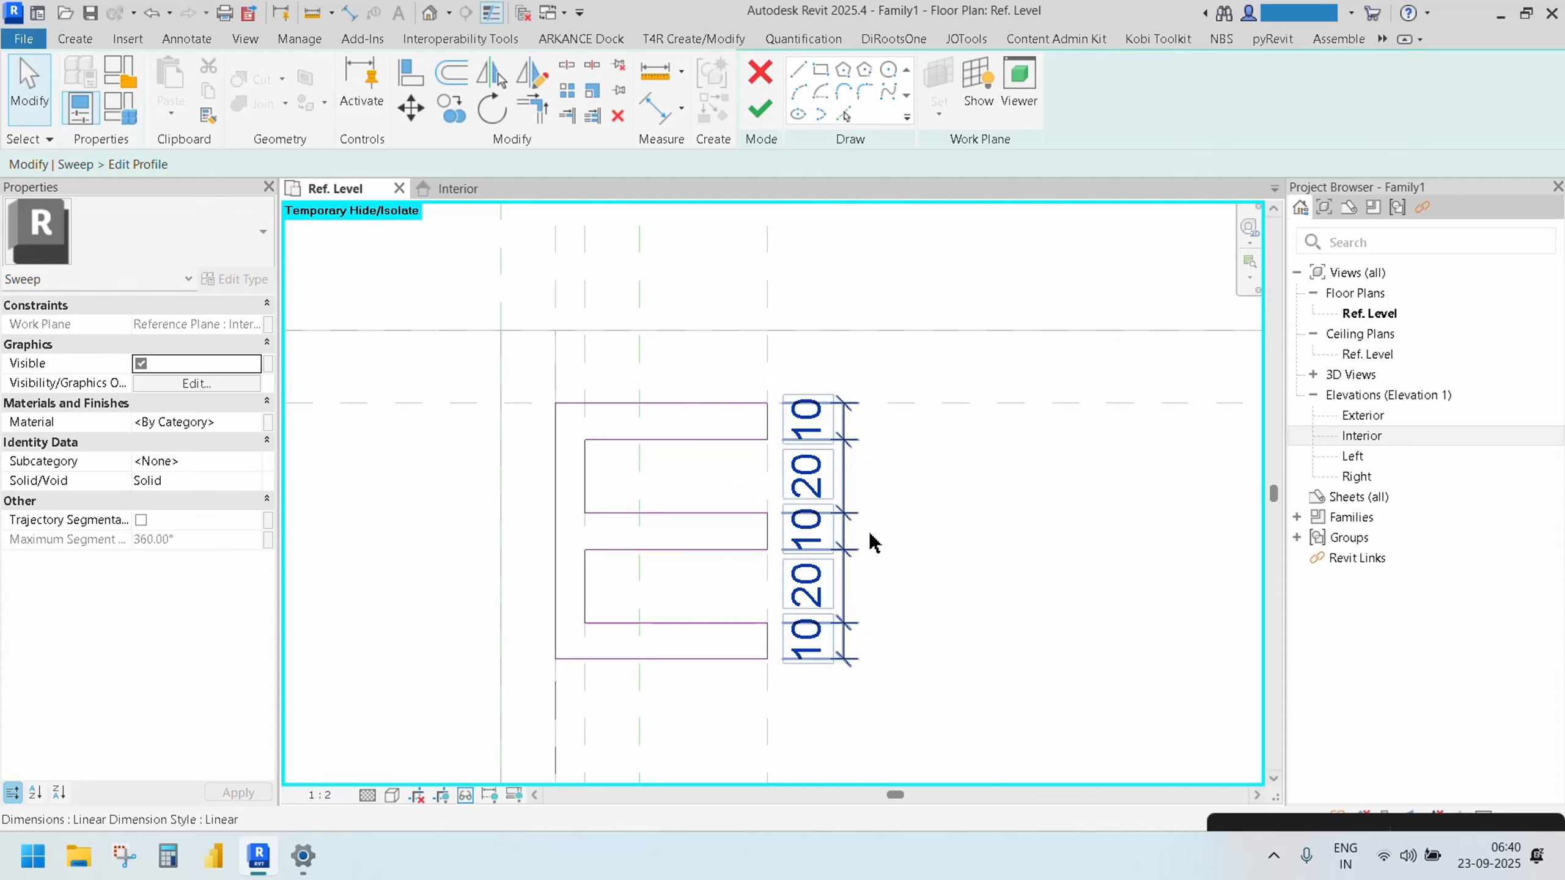
scroll(924, 585, "down", 2)
middle_click_drag(936, 590, 794, 534)
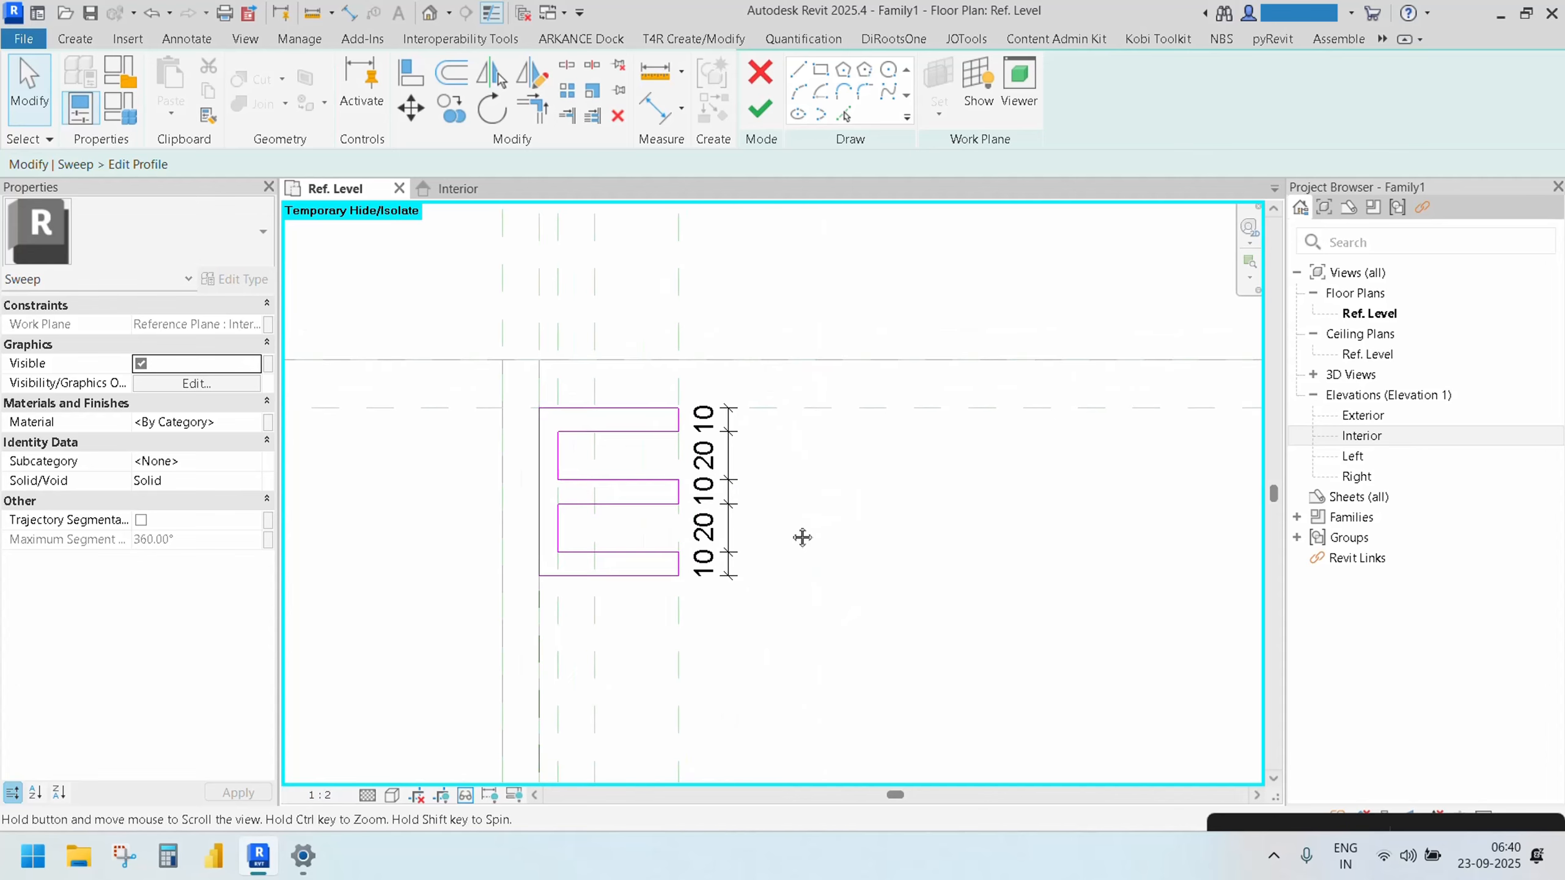
Finish the E-shaped profile sketch and complete the window frame sweep
left_click(763, 110)
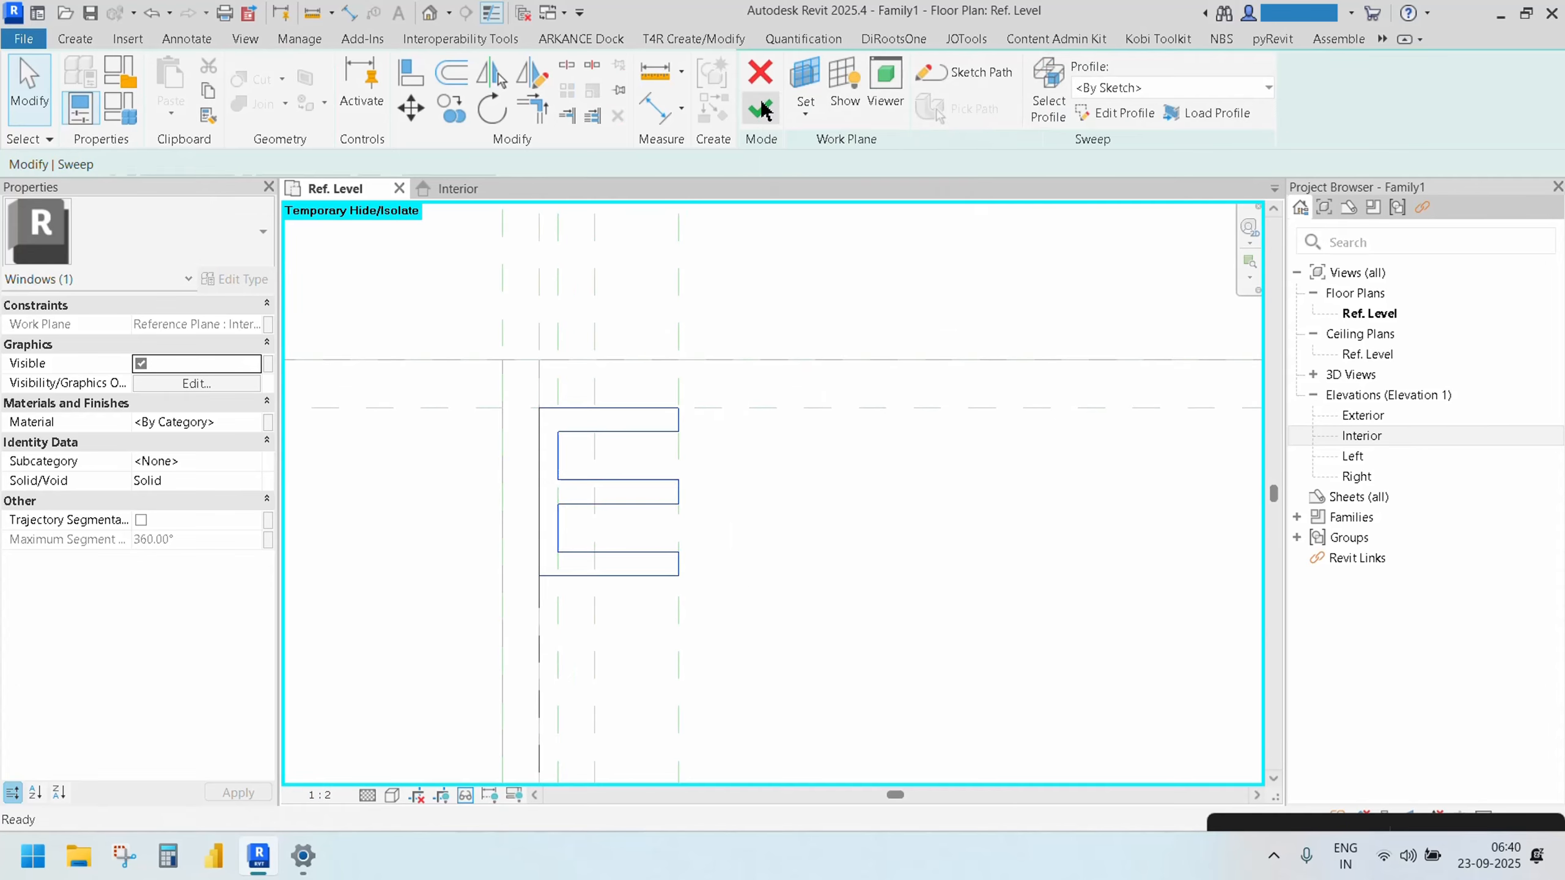
left_click(762, 109)
scroll(740, 532, "down", 2)
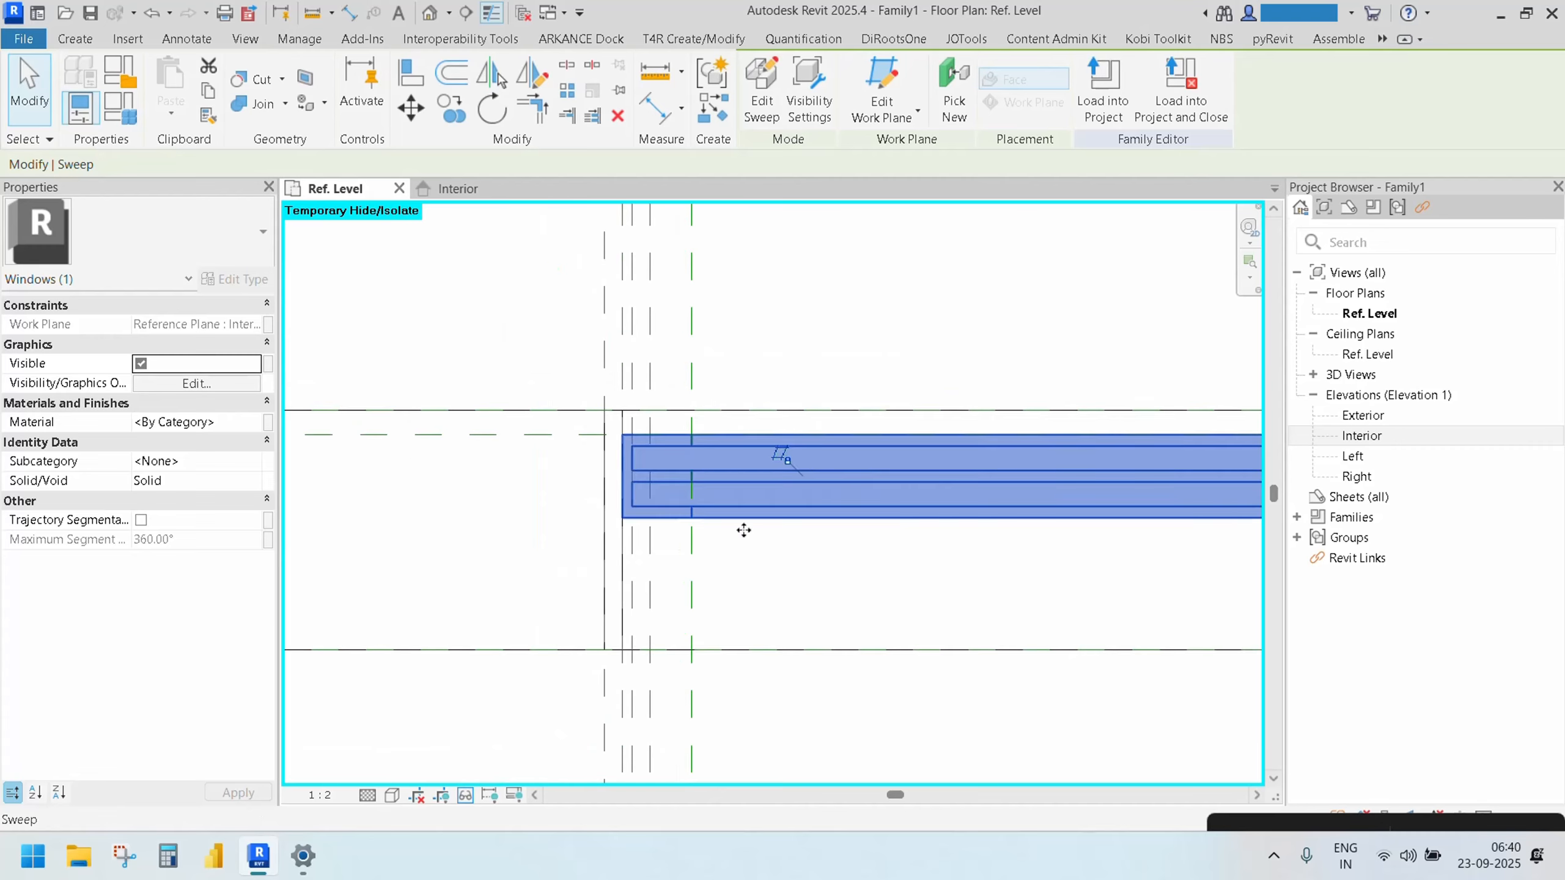
left_click(908, 524)
middle_click_drag(835, 505, 745, 513)
scroll(643, 499, "down", 2)
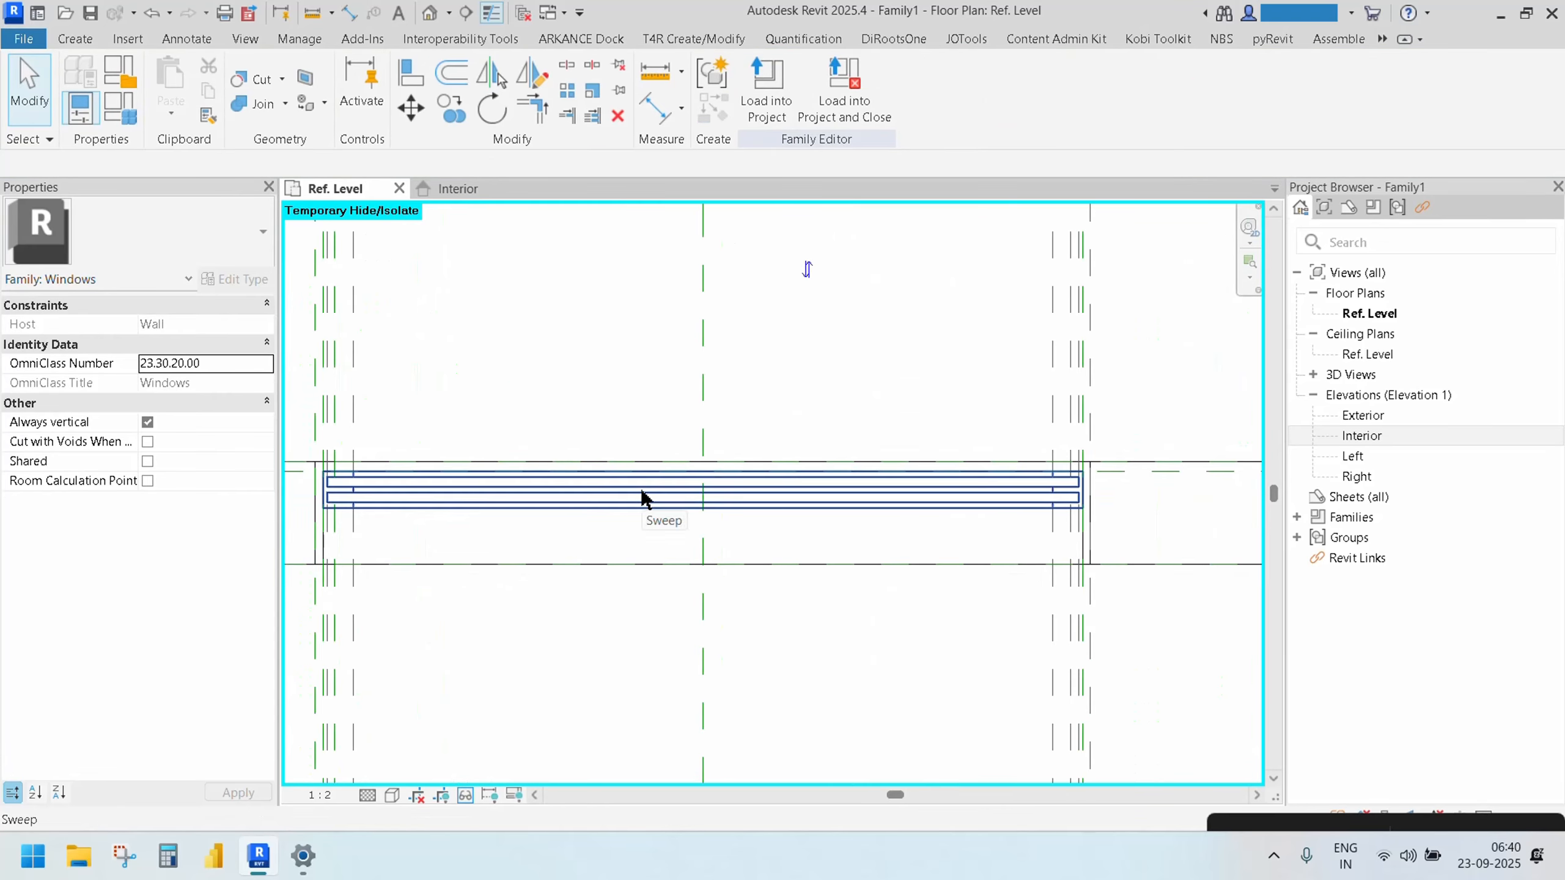
middle_click_drag(643, 497, 754, 507)
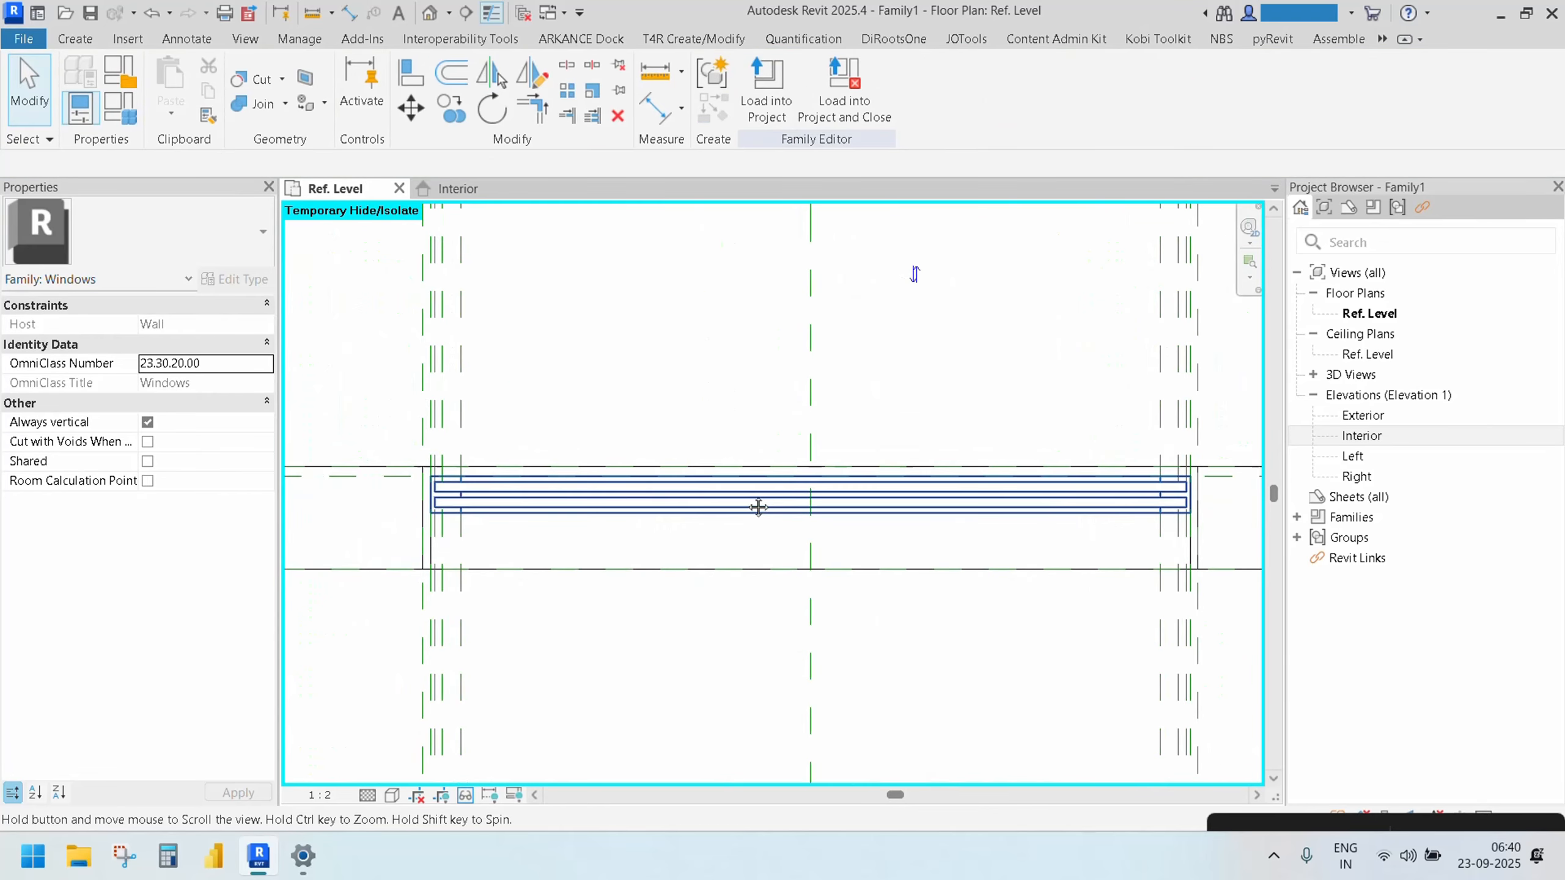
Open the 3D view and examine the swept frame's stepped profile at a corner of the window opening
left_click(429, 13)
scroll(699, 533, "up", 5)
middle_click_drag(725, 522, 689, 464, "shift")
scroll(781, 305, "up", 3)
scroll(859, 317, "up", 2)
scroll(859, 316, "down", 4)
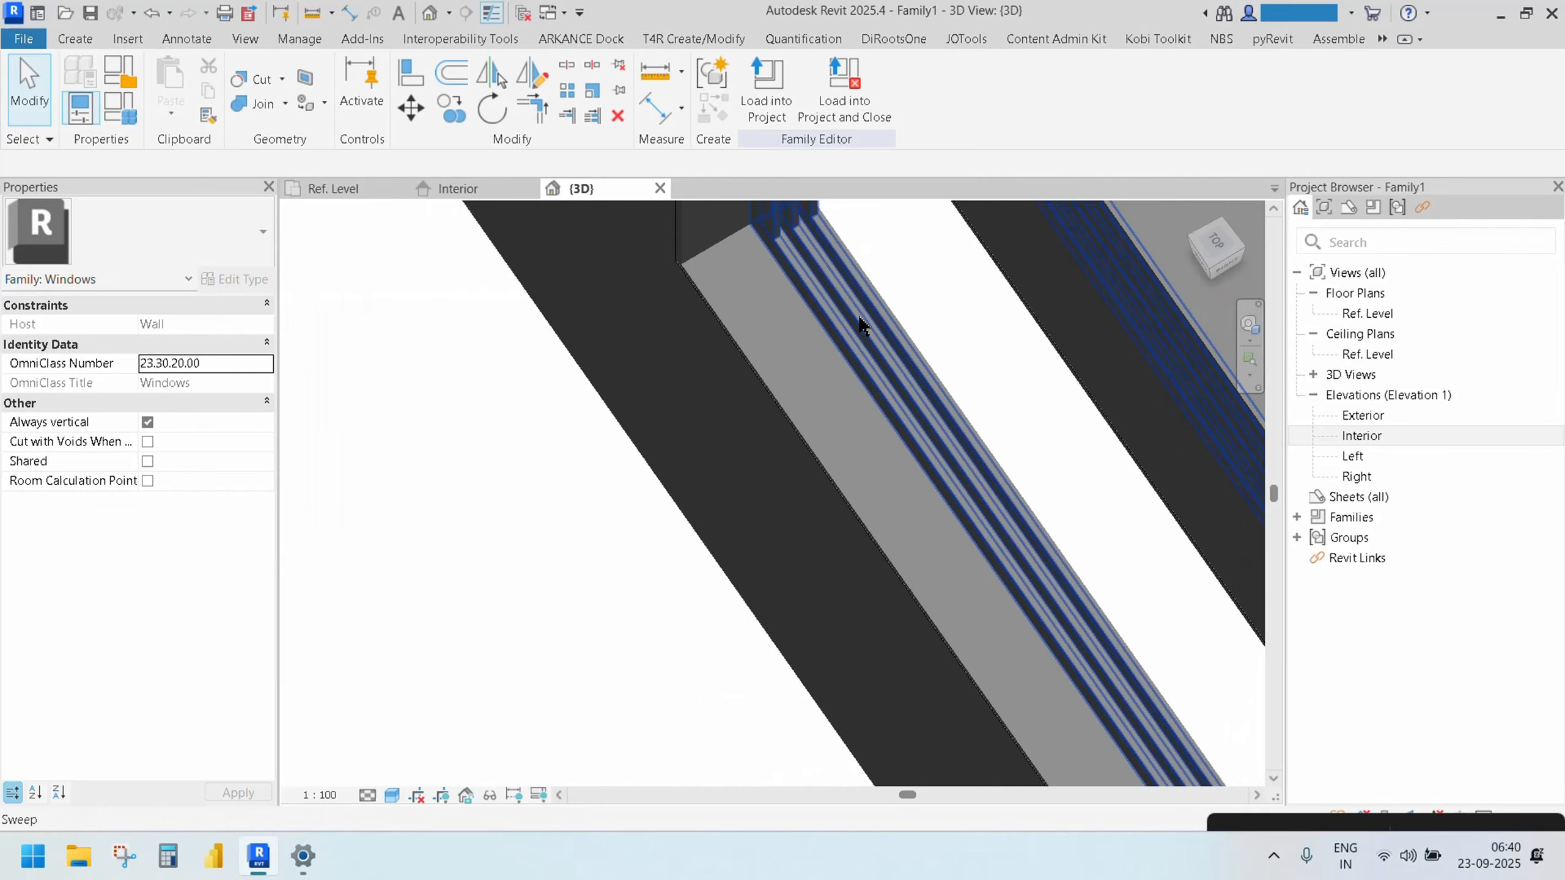
middle_click_drag(859, 317, 928, 574)
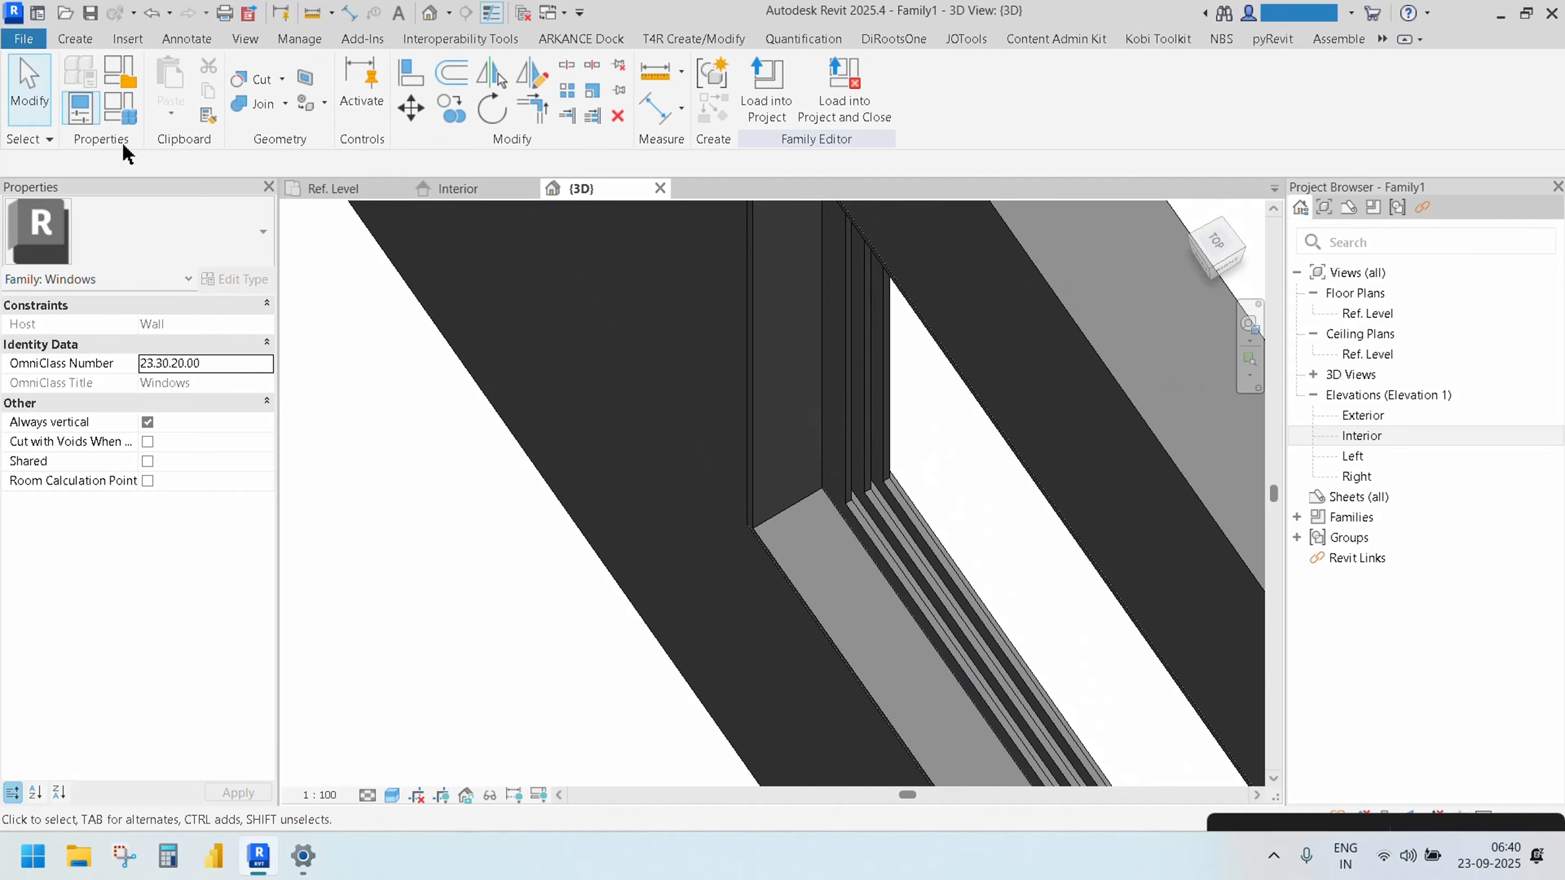
Apply 50 and then 100 as the Window Offset from Excterior value to flex the swept frame's position in the wall
left_click(124, 120)
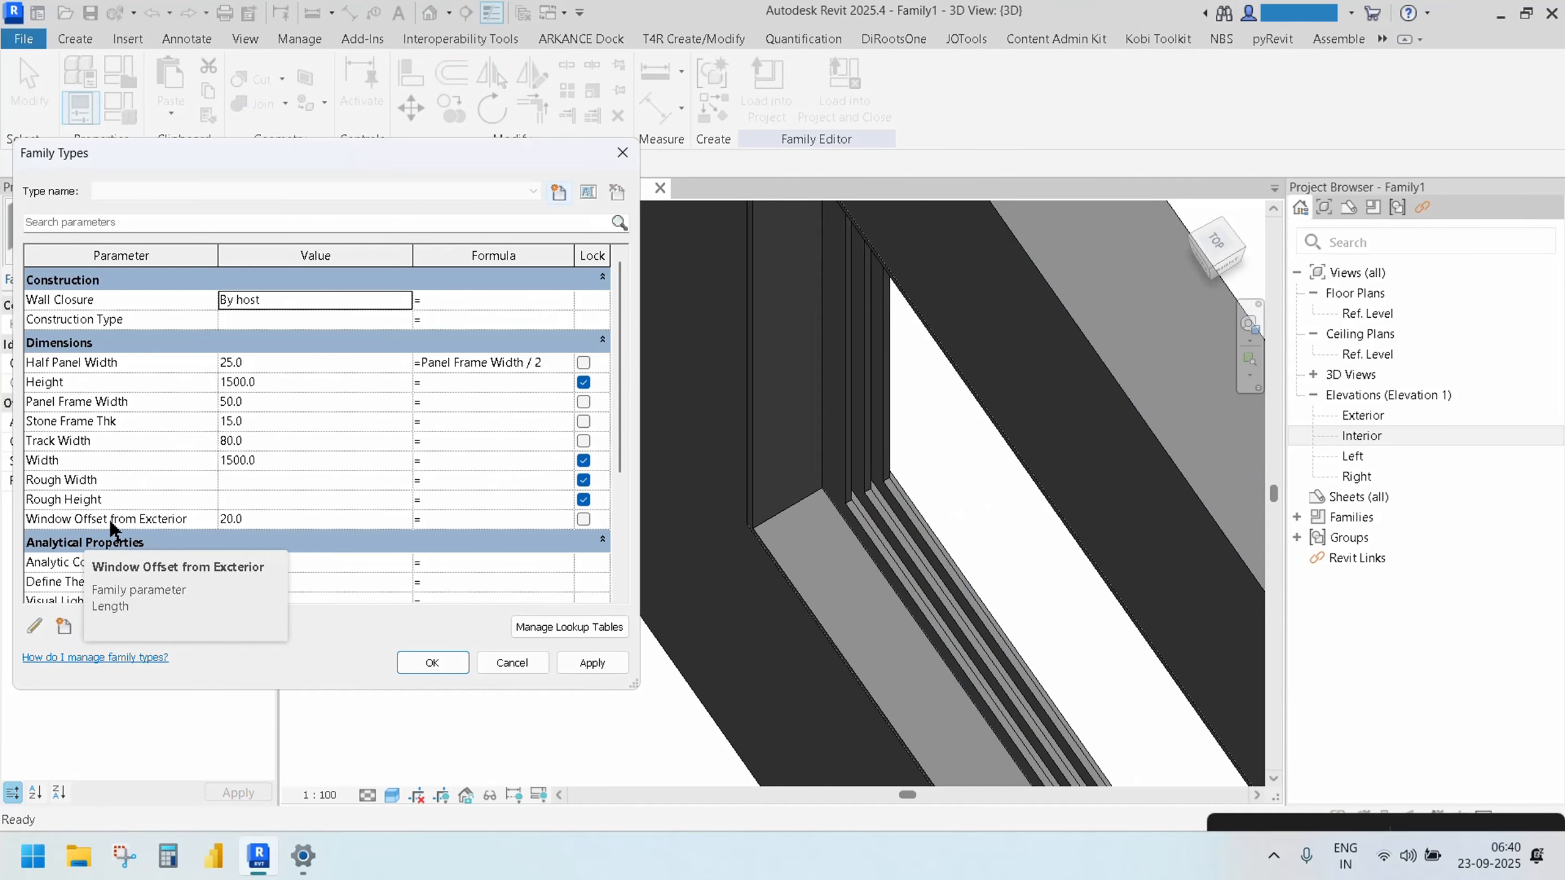
left_click(296, 518)
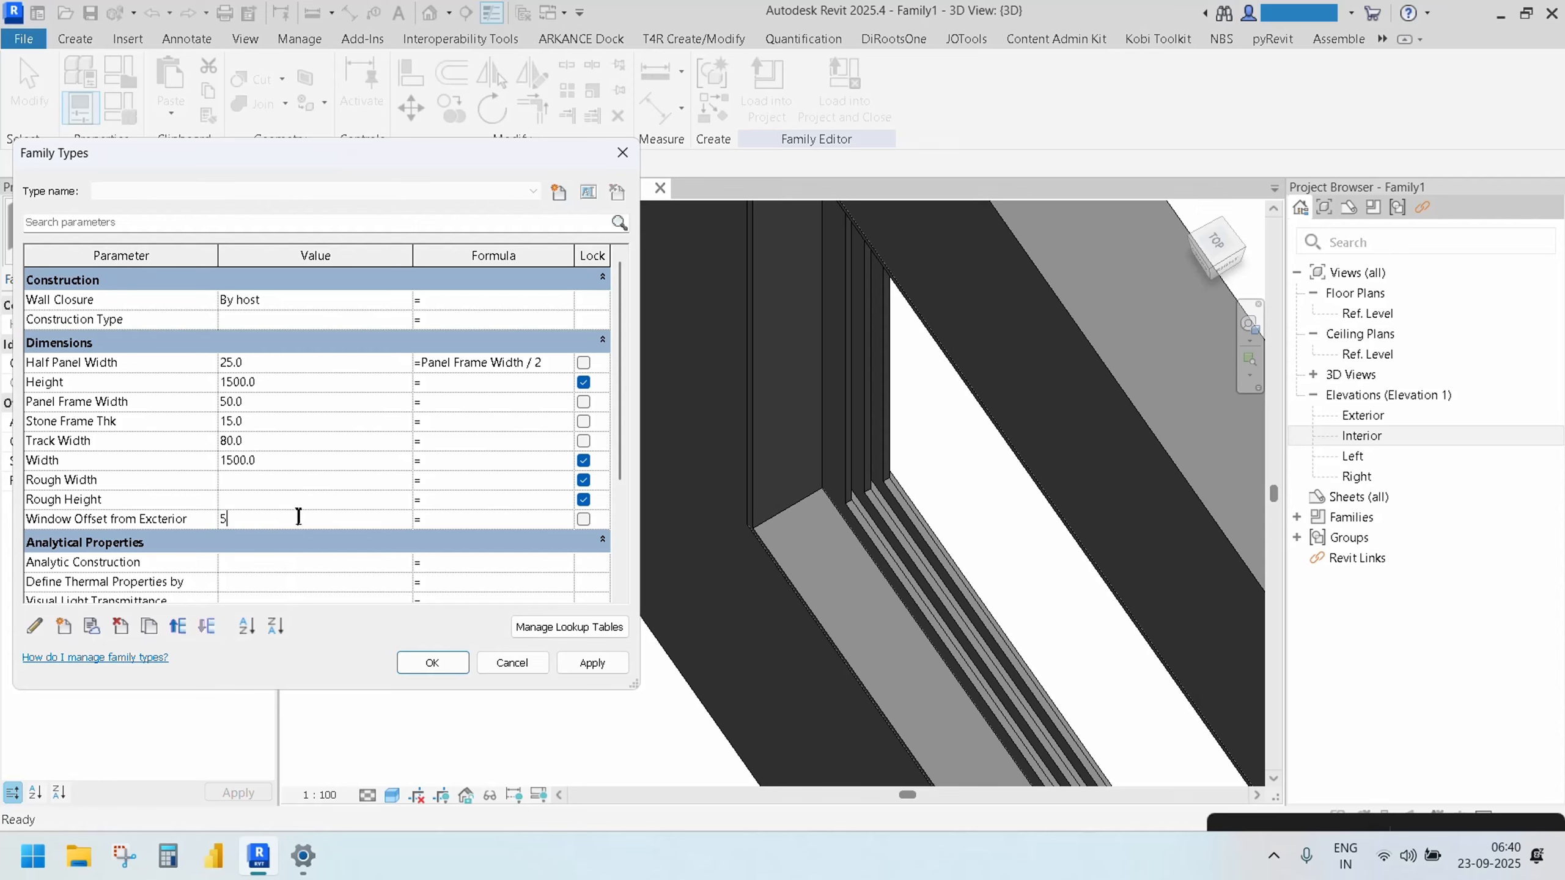
left_click(593, 663)
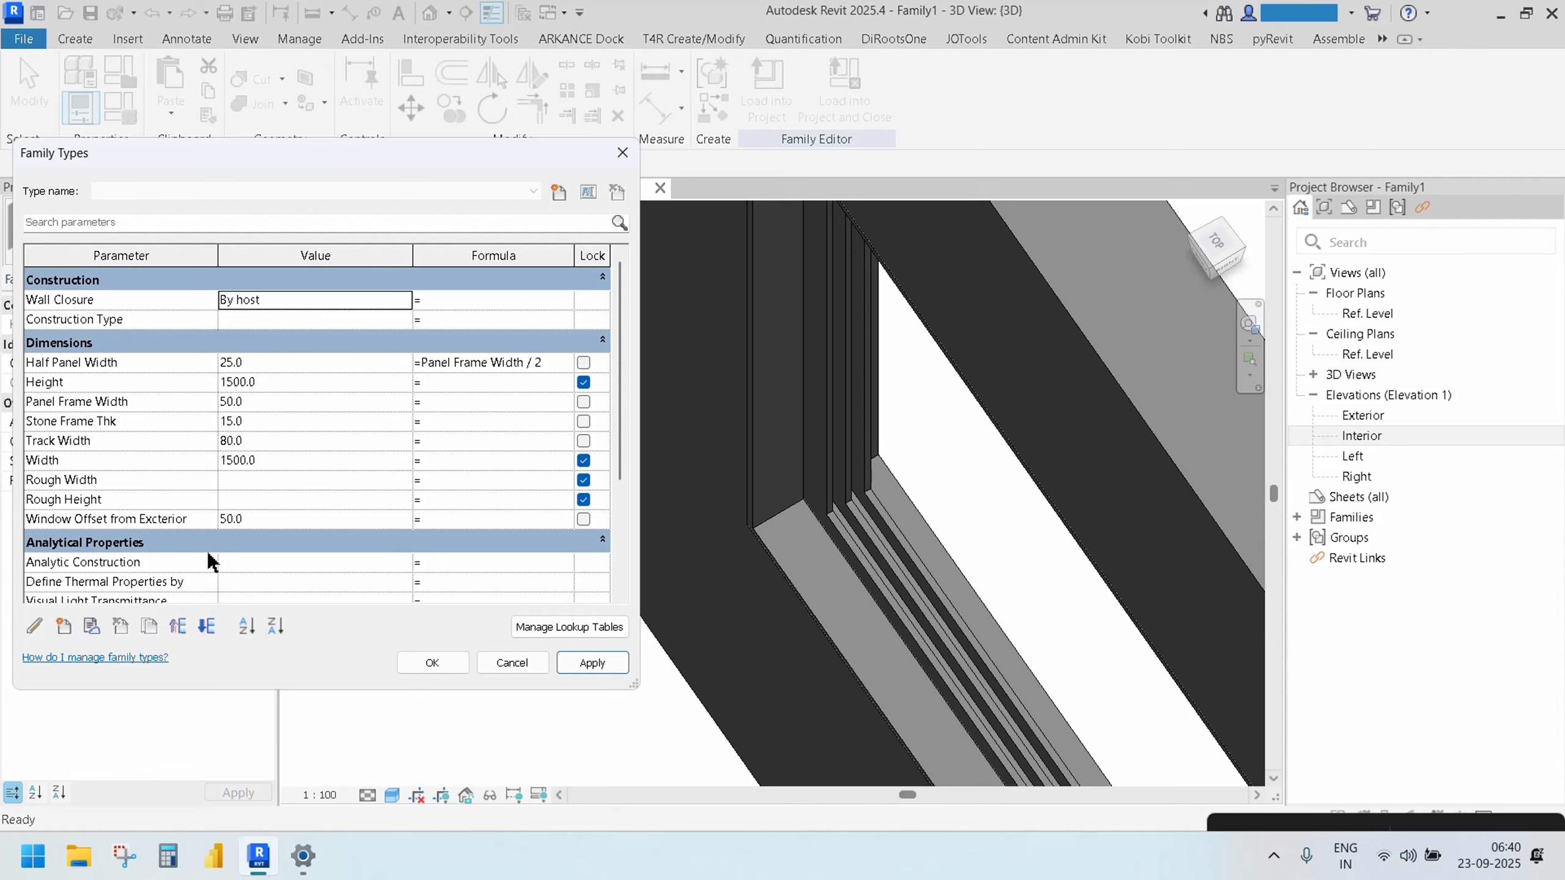
left_click(266, 518)
type("100")
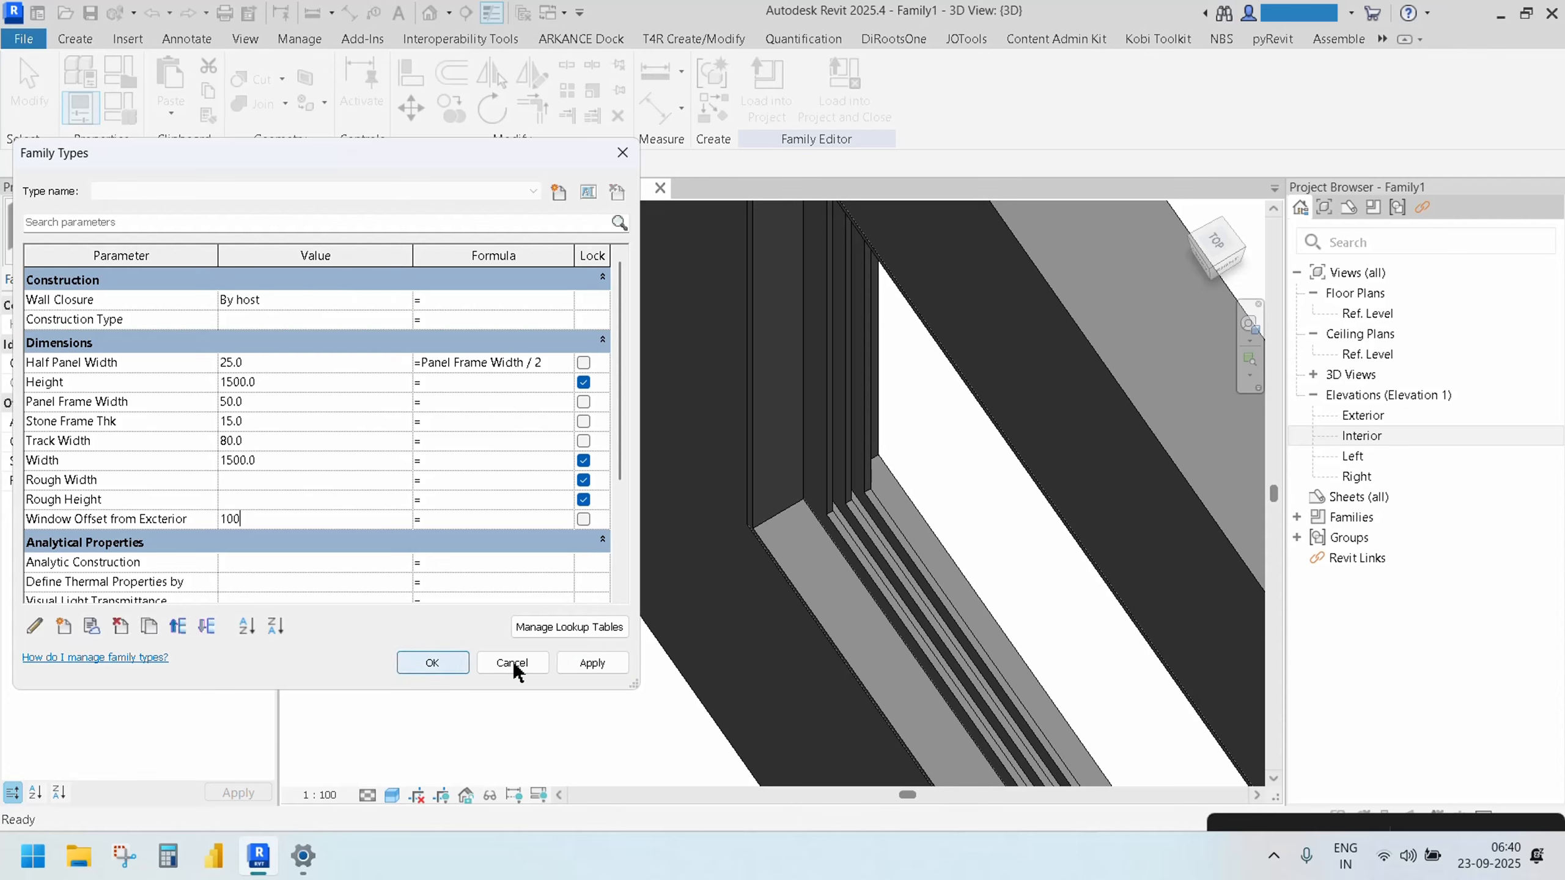
left_click(571, 662)
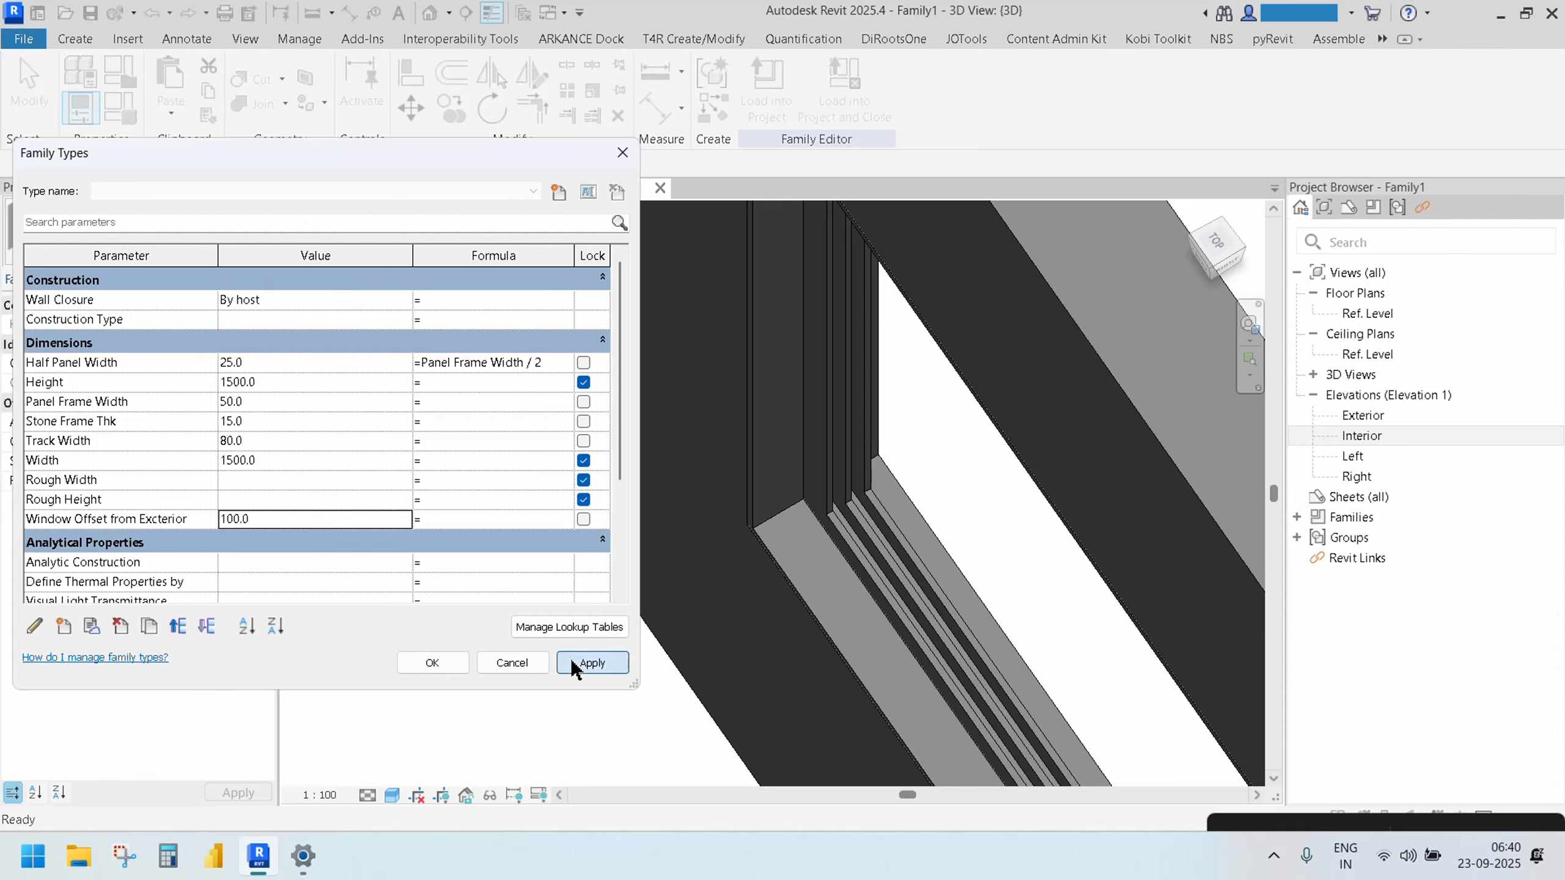
left_click(445, 664)
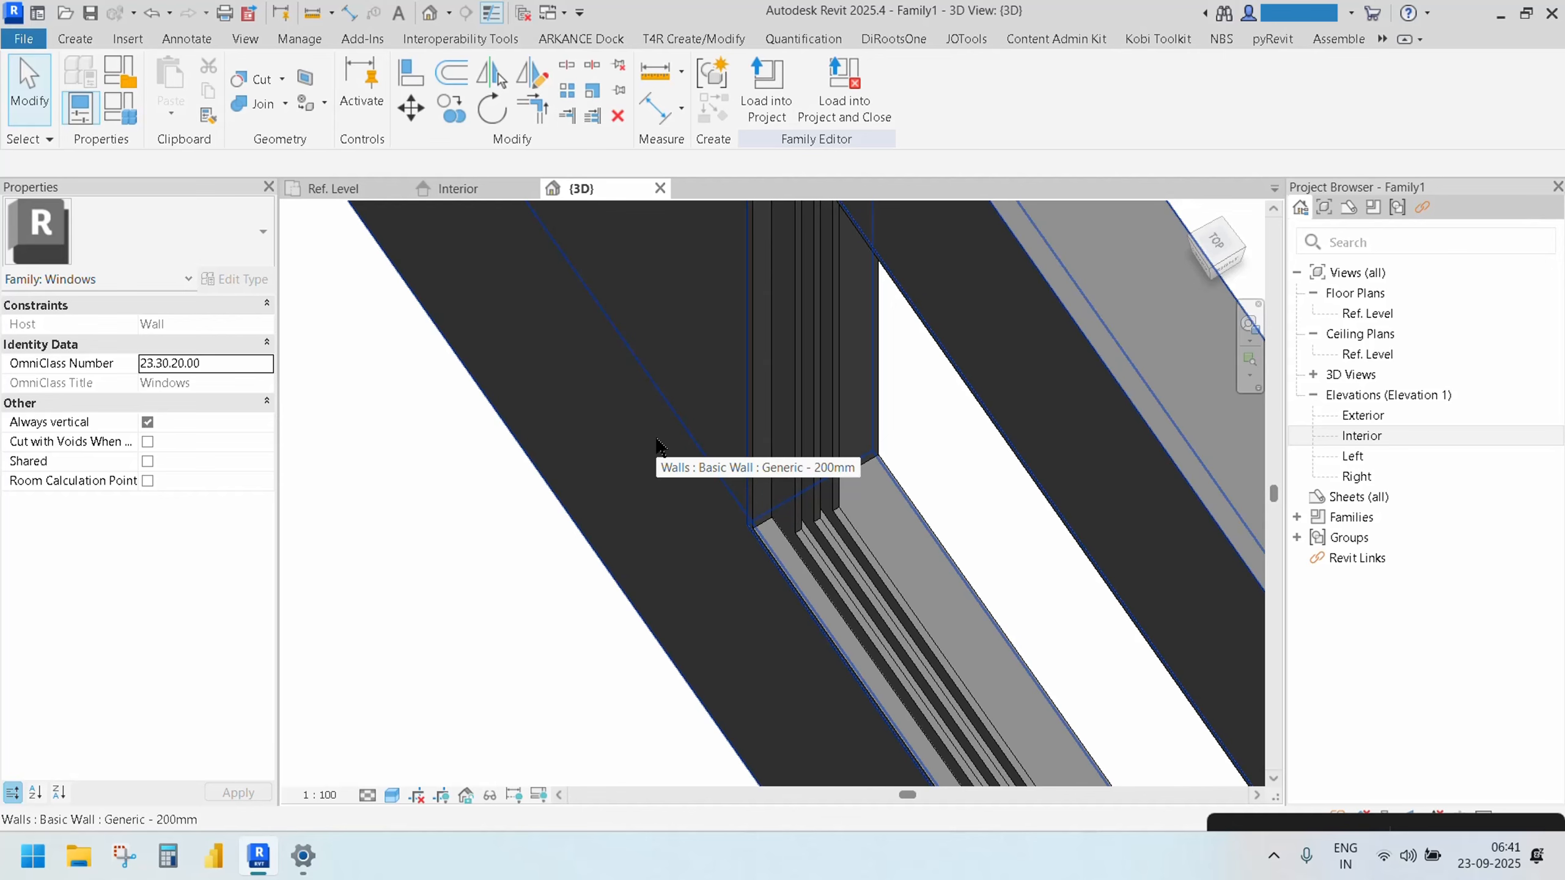
In the Interior elevation, draw two vertical reference planes through the window opening, one on each side of the centre plane
left_click(472, 196)
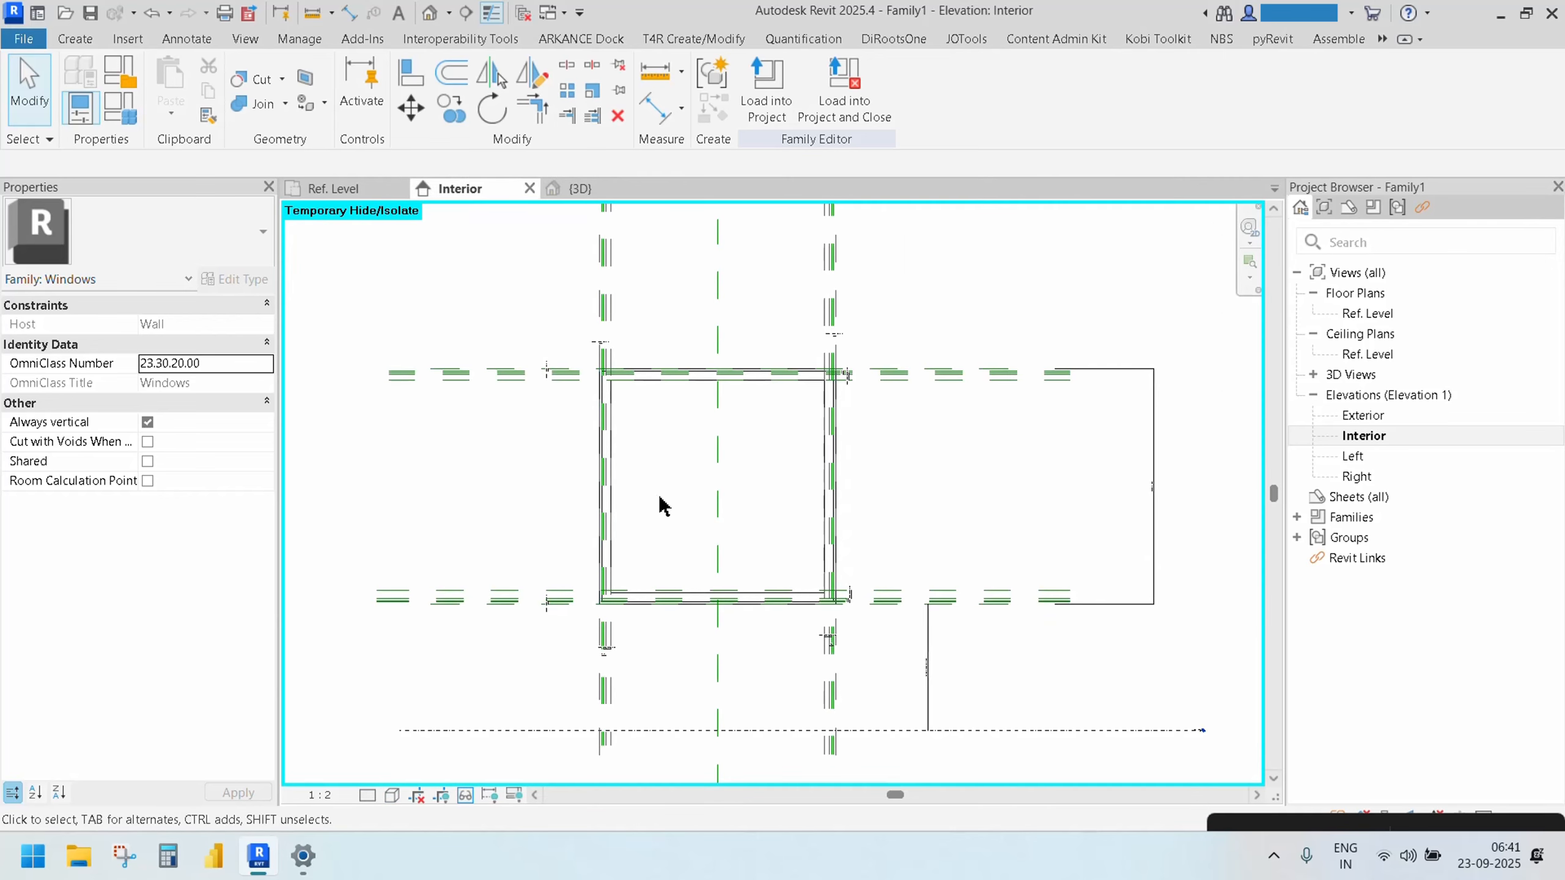
key("r")
key("p")
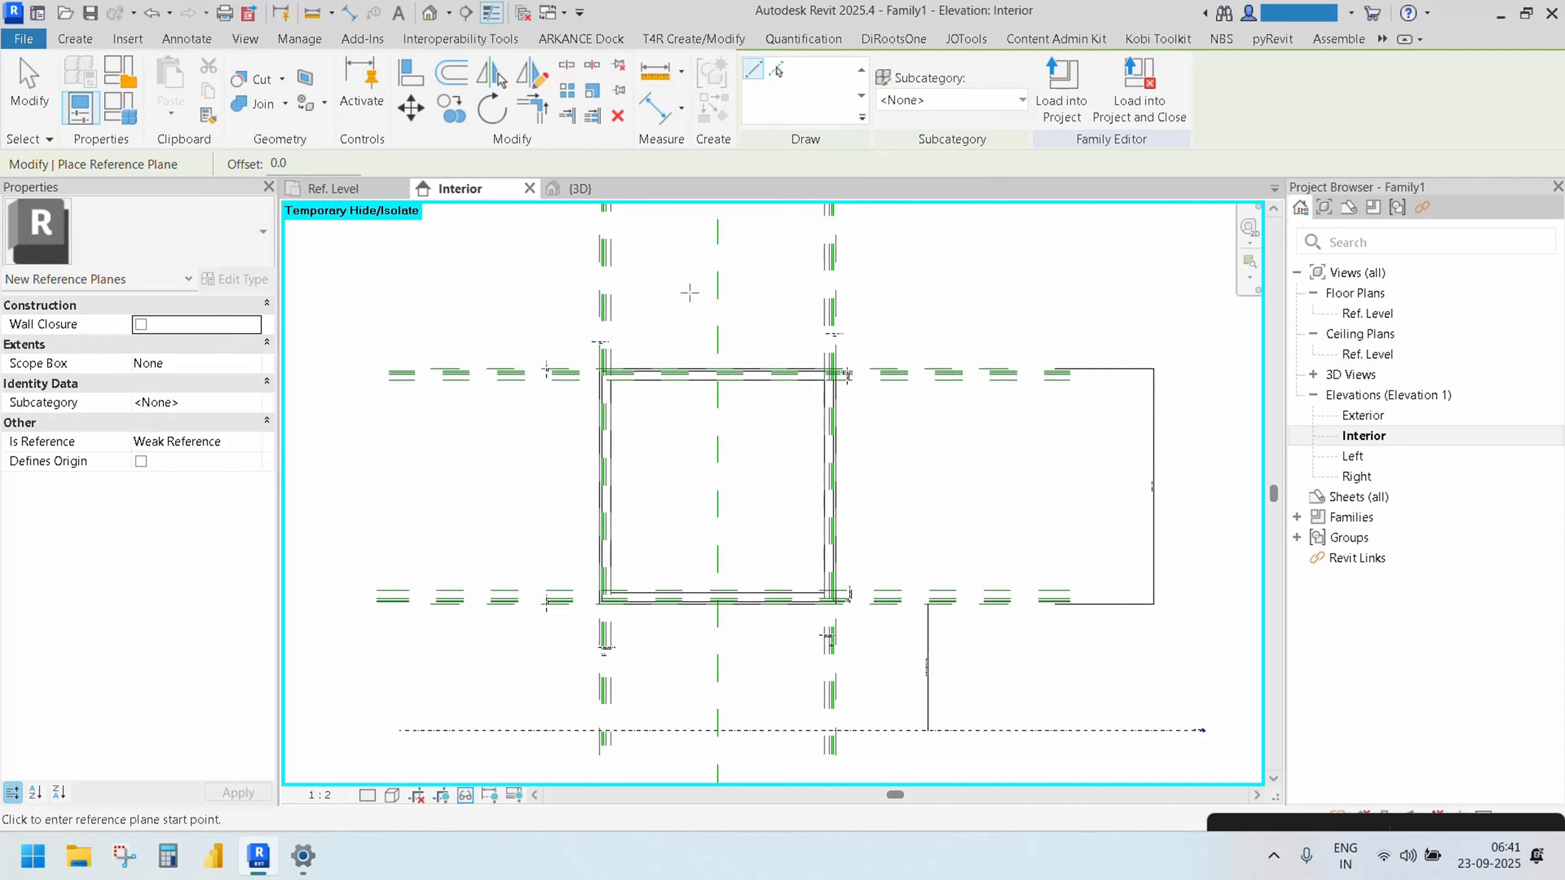
left_click(697, 250)
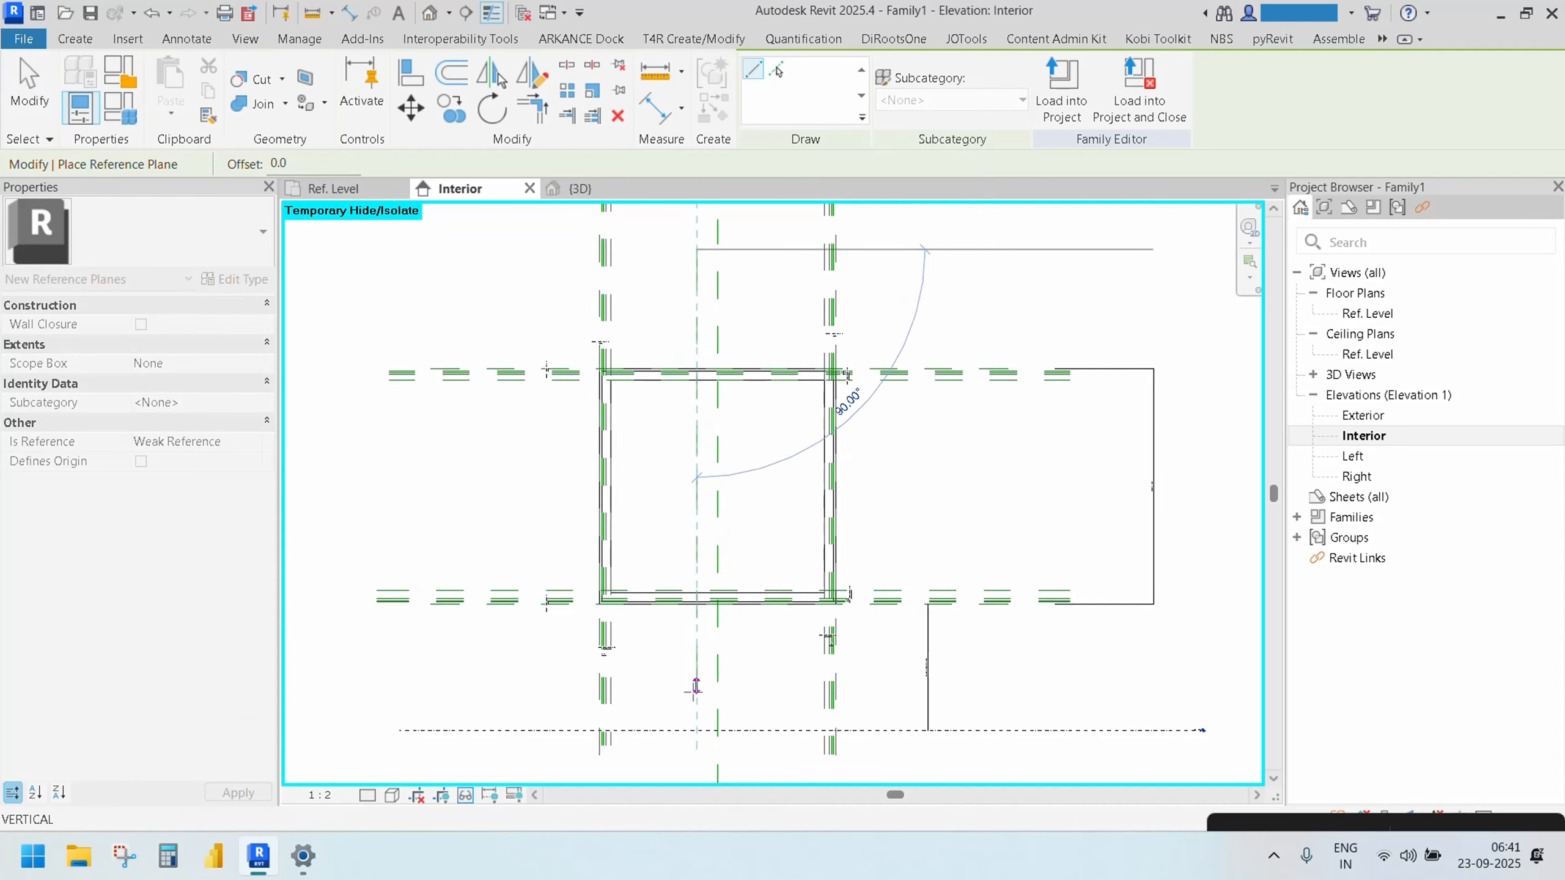
left_click(696, 745)
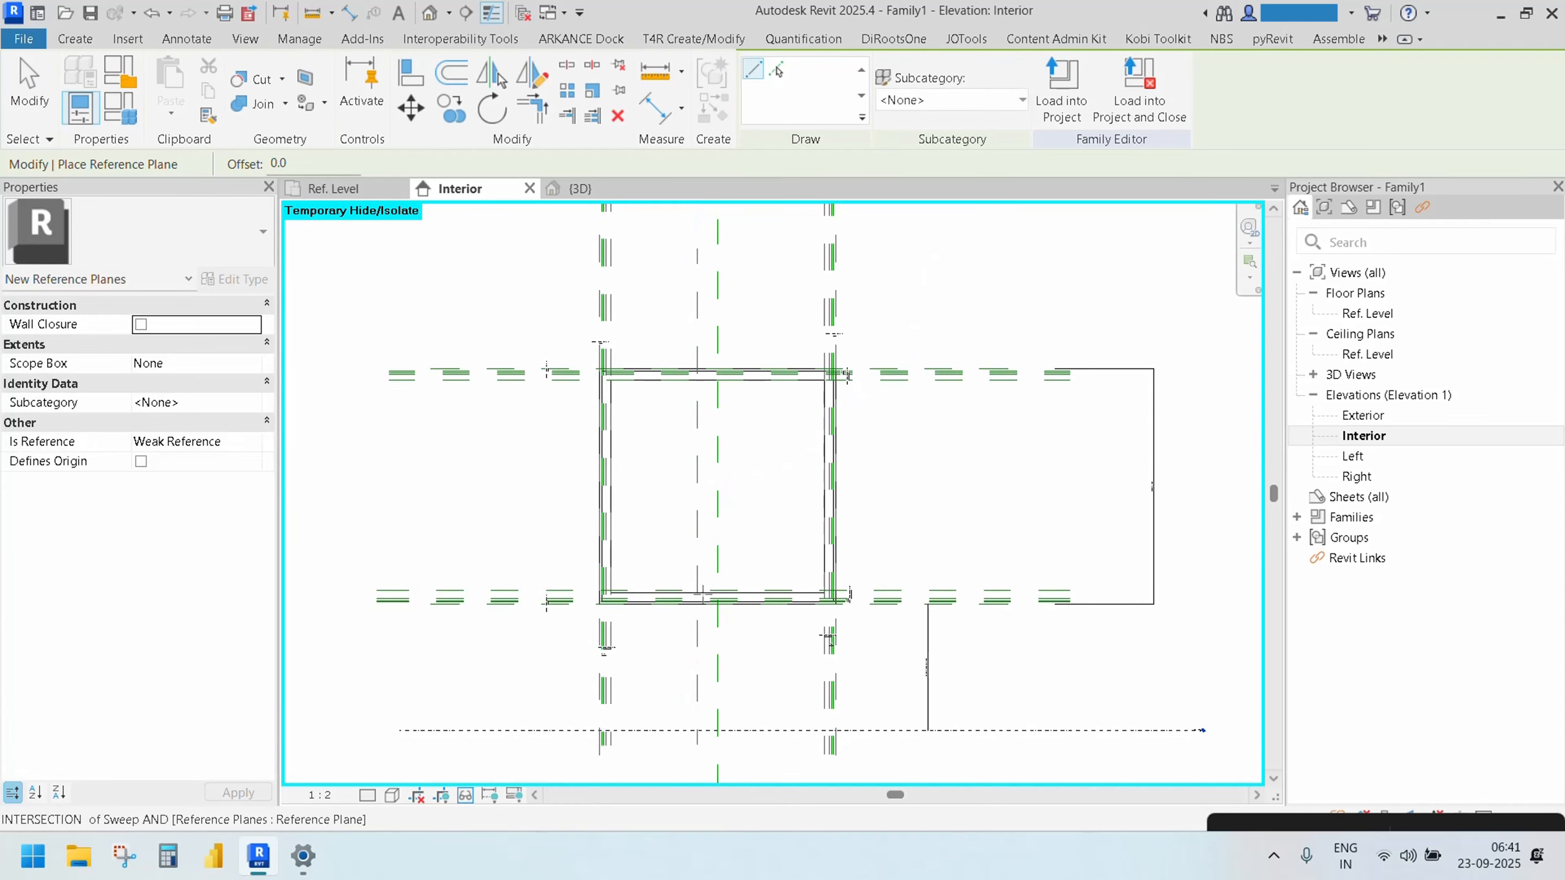
left_click(733, 250)
left_click(733, 744)
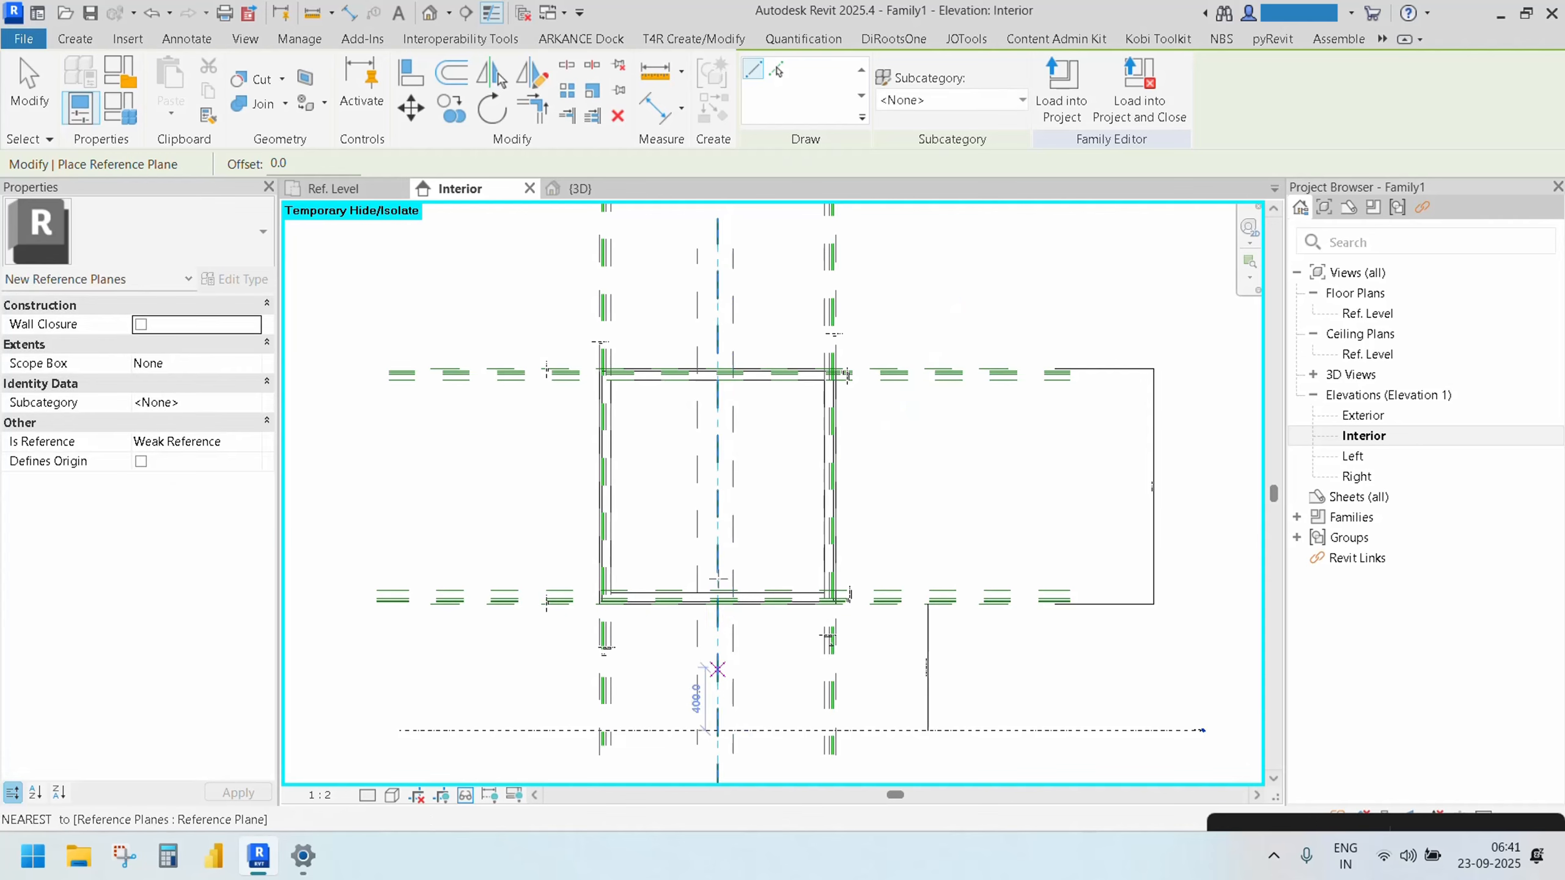
key("Escape")
key("Escape")
Place separate aligned dimensions from the centre plane to each of the two new vertical reference planes
scroll(688, 401, "up", 3)
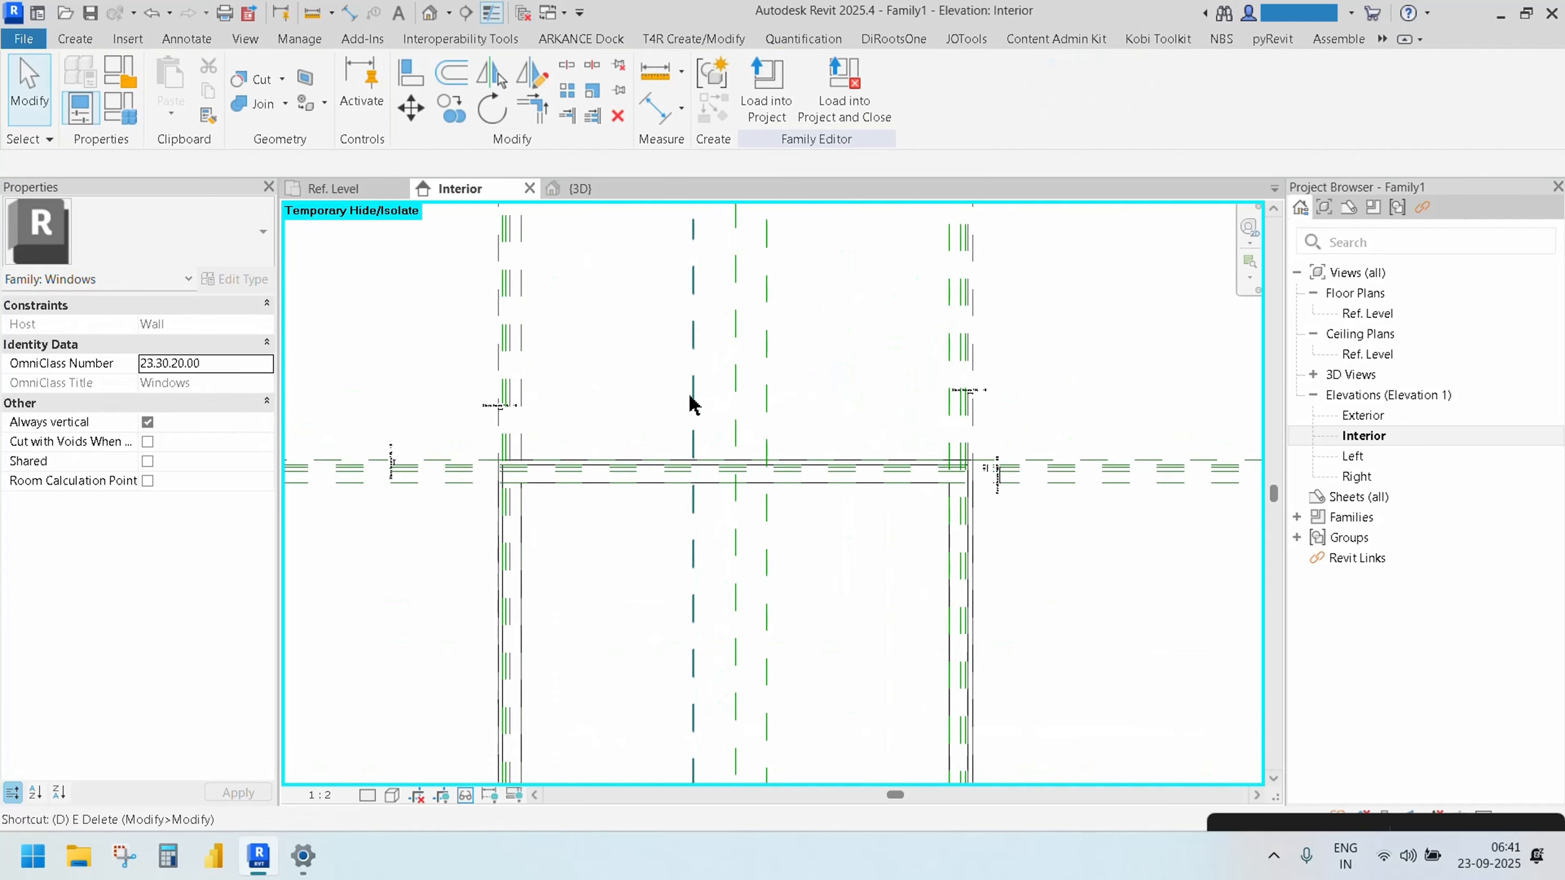
key("i")
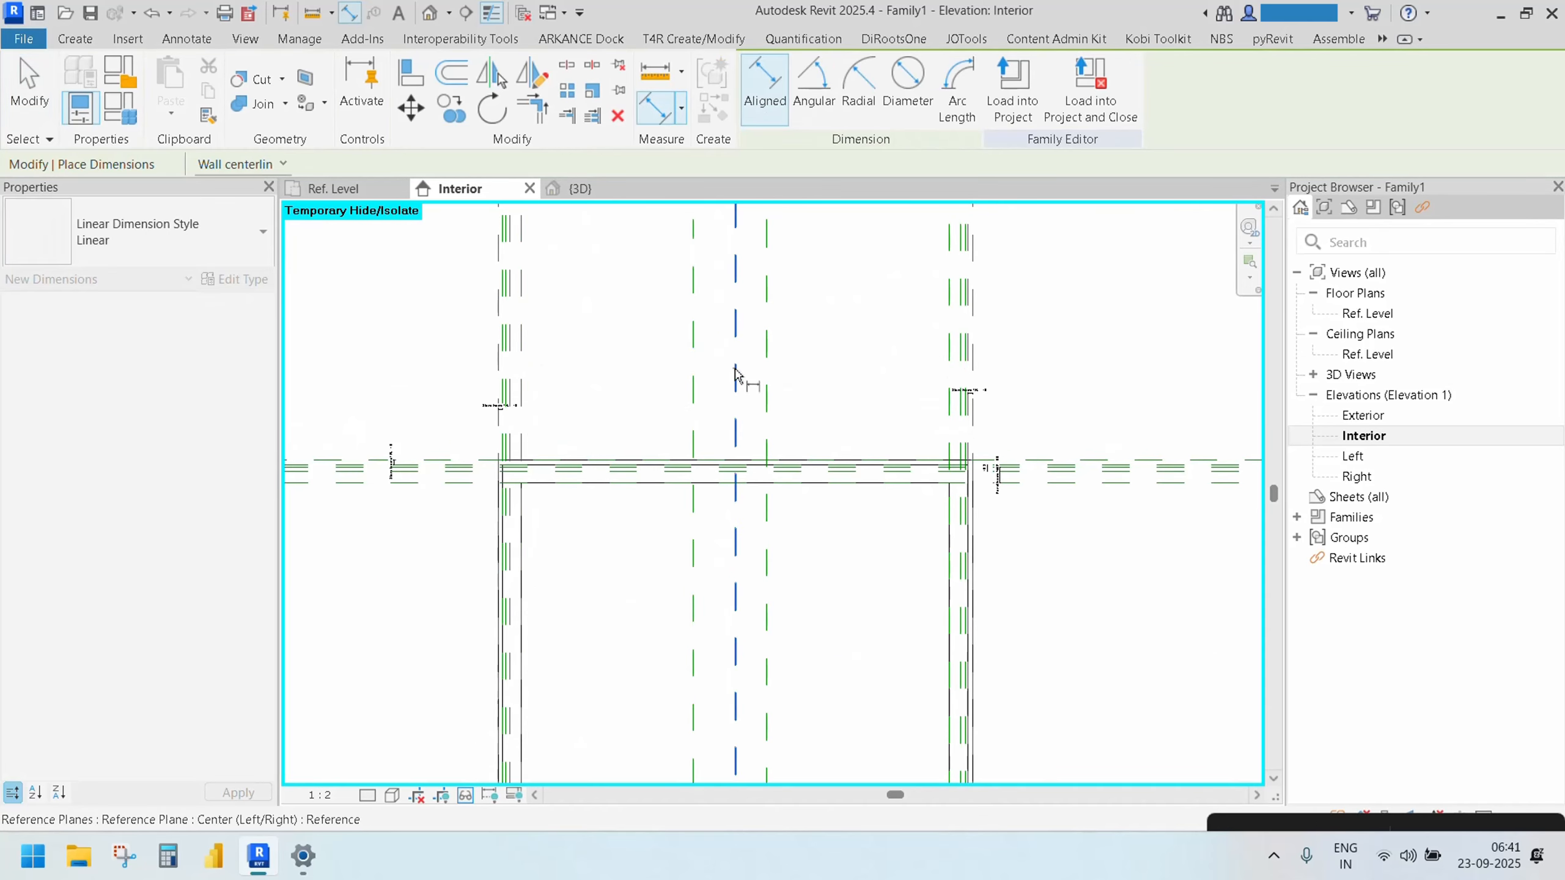
left_click(766, 370)
left_click(800, 371)
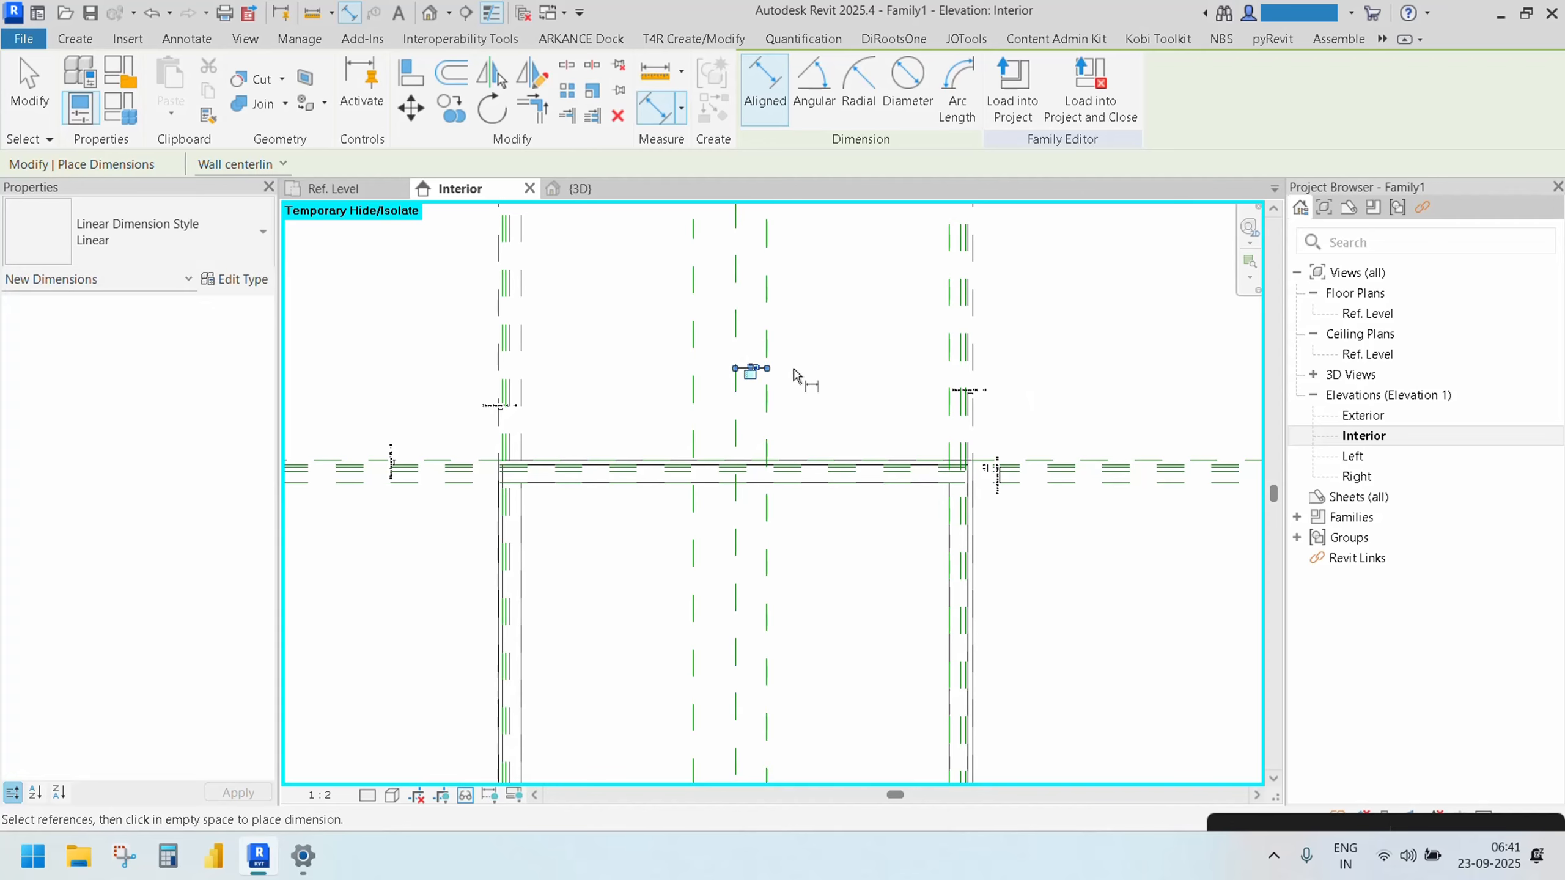
scroll(795, 370, "up", 3)
left_click(677, 354)
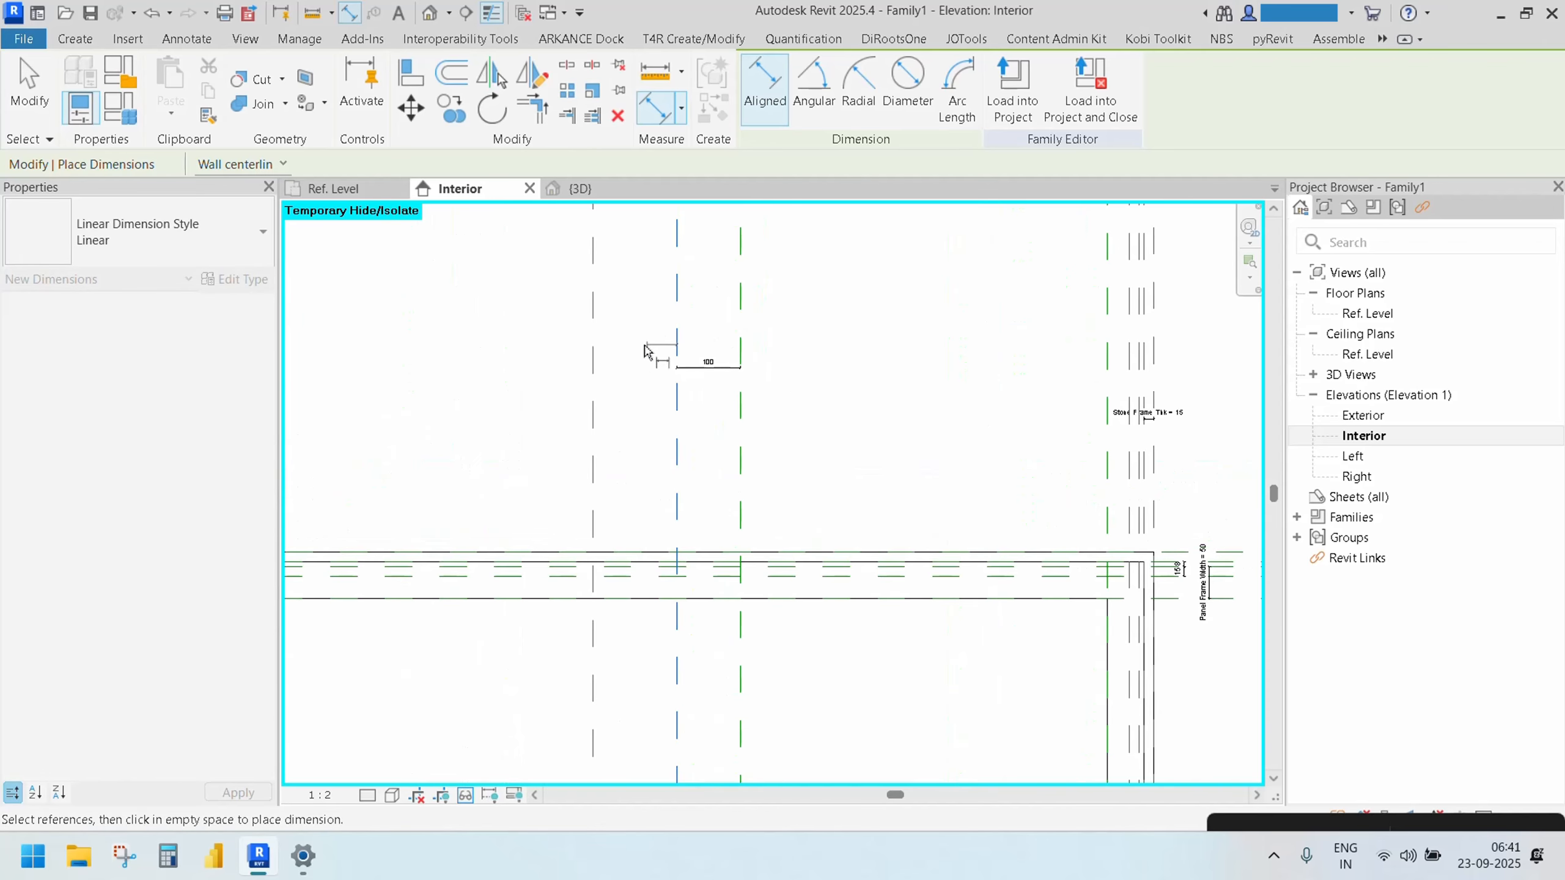
left_click(593, 364)
left_click(525, 373)
key("Escape")
key("Escape")
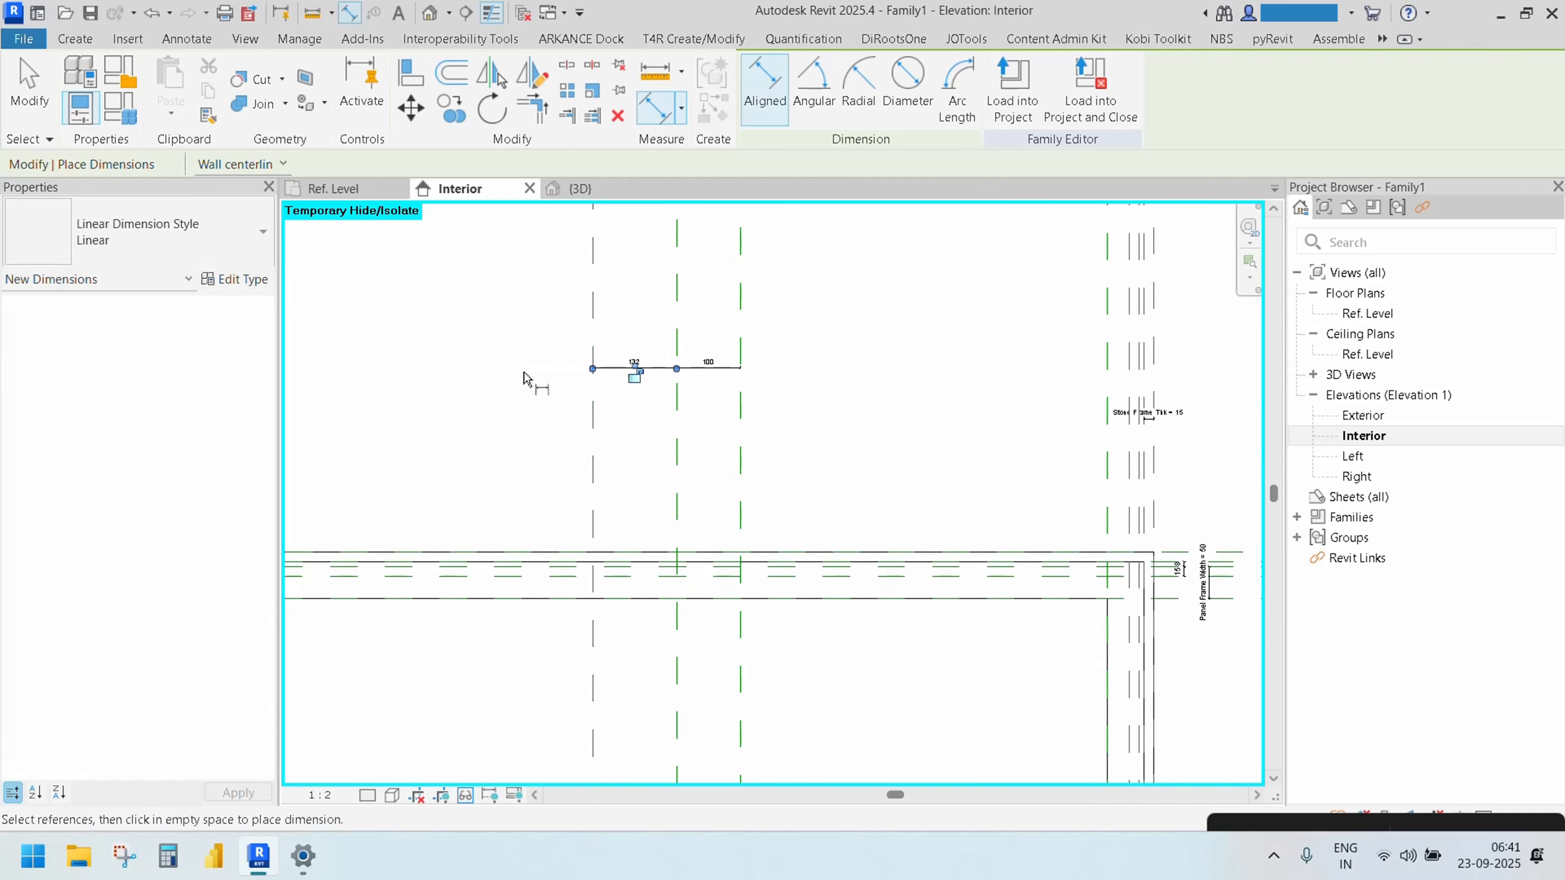
Label both centre-plane dimensions with a new type family parameter named Half Panel Frame Width
scroll(723, 394, "up", 2)
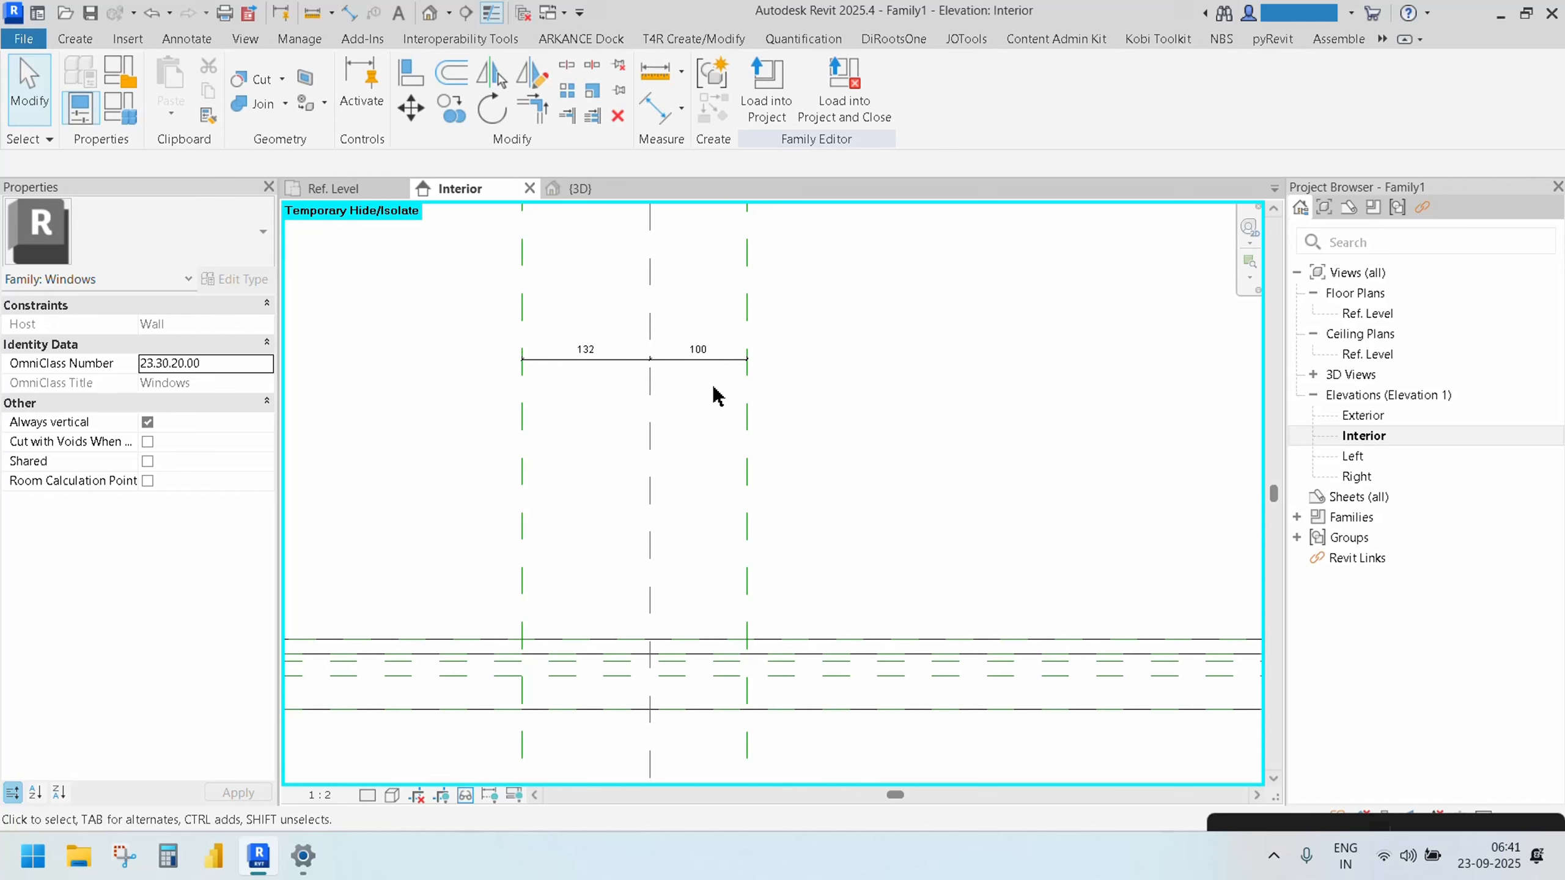
left_click(610, 360)
left_click(693, 364, "ctrl")
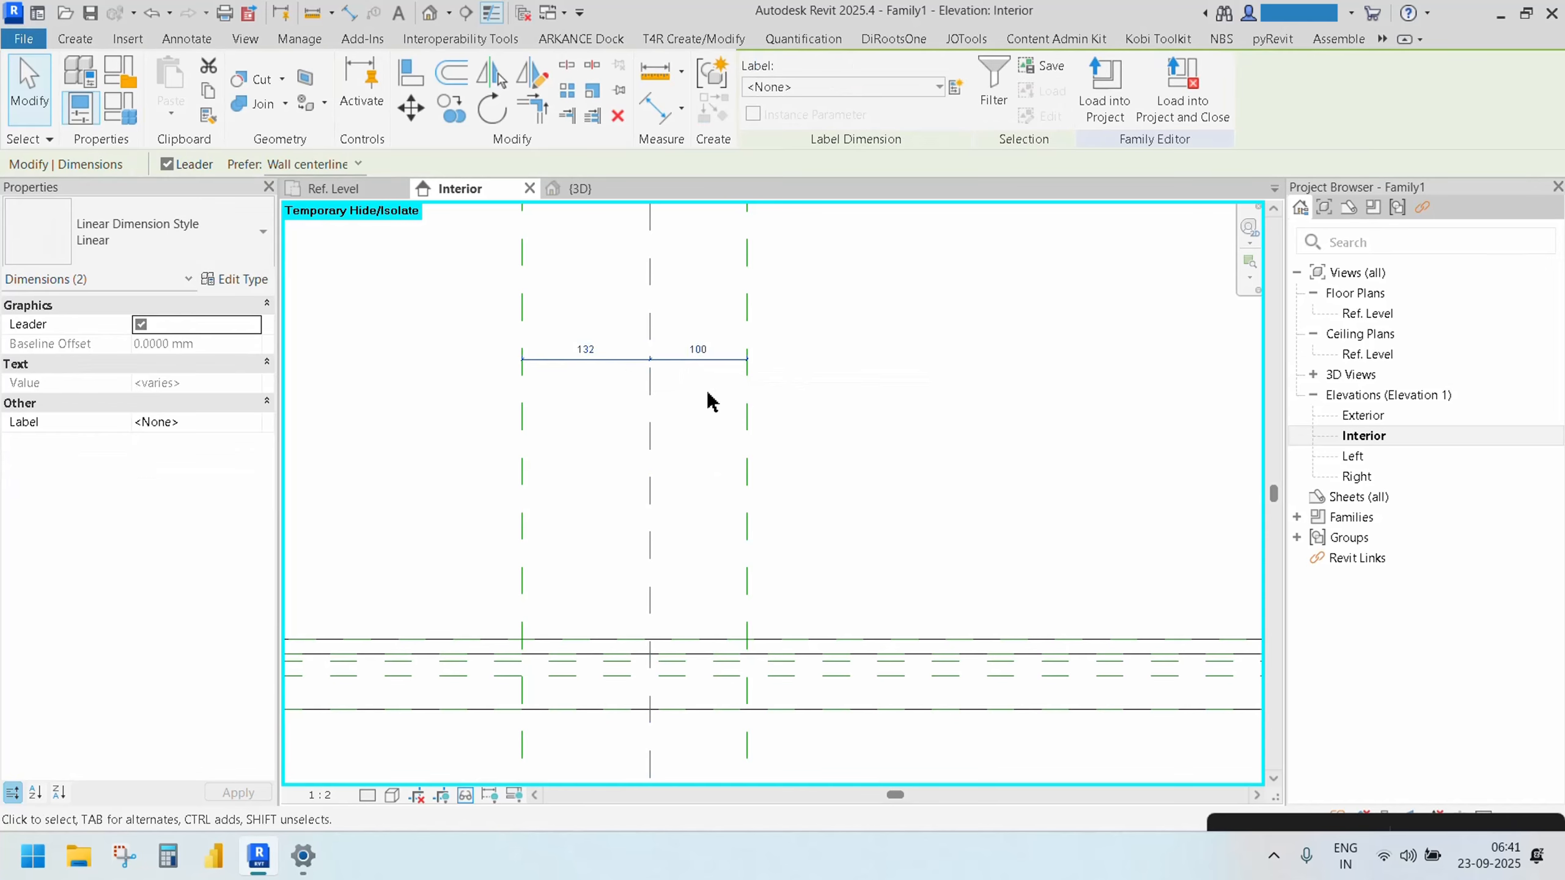
left_click(954, 87)
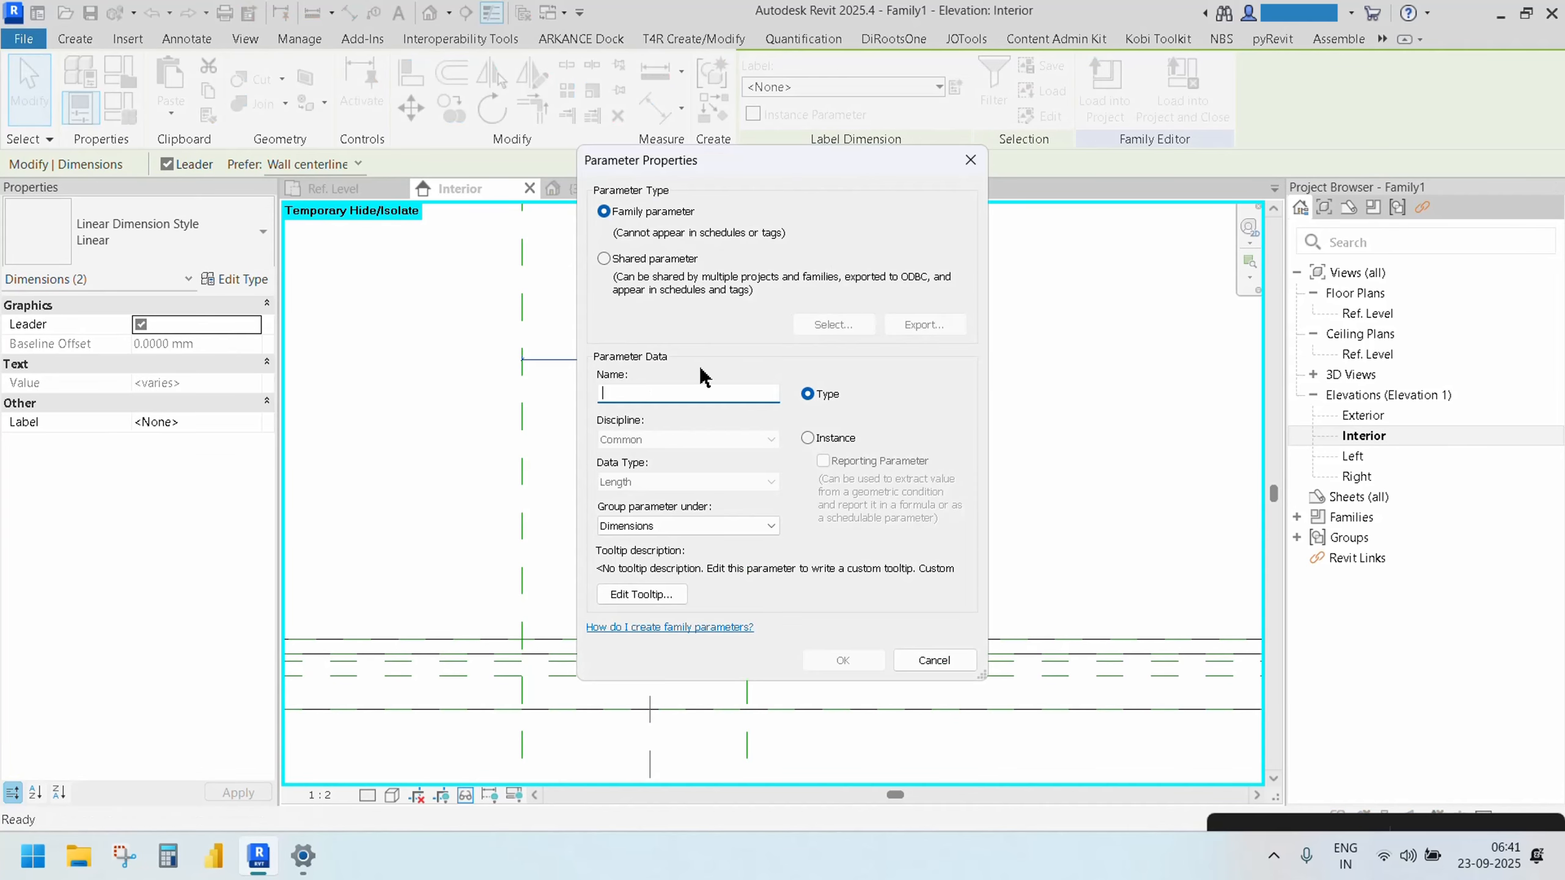
type("Half Panel Frame Width")
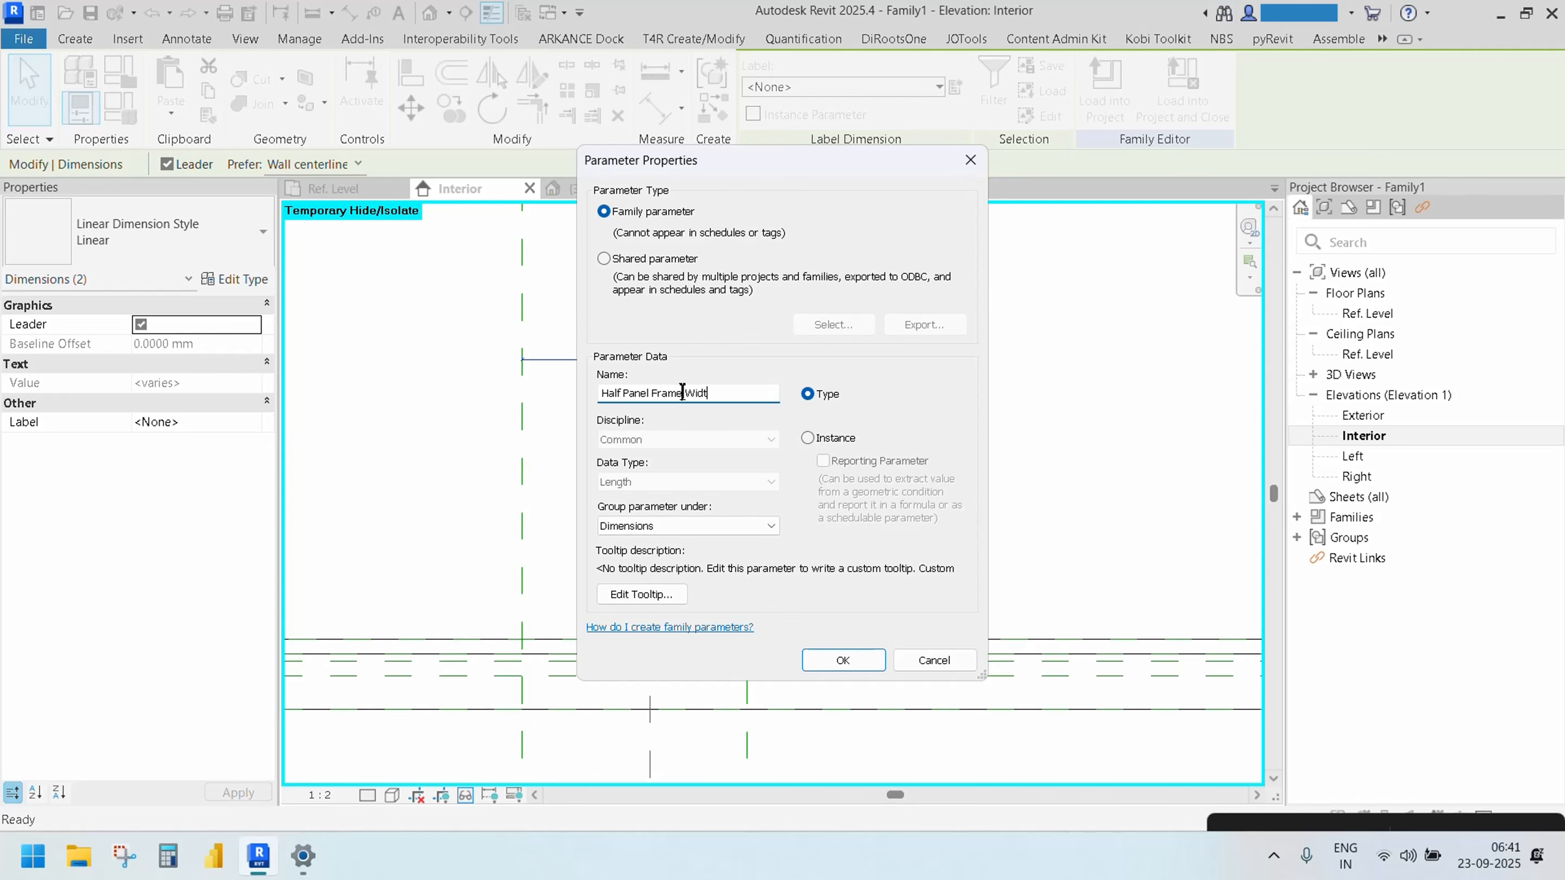
left_click(856, 663)
left_click(692, 409)
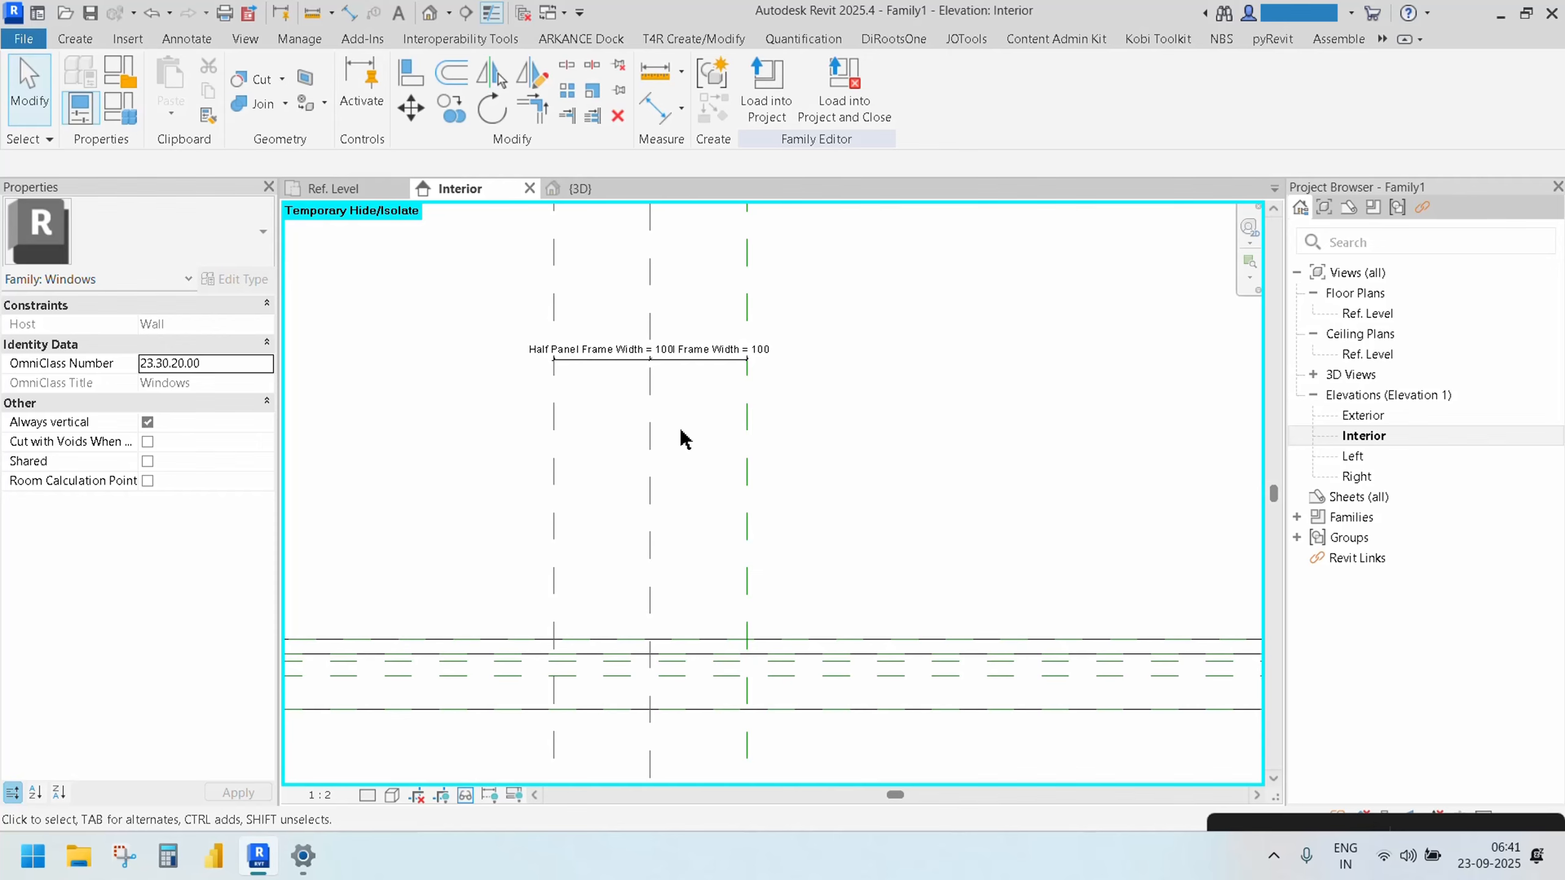
Give the Half Panel Frame Width parameter the formula Panel Frame Width / 2 in the family types
middle_click_drag(685, 438, 857, 443)
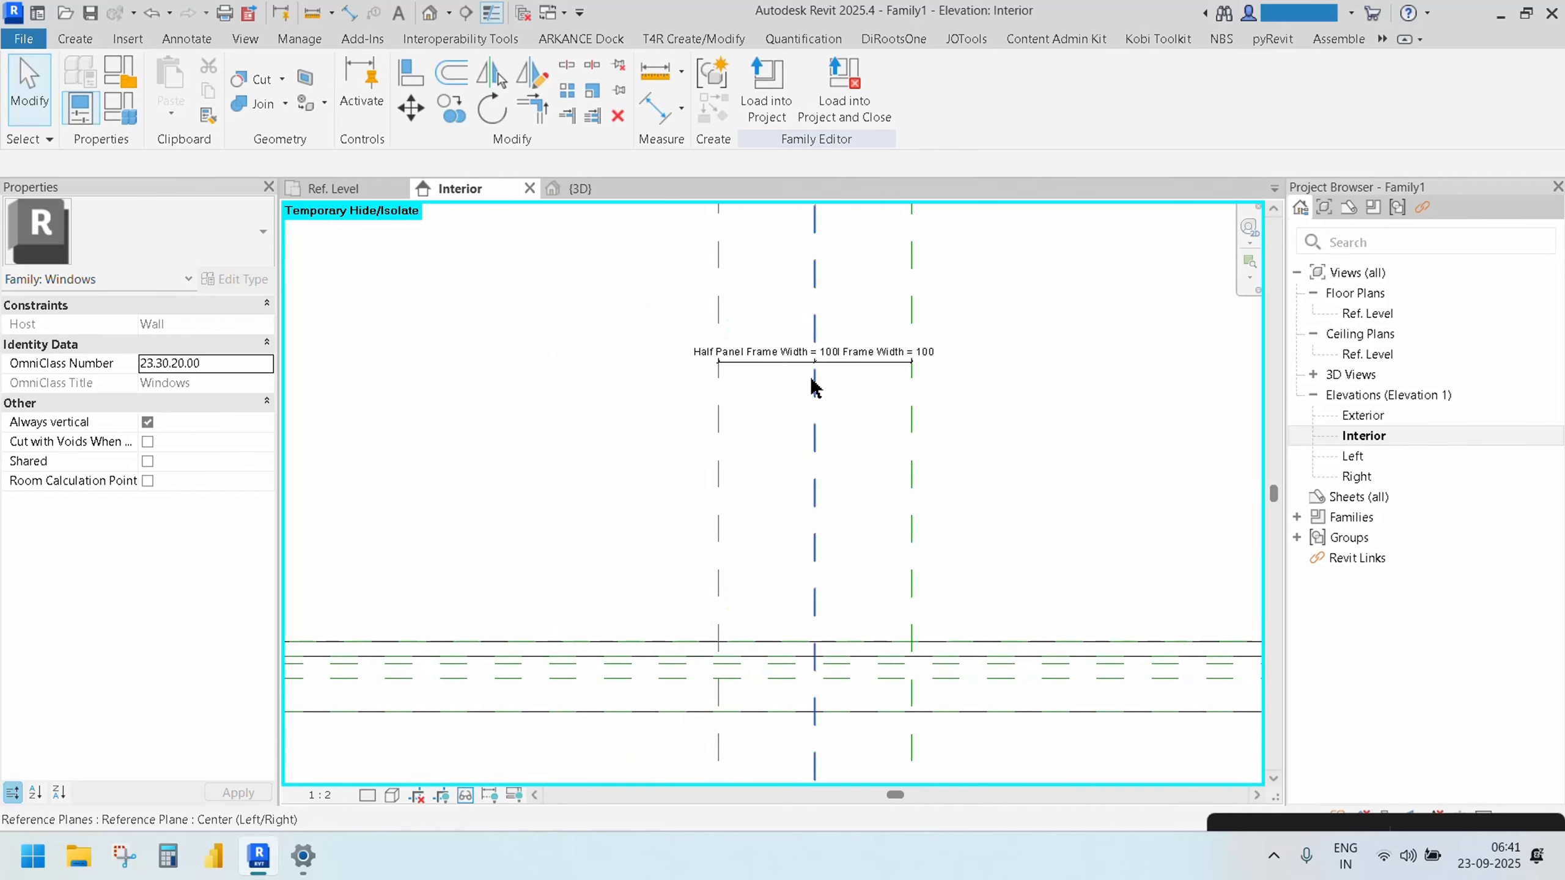
scroll(814, 383, "up", 3)
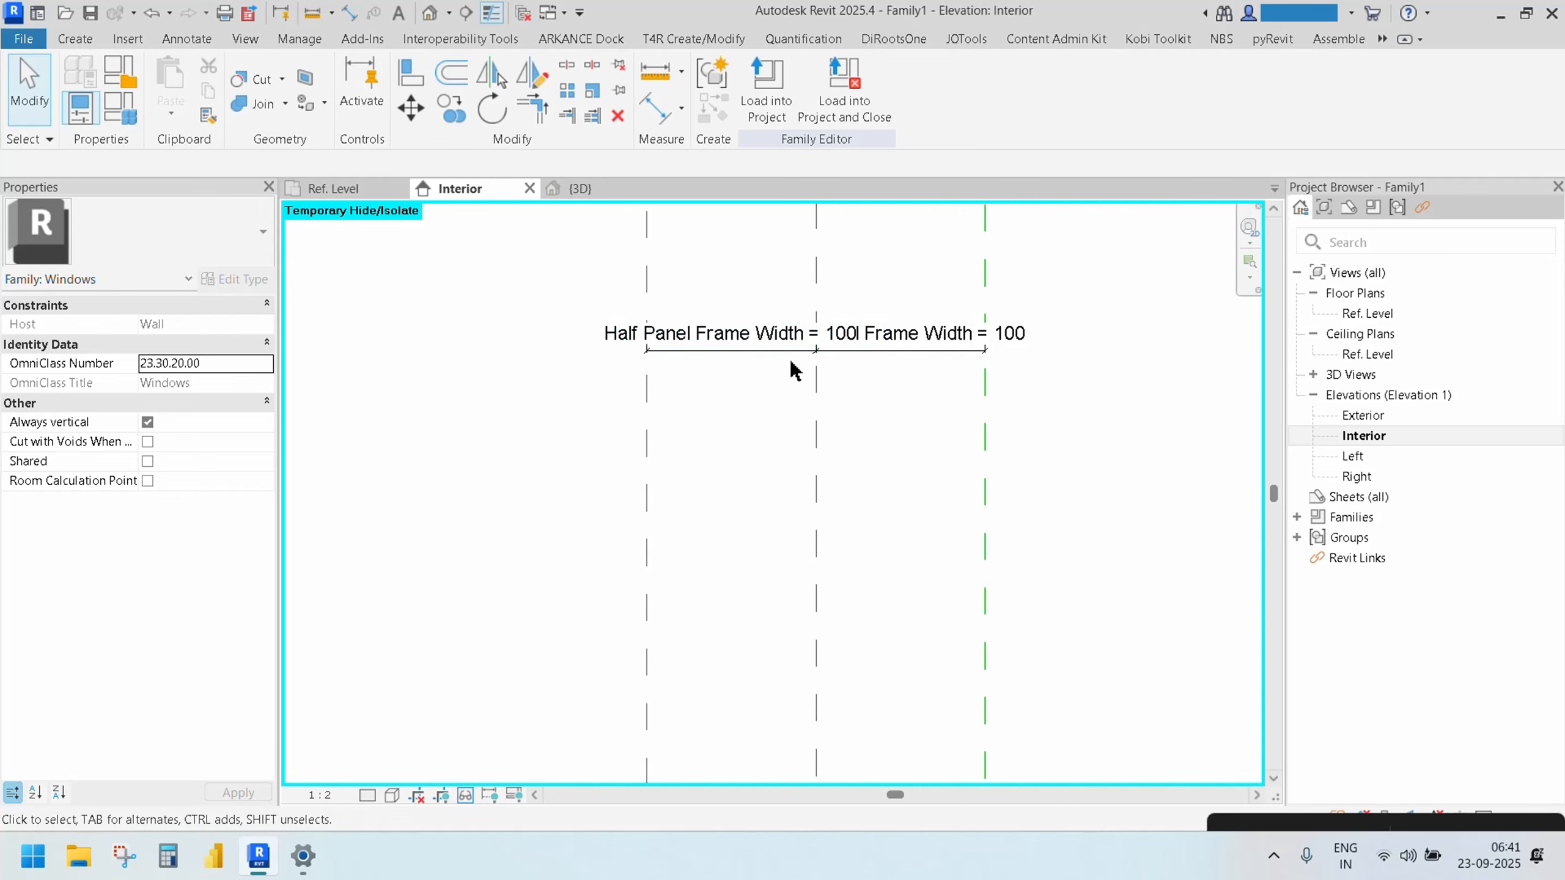
middle_click_drag(734, 406, 793, 460)
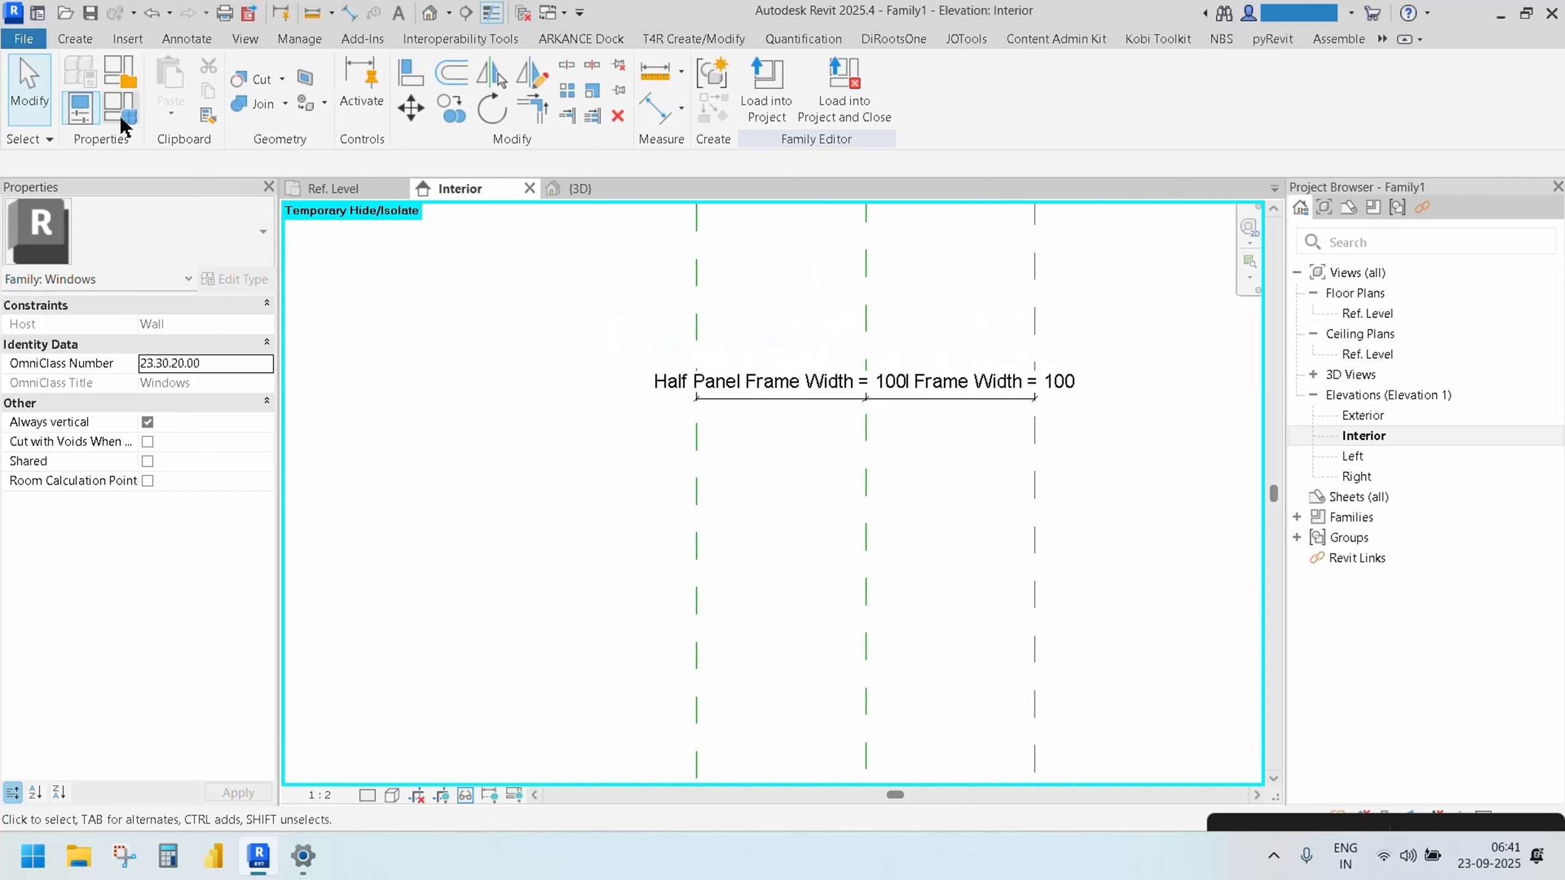
left_click(121, 113)
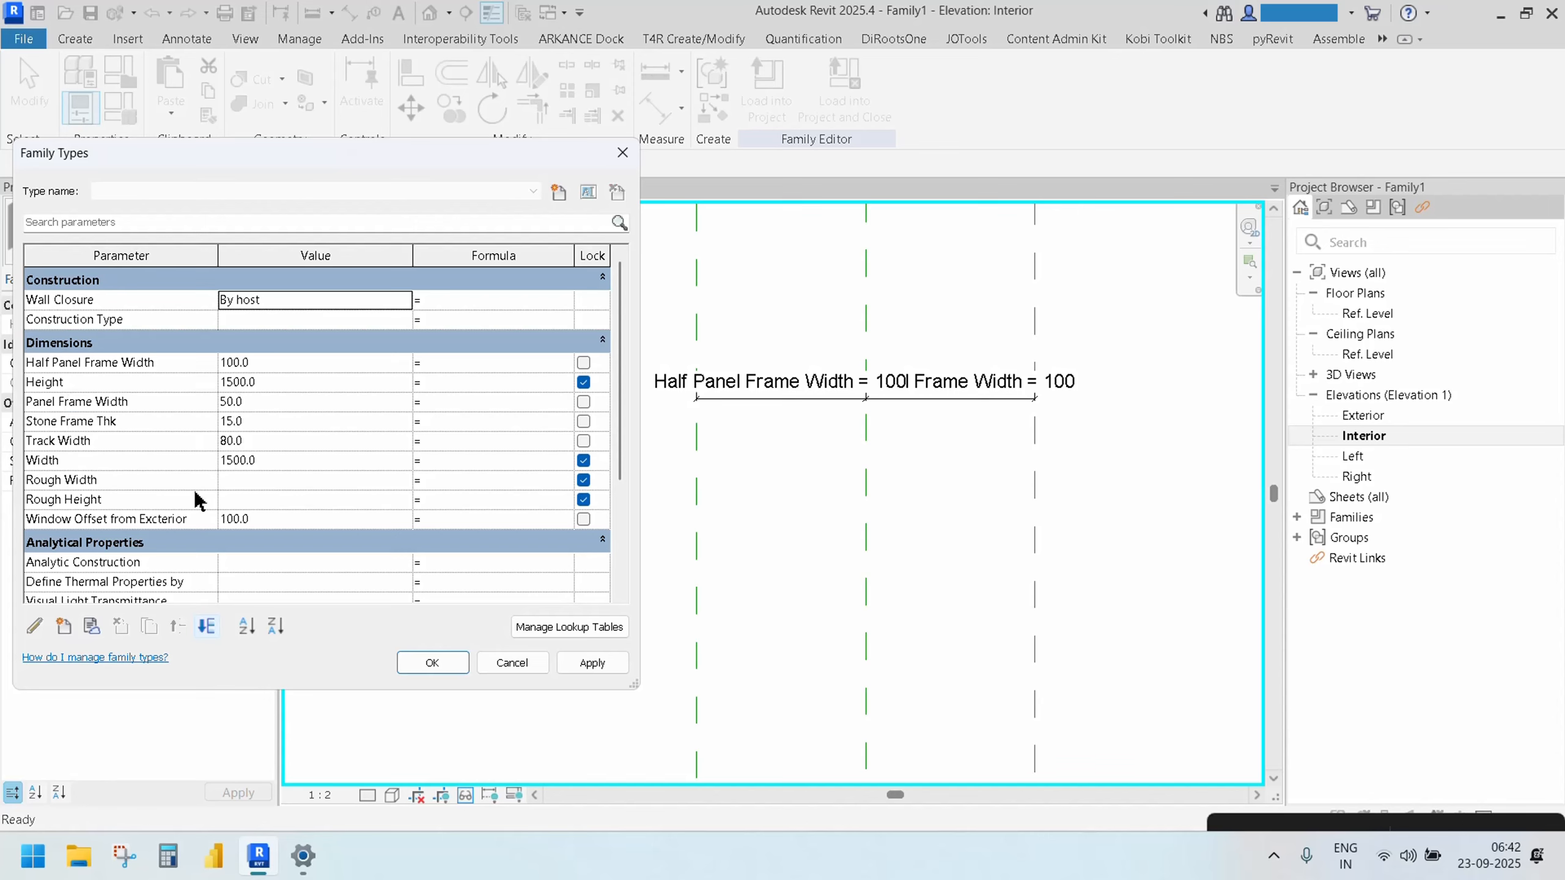
left_click(148, 404)
left_click_drag(147, 402, 24, 395)
key("ctrl+c")
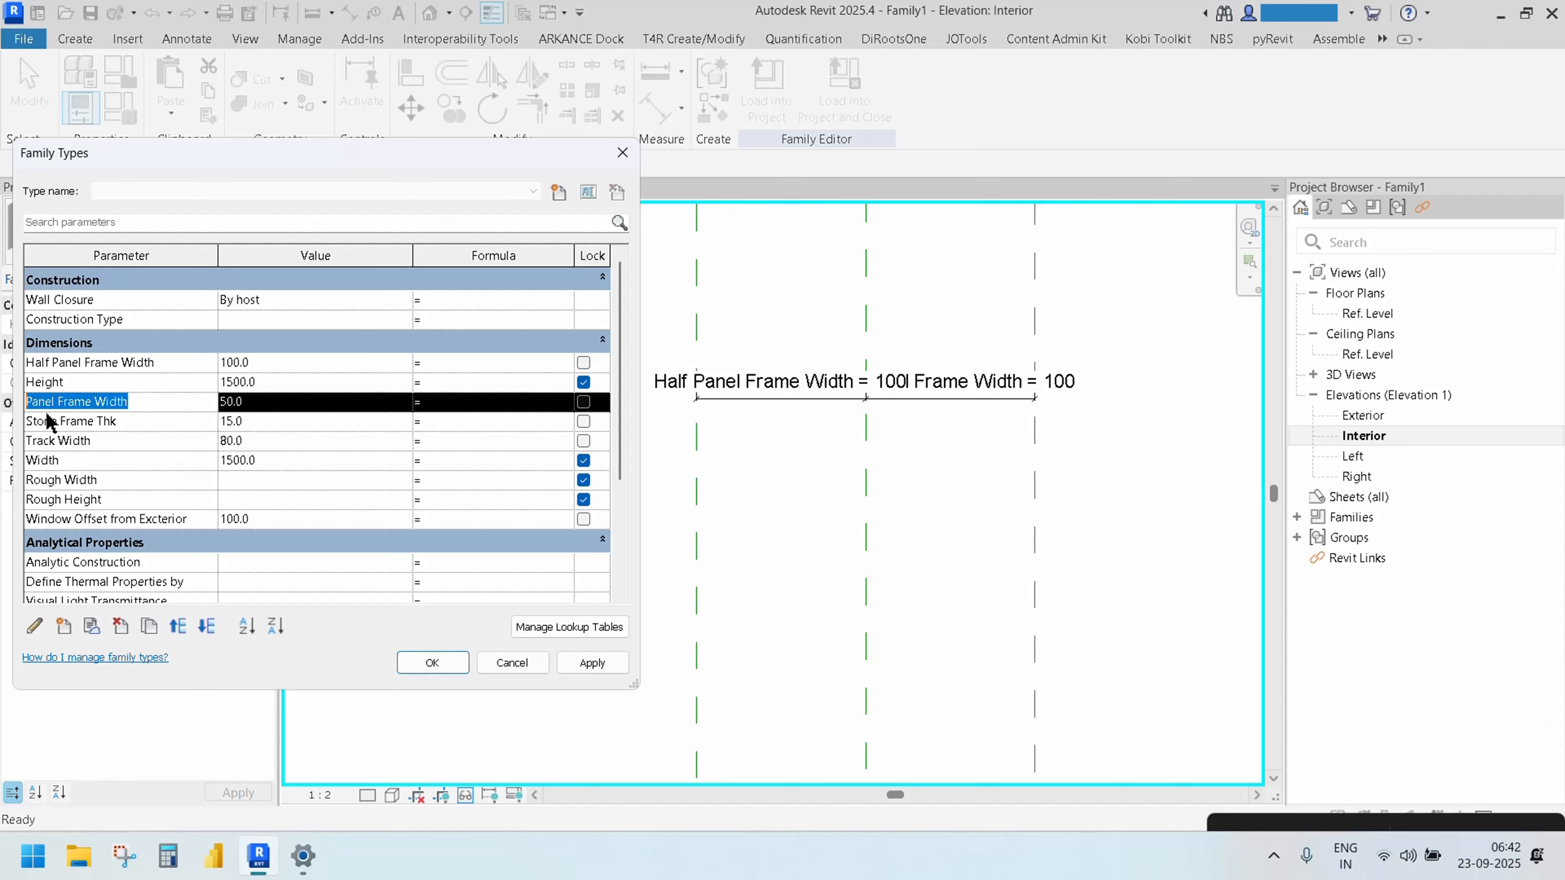
left_click(455, 364)
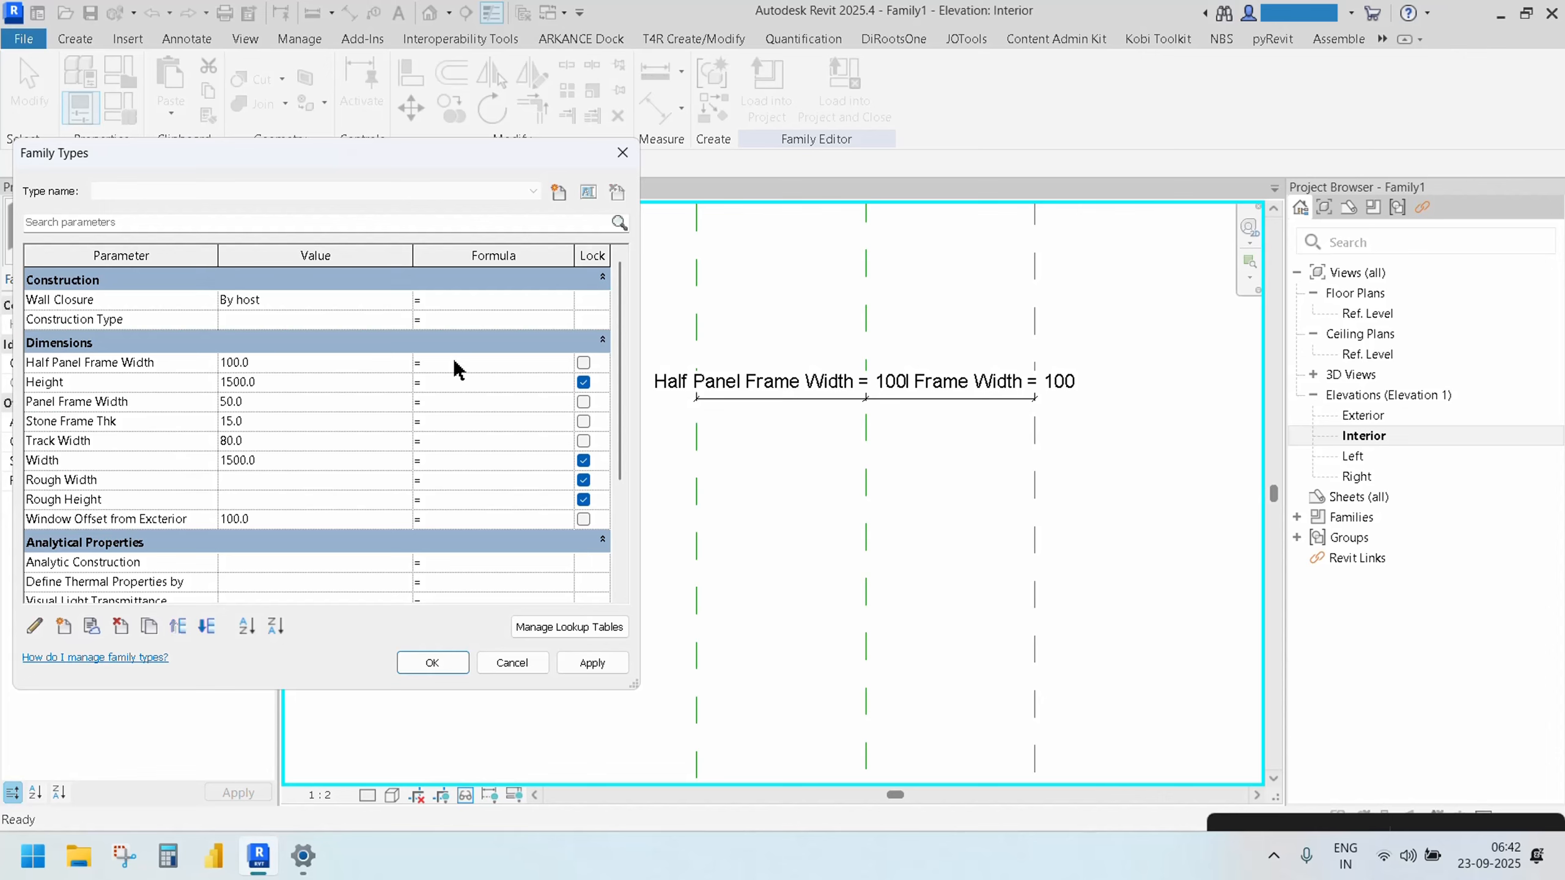
key("ctrl+v")
key("Tab")
left_click(447, 665)
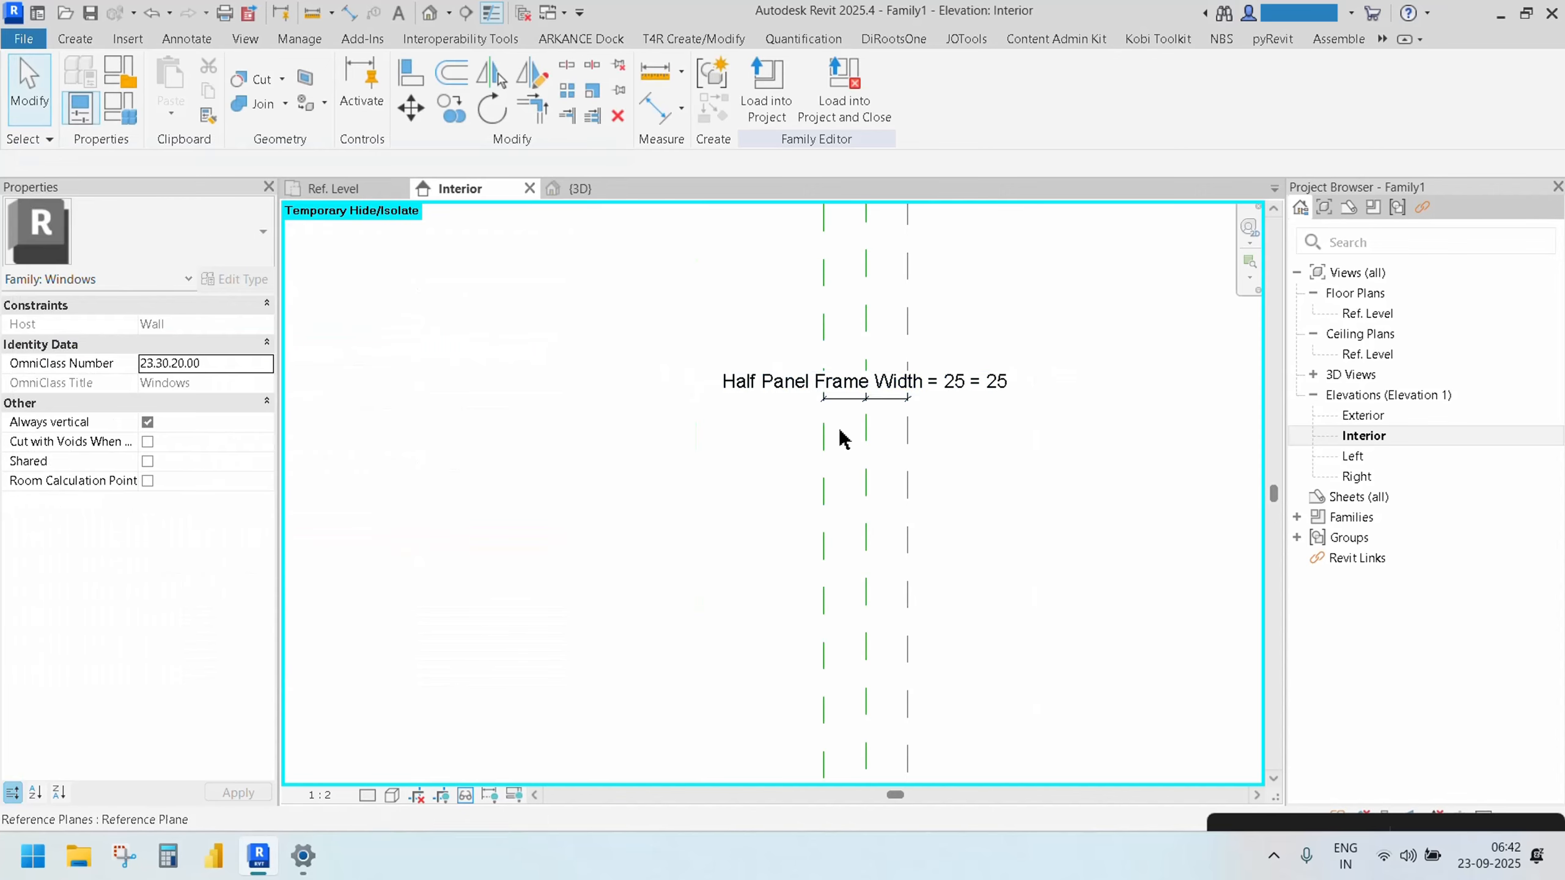
Start a sweep in the Interior elevation and create locked path lines on the left jamb's outer panel plane and the matching head reference plane
scroll(891, 444, "down", 8)
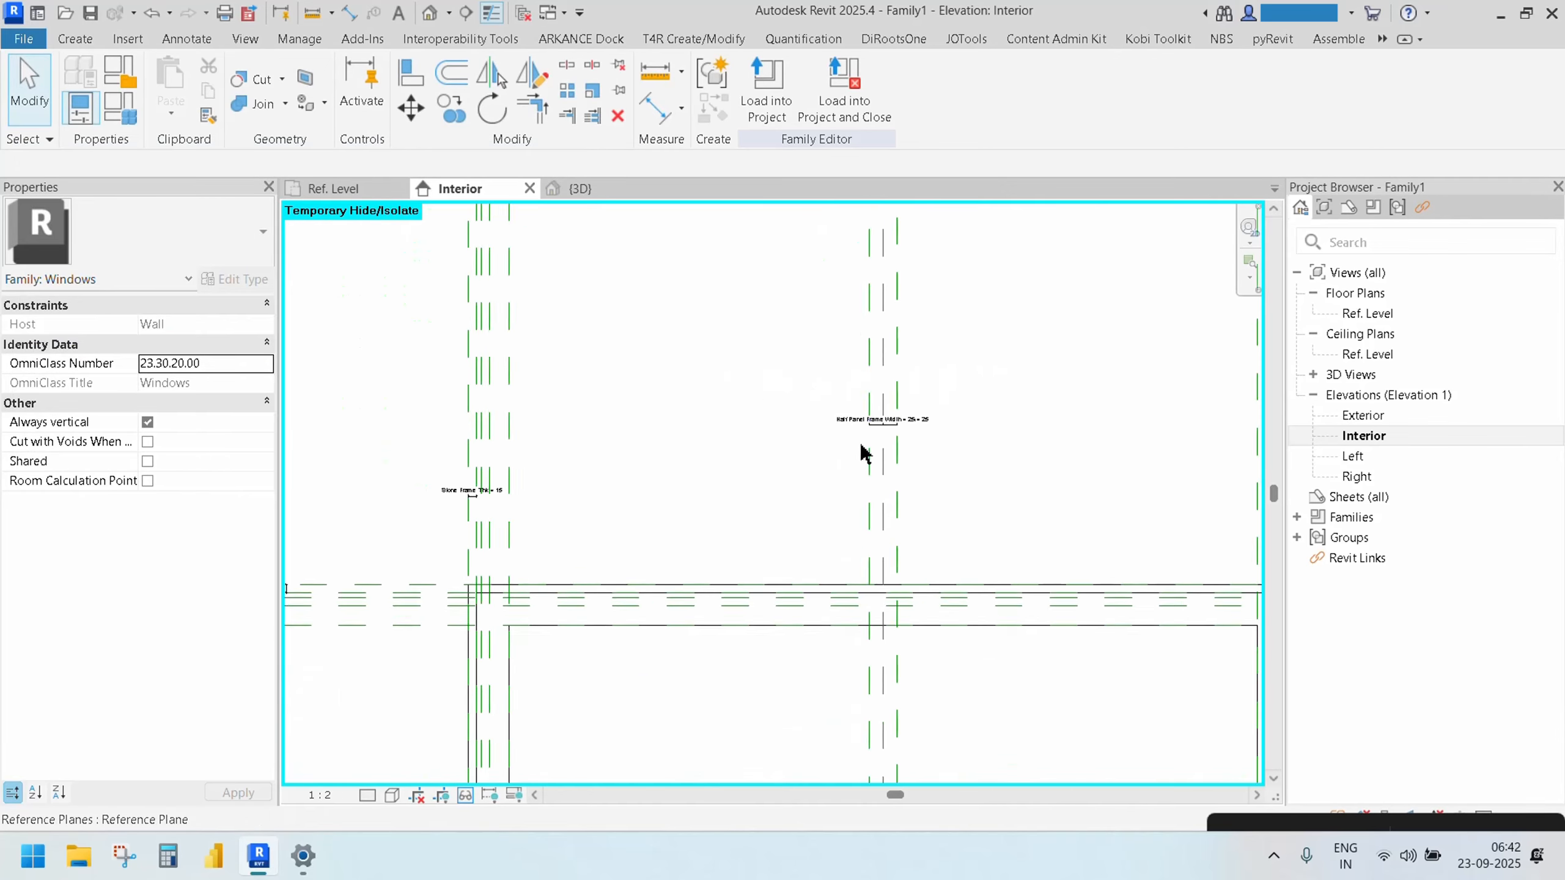
middle_click_drag(737, 513, 653, 271)
middle_click_drag(662, 467, 644, 414)
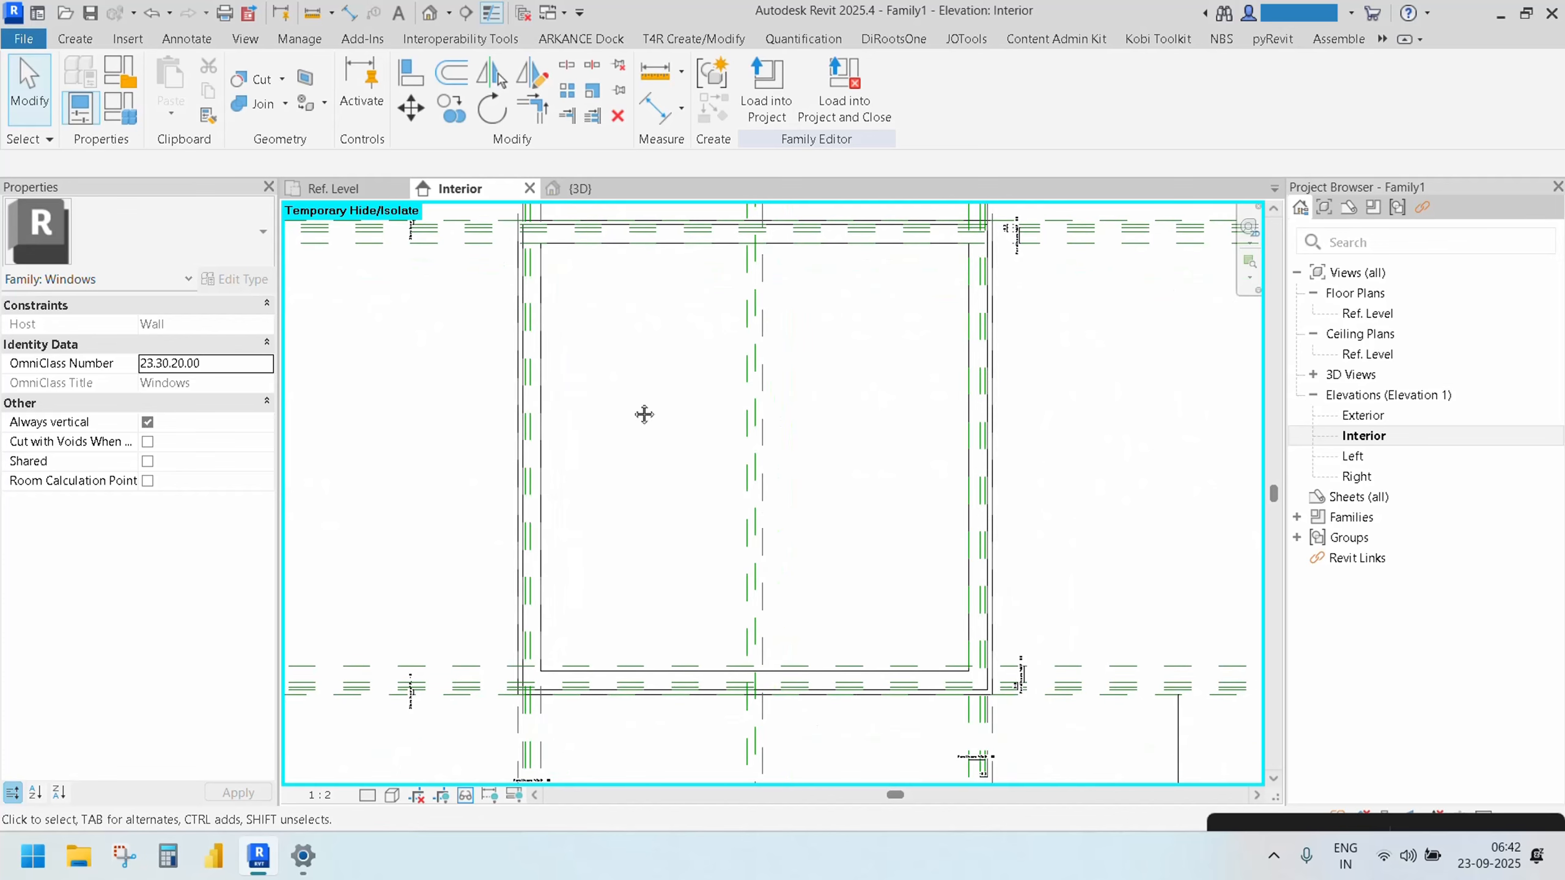
middle_click_drag(644, 414, 638, 437)
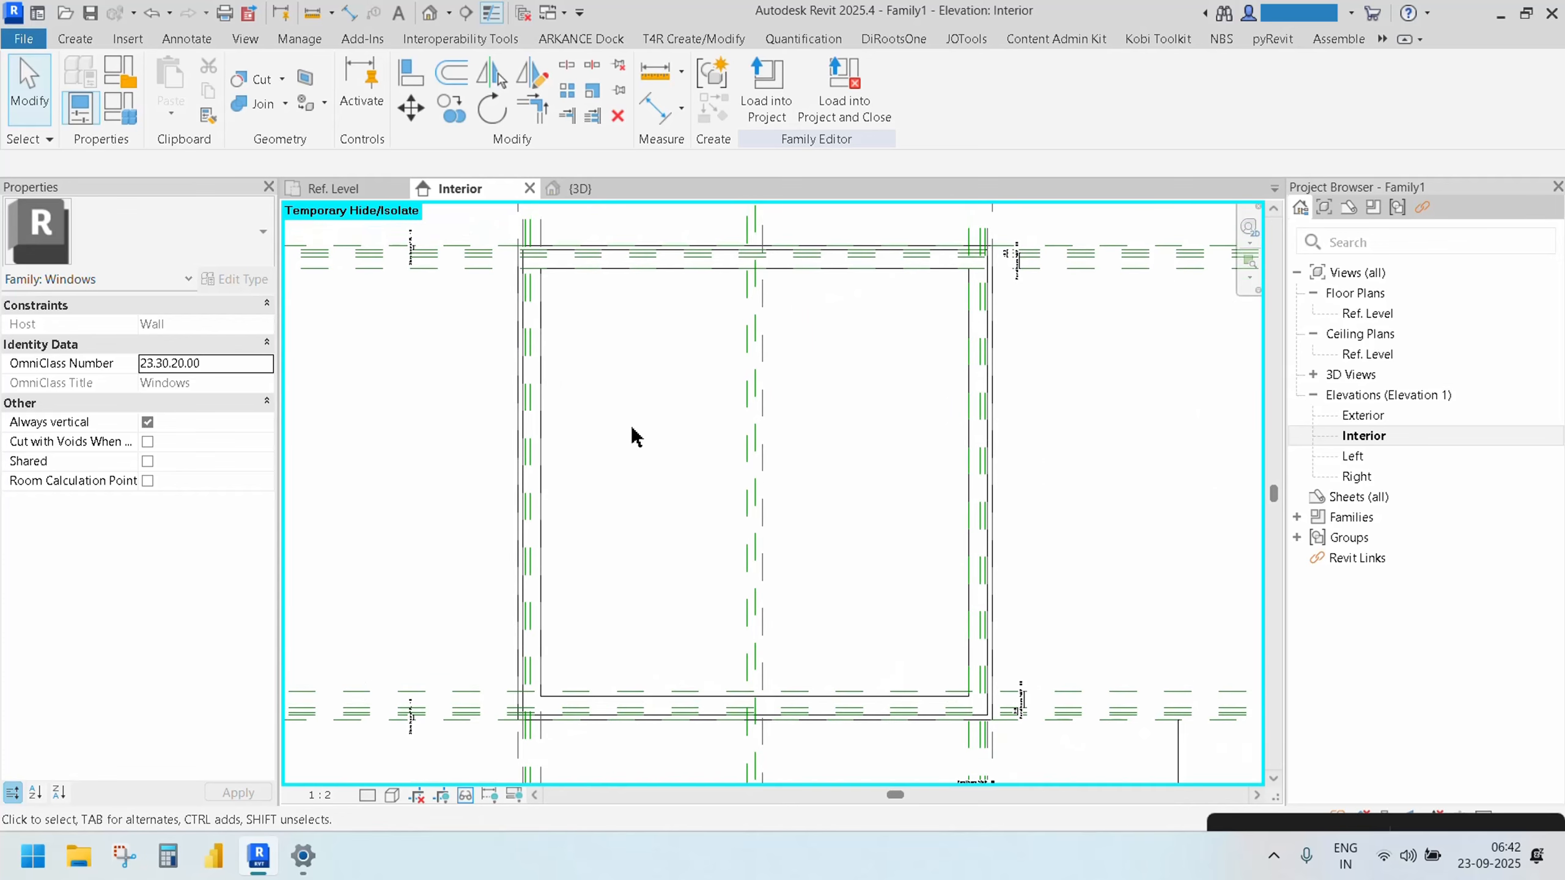
left_click(79, 37)
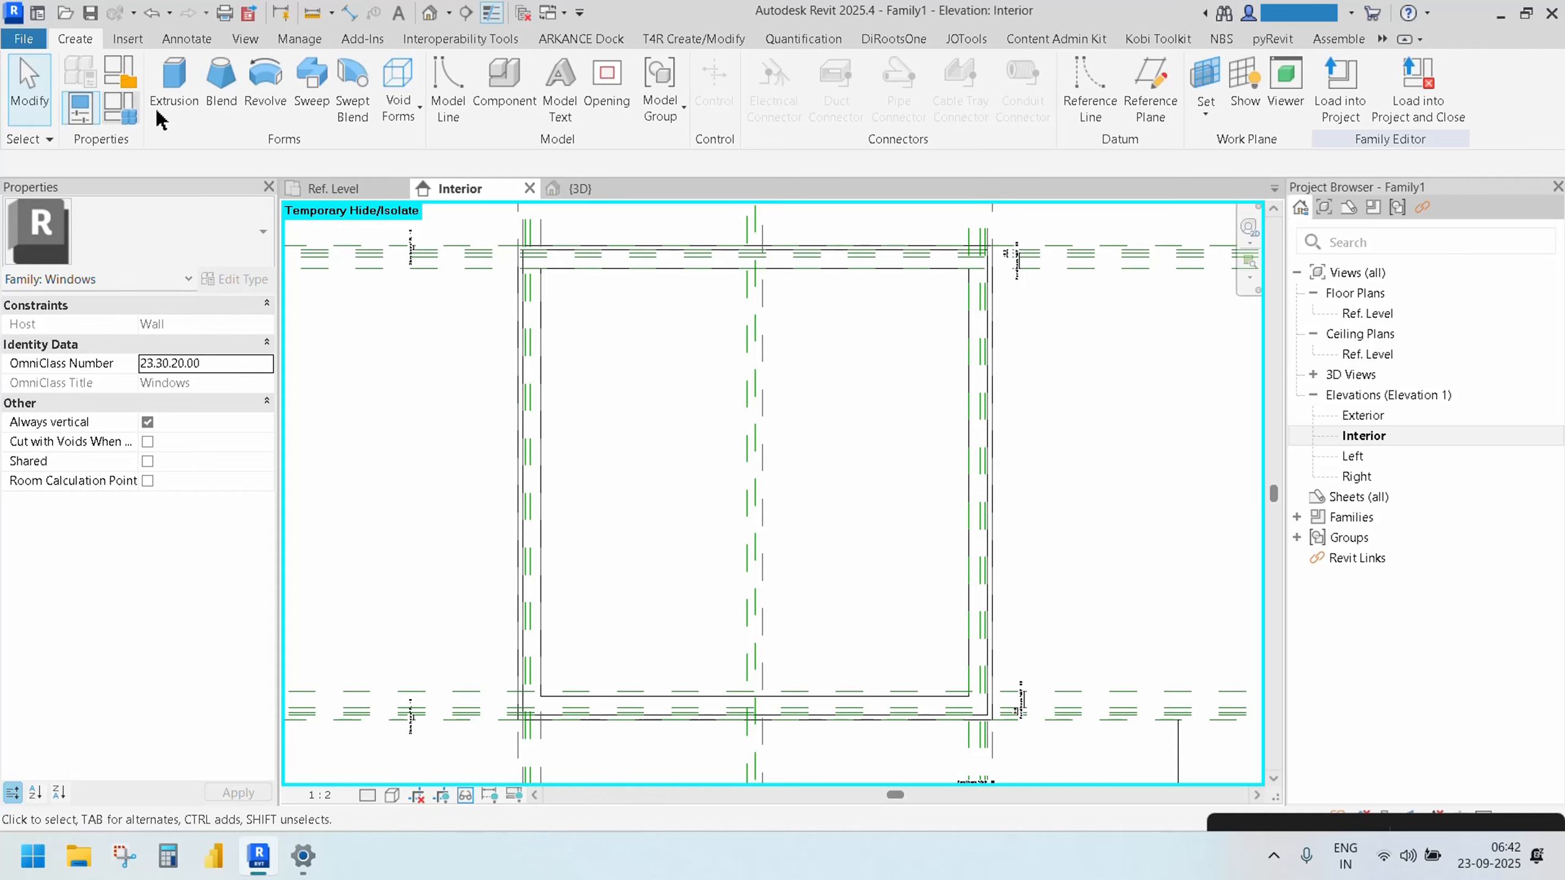
left_click(310, 77)
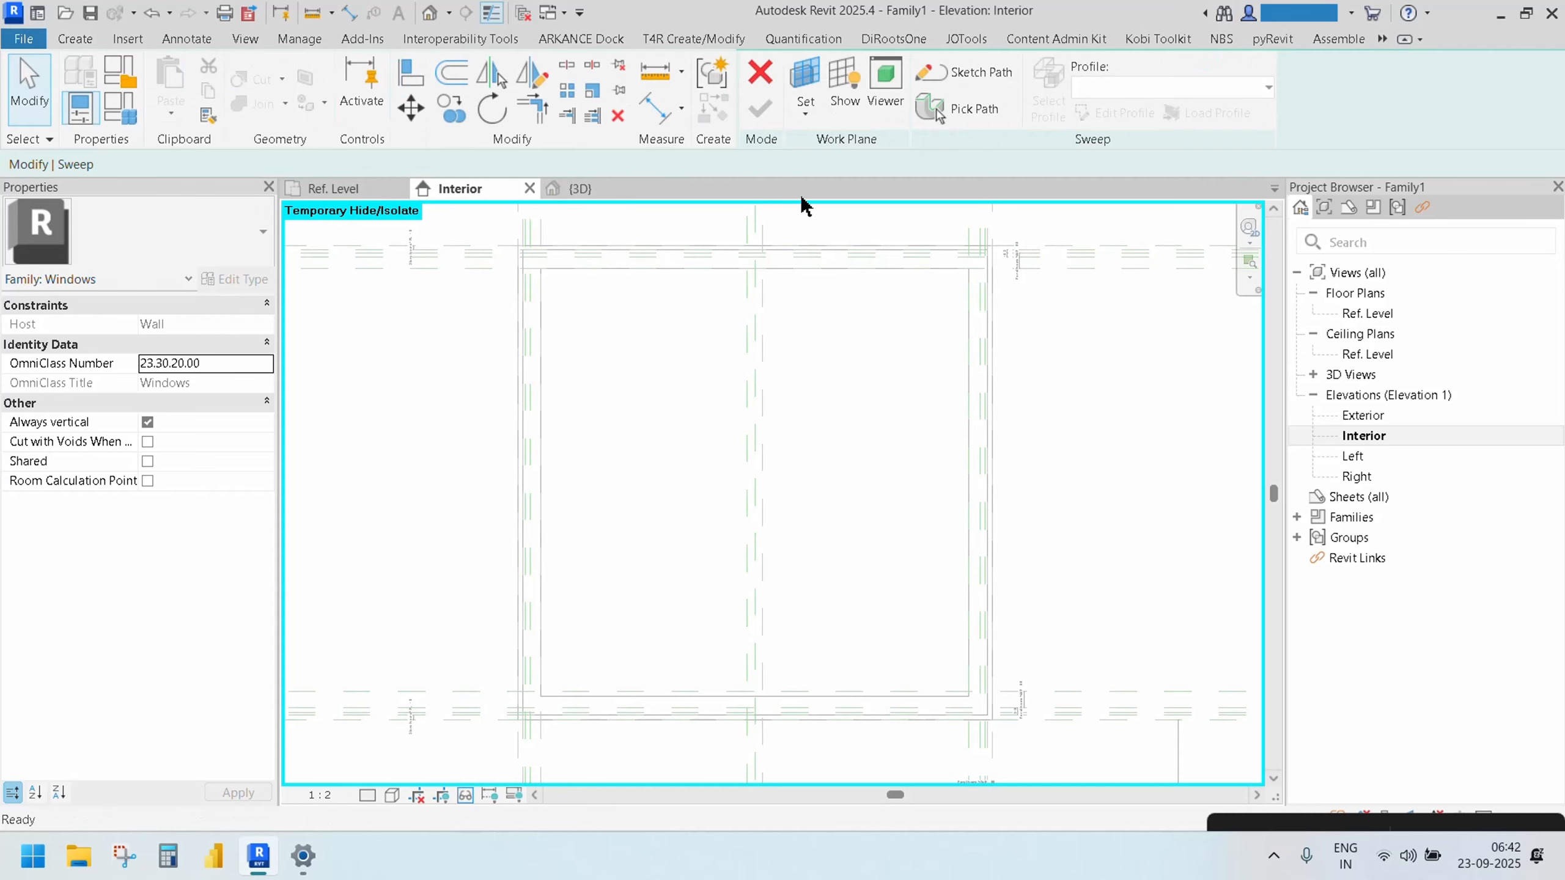
left_click(962, 75)
left_click(843, 116)
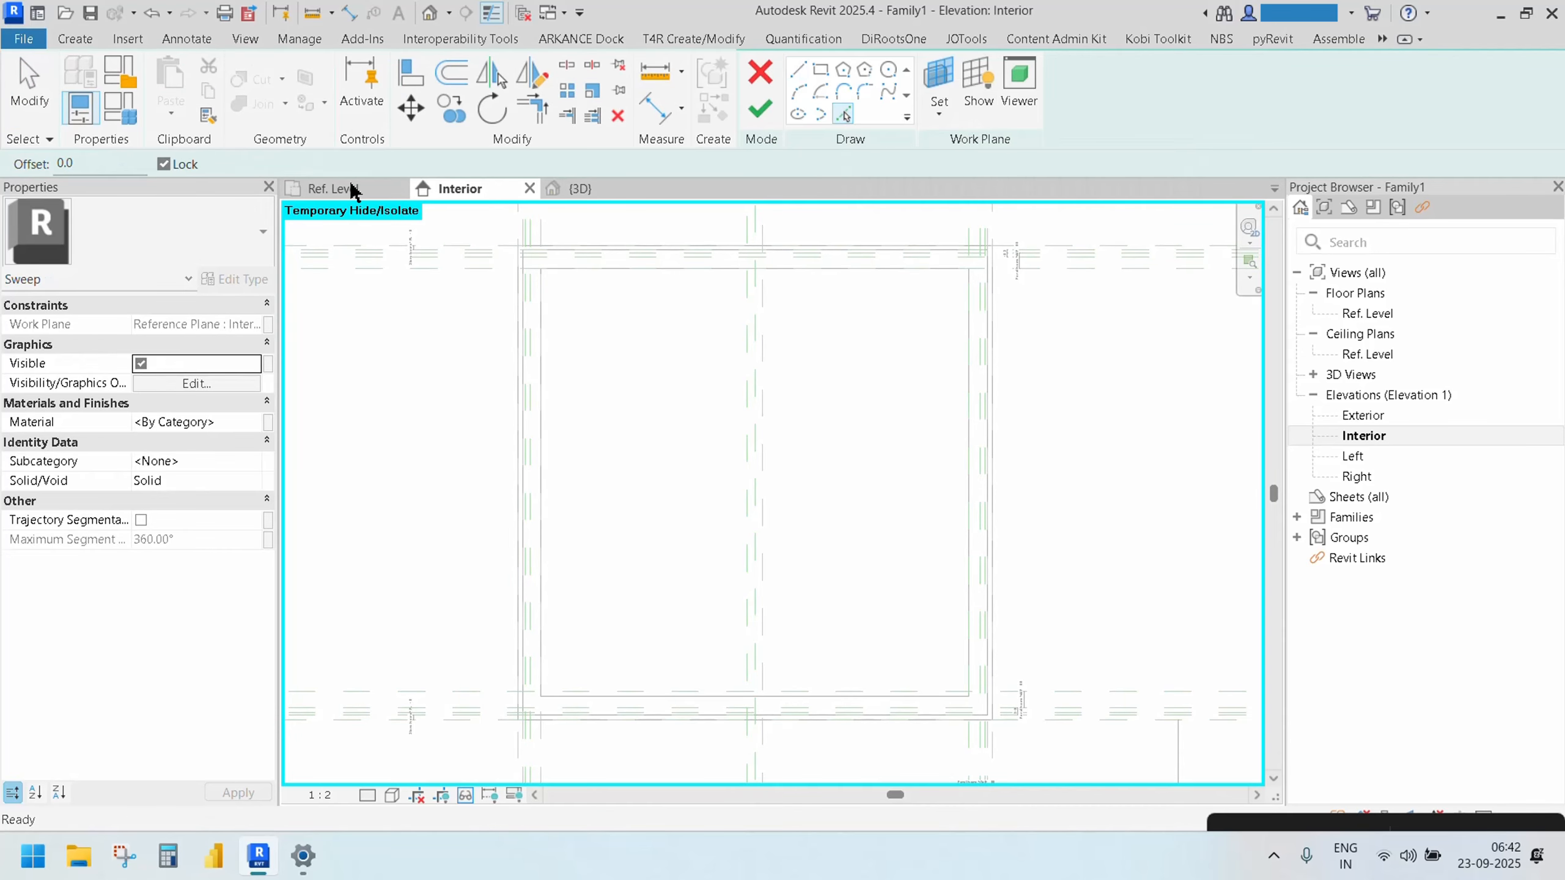
middle_click_drag(400, 545, 309, 289)
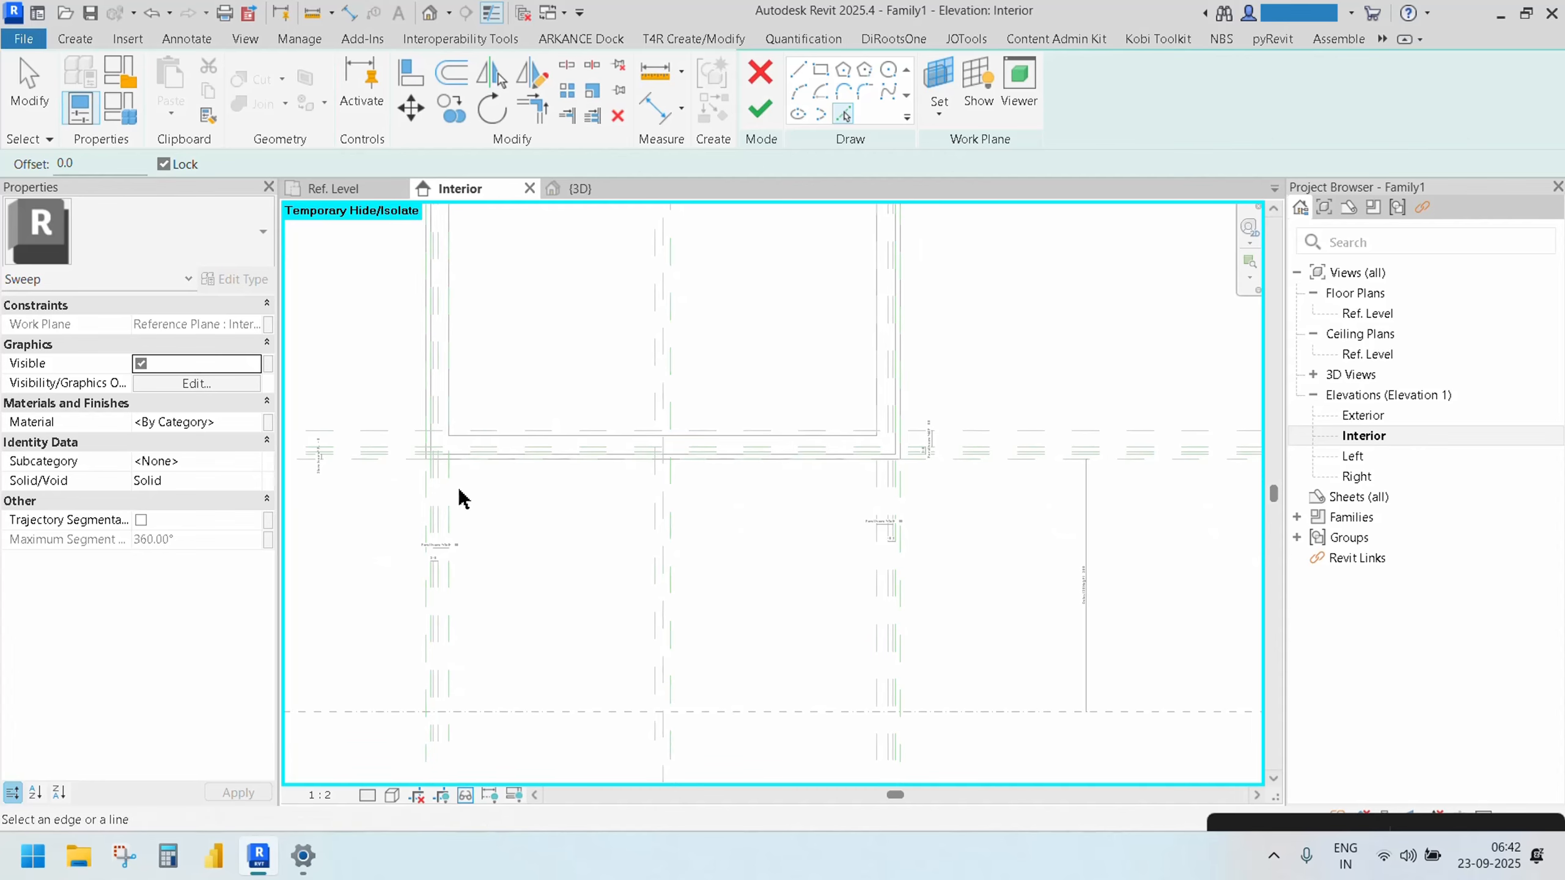
scroll(458, 488, "up", 3)
middle_click_drag(476, 499, 562, 489)
scroll(549, 475, "up", 3)
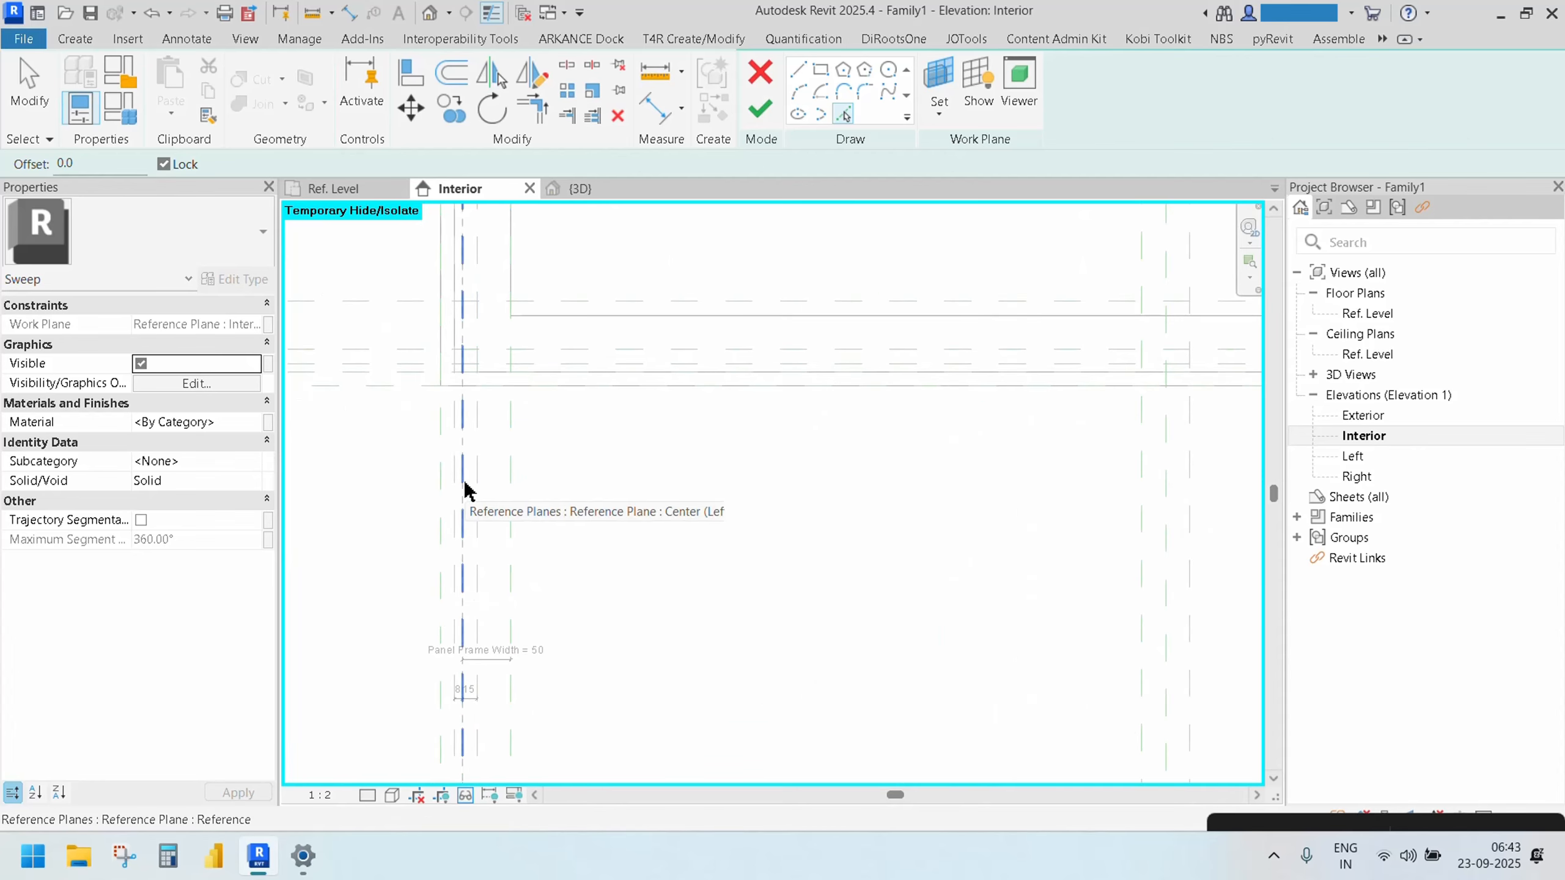
scroll(465, 490, "down", 5)
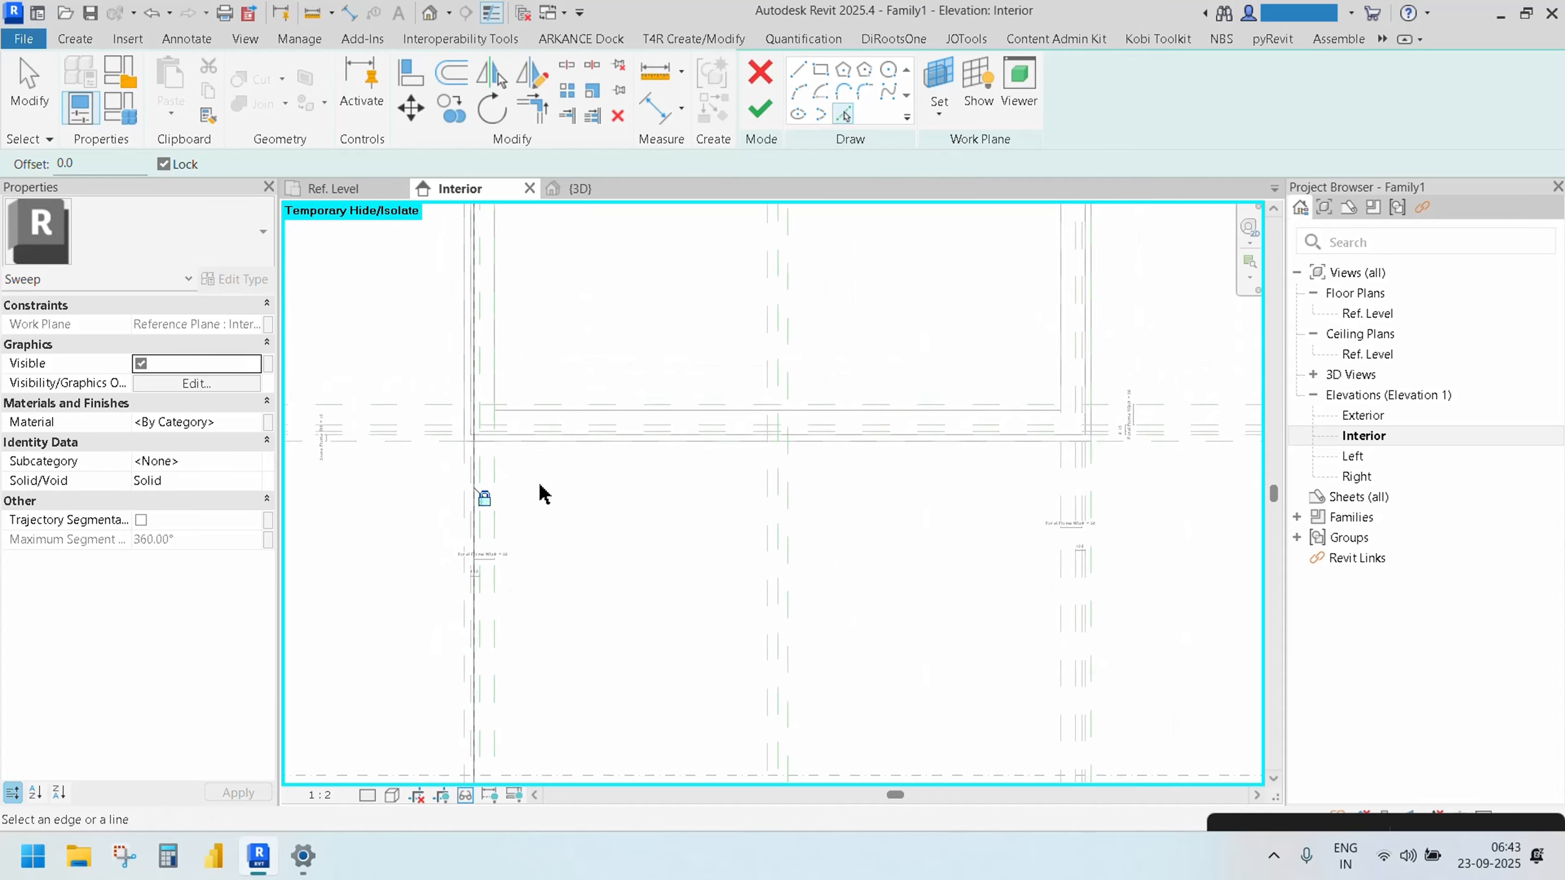
scroll(558, 333, "up", 5)
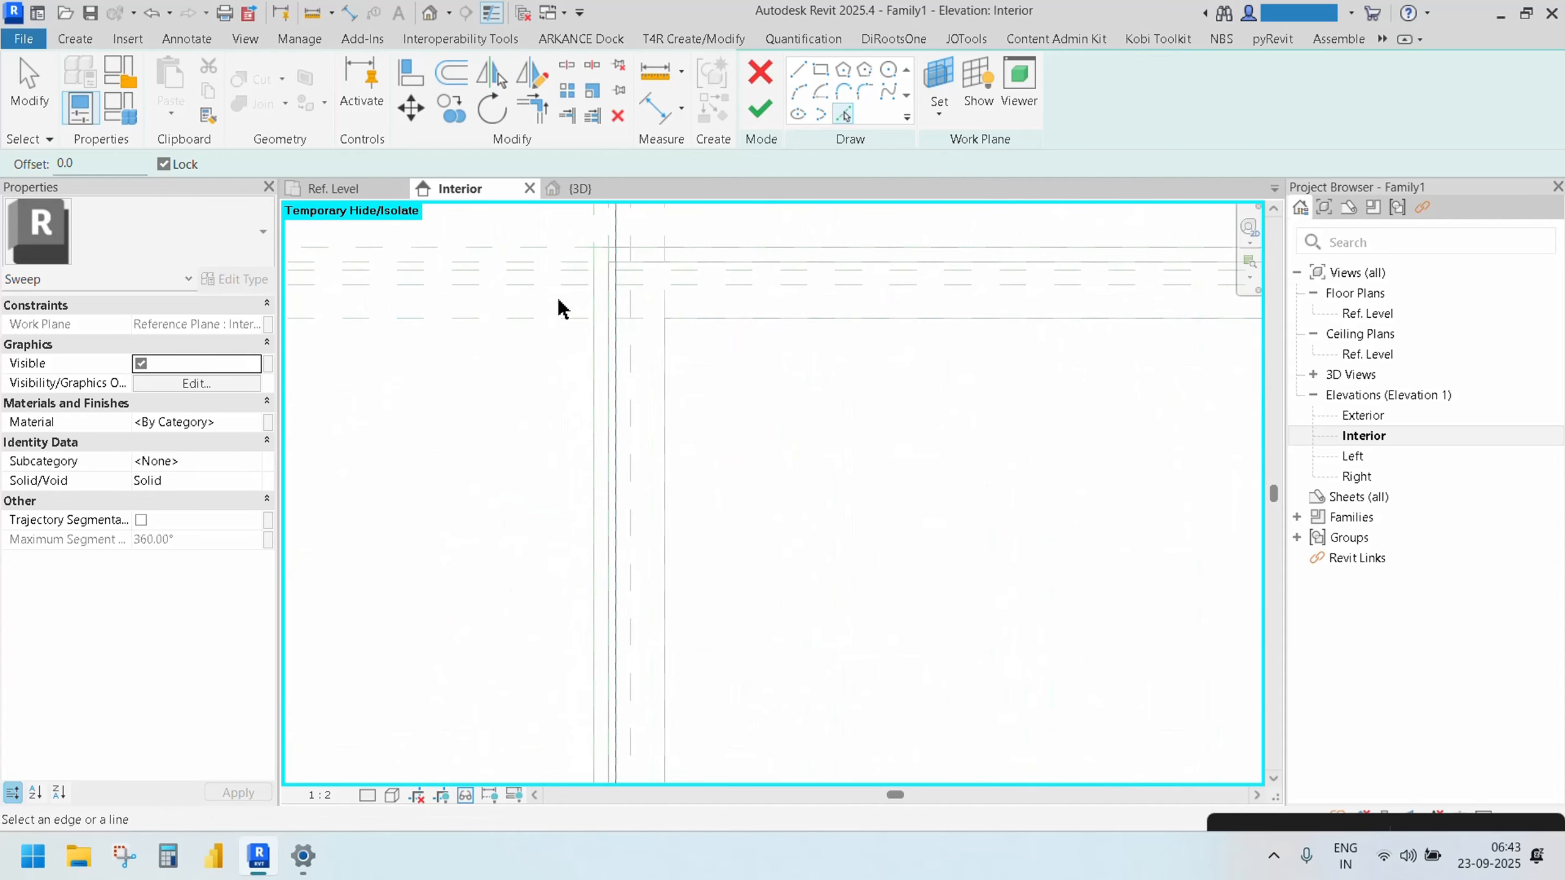
left_click(563, 274)
scroll(704, 401, "down", 3)
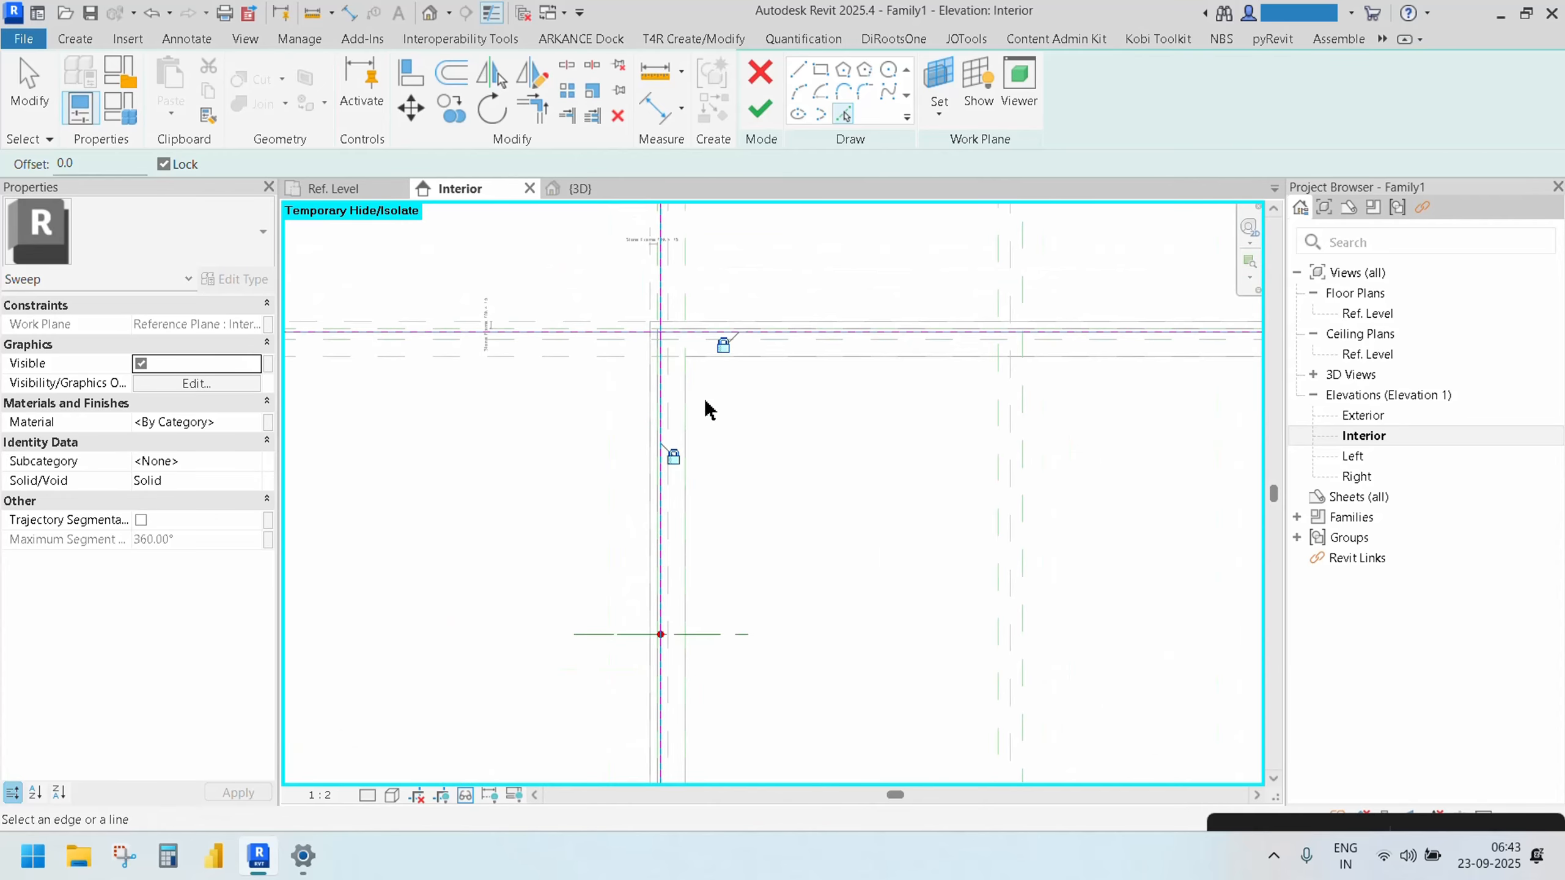
Add locked path lines on the reference plane just right of the centre plane and on the panel reference plane at the sill
middle_click_drag(826, 507, 615, 499)
left_click(817, 408)
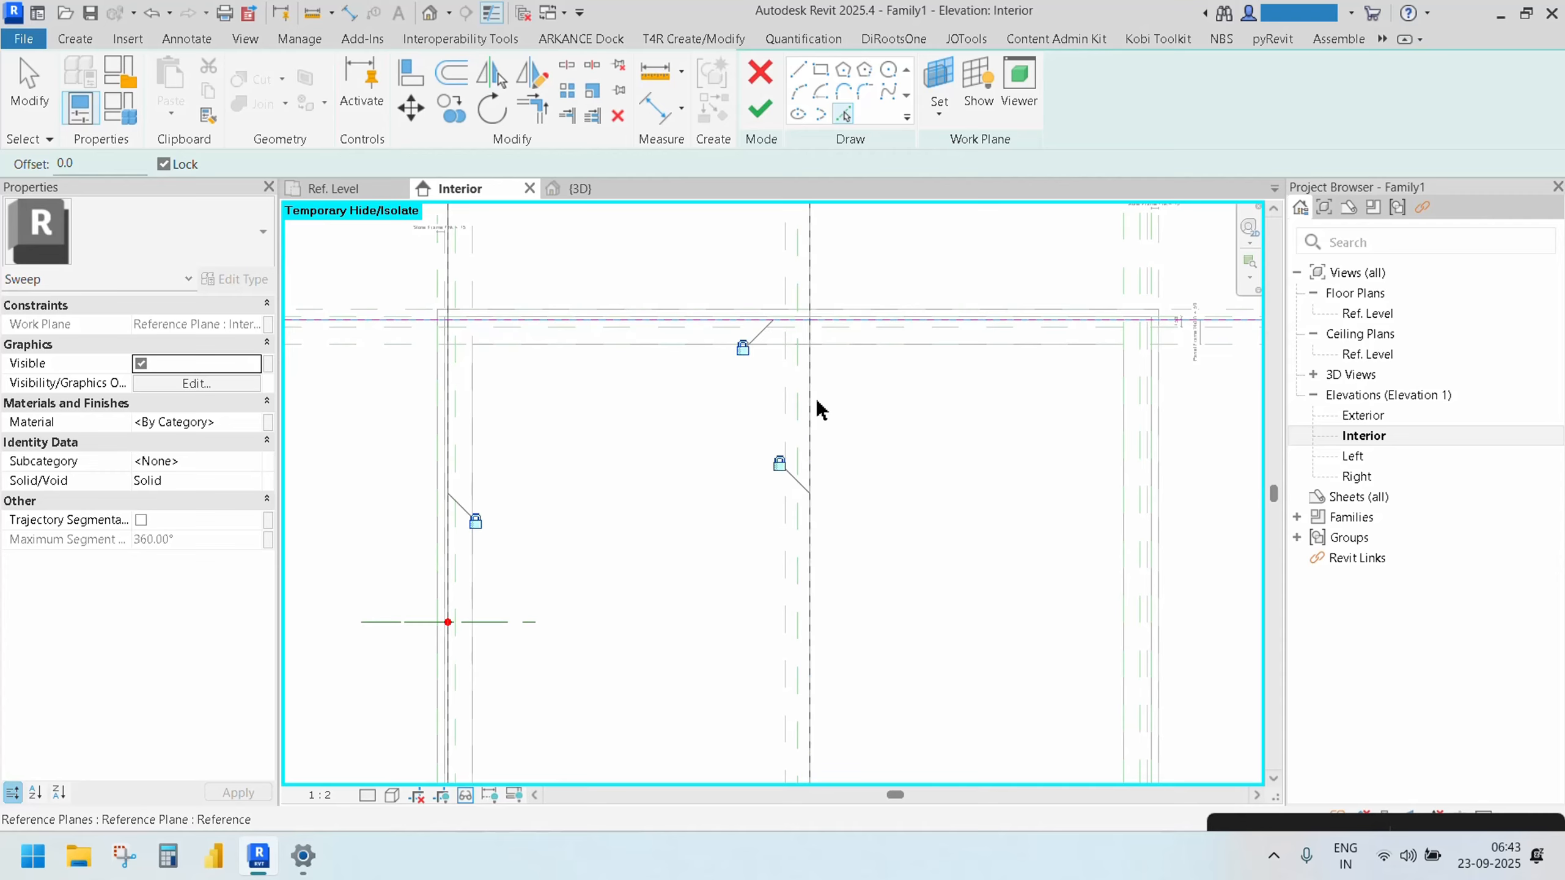
scroll(650, 597, "down", 3)
scroll(601, 563, "up", 5)
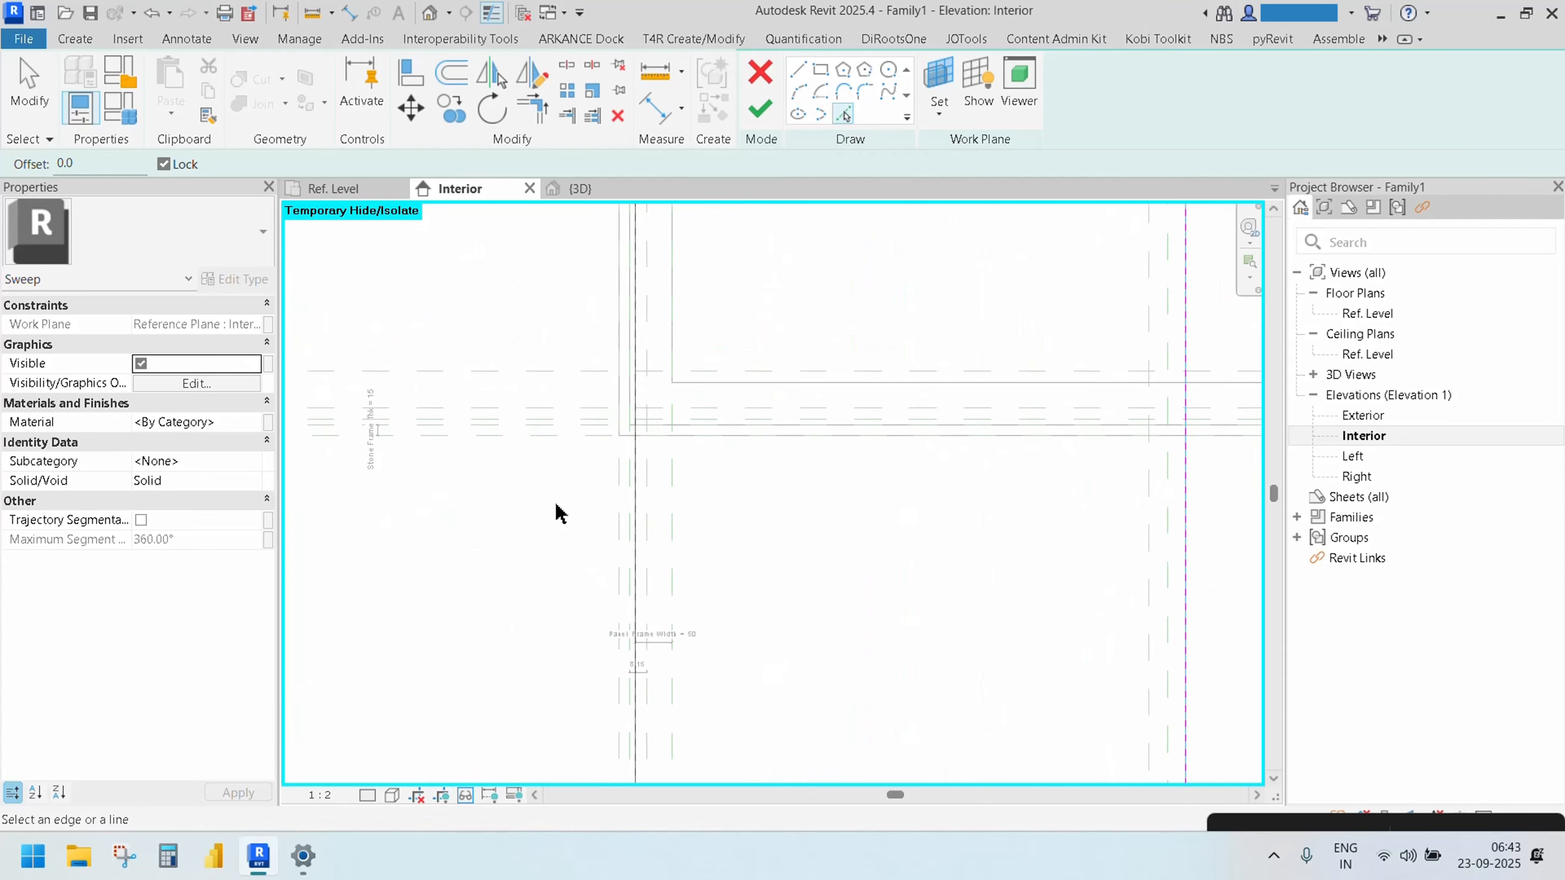
scroll(570, 438, "up", 3)
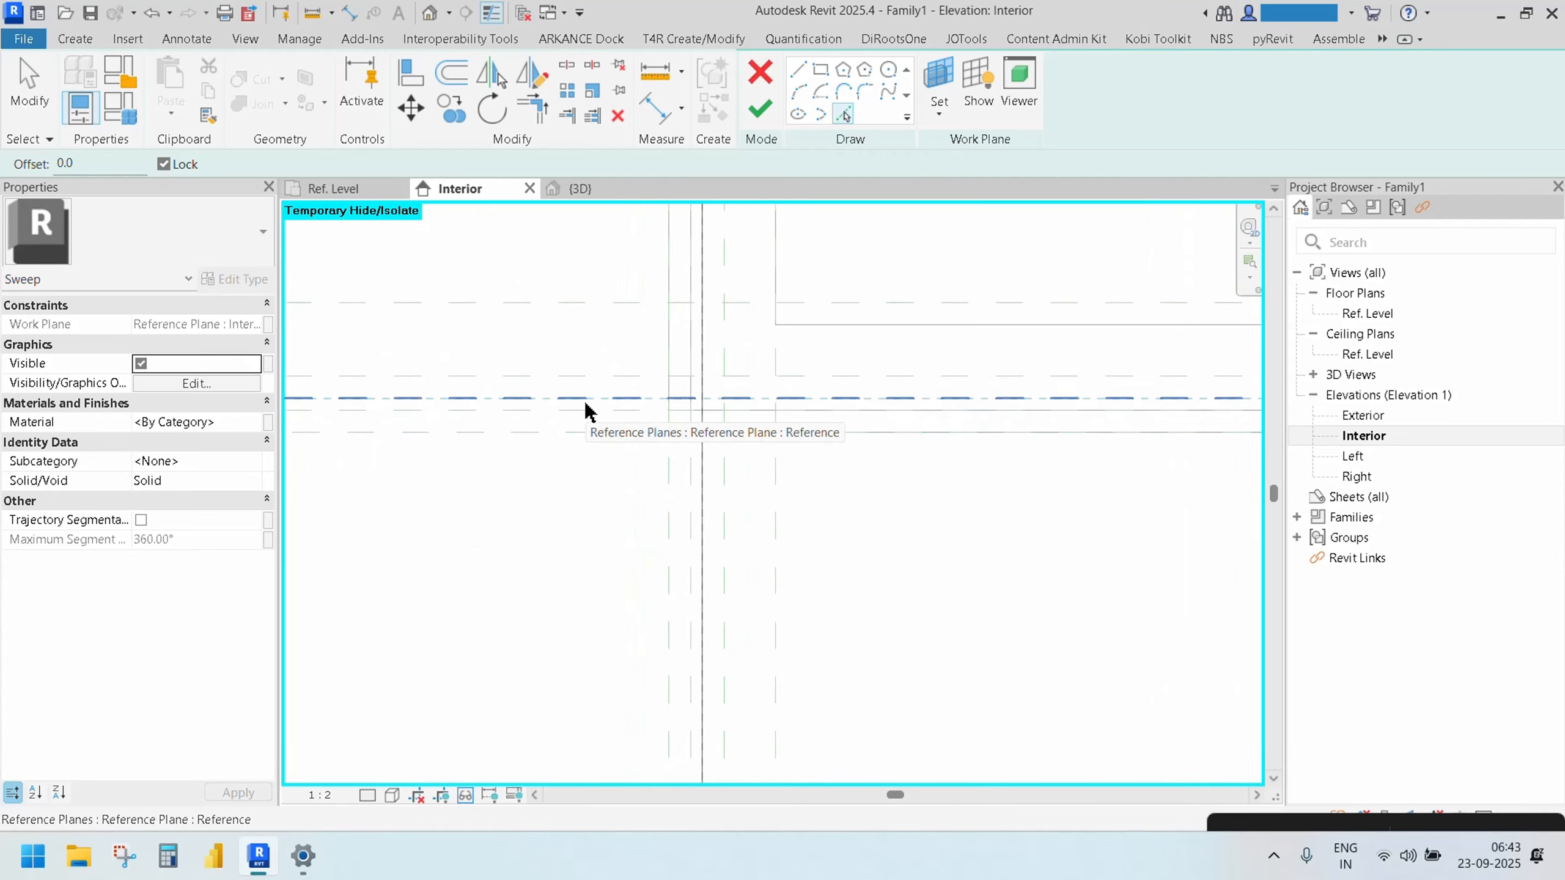
left_click(584, 401)
scroll(814, 554, "down", 4)
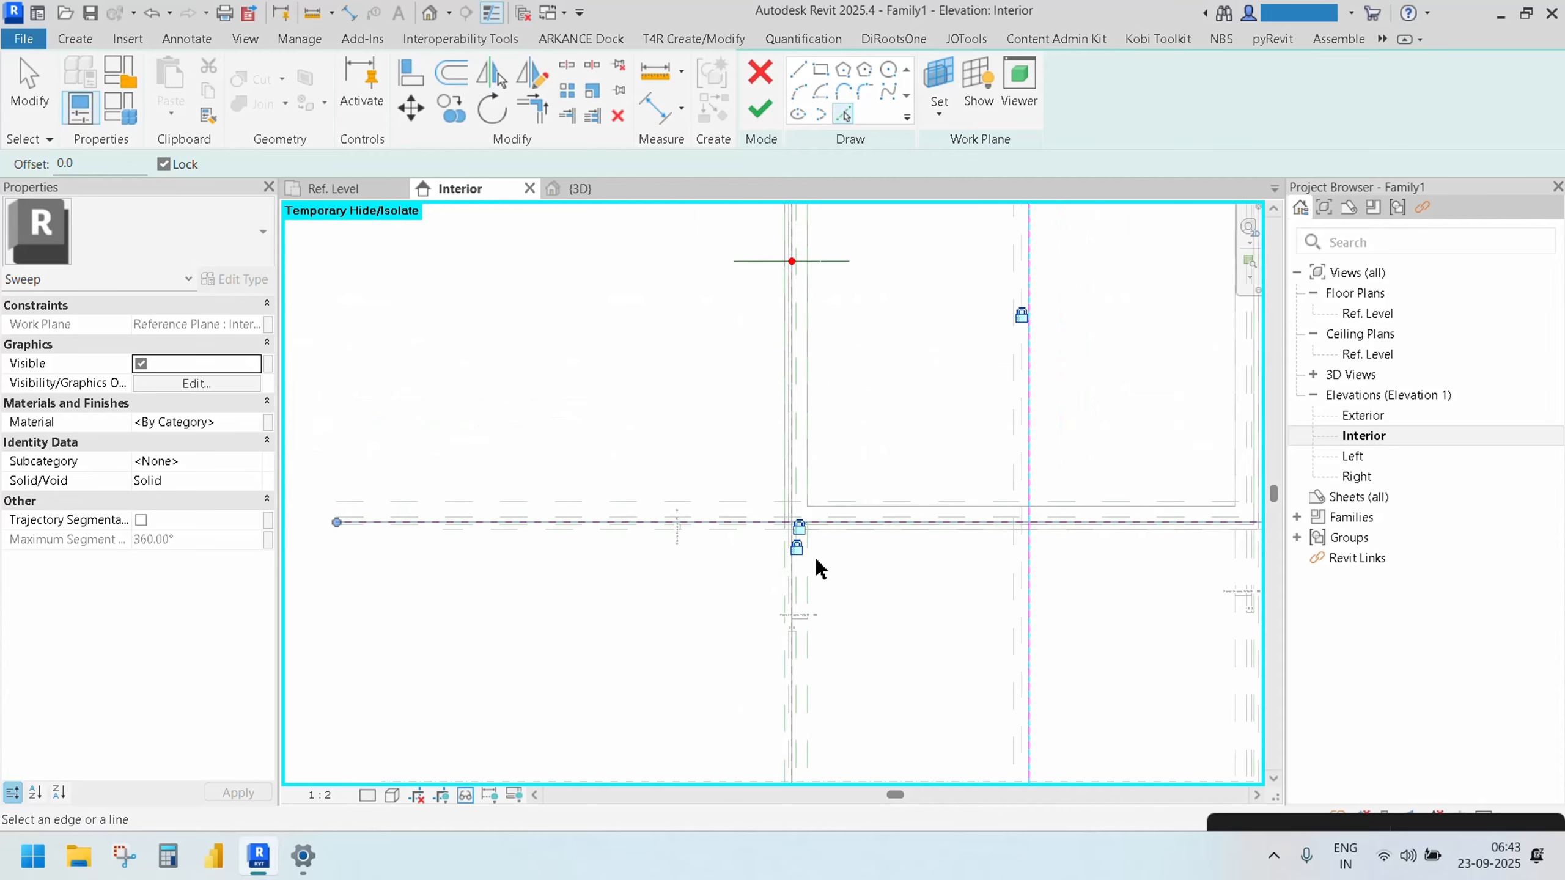
Trim the sweep path's head line to corners with the left jamb line and the line just right of centre
middle_click_drag(815, 558, 711, 712)
middle_click_drag(794, 434, 758, 533)
key("t")
key("r")
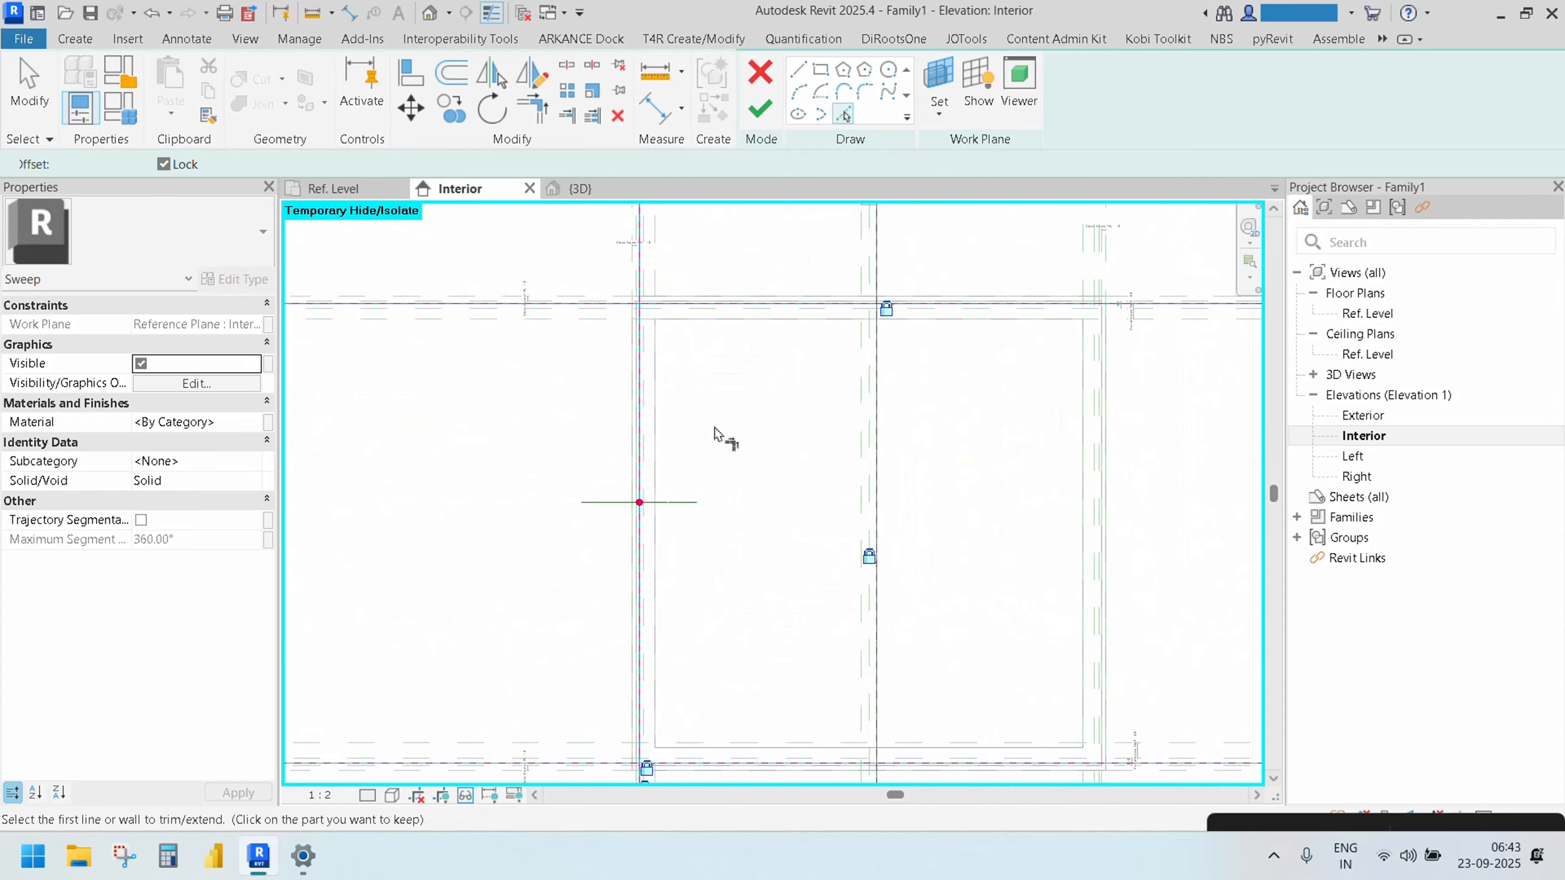
left_click(642, 351)
left_click(660, 316)
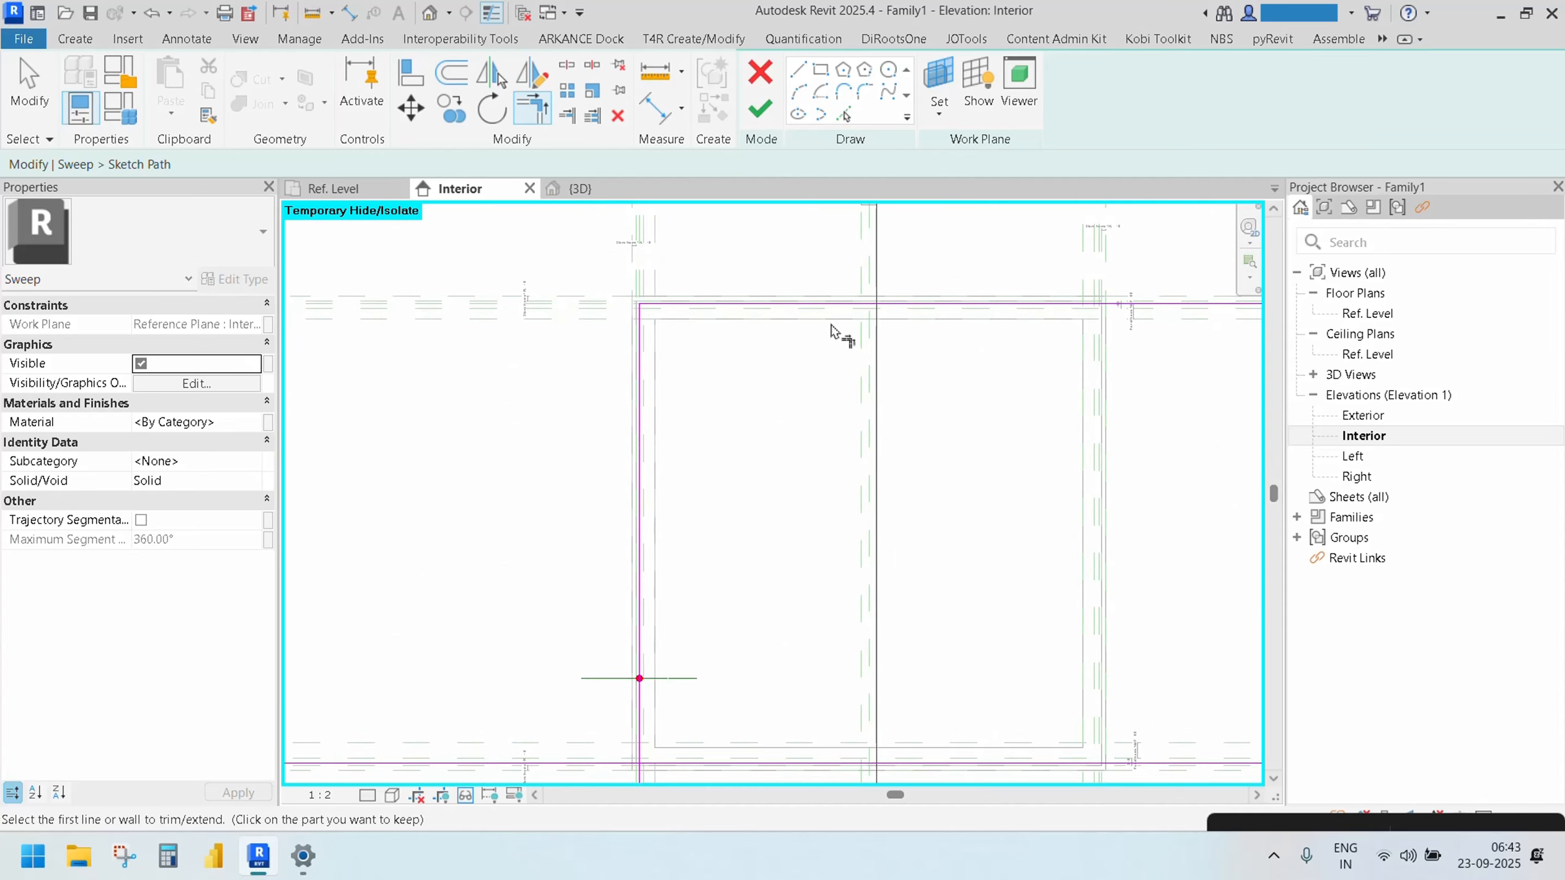
left_click(836, 314)
left_click(877, 367)
Trim the sill line to both vertical path lines, closing a rectangle around the left panel, and finish the path sketch
middle_click_drag(866, 570, 828, 468)
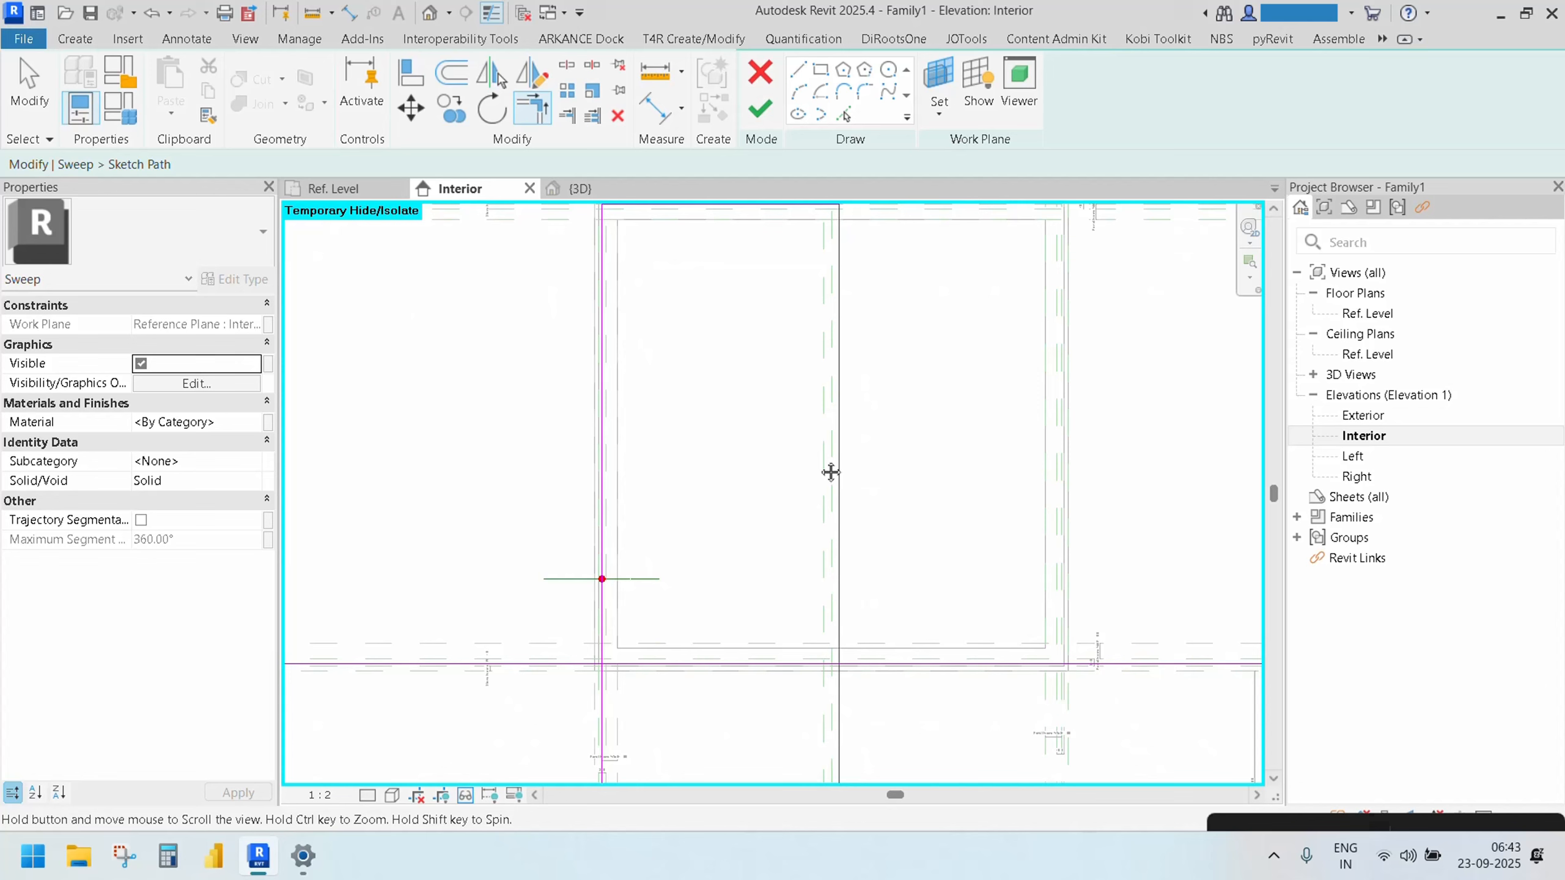
left_click(809, 664)
left_click(646, 663)
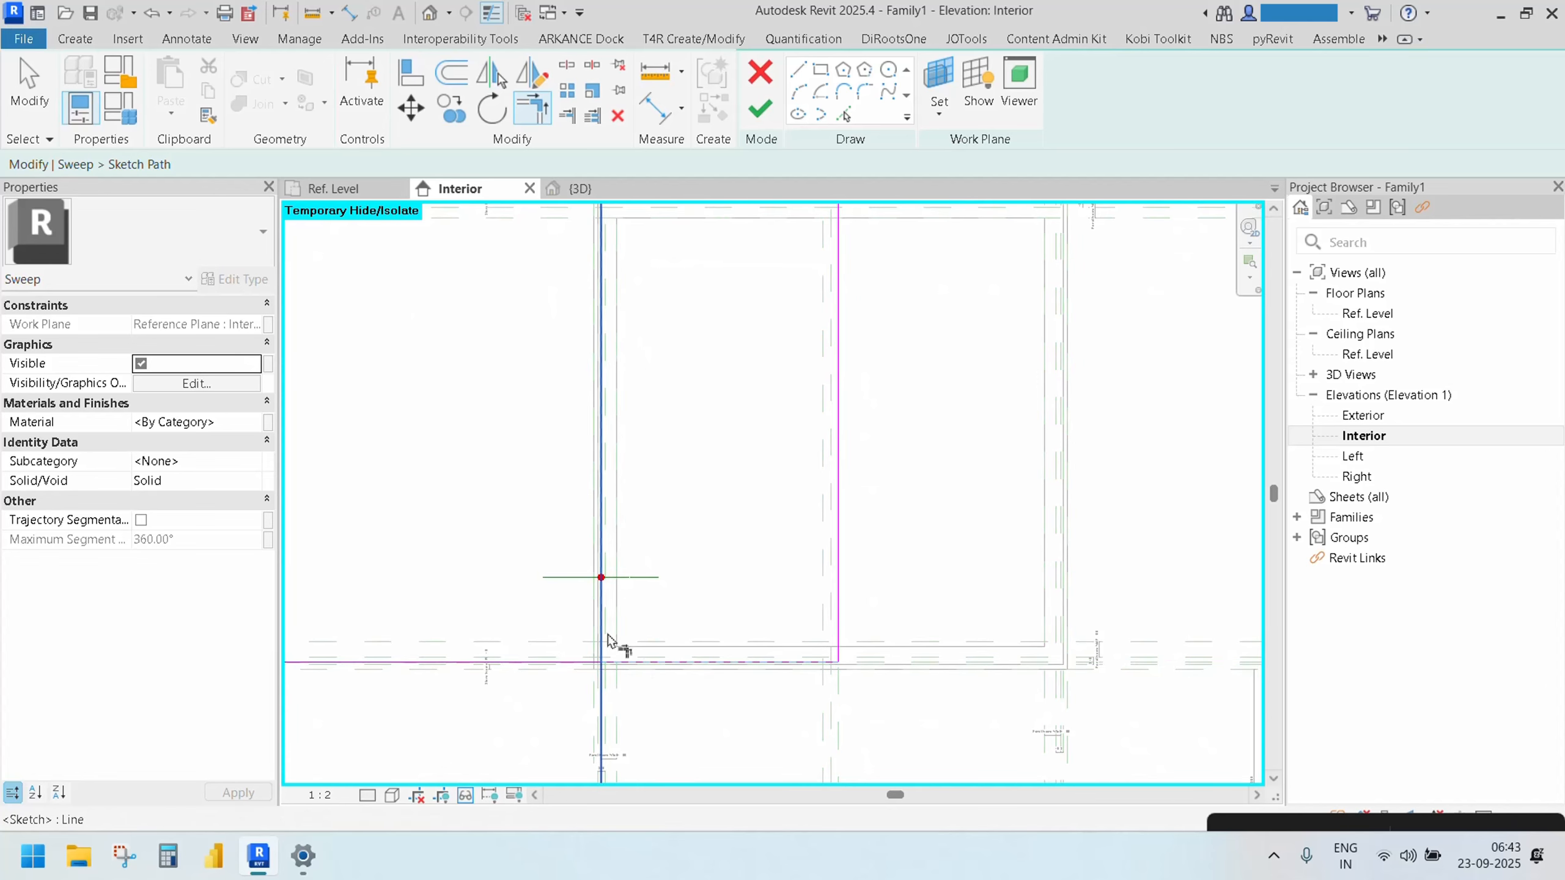
left_click(604, 644)
scroll(722, 470, "down", 3)
scroll(718, 442, "up", 2)
middle_click_drag(718, 441, 681, 485)
key("Escape")
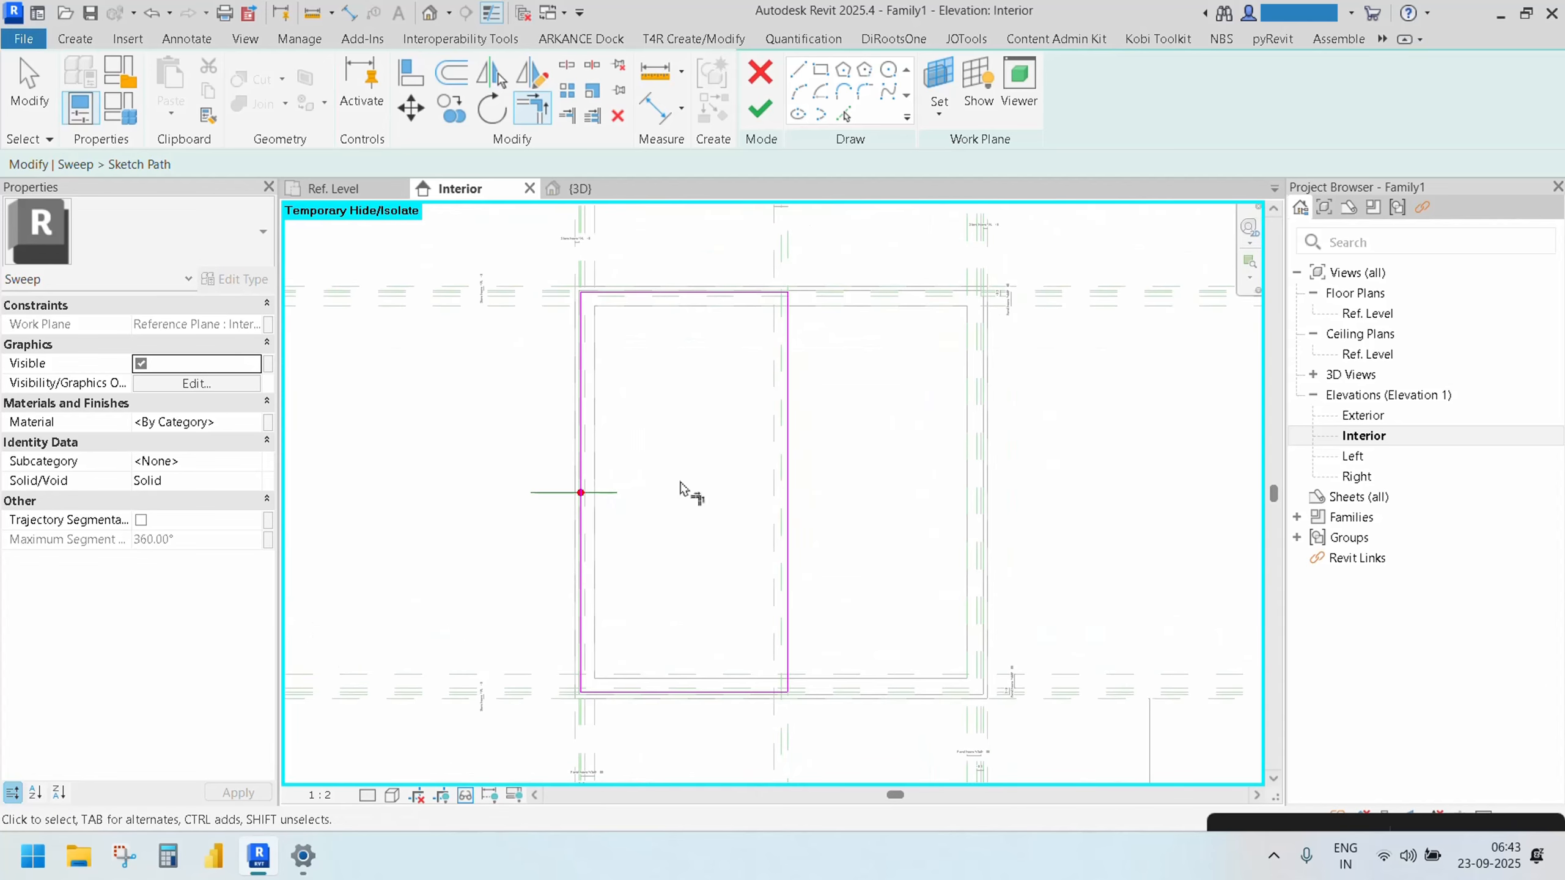
left_click(760, 109)
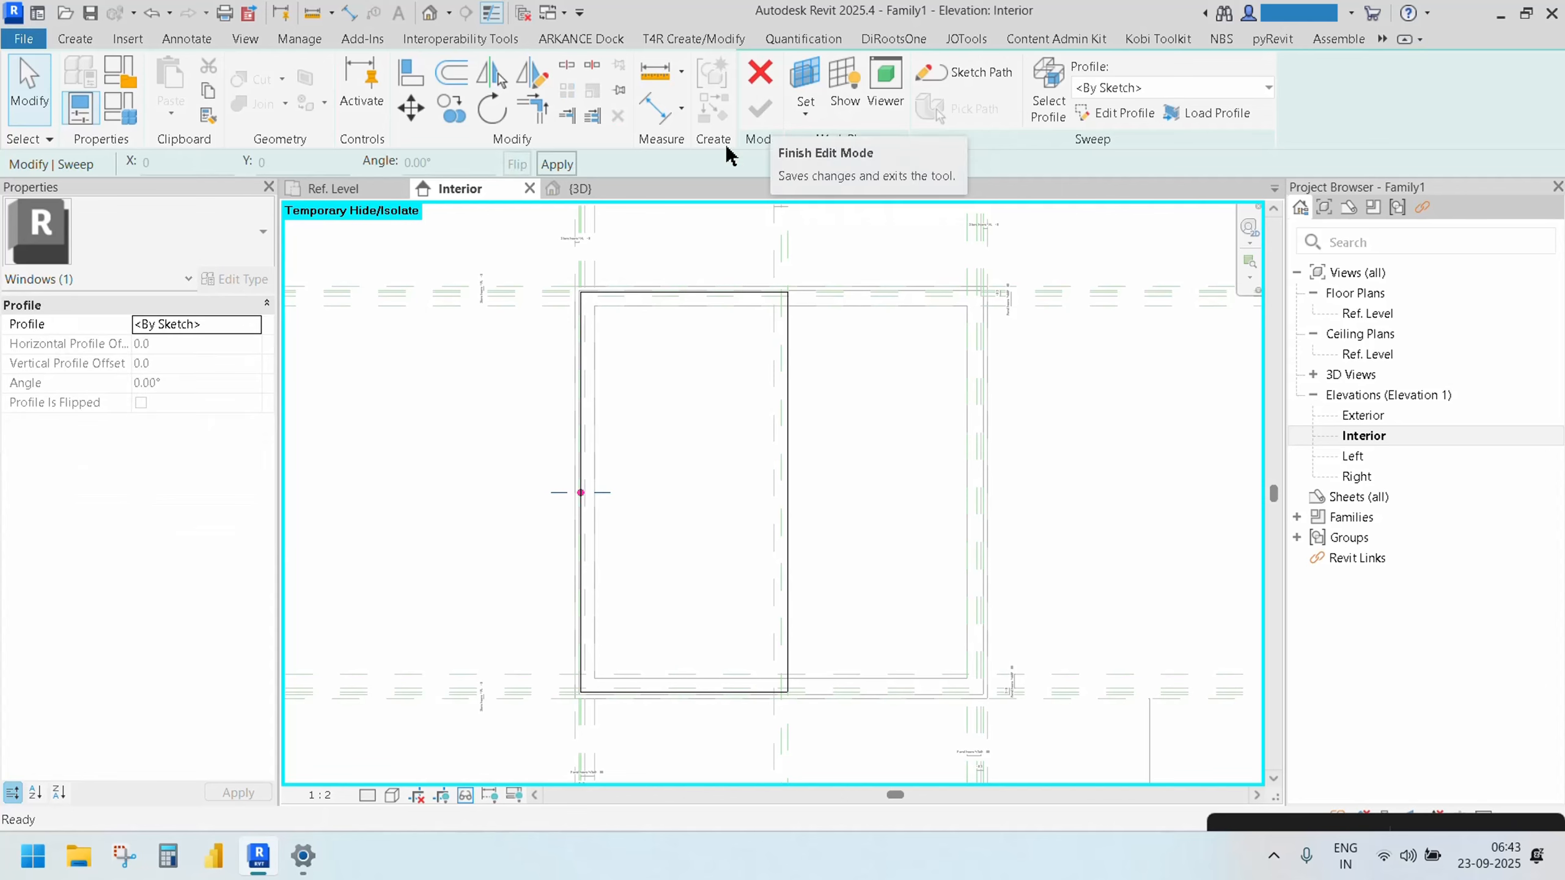
Edit the sweep profile in the Ref. Level plan, adding locked lines on the left Panel Frame Width planes and both edges of the upper frame track
left_click(326, 189)
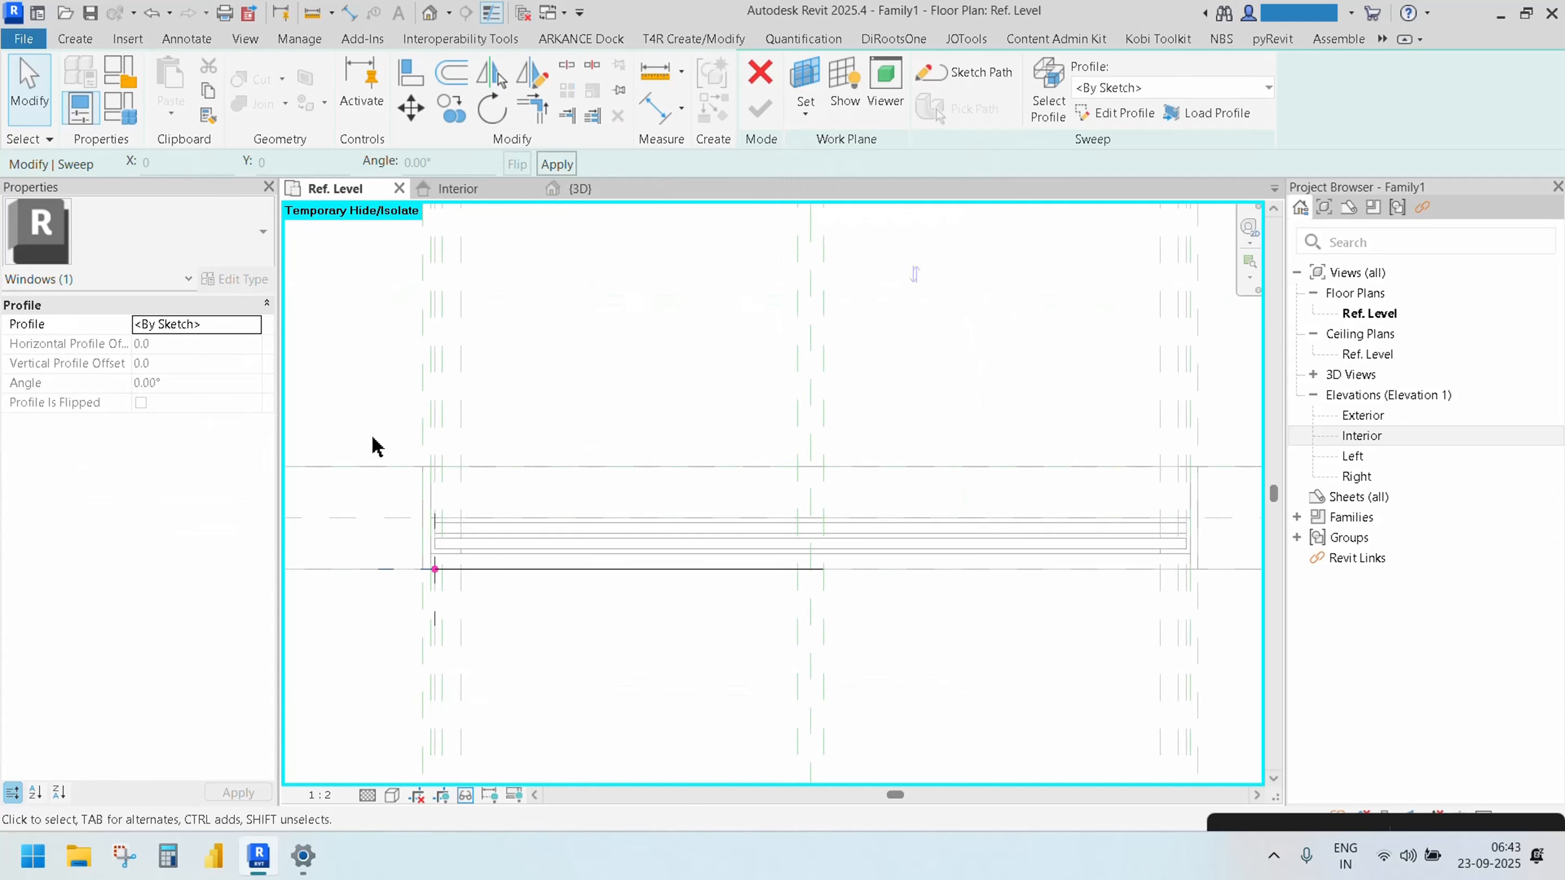
scroll(434, 584, "up", 2)
middle_click_drag(619, 628, 671, 650)
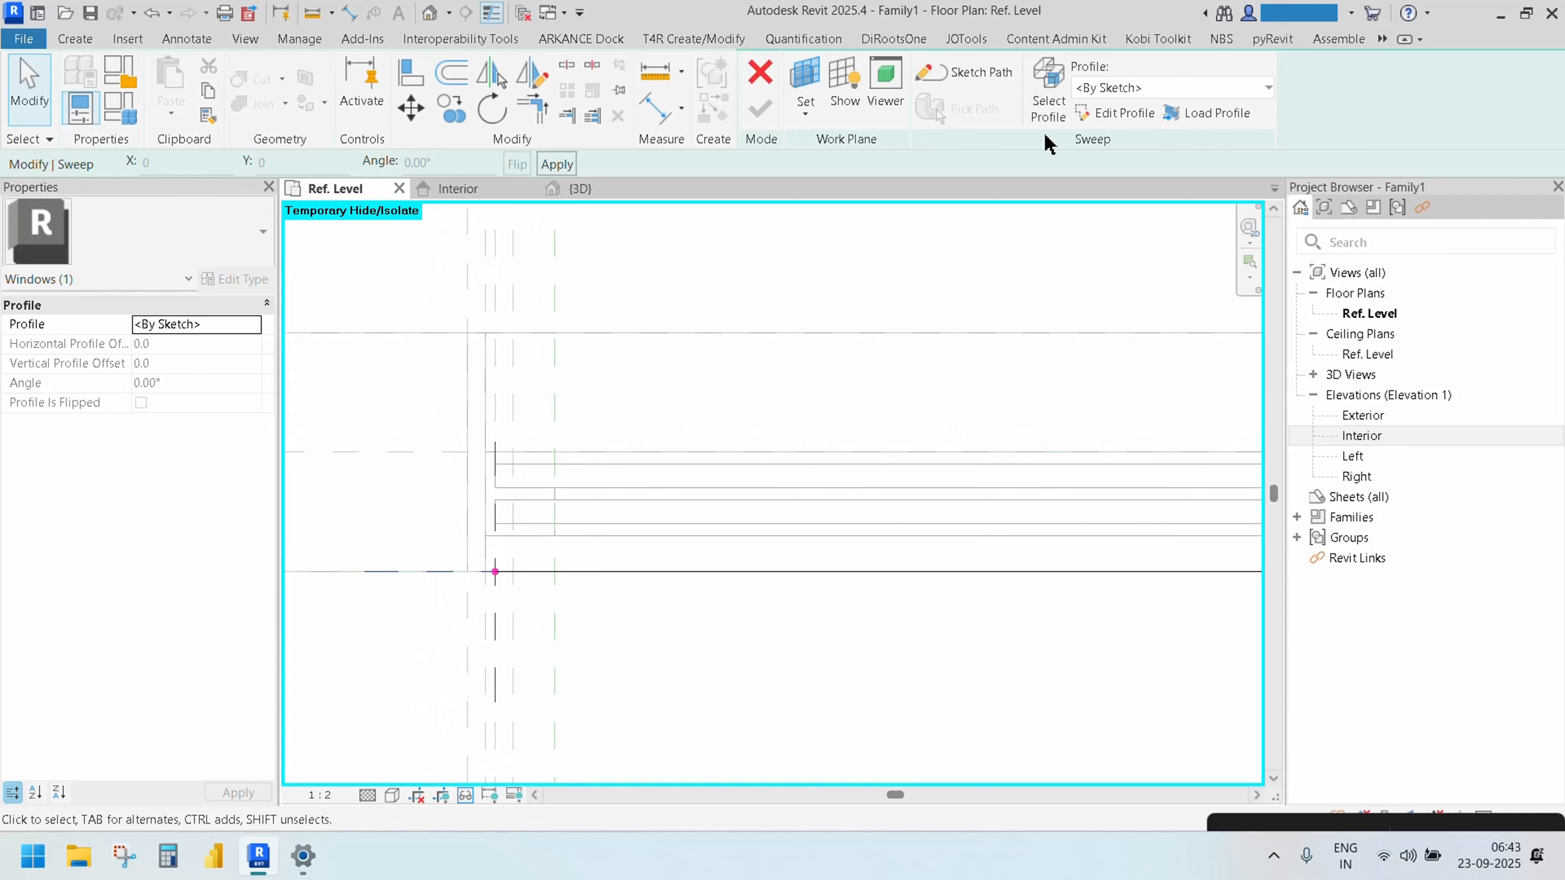
left_click(1107, 116)
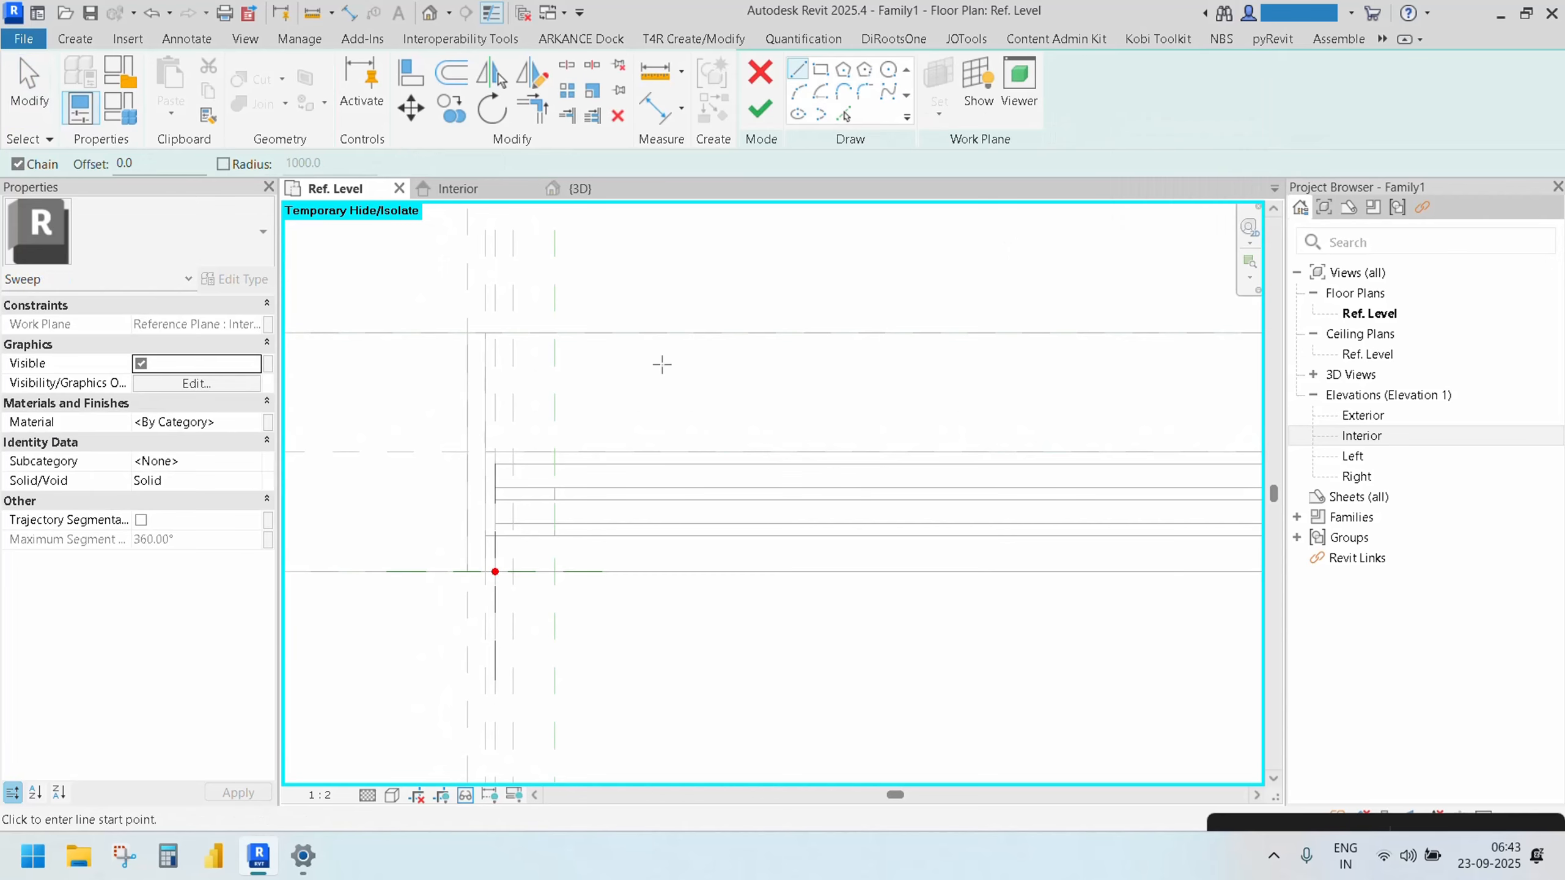
scroll(613, 423, "up", 1)
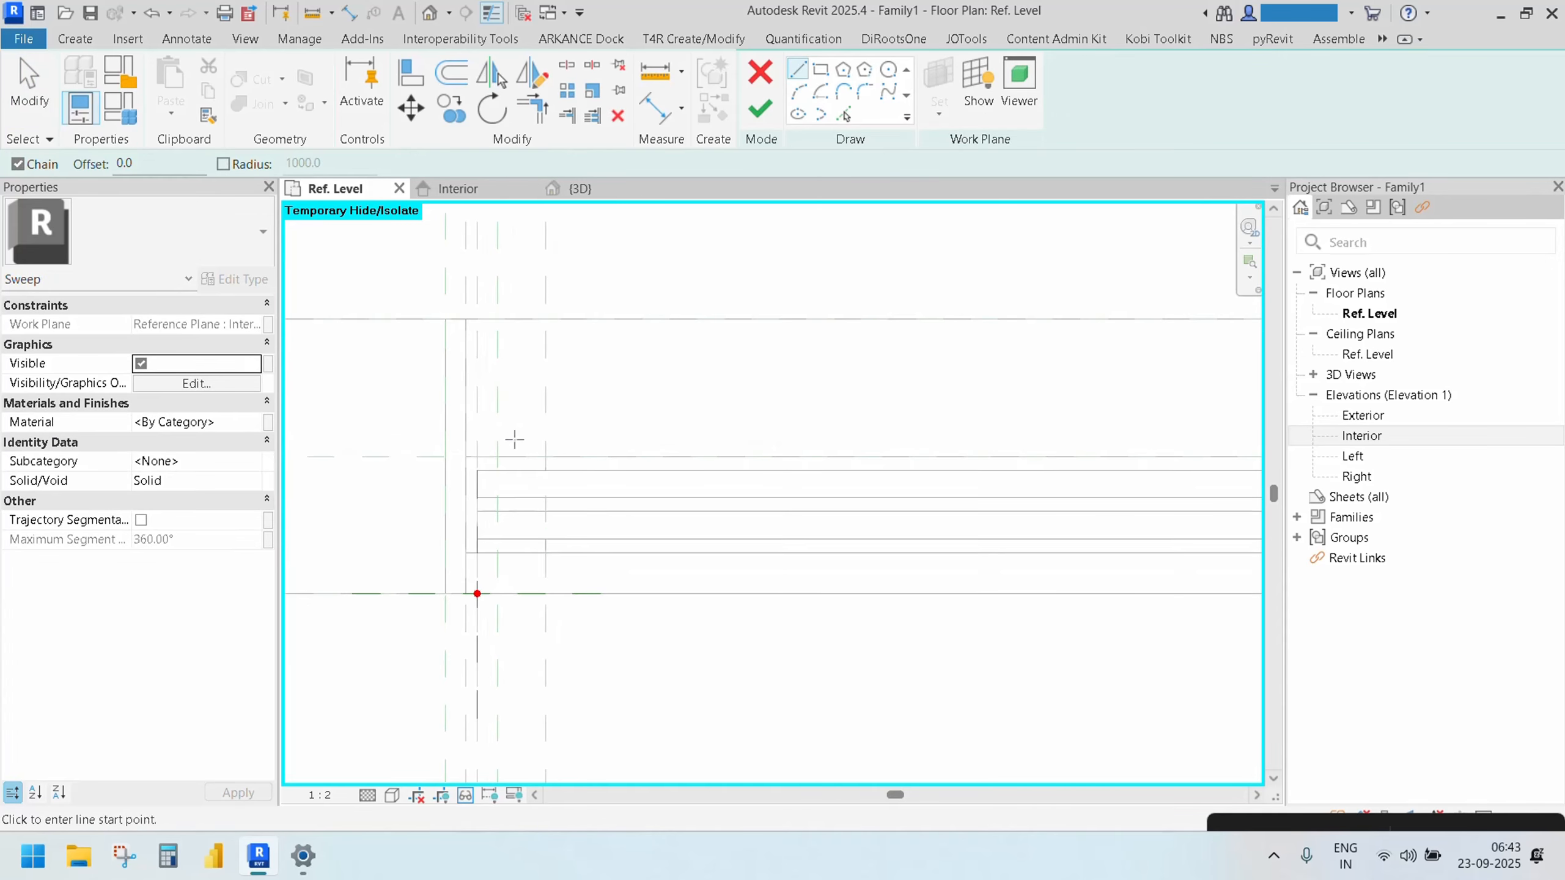
left_click(843, 116)
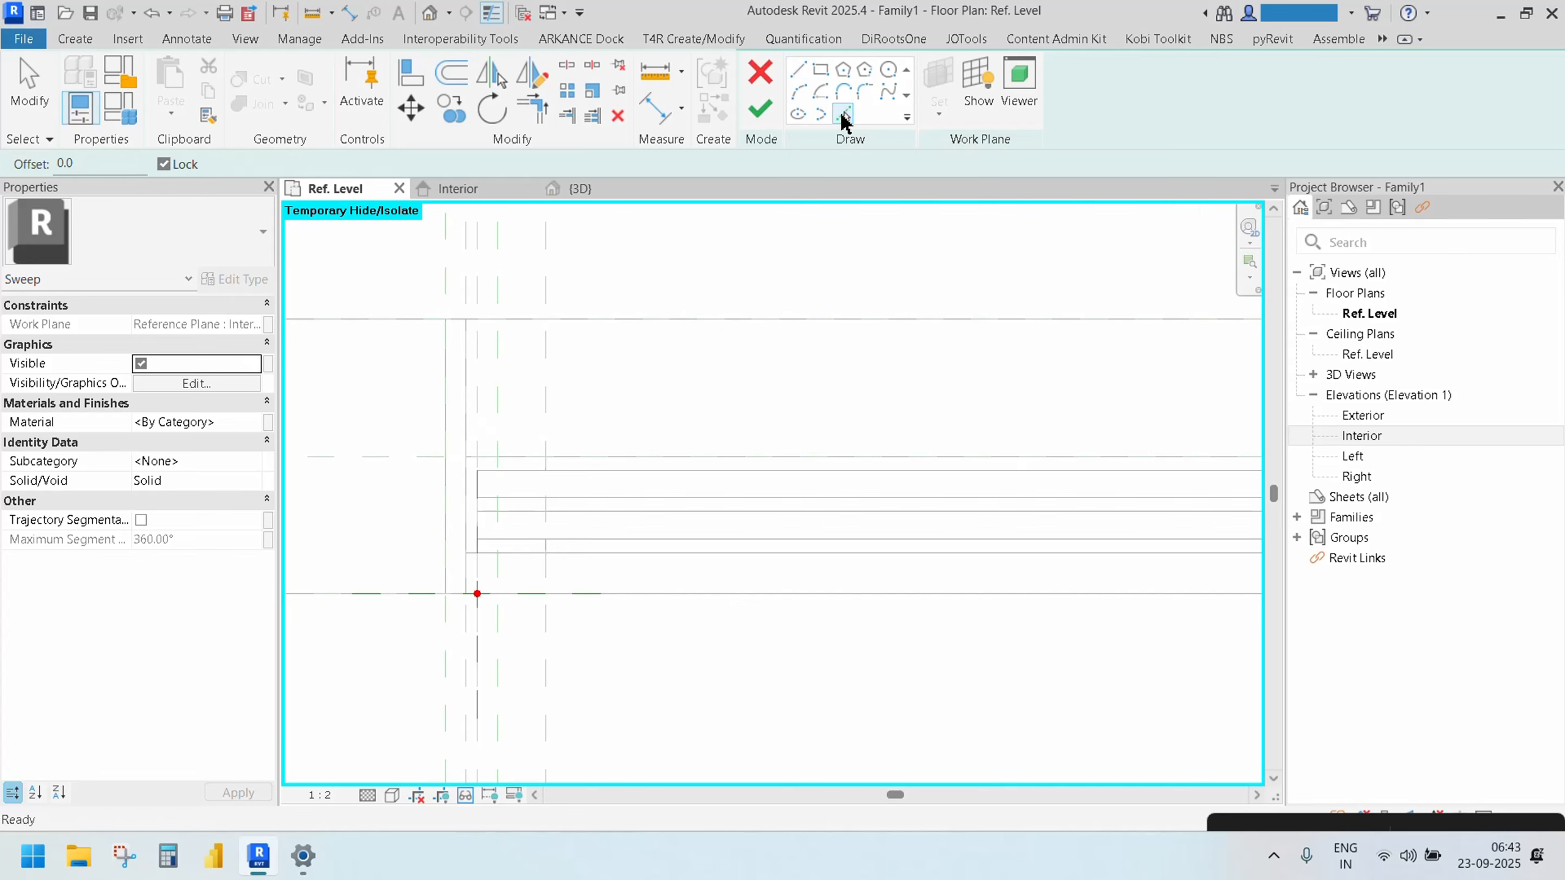
left_click(478, 295)
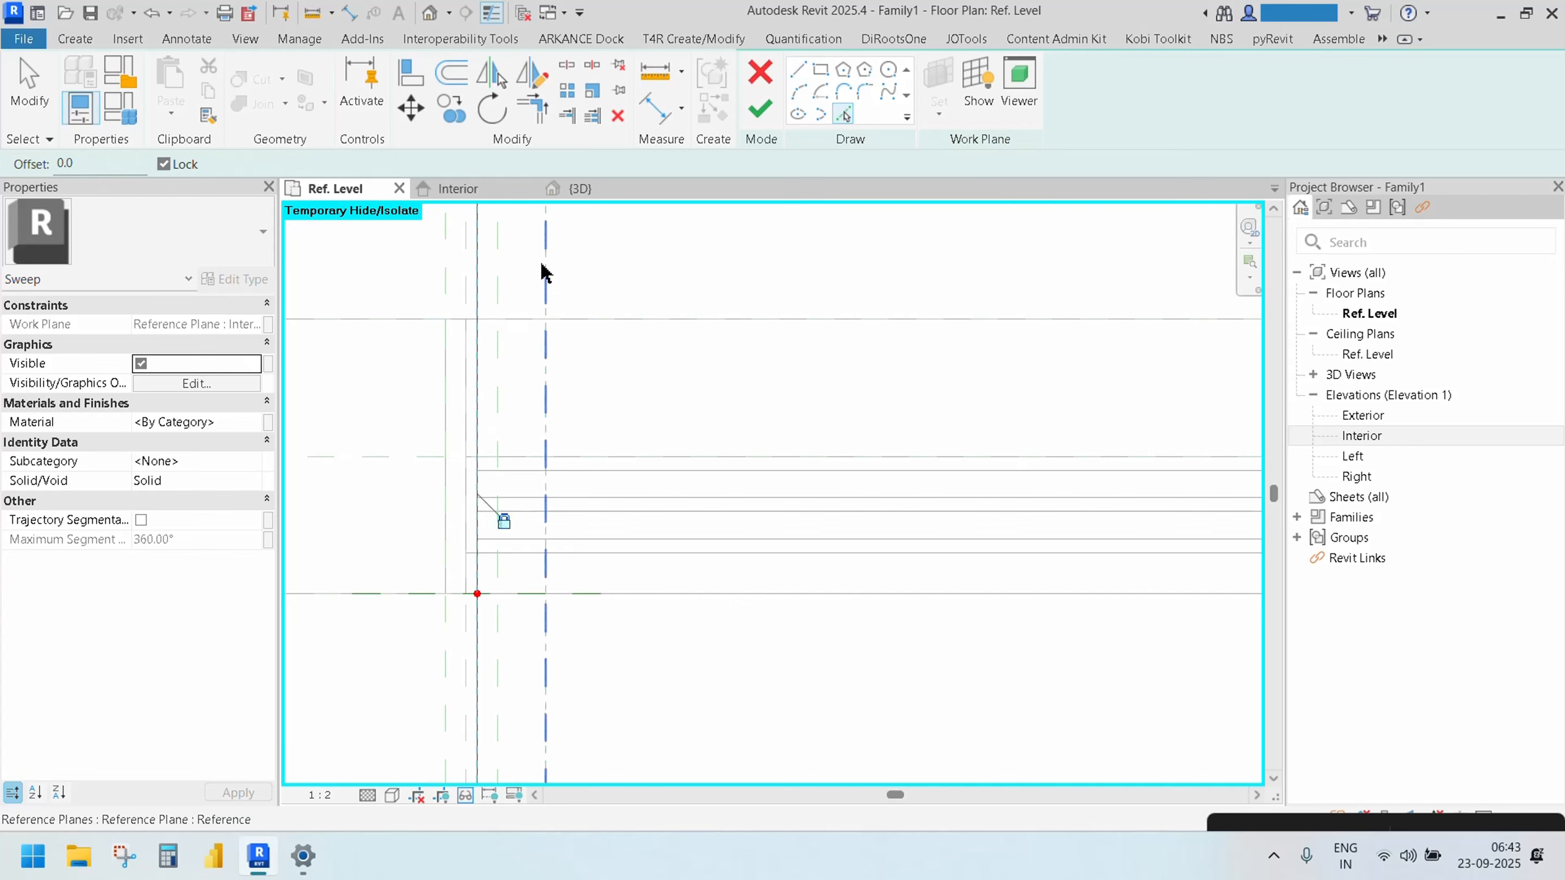
left_click(545, 274)
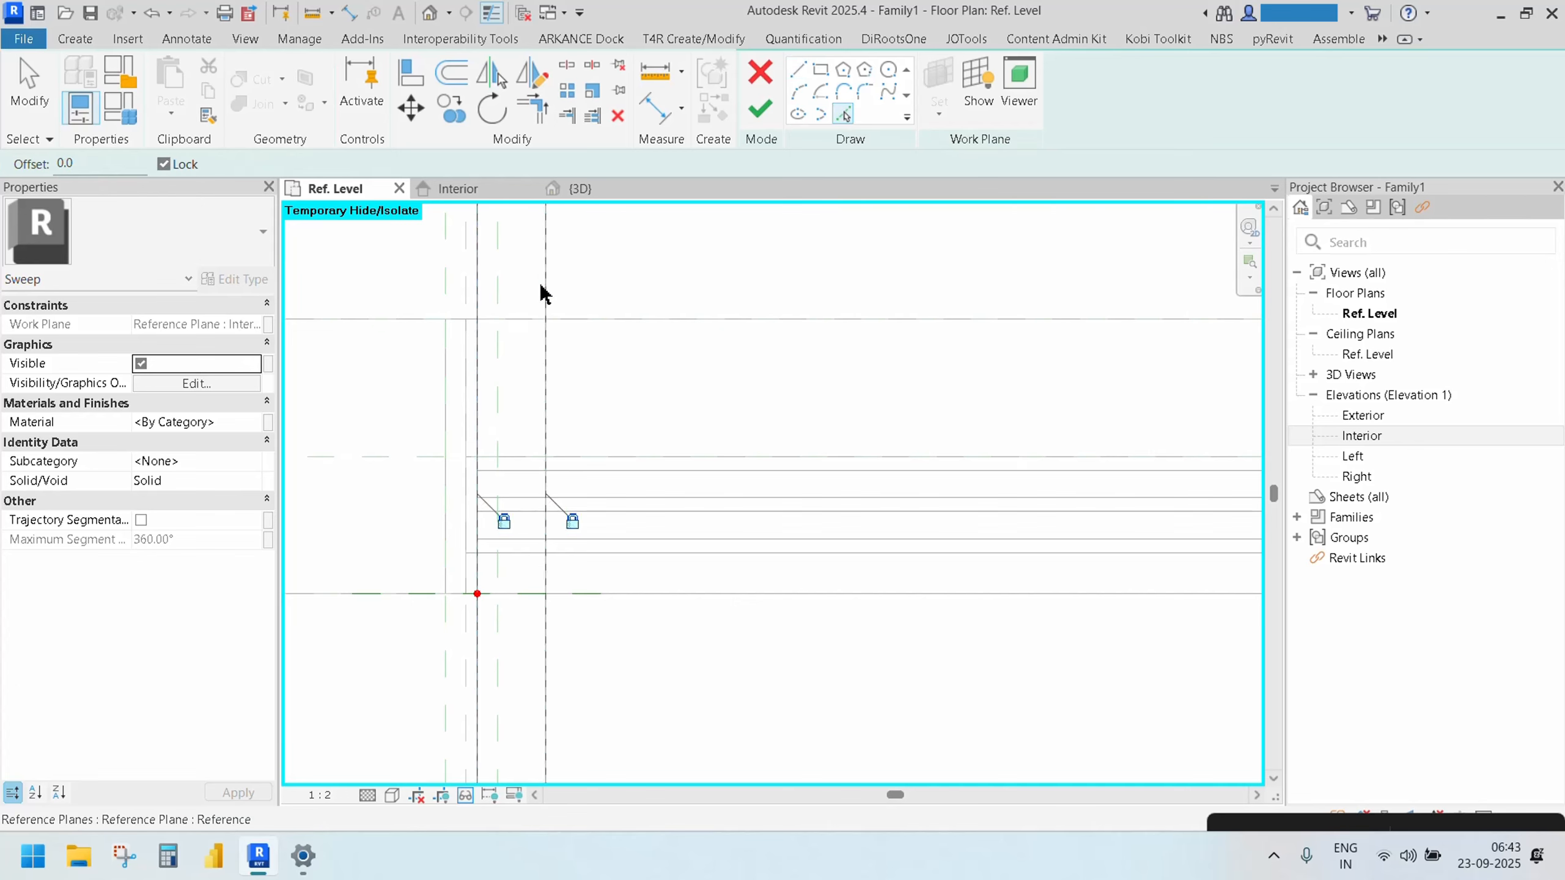
scroll(611, 475, "up", 2)
left_click(604, 472)
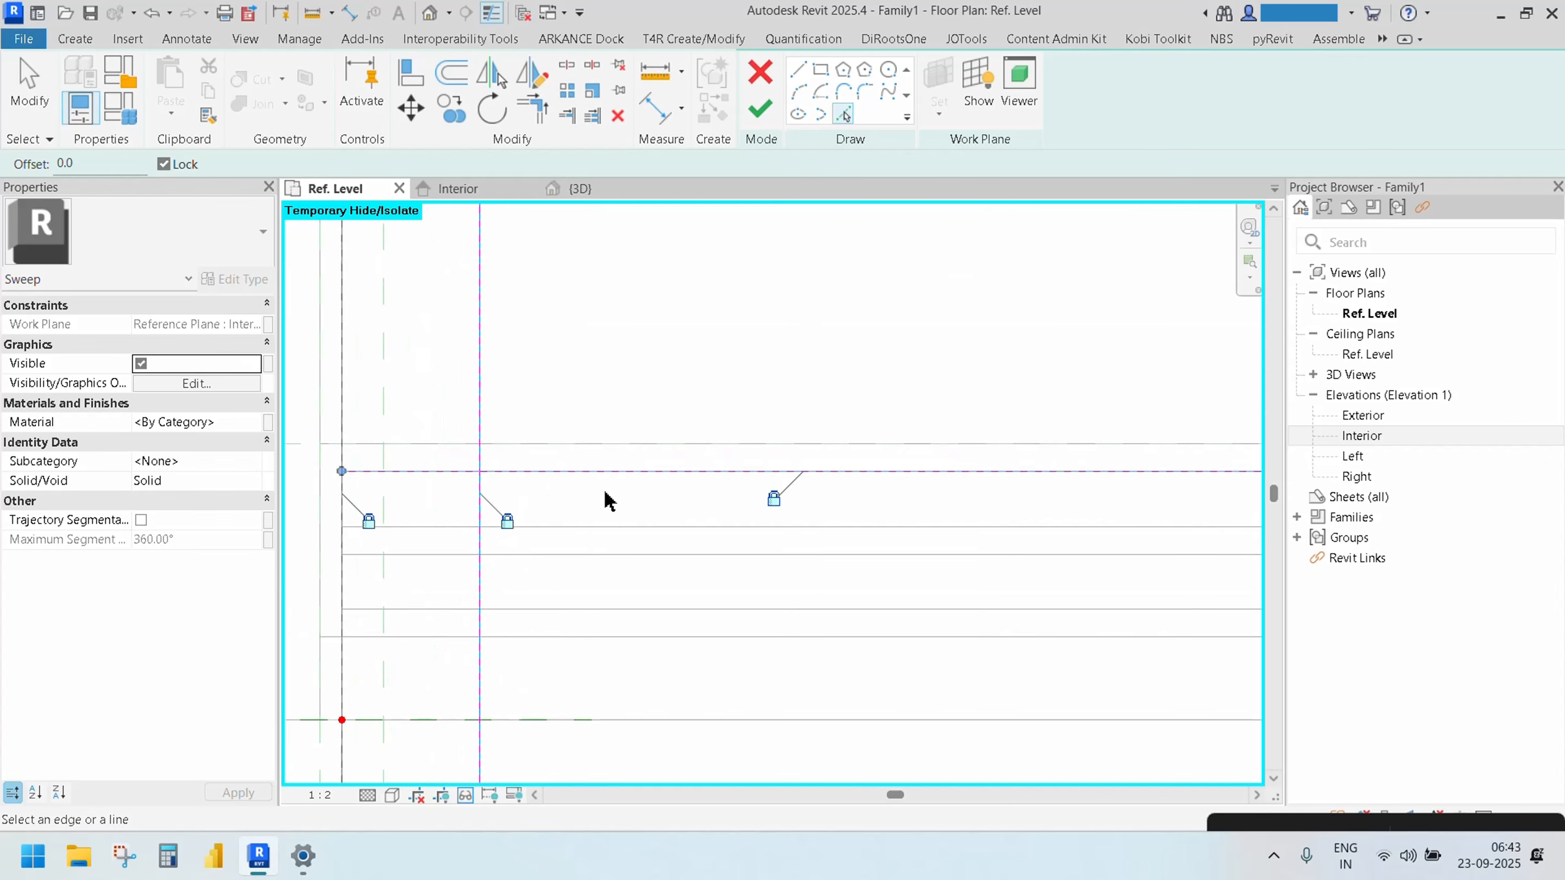
left_click(605, 527)
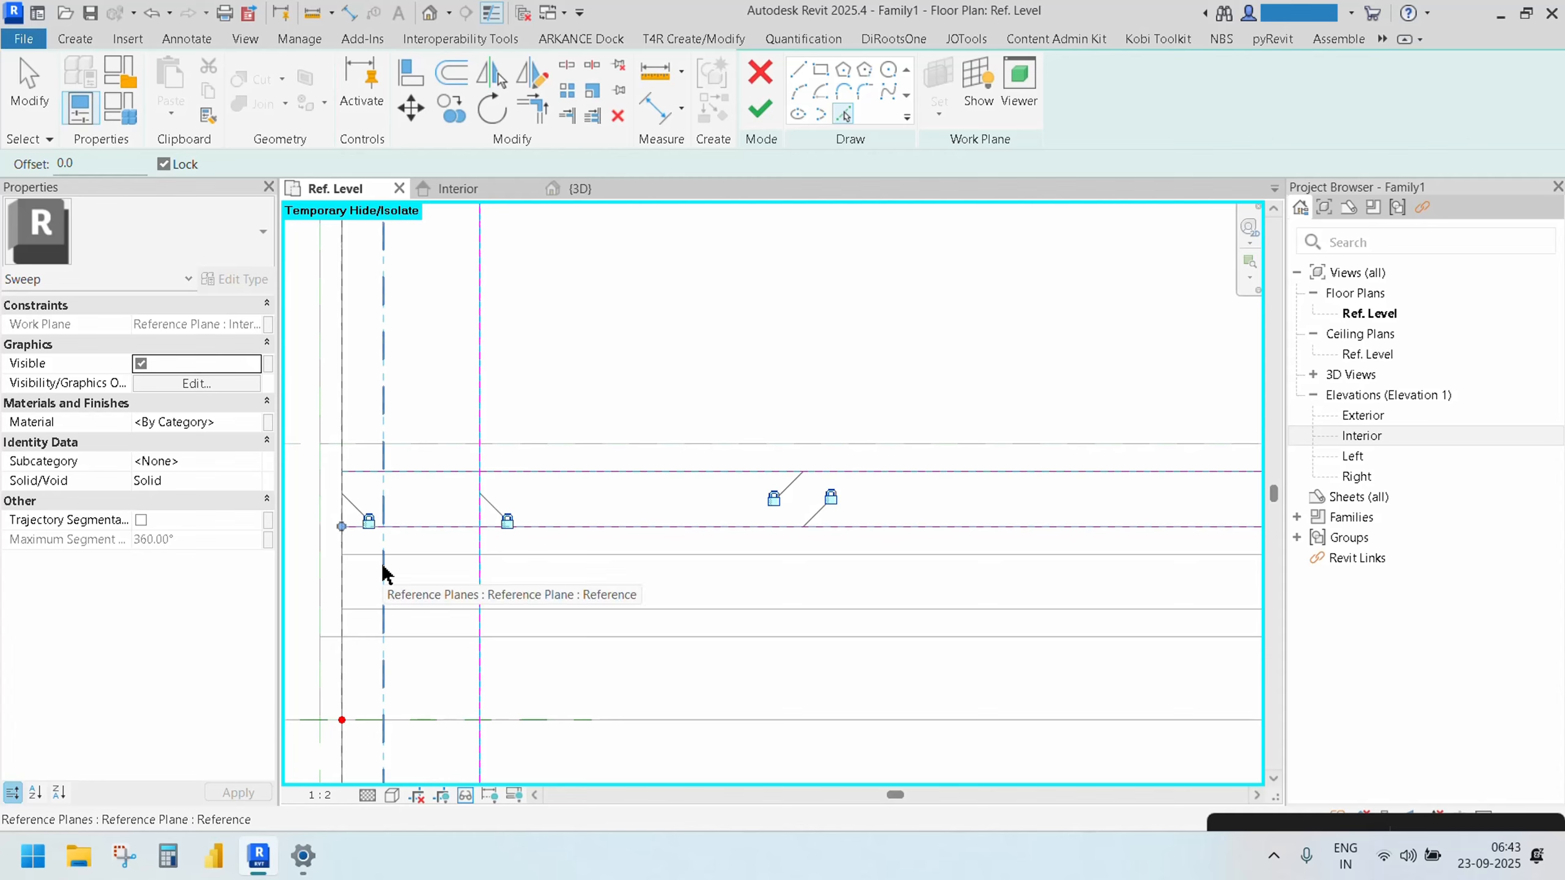
Trim the four profile lines into a closed rectangle within the upper frame track and finish the profile sketch
key("t")
key("r")
left_click(431, 473)
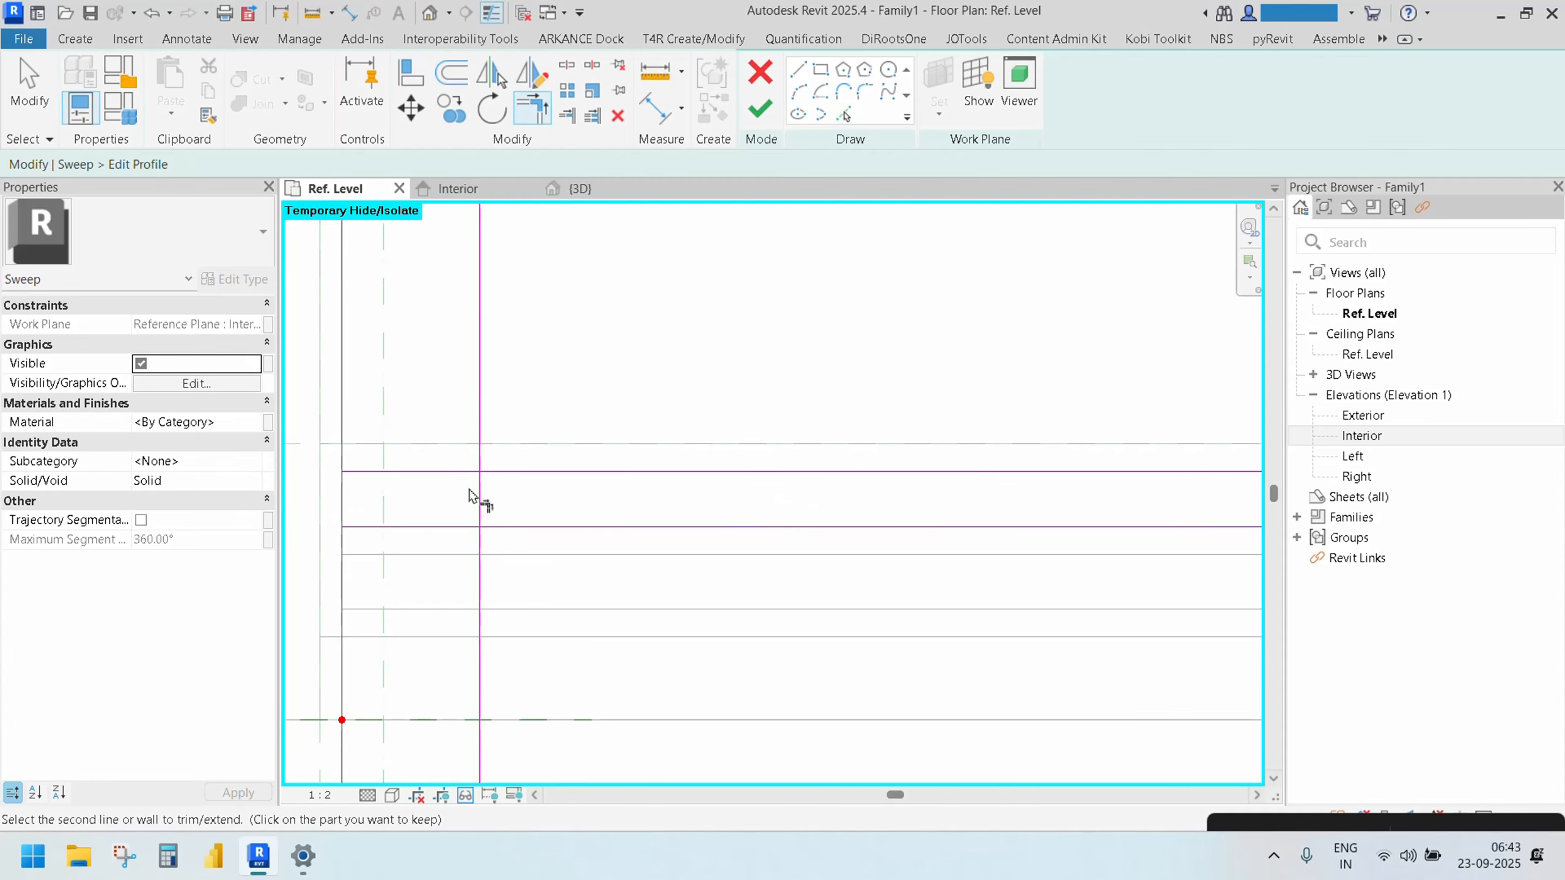
left_click(481, 500)
left_click(479, 505)
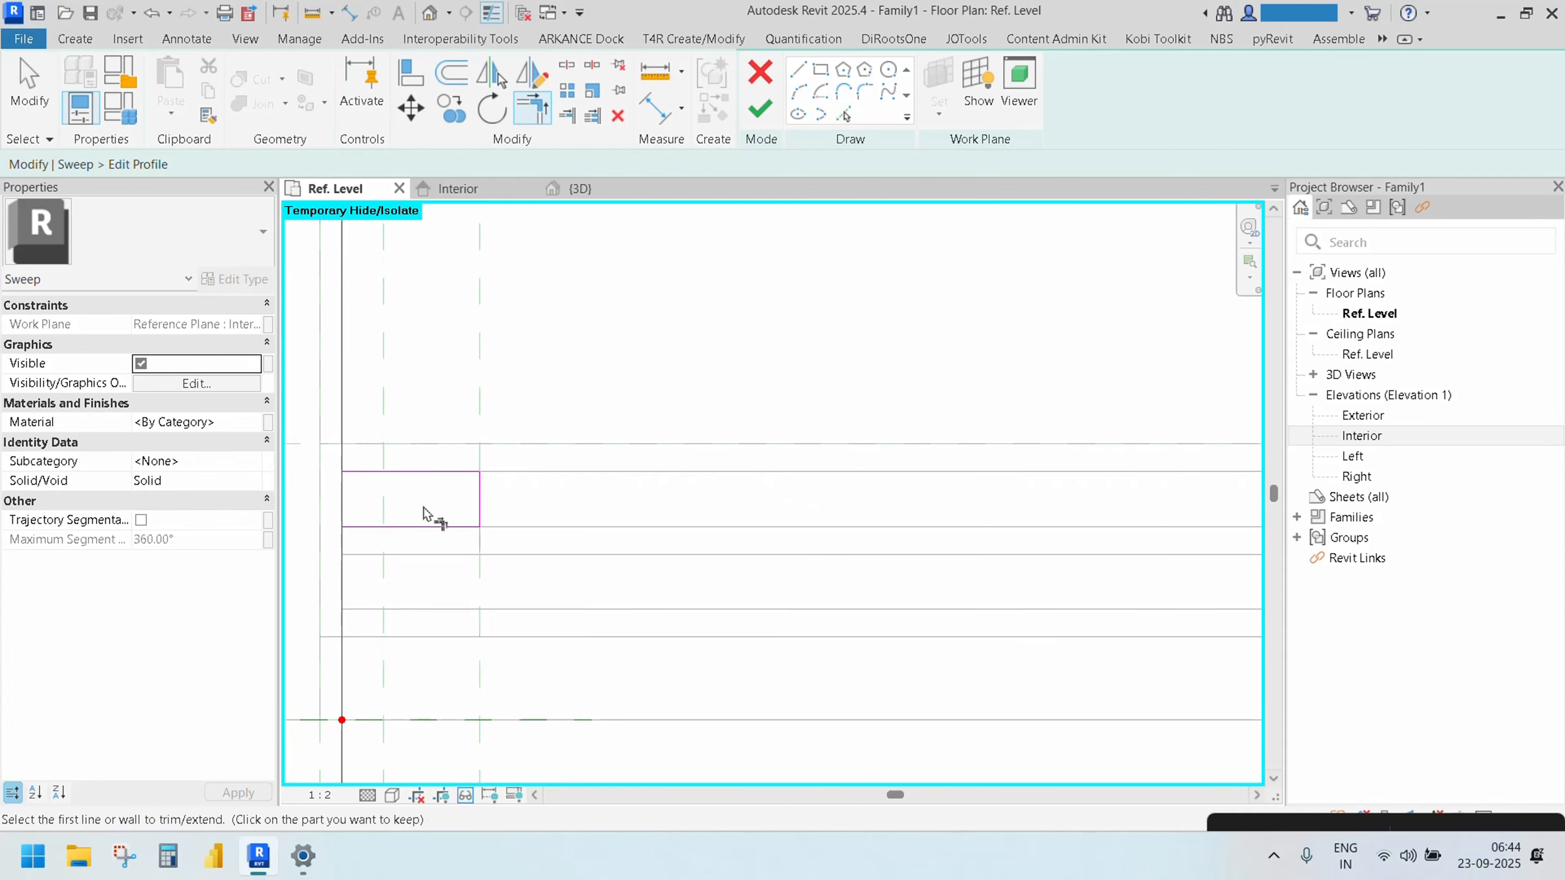
left_click(373, 528)
left_click(345, 515)
left_click(368, 474)
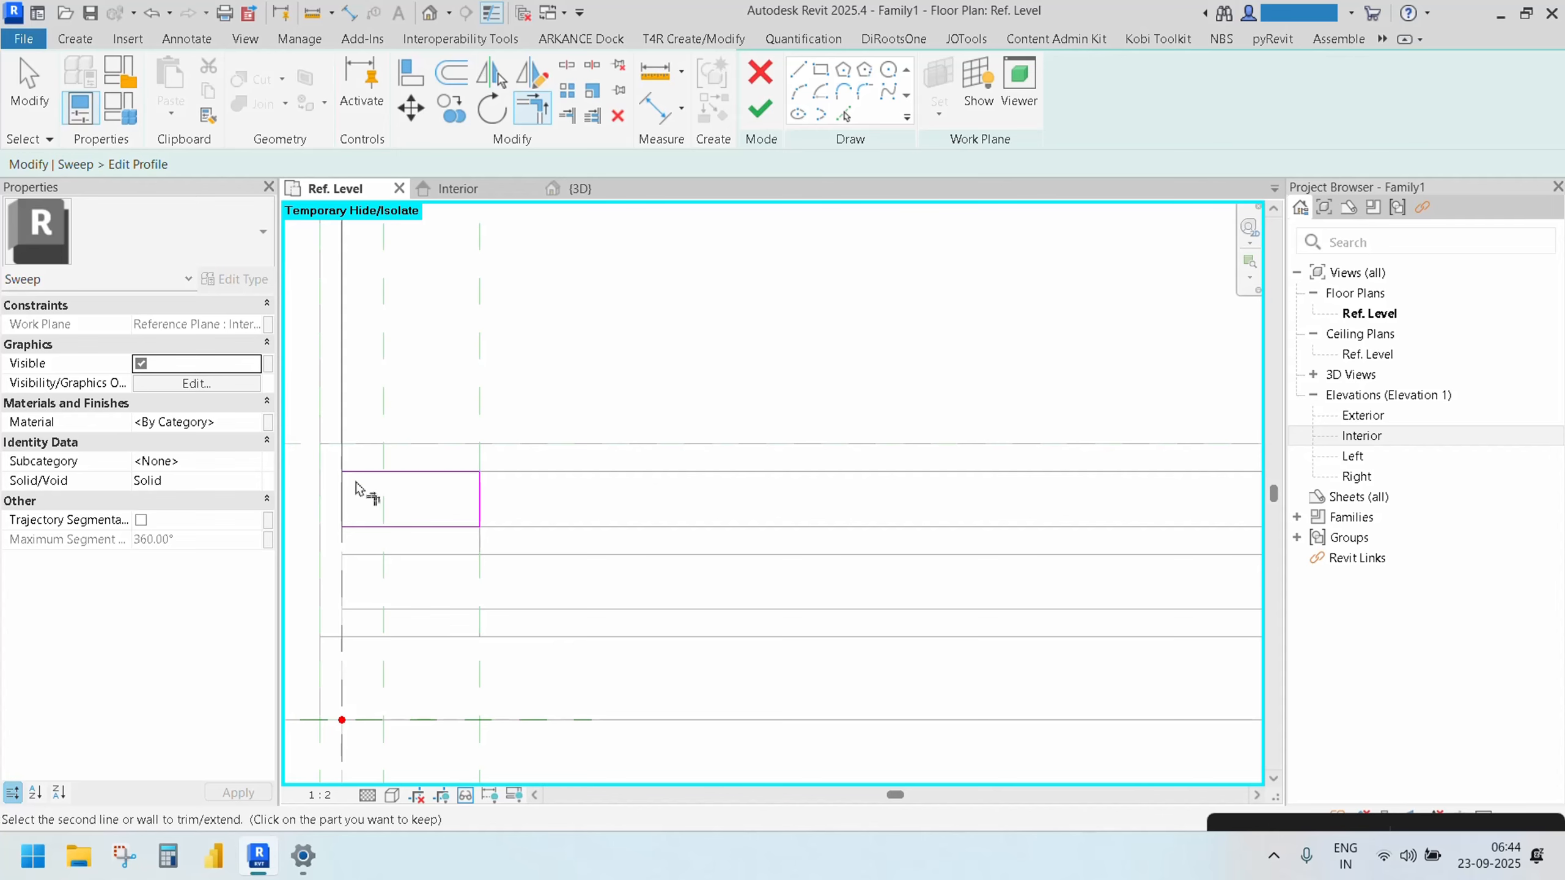
left_click(342, 500)
scroll(357, 494, "down", 3)
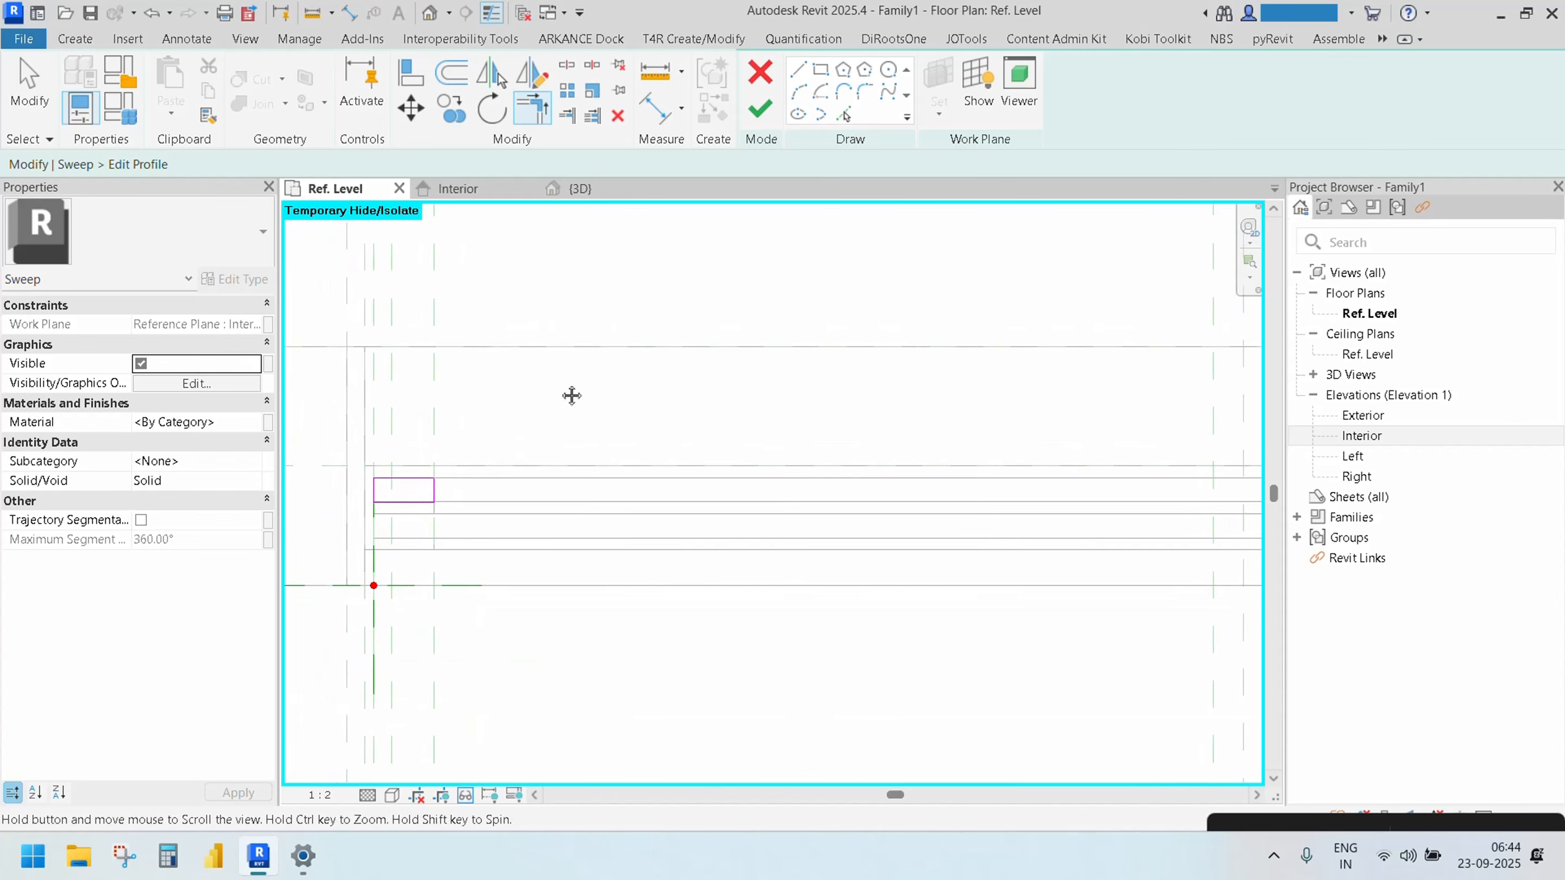
left_click(760, 109)
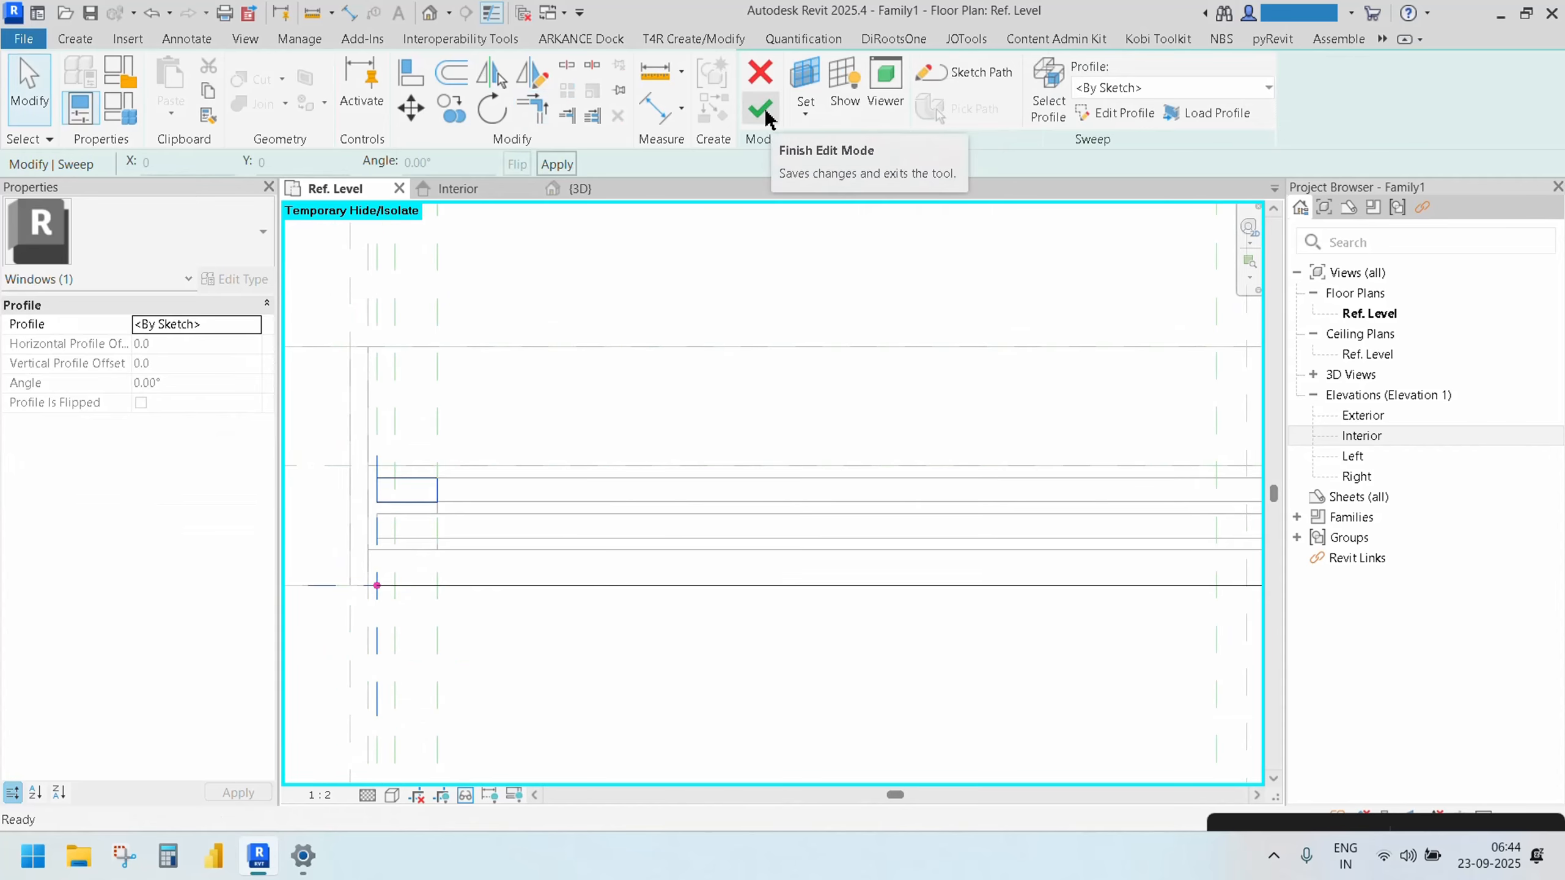
Finish the left panel frame sweep and check how it sits in the window frame in the 3D view
left_click(761, 110)
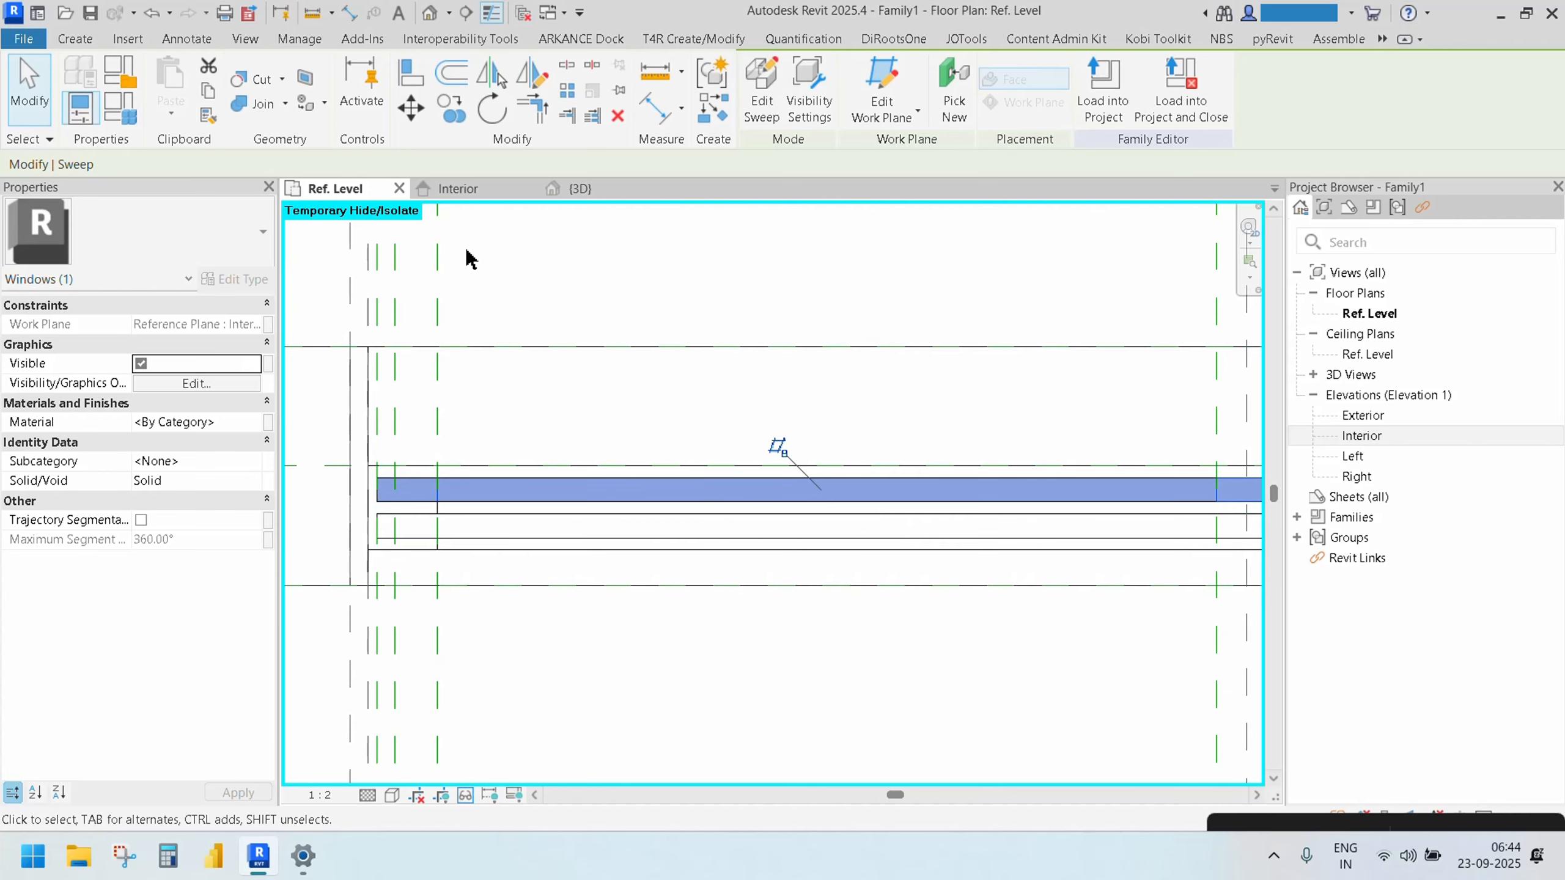
left_click(582, 191)
middle_click_drag(801, 493, 666, 574, "shift")
left_click(859, 423)
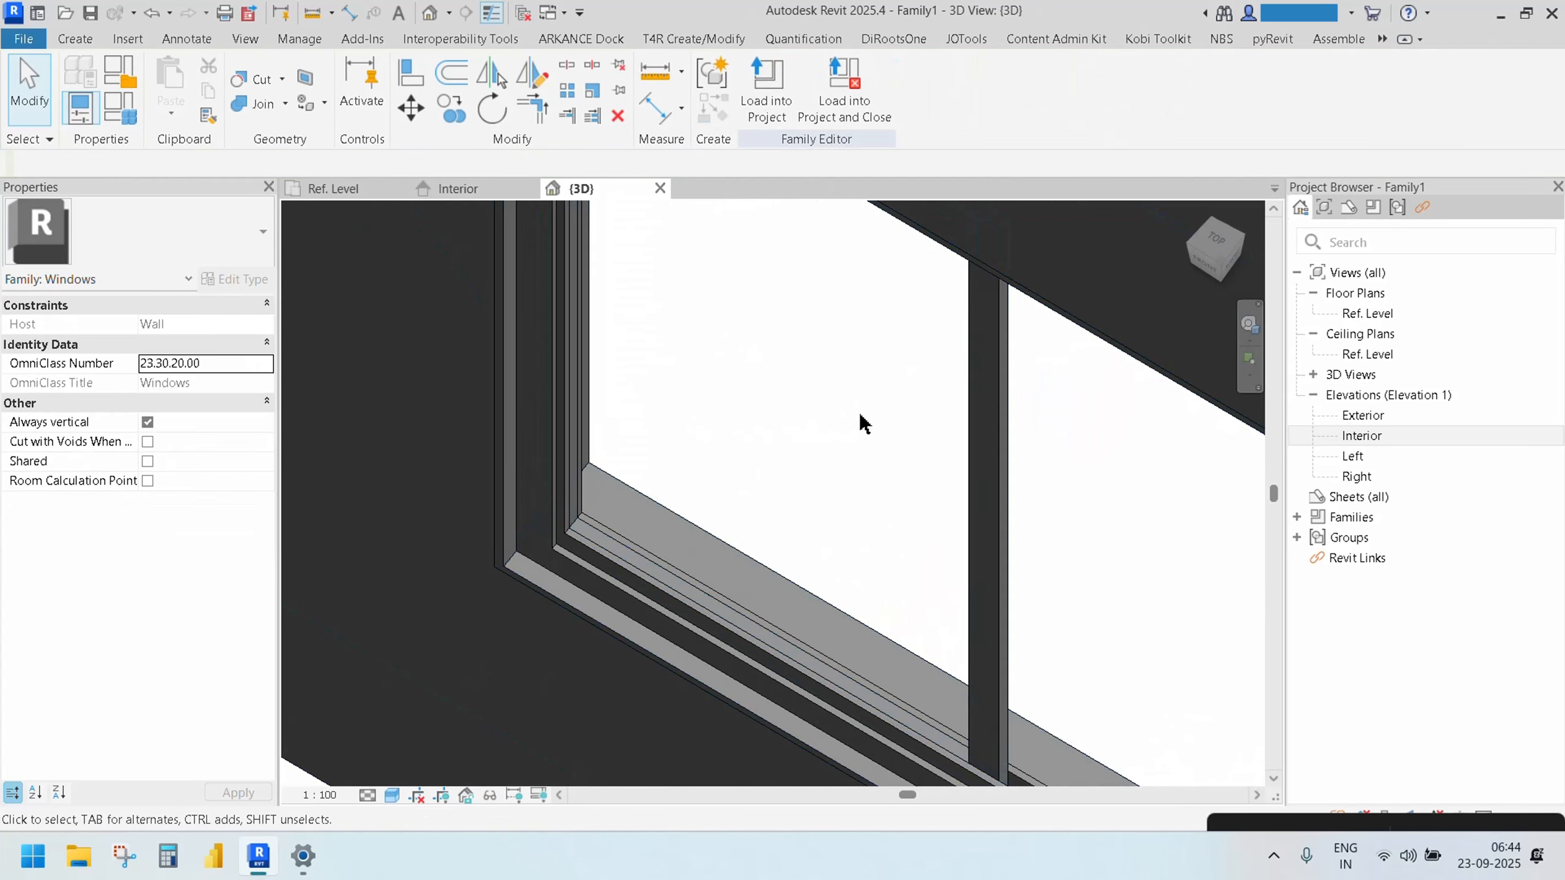
middle_click_drag(870, 484, 761, 300)
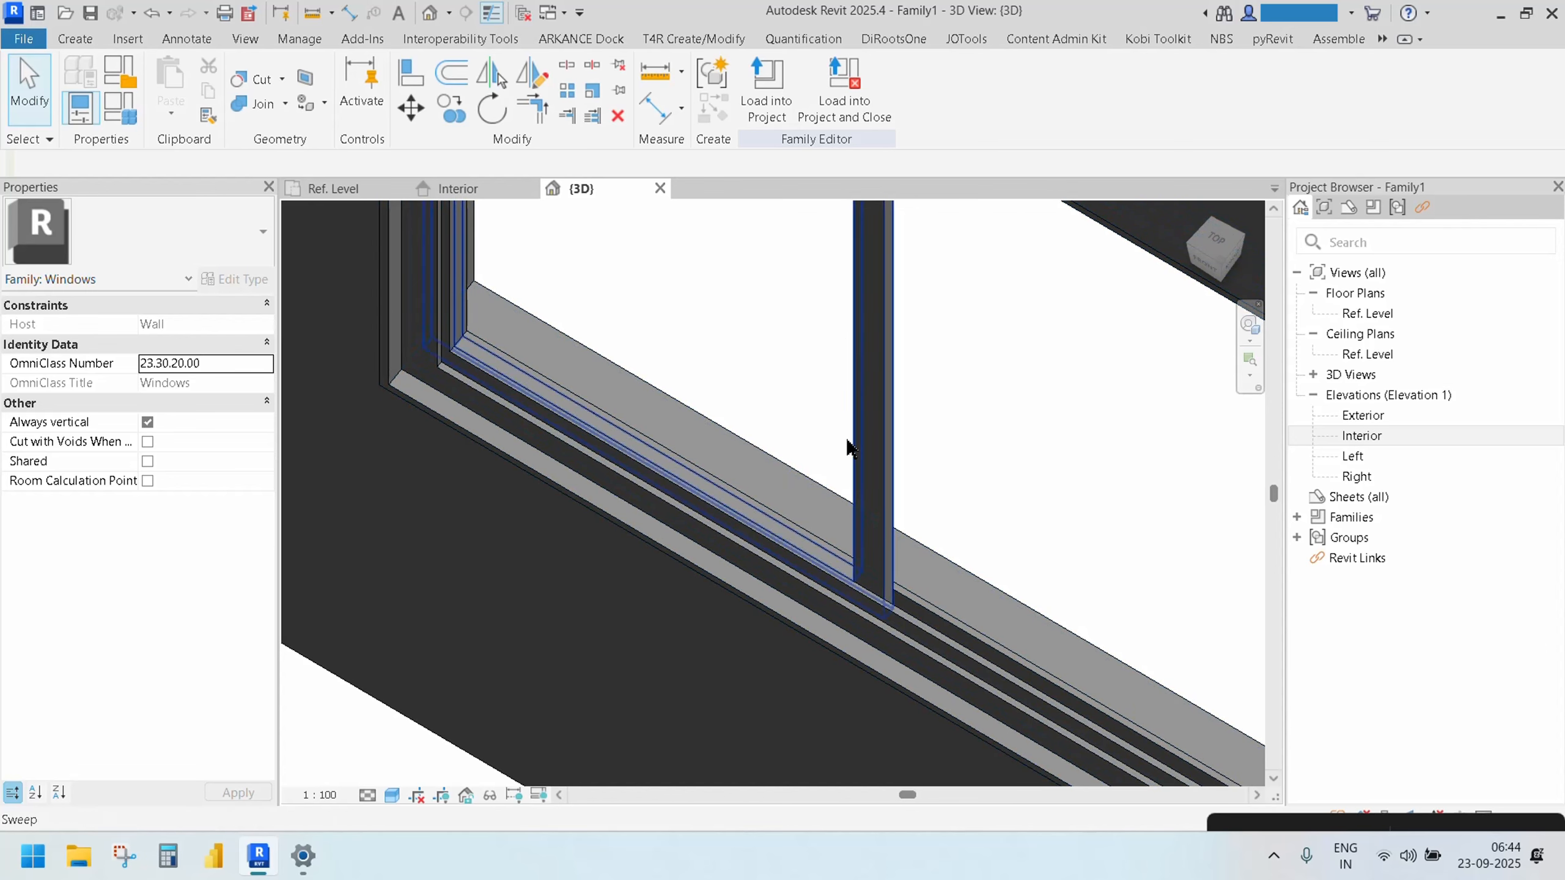
scroll(825, 461, "down", 2)
scroll(825, 464, "up", 1)
scroll(755, 473, "down", 1)
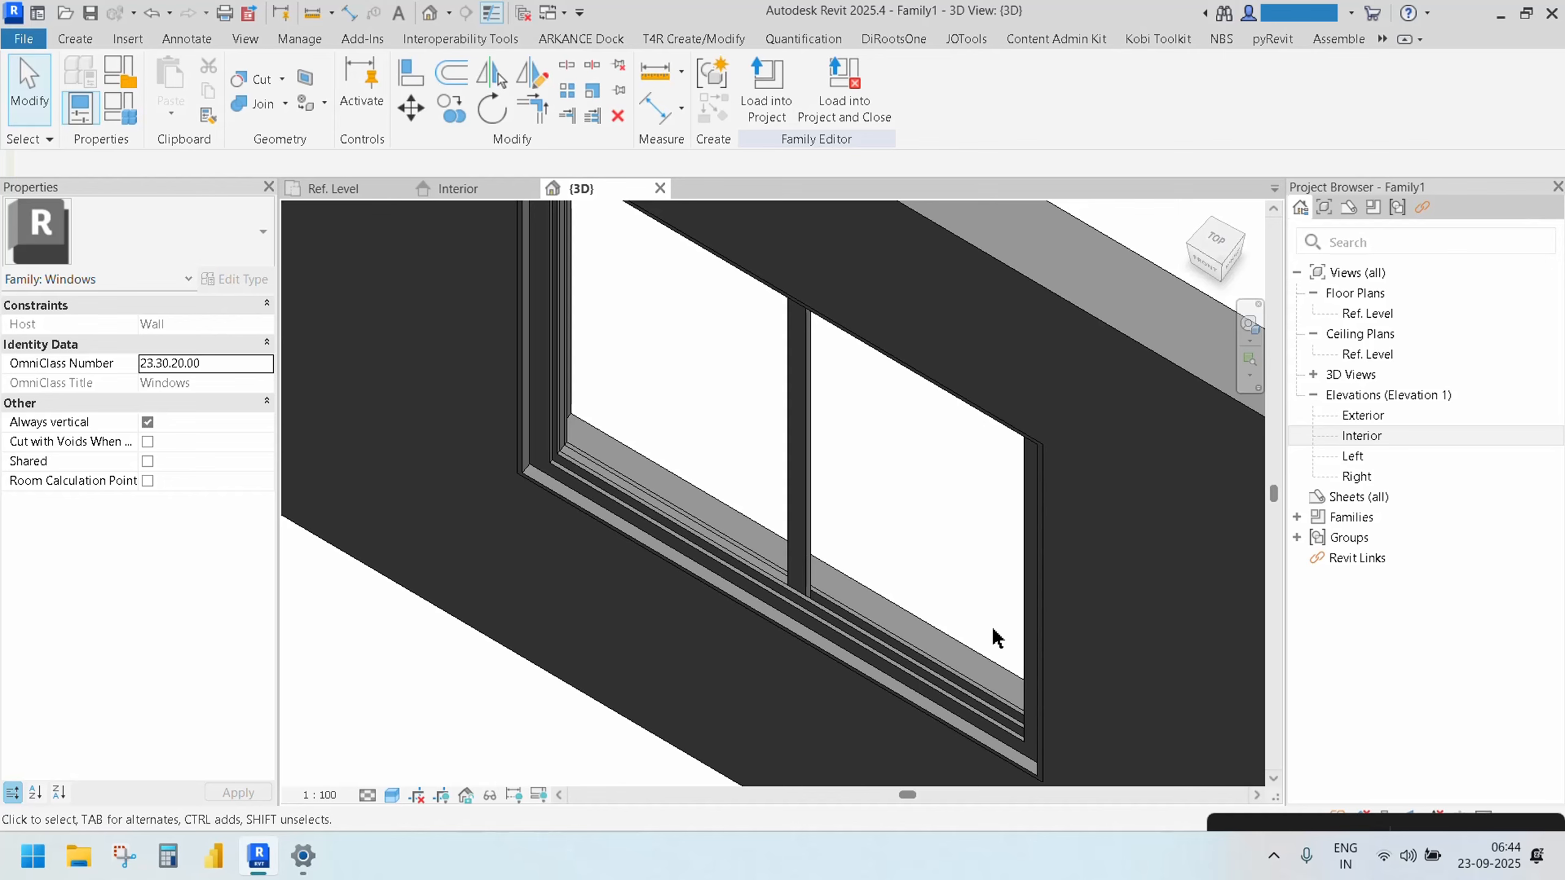
Start an extrusion in the Ref. Level plan with locked lines on the left panel's two inner frame planes and both edges of the upper panel frame
left_click(472, 192)
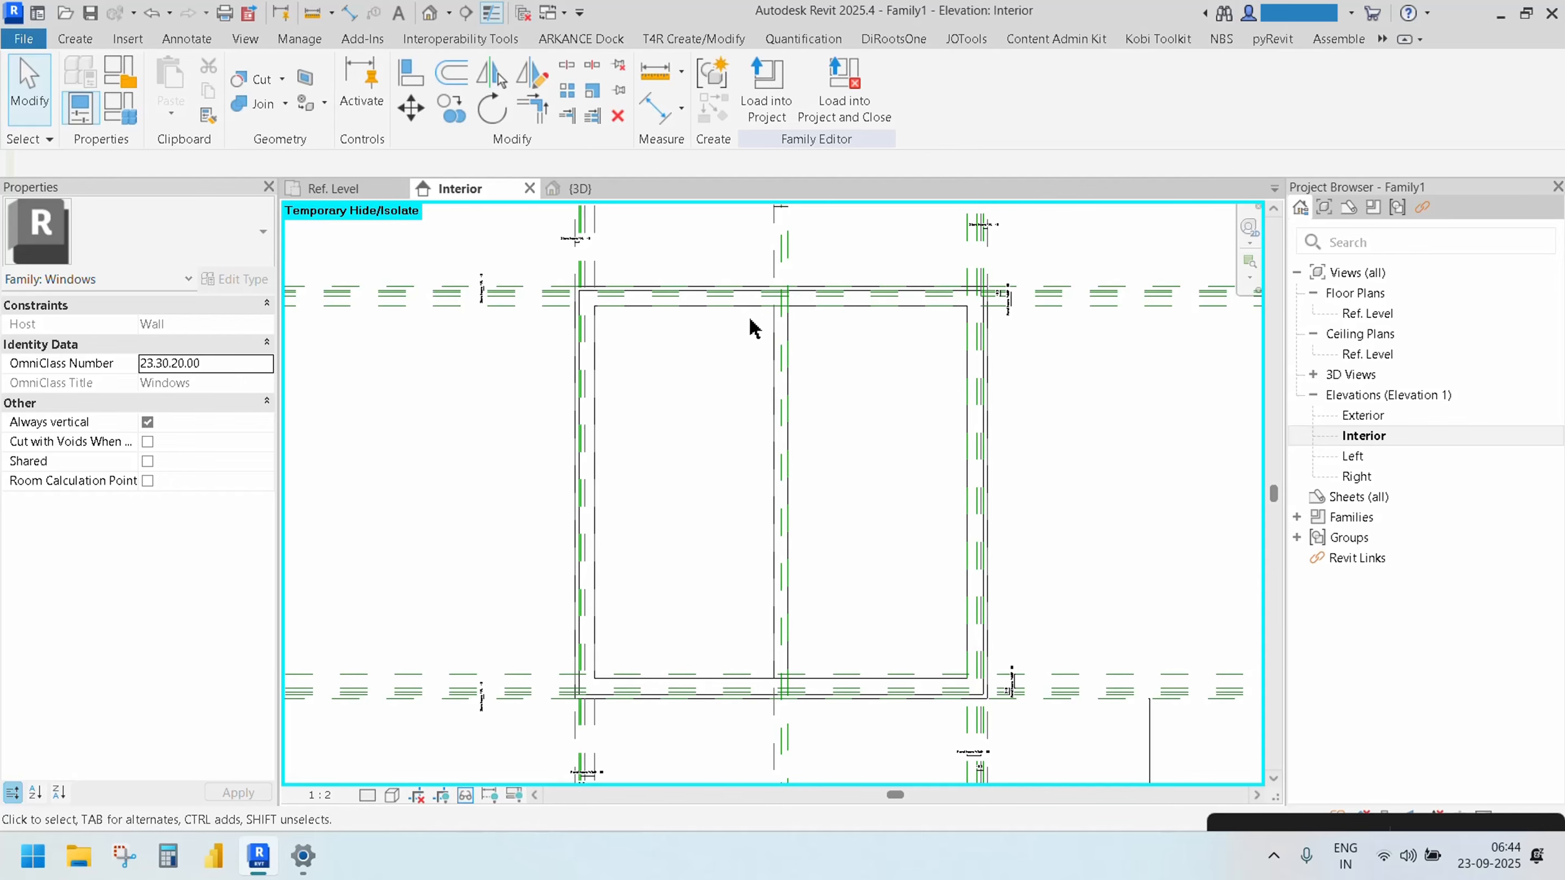
left_click(336, 192)
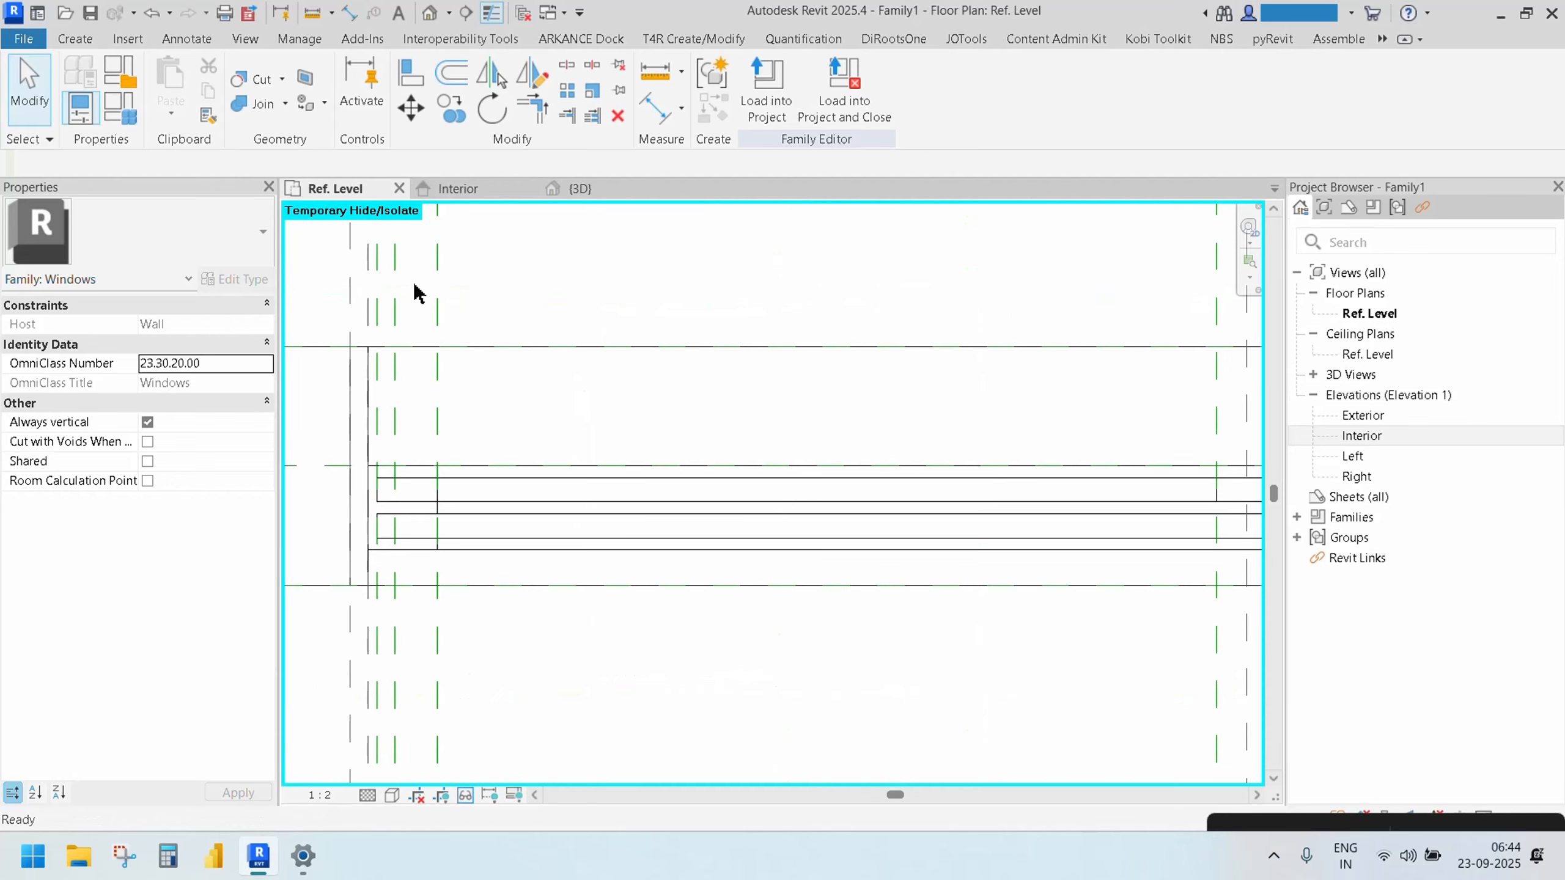
scroll(579, 674, "down", 1)
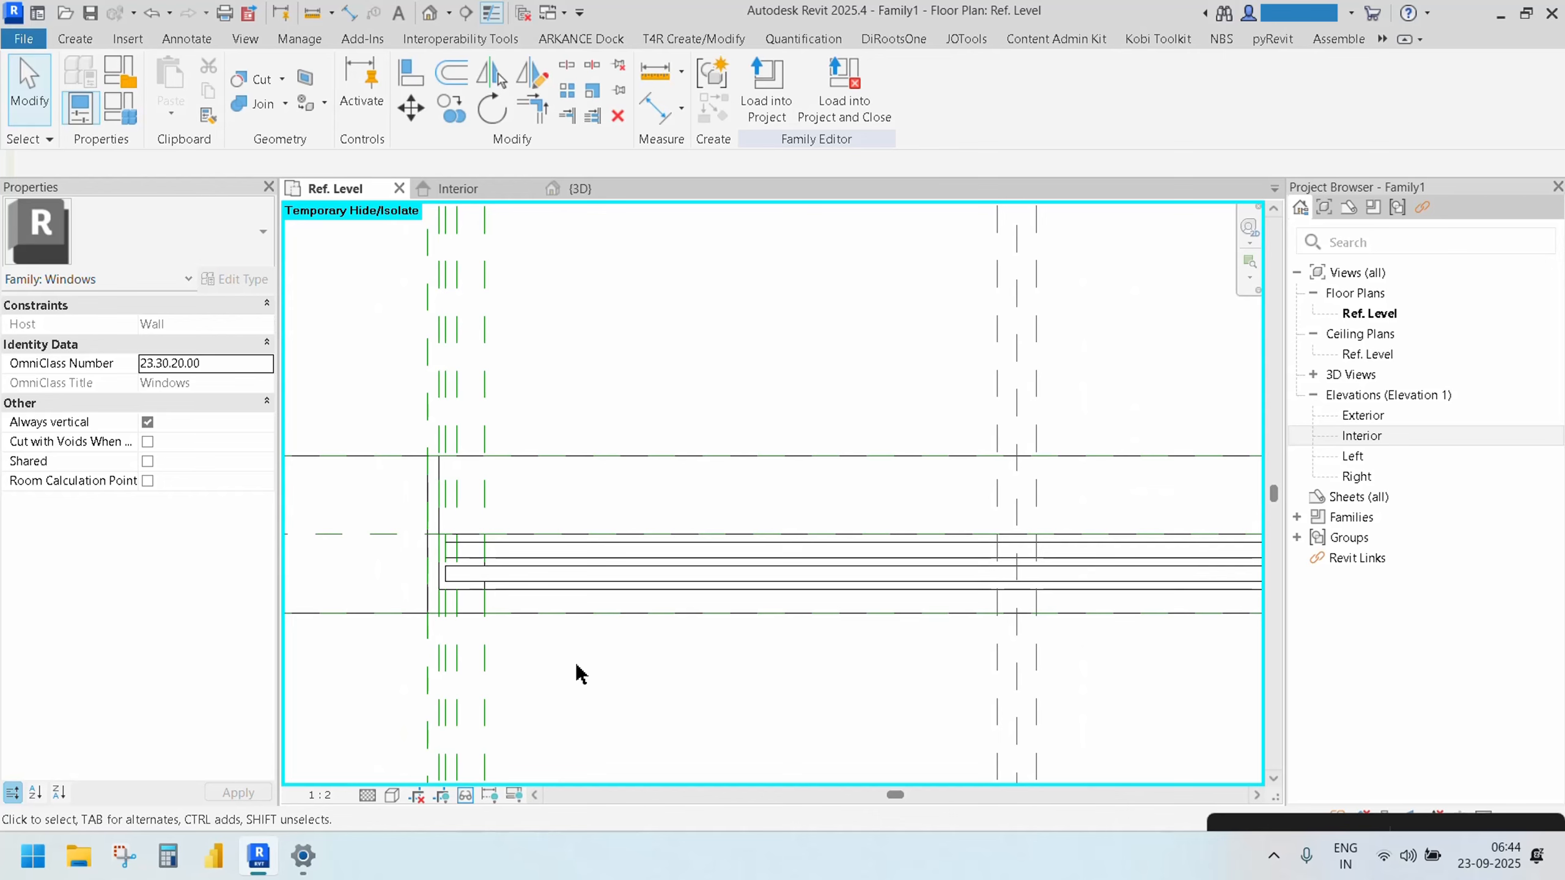
scroll(579, 673, "up", 2)
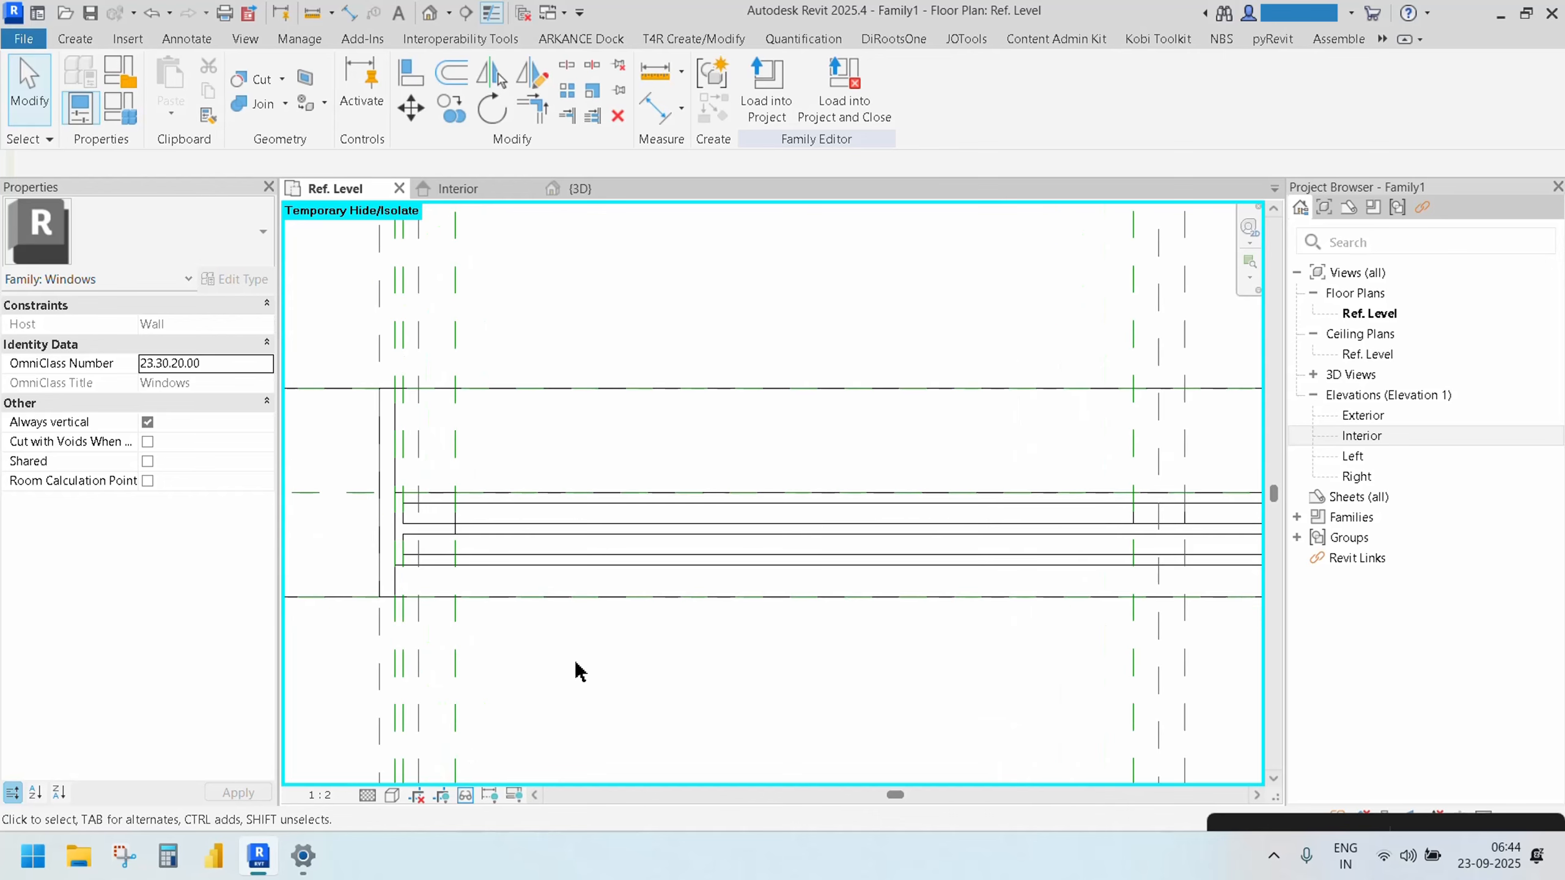
left_click(79, 39)
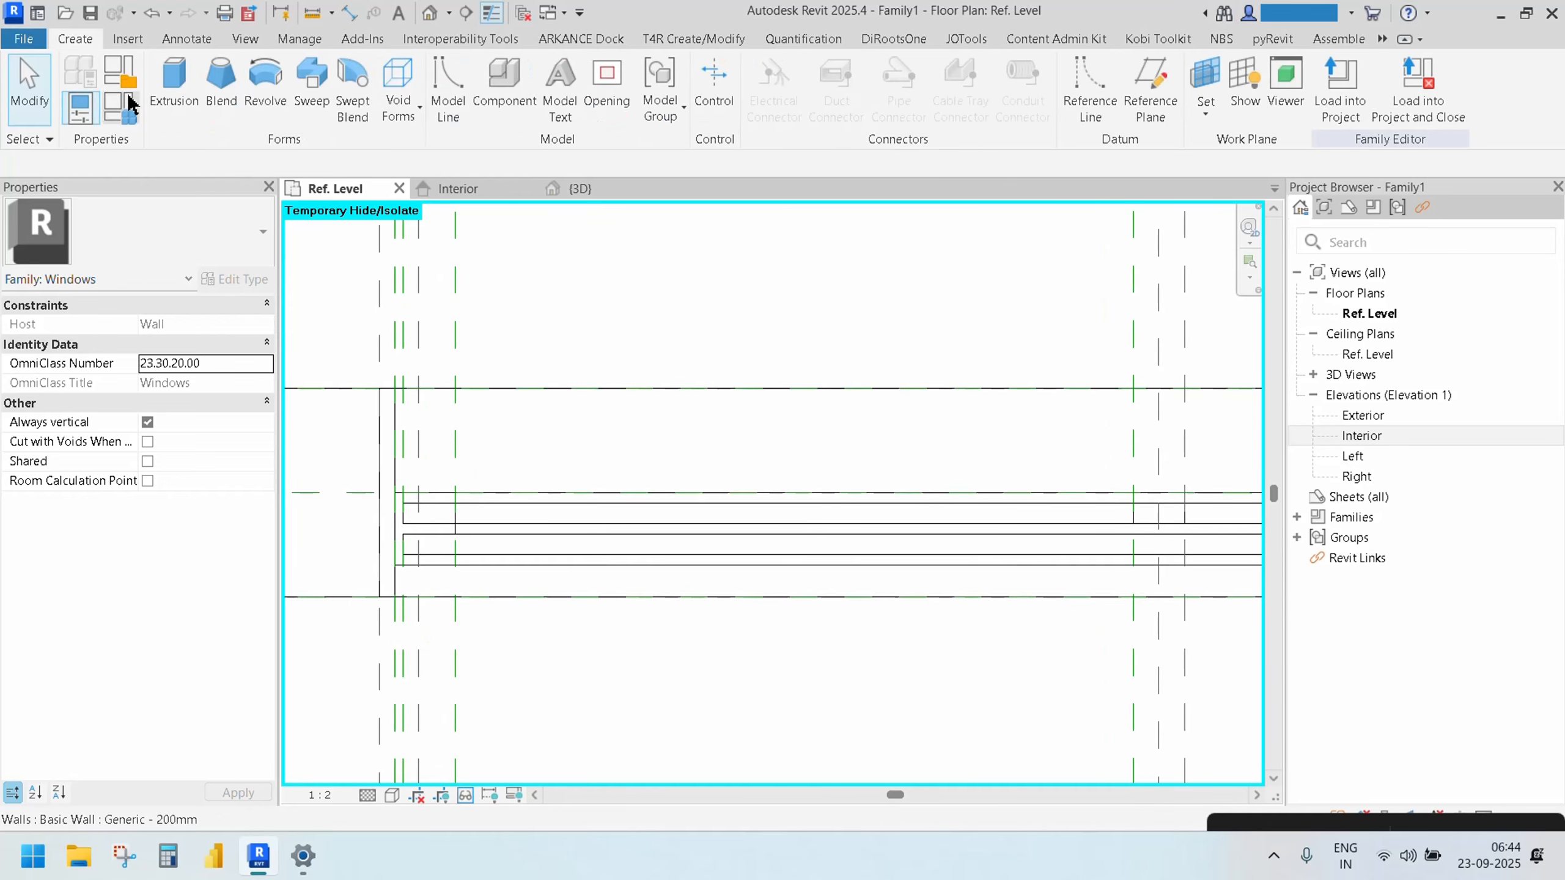
left_click(177, 98)
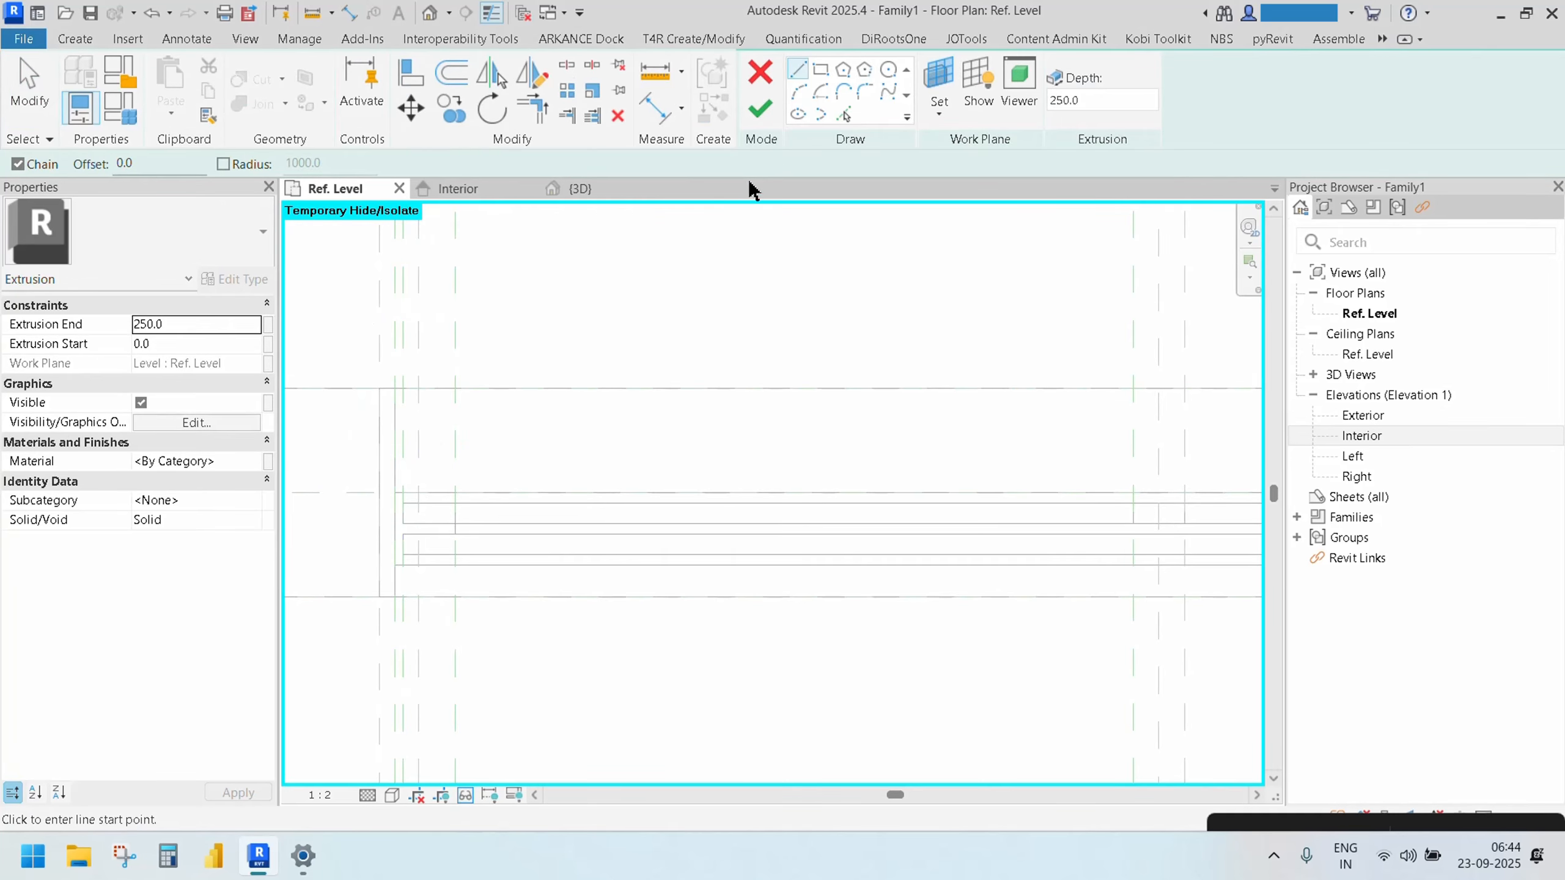
left_click(843, 115)
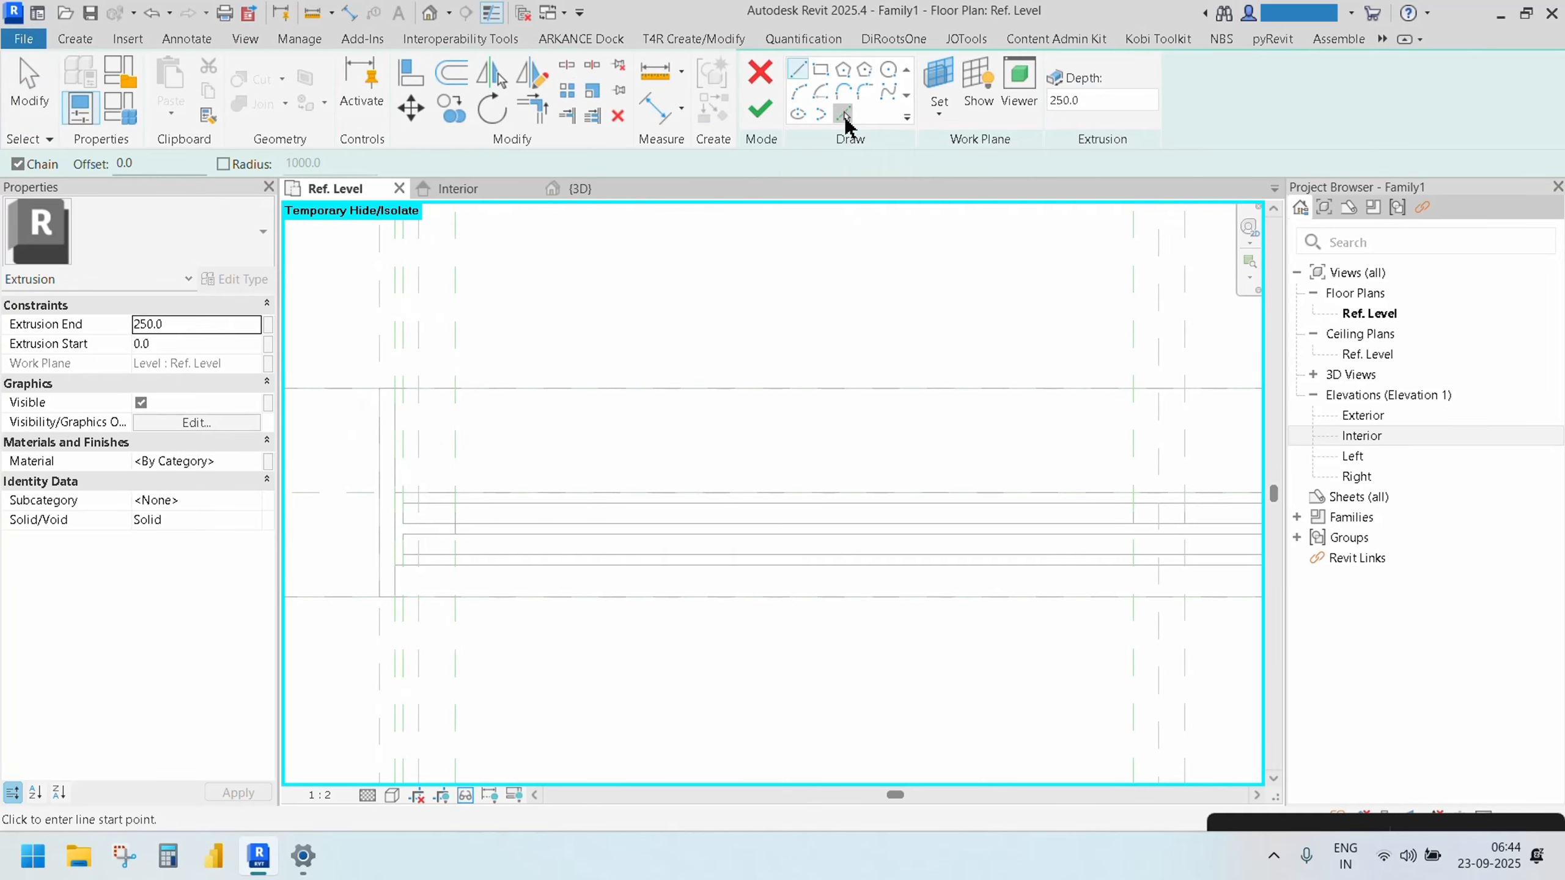
left_click(454, 307)
left_click(1125, 341)
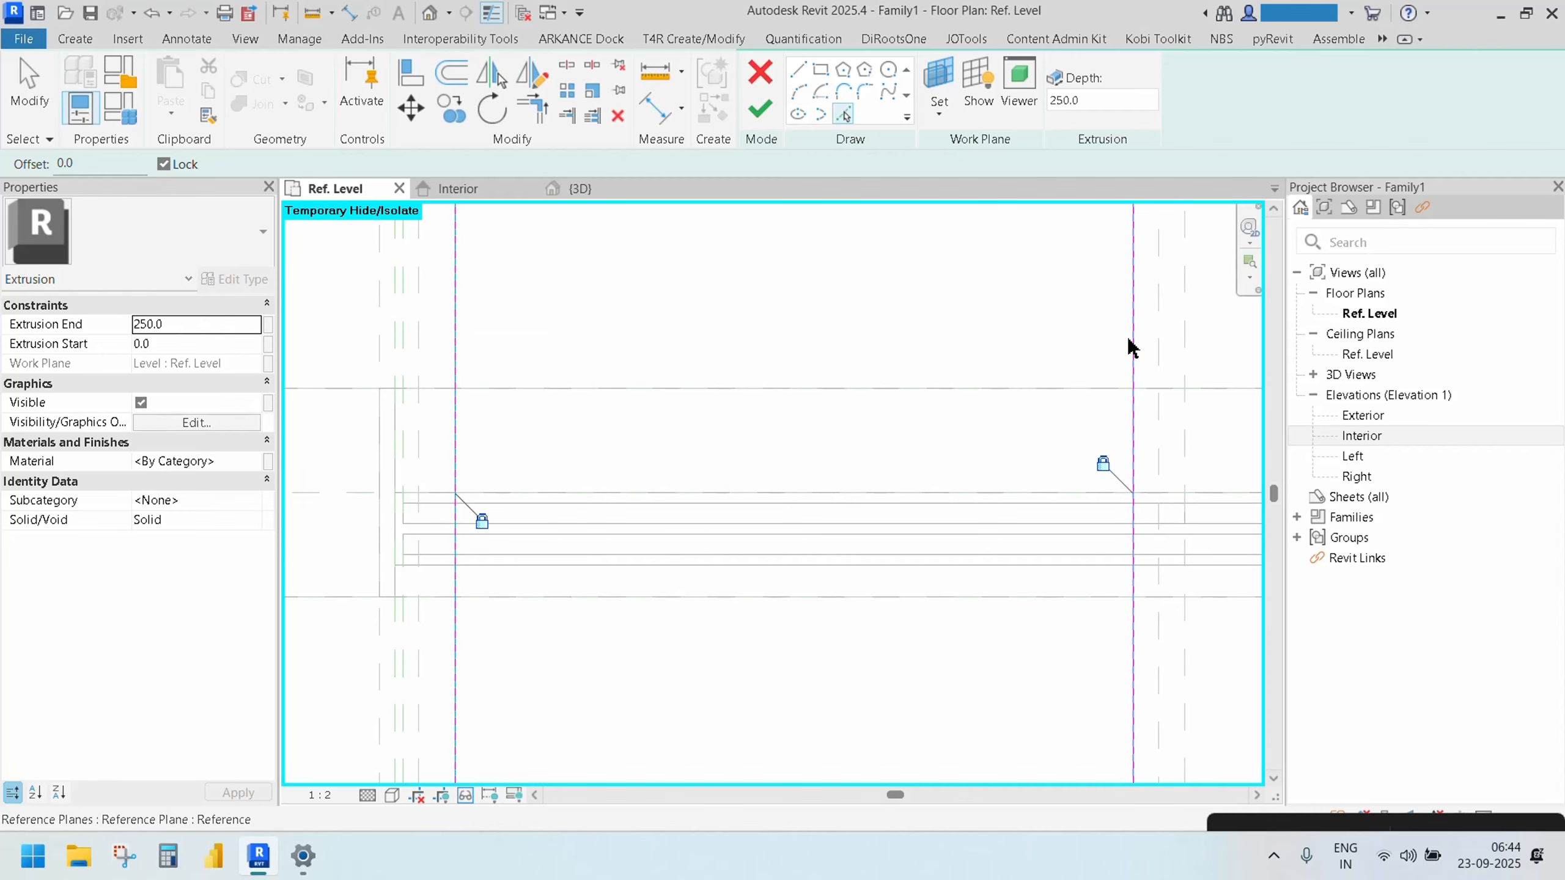
scroll(548, 550, "up", 2)
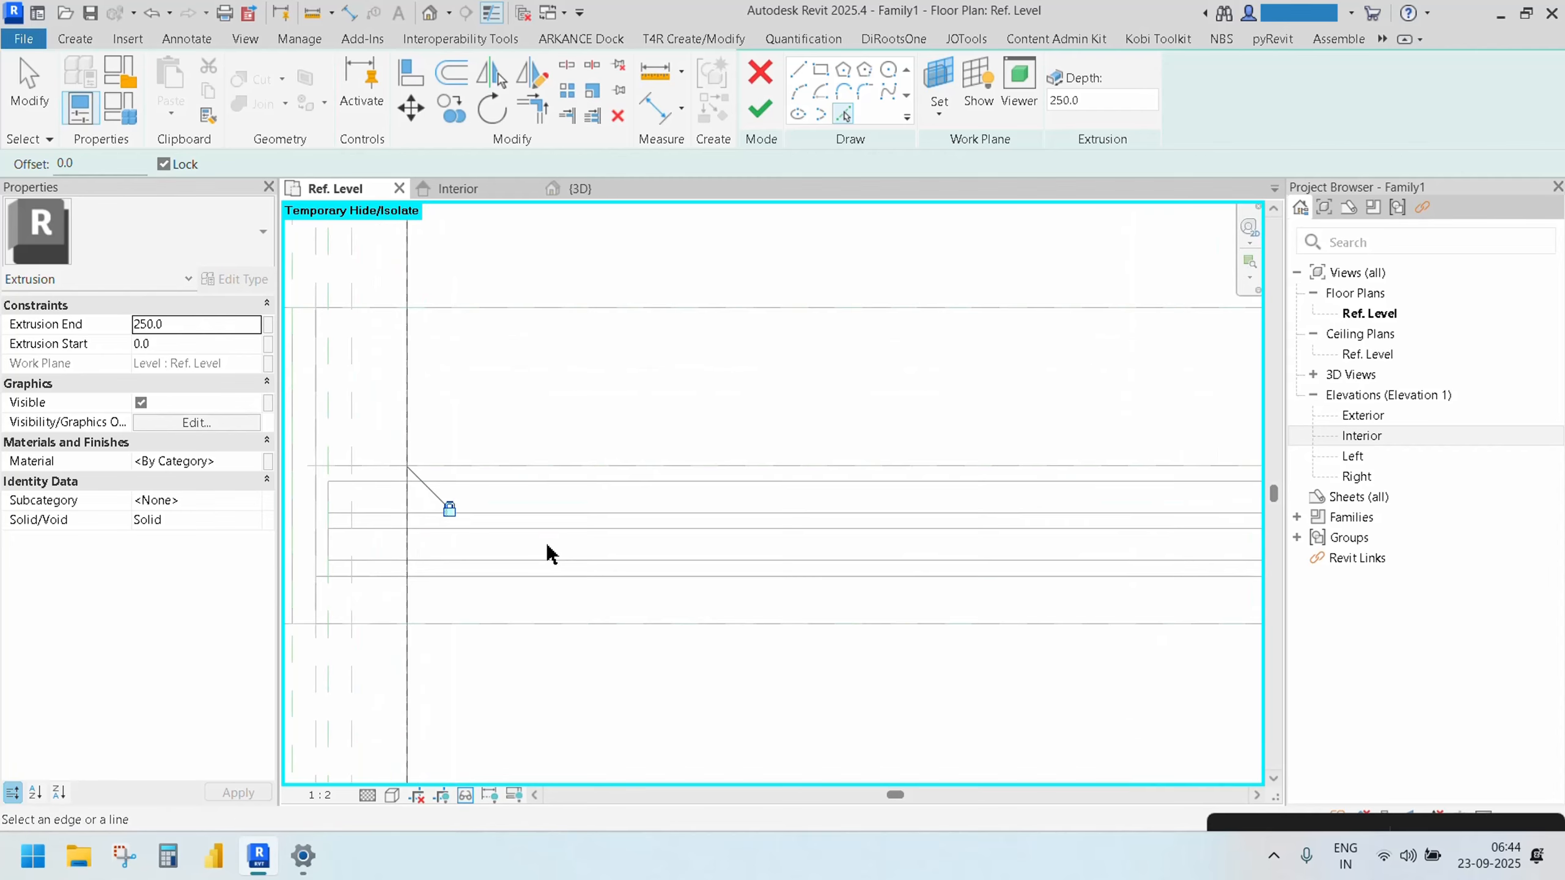
left_click(612, 484)
left_click(615, 514)
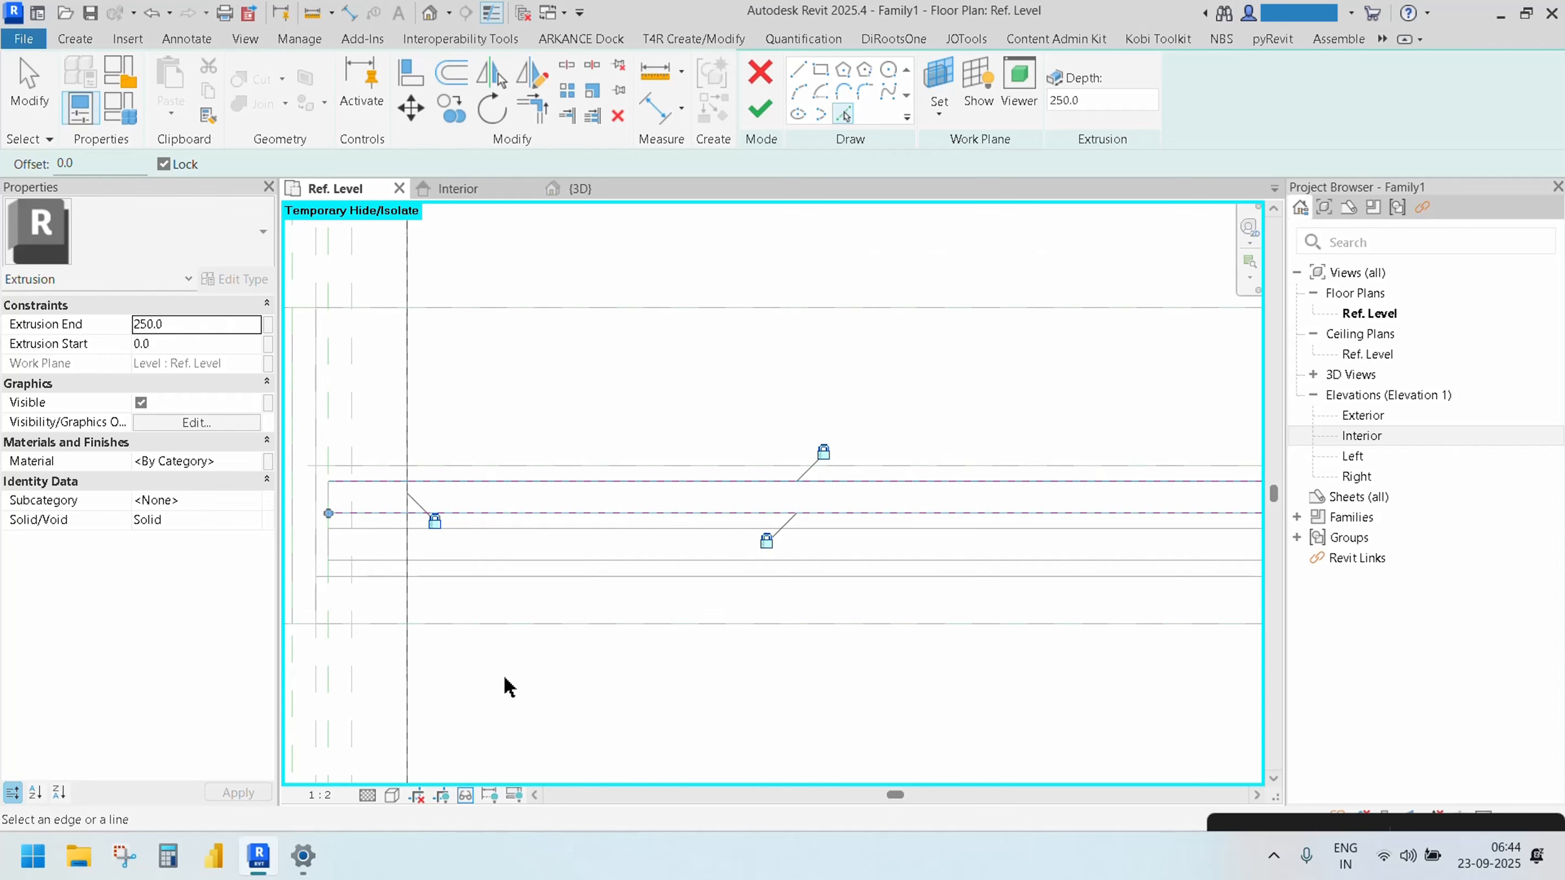
Trim the extrusion sketch's two horizontal lines to corners with the left vertical line
scroll(506, 681, "up", 2)
key("Escape")
left_click(381, 382)
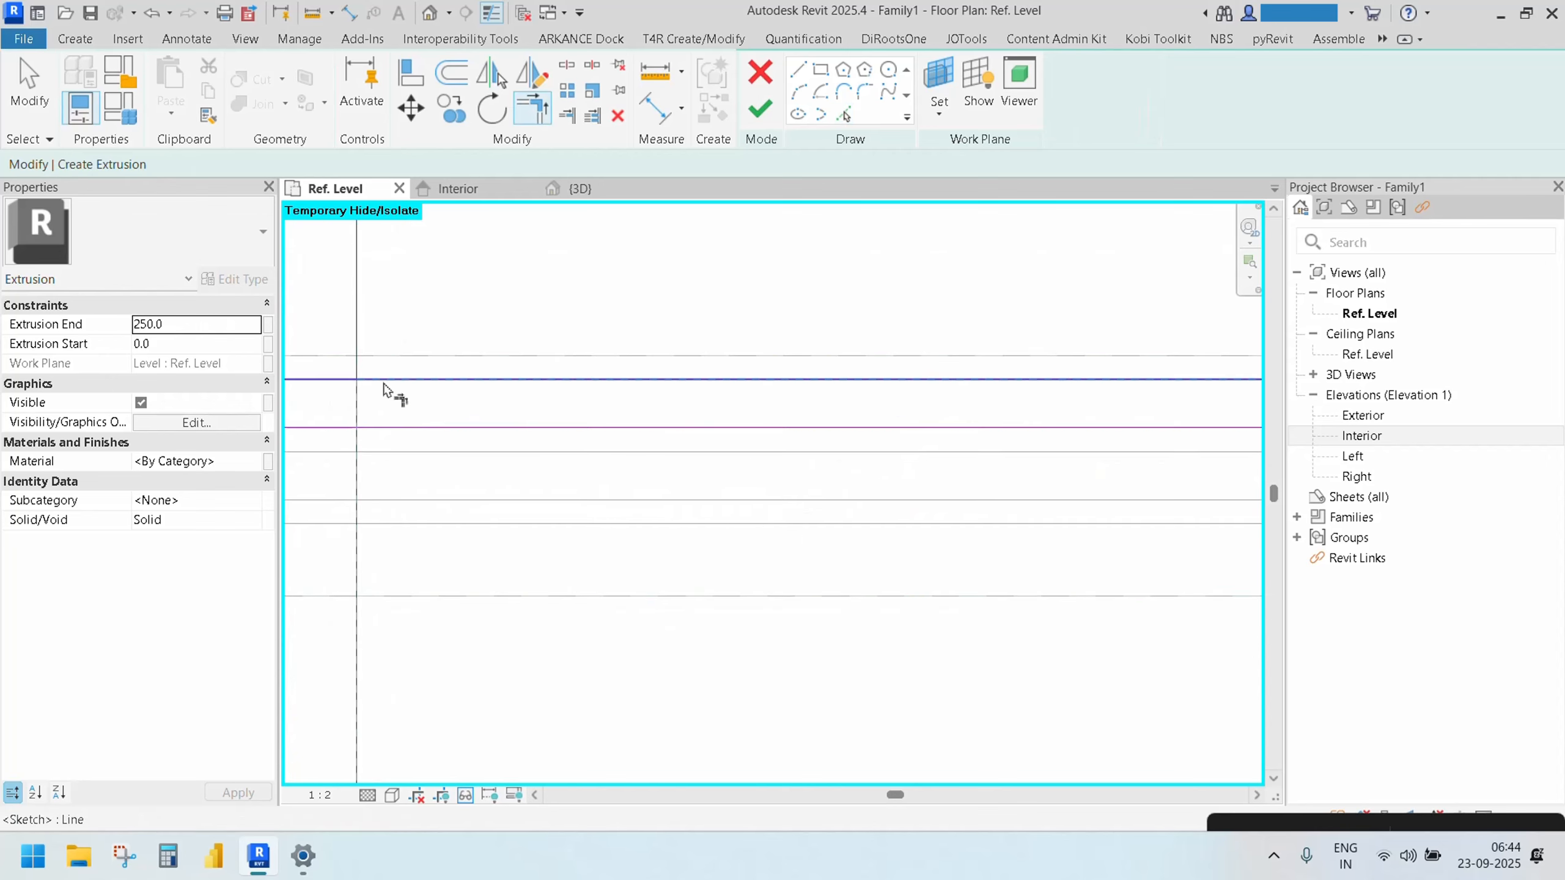
left_click(364, 410)
left_click(386, 428)
scroll(635, 516, "down", 2)
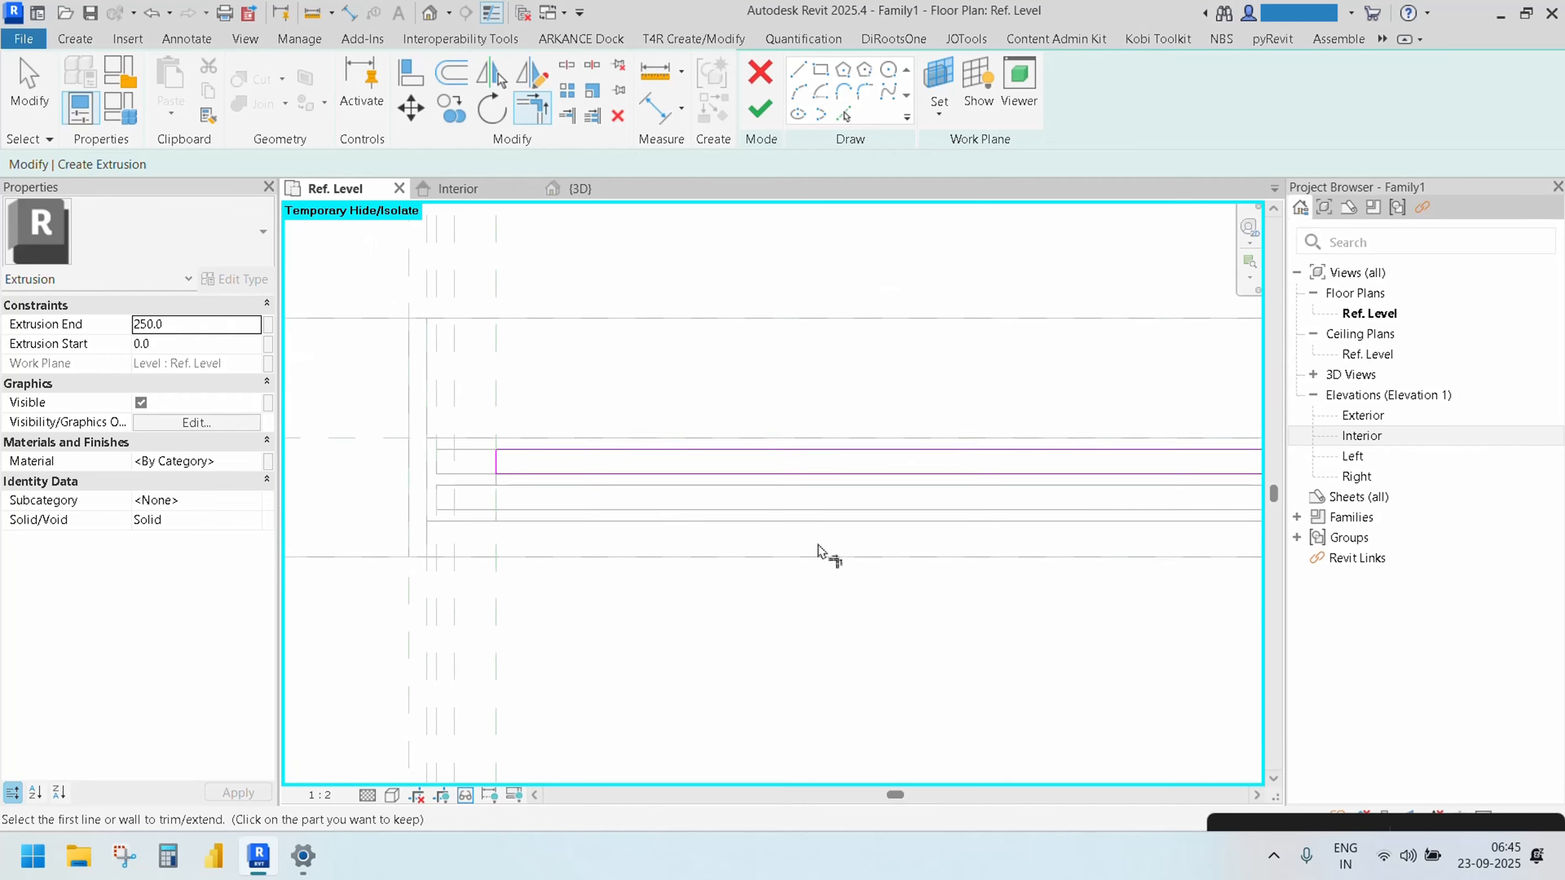
Trim both horizontal lines to the vertical line just left of centre, closing the rectangle, and finish the extrusion with a depth of 250
middle_click_drag(819, 544, 564, 576)
left_click(882, 511)
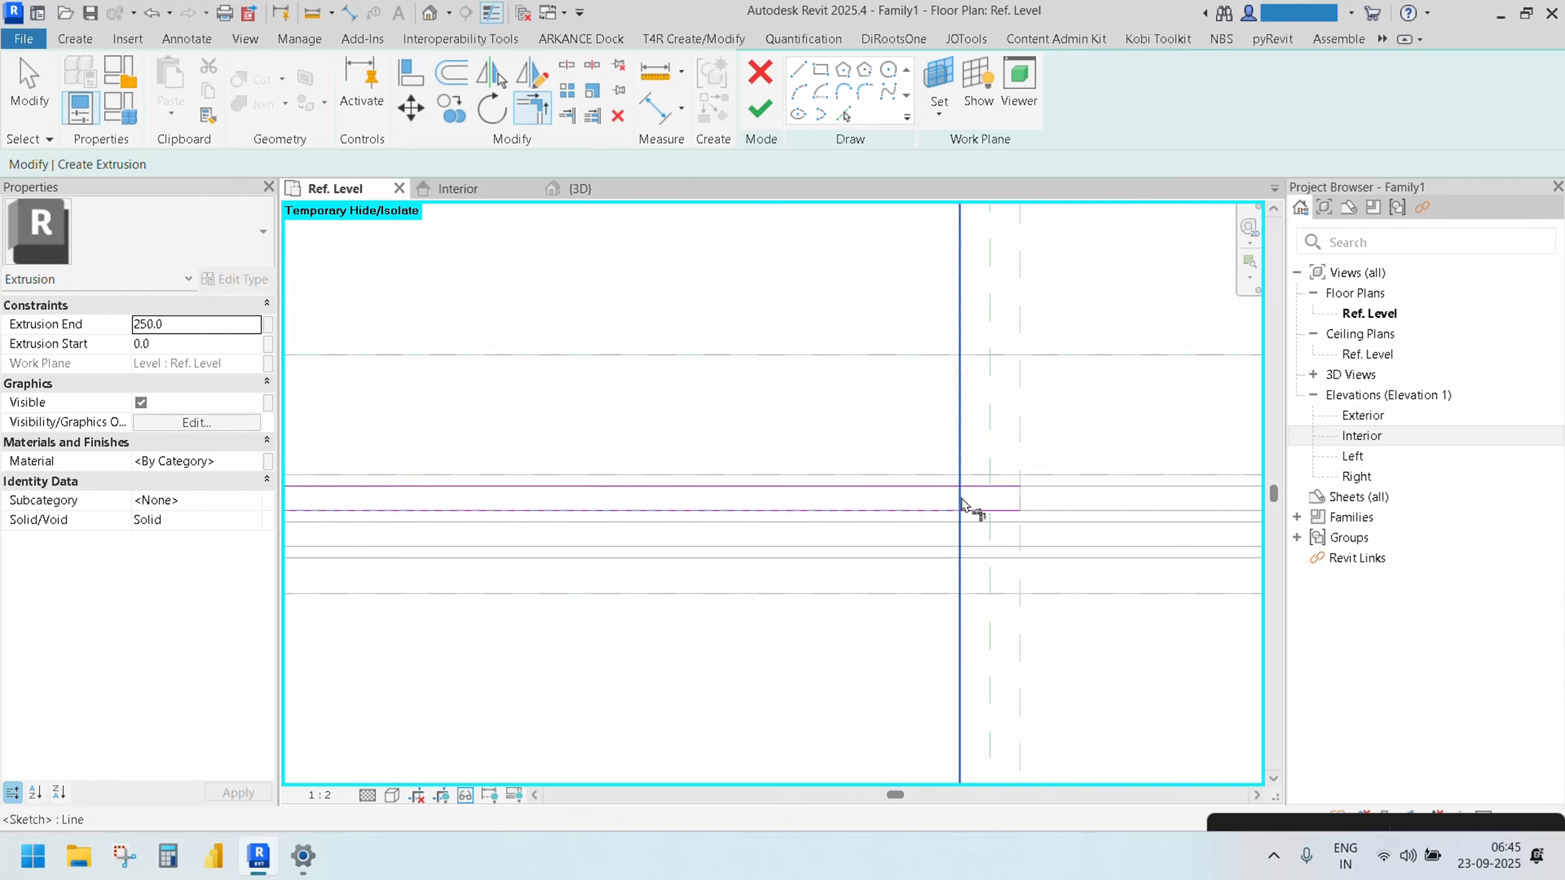
left_click(959, 506)
scroll(943, 496, "up", 2)
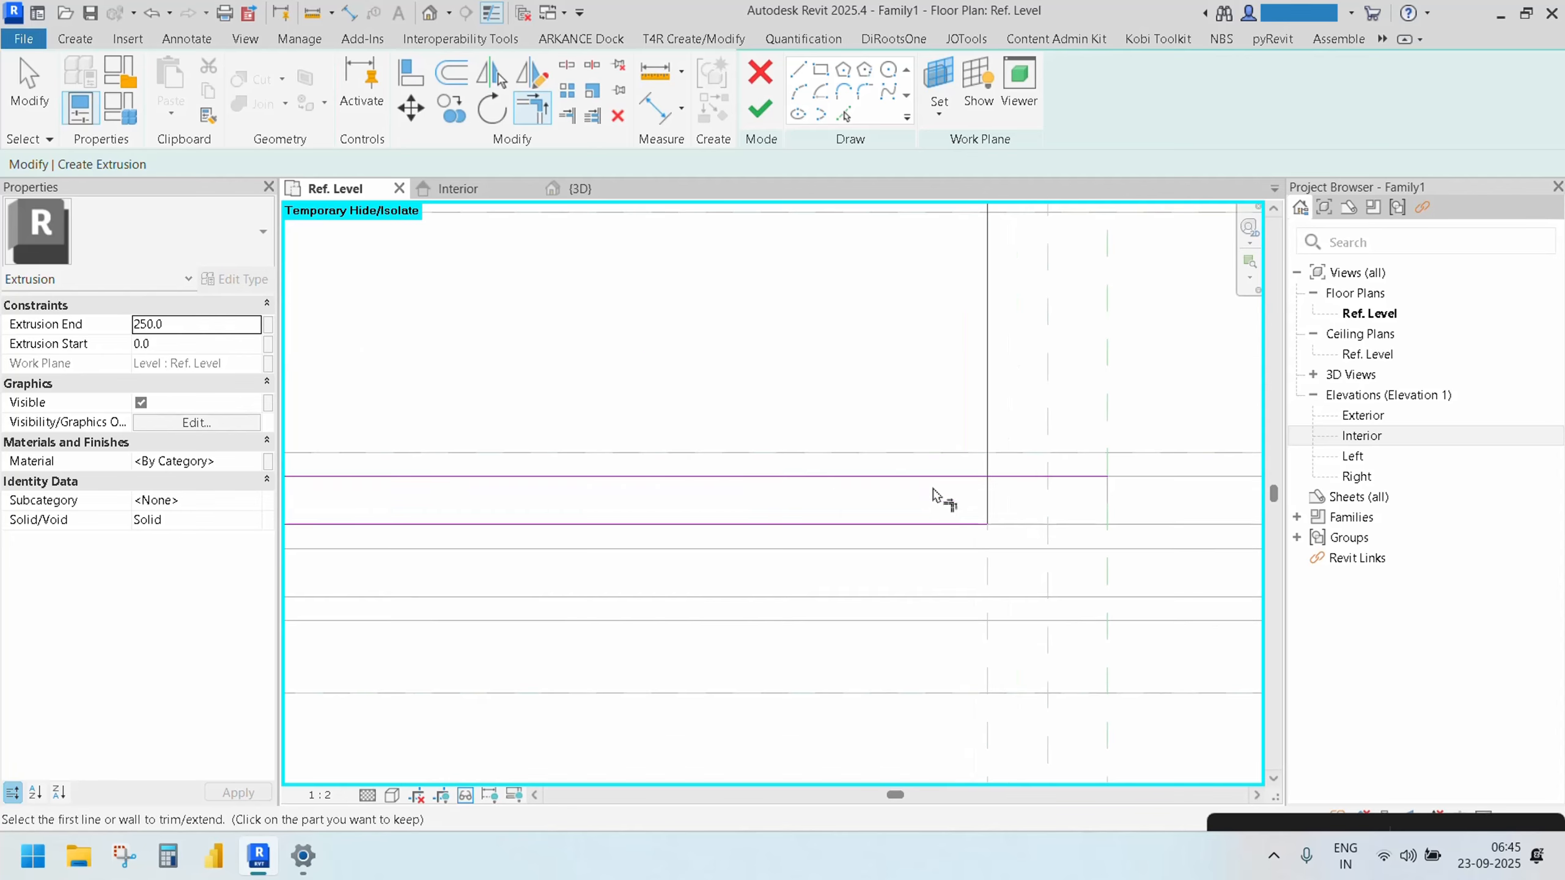
left_click(987, 507)
scroll(691, 359, "down", 1)
mouse_move(690, 359)
middle_mouse_down()
mouse_move(845, 385)
mouse_move(919, 366)
middle_mouse_up()
left_click(760, 115)
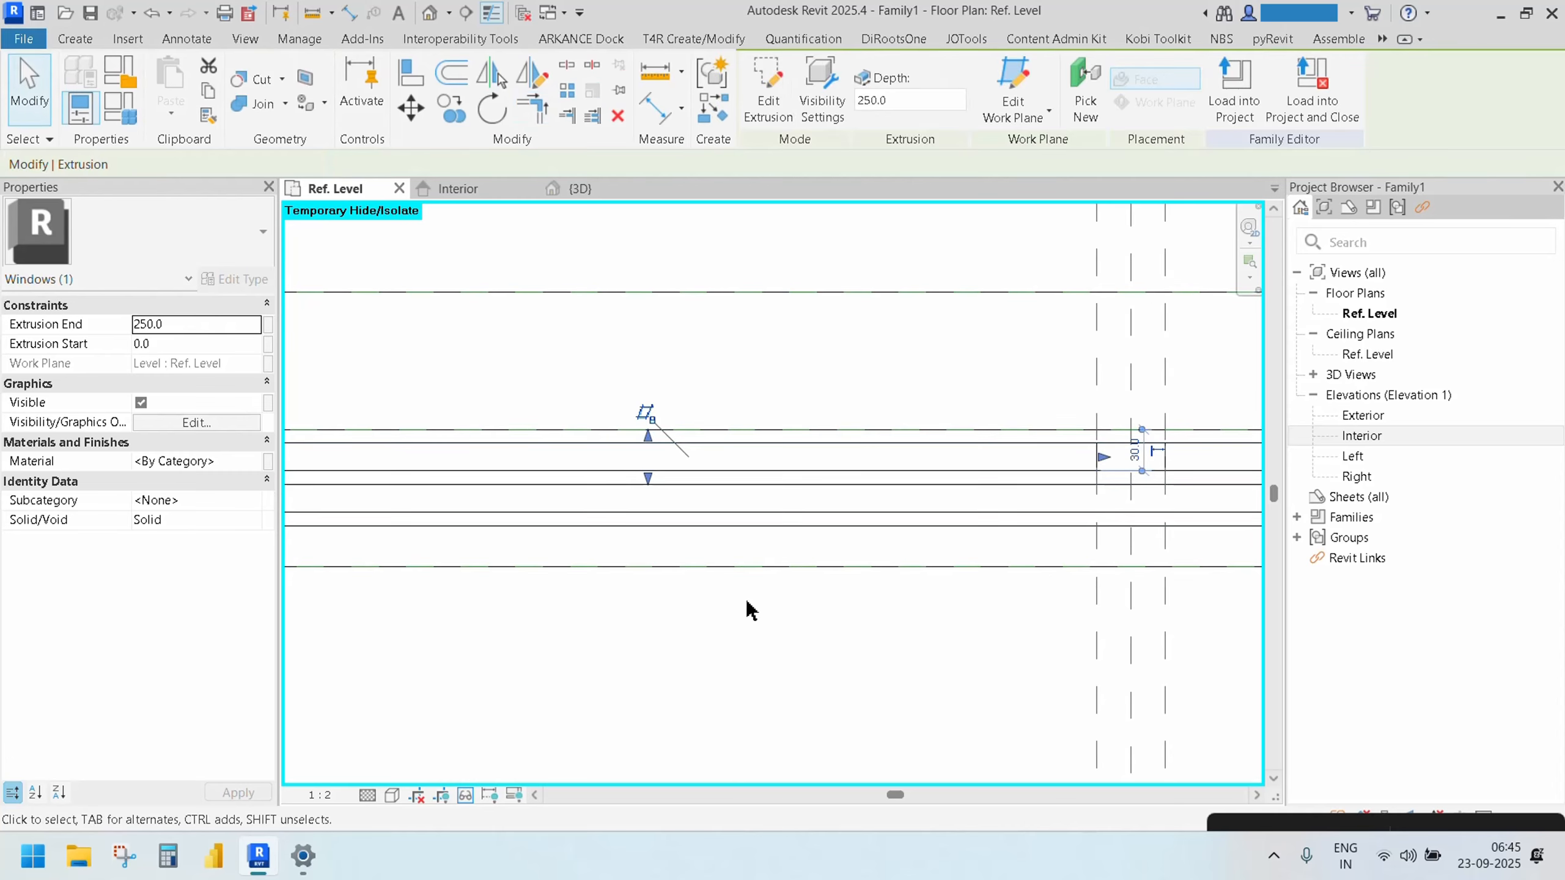
In the Interior elevation, align and lock the extrusion's top edge to the panel frame's inner head reference plane
middle_click_drag(711, 652, 810, 643)
scroll(865, 637, "down", 1)
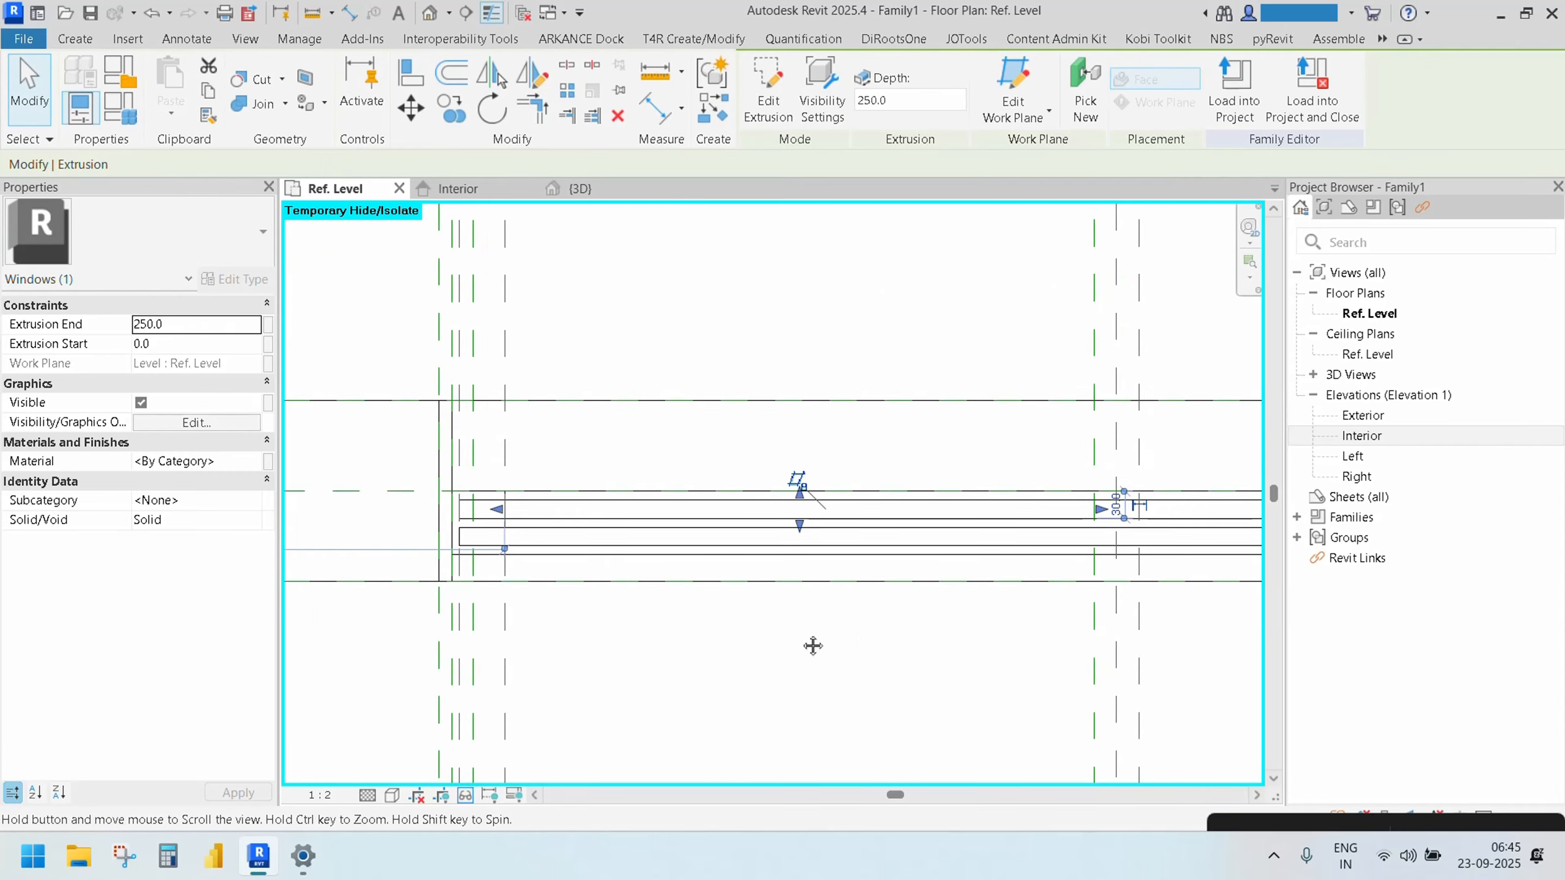
left_click(466, 192)
scroll(679, 595, "down", 3)
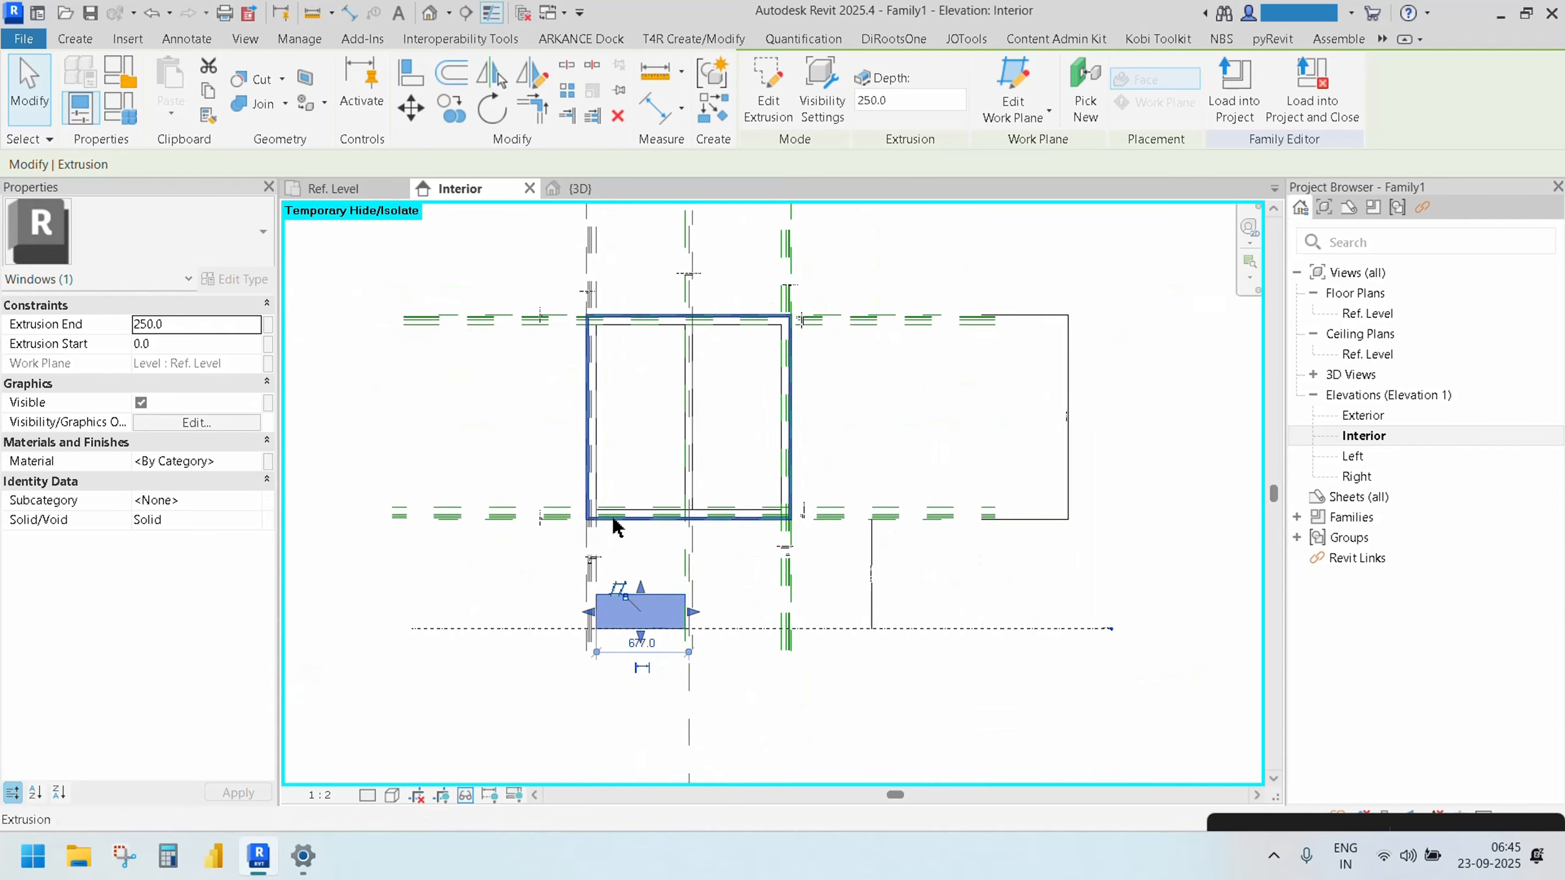
scroll(639, 407, "up", 1)
scroll(639, 407, "up", 2)
key("a")
key("l")
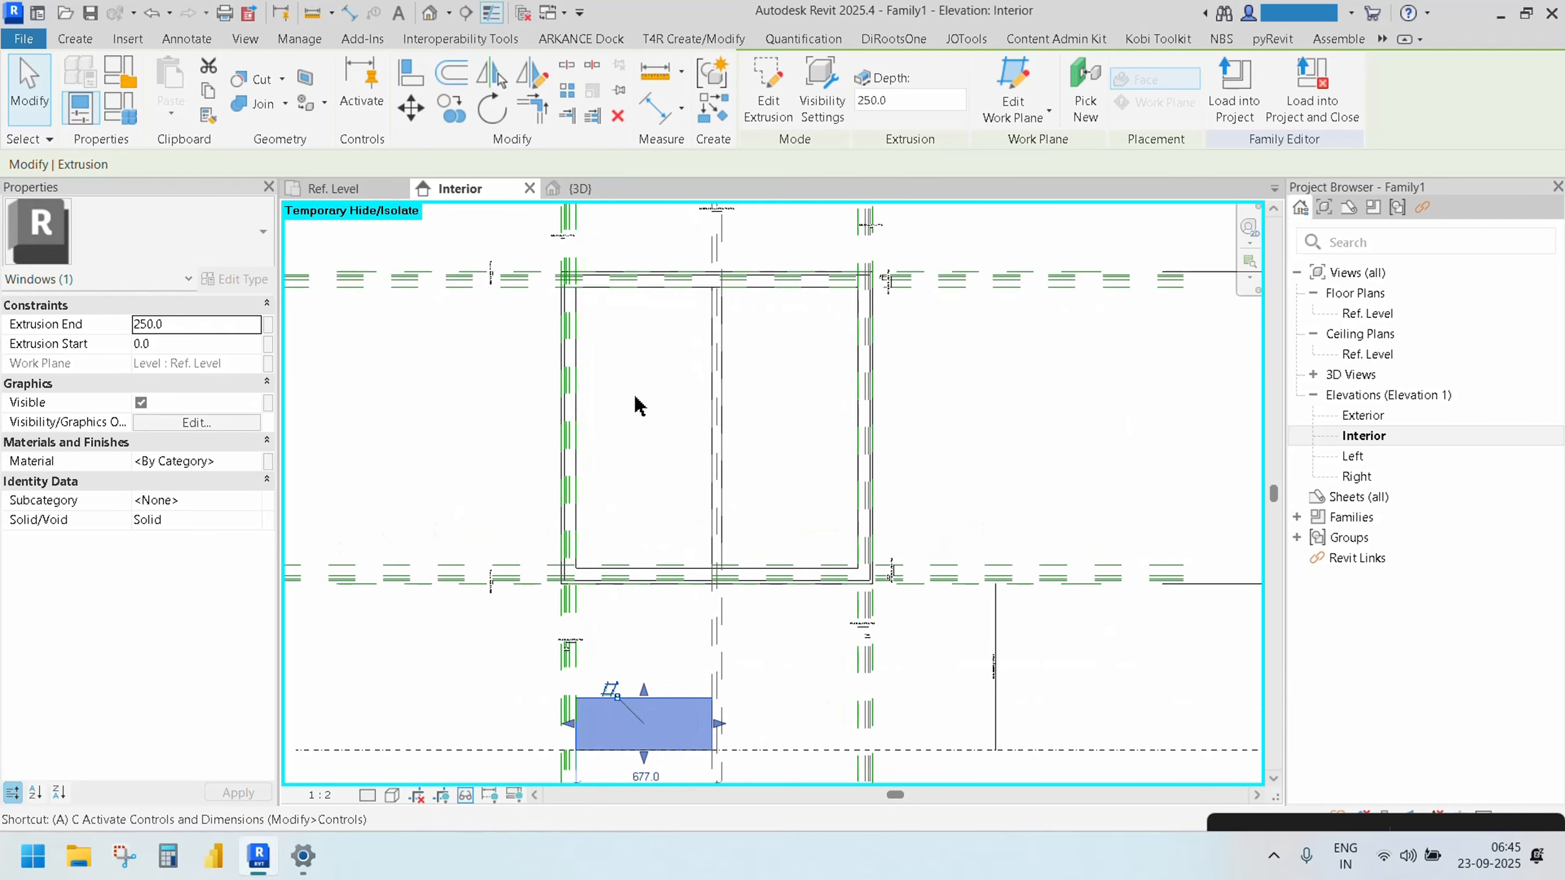
left_click(505, 304)
left_click(623, 697)
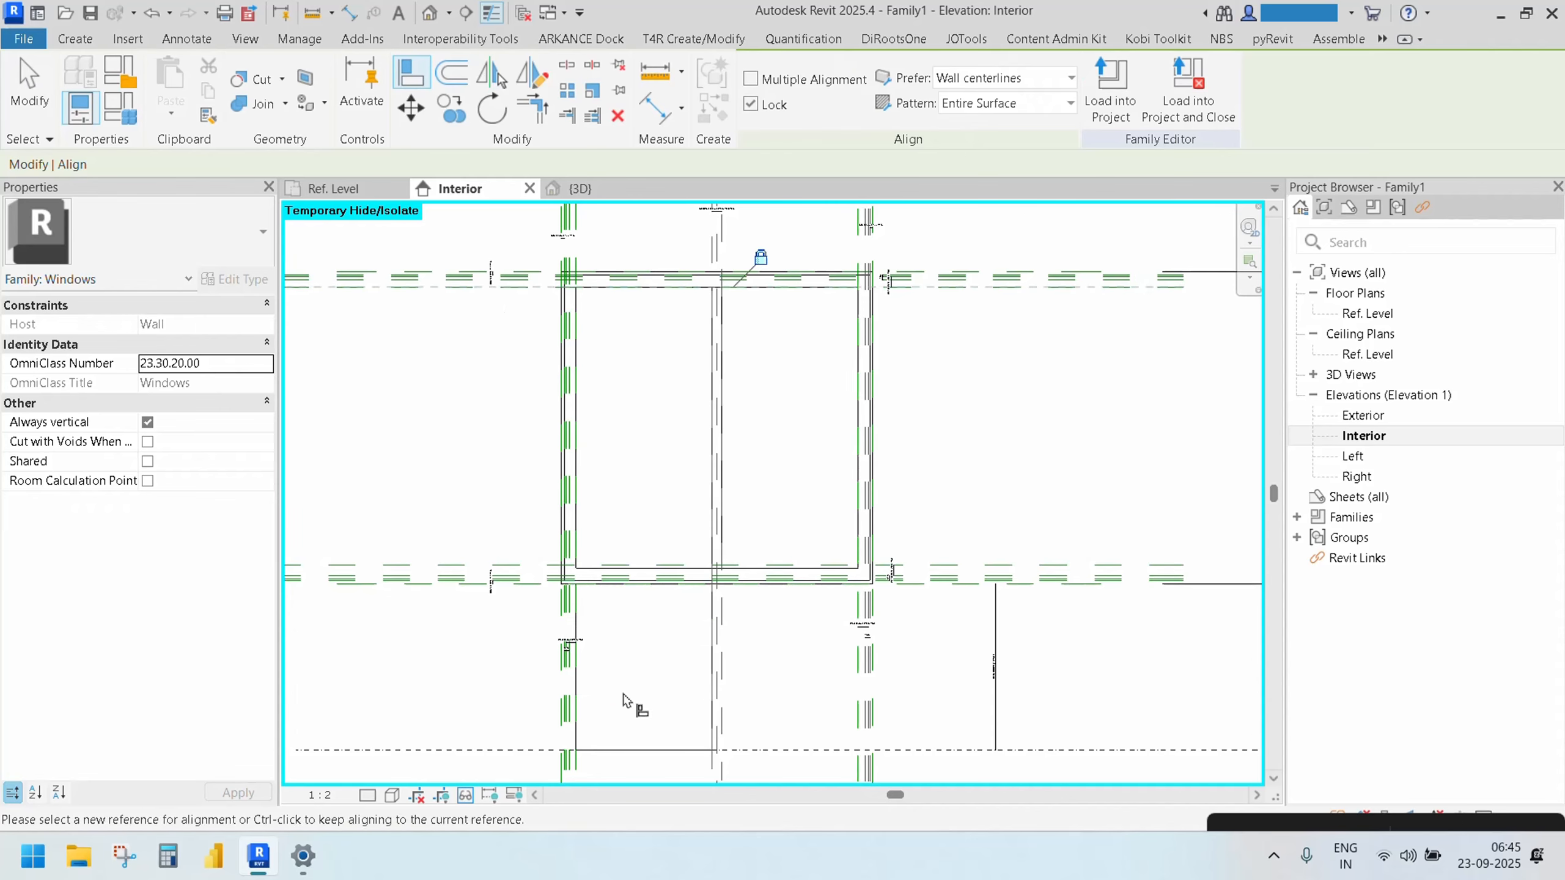
Align and lock the extrusion's bottom edge to the panel frame's inner sill reference plane
left_click(441, 577)
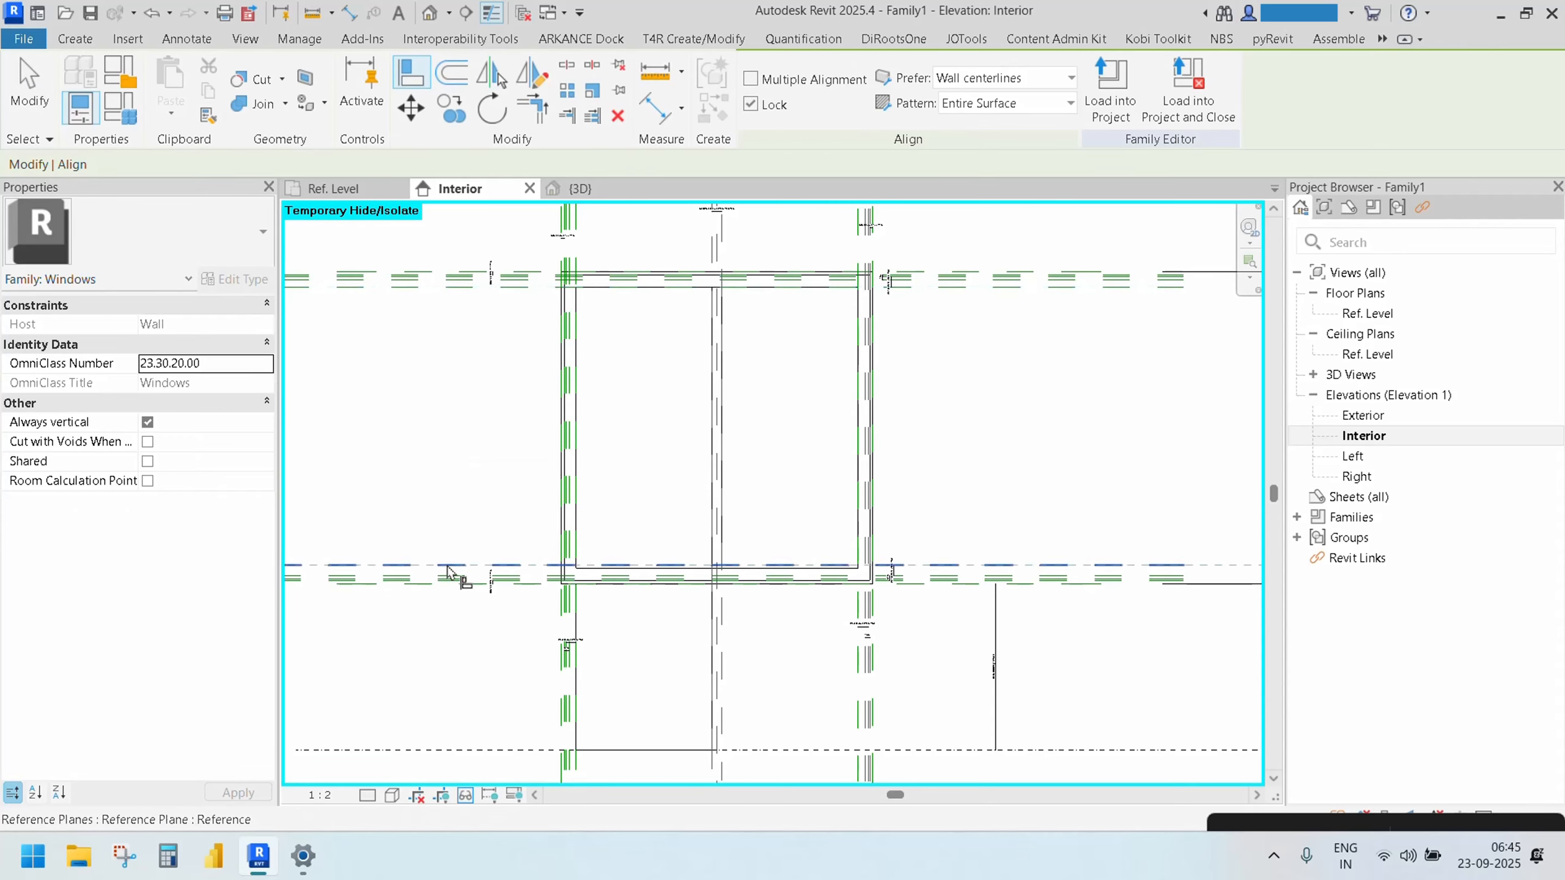
left_click(644, 751)
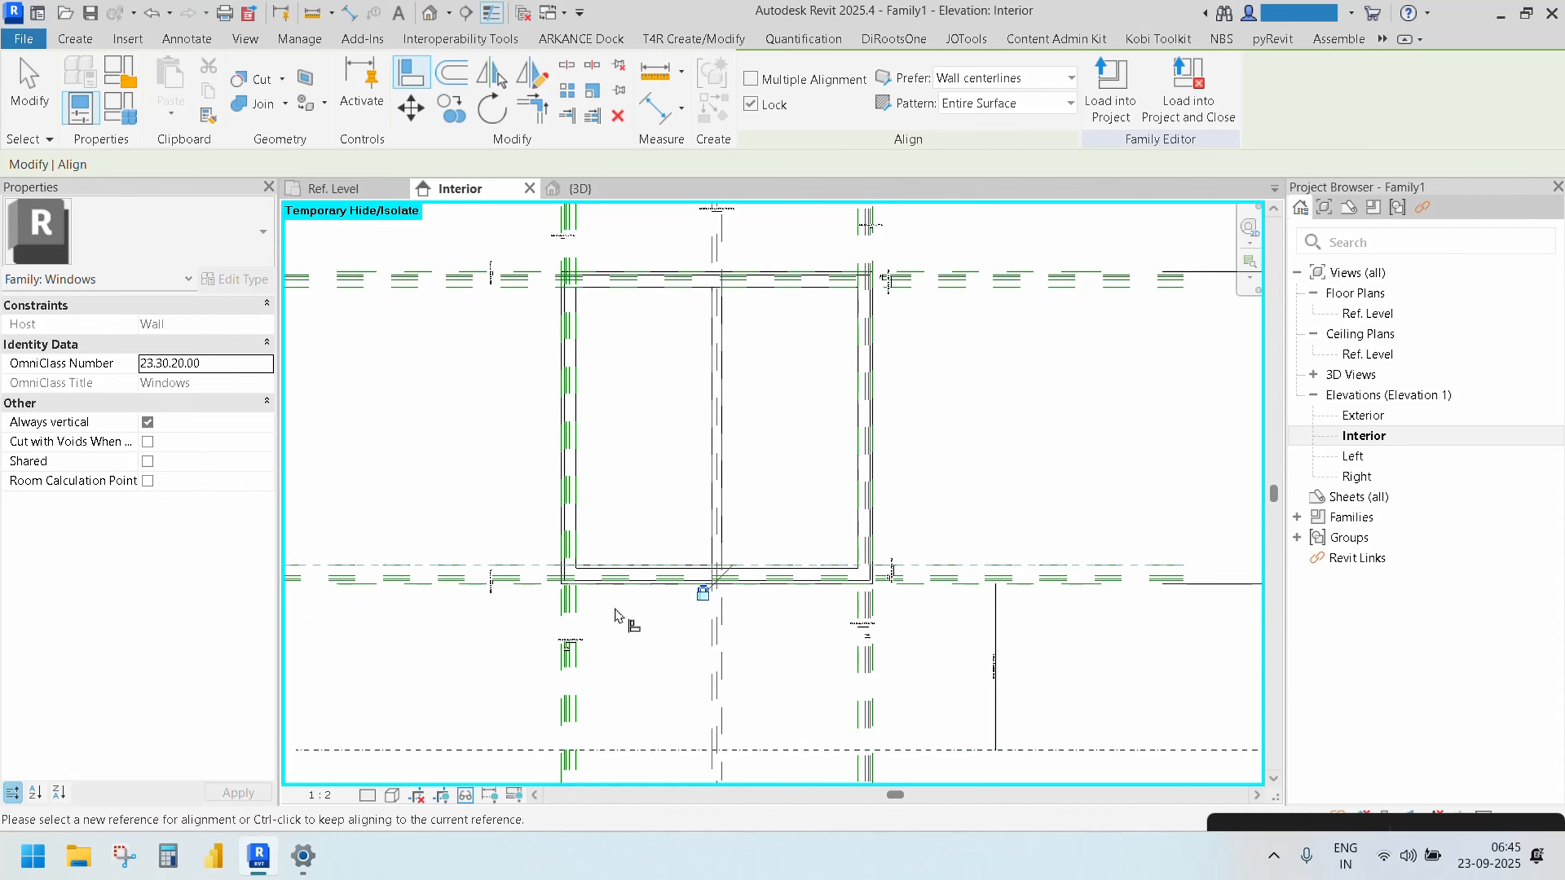
key("Escape")
key("Escape")
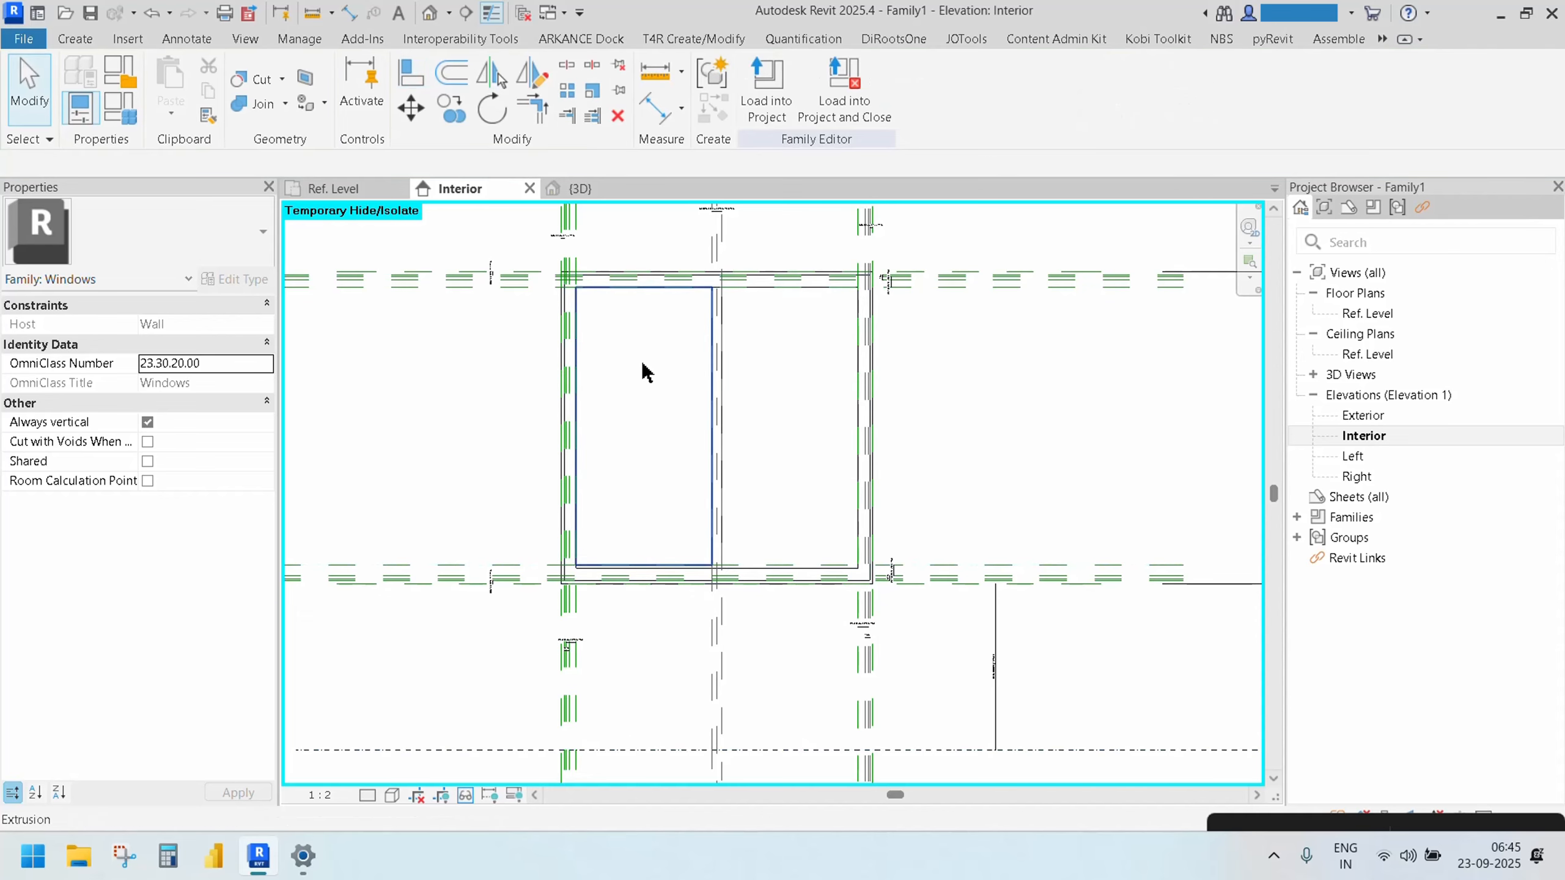
Check the left panel extrusion in the 3D view and set its subcategory to Glass
left_click(599, 191)
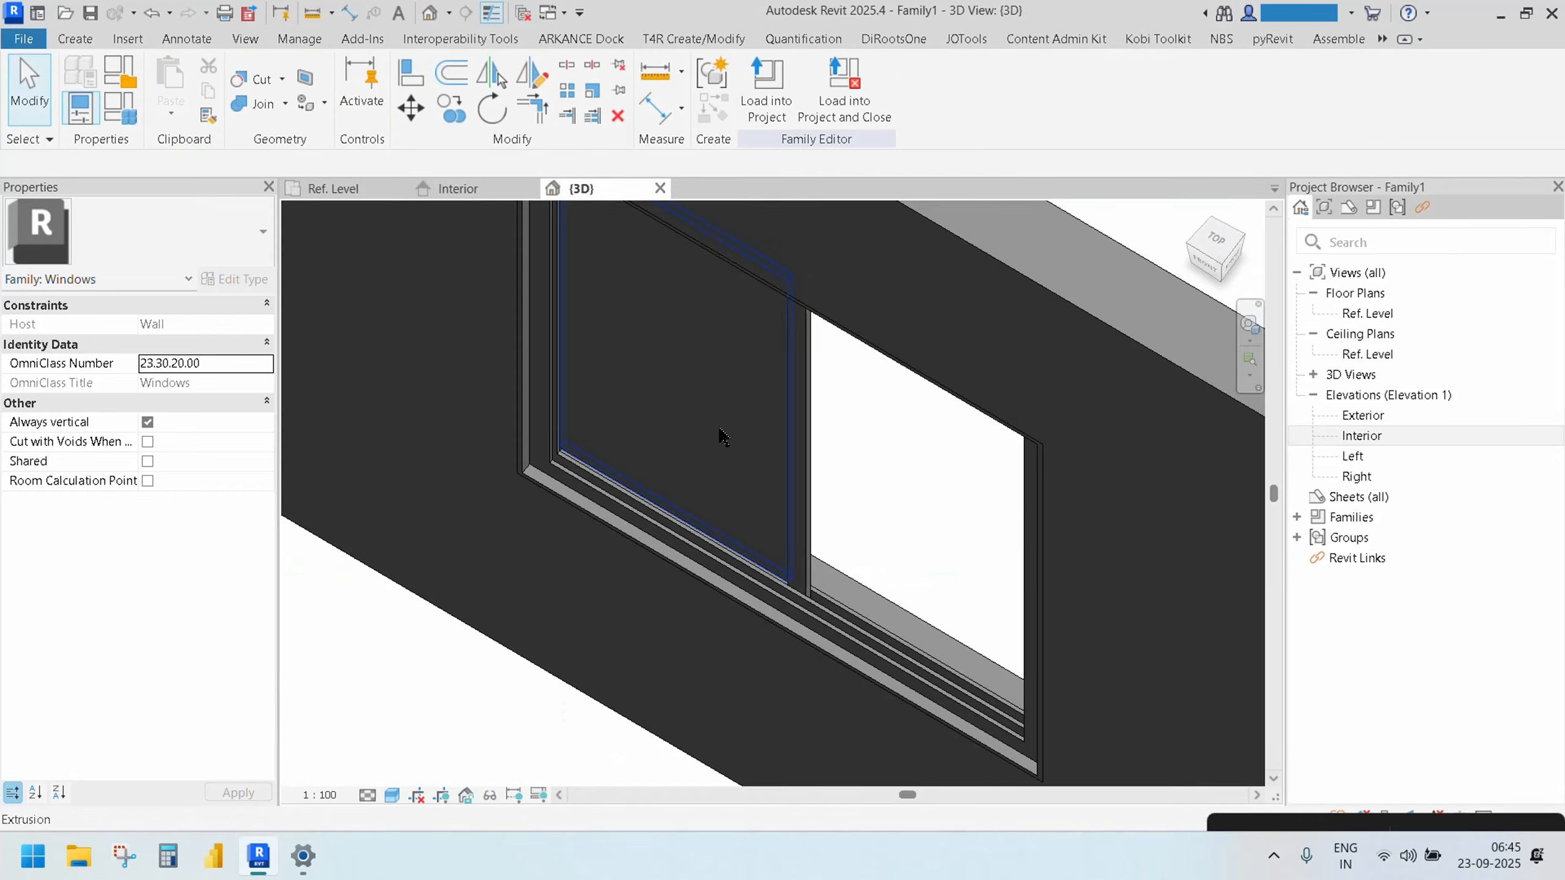
scroll(838, 513, "down", 3)
middle_click_drag(838, 514, 782, 512, "shift")
middle_click_drag(724, 442, 637, 474)
scroll(628, 467, "up", 1)
scroll(629, 471, "down", 2)
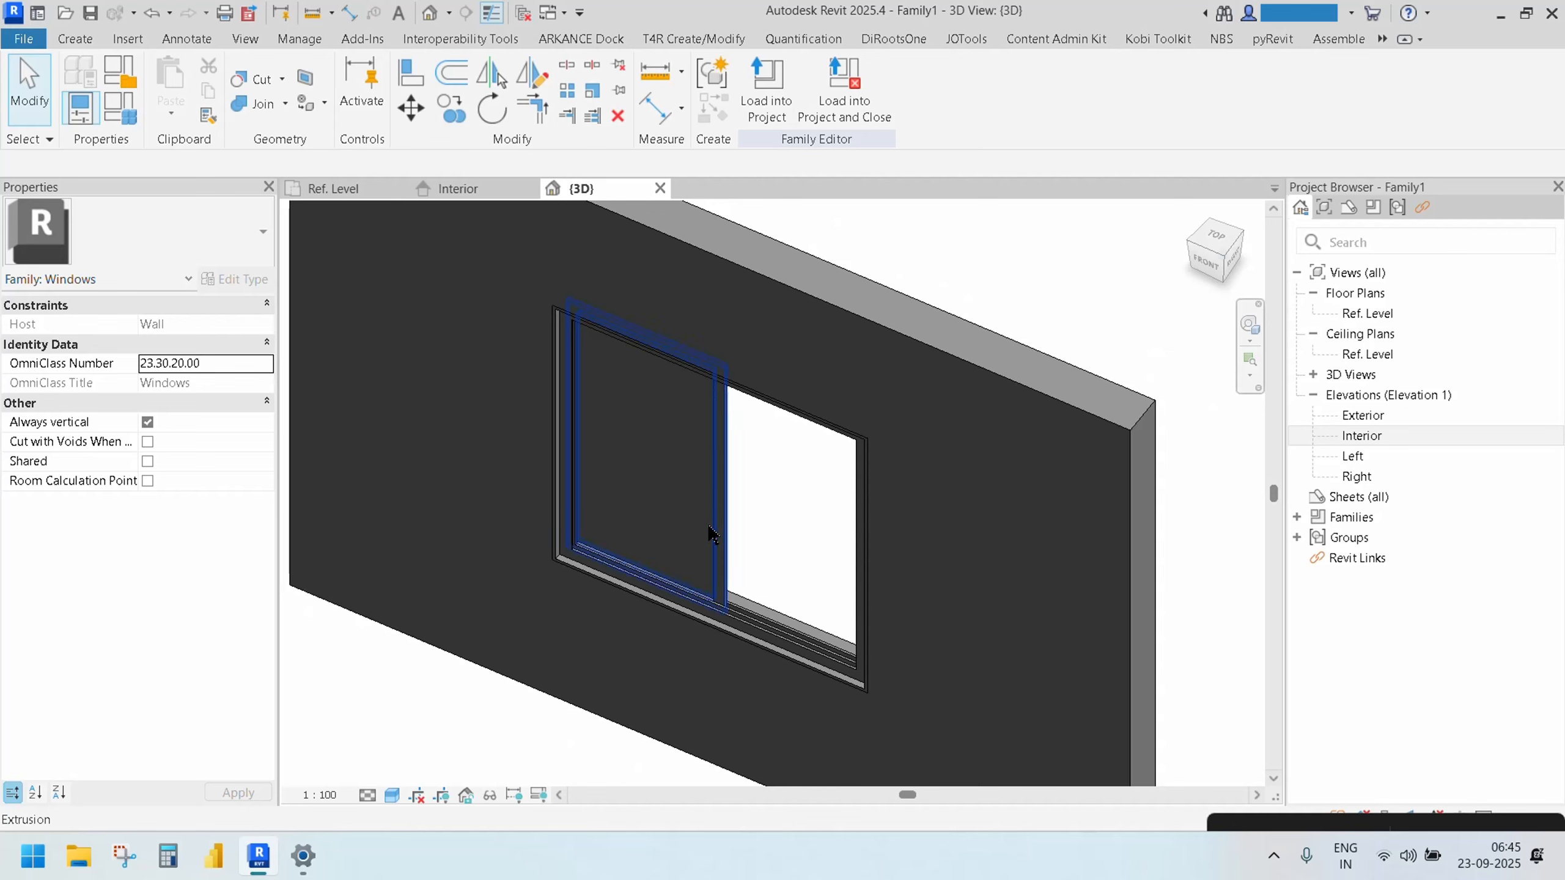
left_click(658, 478)
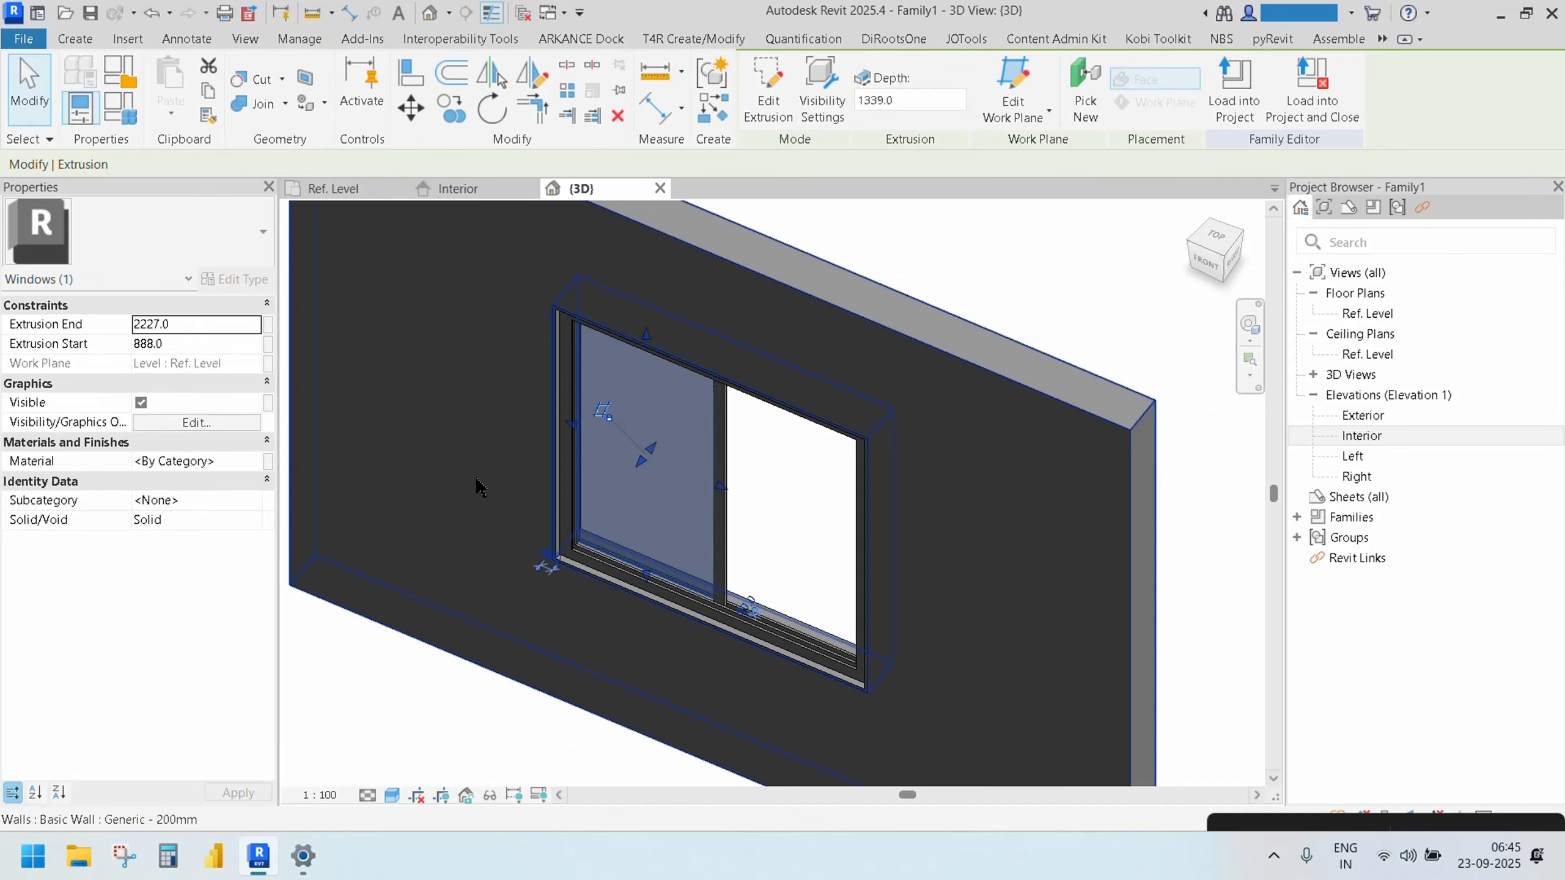
left_click(259, 503)
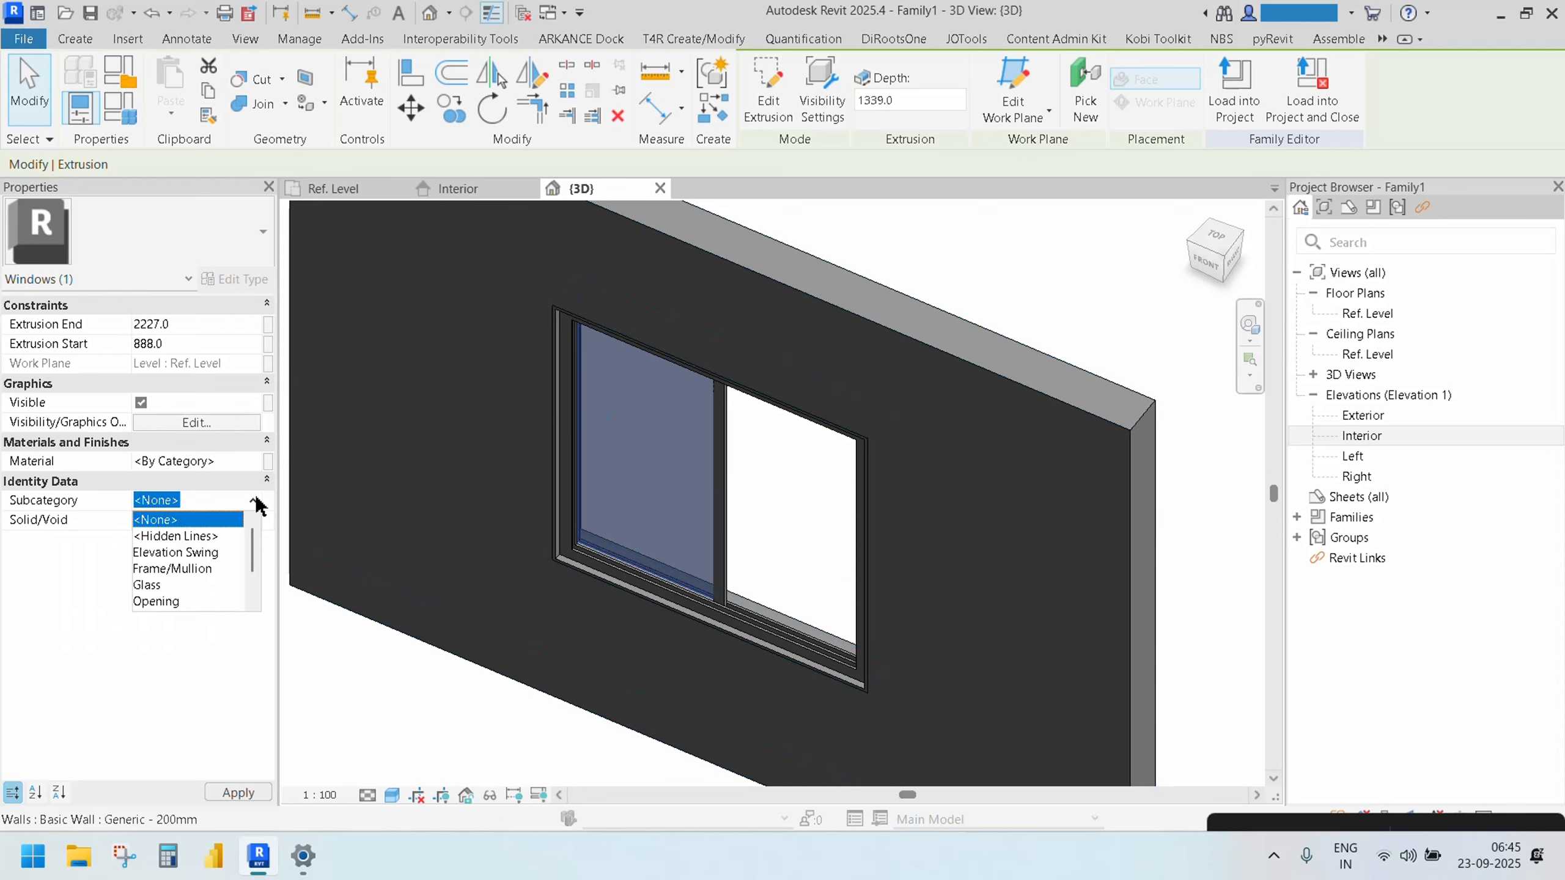
left_click(157, 584)
left_click(459, 706)
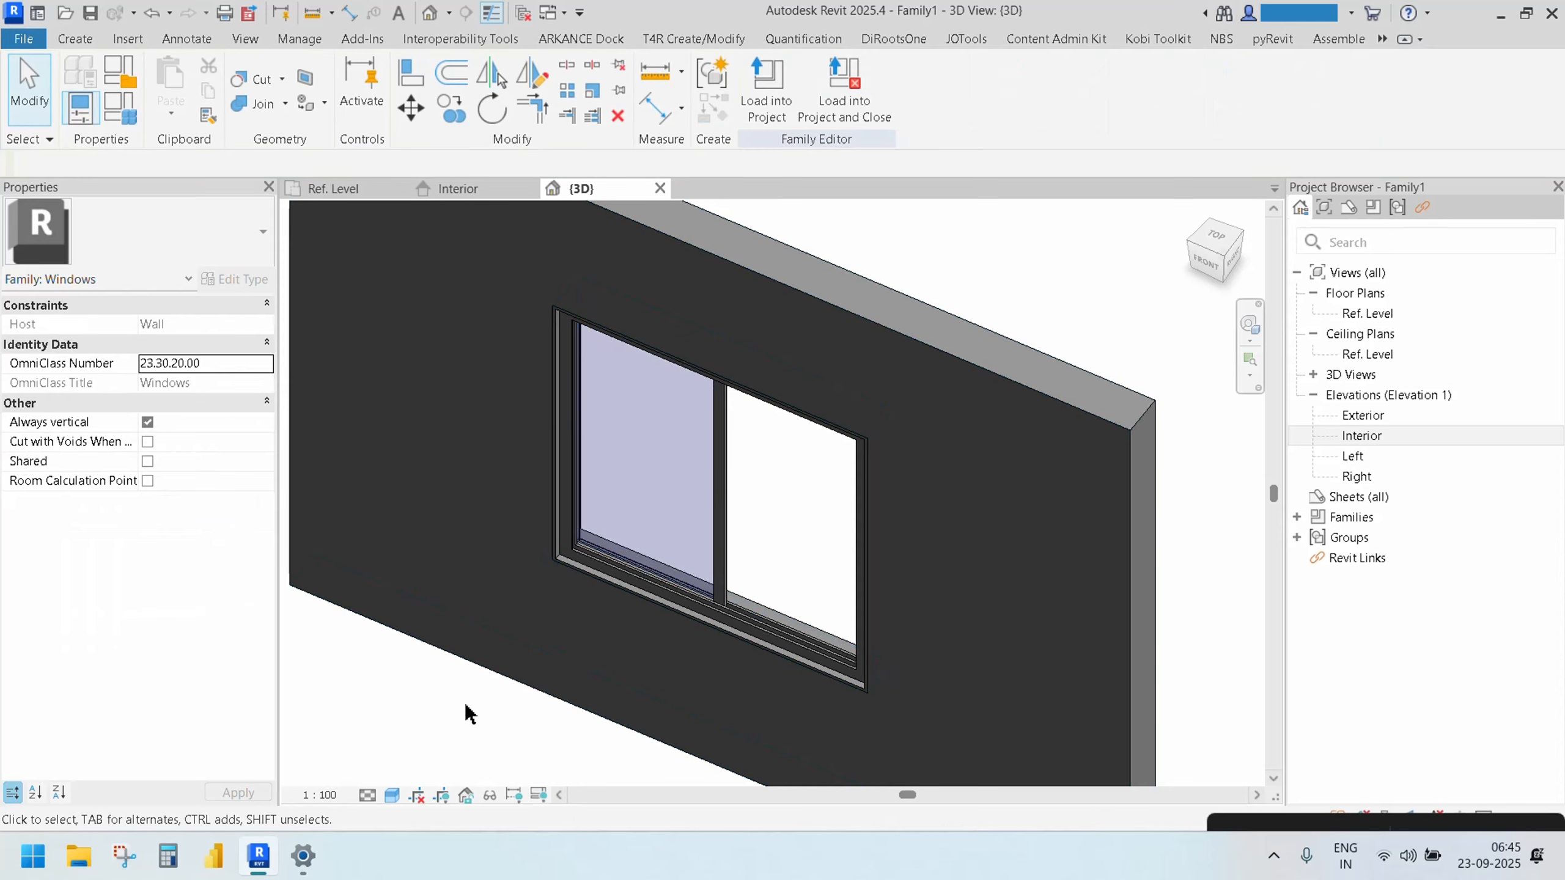
Set the subcategory of the left sliding panel's frame sweep to Frame/Mullion
left_click(725, 518)
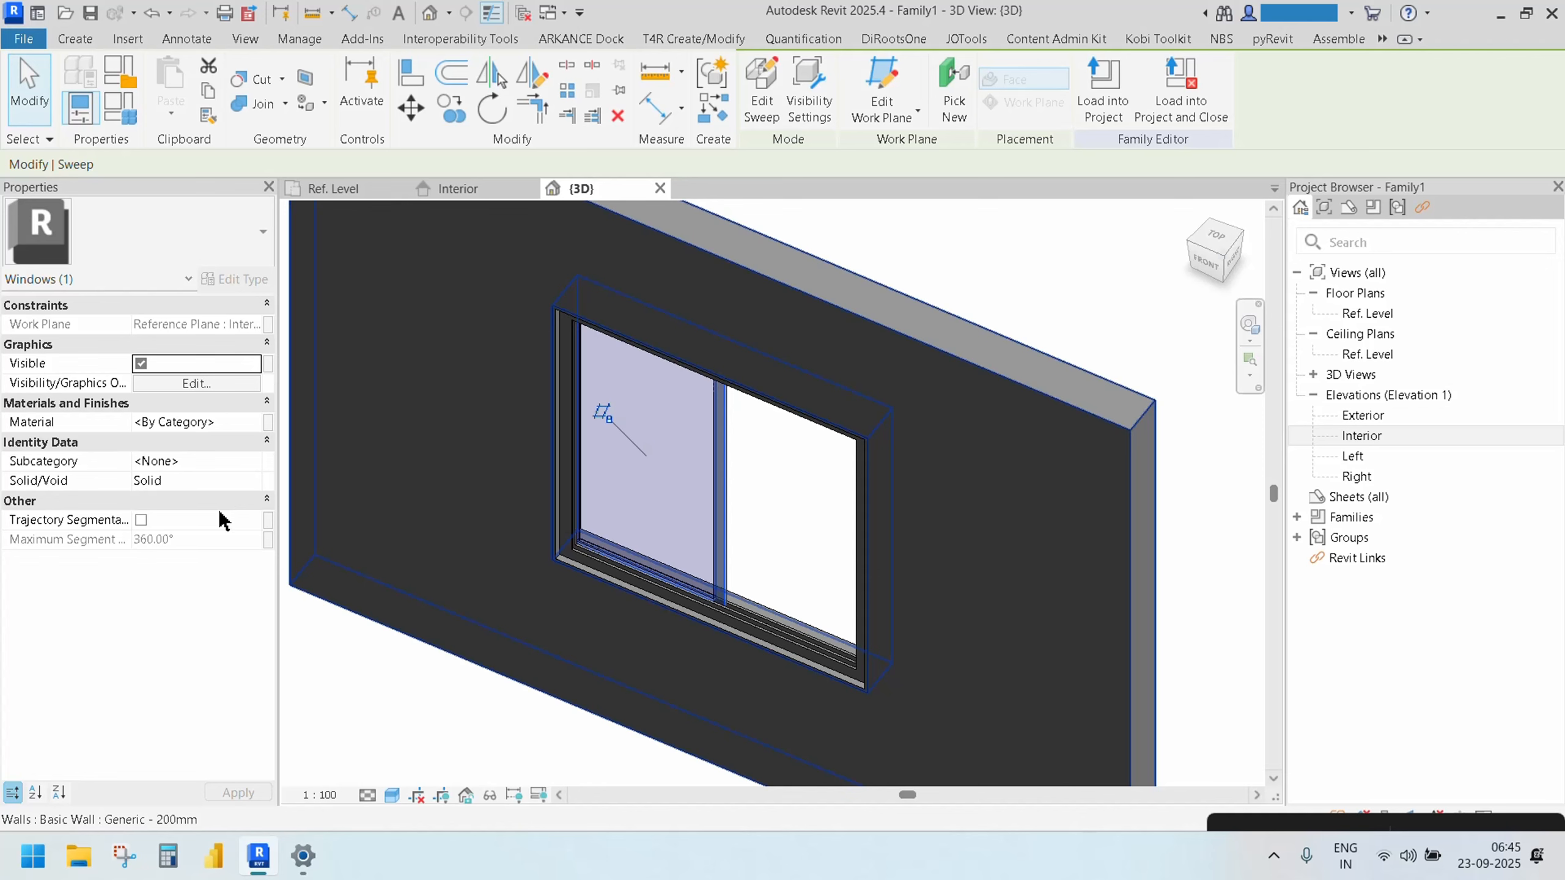
left_click(253, 464)
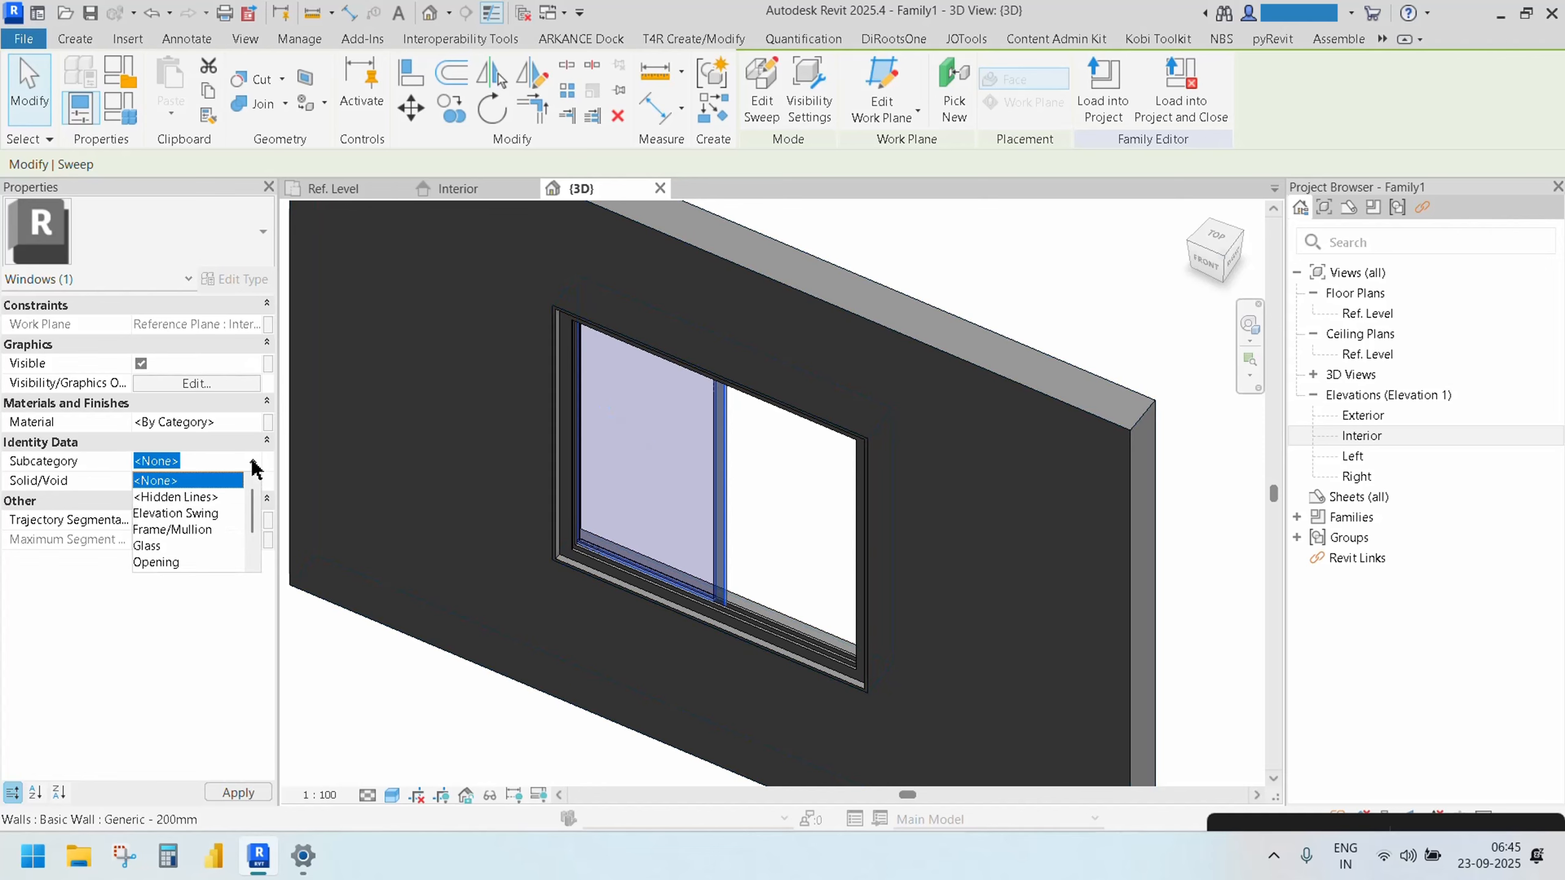
scroll(208, 517, "down", 1)
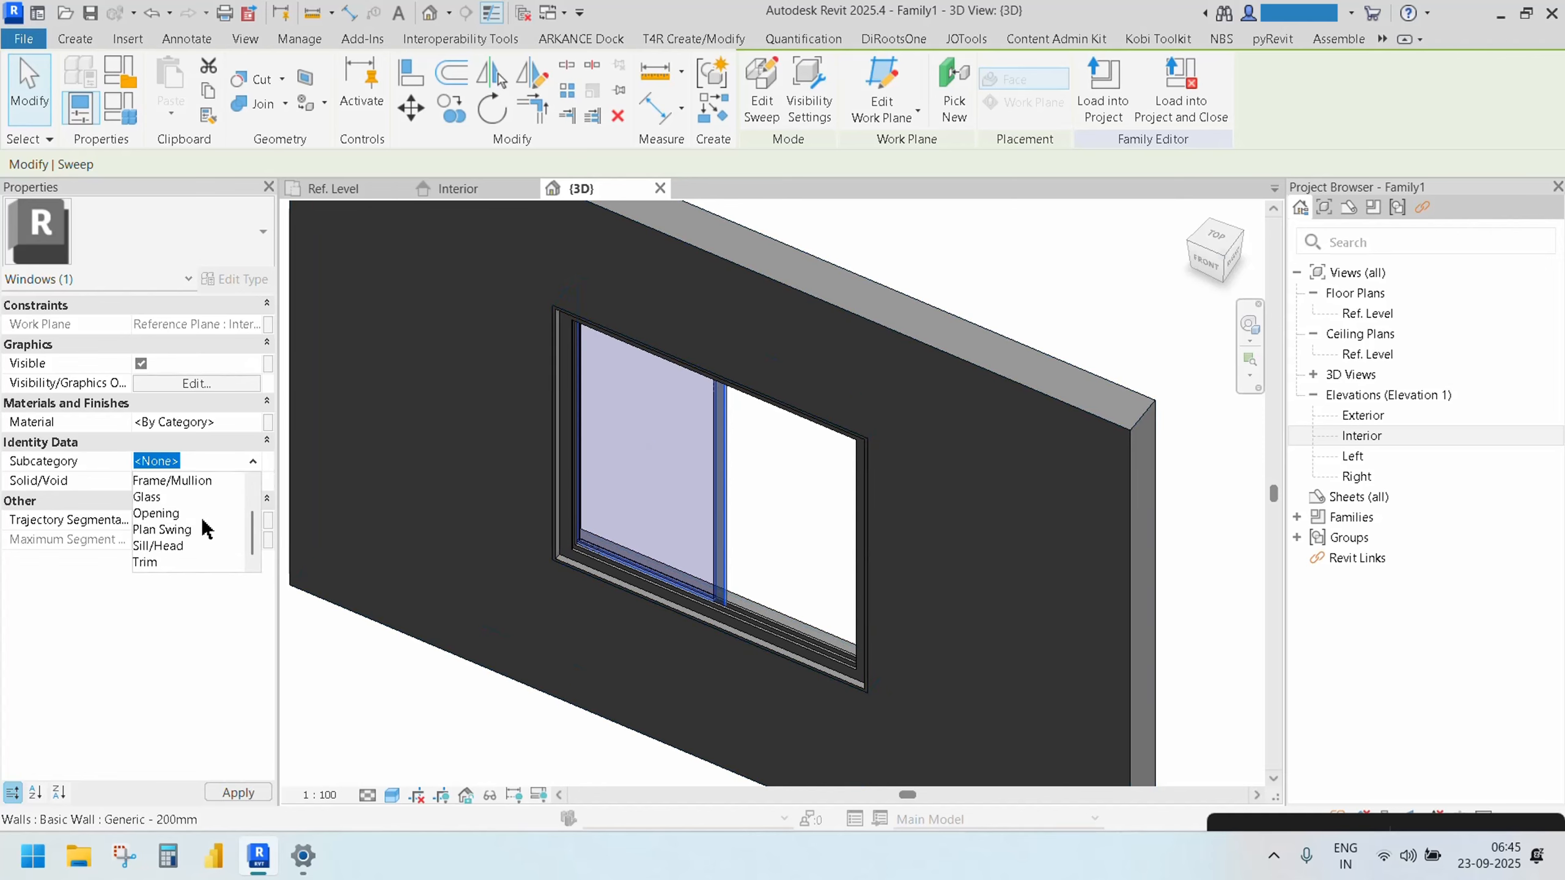
scroll(174, 553, "up", 1)
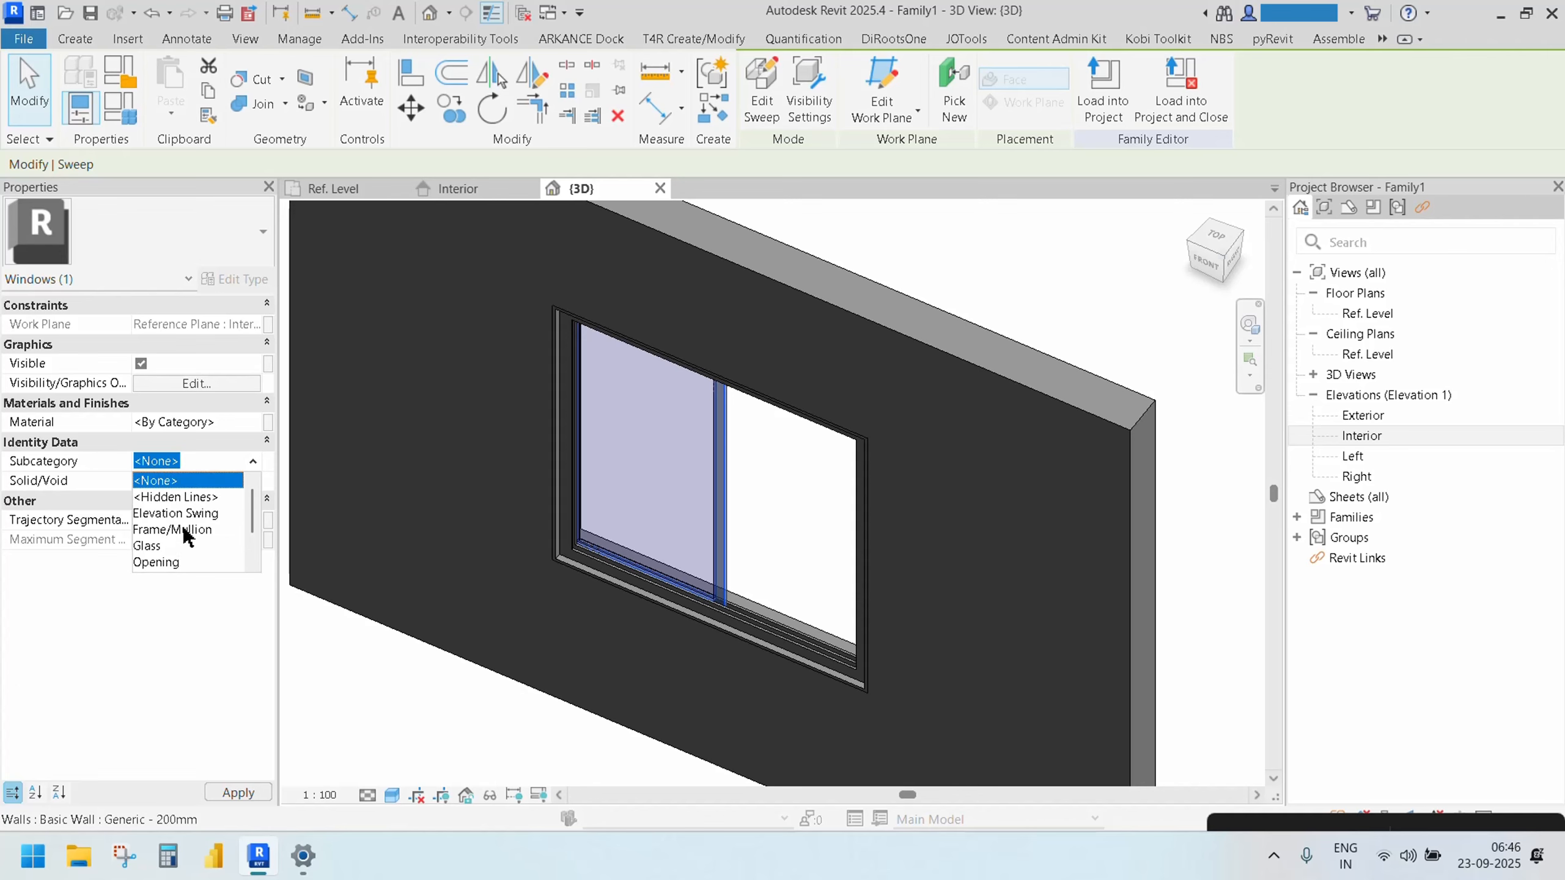
left_click(181, 522)
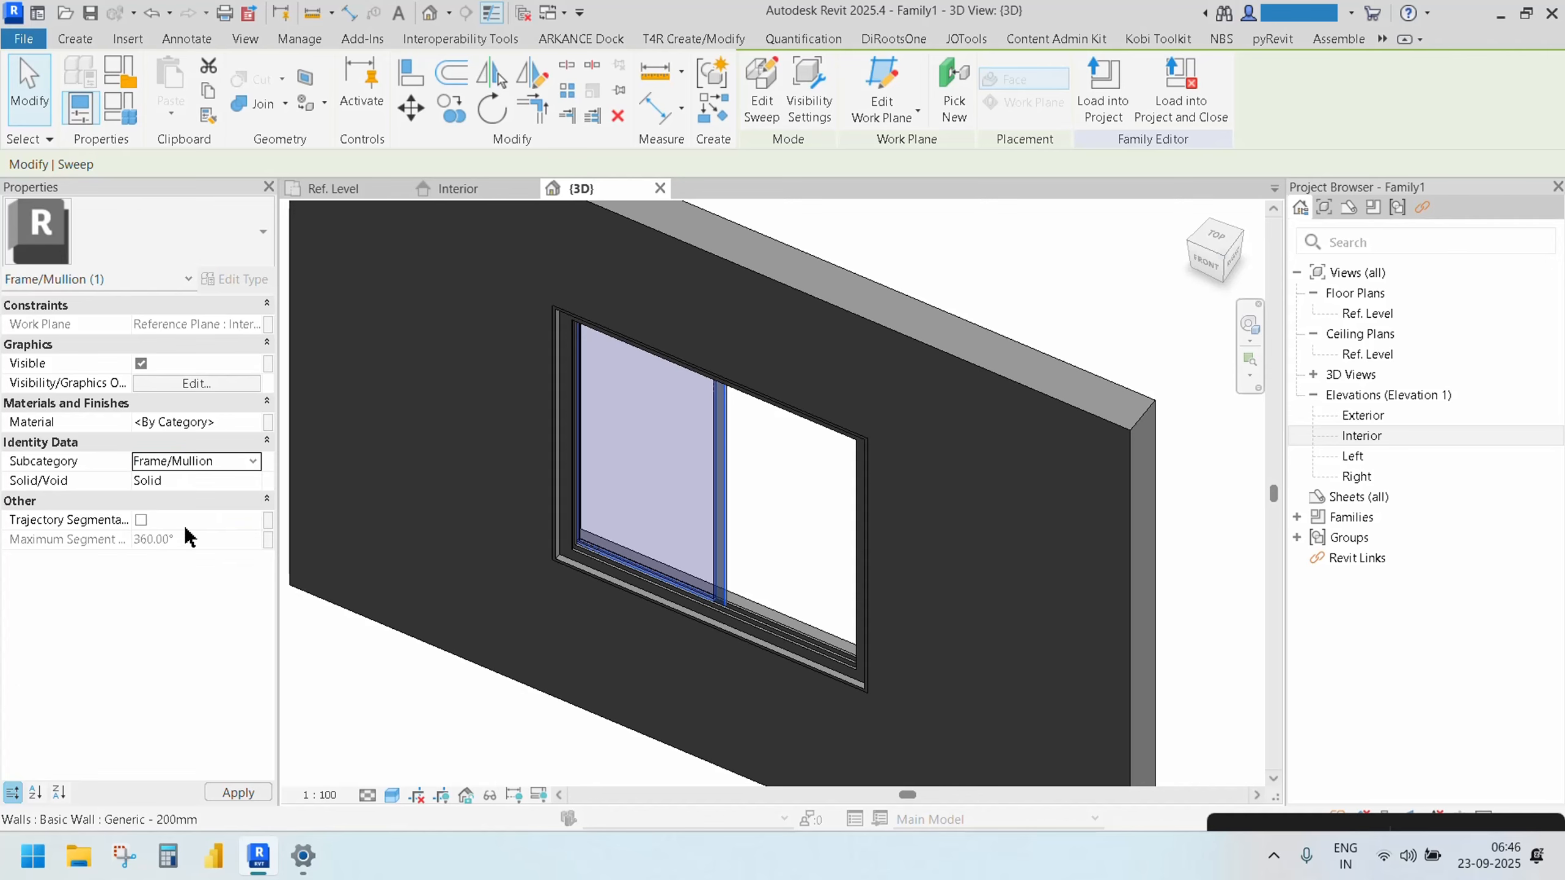
left_click(776, 496)
scroll(761, 562, "up", 3)
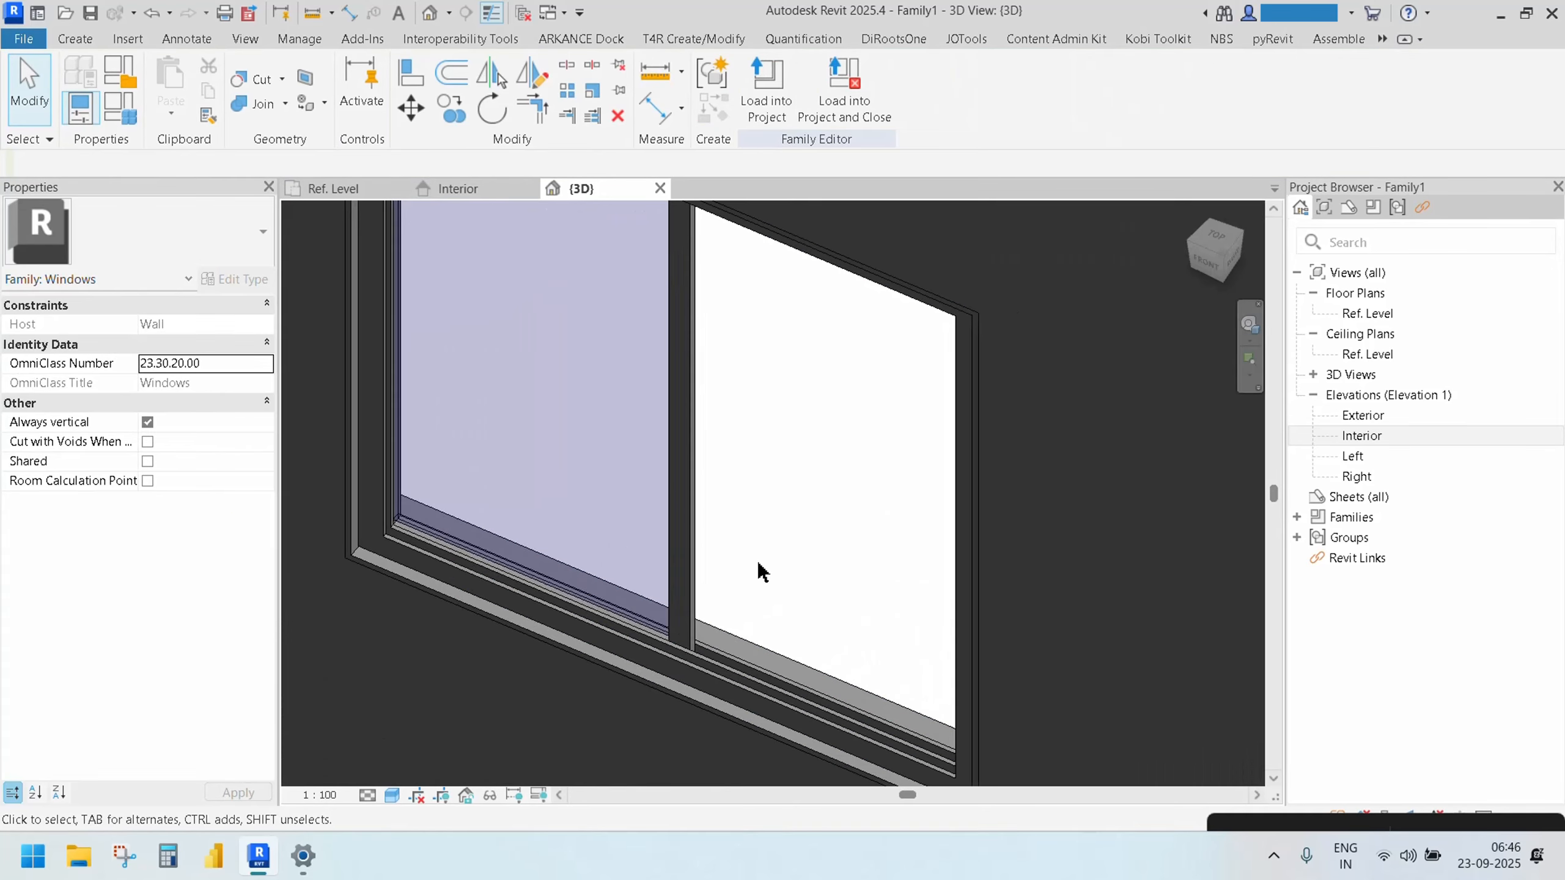
Assign the Frame/Mullion subcategory to the outer window frame sweep
left_click(739, 681)
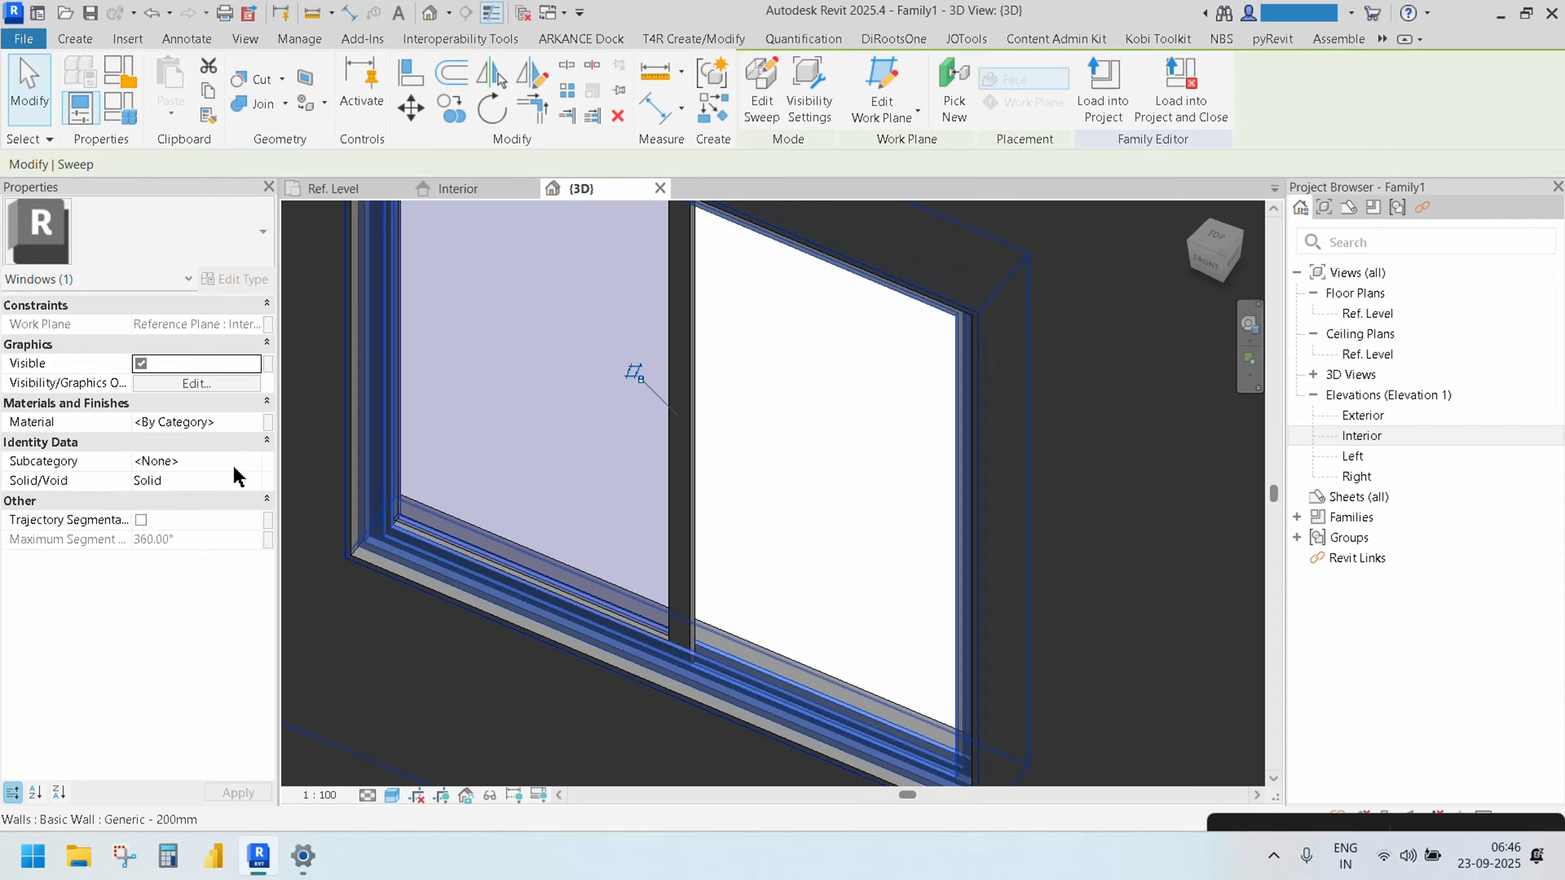
left_click(253, 462)
left_click(205, 528)
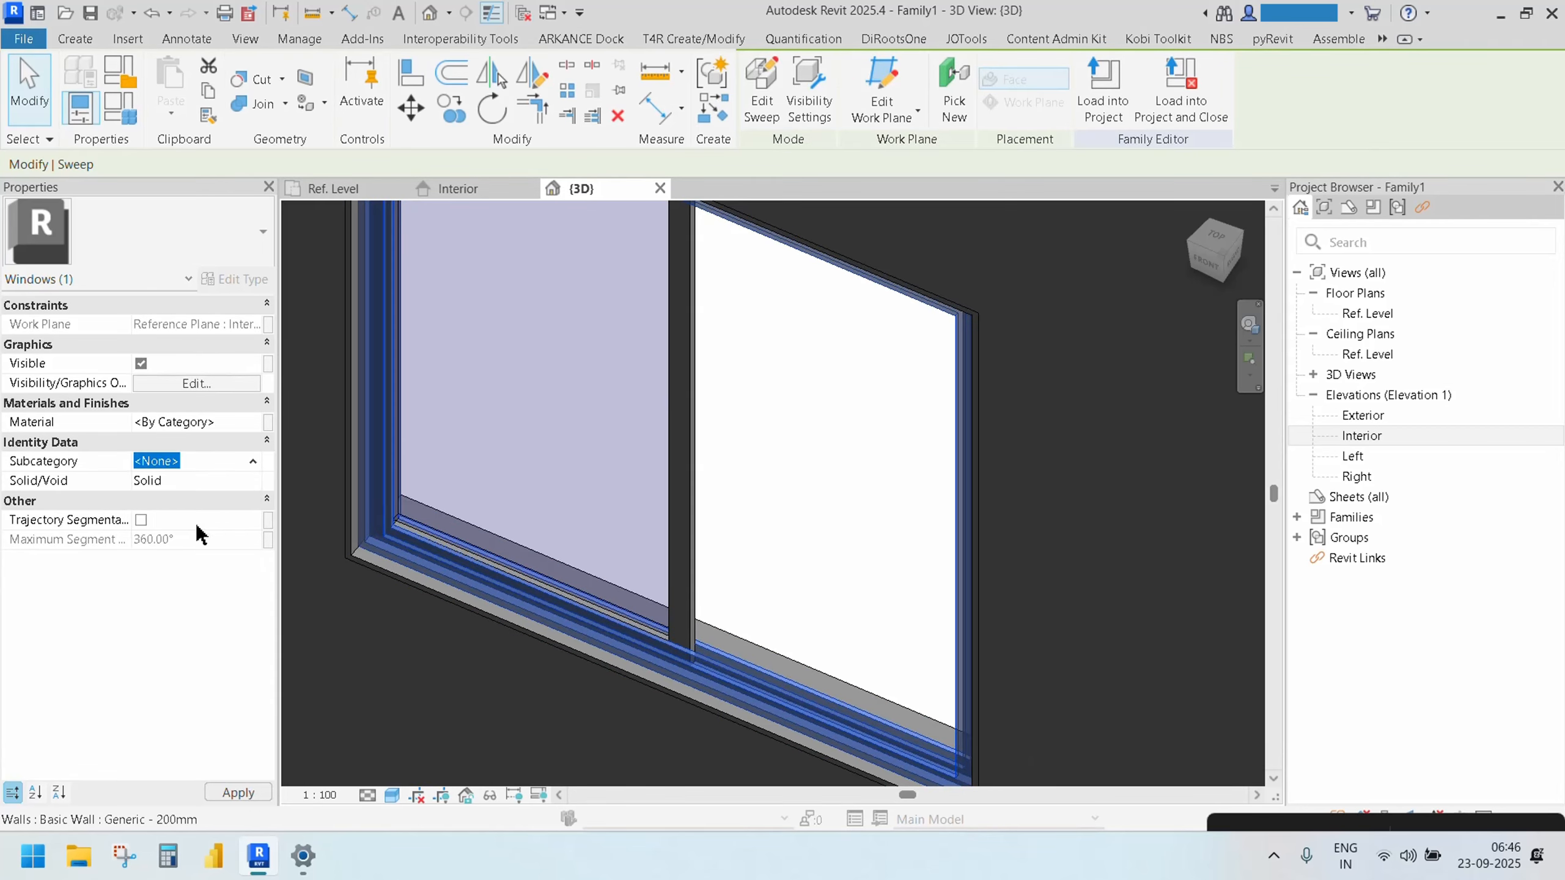
key("Escape")
scroll(816, 475, "down", 2)
scroll(784, 516, "down", 2)
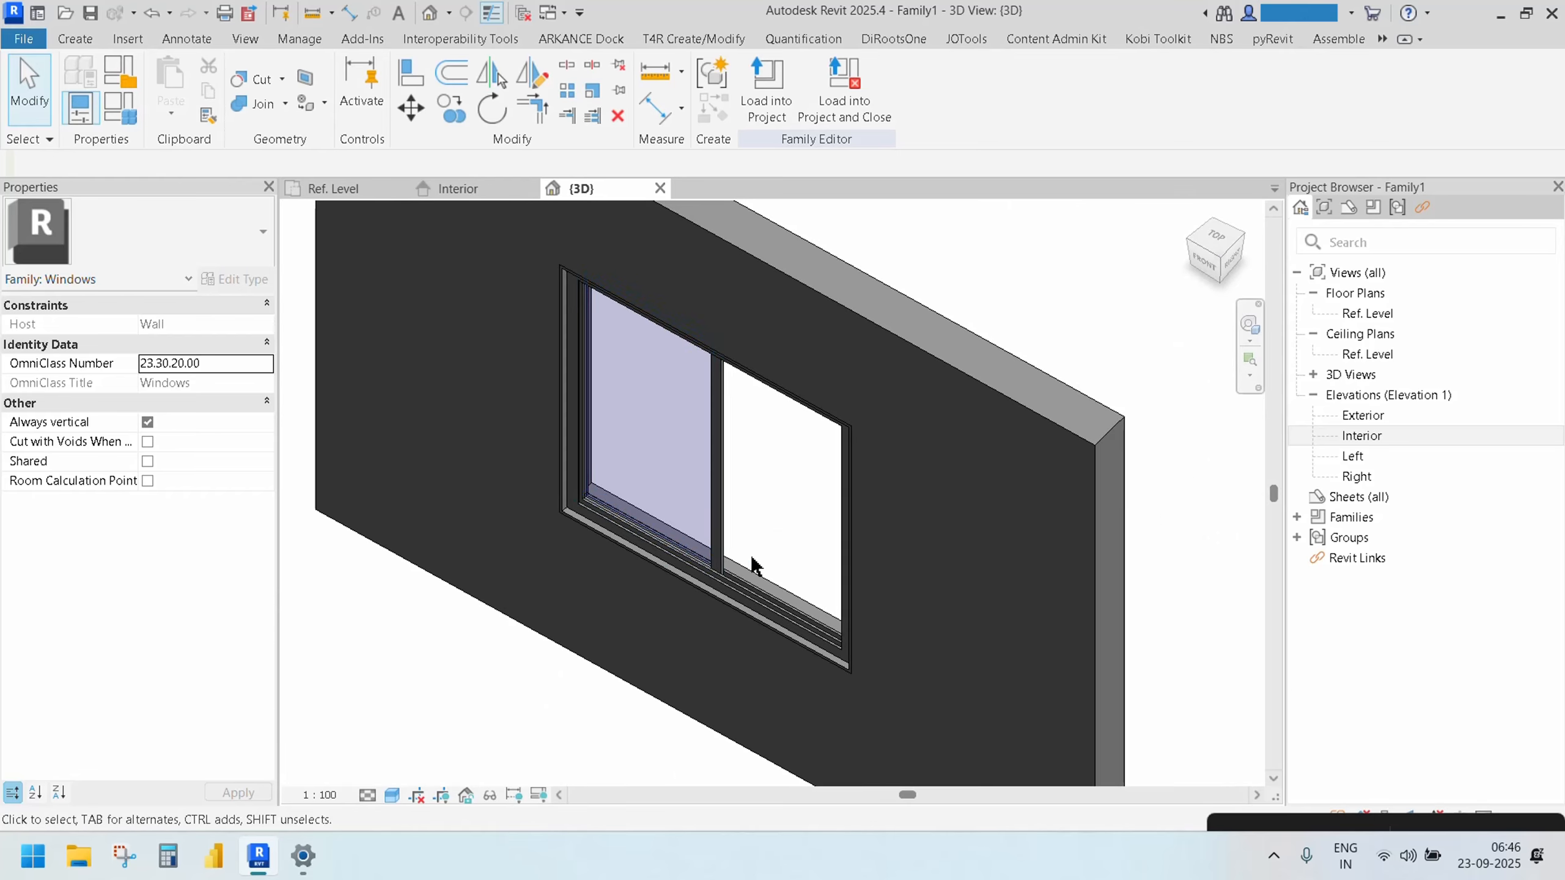
Test the family's parametric behaviour by setting the Height parameter to 2000 and applying it, dismissing the save reminder
scroll(751, 559, "up", 3)
middle_click_drag(762, 577, 773, 537)
scroll(718, 527, "up", 3)
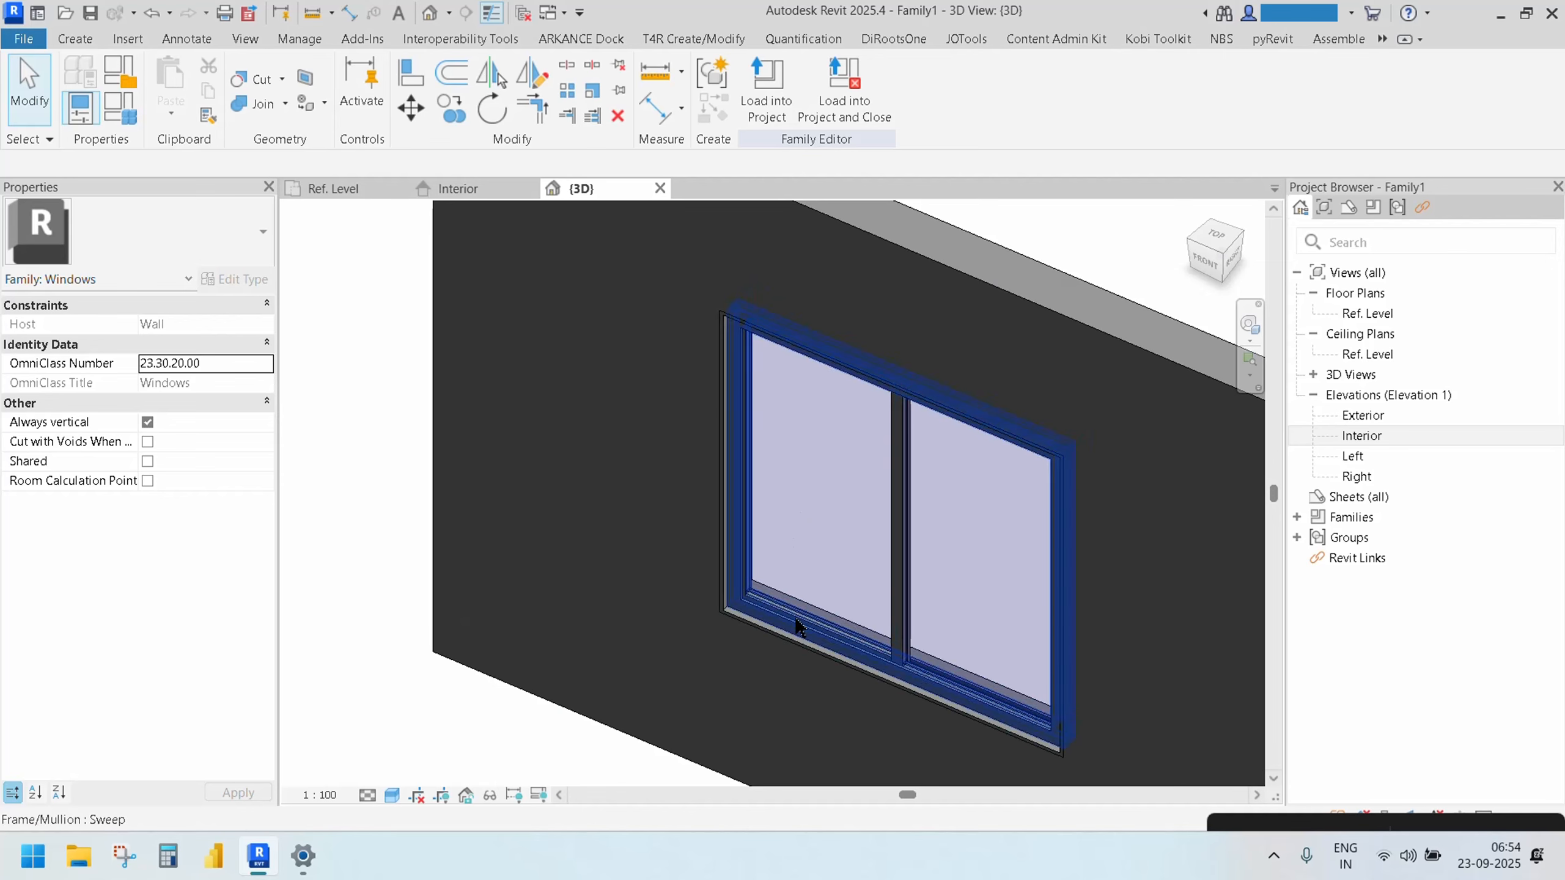
left_click(121, 116)
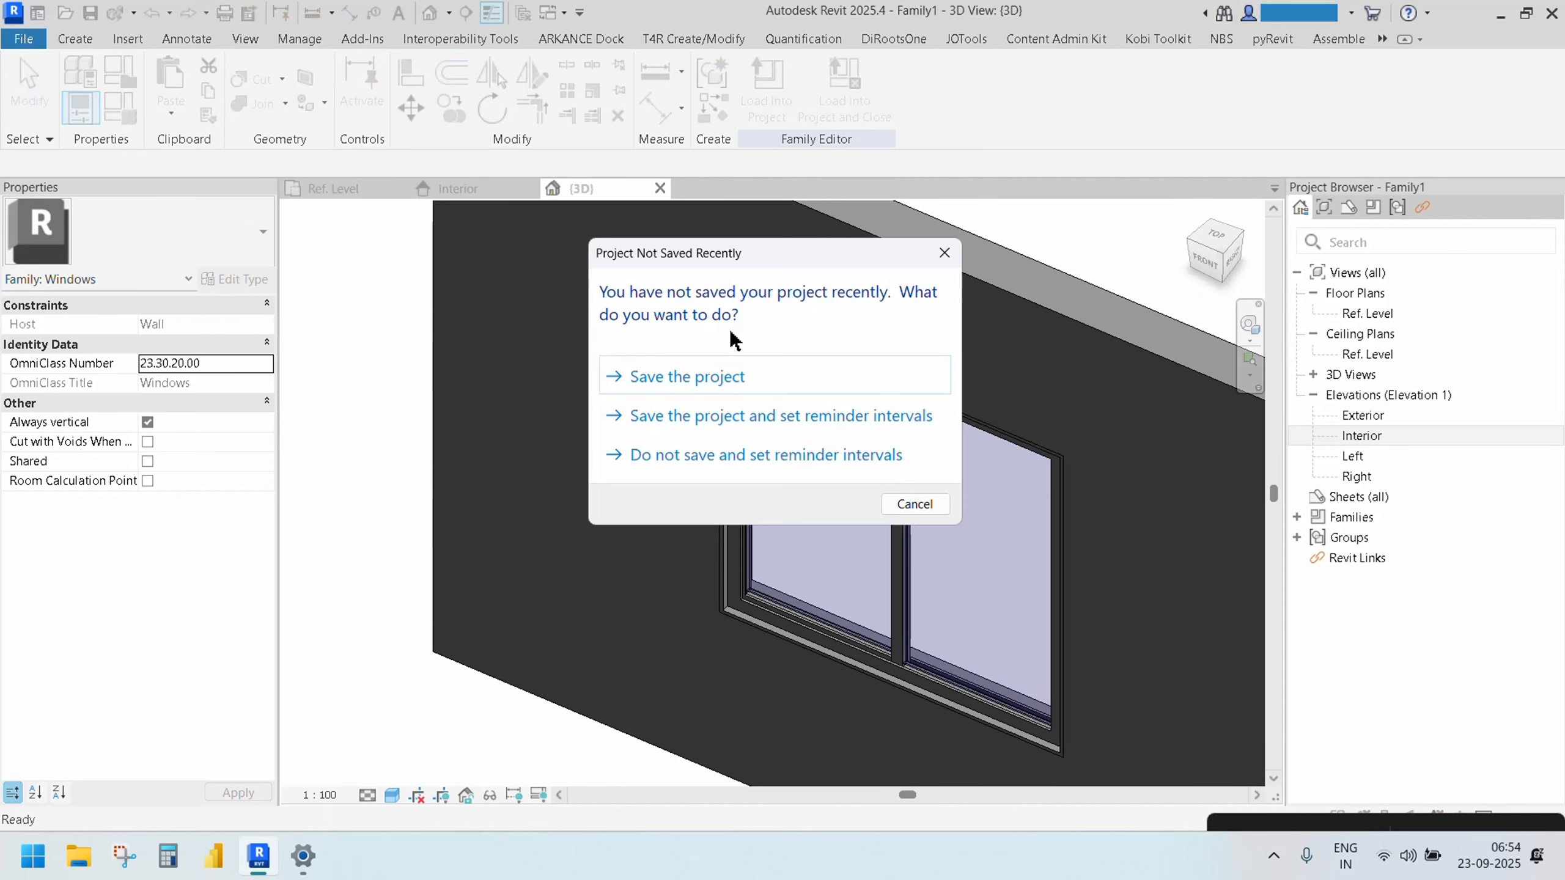
left_click(944, 252)
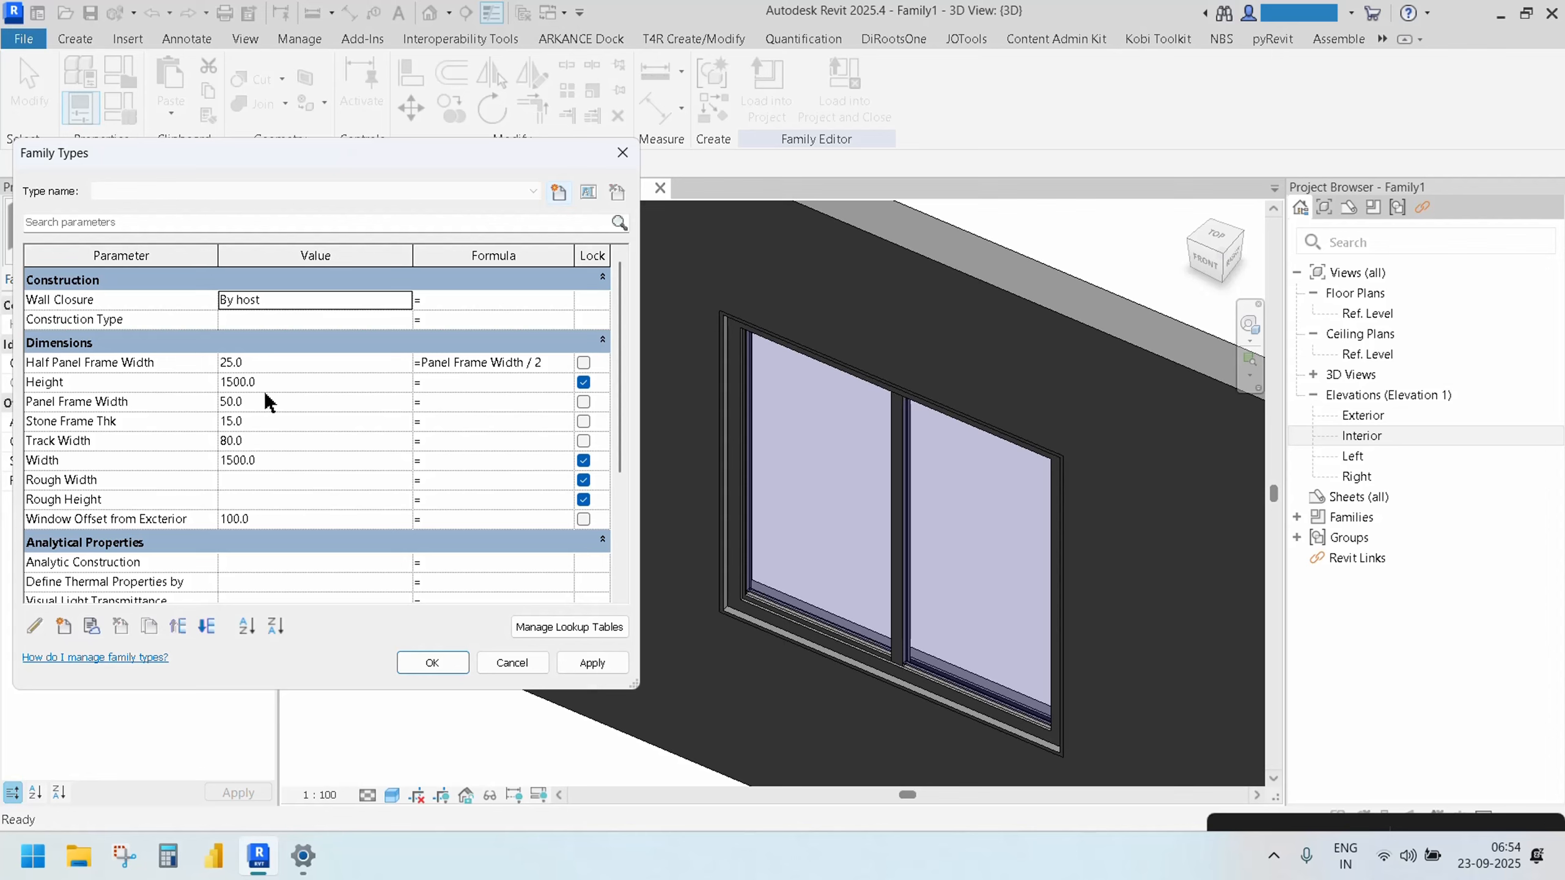
left_click(288, 384)
type("2")
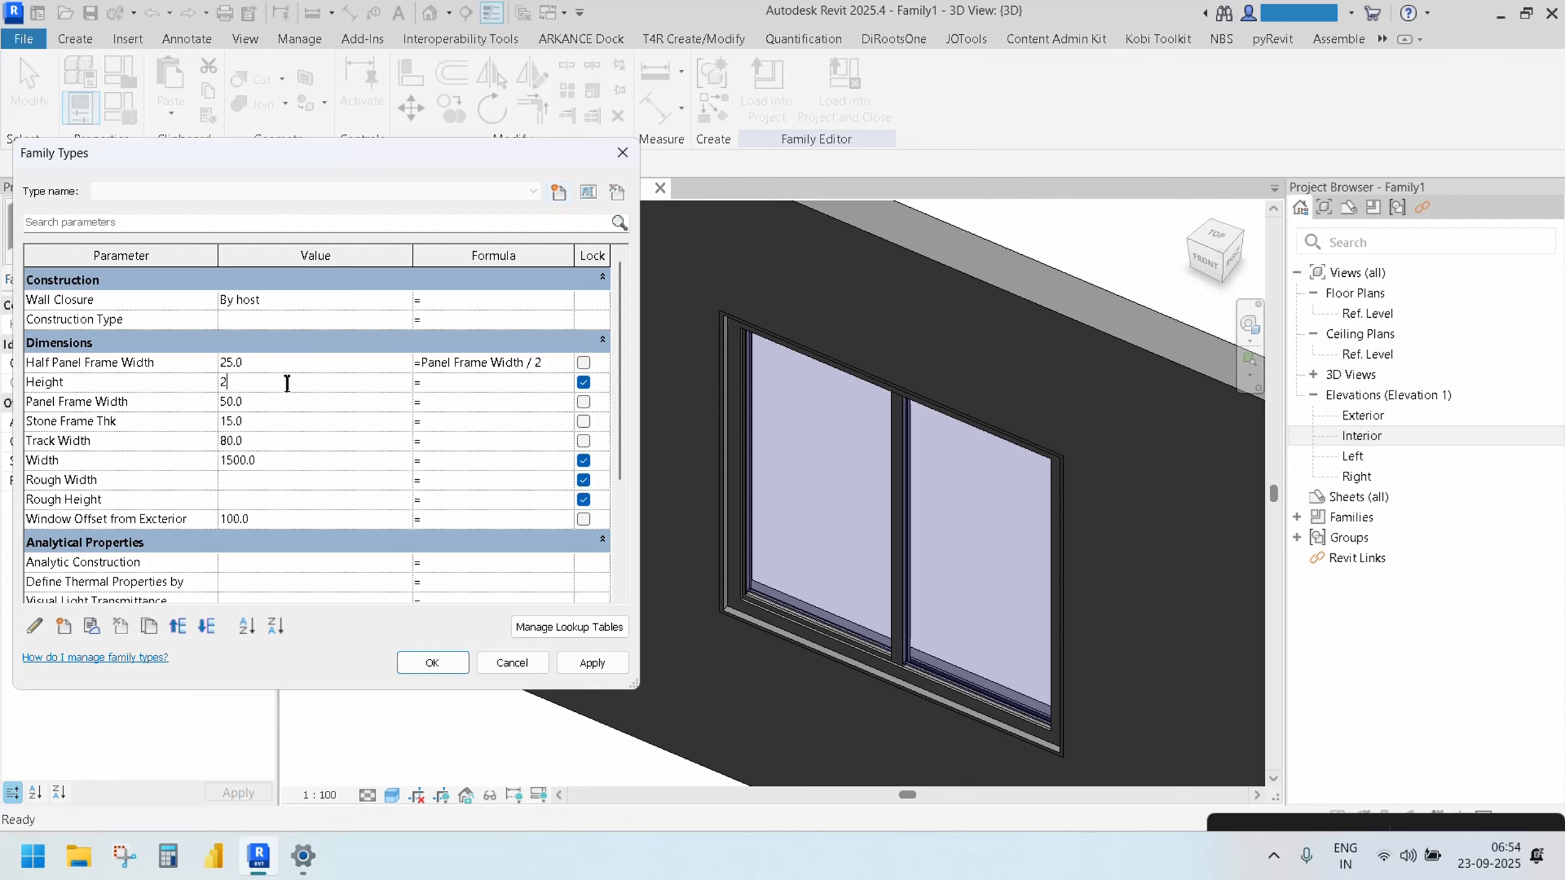
type("000")
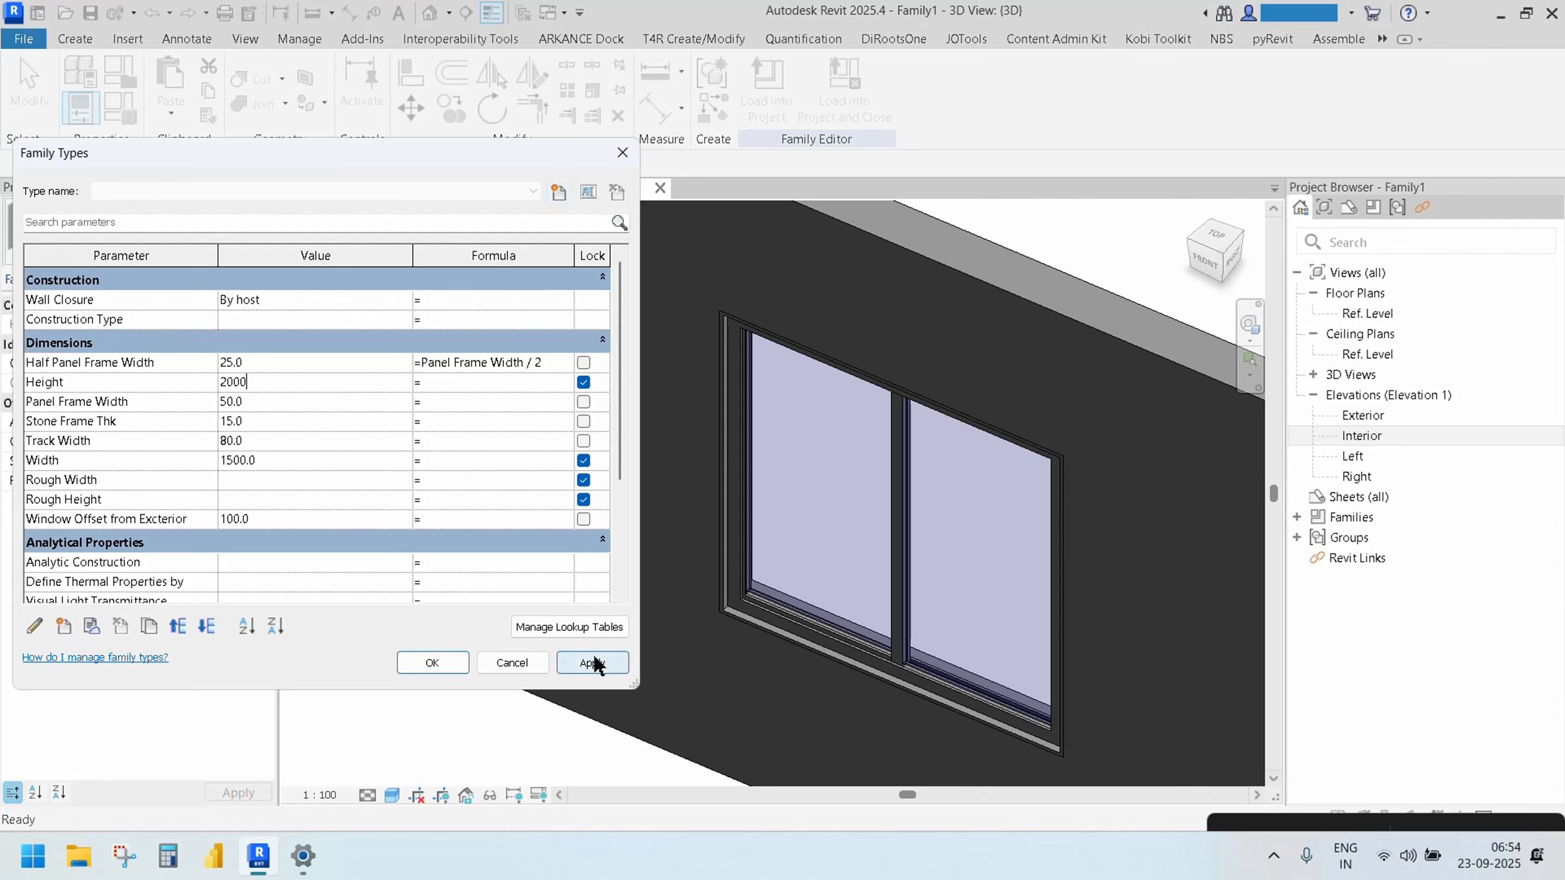
left_click(589, 662)
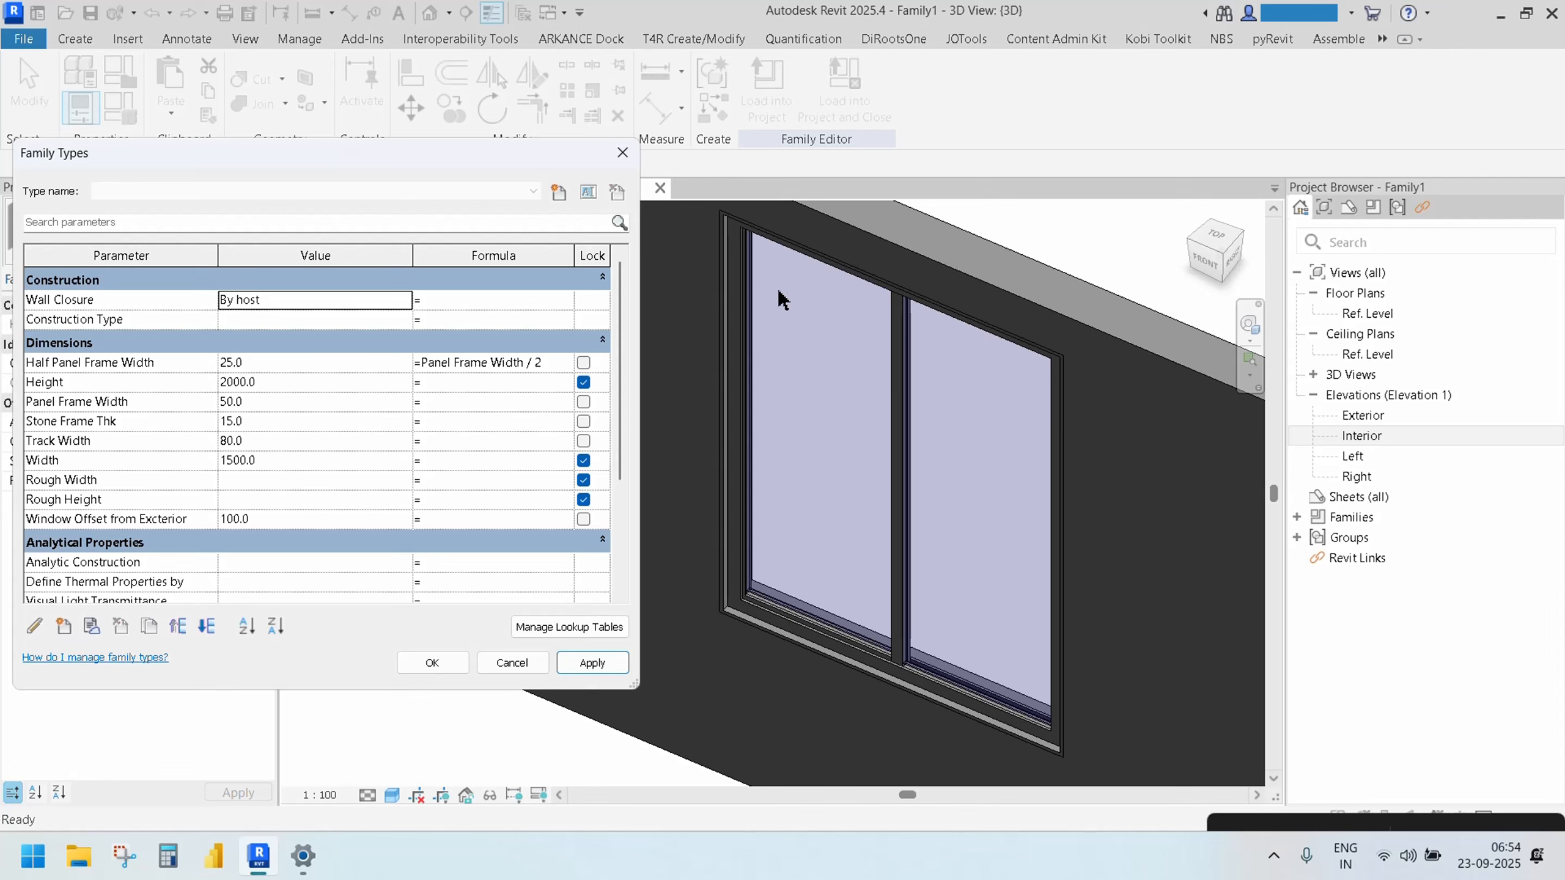
Set the window's Width parameter to 2000 and apply it
left_click(312, 459)
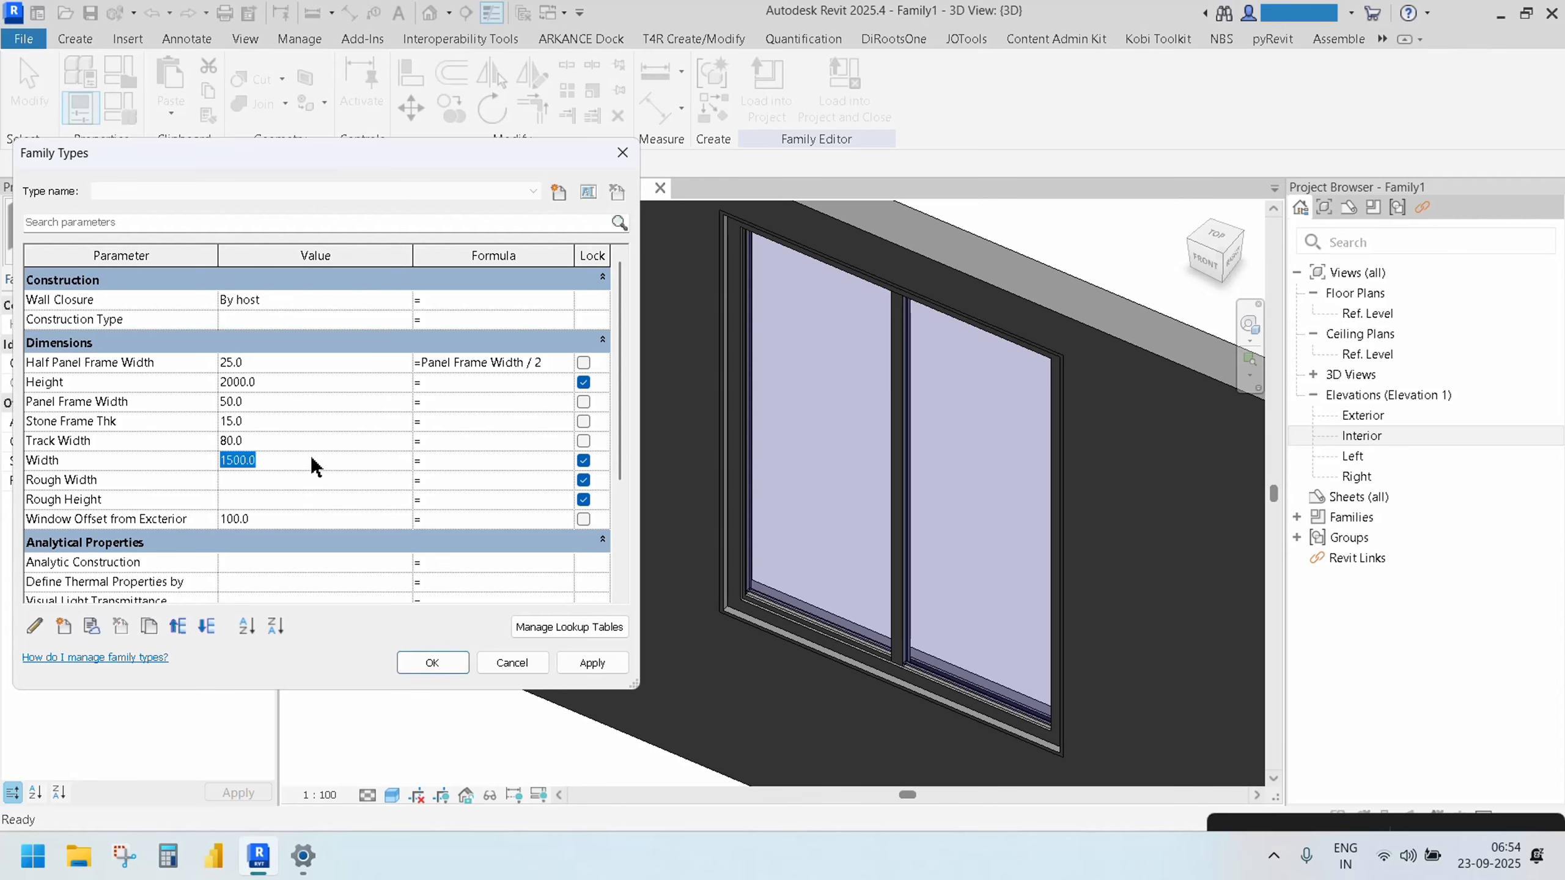
type("2")
left_click(603, 666)
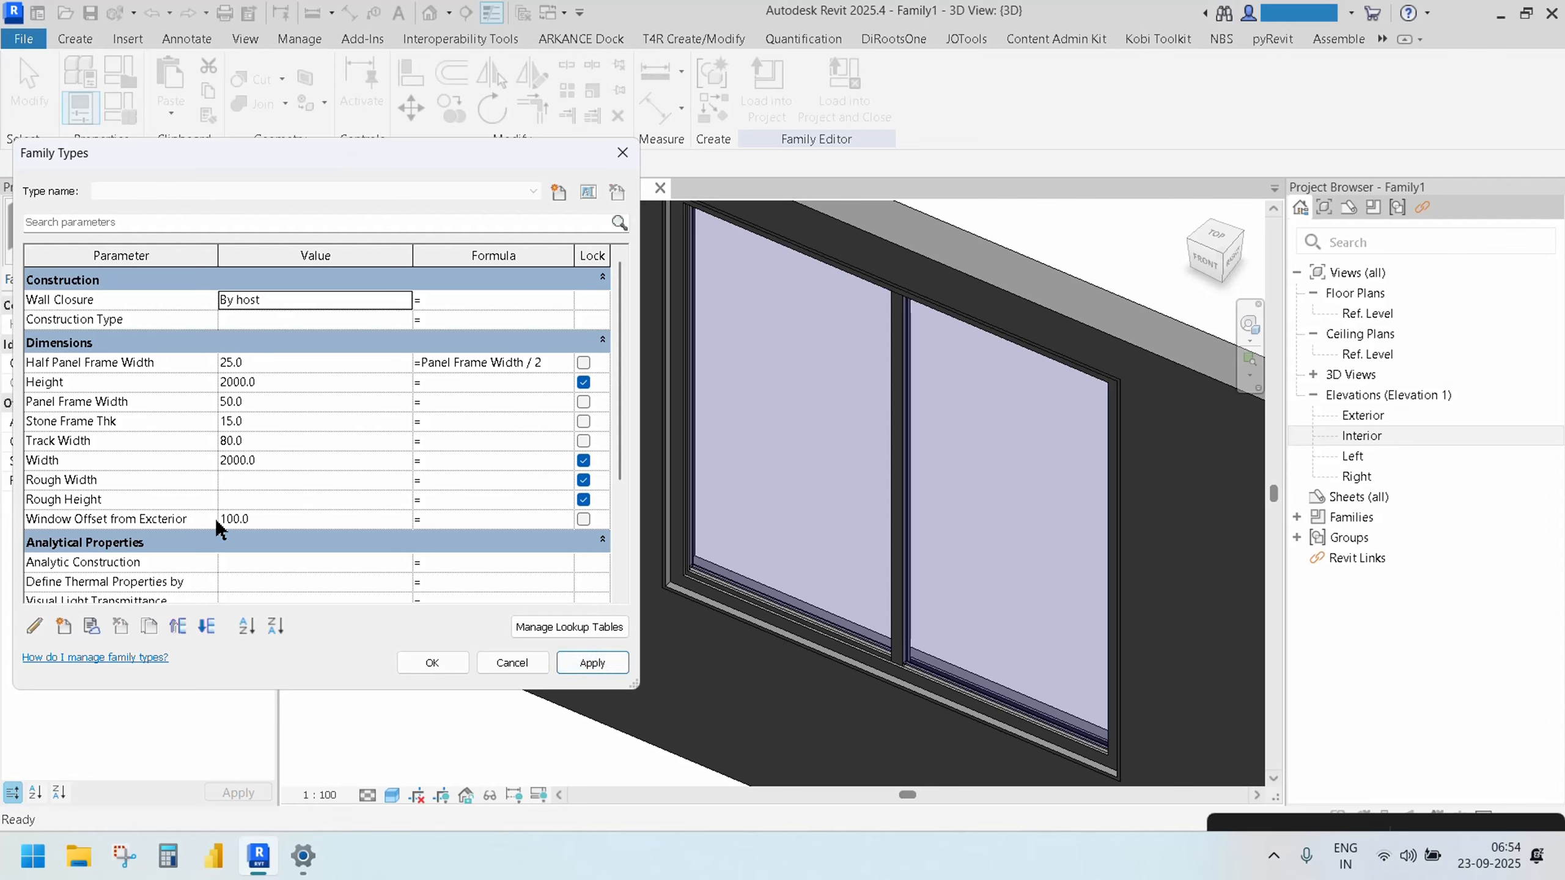
Set the window offset from the exterior to 50, apply it, and close the family types
left_click(290, 520)
type("50")
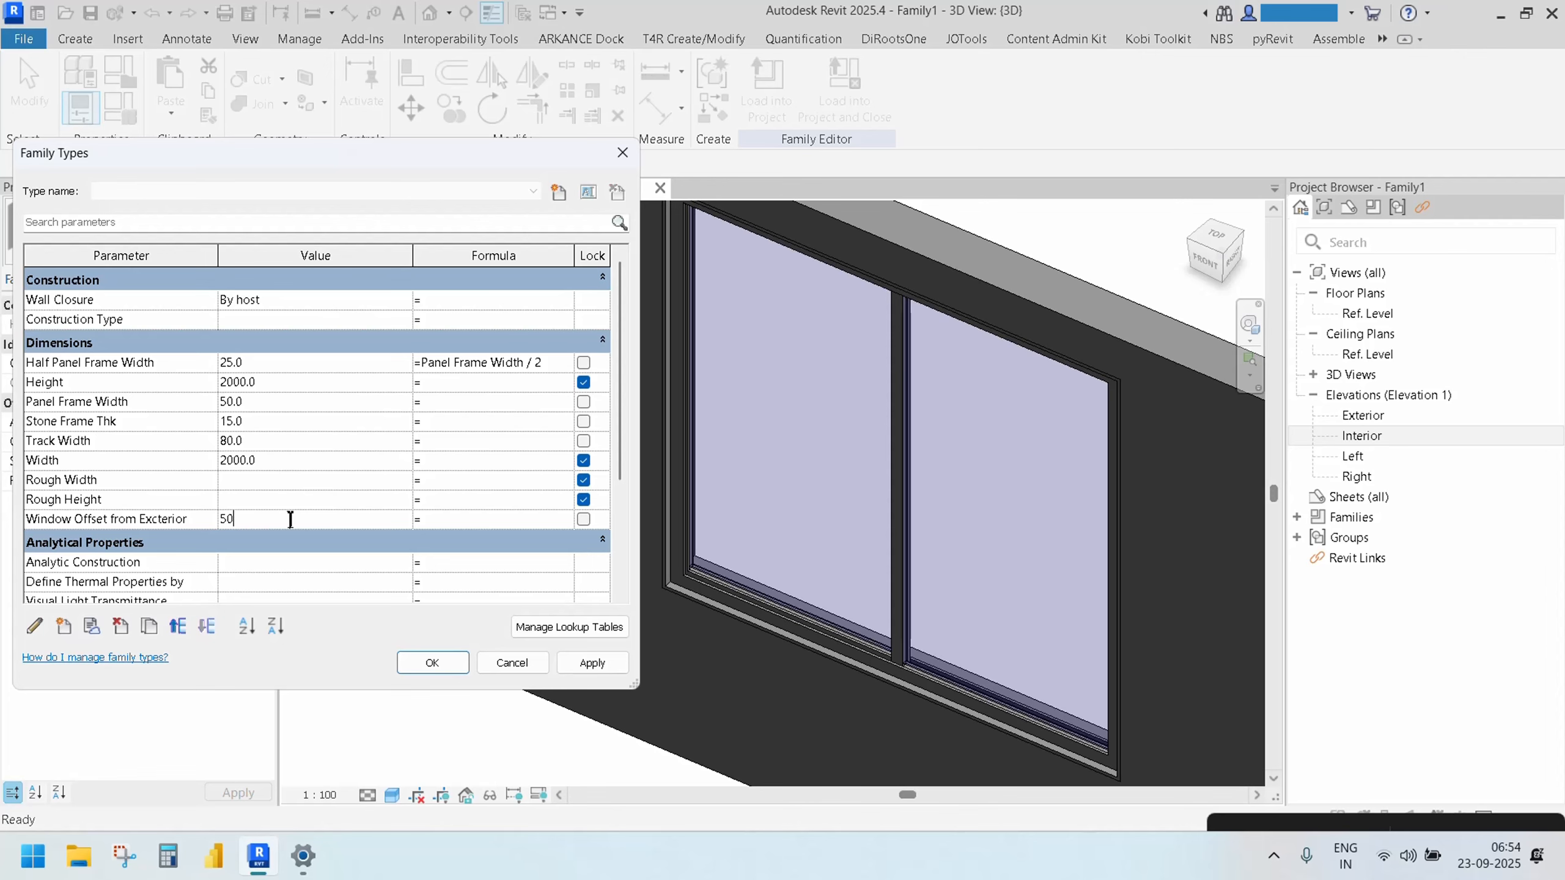
left_click(583, 663)
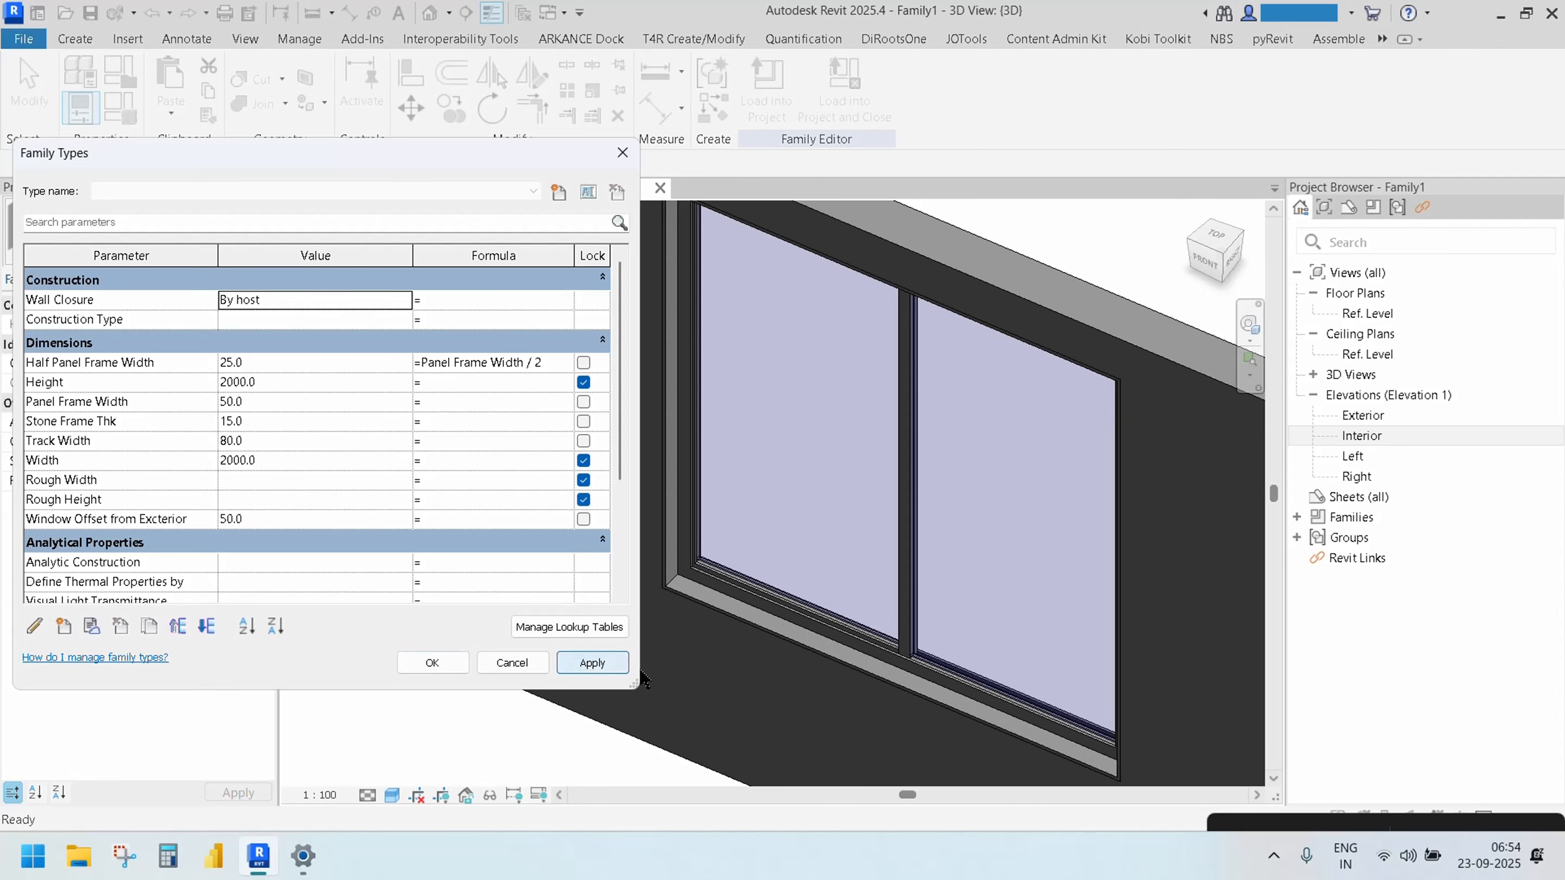
left_click(463, 662)
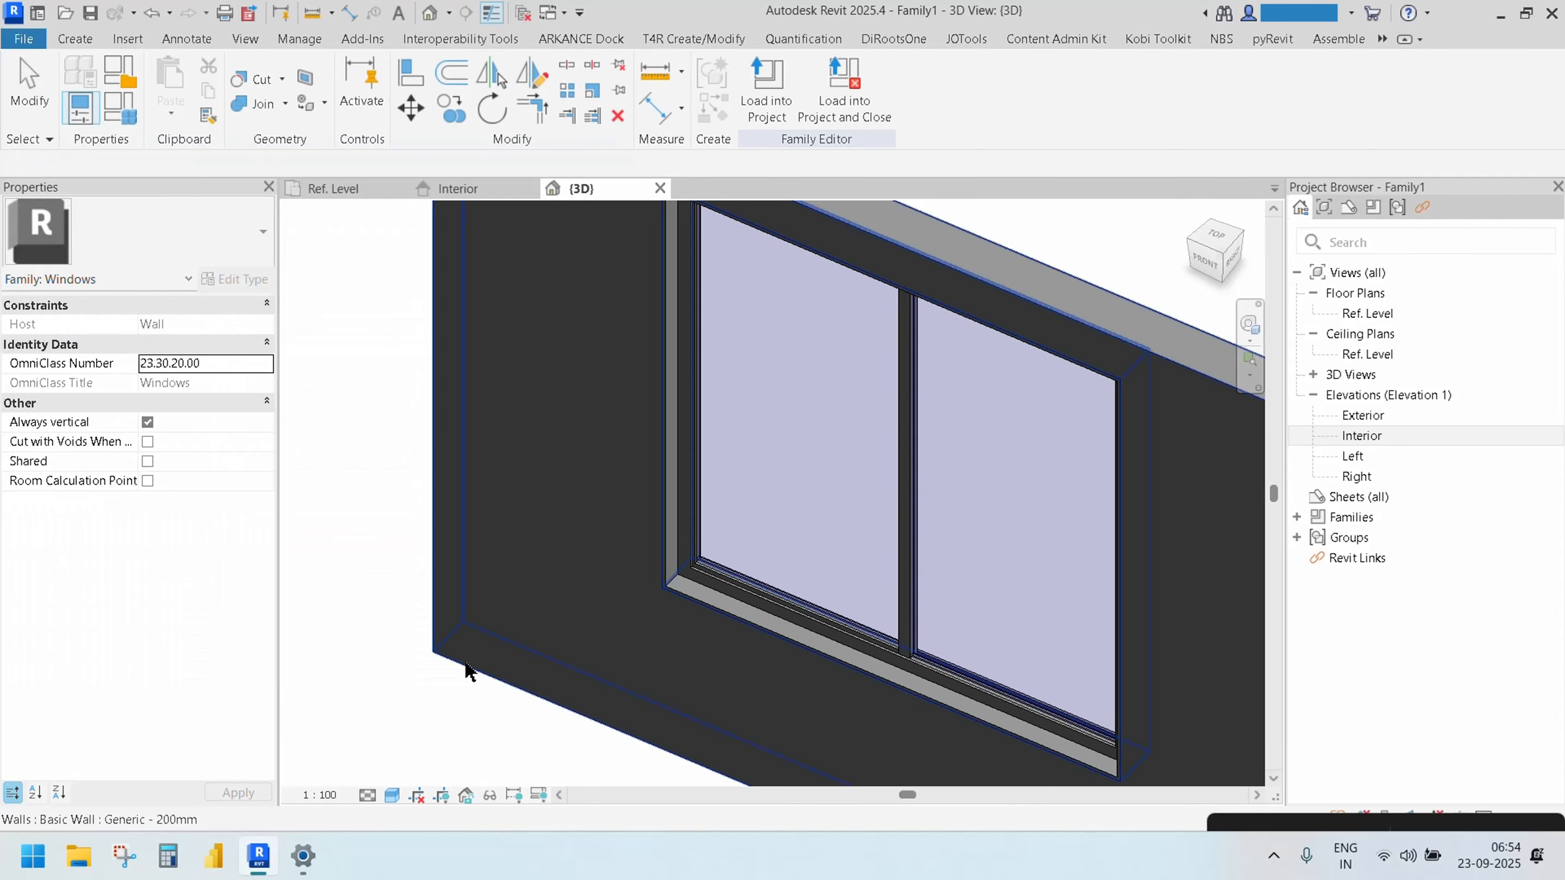
Open the Interior elevation and display it in the Shaded visual style
left_click(451, 193)
mouse_move(522, 516)
middle_mouse_down()
mouse_move(730, 584)
mouse_move(700, 565)
middle_mouse_up()
scroll(700, 565, "up", 1)
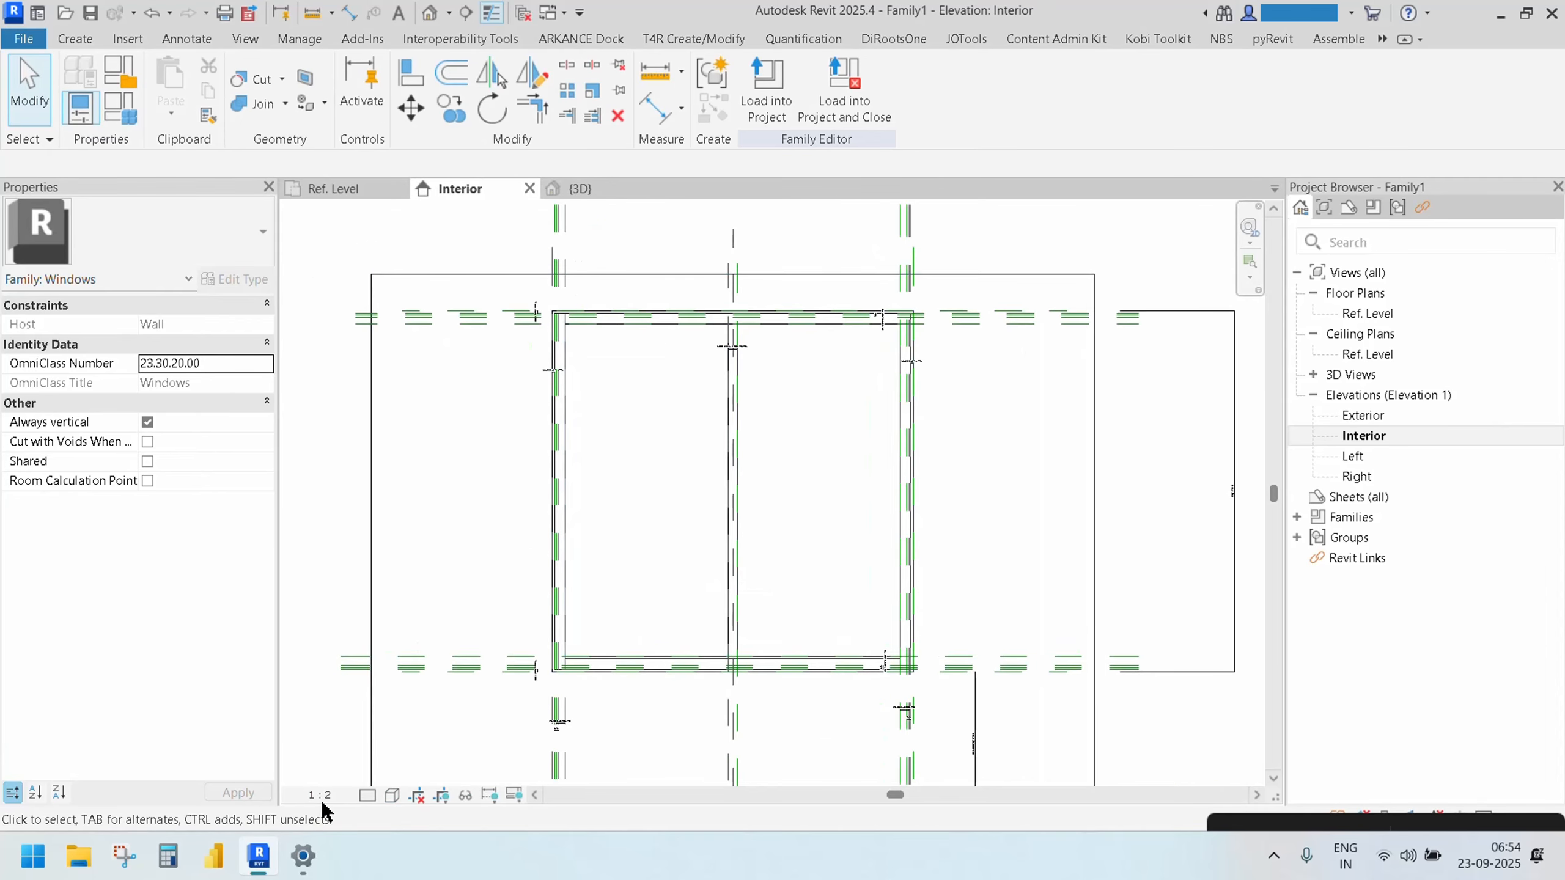
left_click(391, 791)
left_click(428, 709)
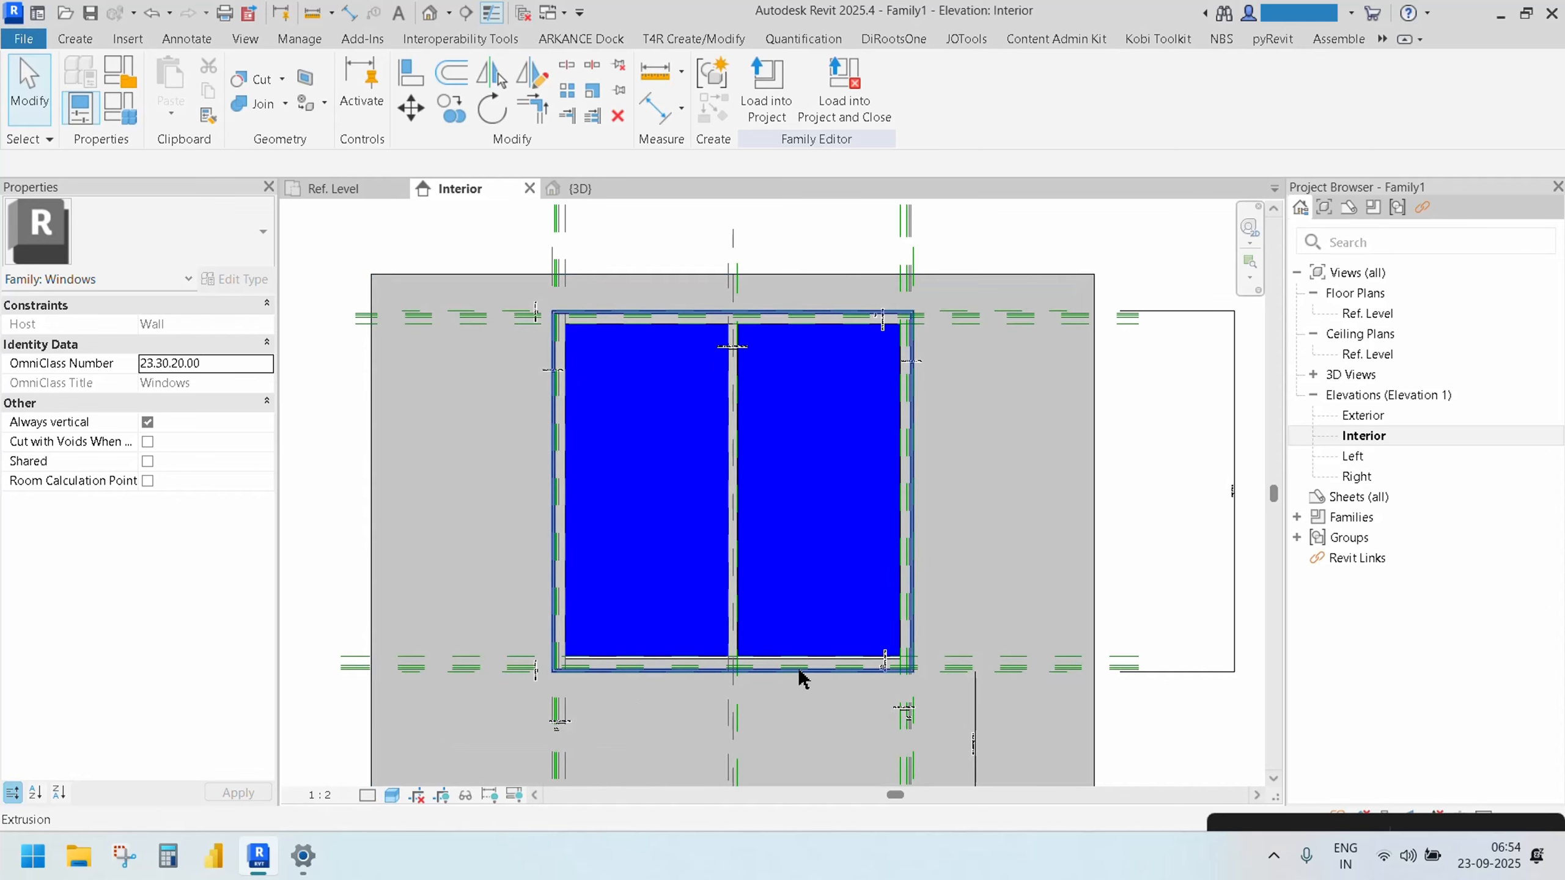
Examine the lower edge of both glass panes against the bottom panel frame and its reference planes in the Interior elevation
scroll(797, 668, "up", 6)
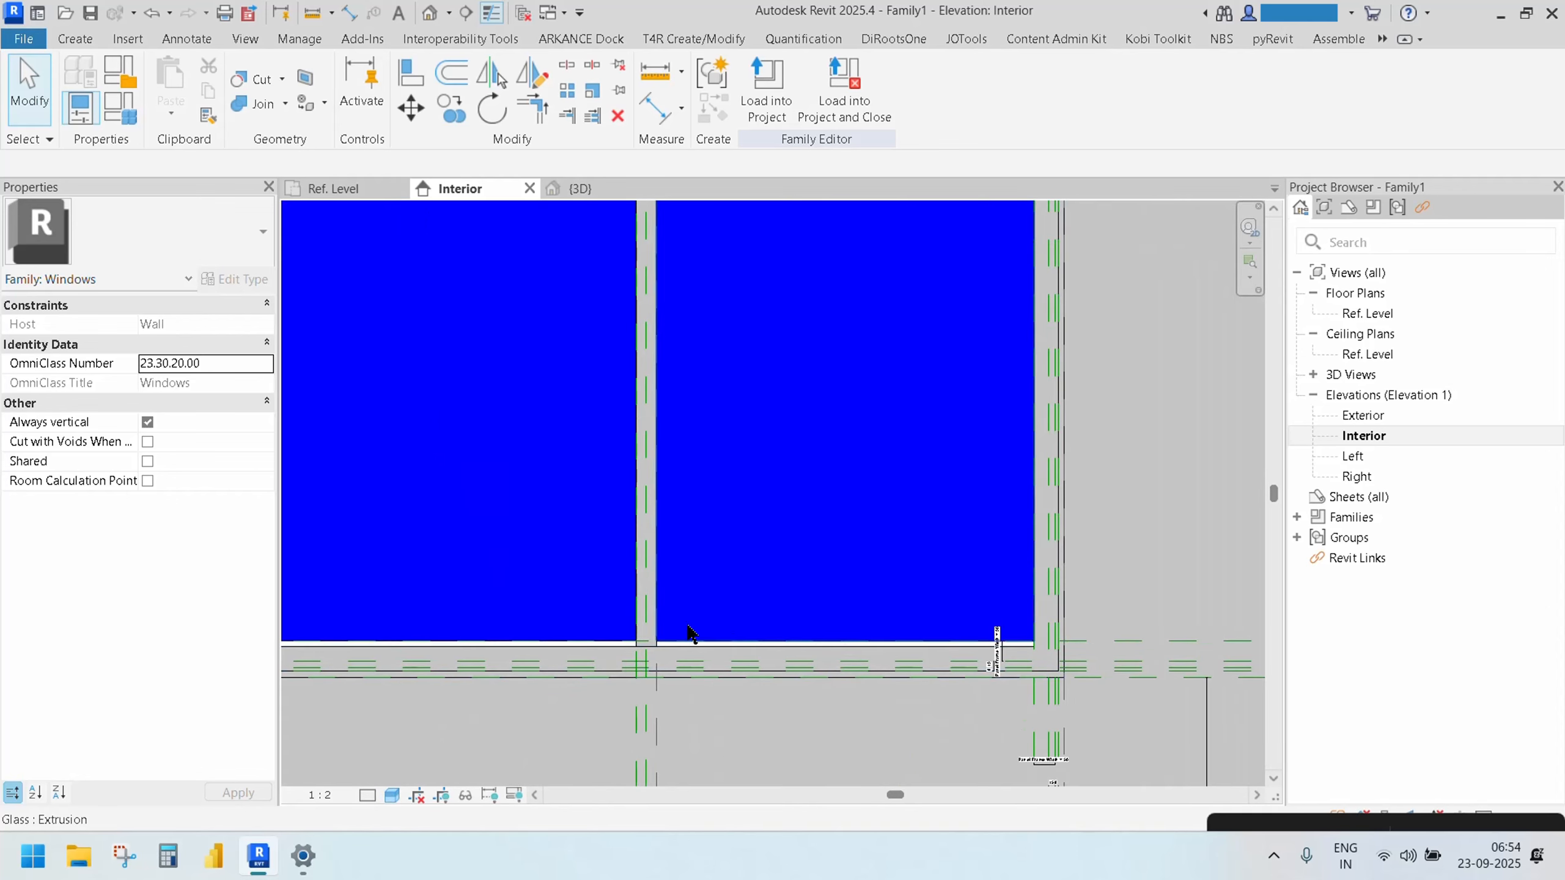
scroll(632, 674, "down", 2)
scroll(622, 667, "up", 5)
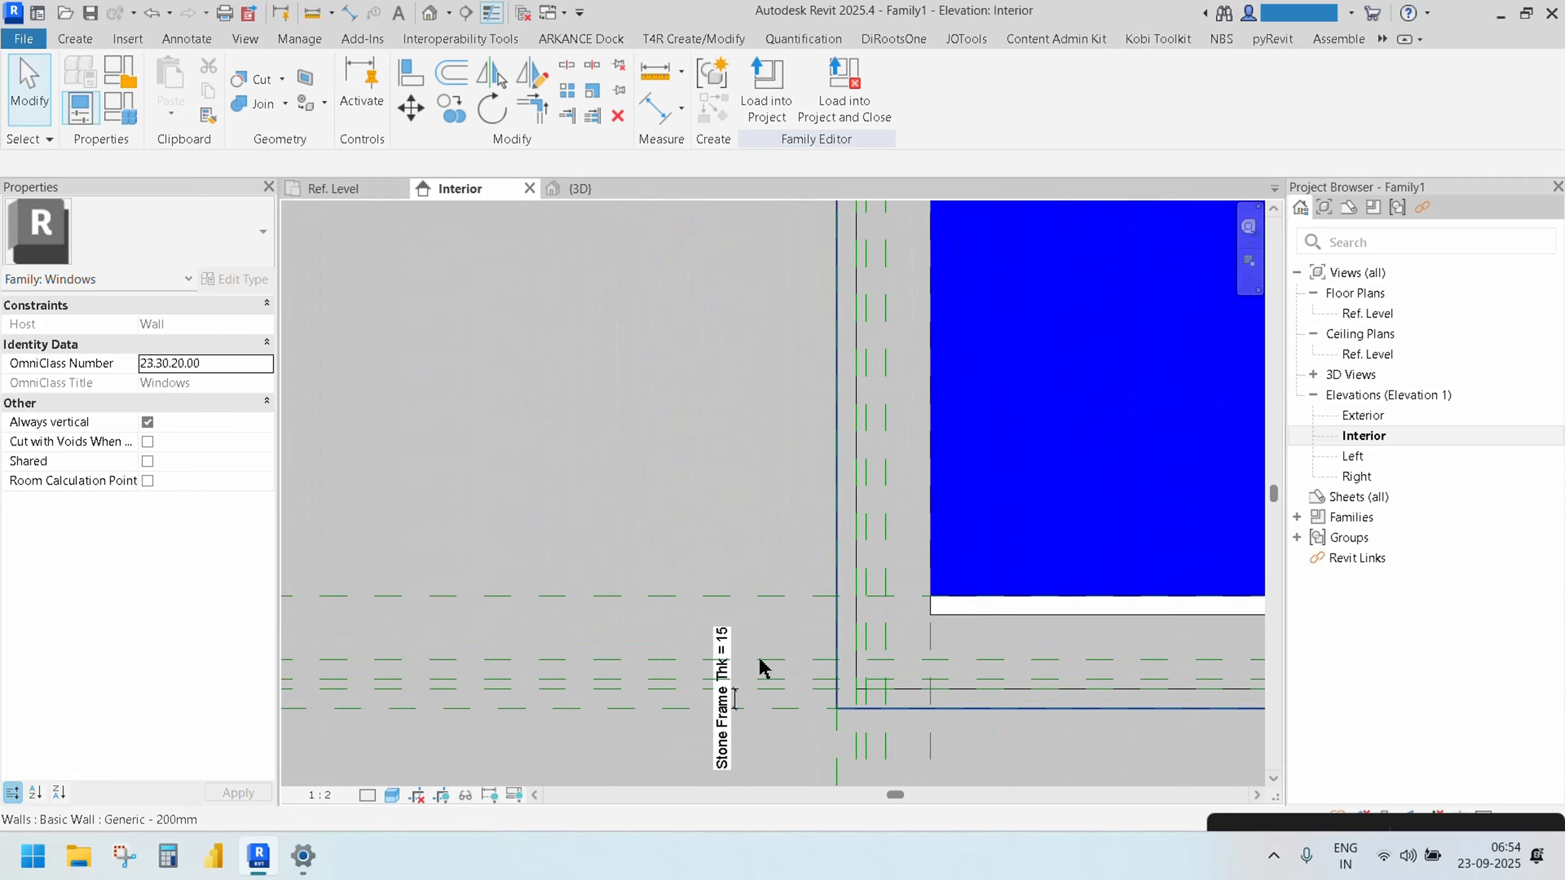
scroll(629, 678, "down", 4)
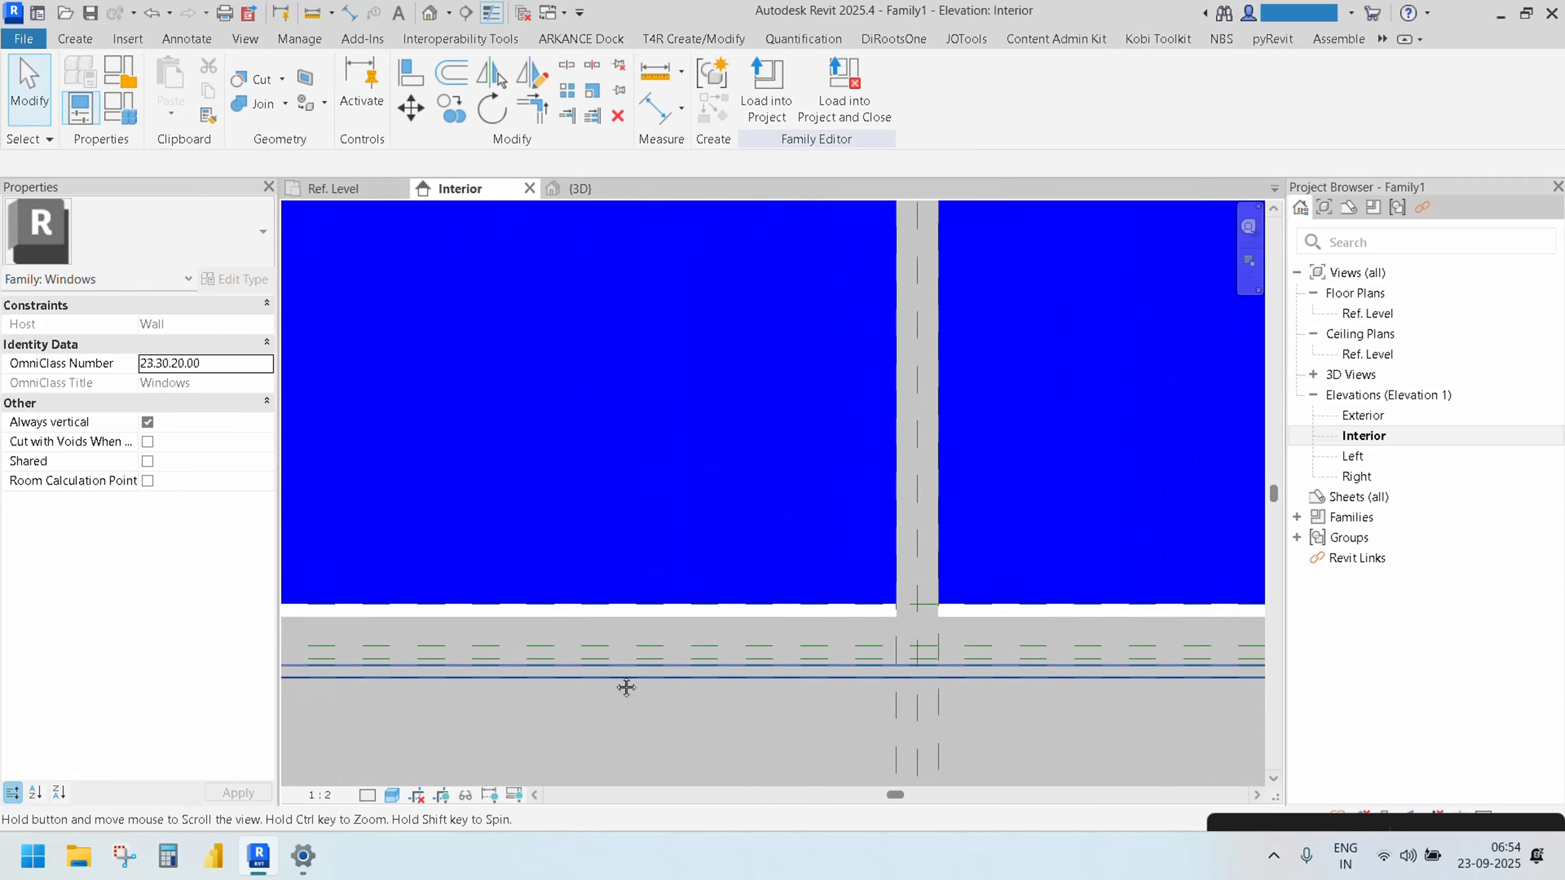
middle_click_drag(873, 675, 425, 679)
middle_click_drag(1026, 714, 575, 708)
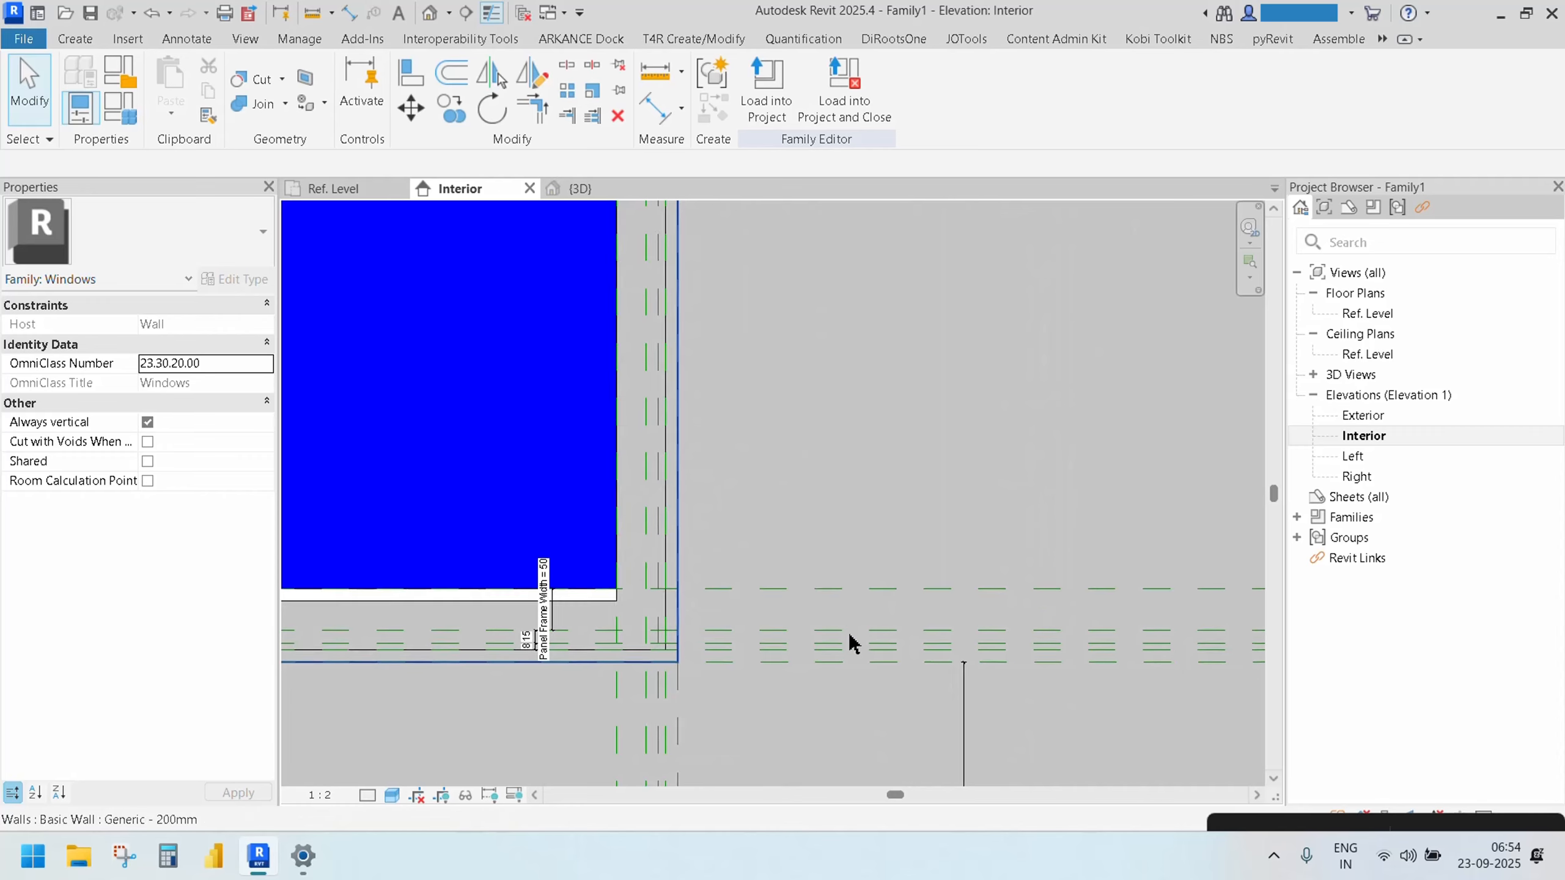
scroll(850, 634, "down", 2)
middle_click_drag(948, 655, 846, 664)
scroll(698, 638, "down", 3)
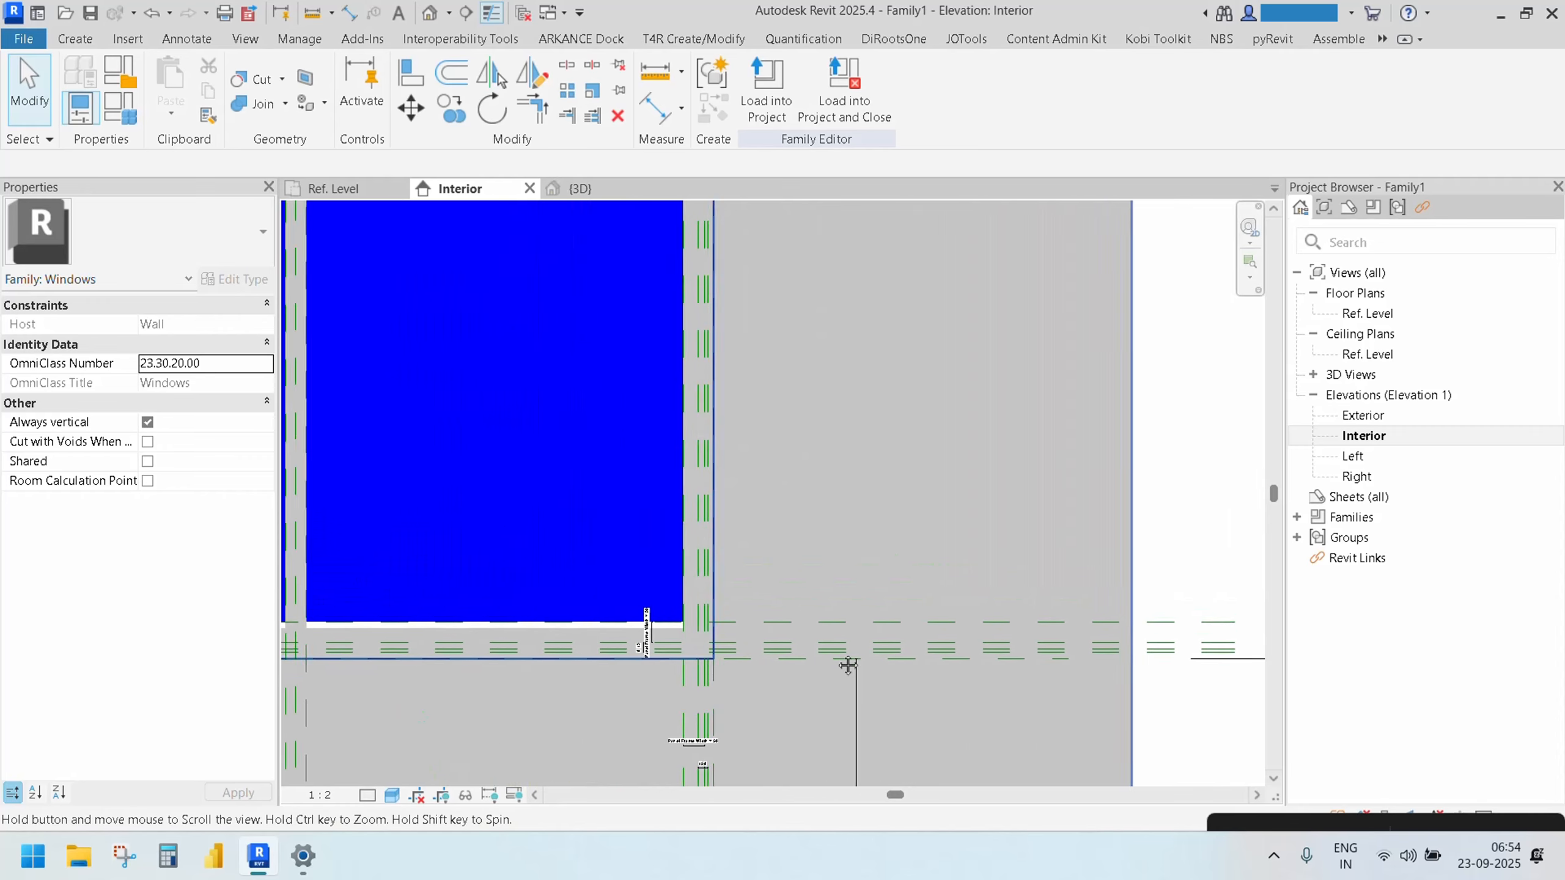
scroll(795, 647, "up", 1)
middle_click_drag(722, 609, 776, 613)
scroll(764, 629, "up", 2)
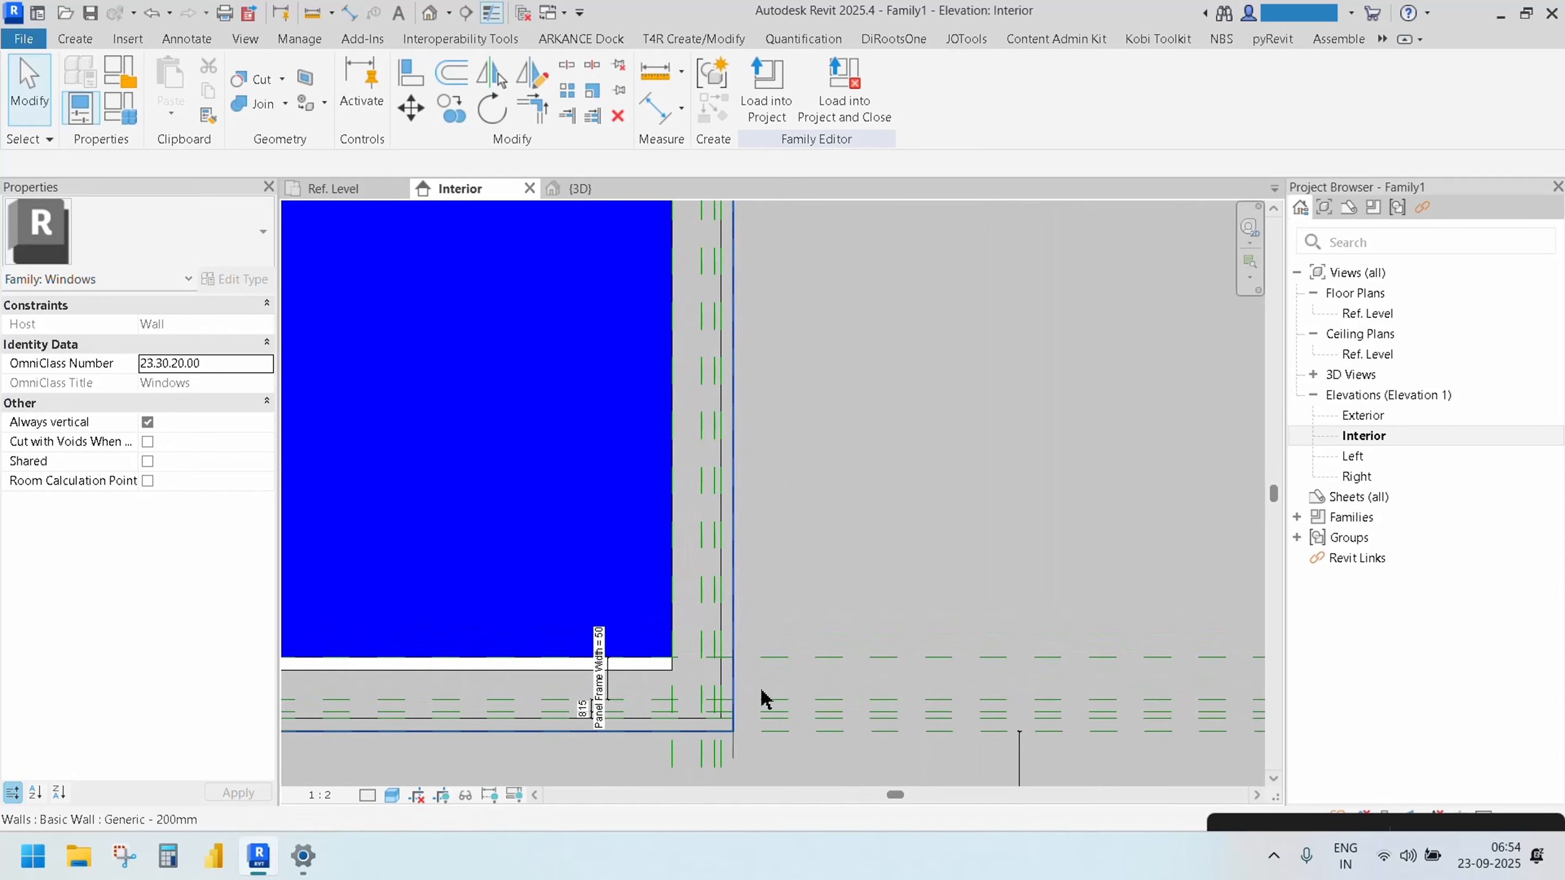
scroll(767, 696, "down", 4)
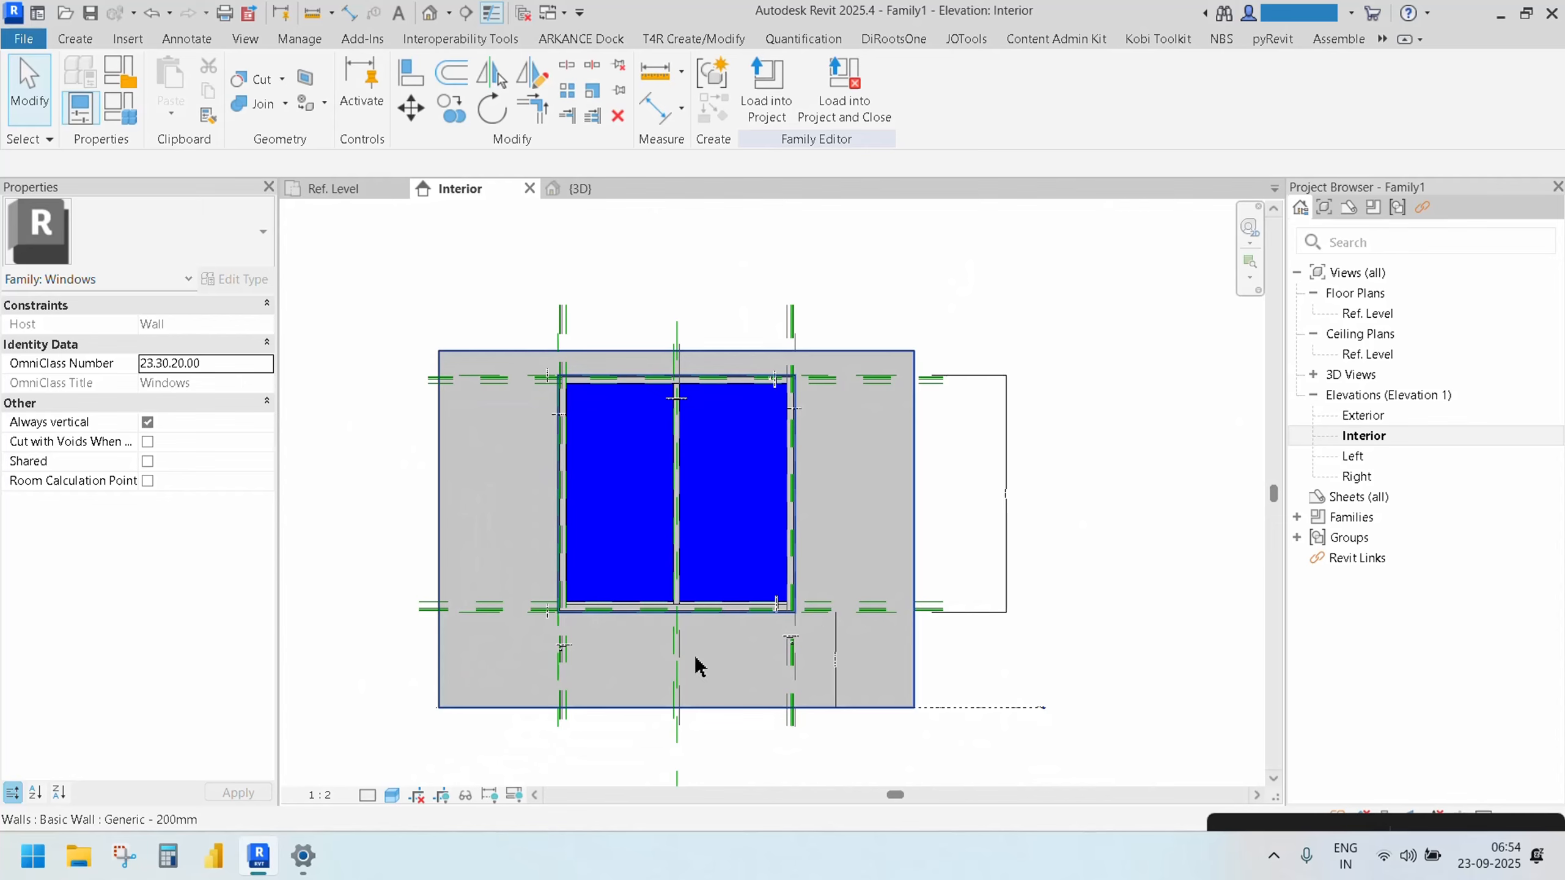
Switch the Interior elevation's visual style to Hidden Line
left_click(392, 795)
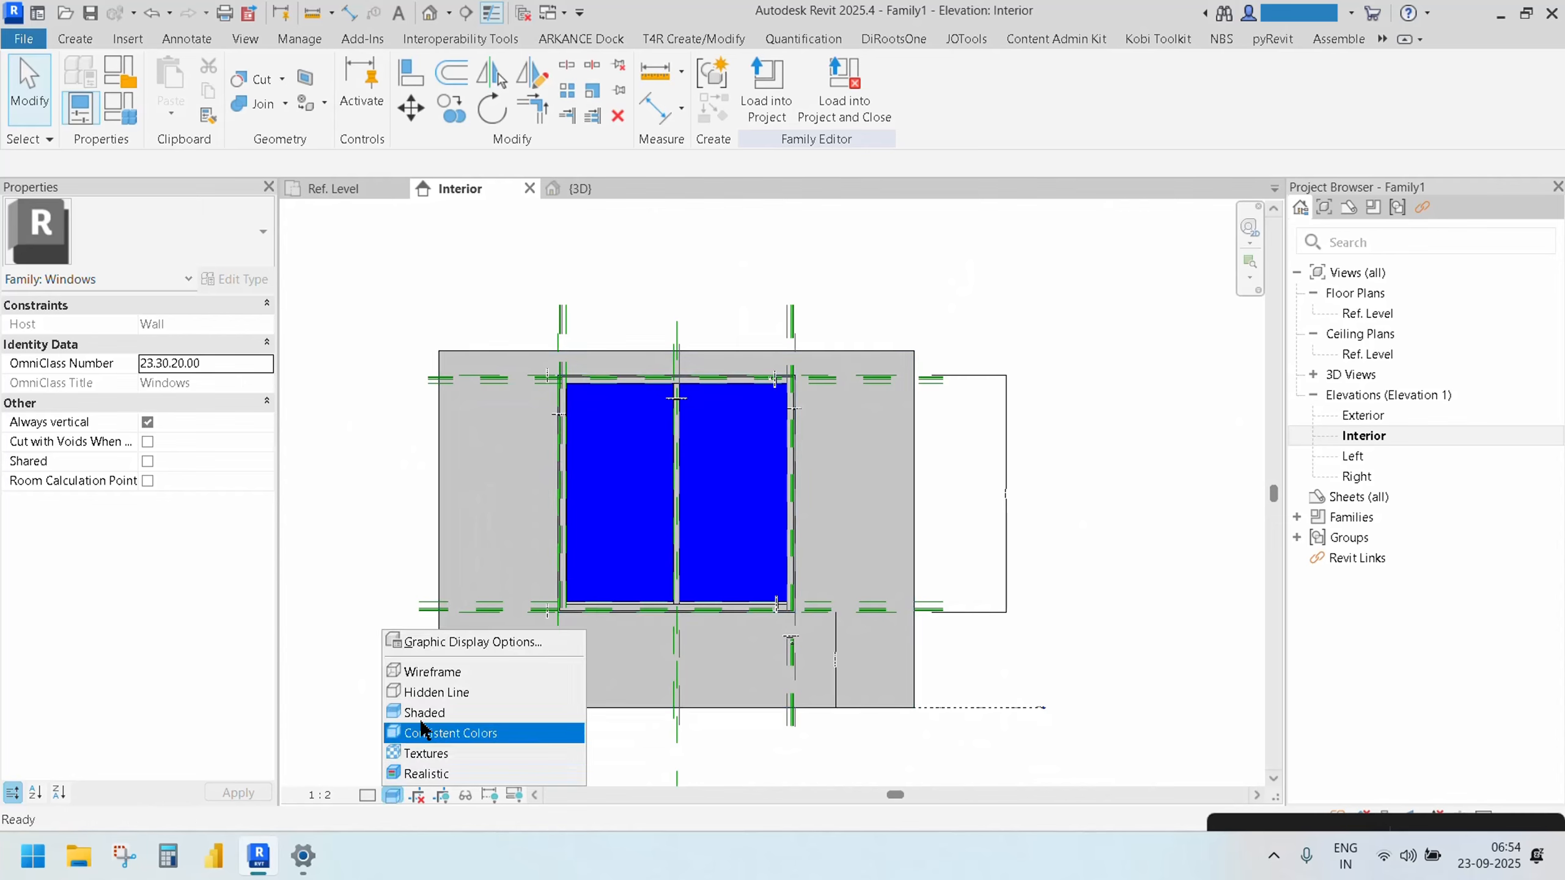
left_click(431, 689)
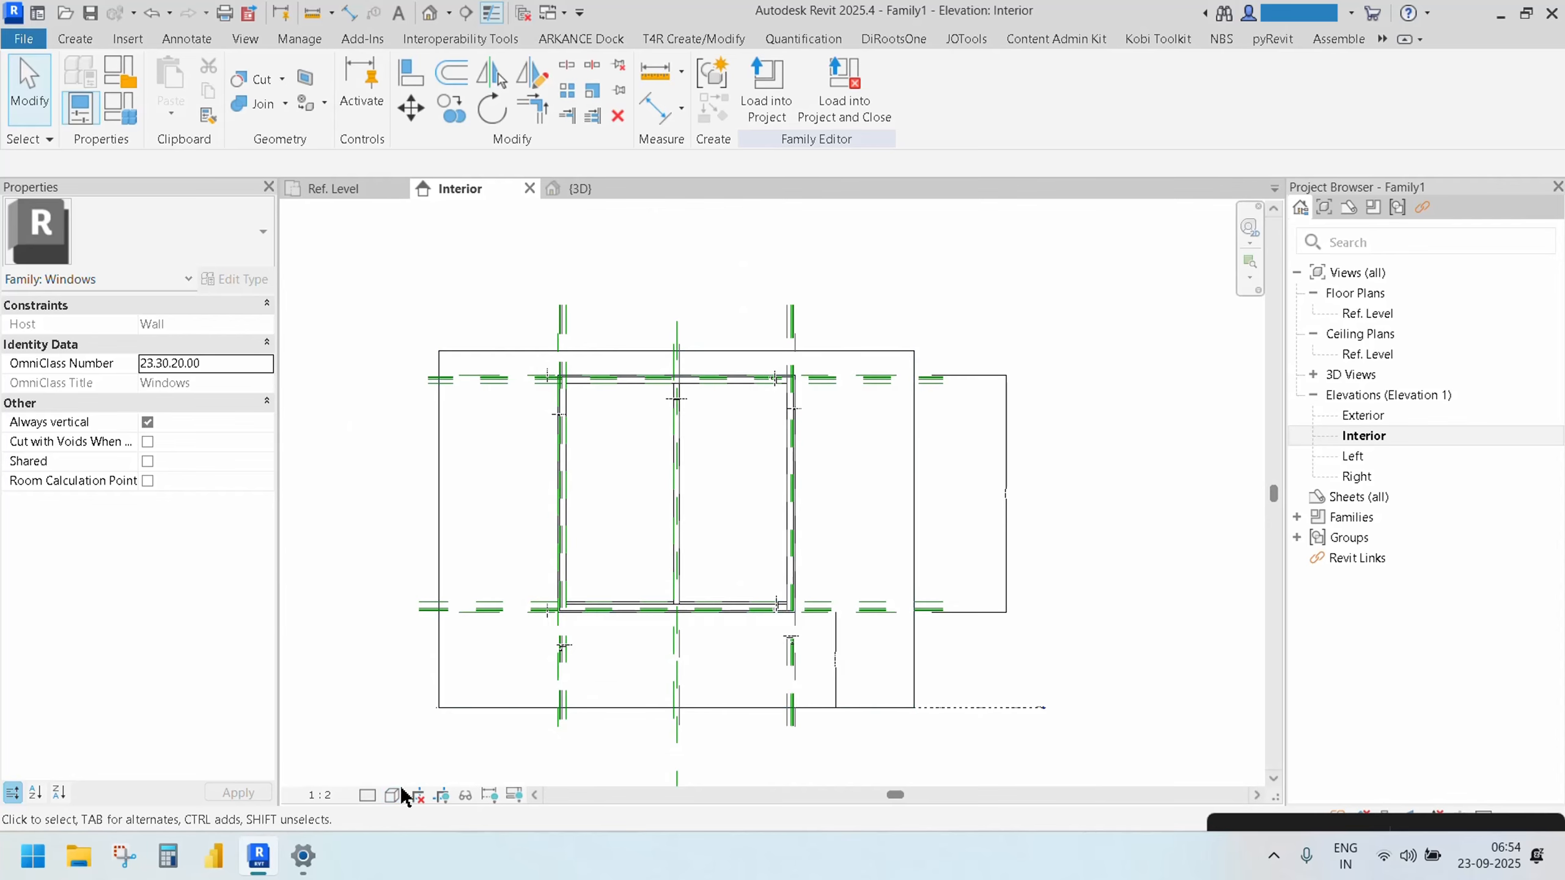
left_click(392, 795)
left_click(444, 689)
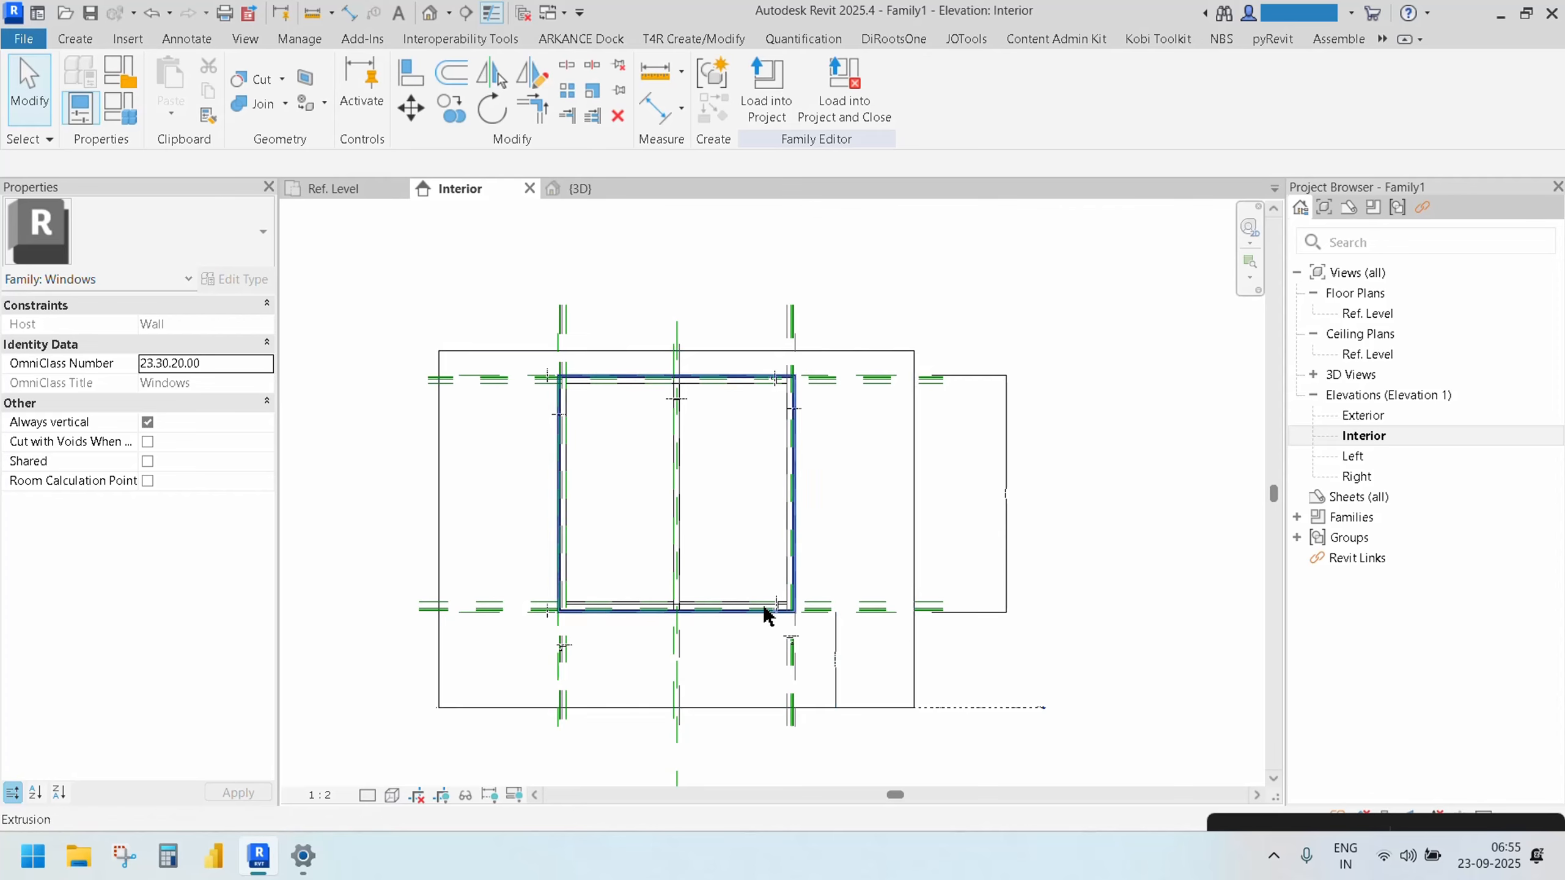
Delete the Panel Frame Width dimension at the lower corner of the window frame in the Interior elevation
scroll(765, 615, "up", 6)
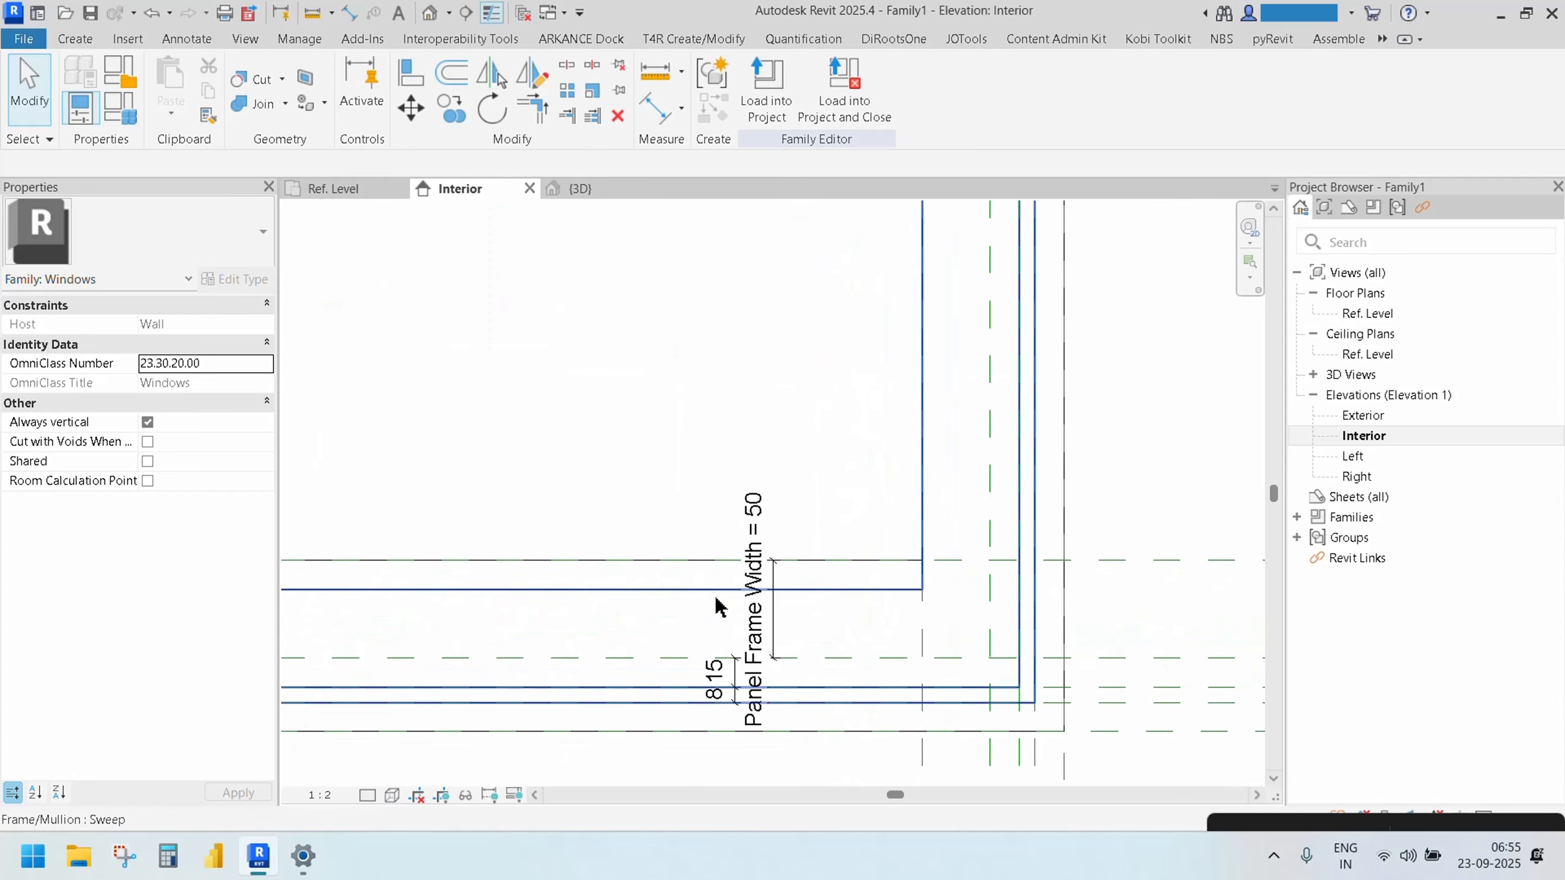
middle_click_drag(1016, 629, 804, 644)
middle_click_drag(595, 666, 653, 666)
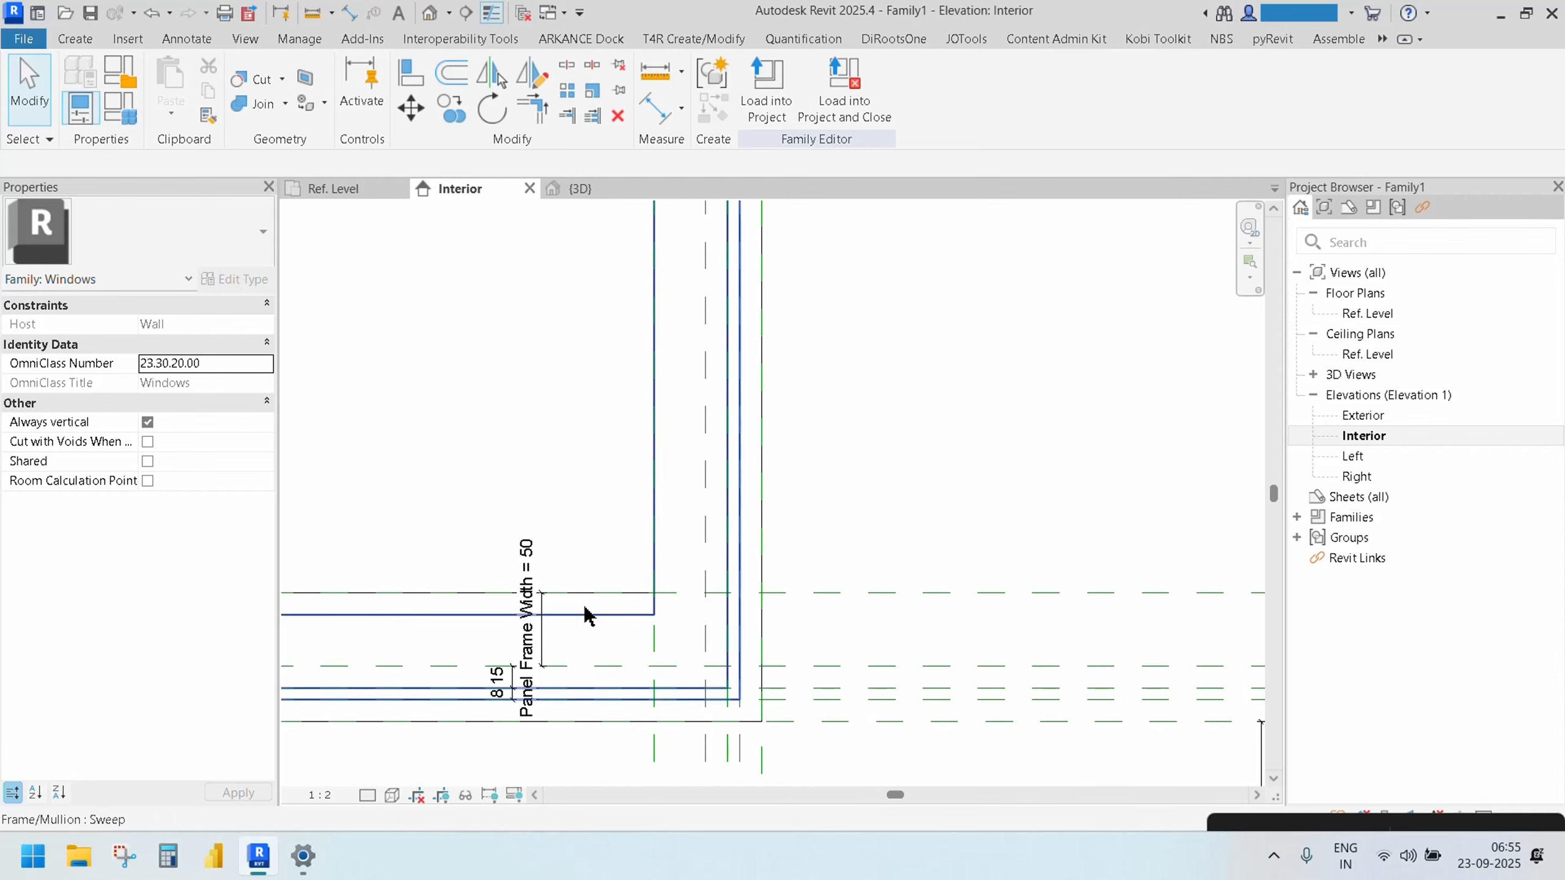
left_click(548, 639)
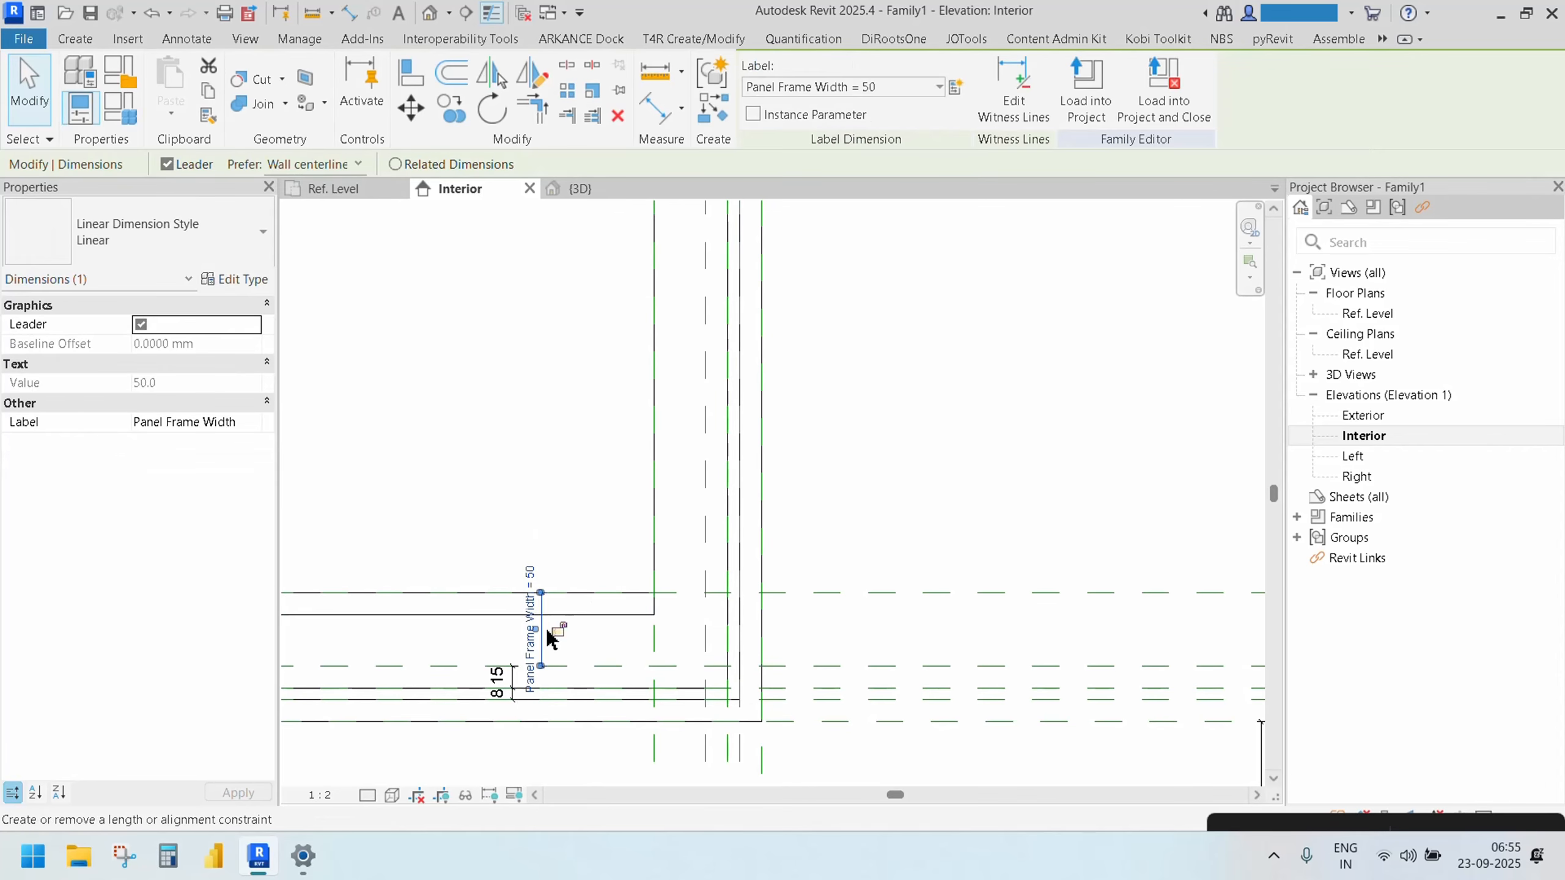
key("Delete")
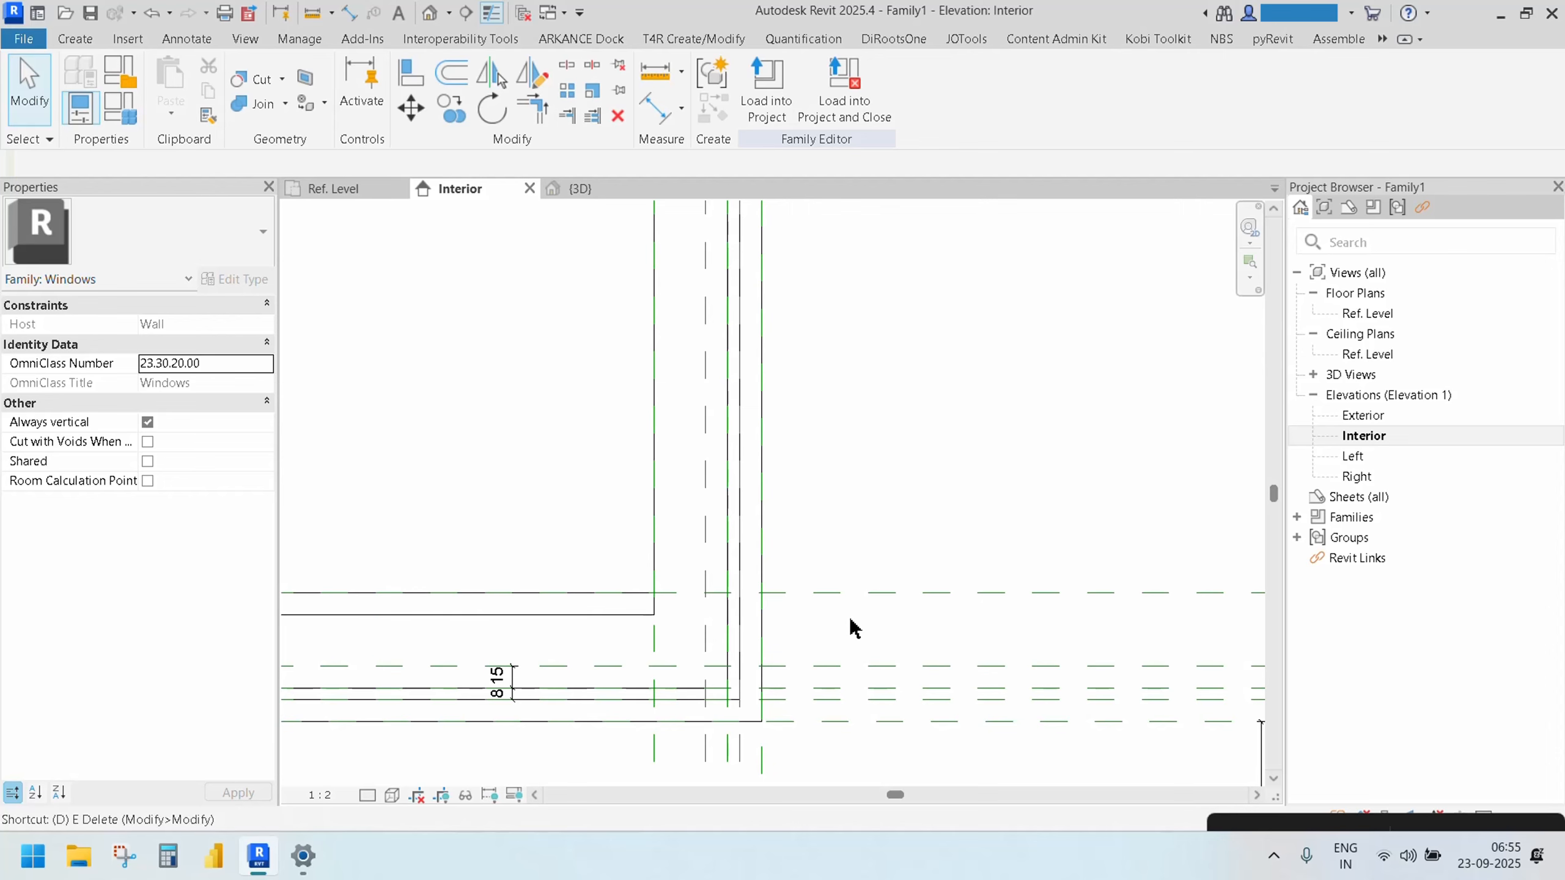
Dimension from the reference plane at the bottom panel frame's outer edge up to the plane at the glass's lower edge
key("d")
key("i")
left_click(839, 690)
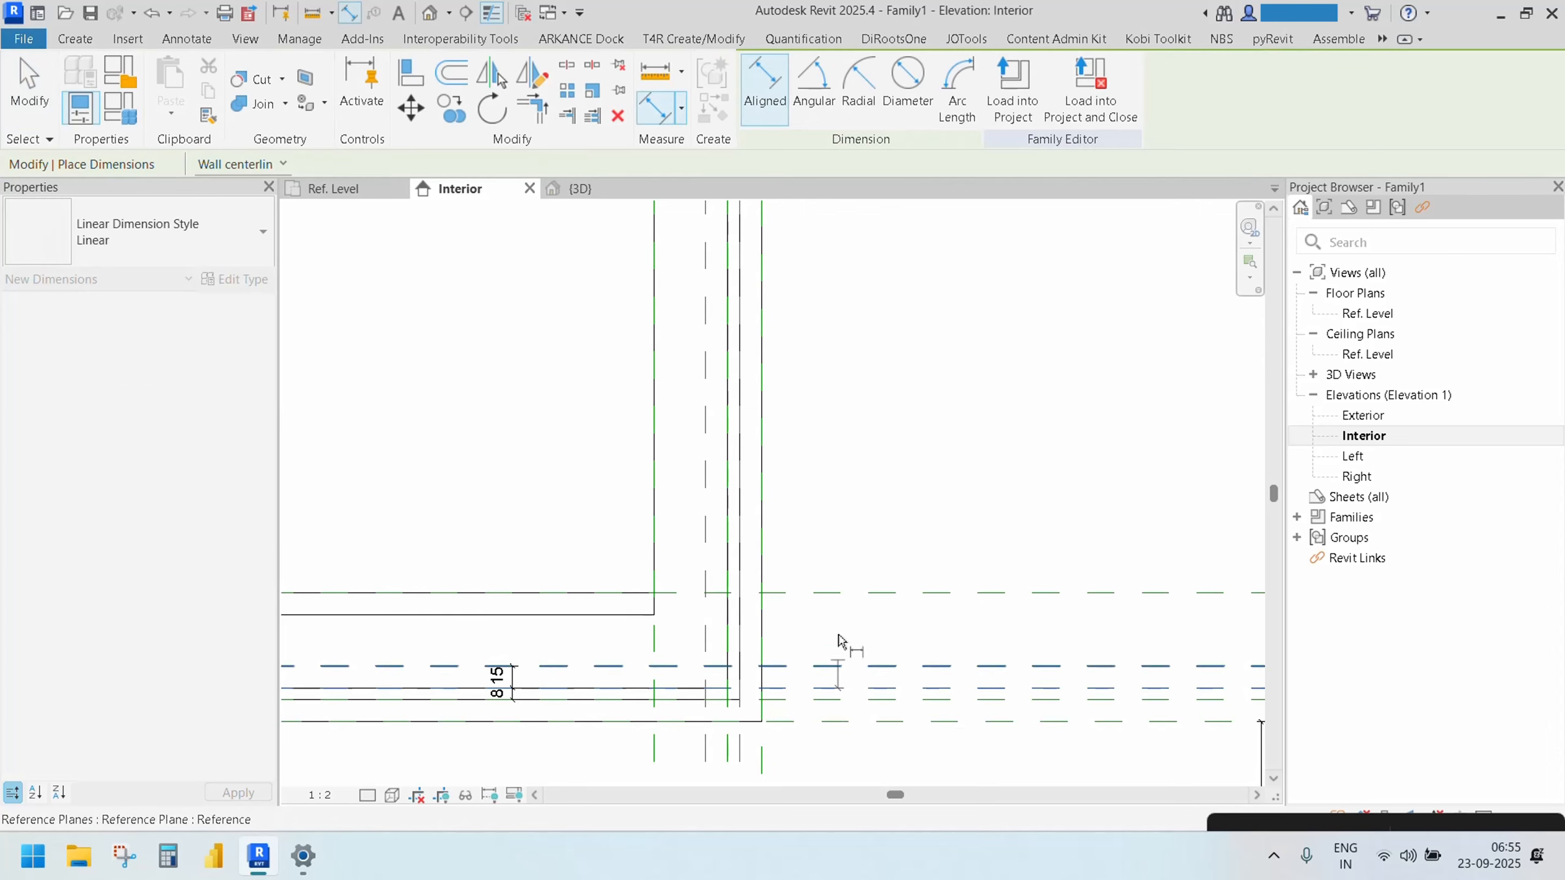
left_click(841, 592)
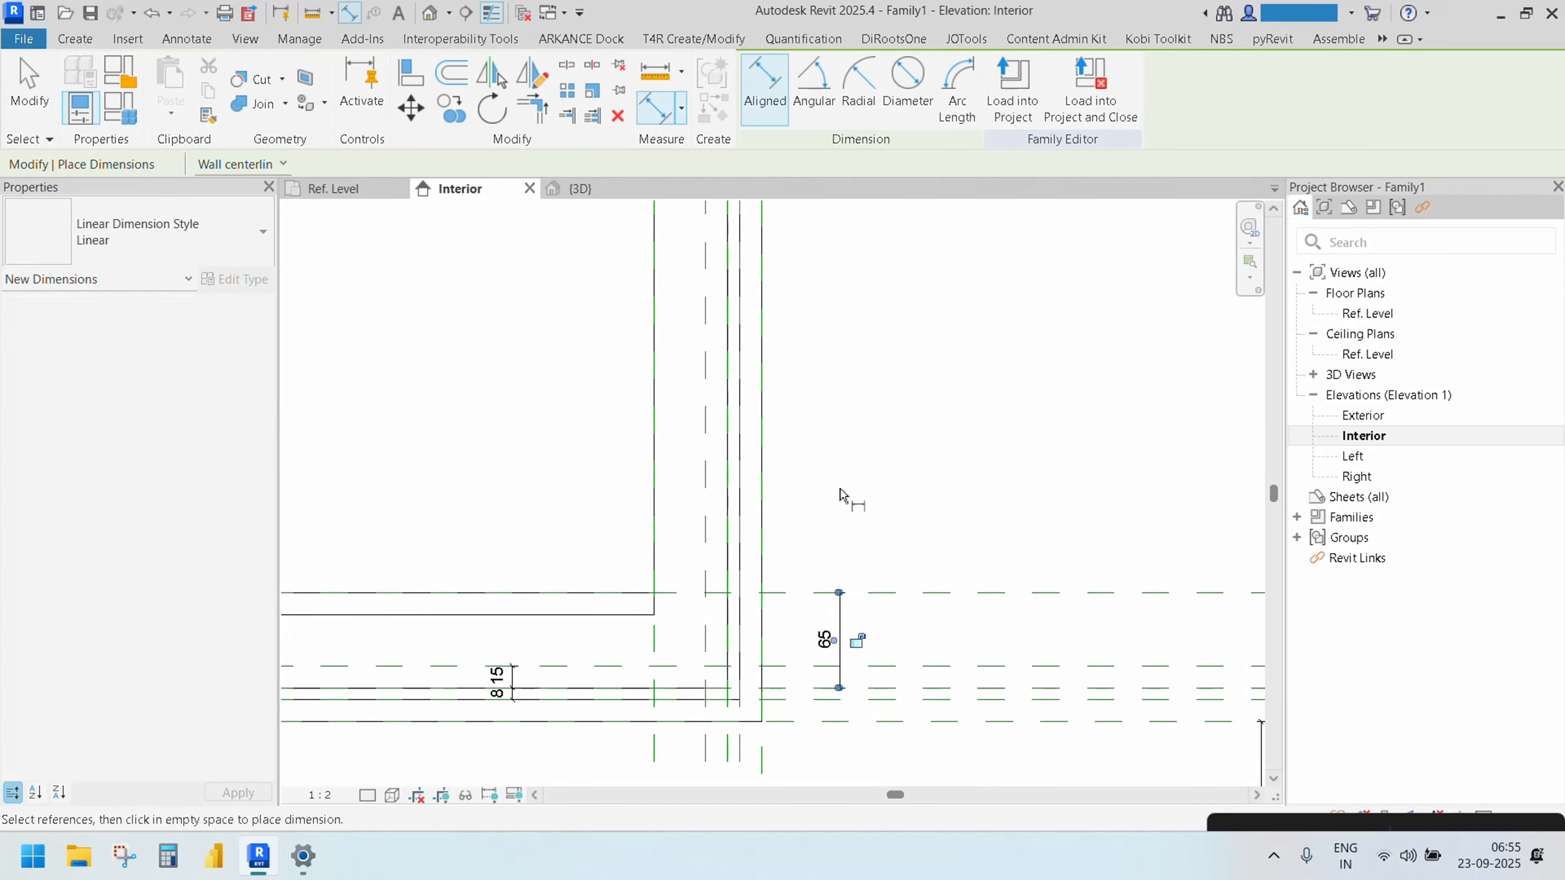
key("Escape")
Label the new bottom frame dimension with the Panel Frame Width parameter
left_click(839, 638)
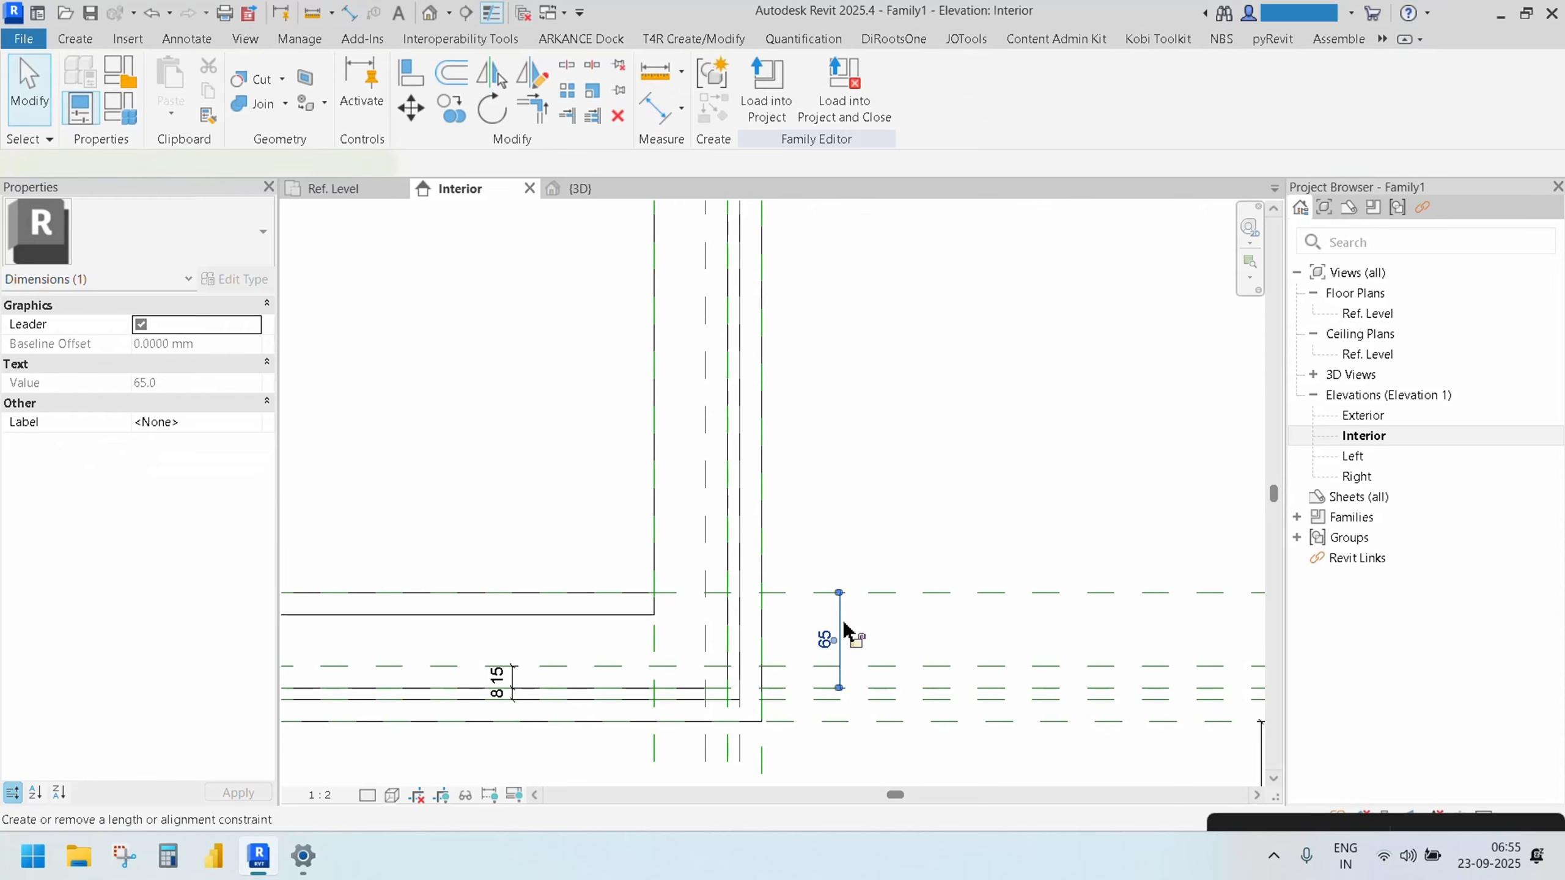
left_click(885, 89)
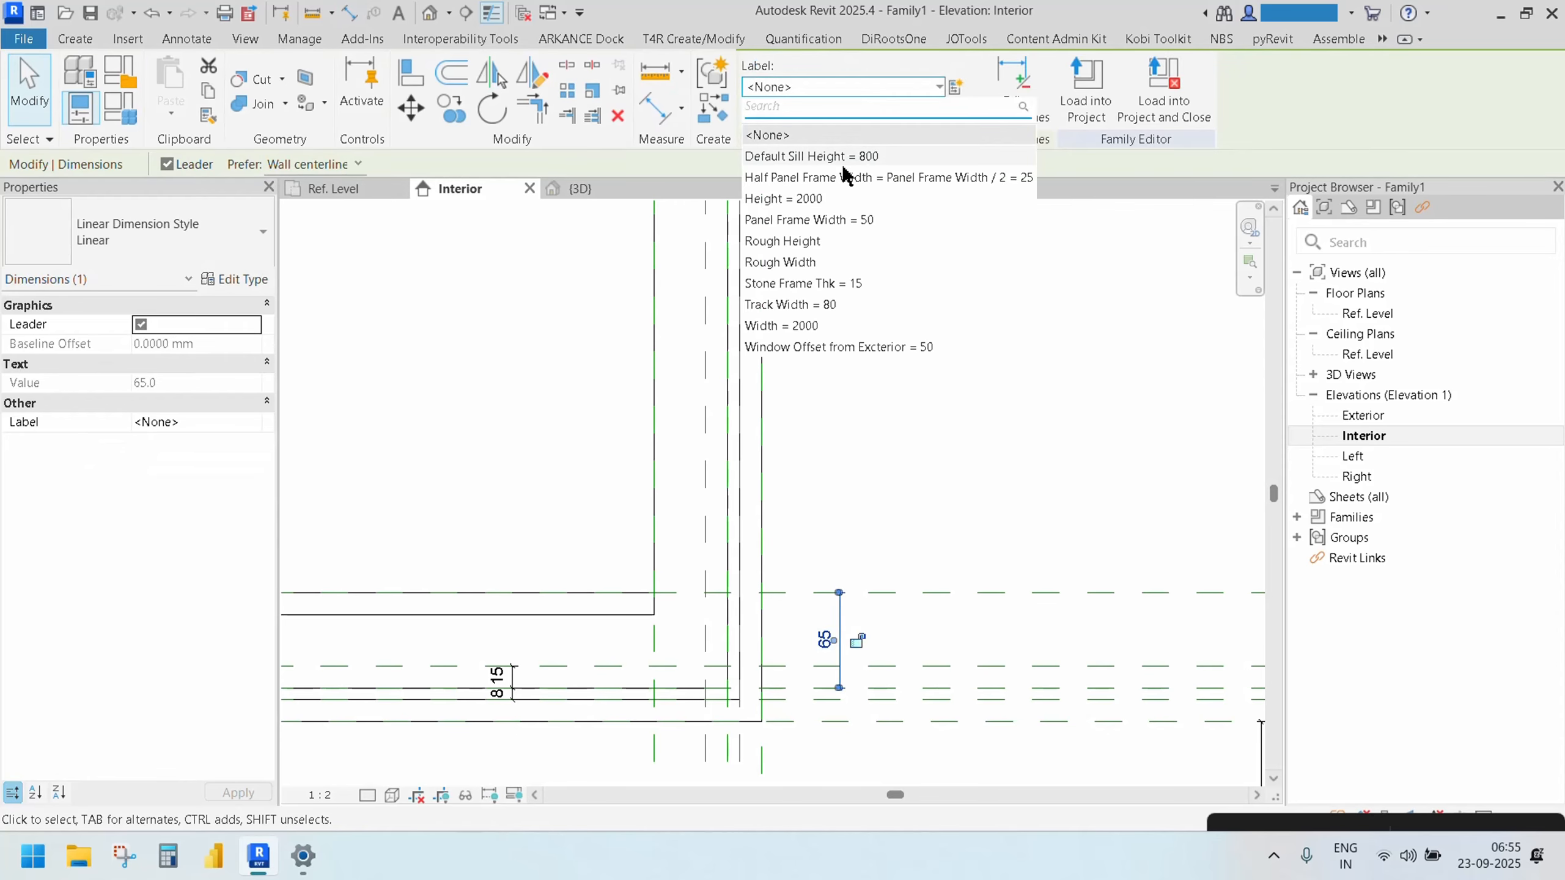
left_click(844, 220)
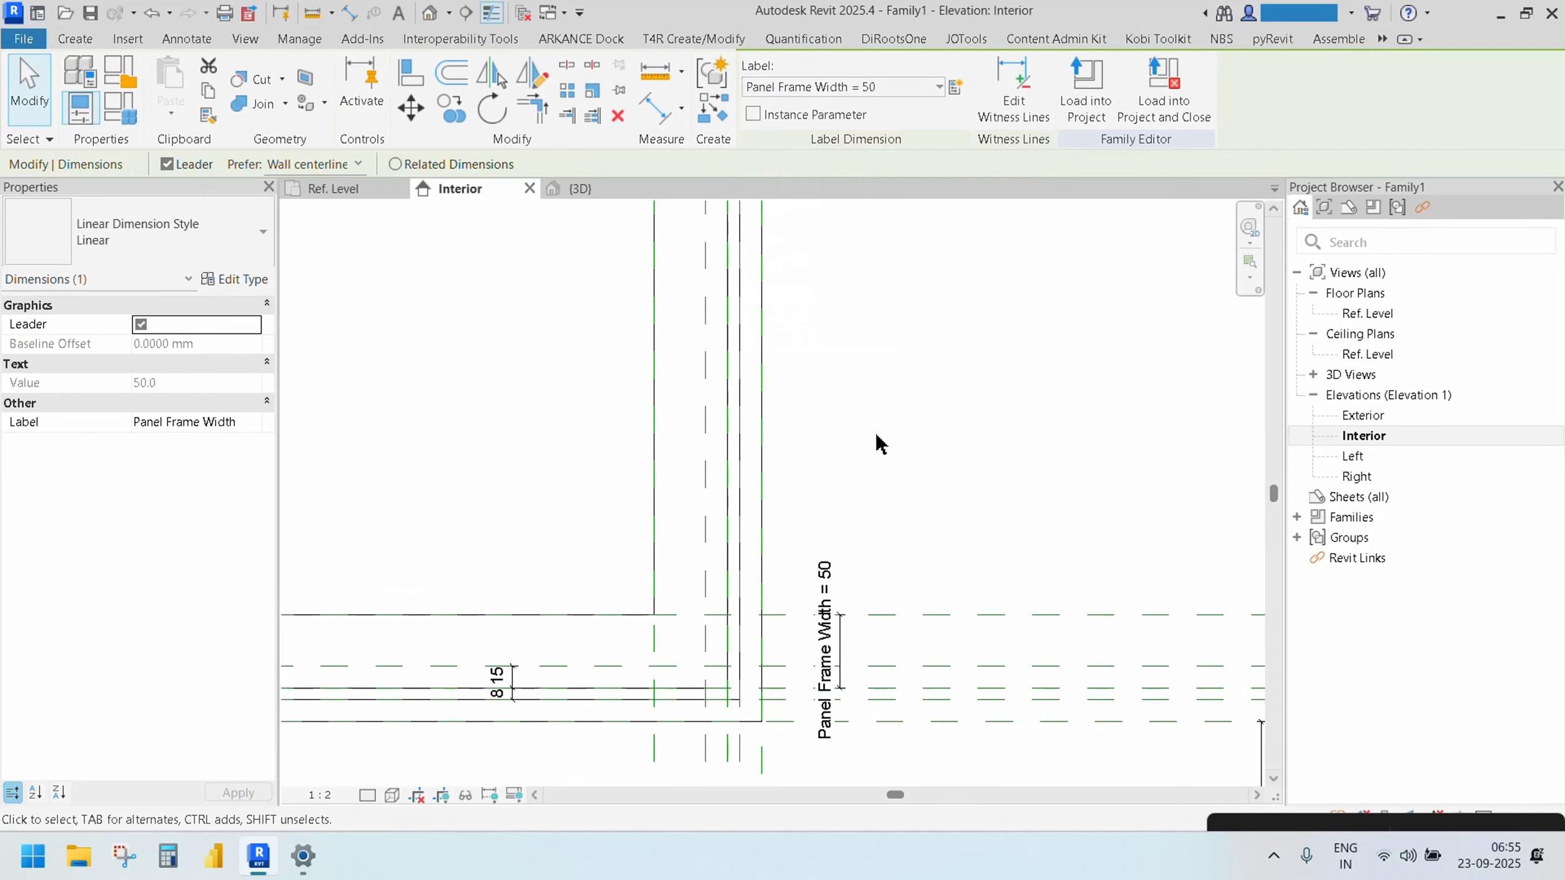
key("Escape")
scroll(876, 531, "down", 5)
scroll(807, 571, "down", 3)
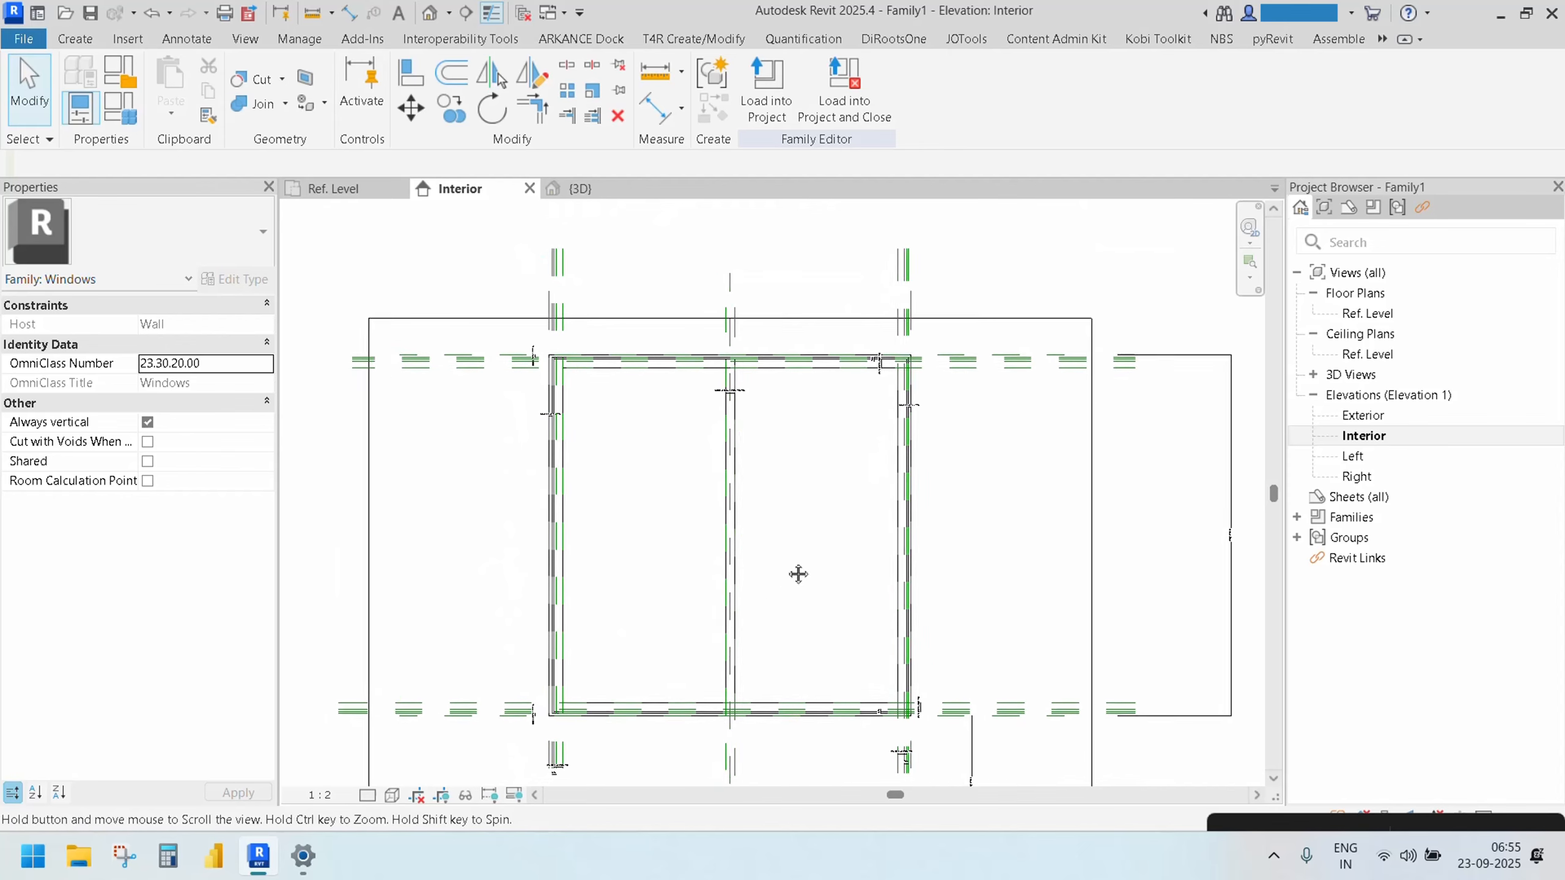
Display the Interior elevation in the Shaded visual style, and switch to the 3D view of the window
key("s")
key("d")
middle_click_drag(791, 560, 912, 500)
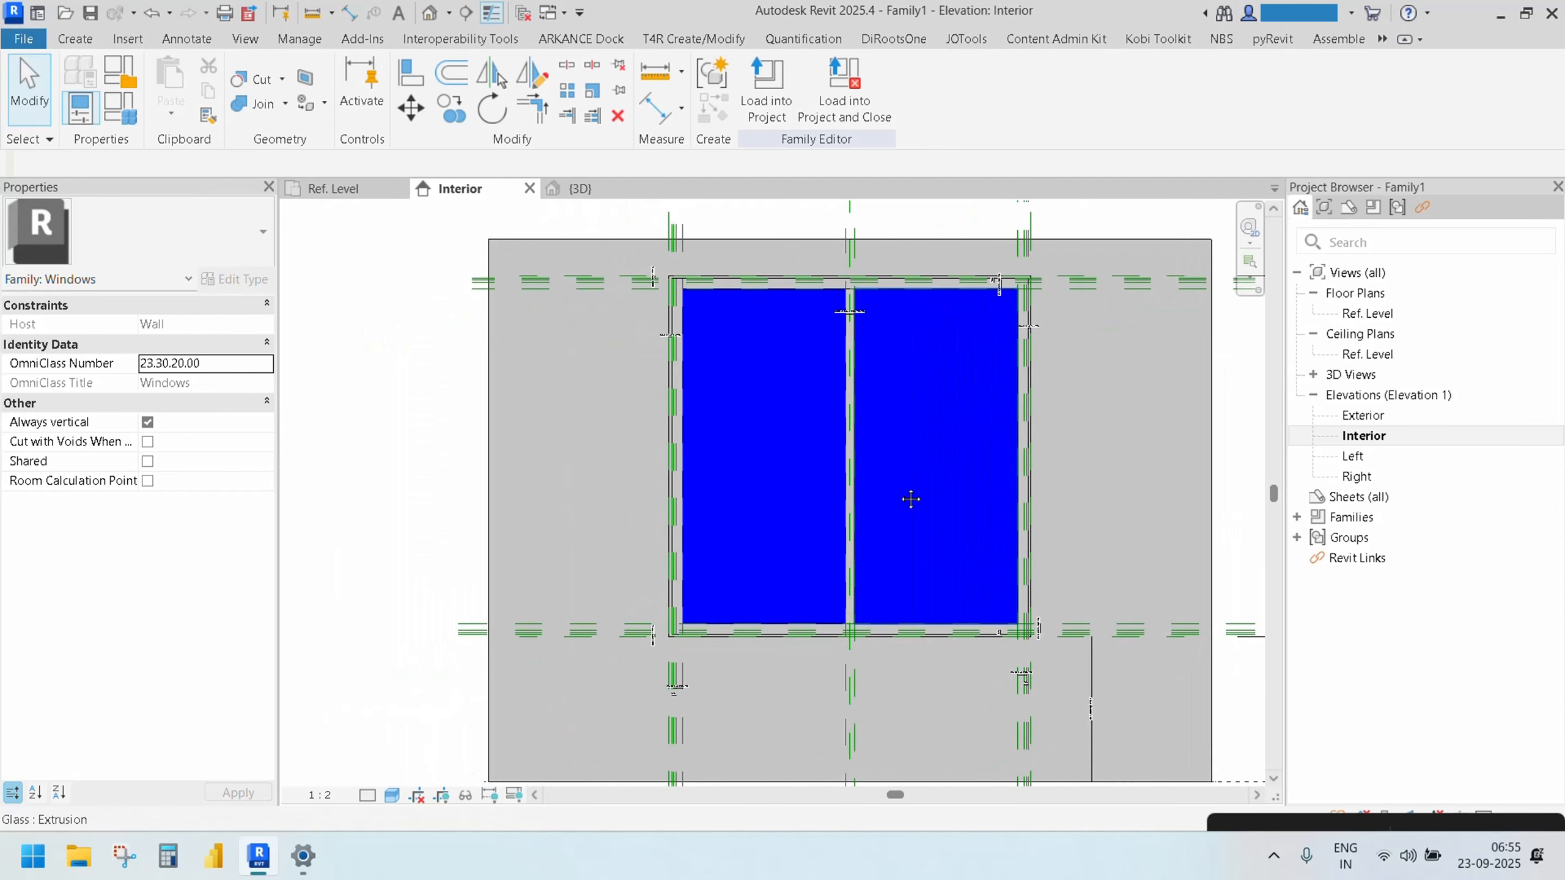
left_click(579, 188)
middle_click_drag(831, 426, 833, 459)
scroll(741, 471, "down", 2)
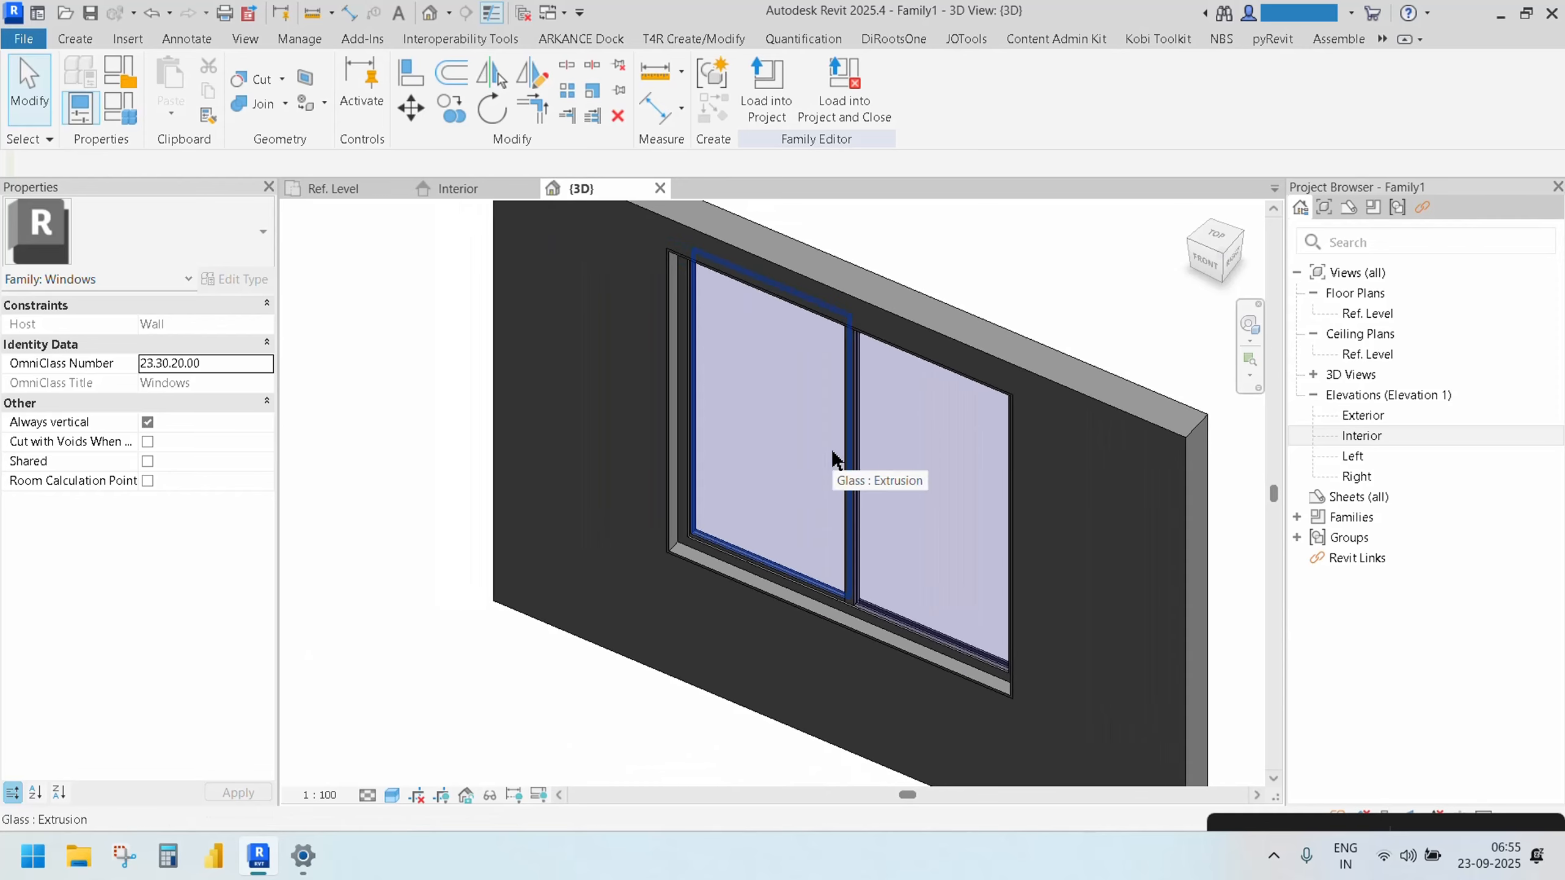
Assign the Glass material to both glass panes
left_click(763, 454)
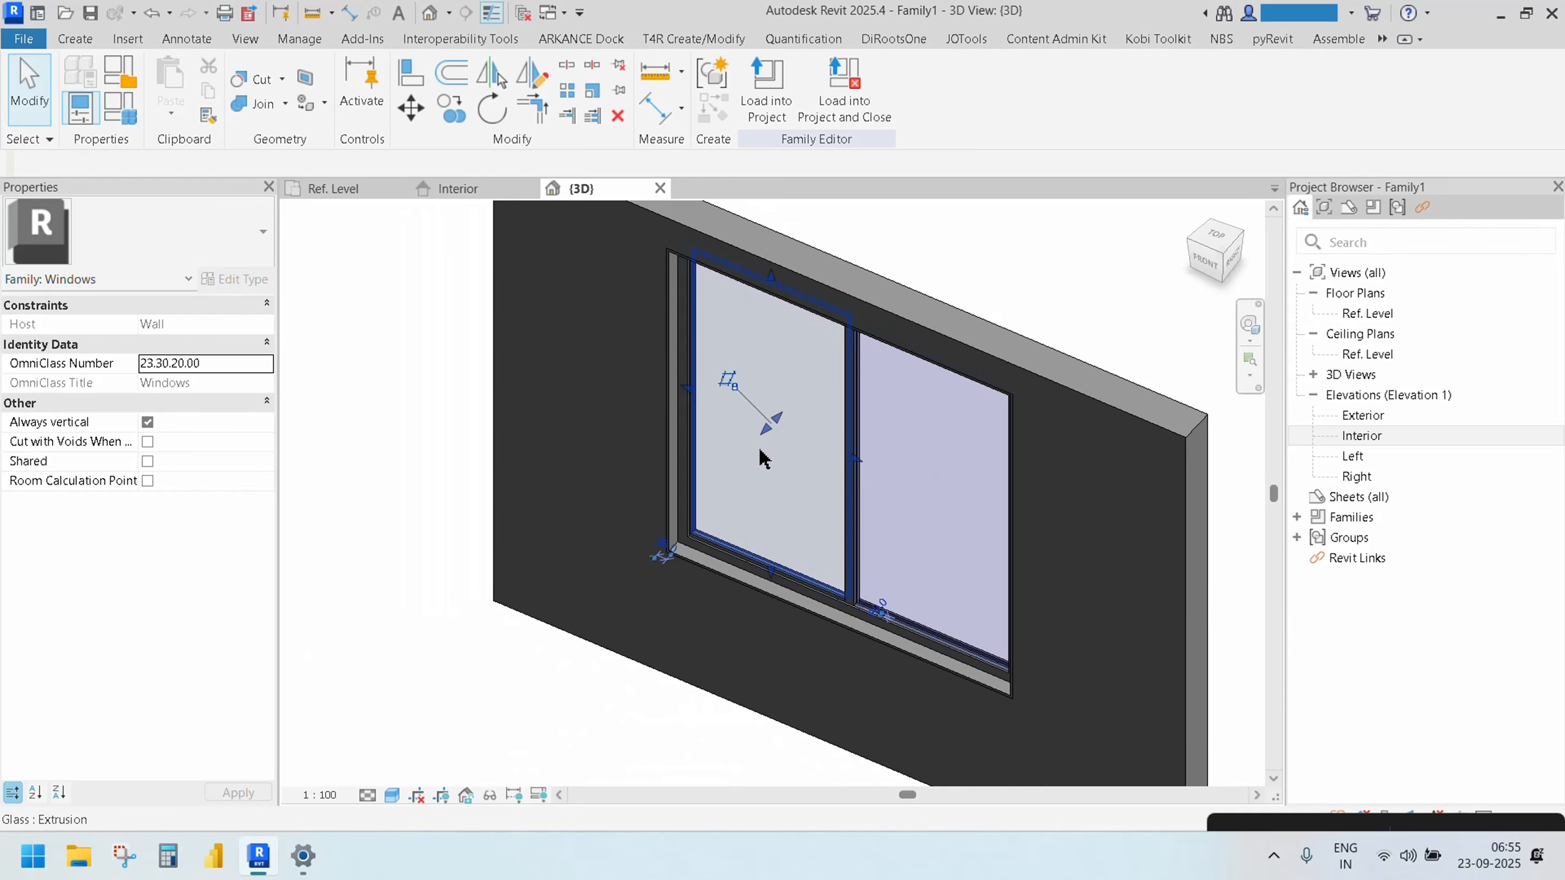
key("Escape")
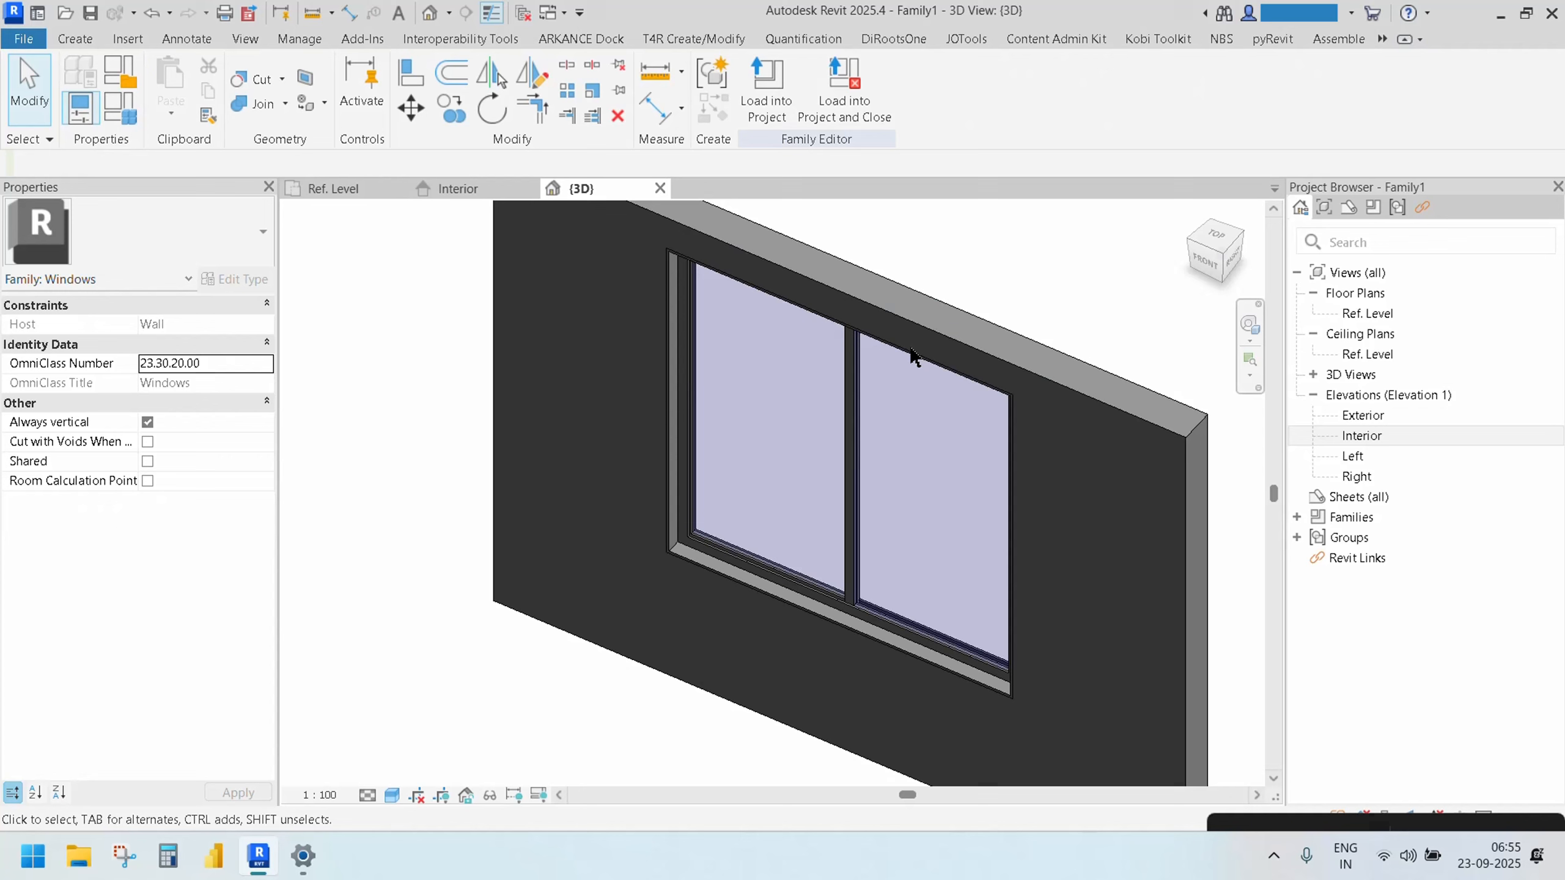
left_click(791, 453)
left_click(921, 436, "ctrl")
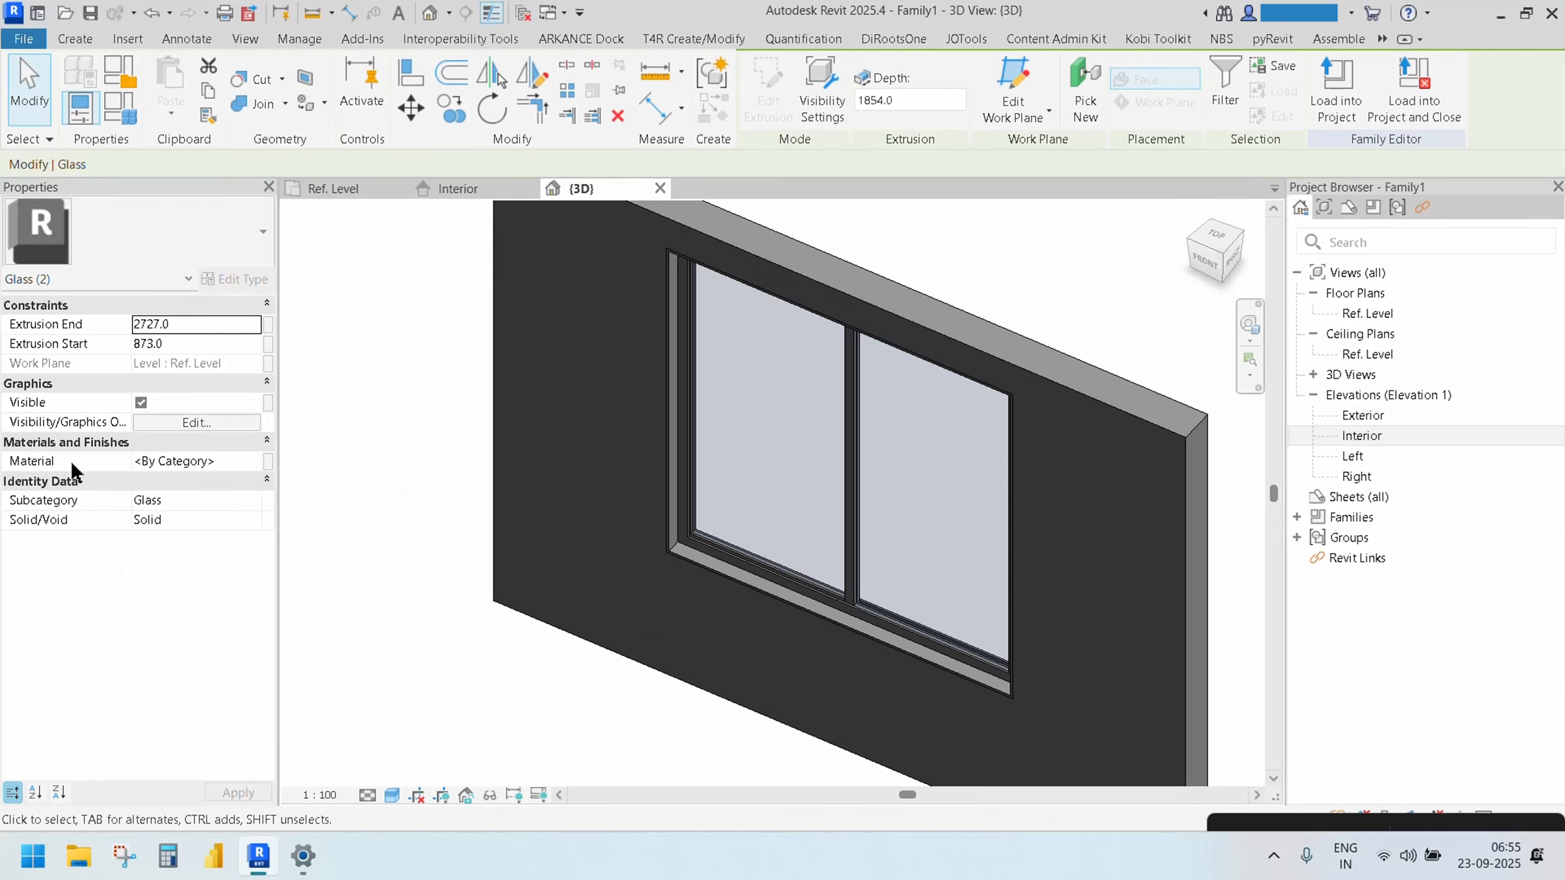
left_click(254, 462)
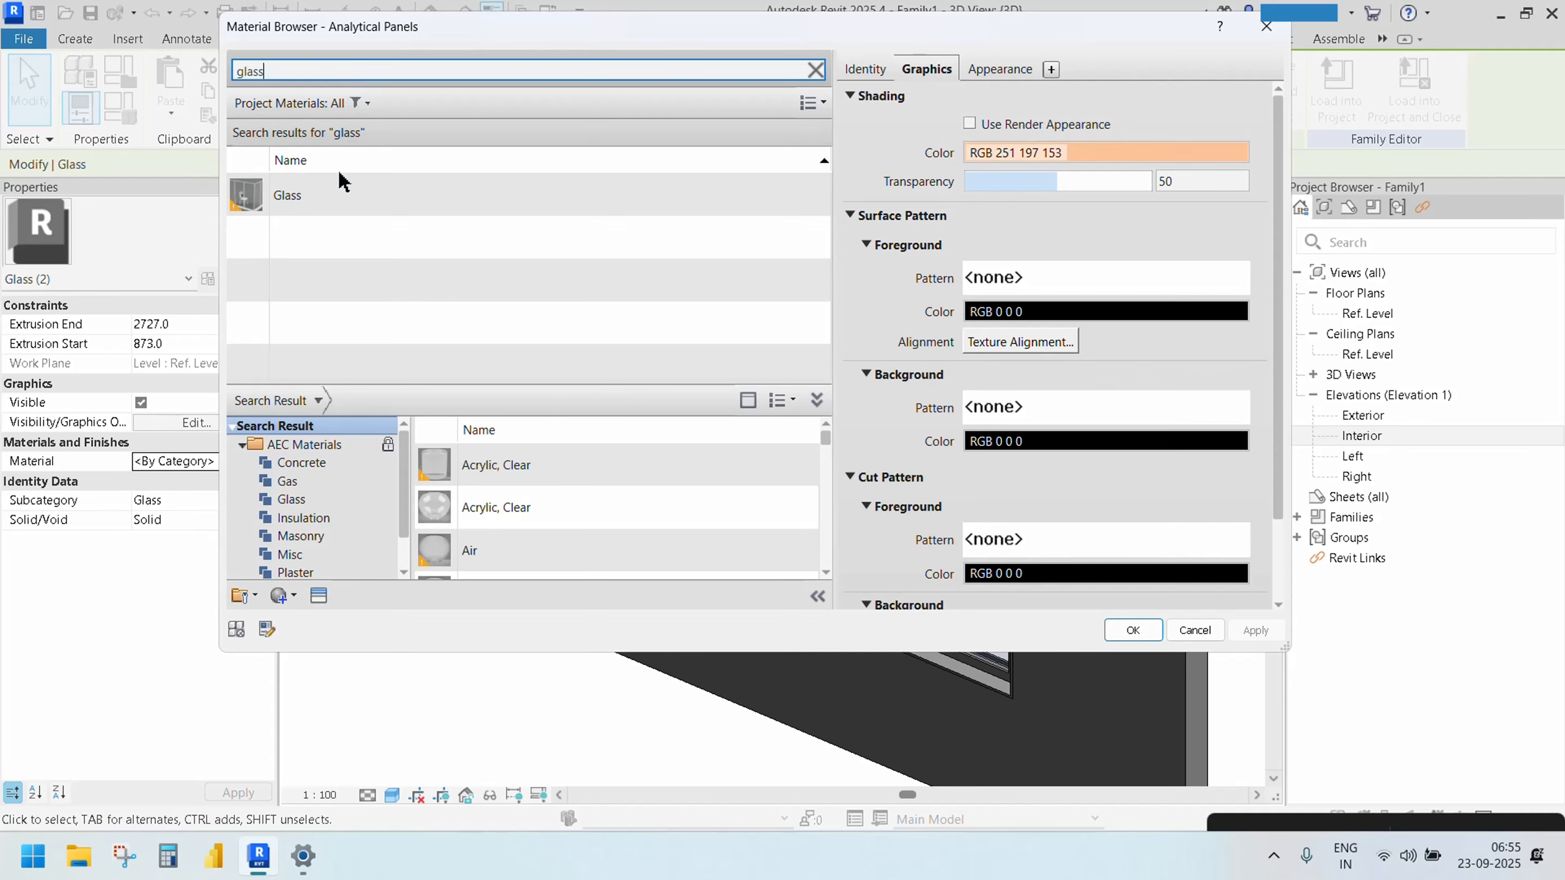
left_click(340, 189)
left_click(1132, 631)
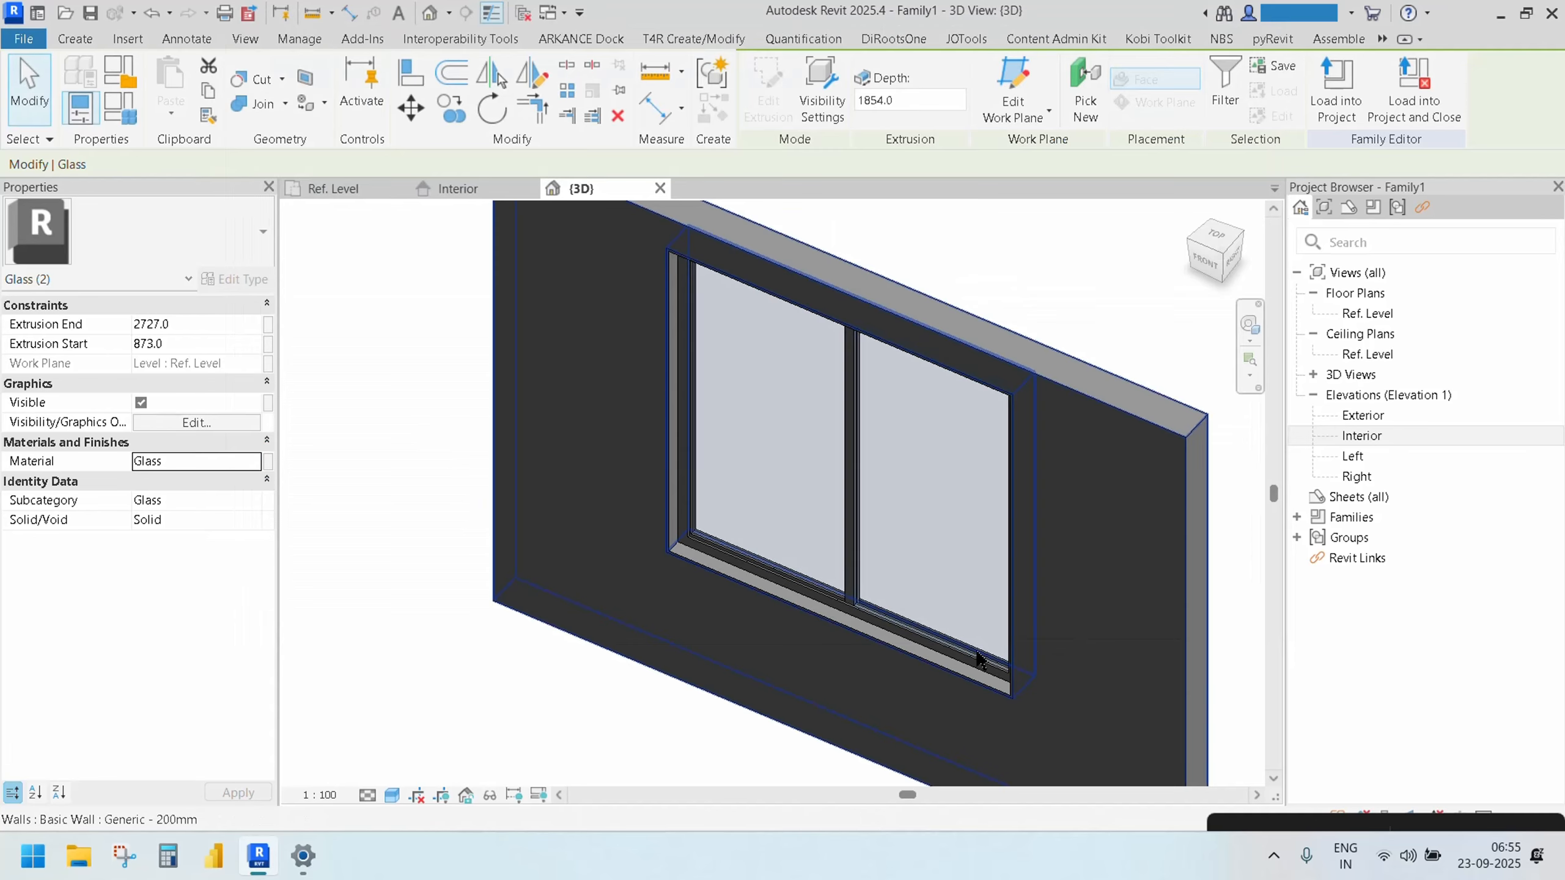
left_click(600, 727)
For the outer frame and both panel frame sweeps, search the materials for aluminium and add Aluminum from the library to the document
scroll(795, 561, "up", 6)
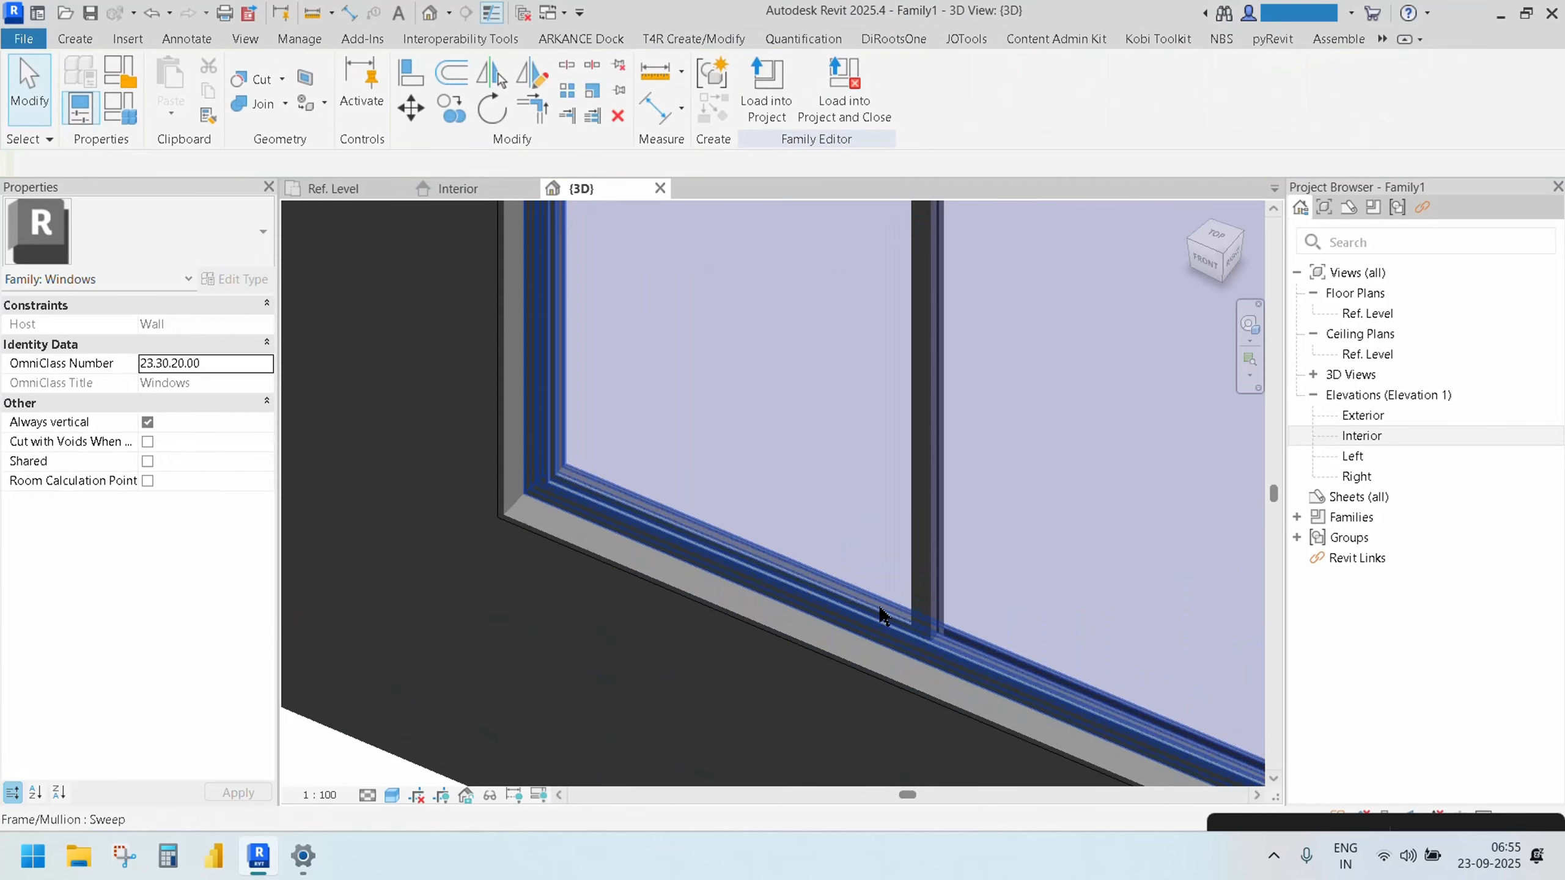
left_click(934, 588)
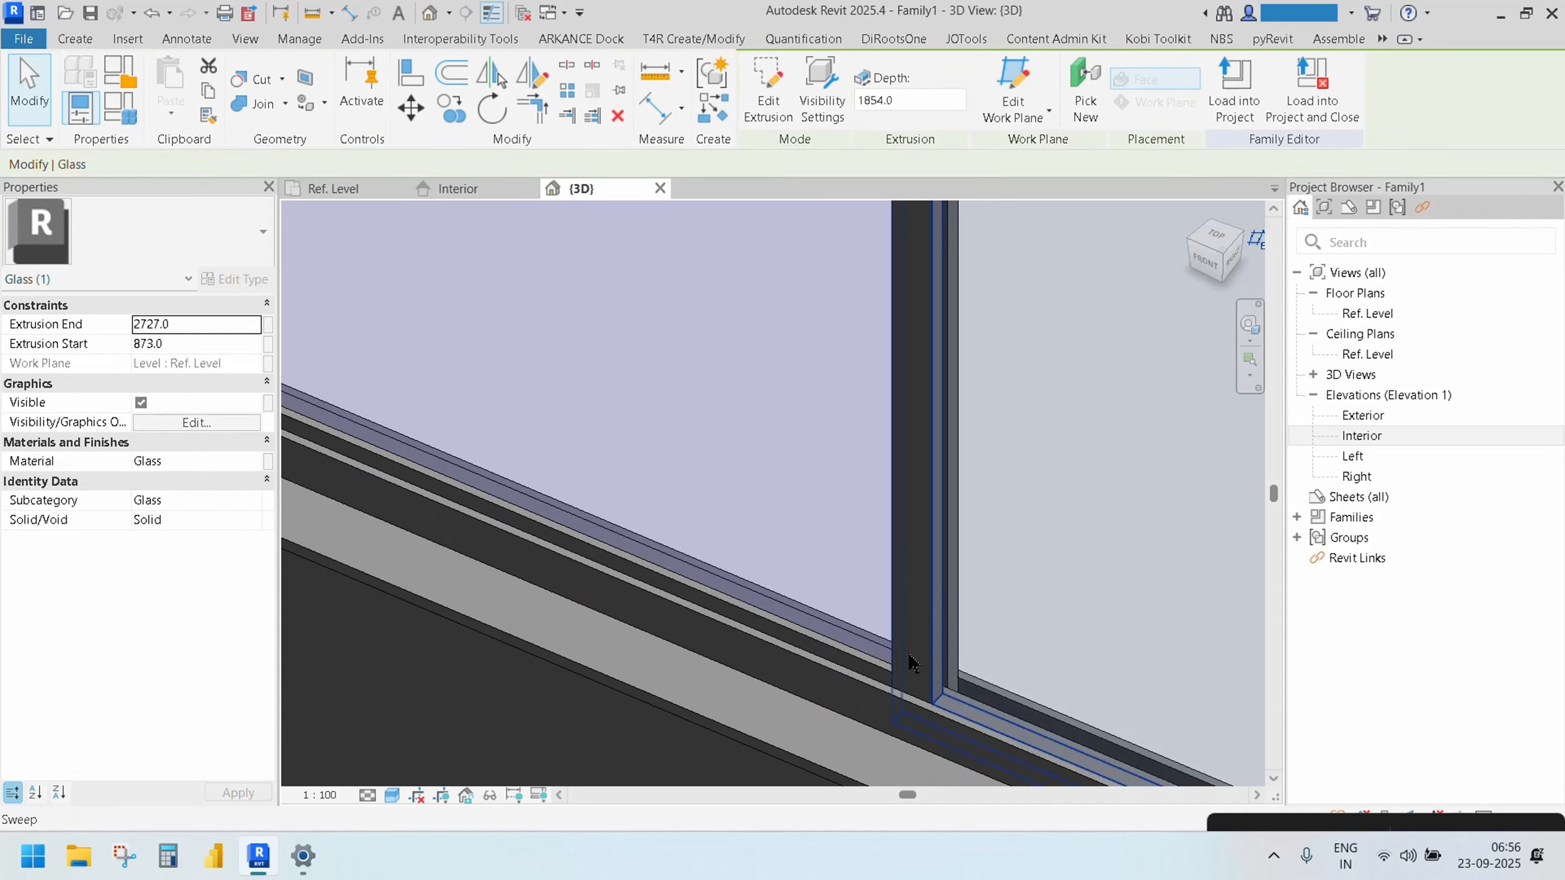
left_click(913, 662)
scroll(850, 693, "up", 3)
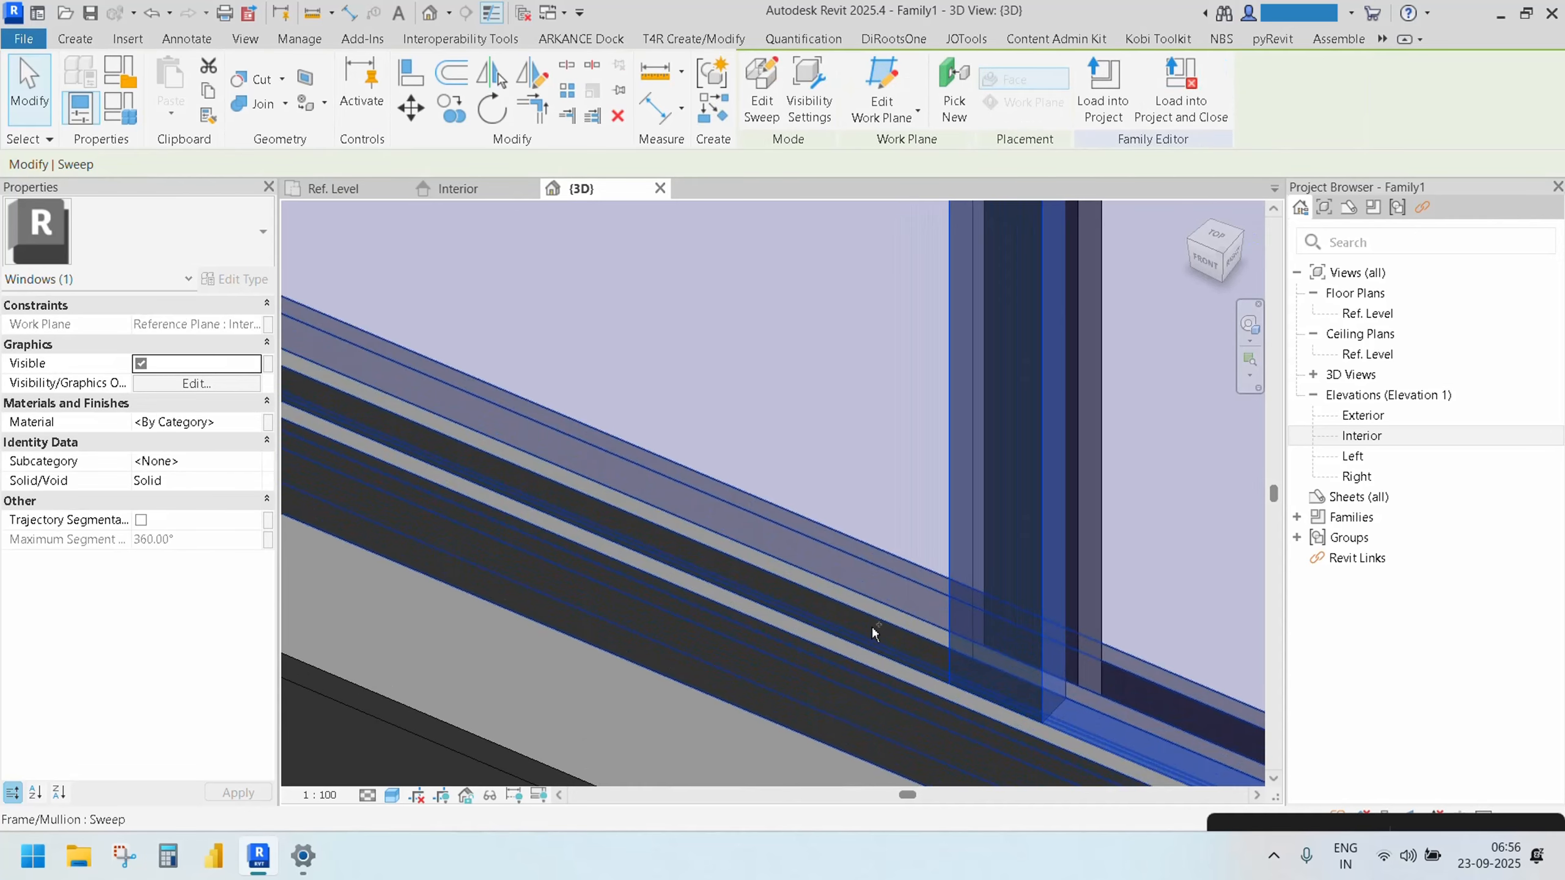
left_click(874, 626, "ctrl")
scroll(875, 616, "down", 2)
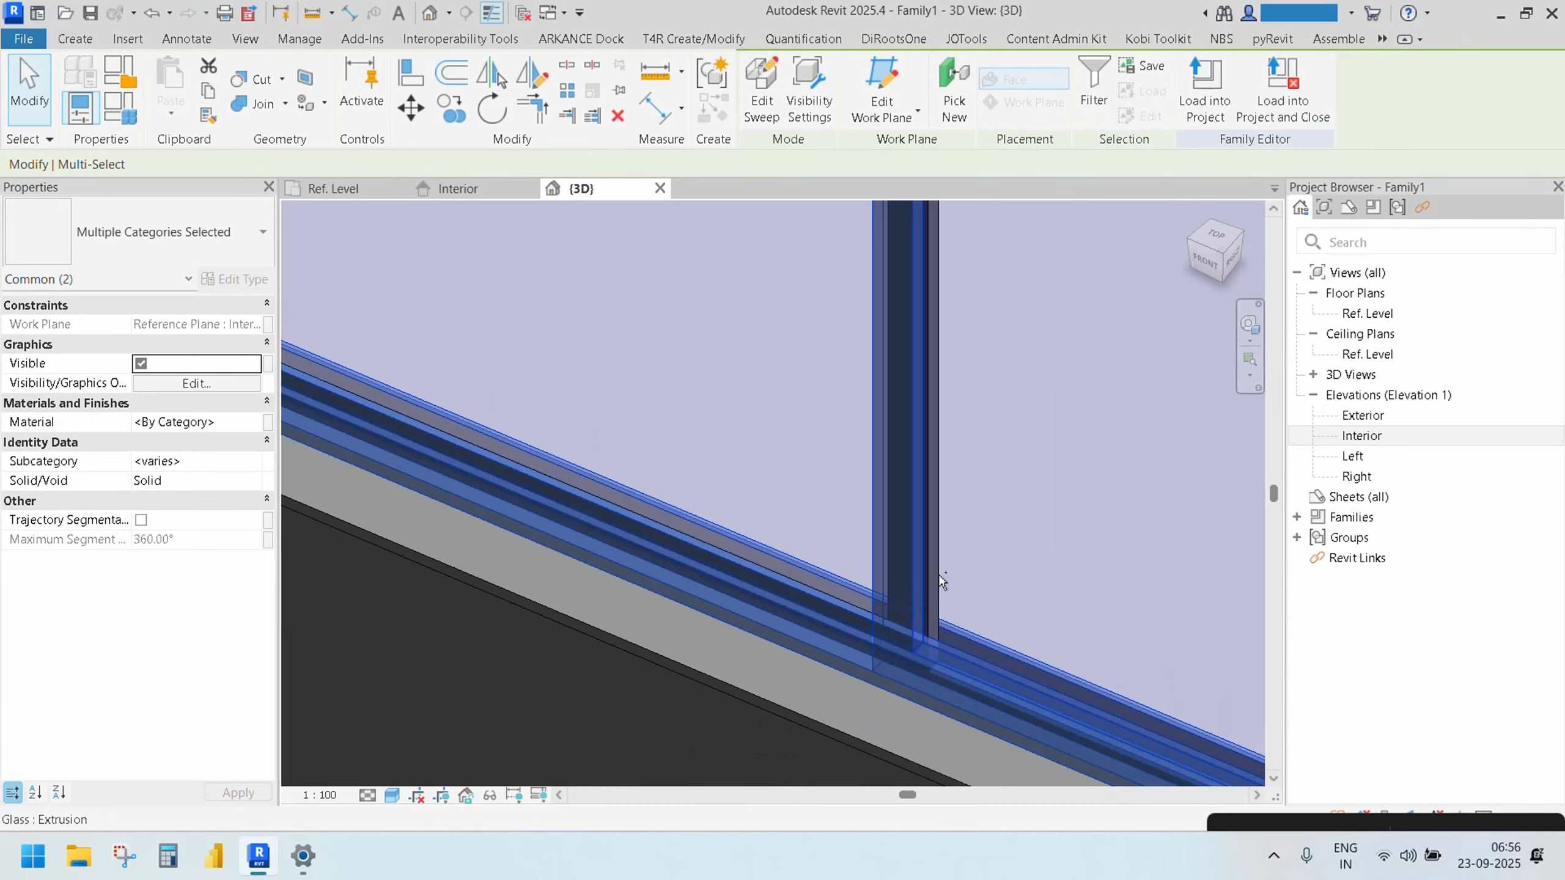
left_click(941, 581, "ctrl")
scroll(940, 580, "down", 4)
middle_click_drag(814, 570, 787, 608)
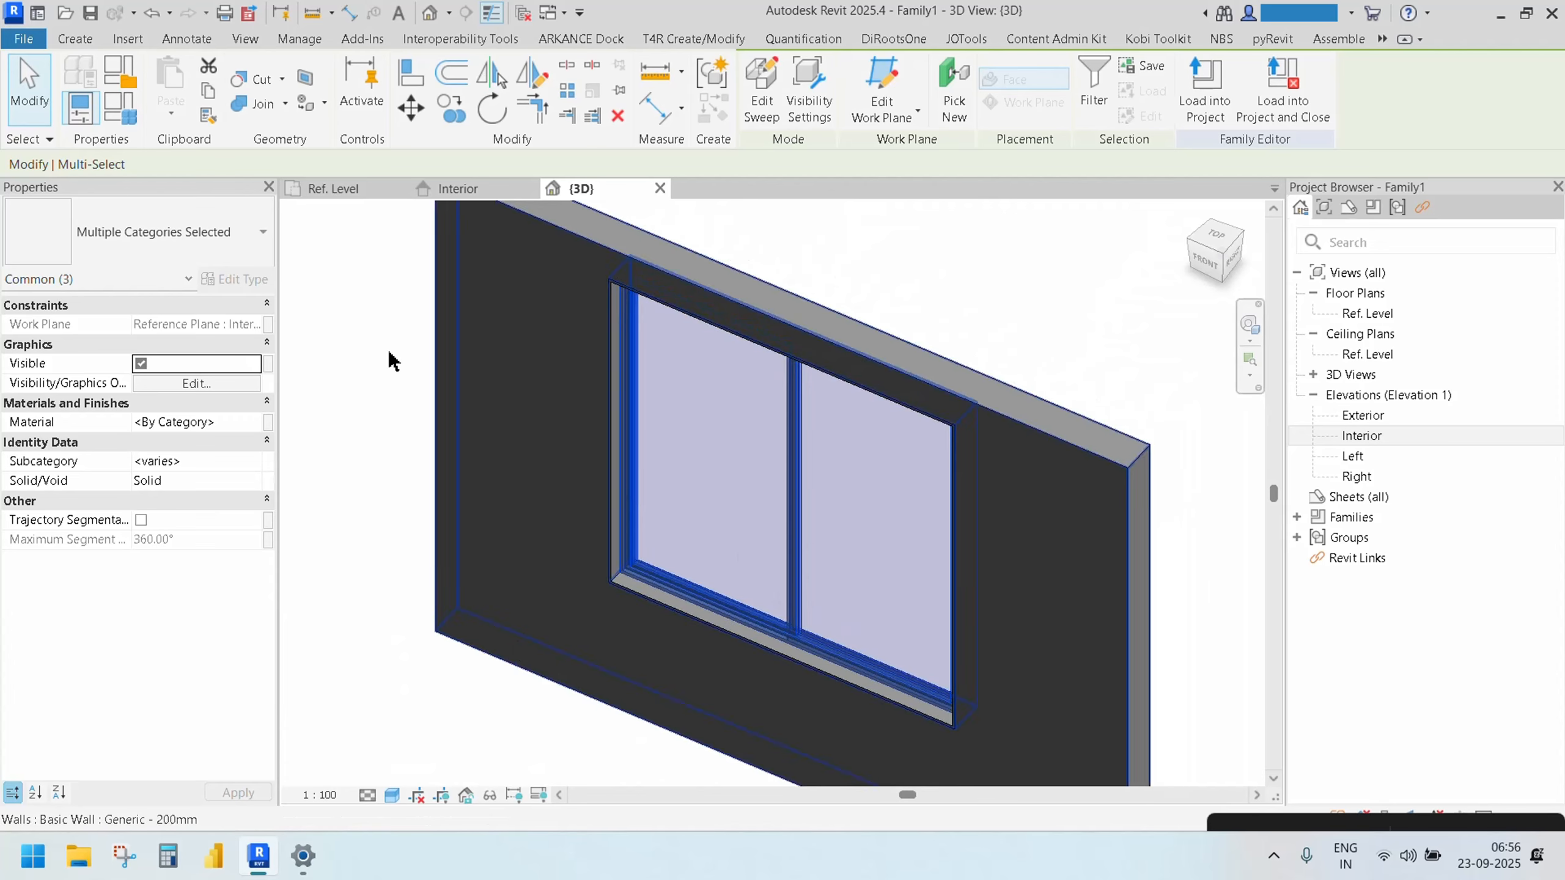
left_click(248, 423)
left_click(253, 423)
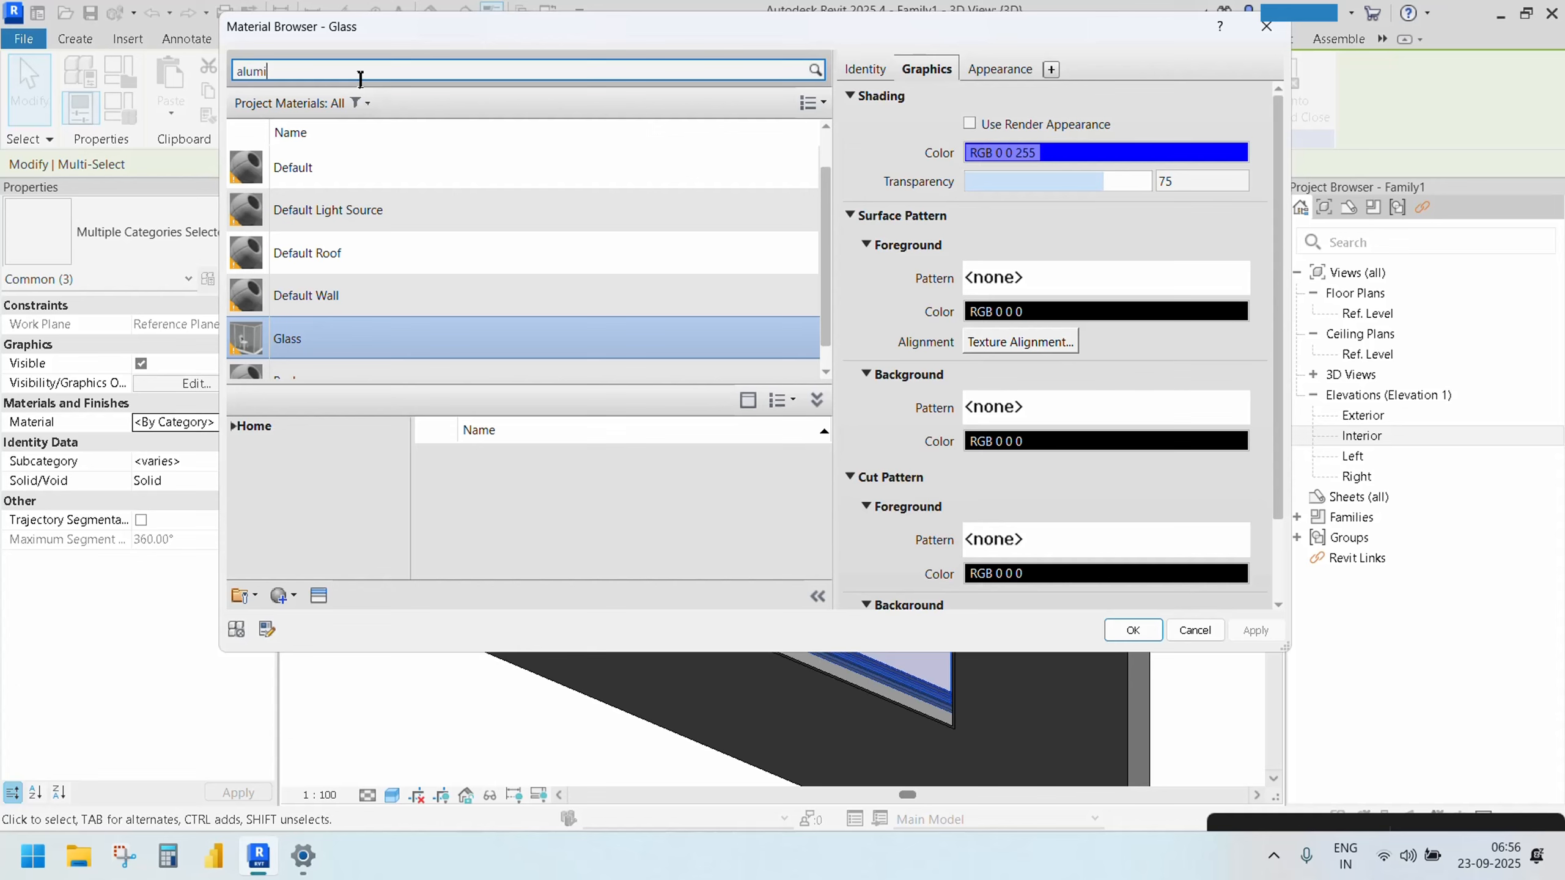
key("Return")
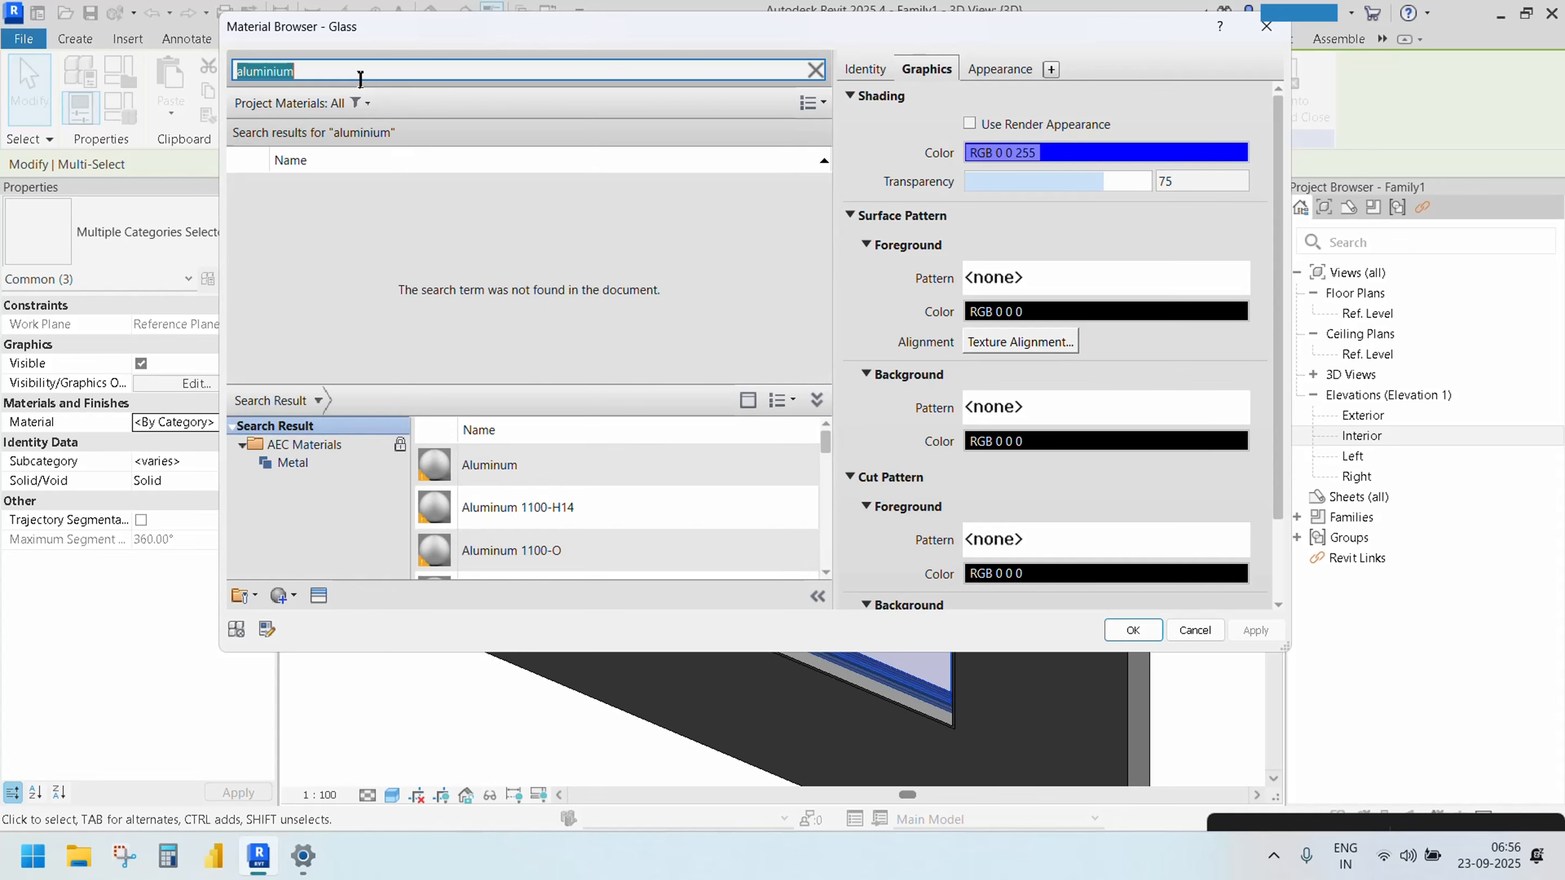
mouse_move(538, 479)
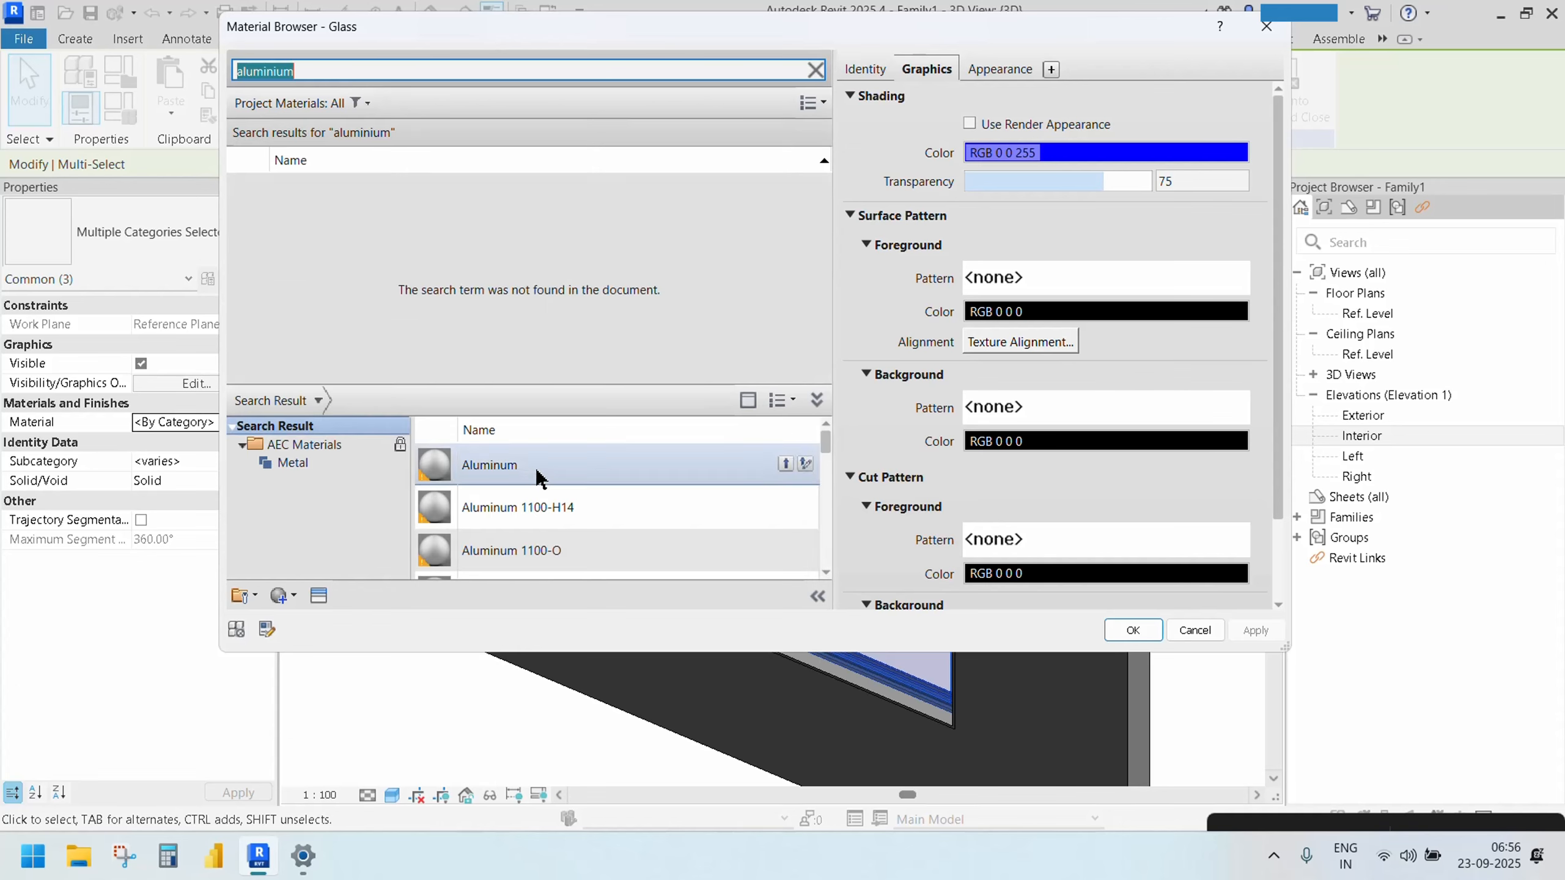
left_click(785, 465)
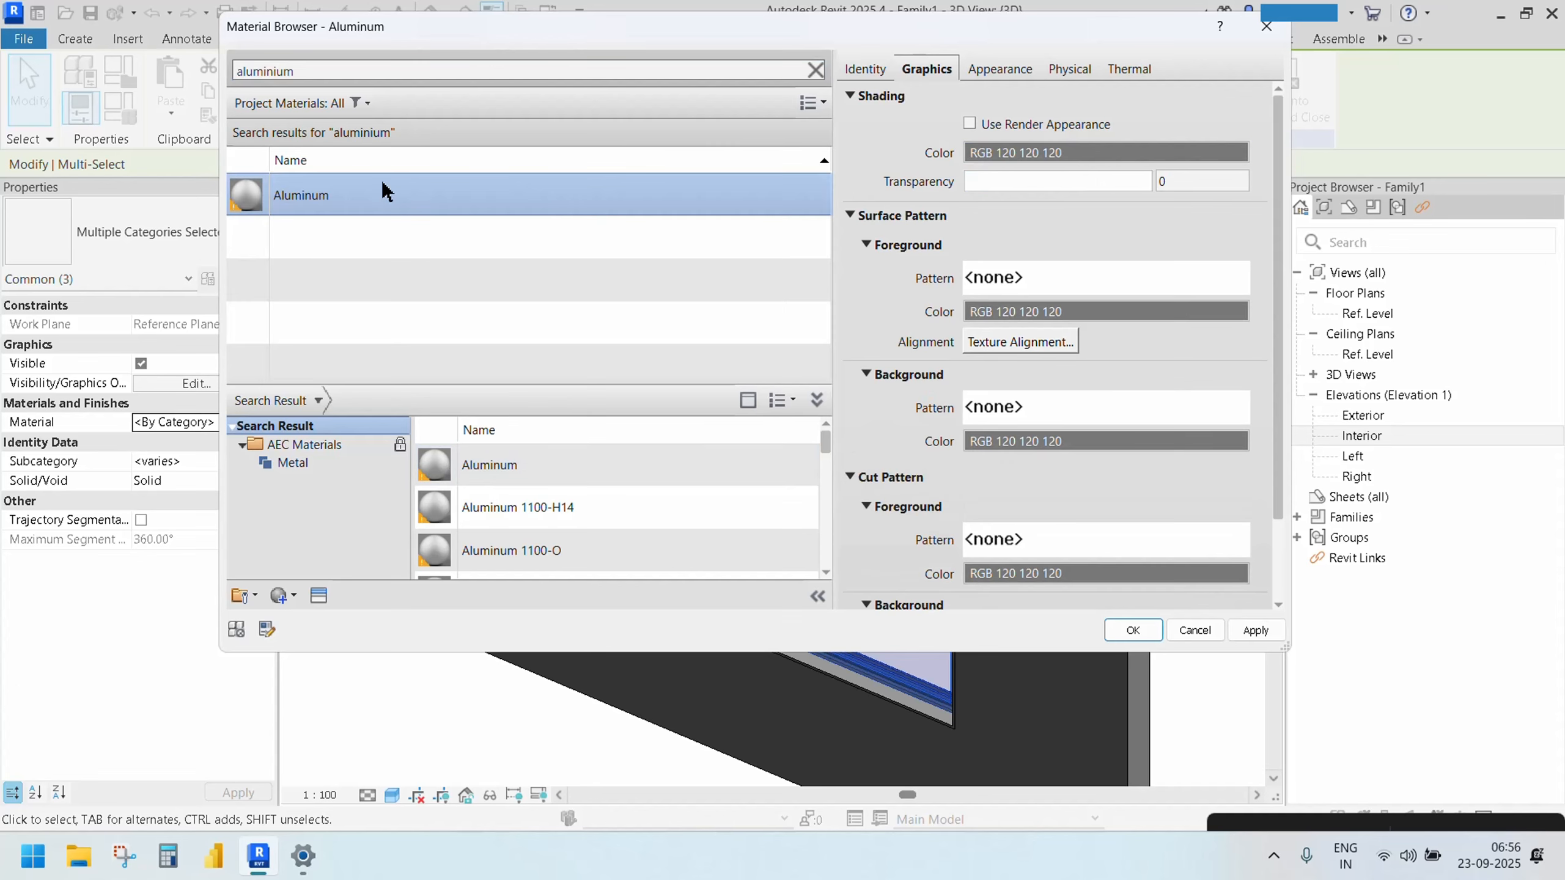
Set Aluminum's shading colour to white, RGB 255 255 255, and assign the material to the selected frame sweeps
left_click(1004, 154)
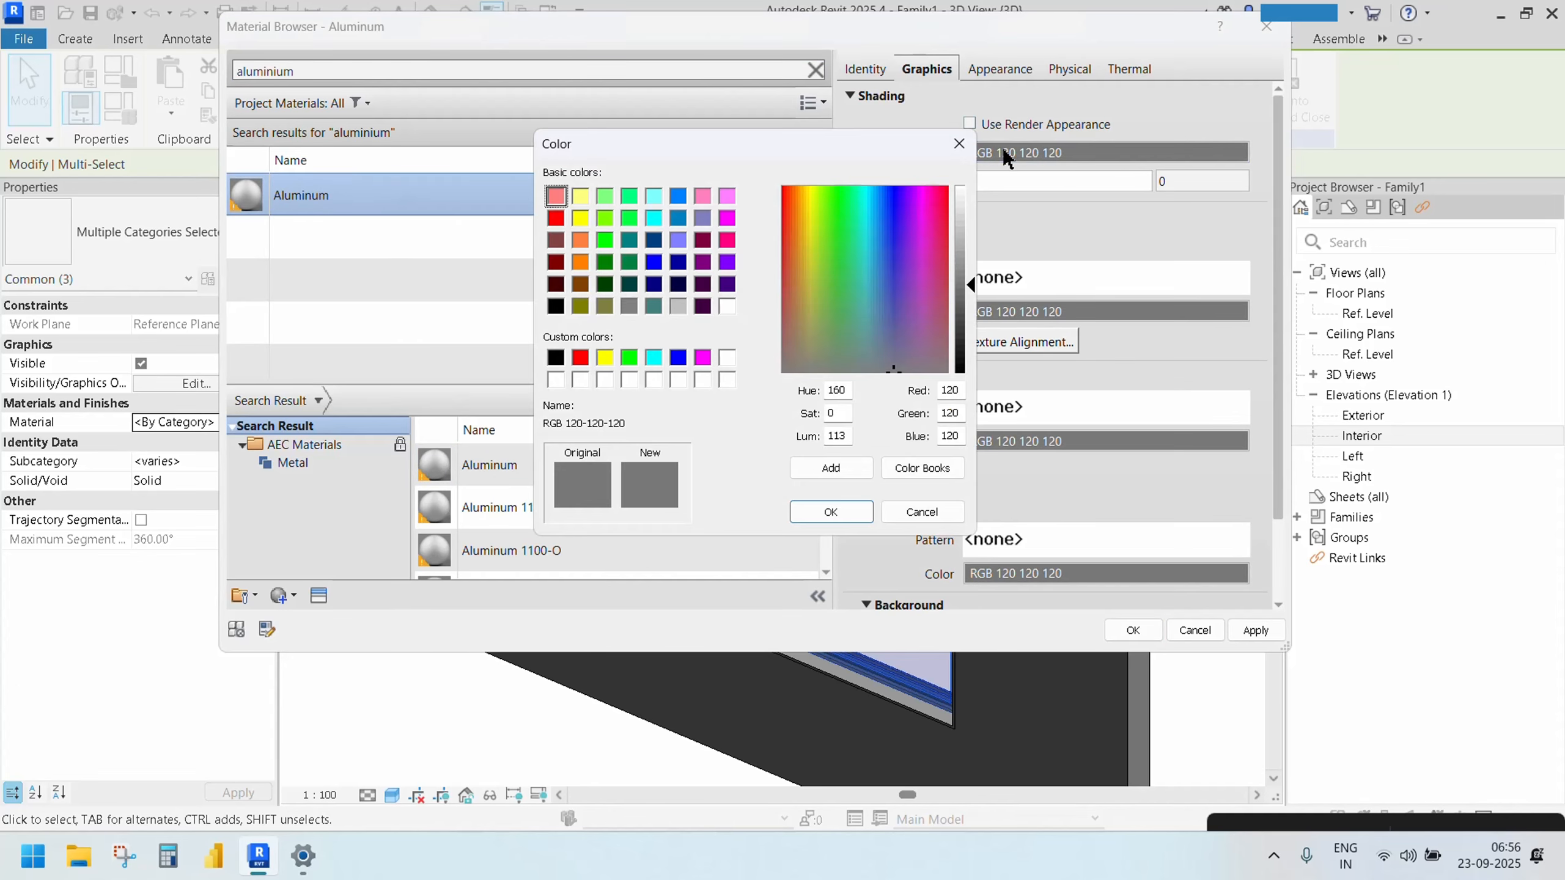
left_click(727, 359)
left_click(831, 513)
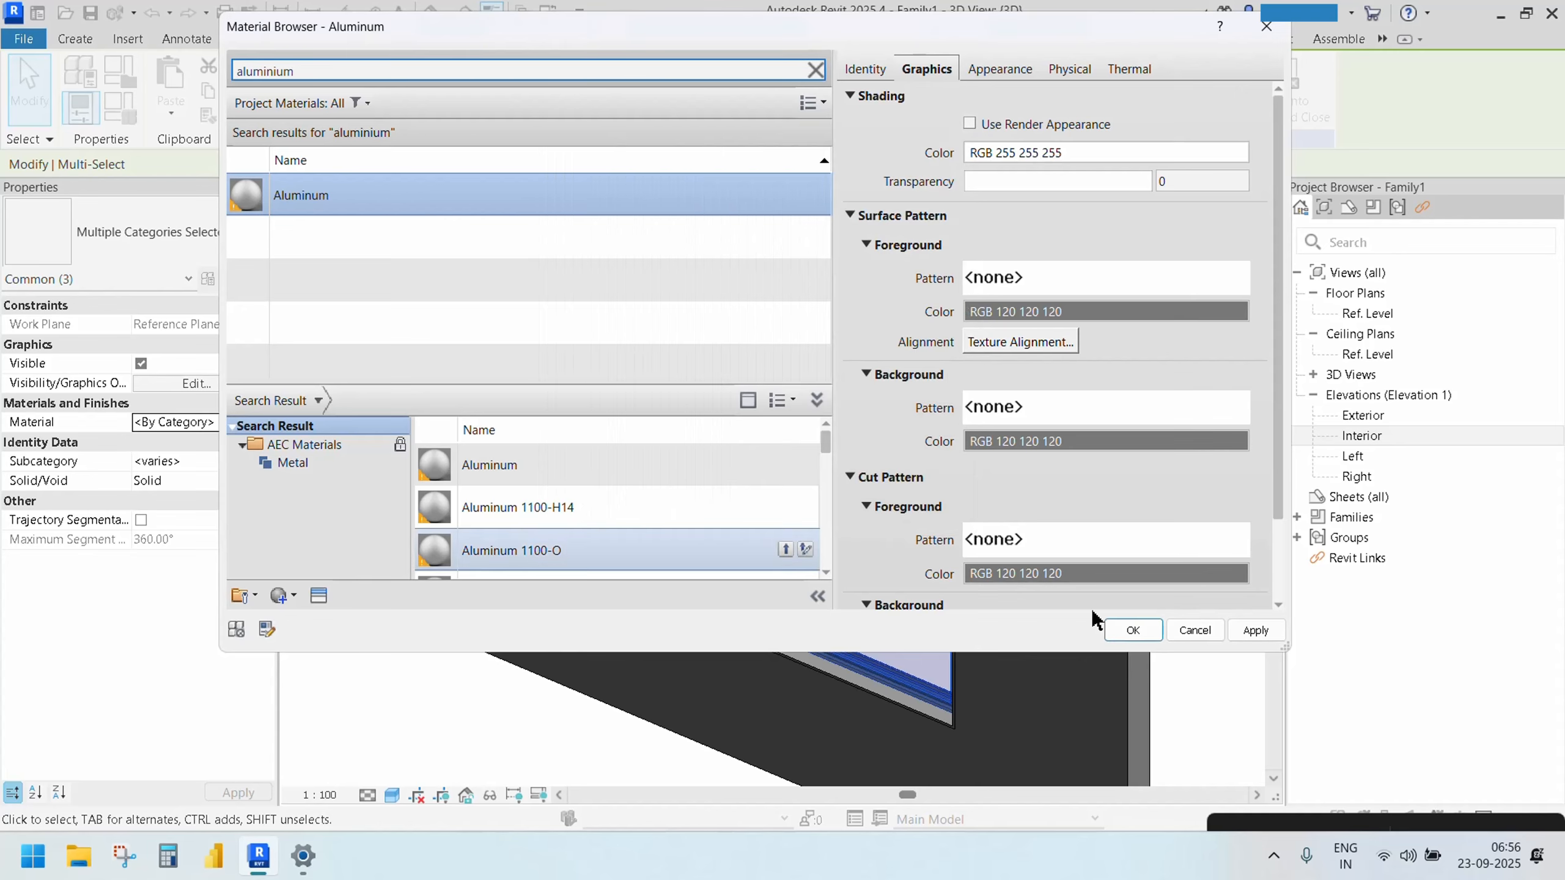
left_click(1131, 630)
key("Escape")
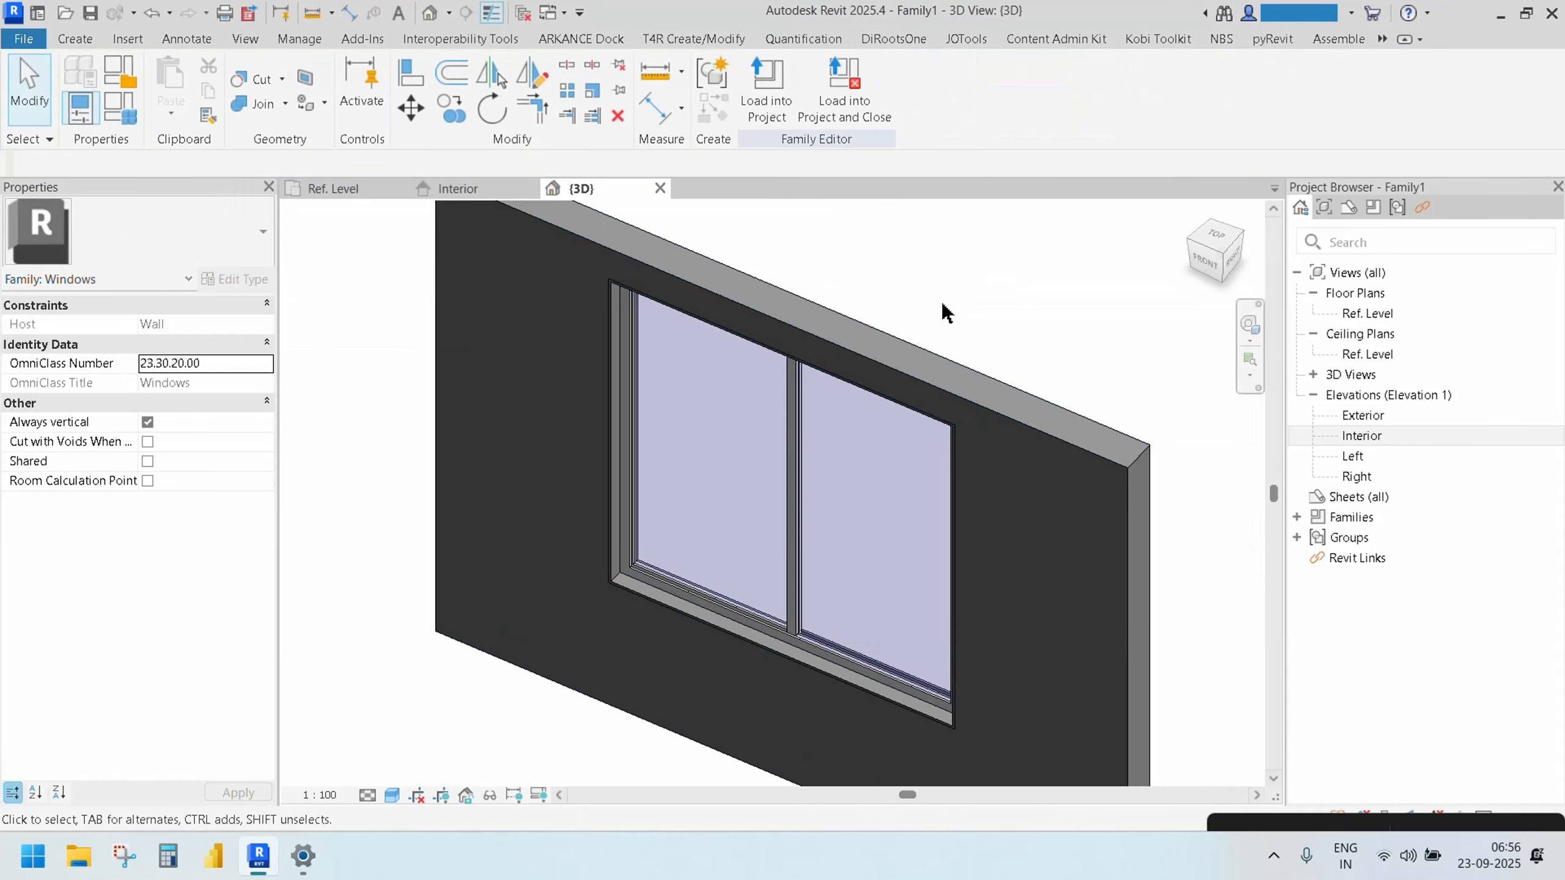
Examine the window frames and glass panes from both sides of the wall in the 3D view
scroll(757, 561, "up", 5)
scroll(775, 601, "down", 2)
scroll(499, 653, "down", 6)
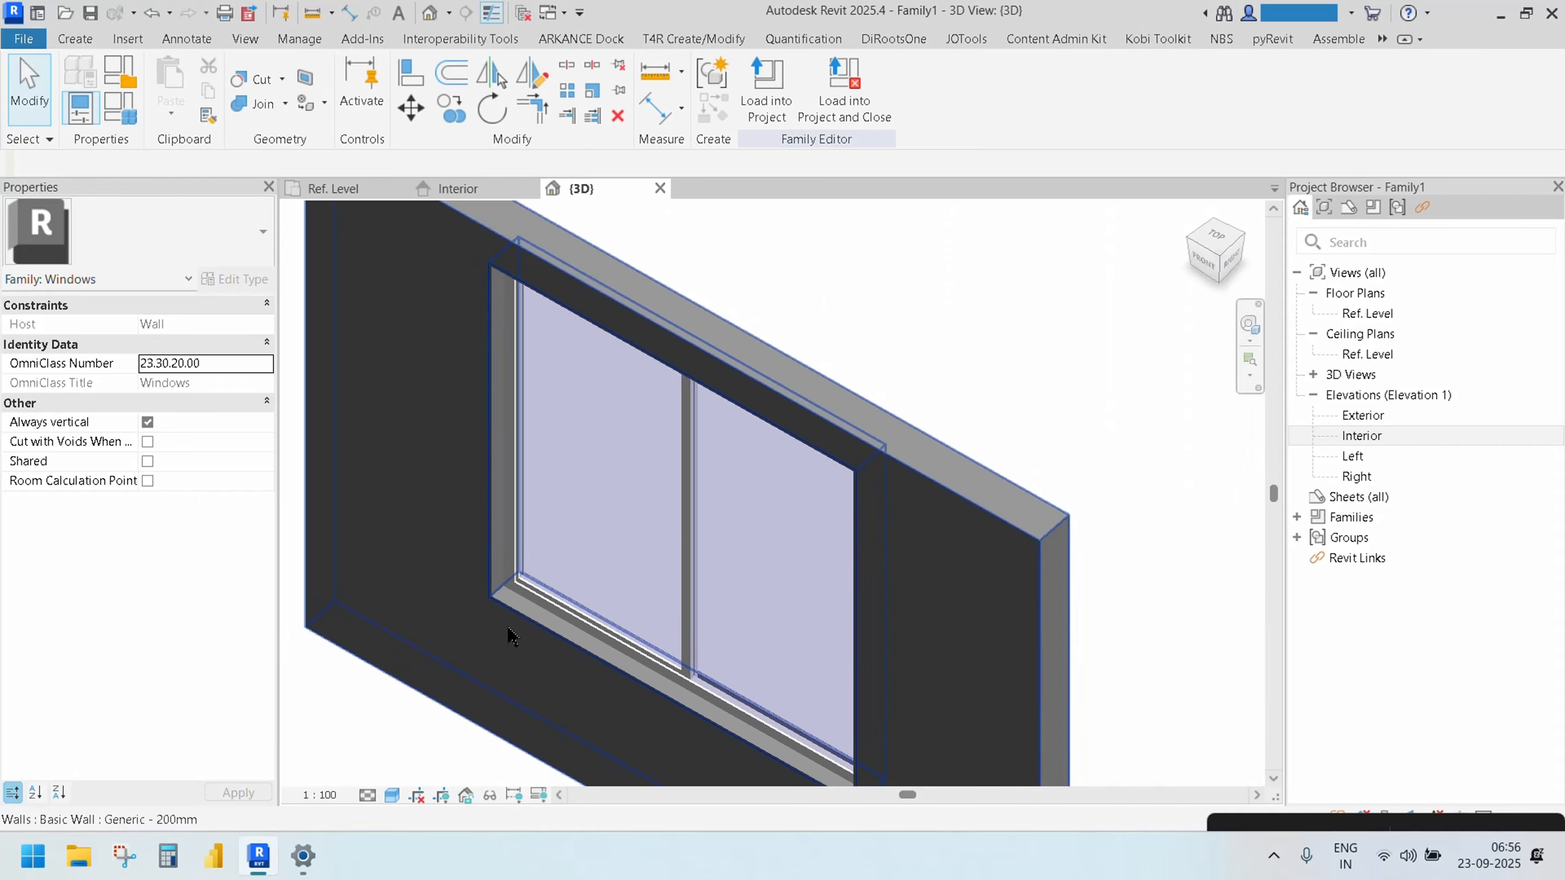
middle_click_drag(557, 621, 690, 610, "shift")
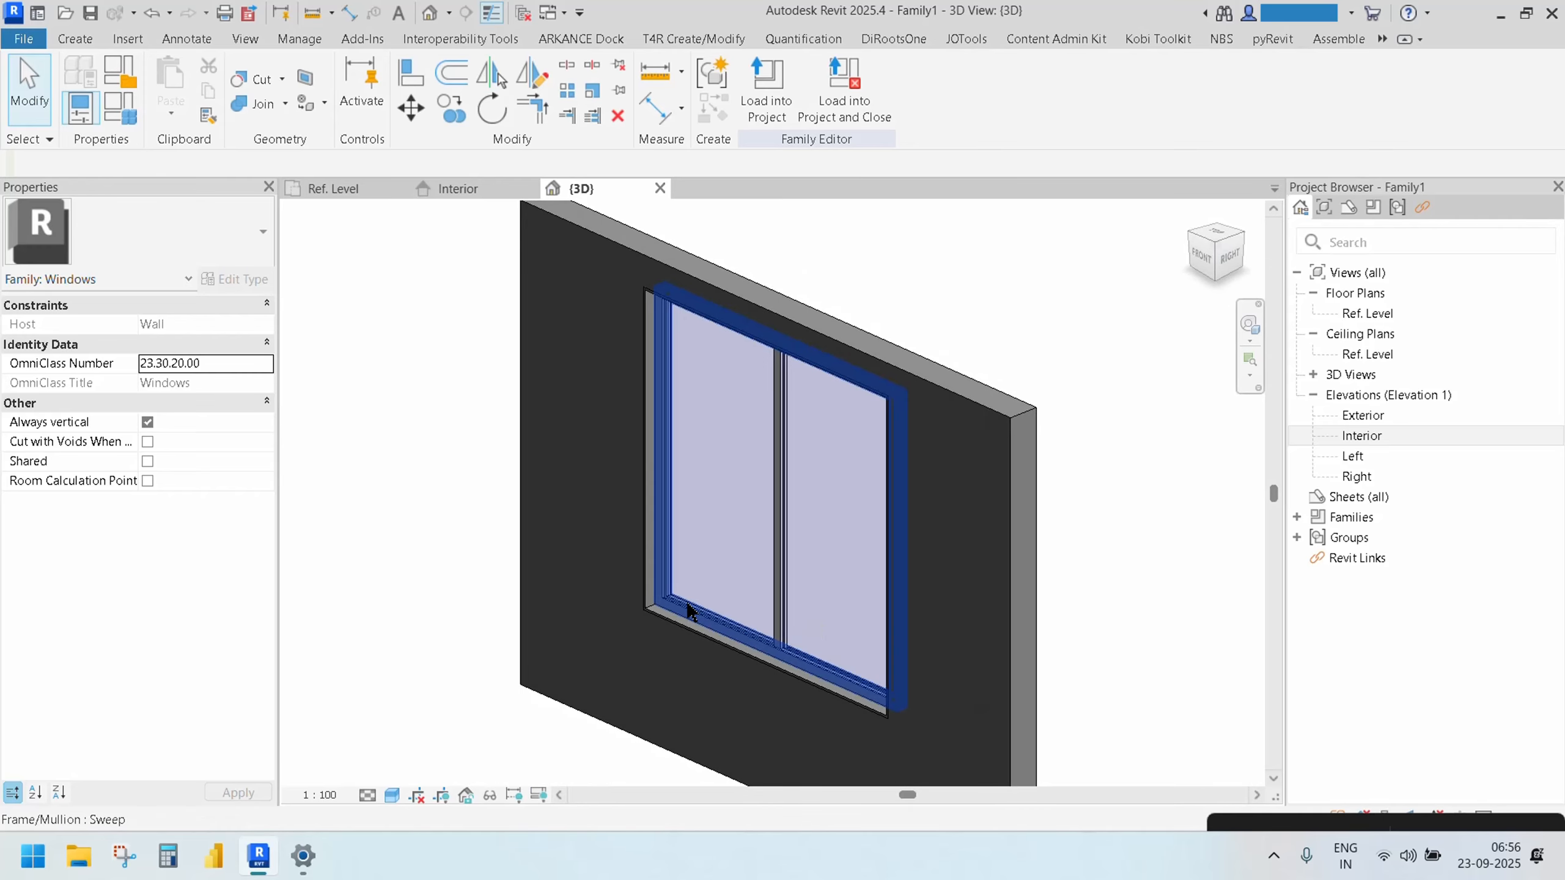
middle_click_drag(690, 610, 993, 529, "shift")
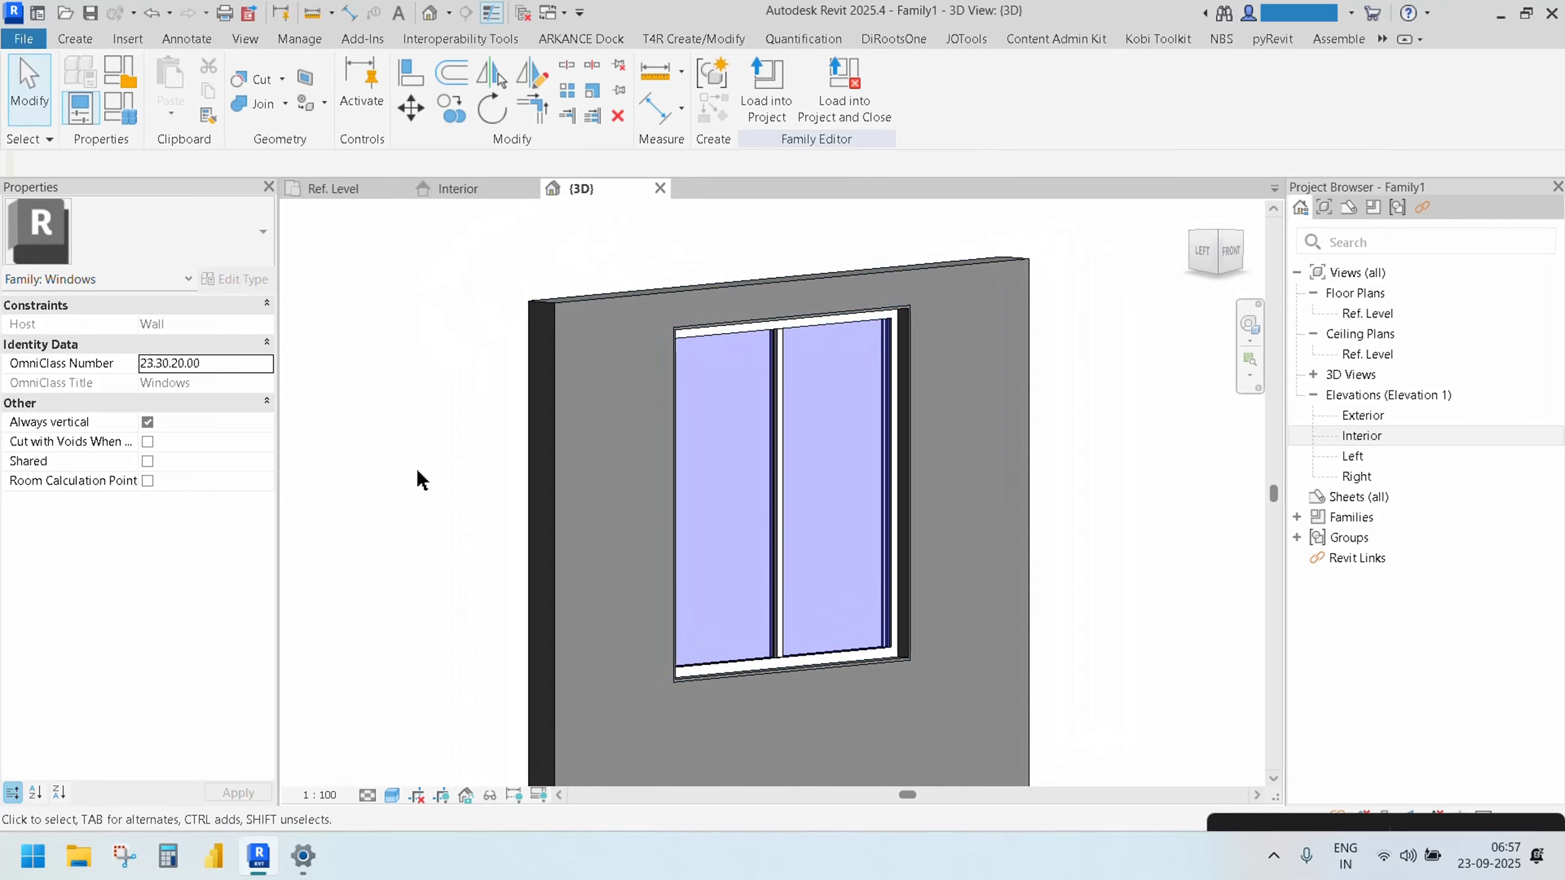